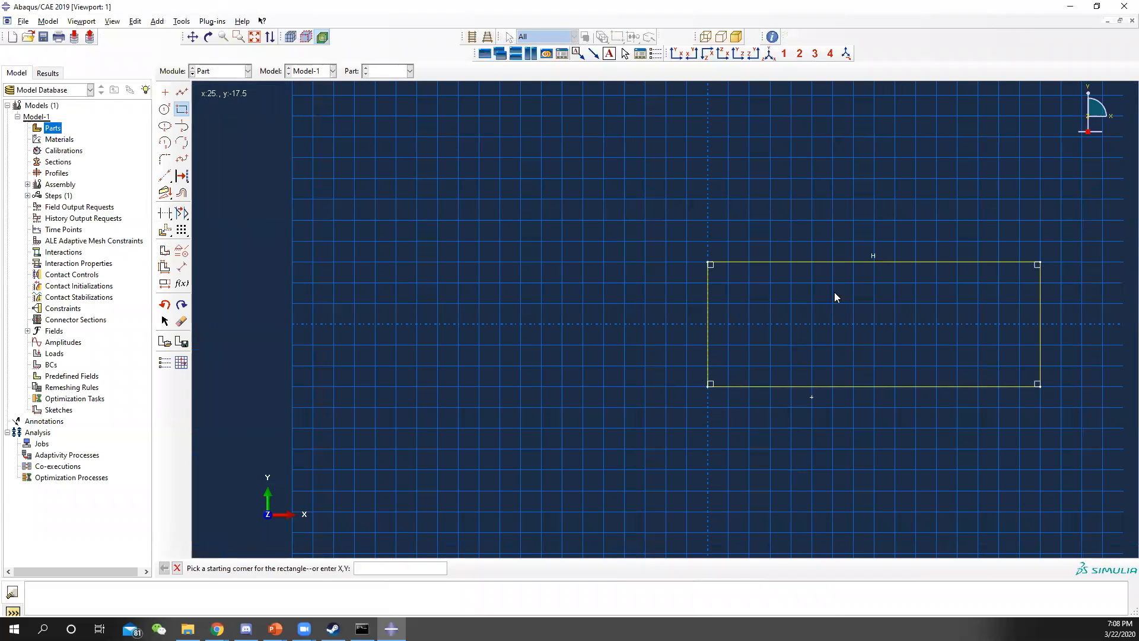
# Step: Finish the rectangle sketch to create the plate's planar shell
pyautogui.click(177, 568)
pyautogui.click(321, 570)
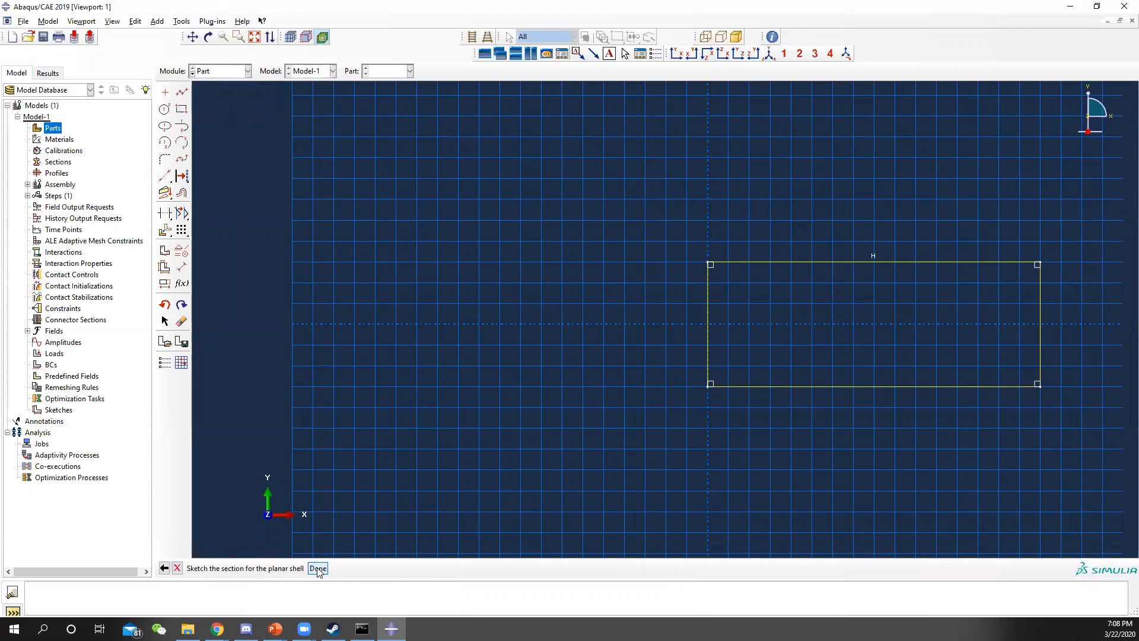
# Step: Create a 3D deformable part named beam with a planar wire base feature
pyautogui.rightClick(53, 130)
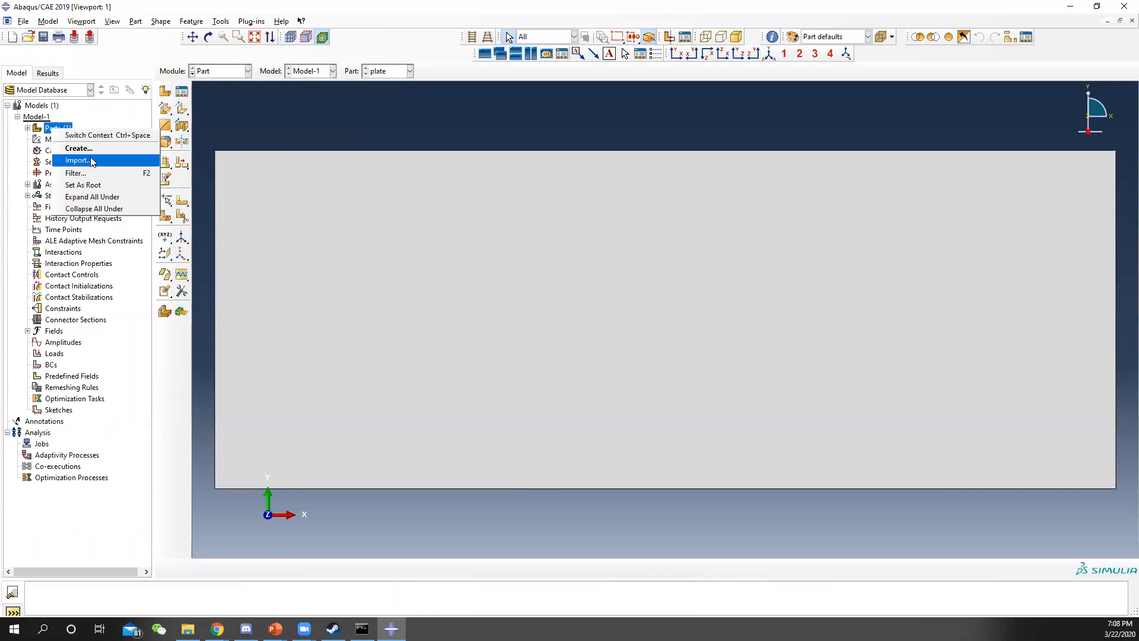
pyautogui.click(69, 148)
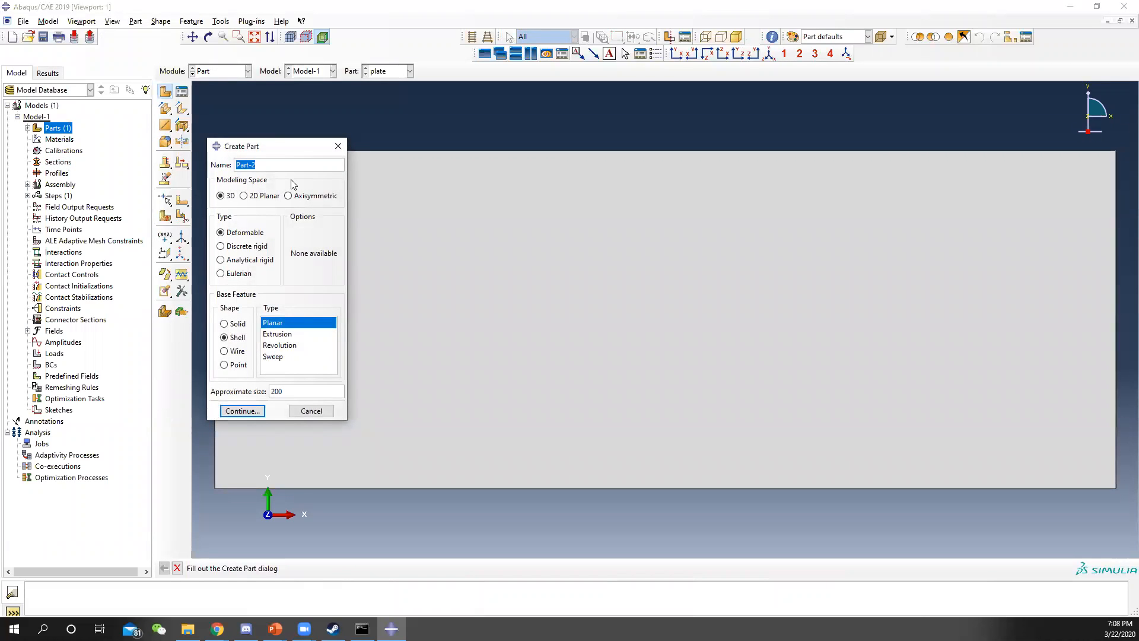
pyautogui.write('B')
pyautogui.click(232, 350)
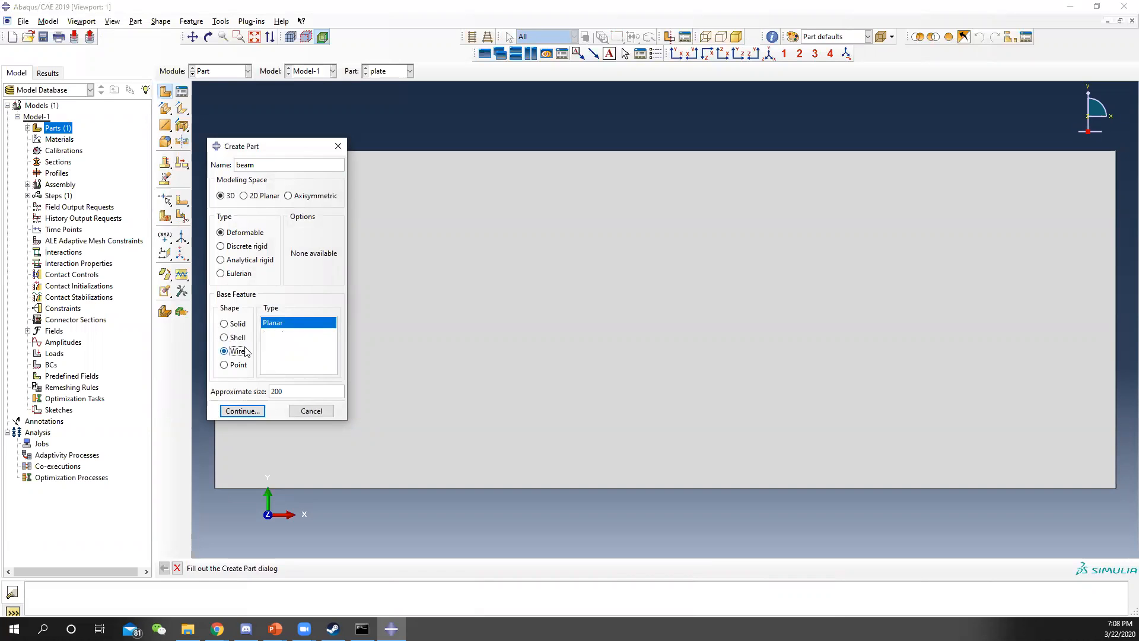
pyautogui.click(252, 411)
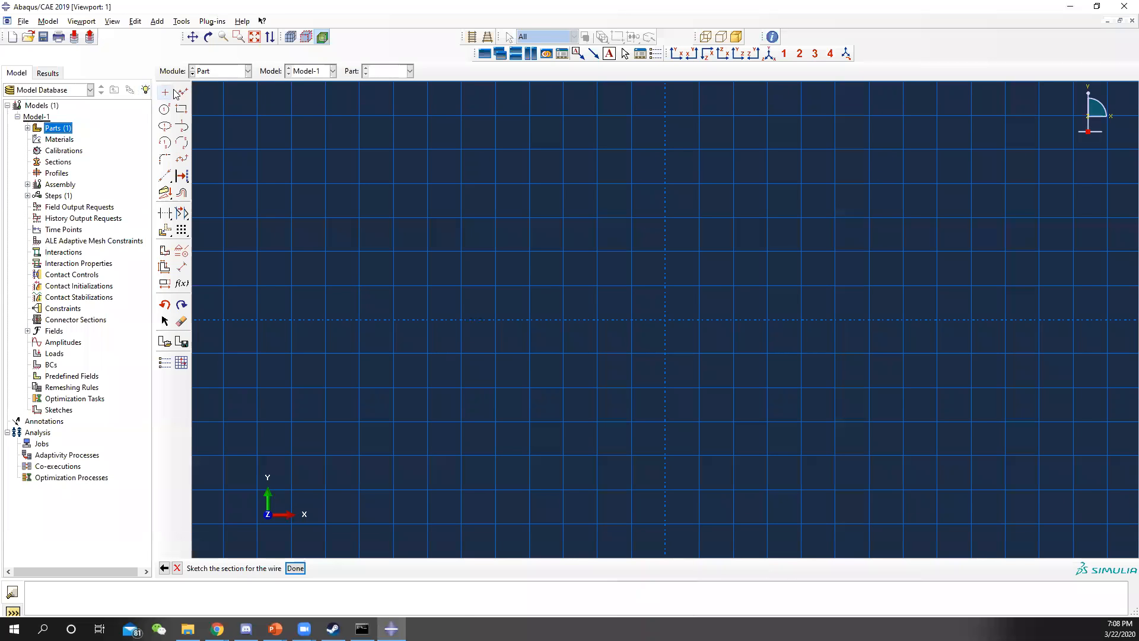
# Step: Sketch the beam as a straight line from 0,20 to 40,0 and finish the wire section
pyautogui.click(182, 92)
pyautogui.write('0,20')
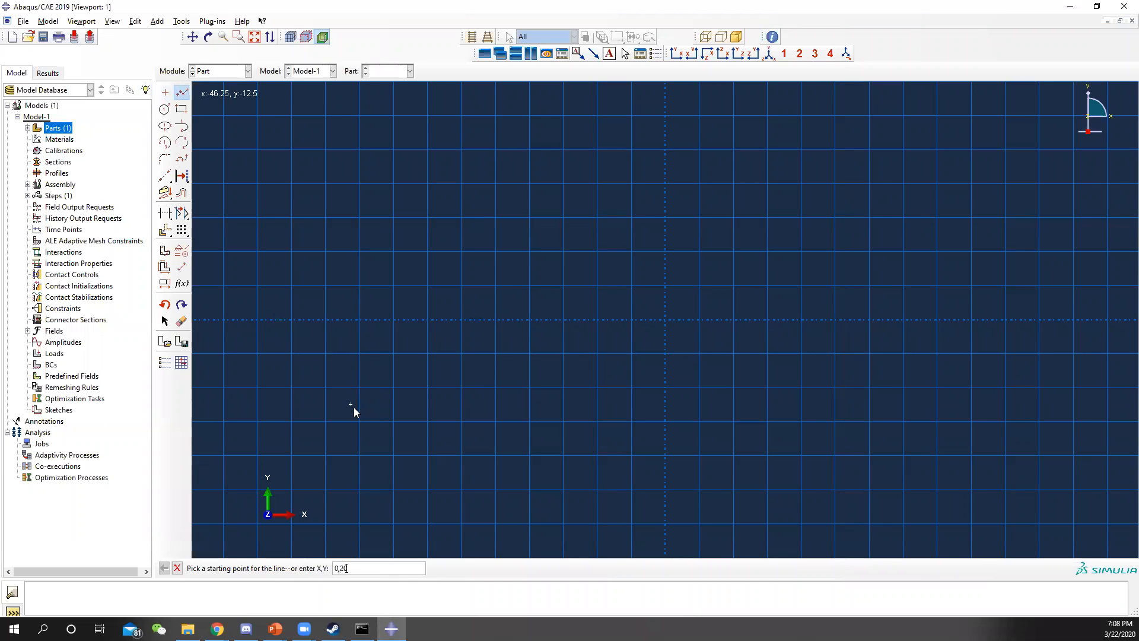
pyautogui.press('Return')
pyautogui.write('40,0')
pyautogui.press('Return')
pyautogui.click(176, 568)
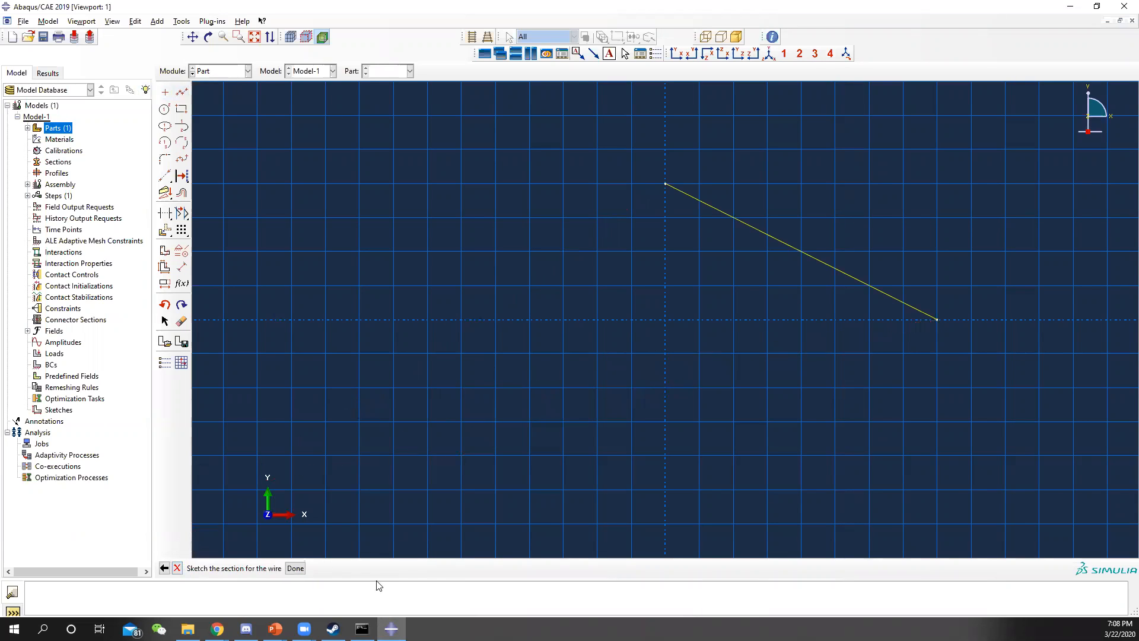
pyautogui.click(296, 568)
# Step: Switch to the Property module and create a material named Aluminum with a uniform mass density of 0.01
pyautogui.click(218, 71)
pyautogui.click(212, 93)
pyautogui.click(182, 91)
pyautogui.click(558, 235)
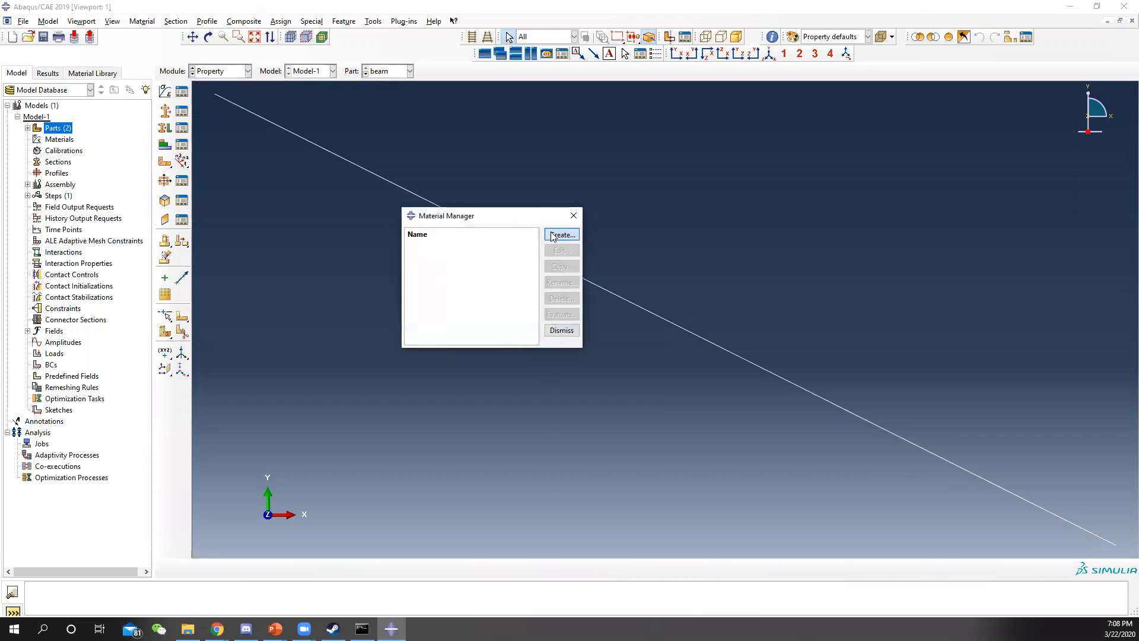
pyautogui.write('Aluminum')
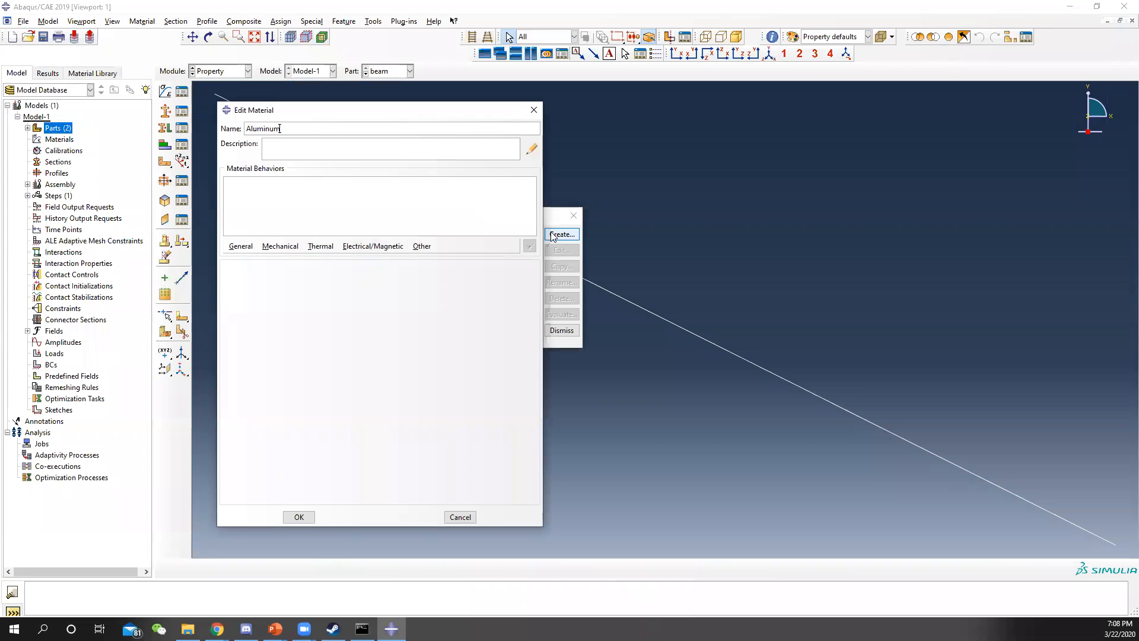
pyautogui.click(241, 246)
pyautogui.click(247, 256)
pyautogui.click(275, 363)
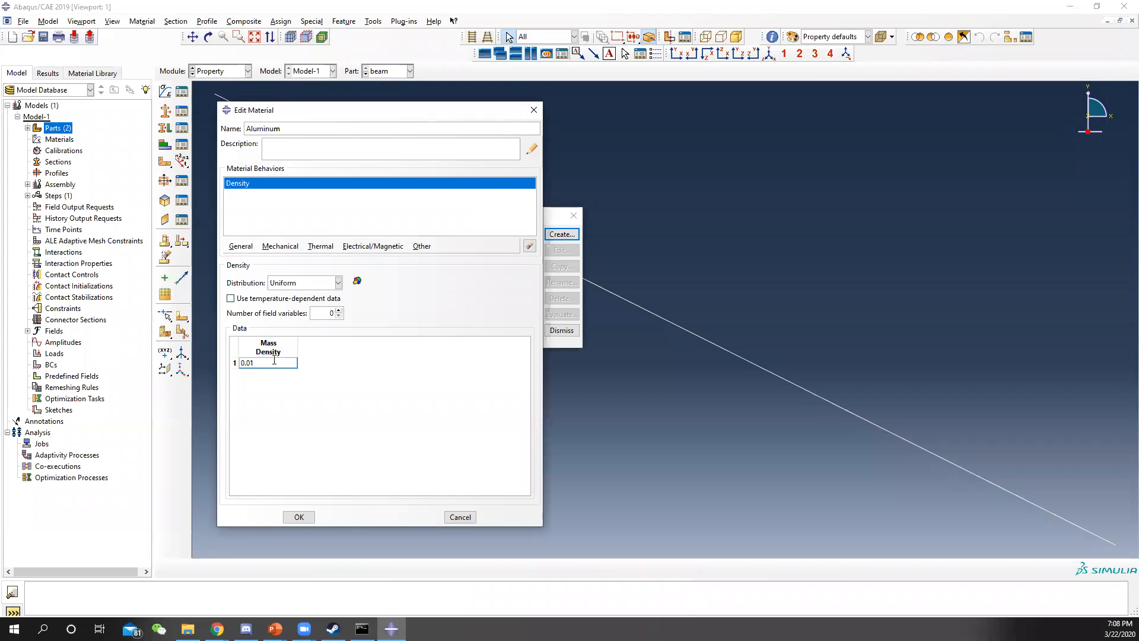
# Step: Give Aluminum isotropic elasticity with a Young's modulus of 10e6 and a Poisson's ratio, and save the material
pyautogui.click(279, 249)
pyautogui.moveTo(332, 260)
pyautogui.click(427, 261)
pyautogui.click(274, 406)
pyautogui.write('10e6')
pyautogui.press('Tab')
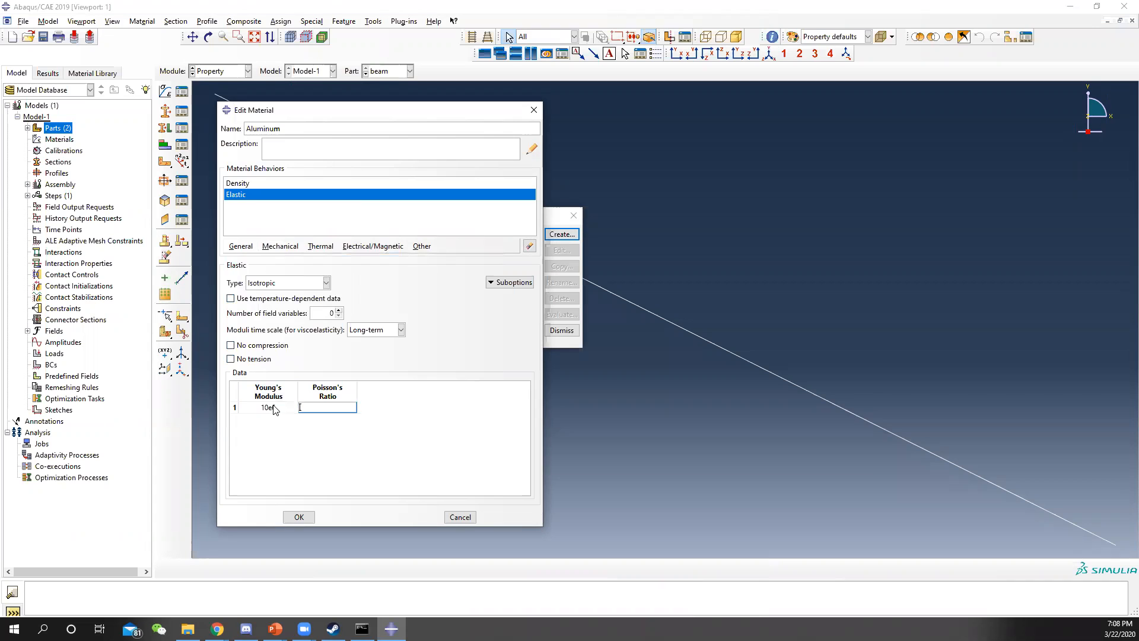
pyautogui.click(298, 517)
# Step: Create a second material named Steel and define its uniform mass density
pyautogui.click(560, 234)
pyautogui.write('S')
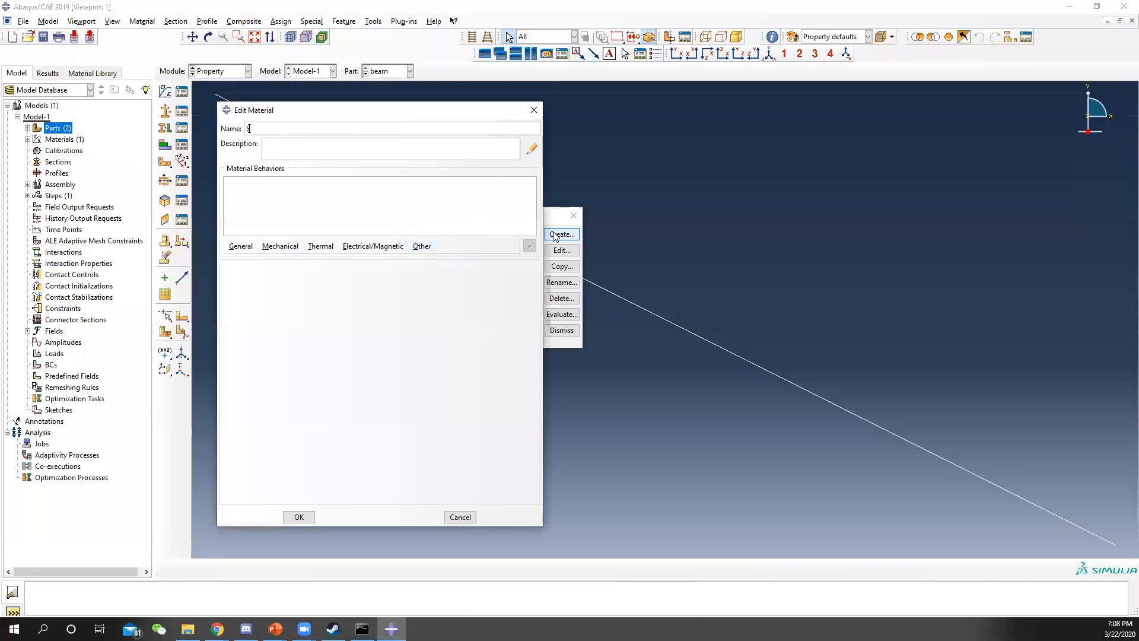
pyautogui.click(241, 245)
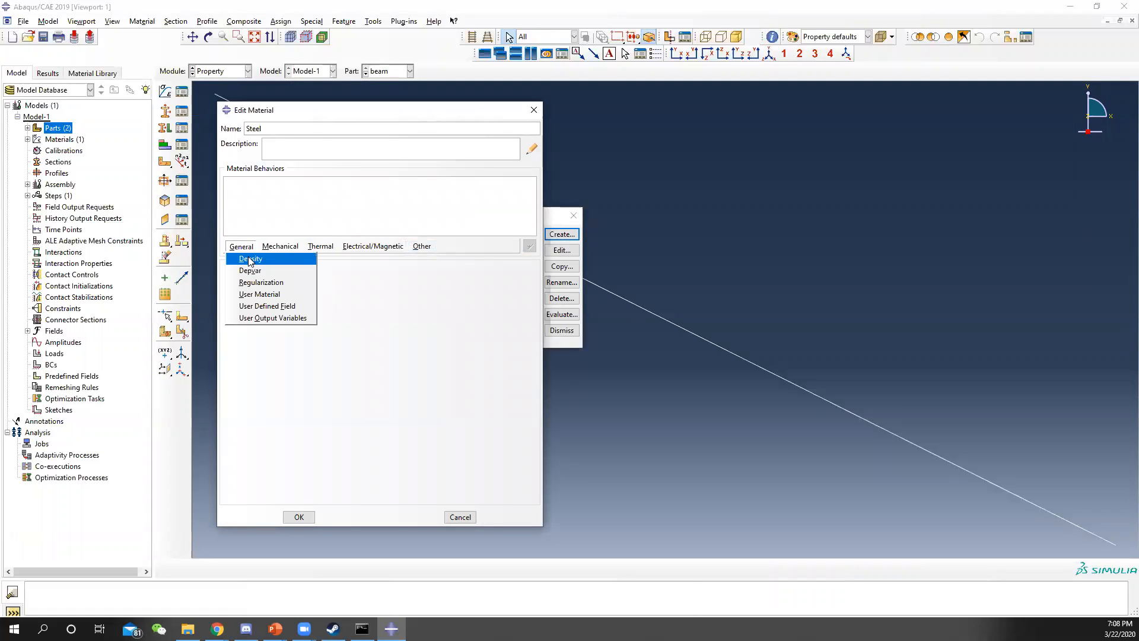
pyautogui.click(245, 257)
pyautogui.click(275, 362)
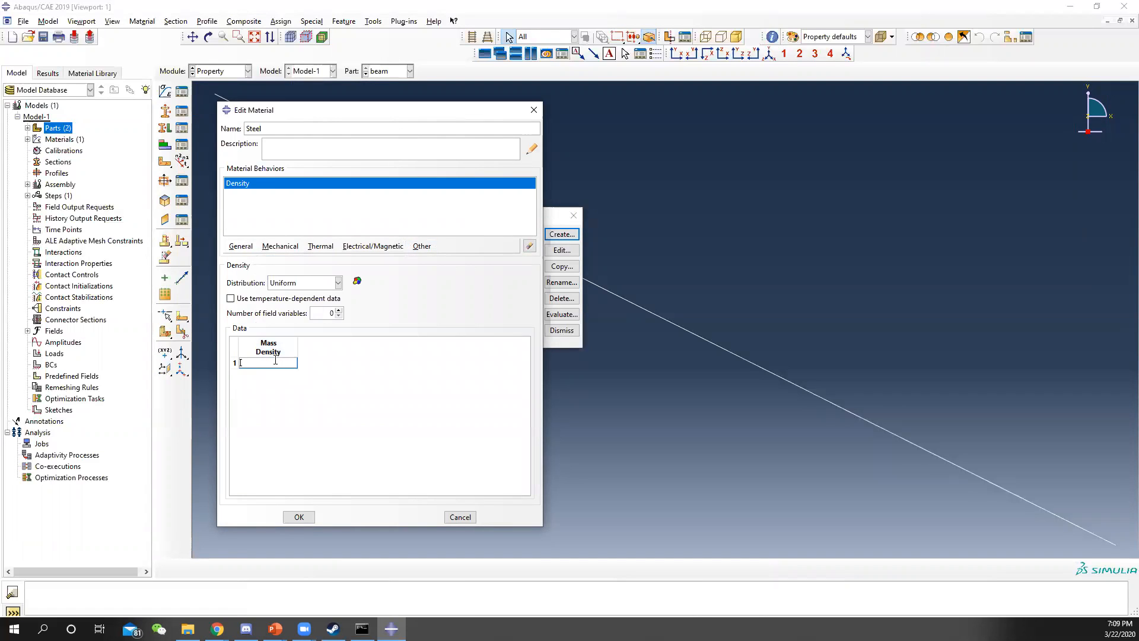
# Step: Give Steel isotropic elasticity with Young's modulus 10e6 and Poisson's ratio 0.3, save it and close the Material Manager
pyautogui.click(280, 245)
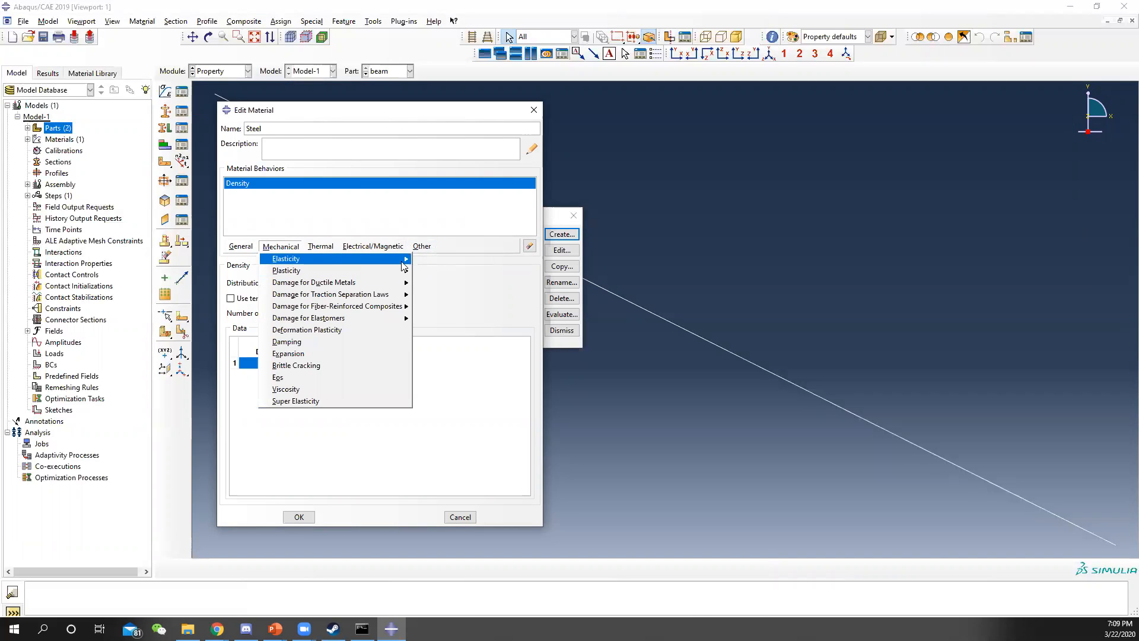
pyautogui.click(431, 259)
pyautogui.click(277, 408)
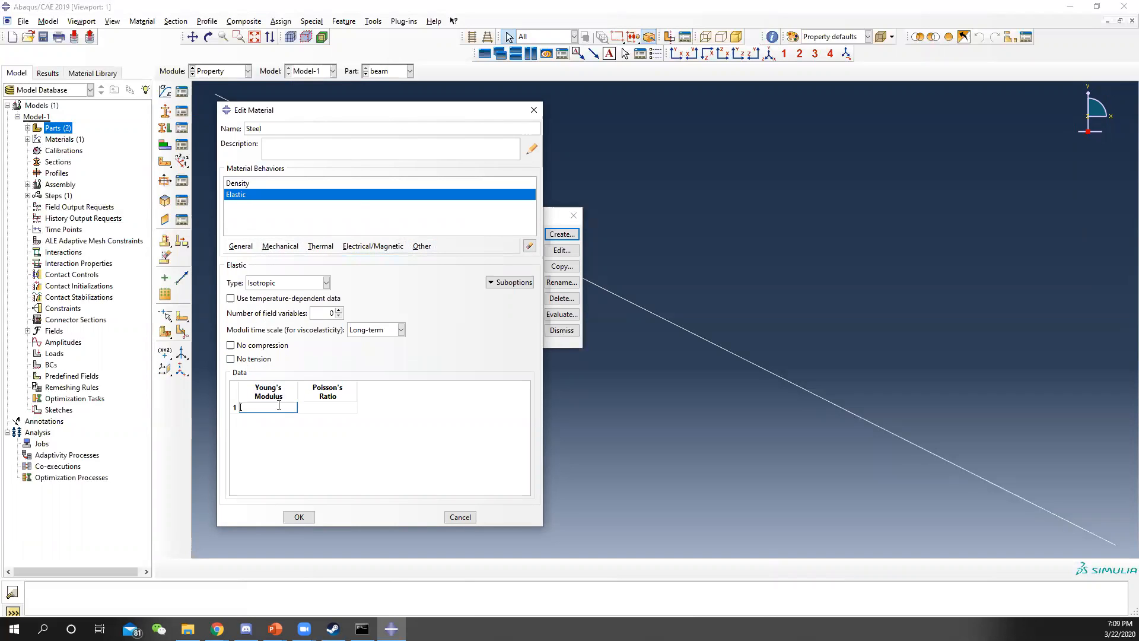
pyautogui.write('10e6')
pyautogui.press('Tab')
pyautogui.write('0.3')
pyautogui.click(299, 517)
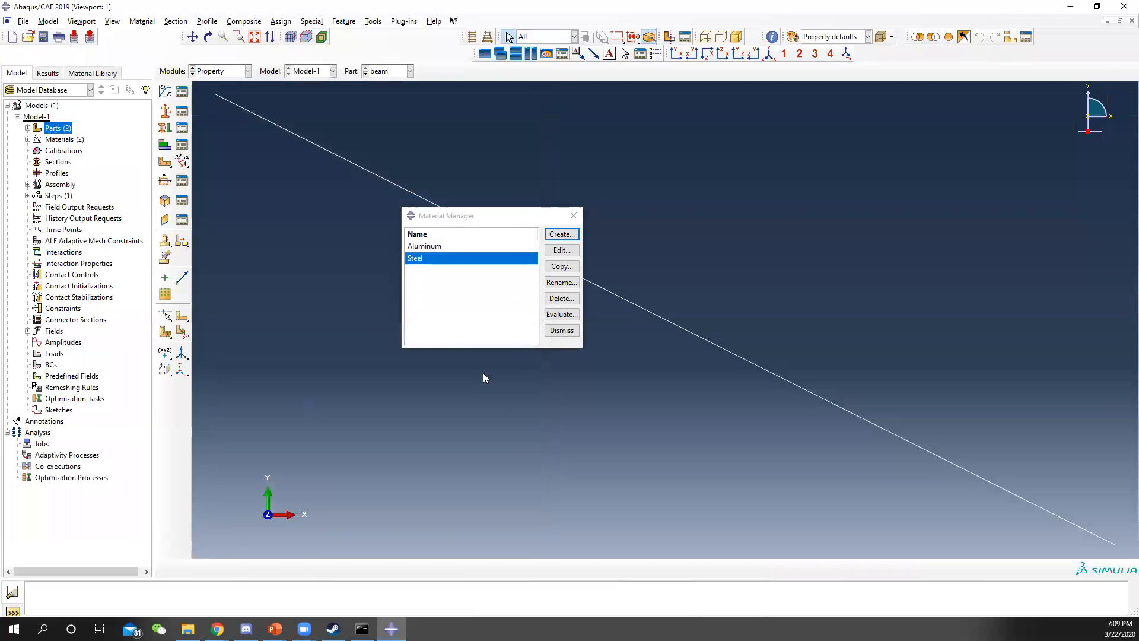
pyautogui.click(572, 215)
pyautogui.click(164, 111)
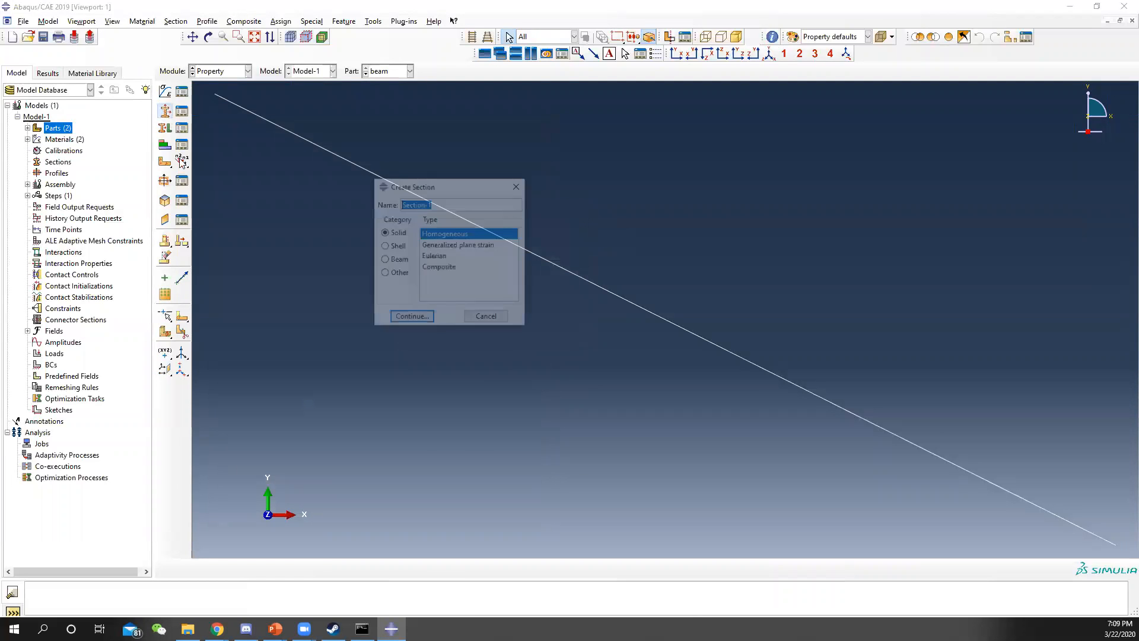
pyautogui.click(412, 318)
pyautogui.click(503, 274)
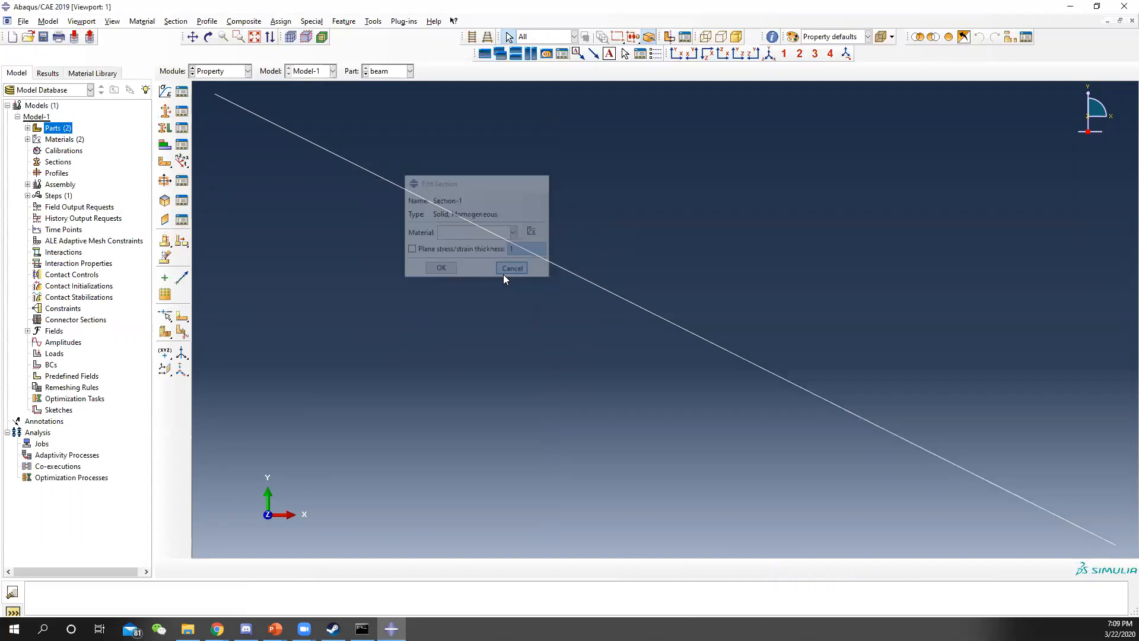
# Step: Start a new beam section named Aluminum, integrated during analysis
pyautogui.click(165, 111)
pyautogui.write('Aluminum')
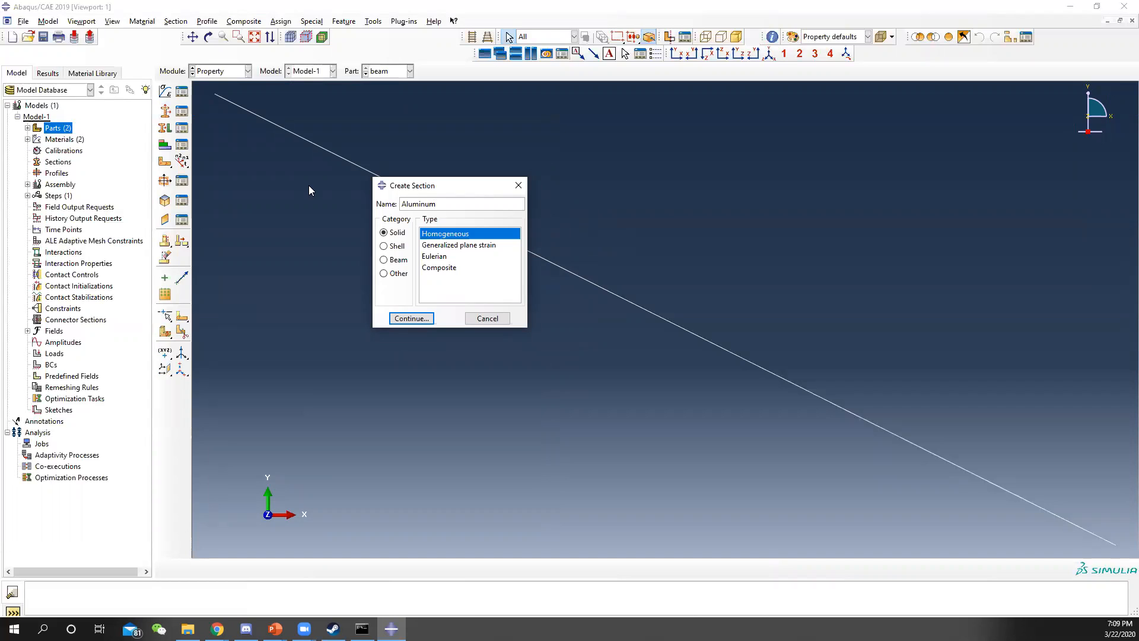
pyautogui.click(386, 260)
pyautogui.click(411, 318)
# Step: Create a circular profile named cross-section for the Aluminum beam section and enter its radius
pyautogui.click(492, 214)
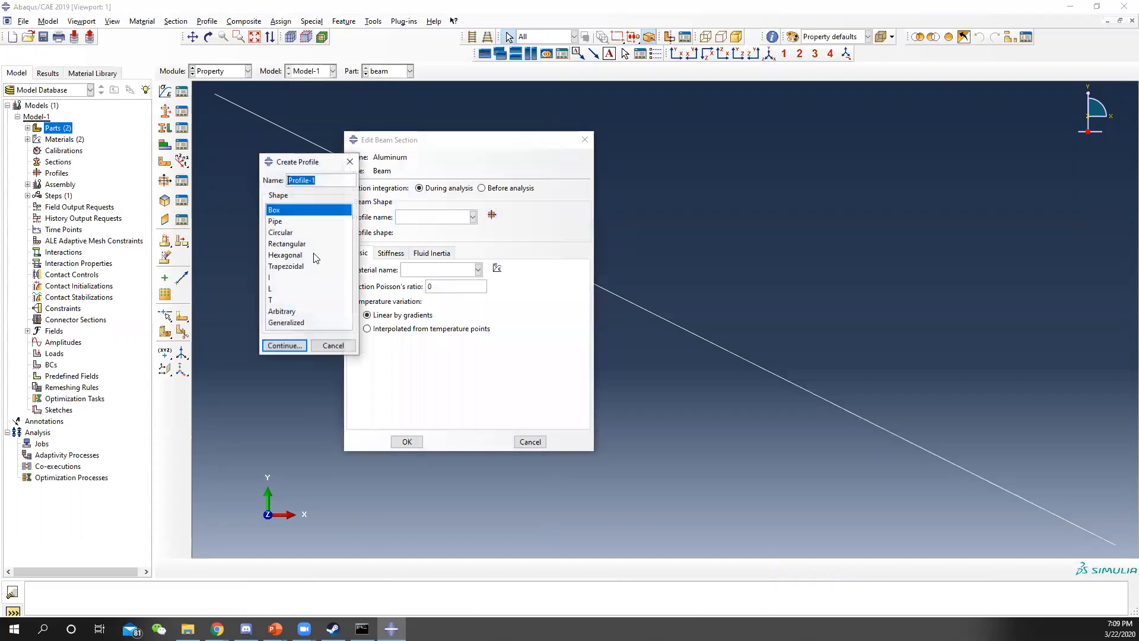
pyautogui.click(284, 232)
pyautogui.moveTo(321, 180); pyautogui.dragTo(304, 180)
pyautogui.moveTo(149, 159); pyautogui.dragTo(151, 163)
pyautogui.write('C')
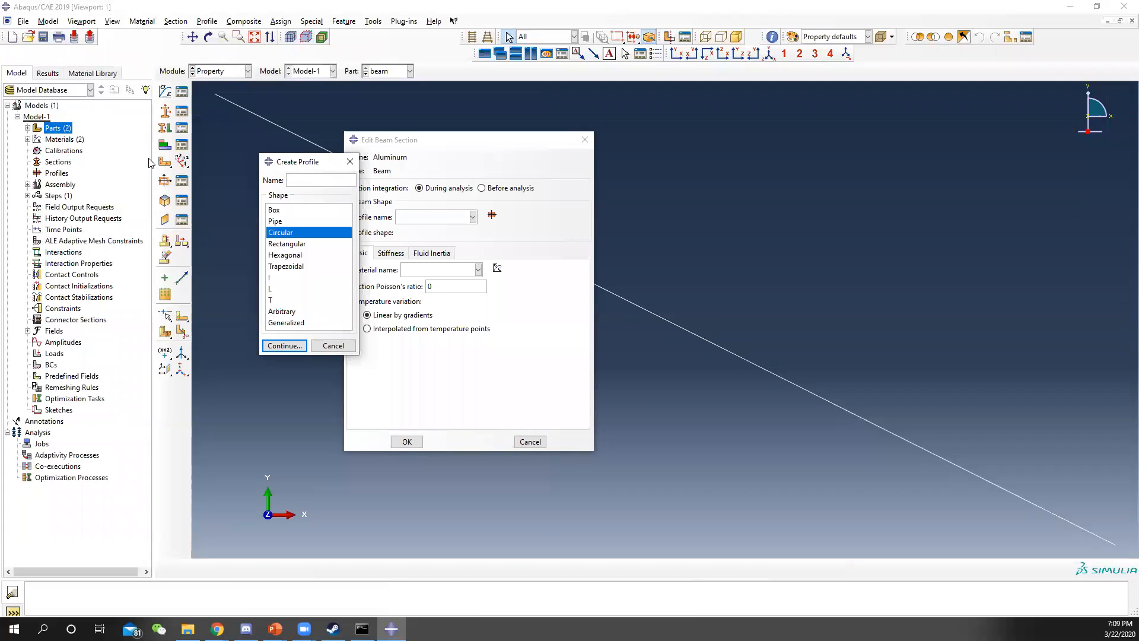
pyautogui.write('ross-section')
pyautogui.click(294, 349)
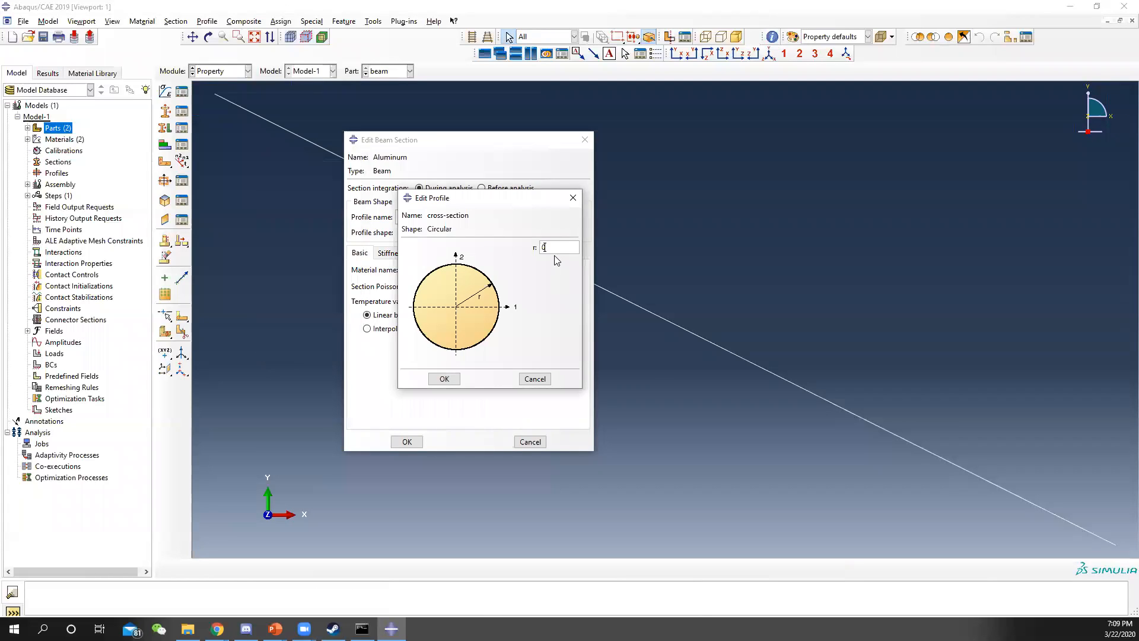
pyautogui.click(445, 379)
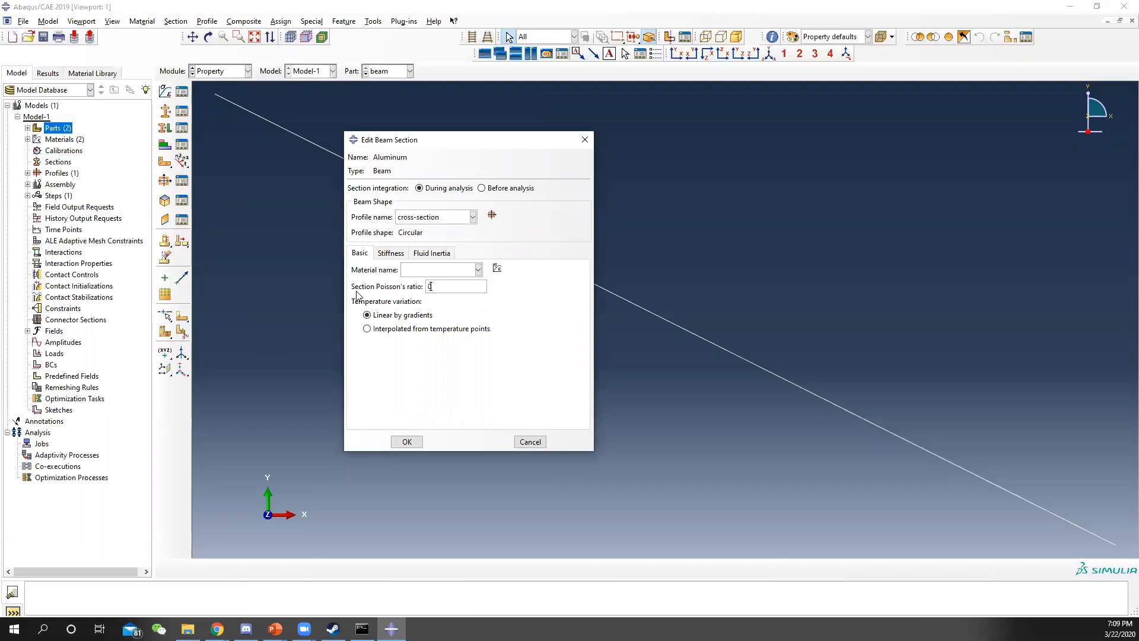
# Step: Set the beam section's material to Aluminum and save the section
pyautogui.click(451, 270)
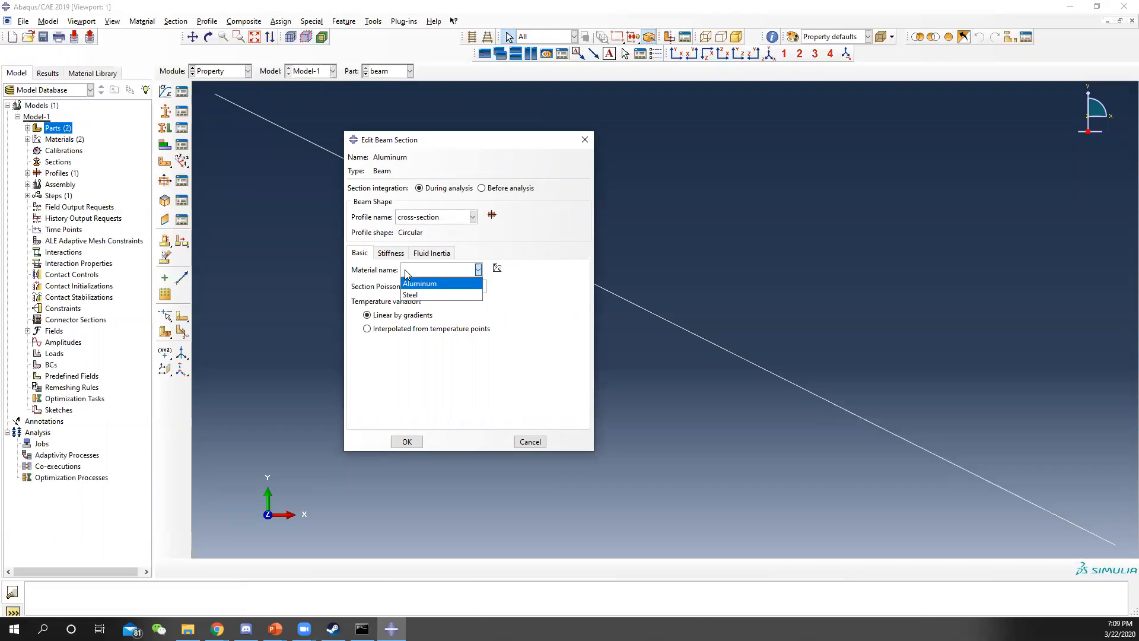
pyautogui.click(433, 282)
pyautogui.click(403, 441)
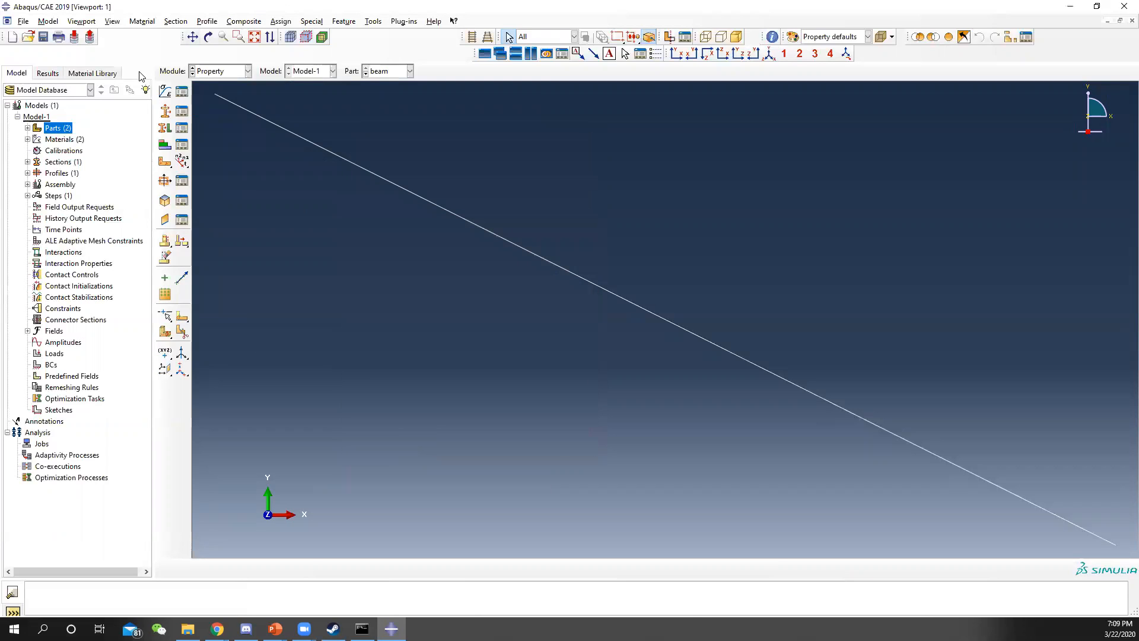
# Step: Create a homogeneous shell section named Steel, entering its thickness and using the Steel material
pyautogui.click(165, 112)
pyautogui.write('Steel')
pyautogui.click(397, 246)
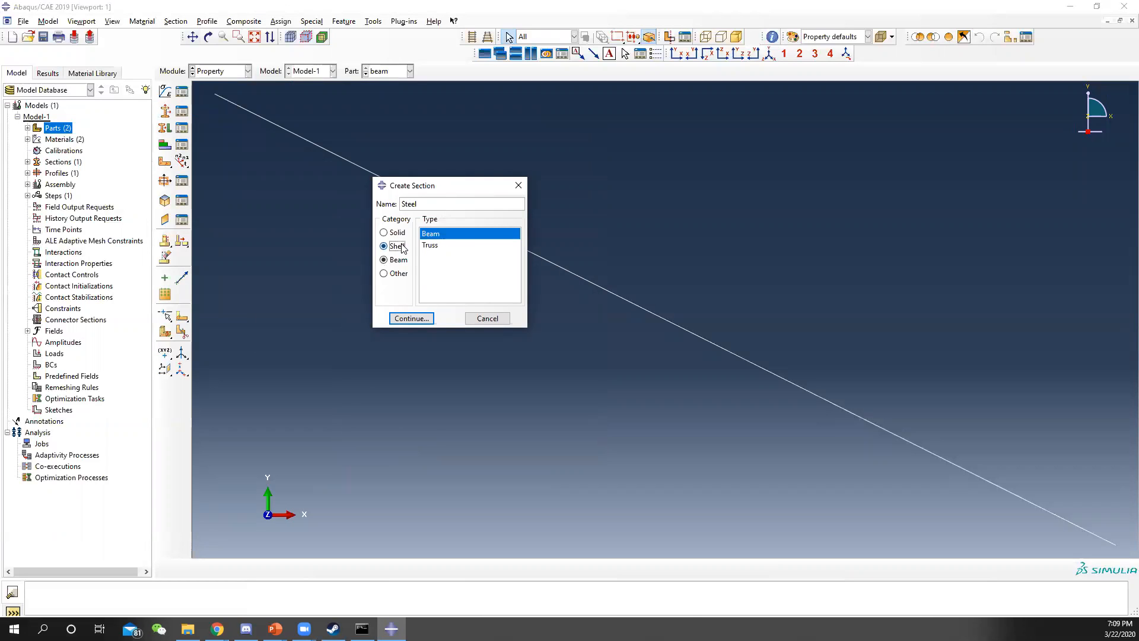
pyautogui.click(411, 318)
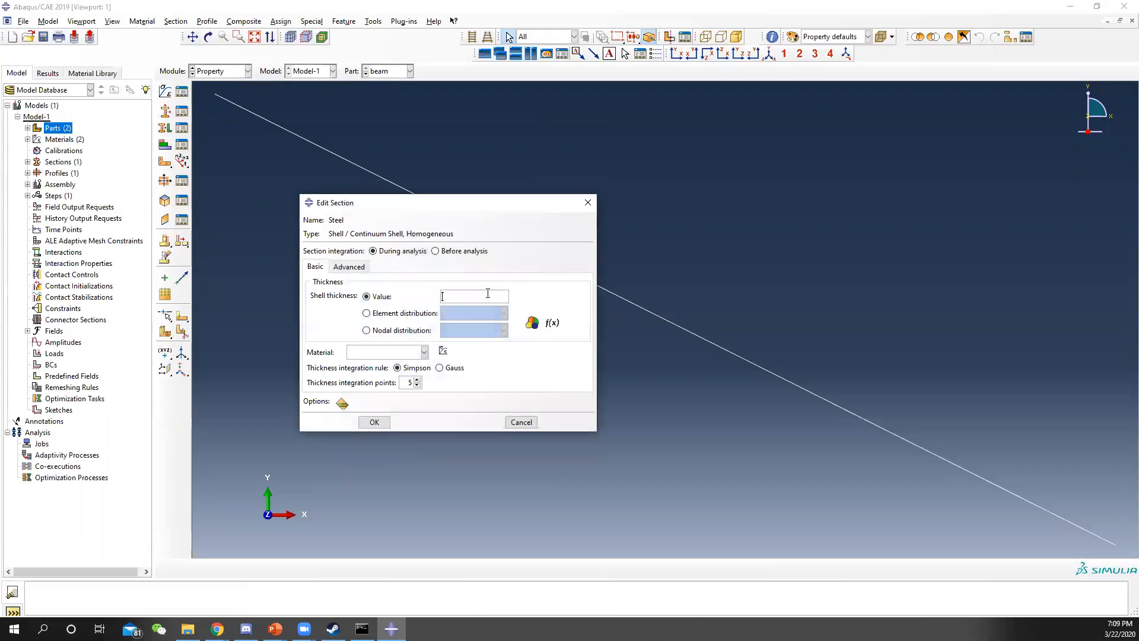
pyautogui.click(404, 352)
pyautogui.click(381, 375)
pyautogui.click(374, 422)
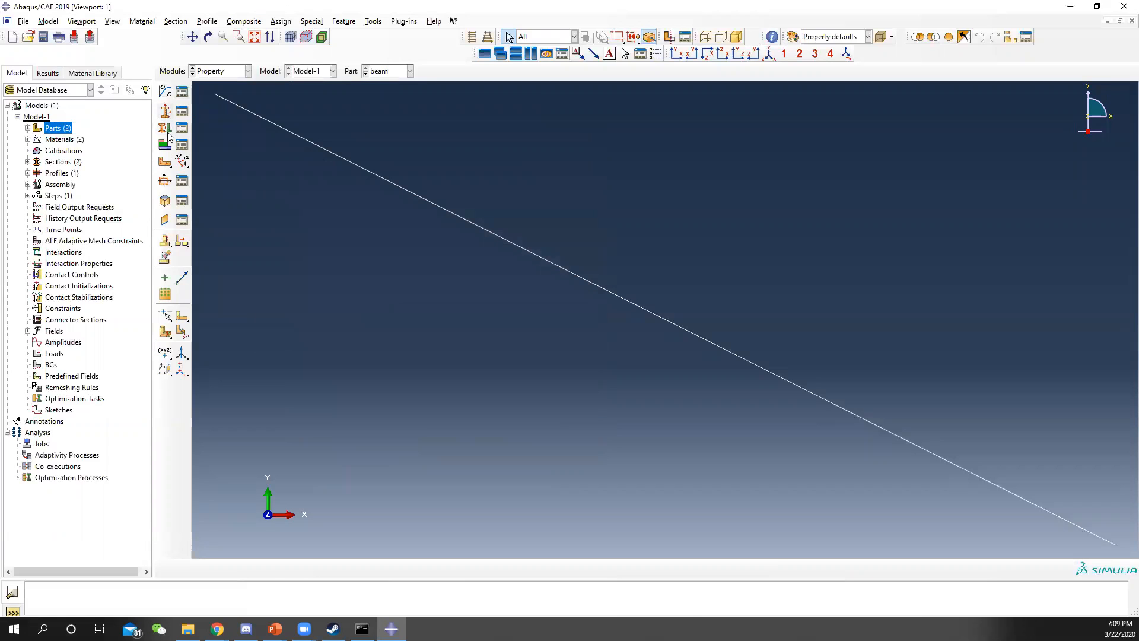
# Step: Assign the Aluminum section to the whole beam wire without creating a set
pyautogui.click(165, 128)
pyautogui.moveTo(454, 166); pyautogui.dragTo(611, 373)
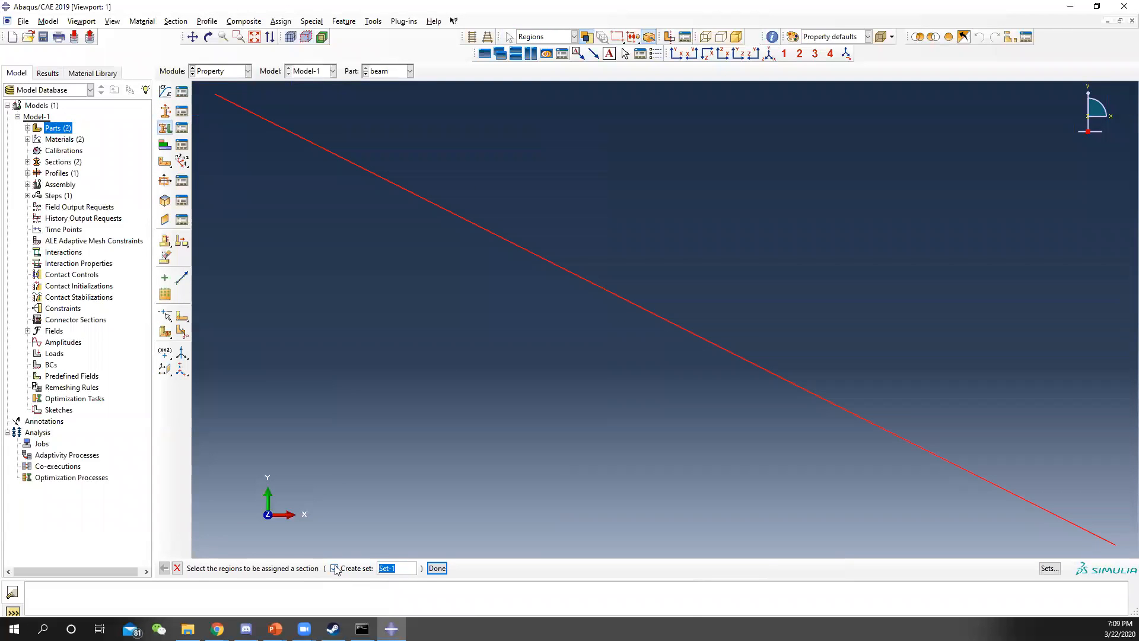
pyautogui.click(334, 568)
pyautogui.click(395, 568)
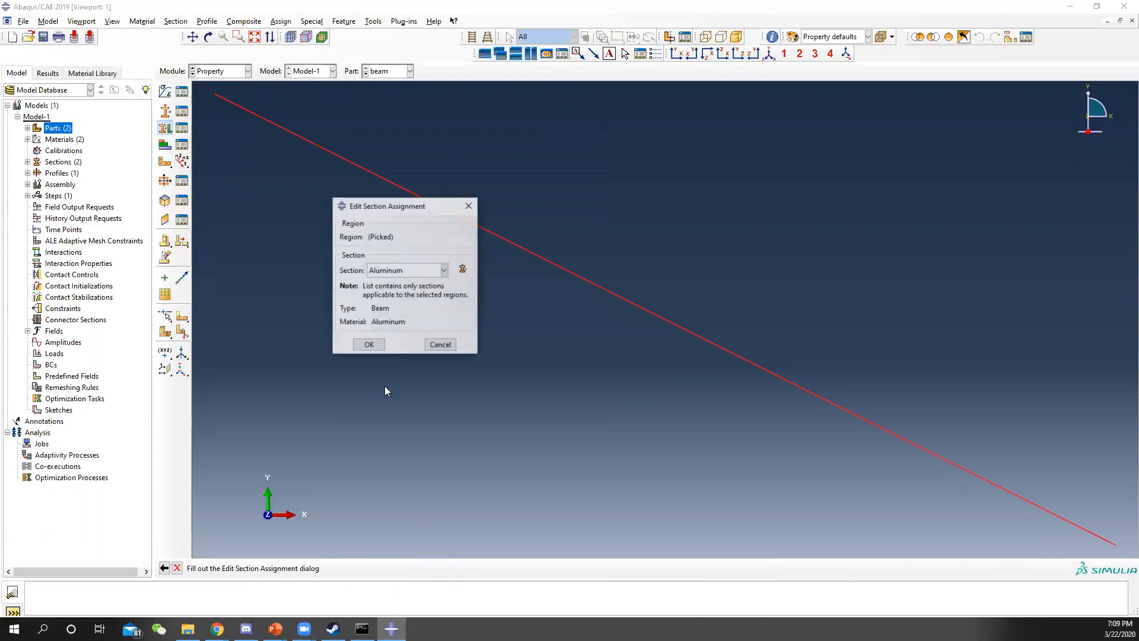
pyautogui.click(370, 342)
# Step: Switch to the plate part and assign the Steel section to its face, with thickness from section and middle surface offset
pyautogui.click(380, 71)
pyautogui.click(395, 94)
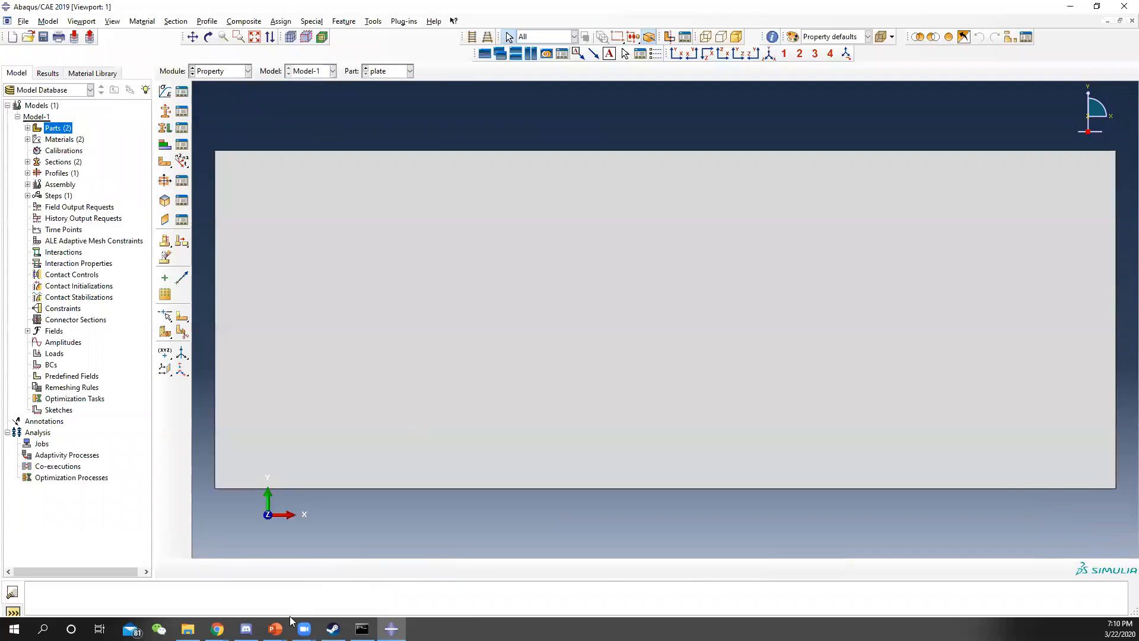
pyautogui.click(165, 128)
pyautogui.click(595, 452)
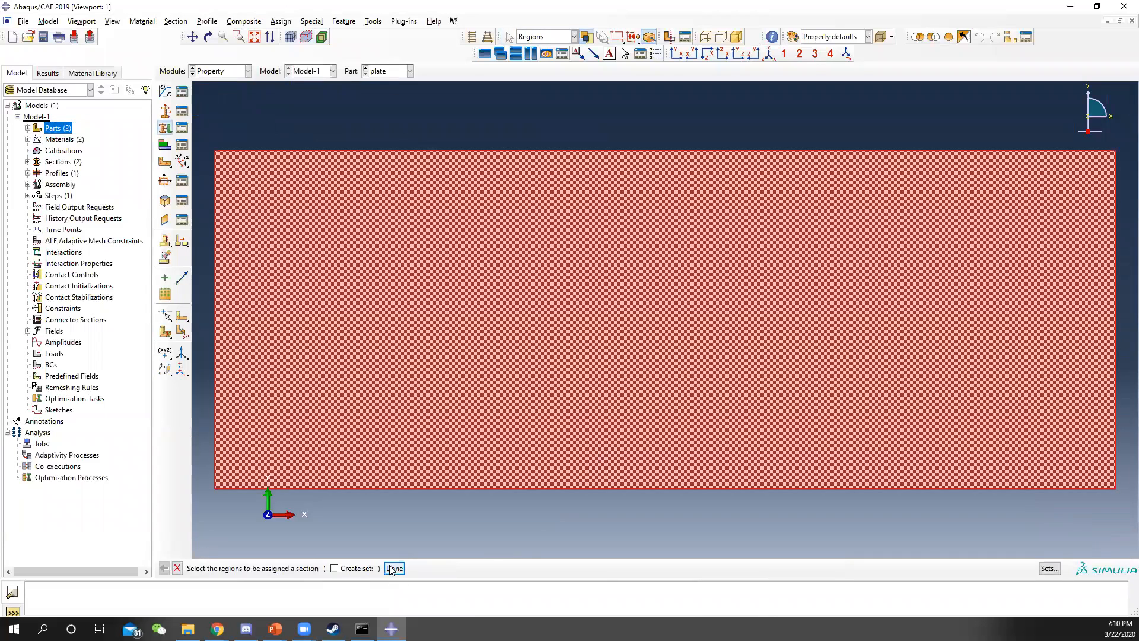
pyautogui.click(395, 568)
pyautogui.click(399, 270)
pyautogui.click(400, 284)
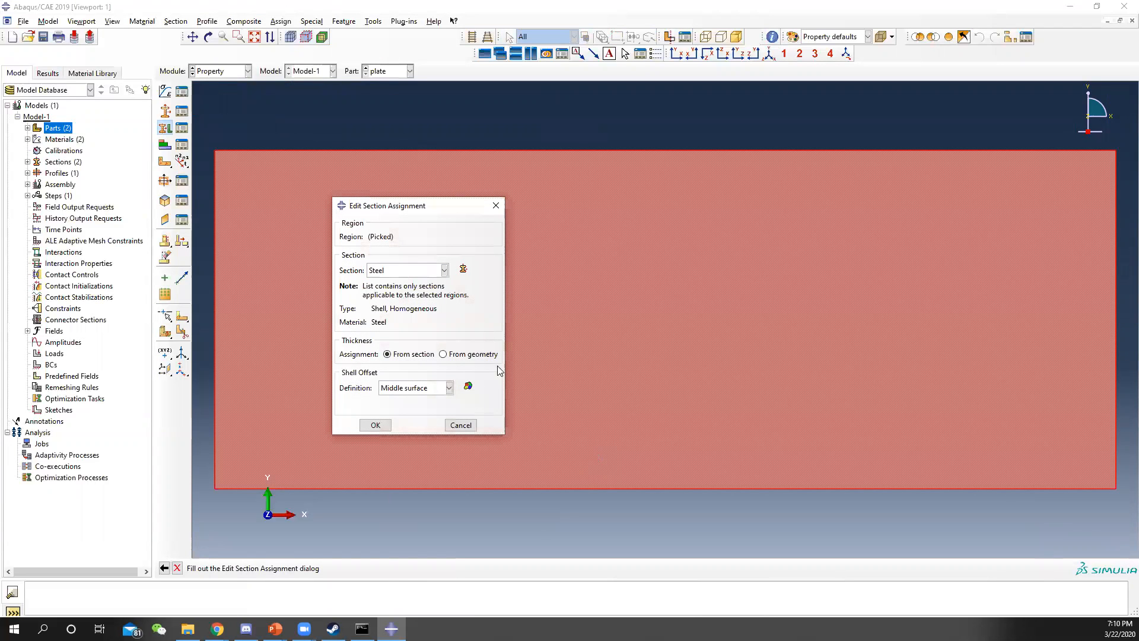
pyautogui.click(375, 425)
# Step: Switch to the beam part and assign the wire a beam section orientation with n1 direction 0.0,0.0,-1.0
pyautogui.click(372, 72)
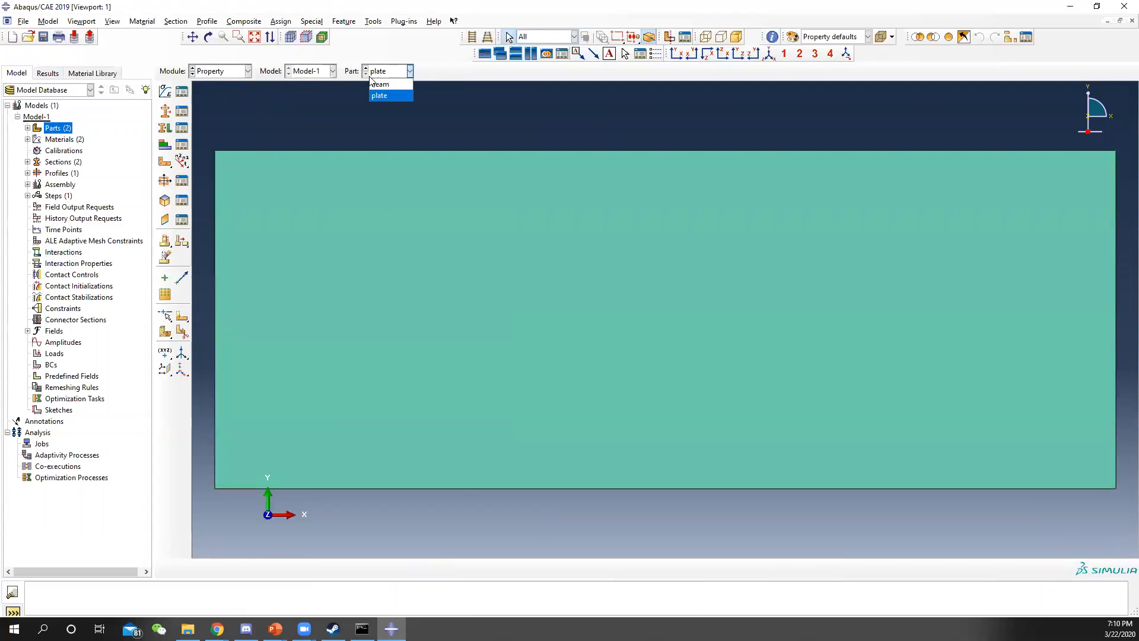
pyautogui.click(380, 84)
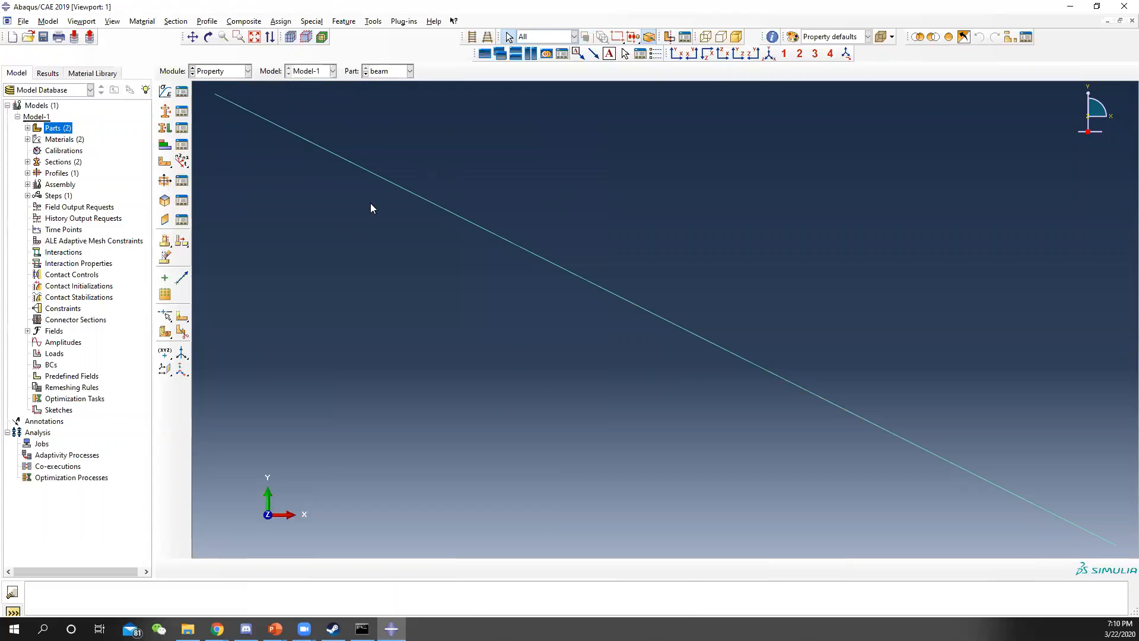
pyautogui.click(182, 161)
pyautogui.moveTo(509, 178); pyautogui.dragTo(520, 337)
pyautogui.click(451, 568)
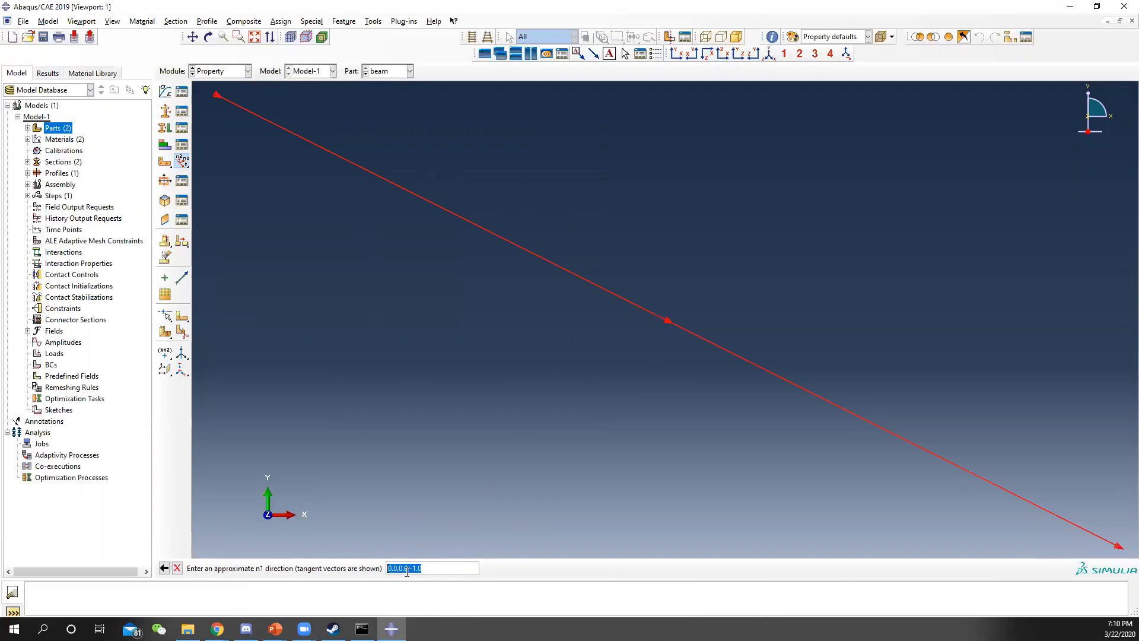
pyautogui.press('Return')
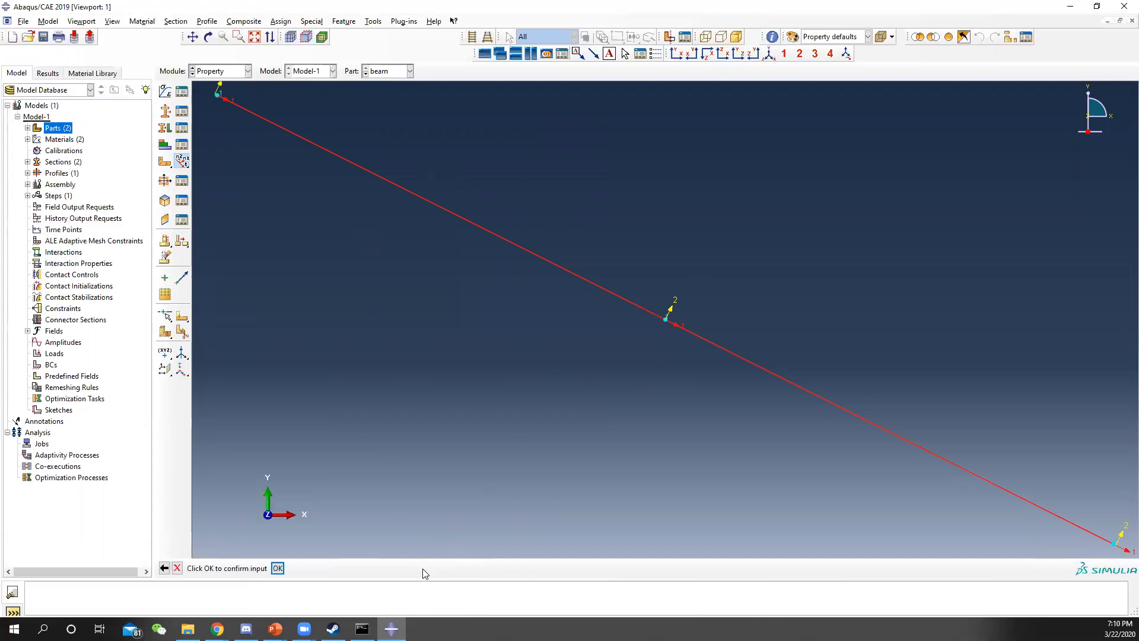
pyautogui.keyDown('ctrl'); pyautogui.keyDown('alt'); pyautogui.moveTo(715, 341); pyautogui.dragTo(616, 348); pyautogui.keyUp('alt'); pyautogui.keyUp('ctrl')
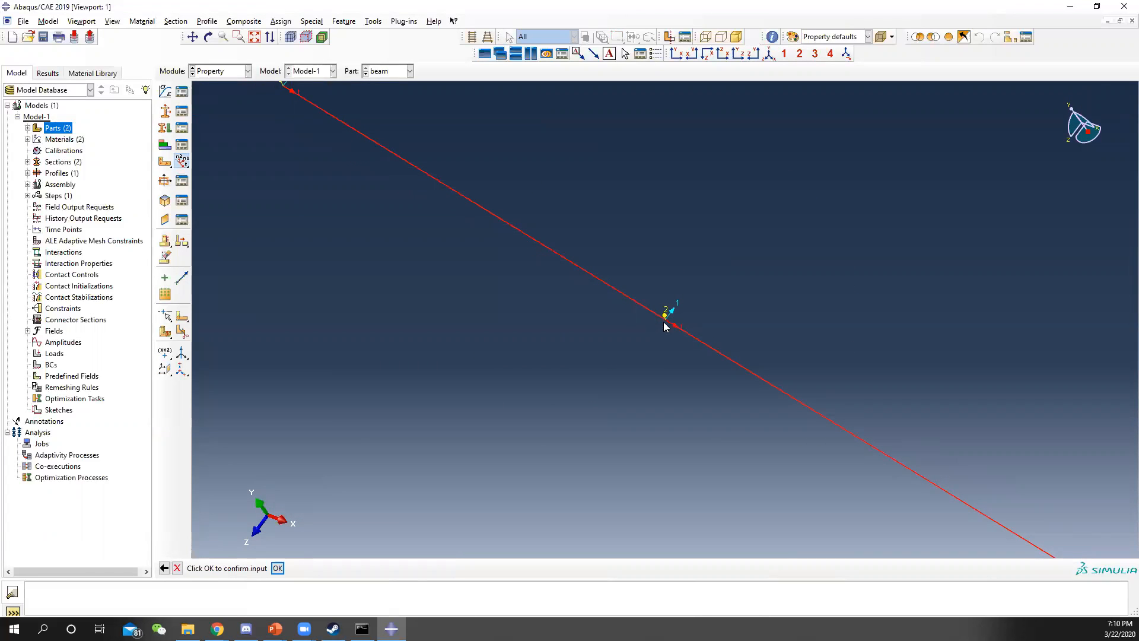
pyautogui.scroll(-2, 741, 378)
pyautogui.keyDown('ctrl'); pyautogui.keyDown('alt'); pyautogui.moveTo(853, 430); pyautogui.dragTo(810, 399); pyautogui.keyUp('alt'); pyautogui.keyUp('ctrl')
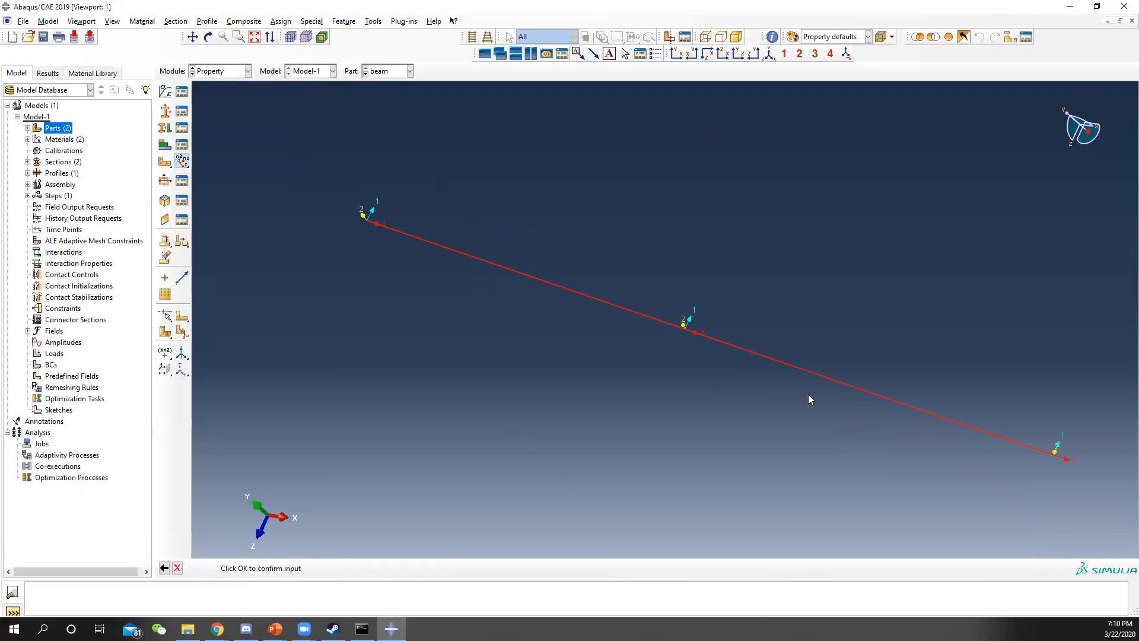
pyautogui.keyDown('ctrl'); pyautogui.keyDown('alt'); pyautogui.moveTo(613, 321); pyautogui.dragTo(605, 273); pyautogui.keyUp('alt'); pyautogui.keyUp('ctrl')
pyautogui.keyDown('ctrl'); pyautogui.keyDown('alt'); pyautogui.moveTo(584, 336); pyautogui.dragTo(560, 311); pyautogui.keyUp('alt'); pyautogui.keyUp('ctrl')
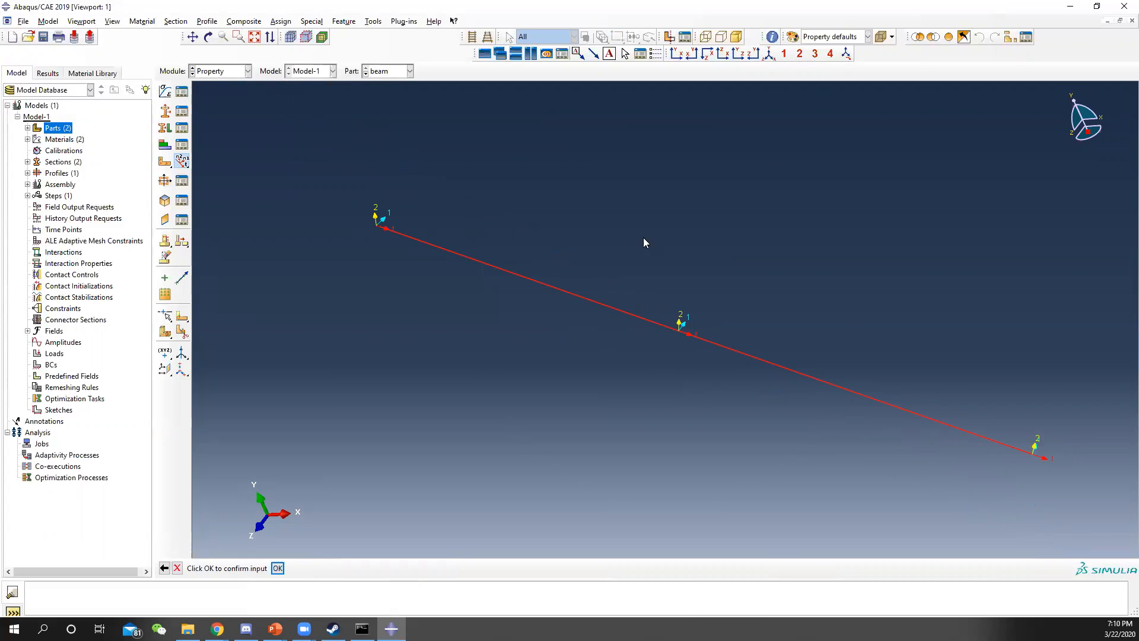
# Step: In the Assembly module, create independent (mesh on instance) instances of the plate and the beam
pyautogui.click(227, 73)
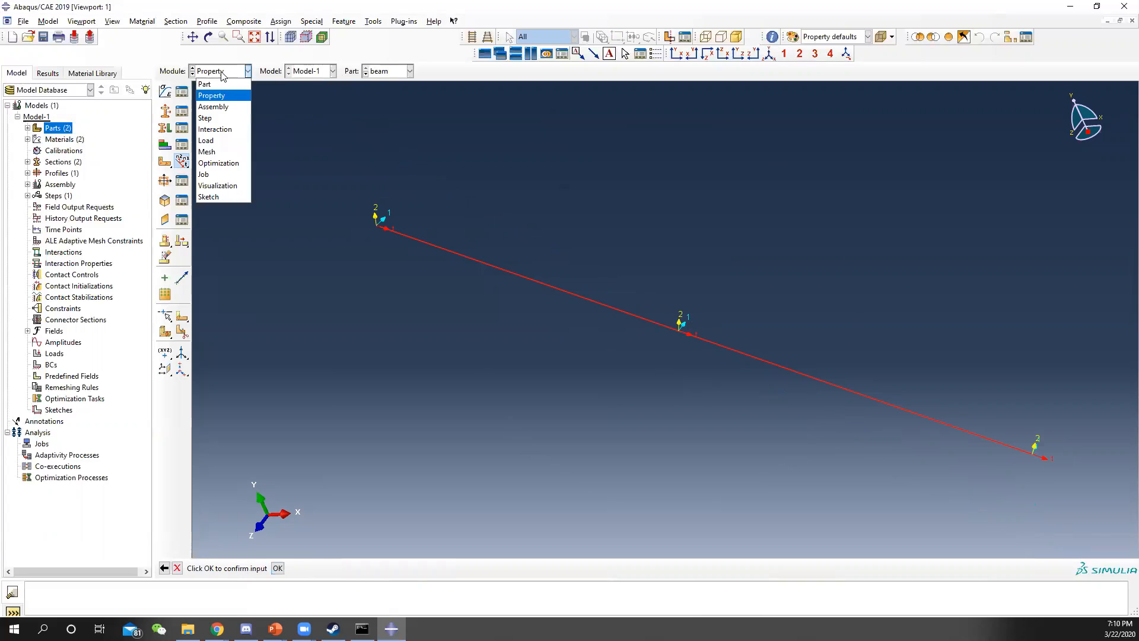
pyautogui.click(225, 107)
pyautogui.click(163, 93)
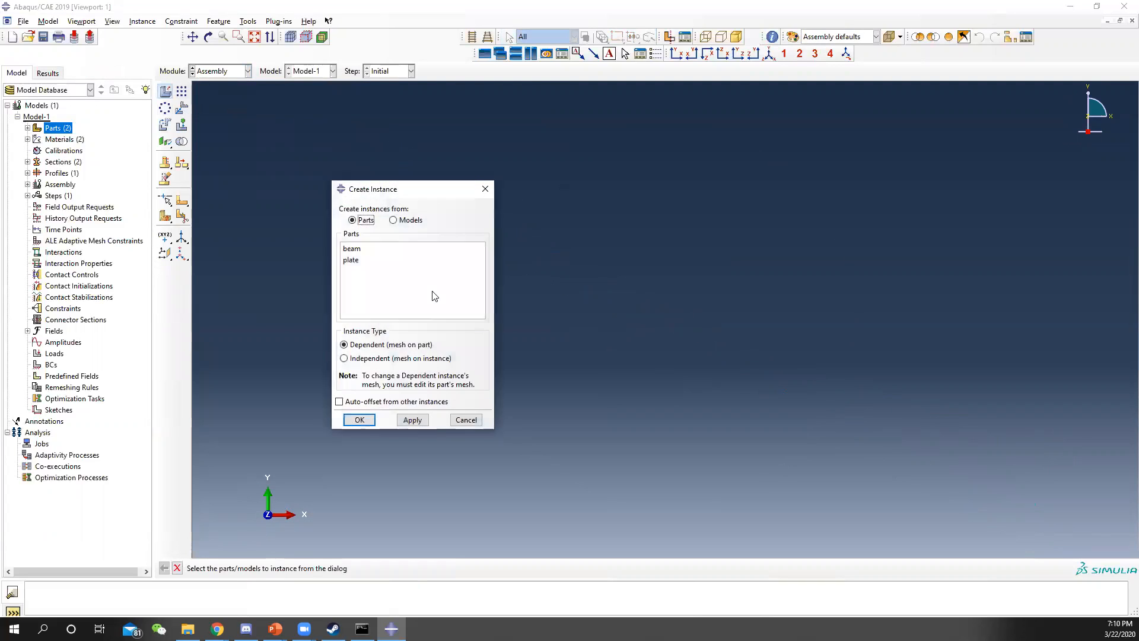
pyautogui.click(351, 260)
pyautogui.click(344, 358)
pyautogui.click(360, 419)
pyautogui.click(165, 91)
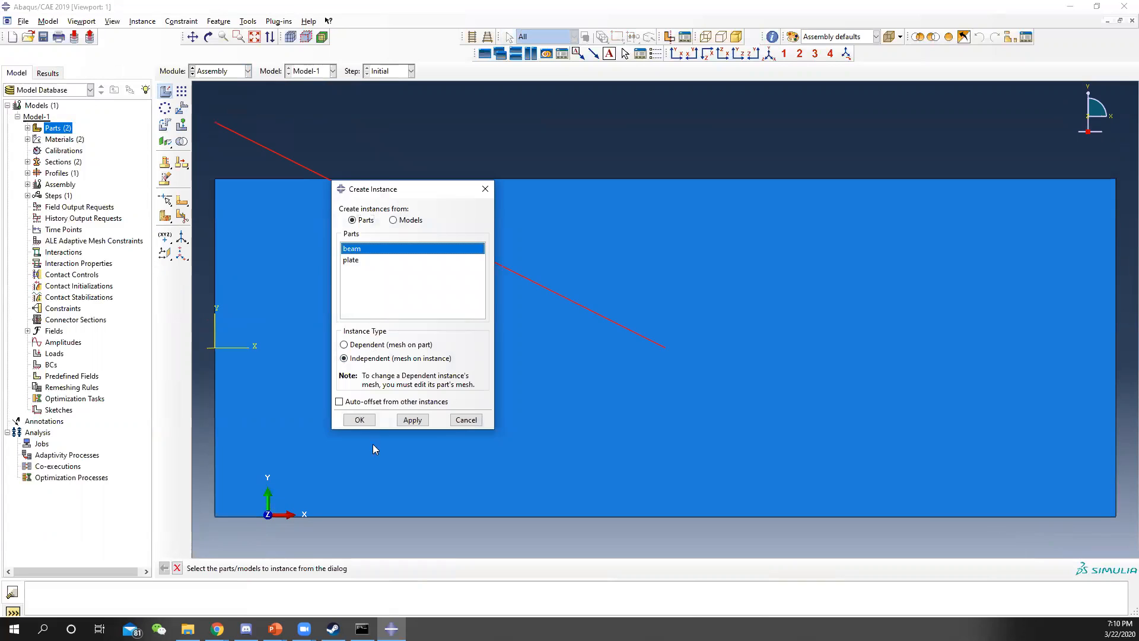
pyautogui.click(360, 421)
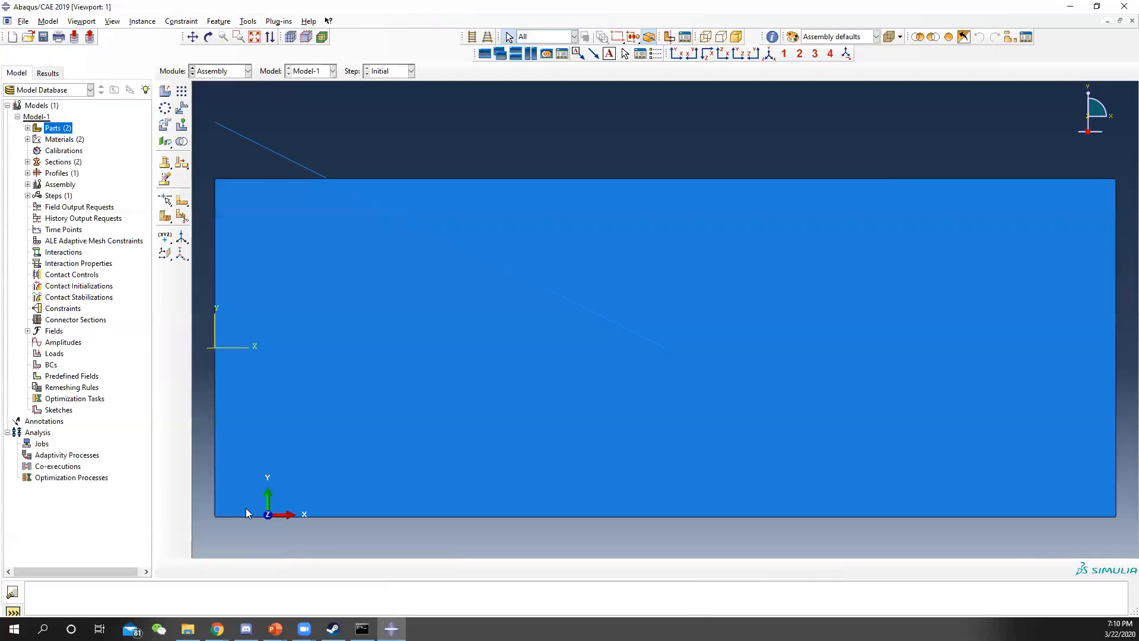
# Step: Rotate the beam instance 90 degrees about the X axis, from point 0,0,0 to point 1,0,0
pyautogui.moveTo(258, 153); pyautogui.dragTo(259, 153)
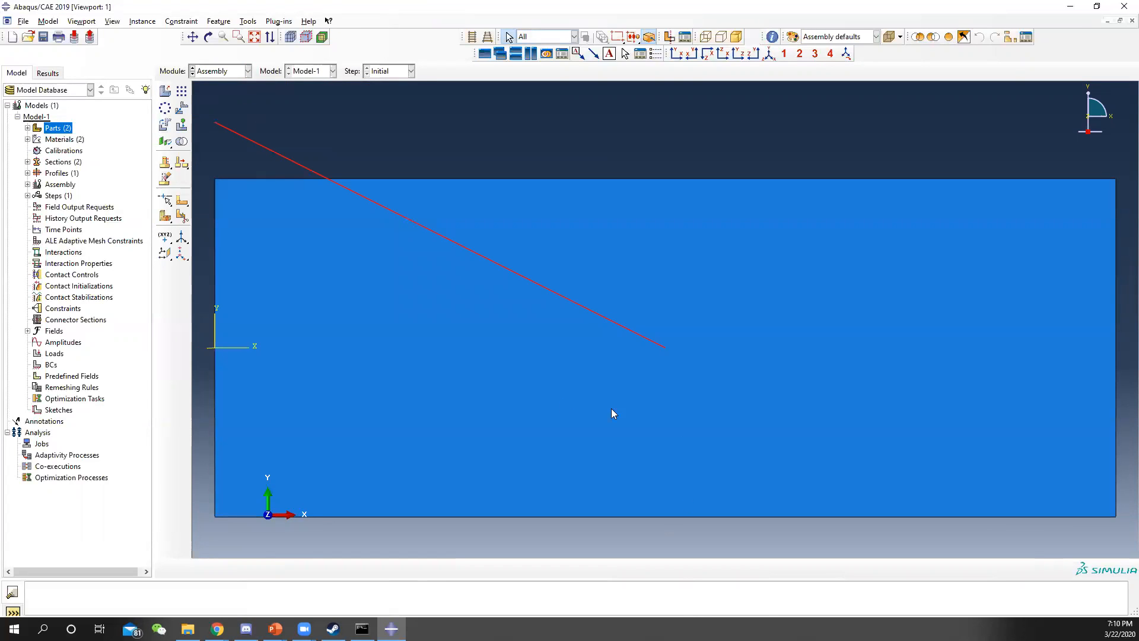
pyautogui.click(167, 125)
pyautogui.click(275, 155)
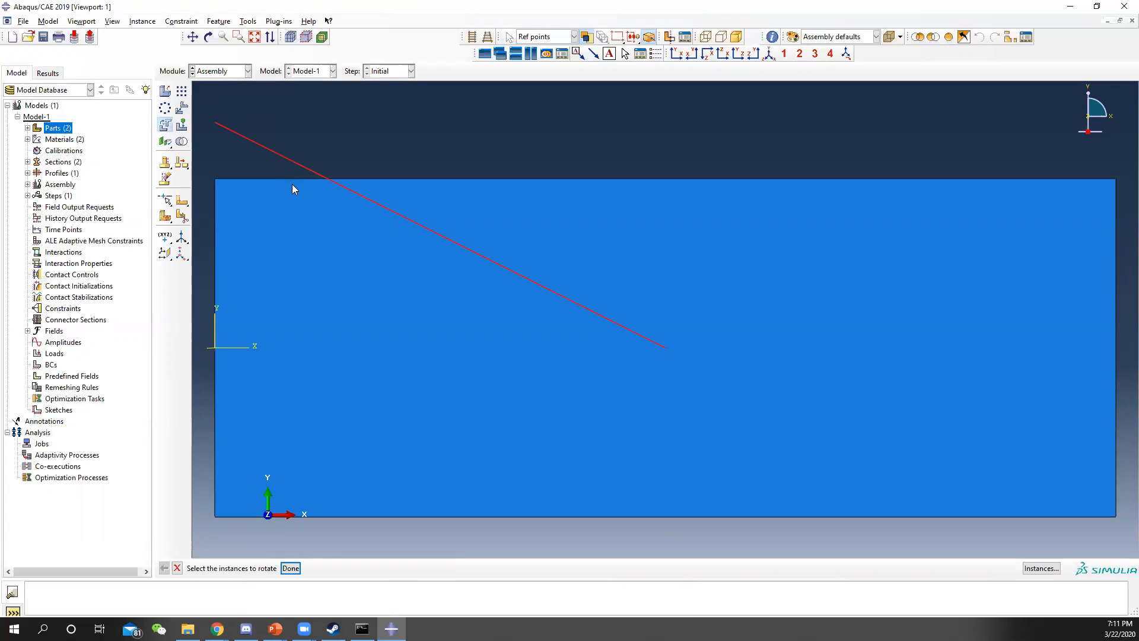
pyautogui.click(290, 568)
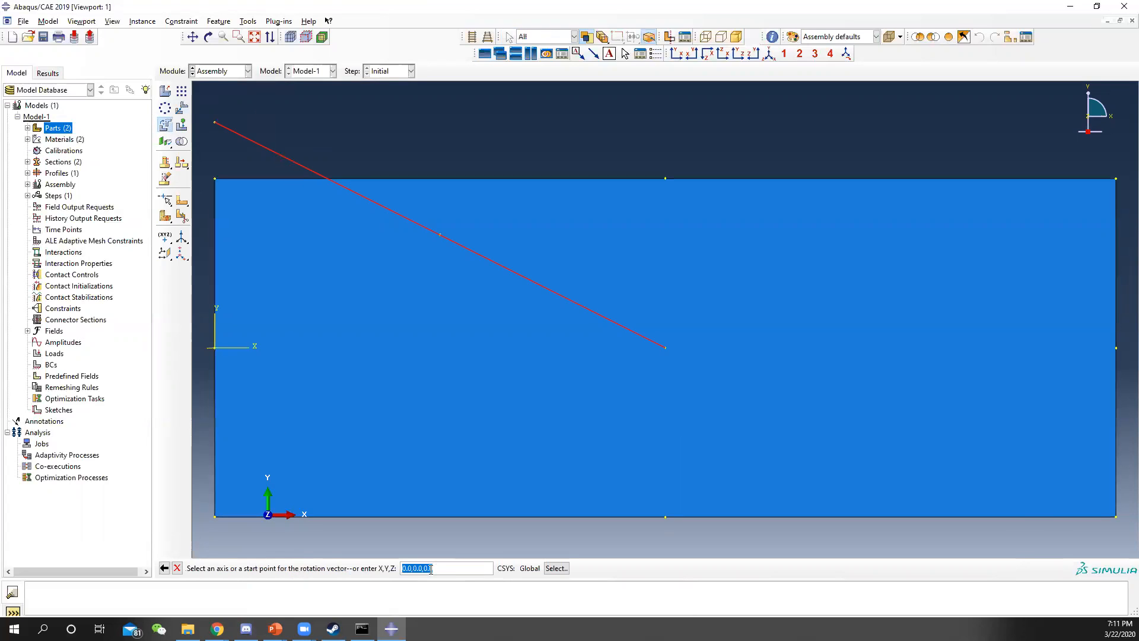
pyautogui.press('Return')
pyautogui.click(374, 568)
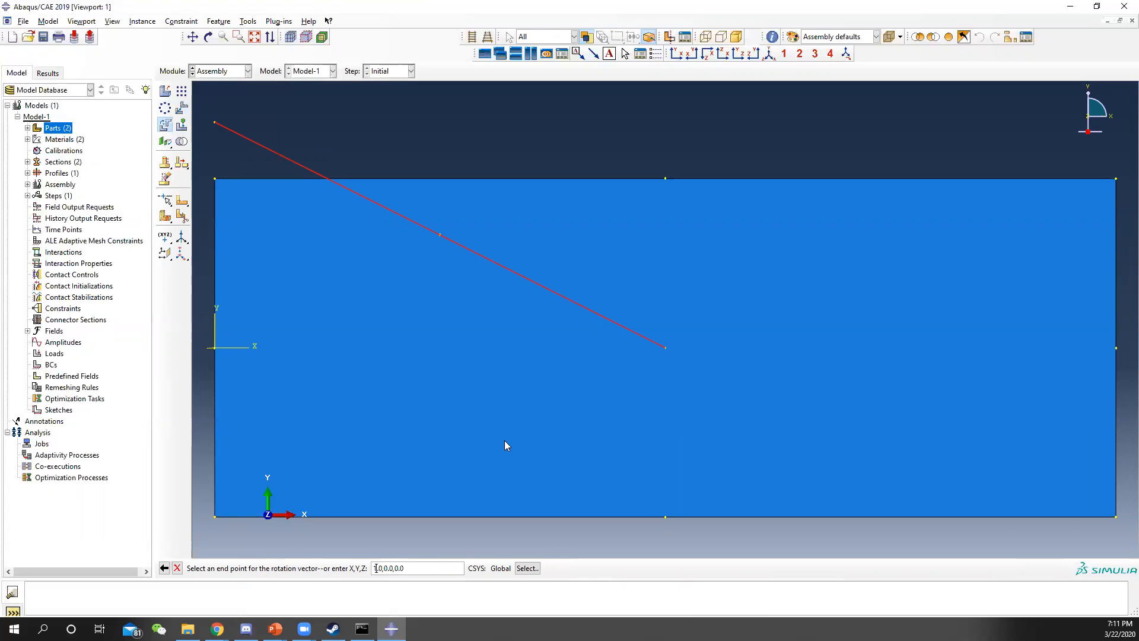
pyautogui.press('Return')
pyautogui.press('Return')
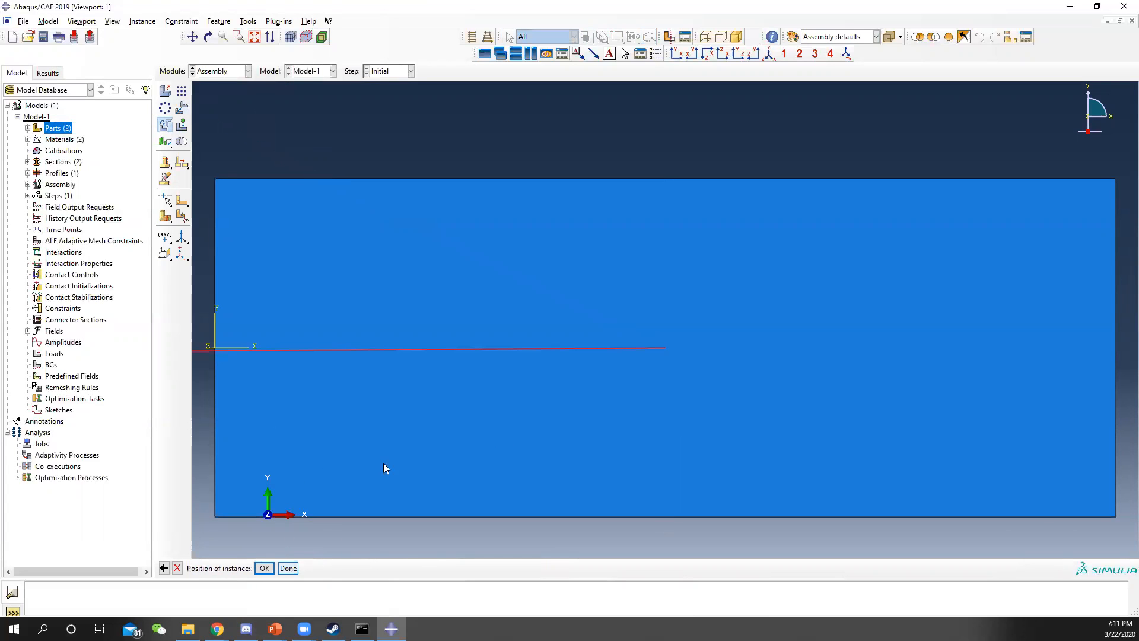
pyautogui.keyDown('ctrl'); pyautogui.keyDown('alt'); pyautogui.moveTo(430, 434); pyautogui.dragTo(570, 199); pyautogui.keyUp('alt'); pyautogui.keyUp('ctrl')
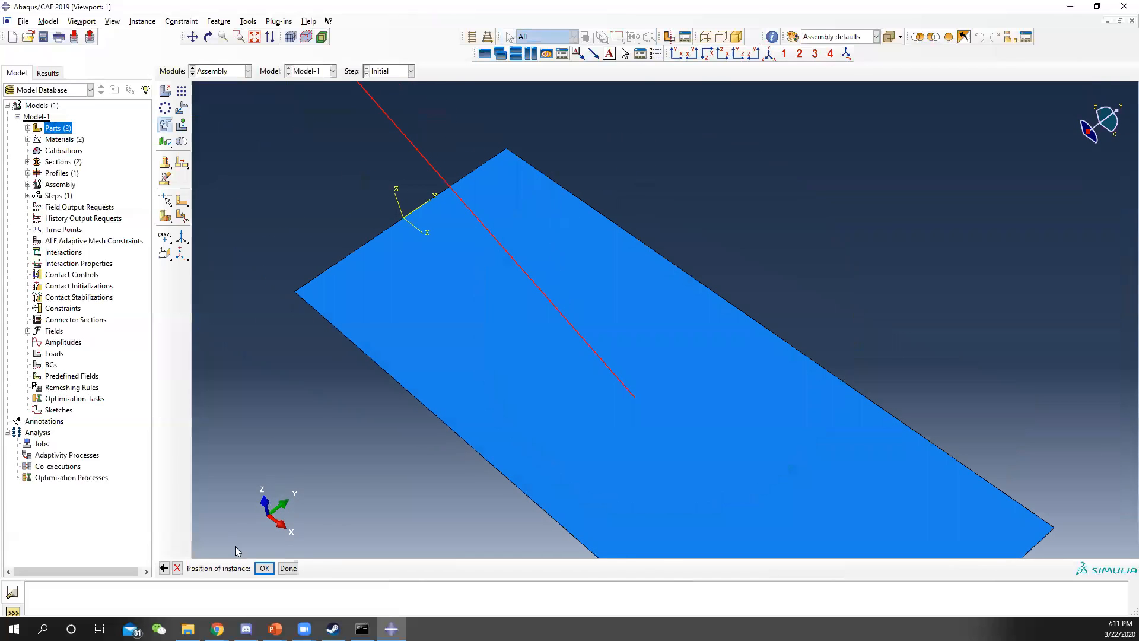
pyautogui.click(264, 568)
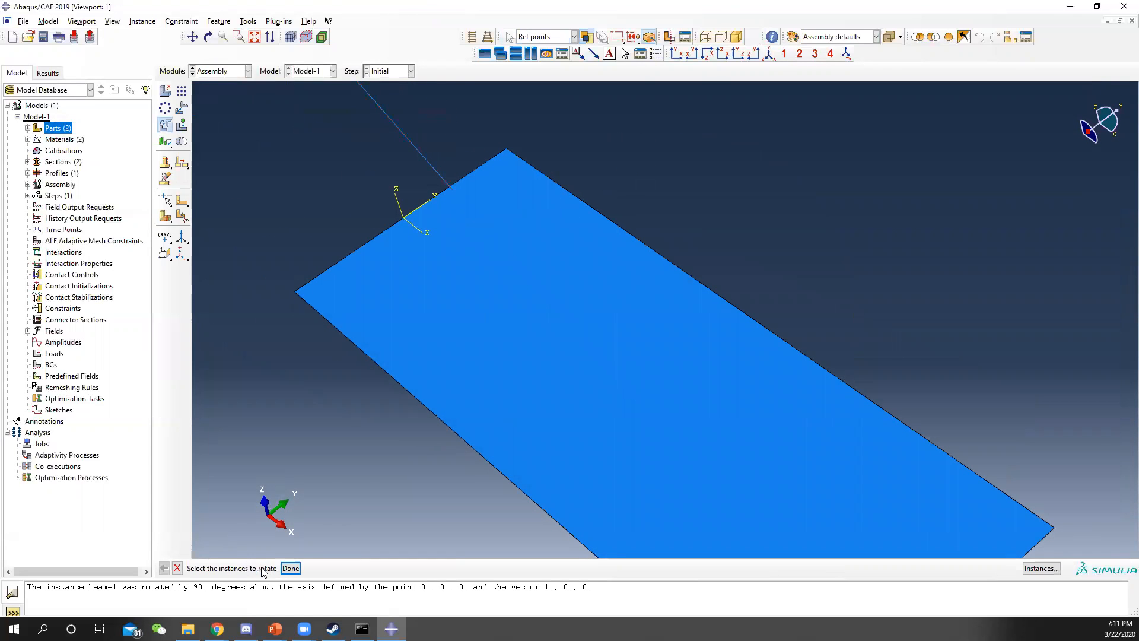
# Step: Translate the beam instance from its end point on the plate to the midpoint of the plate's long edge on the negative Y side
pyautogui.click(182, 112)
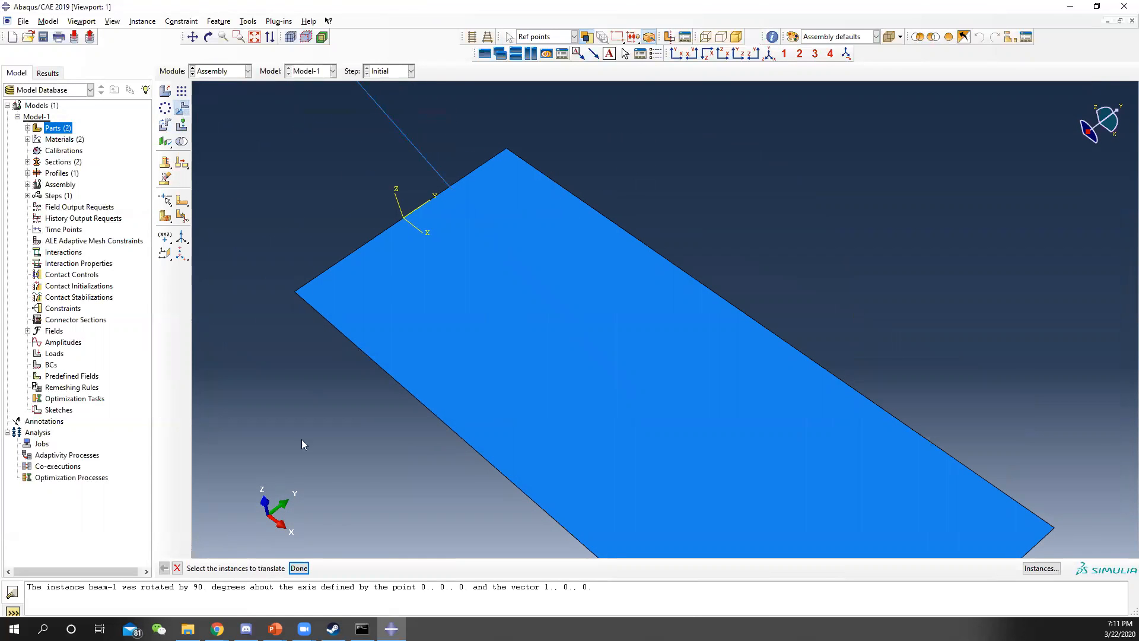
pyautogui.click(305, 572)
pyautogui.click(448, 158)
pyautogui.click(297, 571)
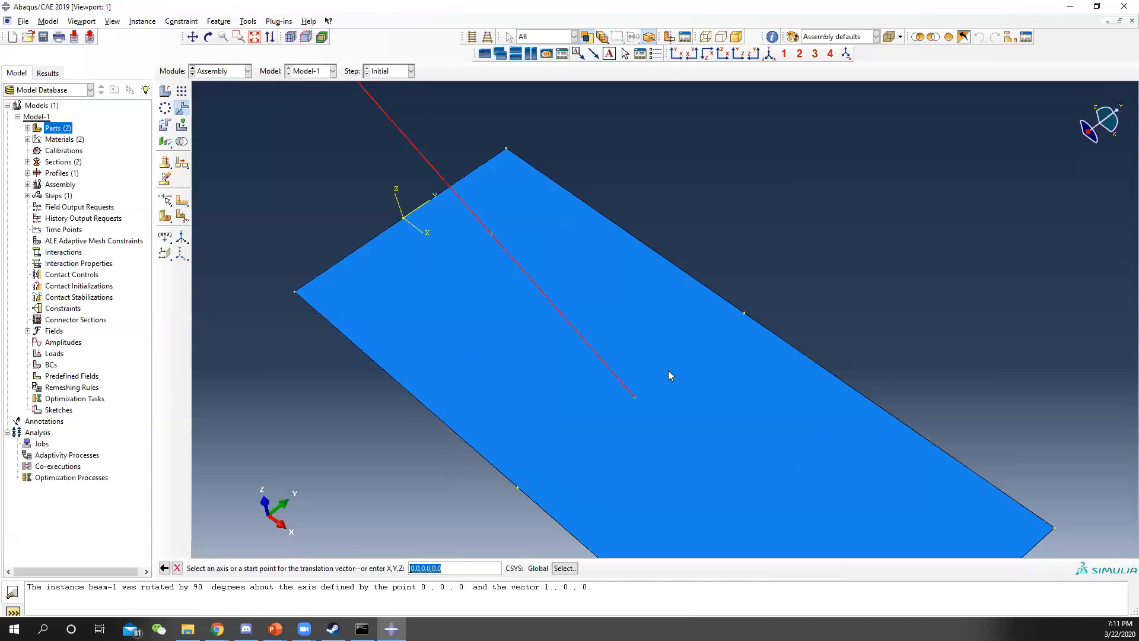
pyautogui.click(636, 402)
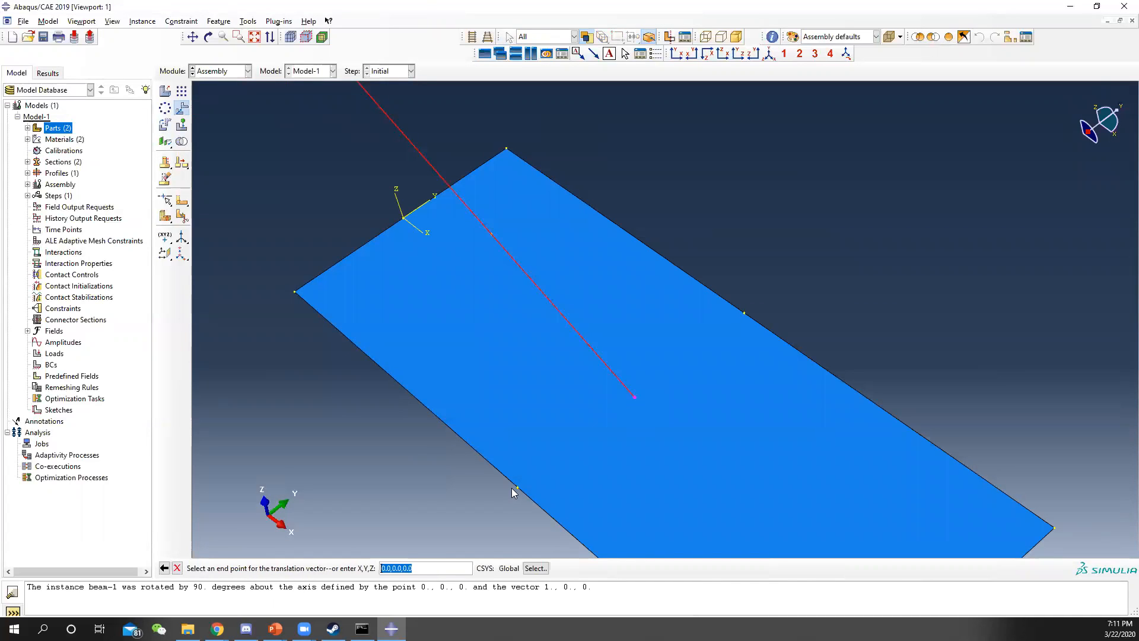
pyautogui.click(517, 488)
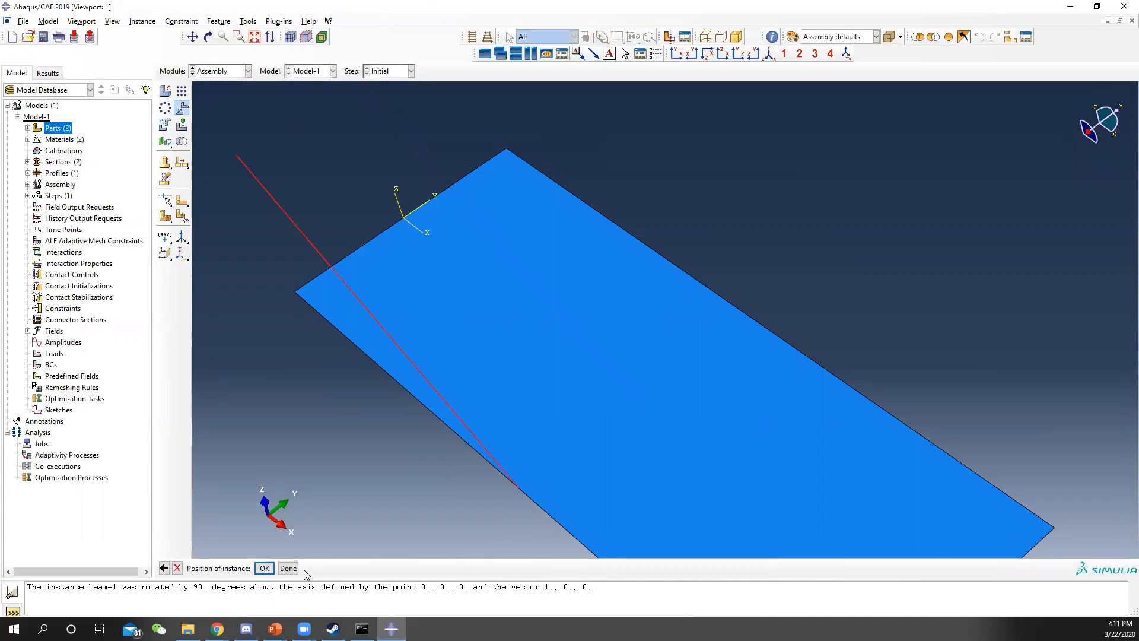
pyautogui.click(264, 568)
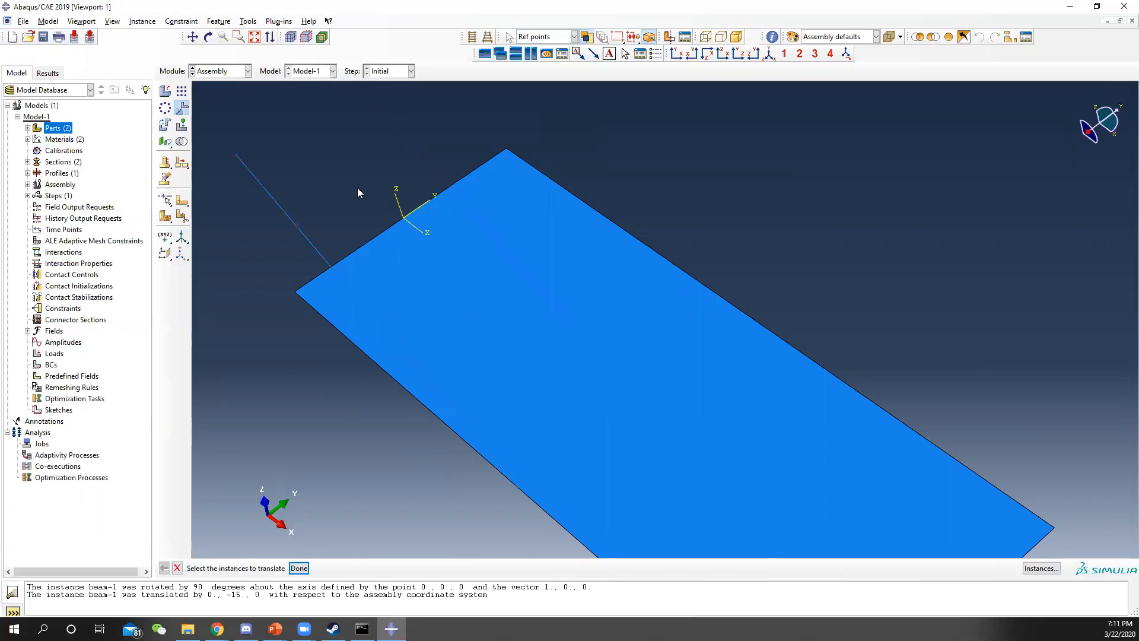
# Step: Start a linear pattern of the beam instance, with direction 1 along the plate's short edge at the origin
pyautogui.click(182, 90)
pyautogui.click(280, 208)
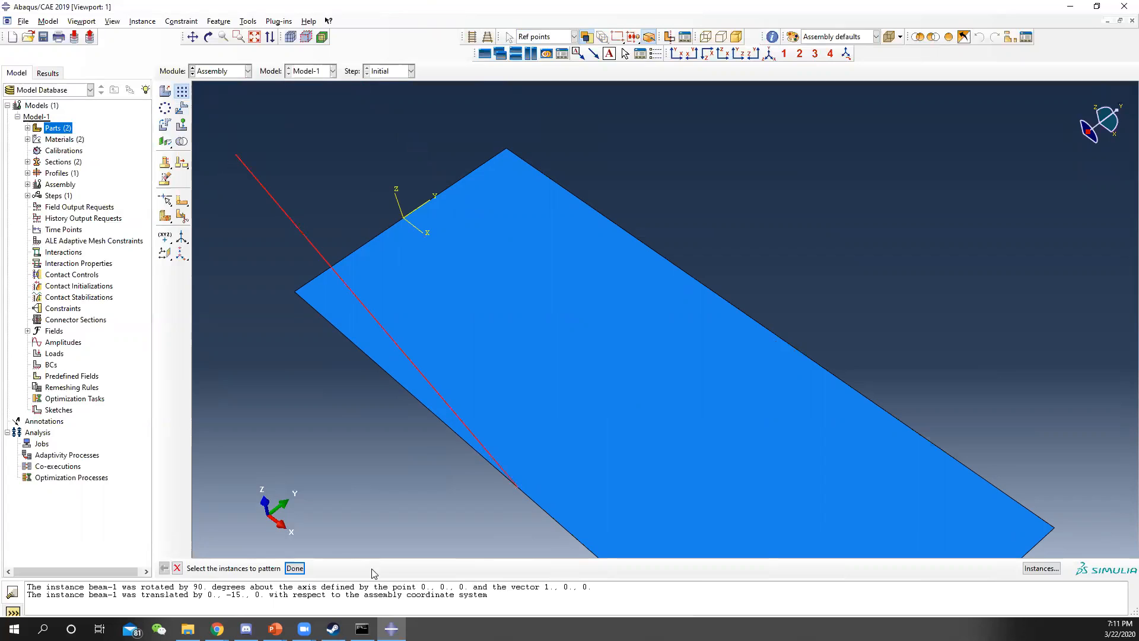
pyautogui.click(295, 567)
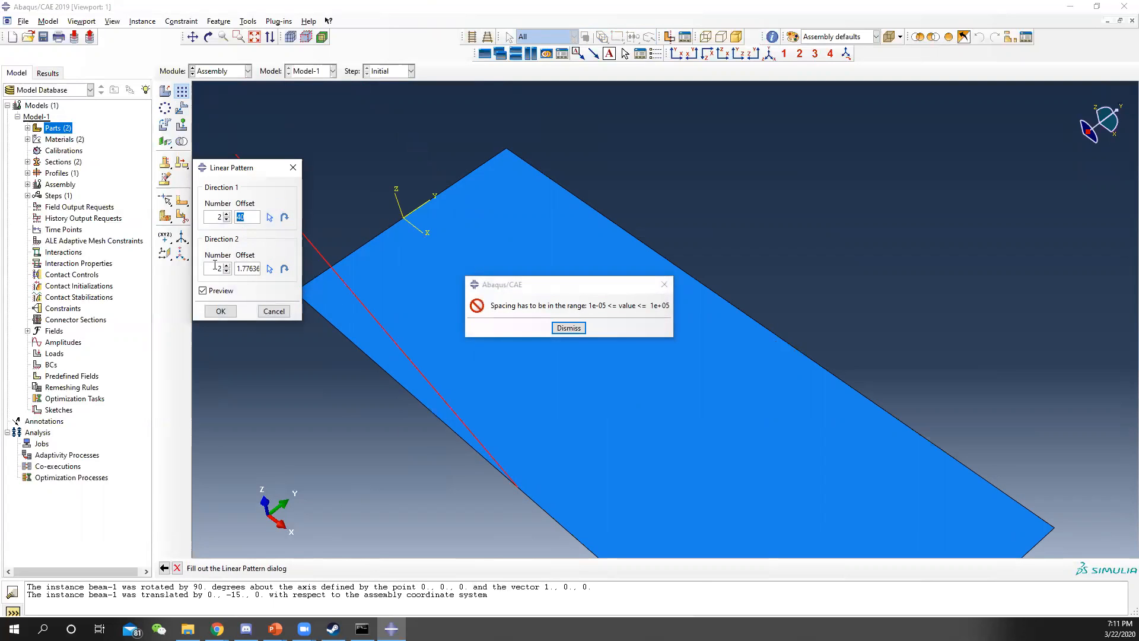
pyautogui.click(568, 327)
pyautogui.doubleClick(219, 269)
pyautogui.write('1')
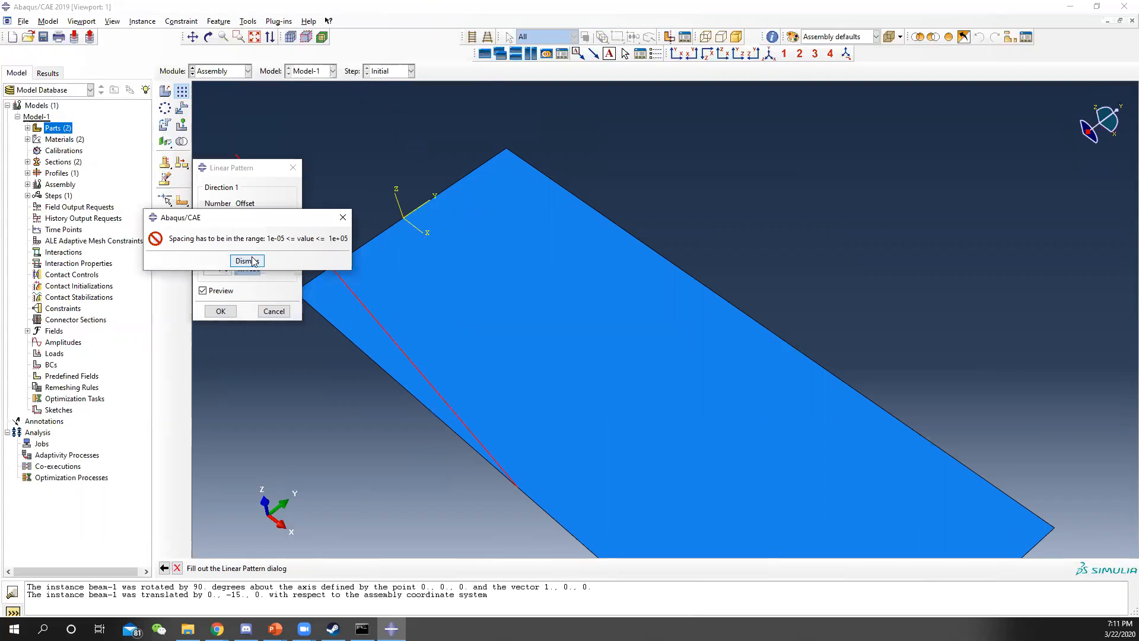
pyautogui.click(245, 257)
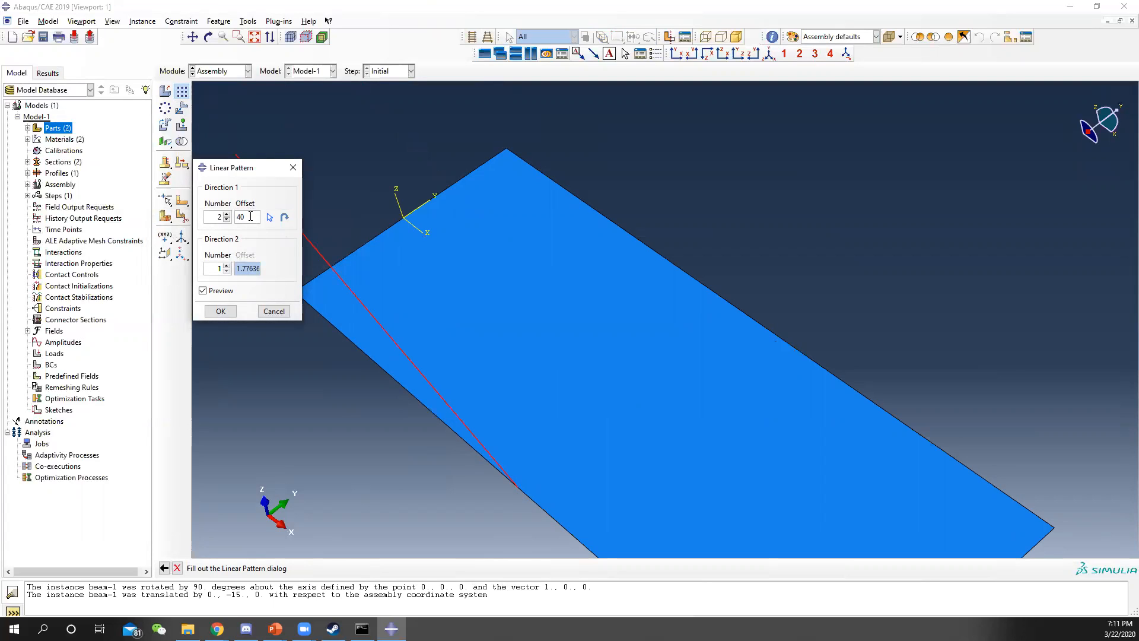
pyautogui.click(269, 217)
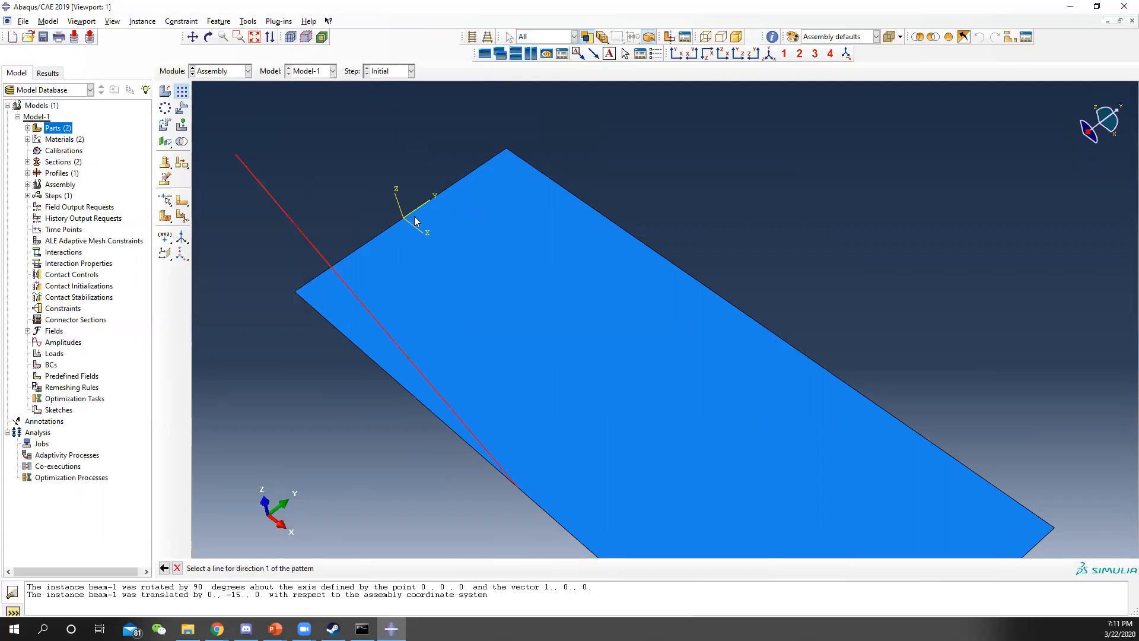
pyautogui.click(385, 232)
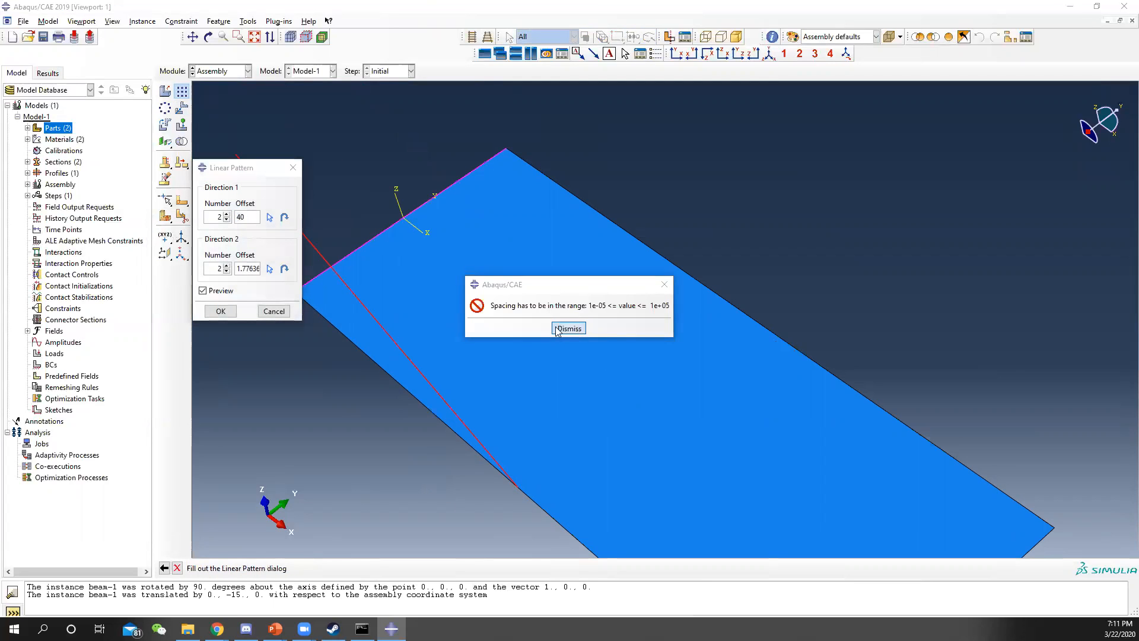
# Step: Set the pattern's direction 2 to number 1 with offset 1 and the direction 1 offset to 30, and create the pattern
pyautogui.click(568, 327)
pyautogui.doubleClick(239, 269)
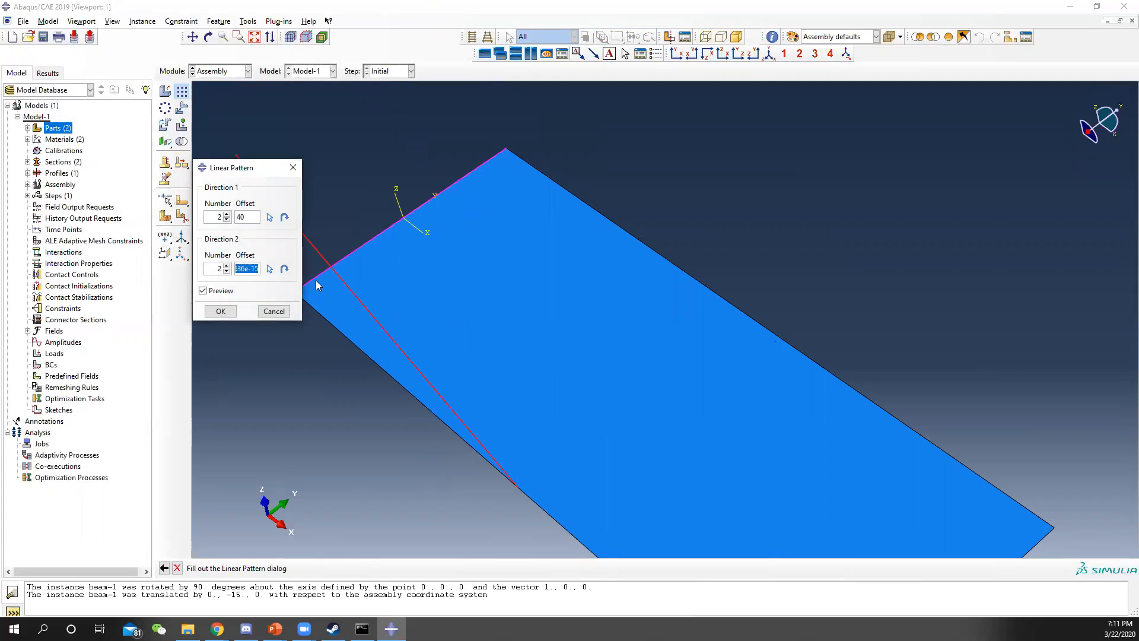
pyautogui.write('11')
pyautogui.press('Tab')
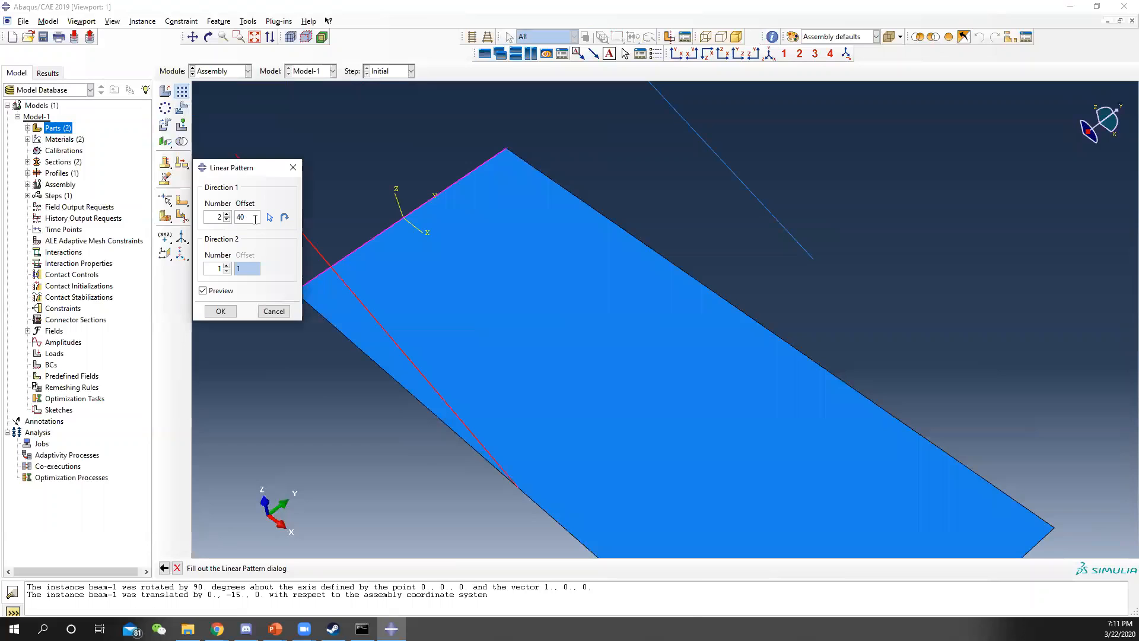
pyautogui.write('30')
pyautogui.click(234, 312)
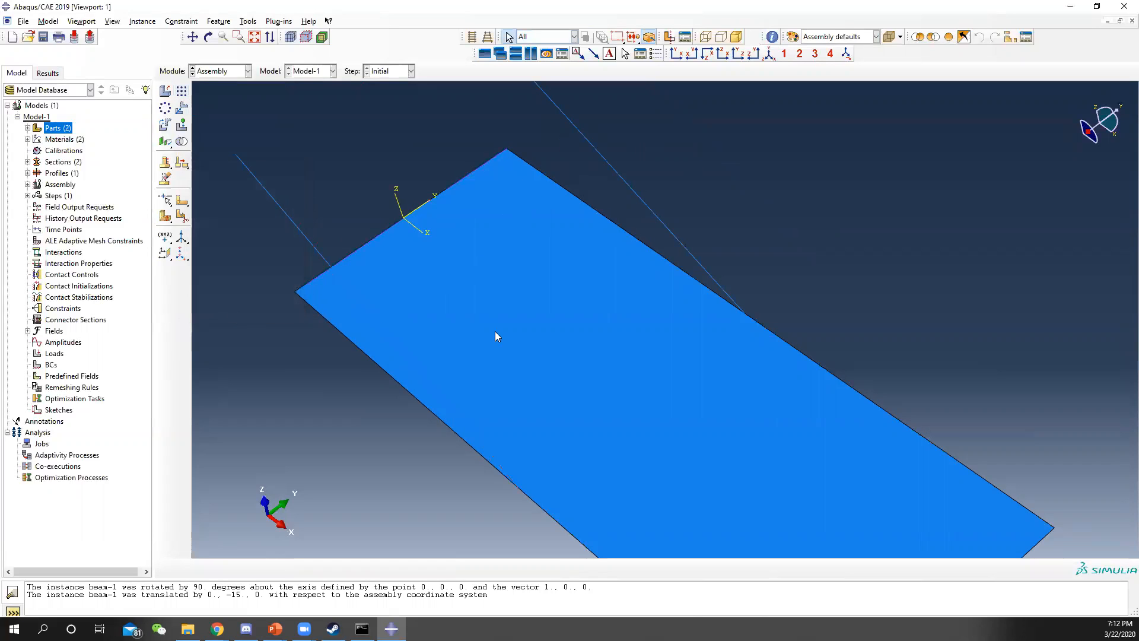
pyautogui.keyDown('ctrl'); pyautogui.keyDown('alt'); pyautogui.moveTo(617, 385); pyautogui.dragTo(623, 280); pyautogui.keyUp('alt'); pyautogui.keyUp('ctrl')
pyautogui.click(238, 72)
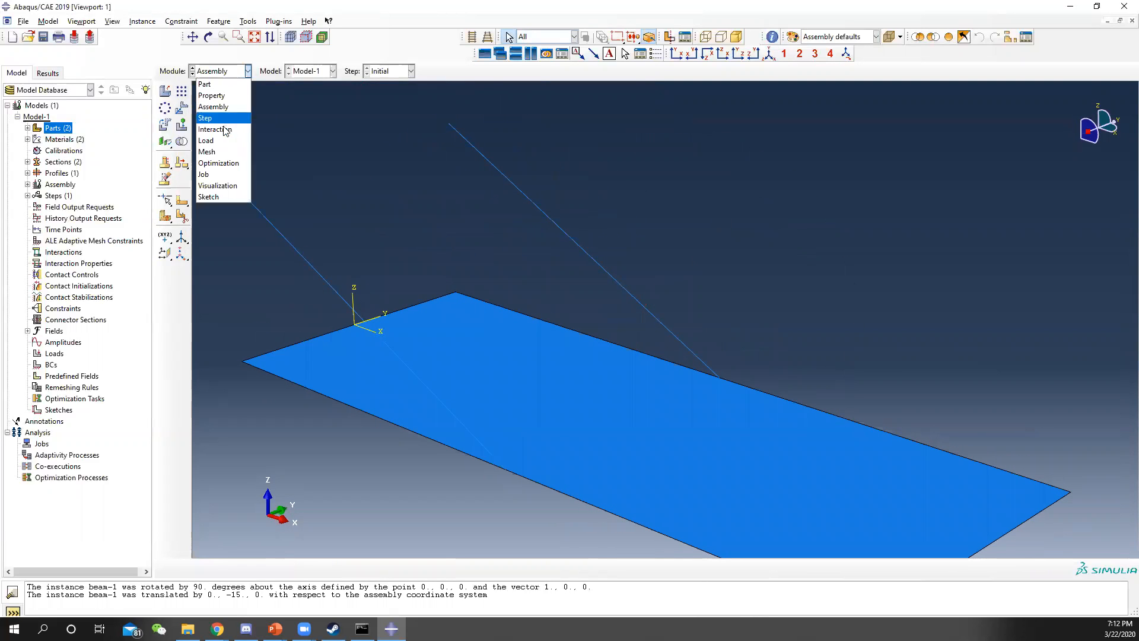
pyautogui.click(623, 397)
pyautogui.keyDown('ctrl'); pyautogui.keyDown('alt'); pyautogui.moveTo(634, 488); pyautogui.dragTo(760, 398, button='middle'); pyautogui.keyUp('alt'); pyautogui.keyUp('ctrl')
pyautogui.keyDown('ctrl'); pyautogui.keyDown('alt'); pyautogui.moveTo(549, 283); pyautogui.dragTo(624, 378); pyautogui.keyUp('alt'); pyautogui.keyUp('ctrl')
pyautogui.keyDown('ctrl'); pyautogui.keyDown('alt'); pyautogui.moveTo(628, 247); pyautogui.dragTo(714, 379, button='middle'); pyautogui.keyUp('alt'); pyautogui.keyUp('ctrl')
pyautogui.keyDown('ctrl'); pyautogui.keyDown('alt'); pyautogui.moveTo(714, 379); pyautogui.dragTo(749, 376); pyautogui.keyUp('alt'); pyautogui.keyUp('ctrl')
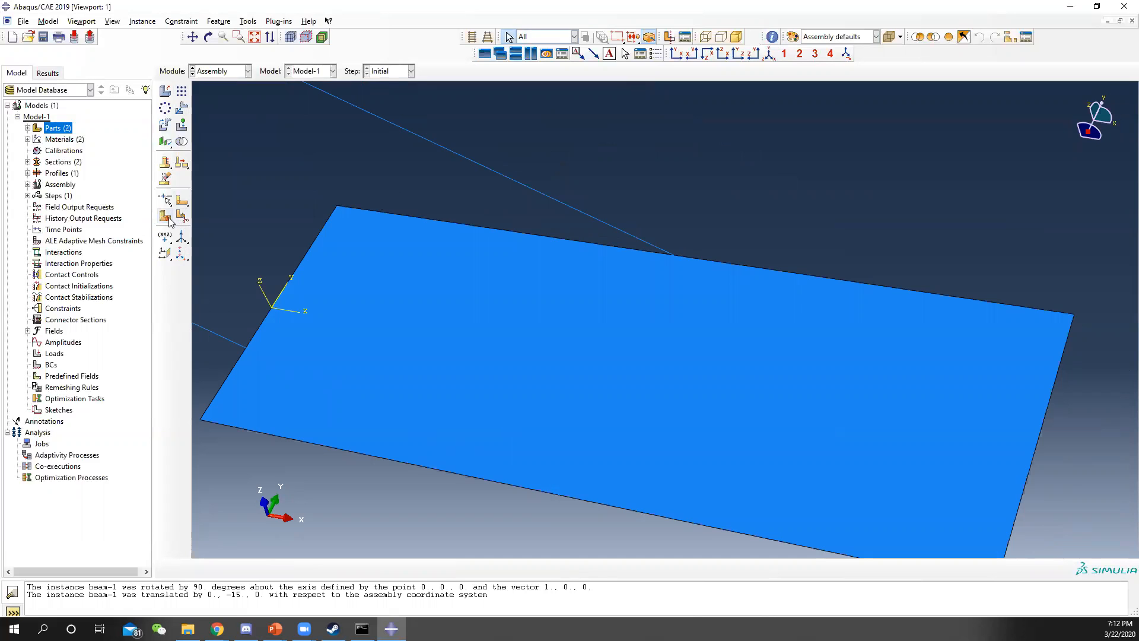
# Step: Start a sketched partition of the plate oriented by its far short edge, and draw a rectangle from the far corner on the positive Y side
pyautogui.click(182, 200)
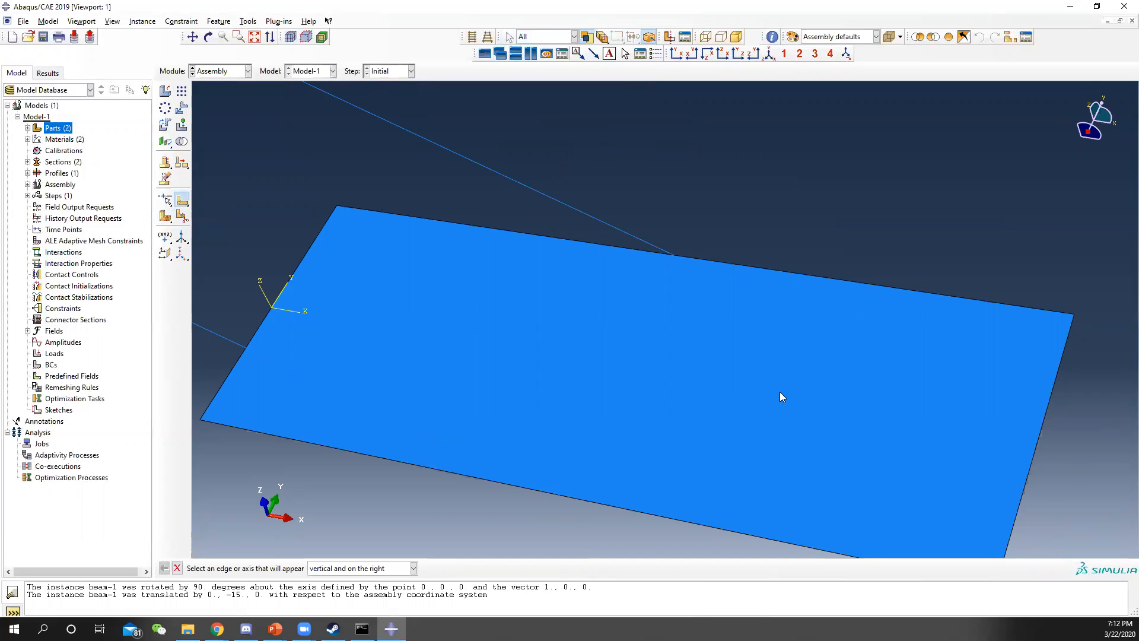
pyautogui.click(1034, 447)
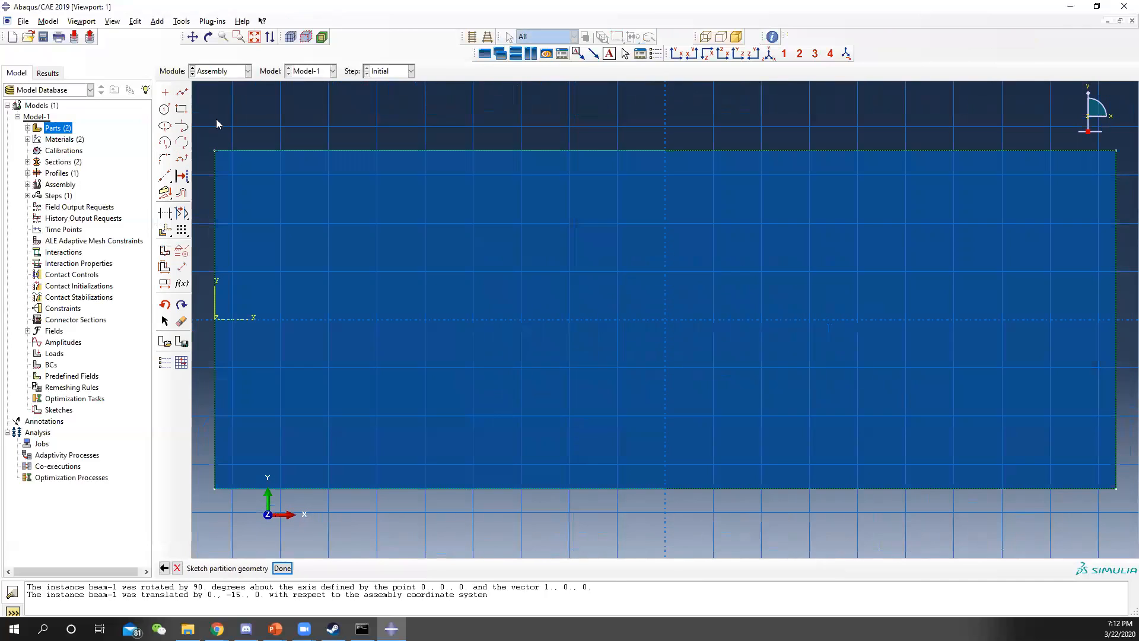
pyautogui.click(181, 109)
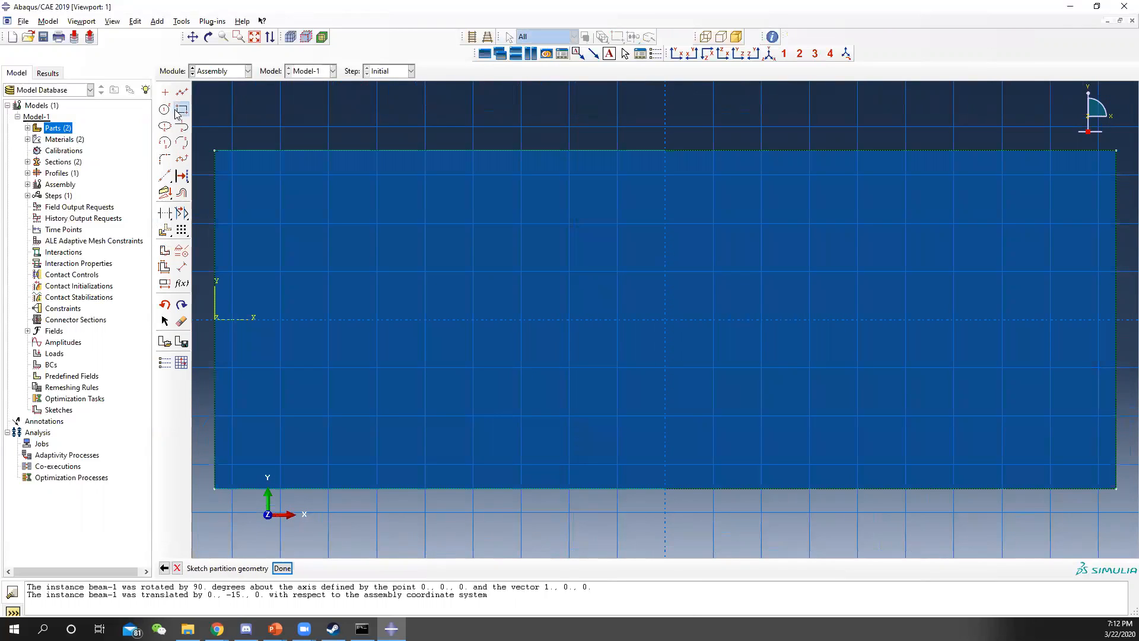
pyautogui.click(1114, 152)
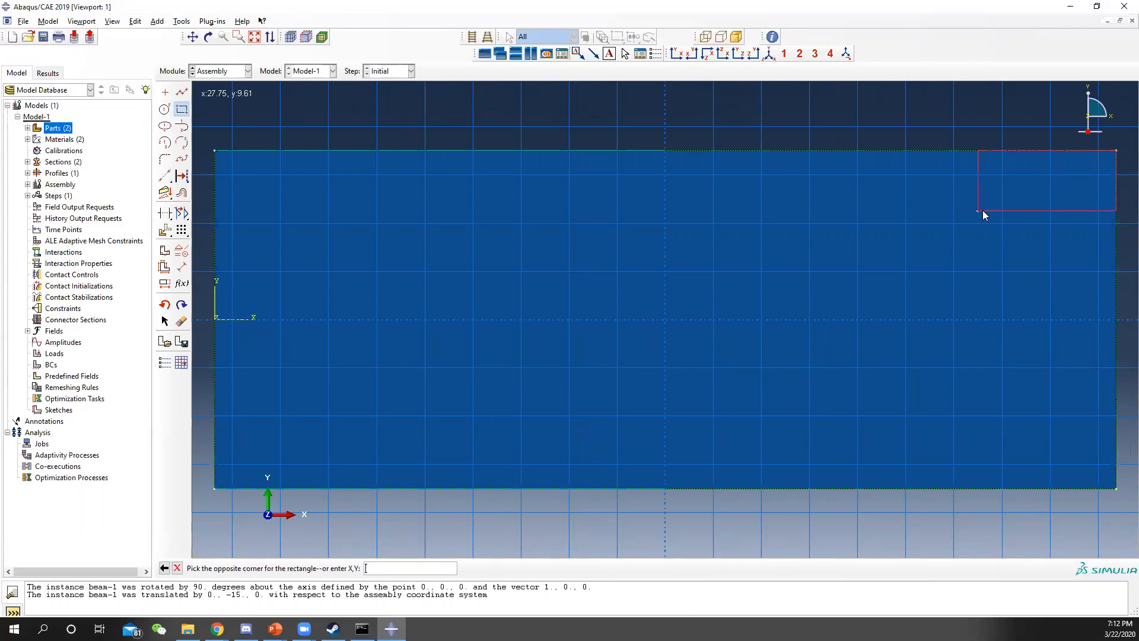
pyautogui.click(965, 280)
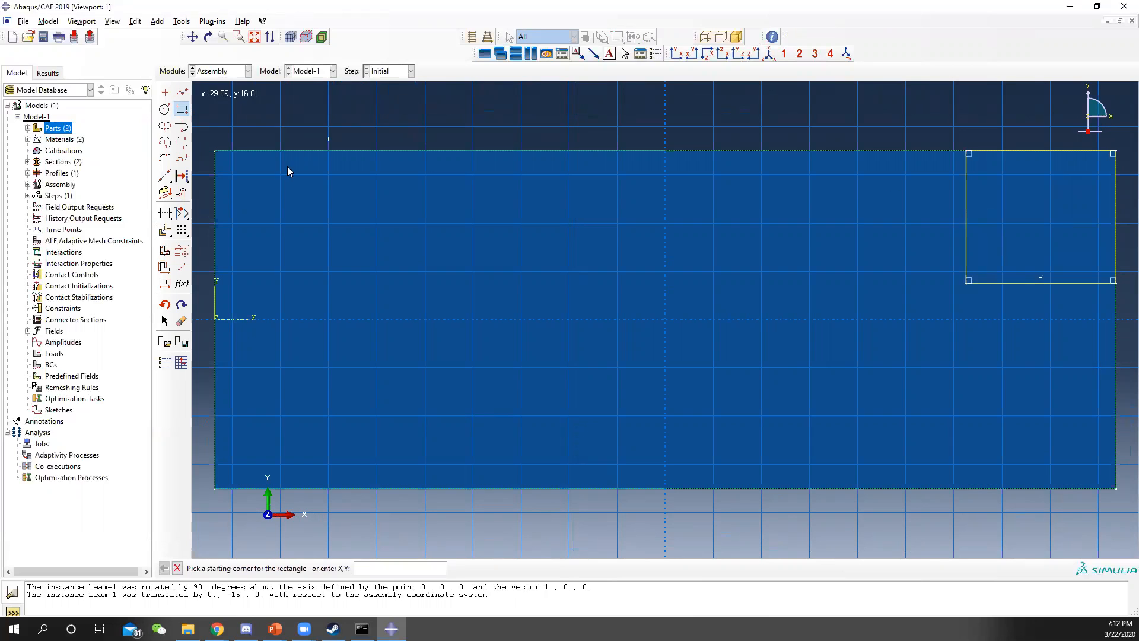
# Step: Dimension the corner rectangle's height and width to 10 each
pyautogui.click(181, 267)
pyautogui.click(967, 208)
pyautogui.click(852, 207)
pyautogui.write('10')
pyautogui.press('Return')
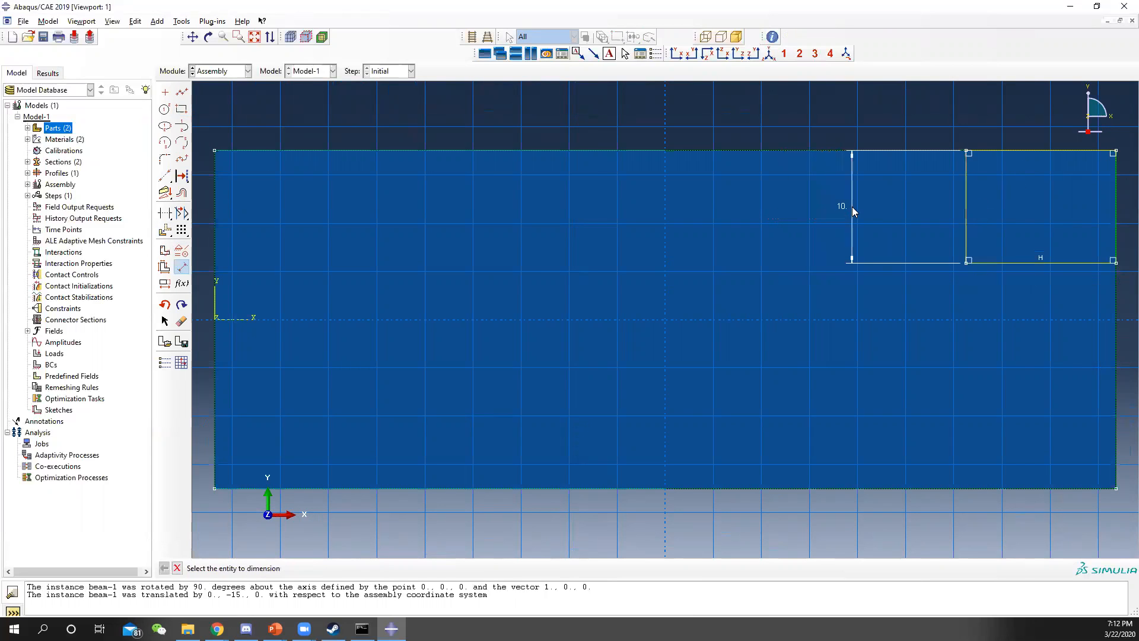
pyautogui.click(1034, 262)
pyautogui.click(1035, 319)
pyautogui.write('10')
pyautogui.press('Return')
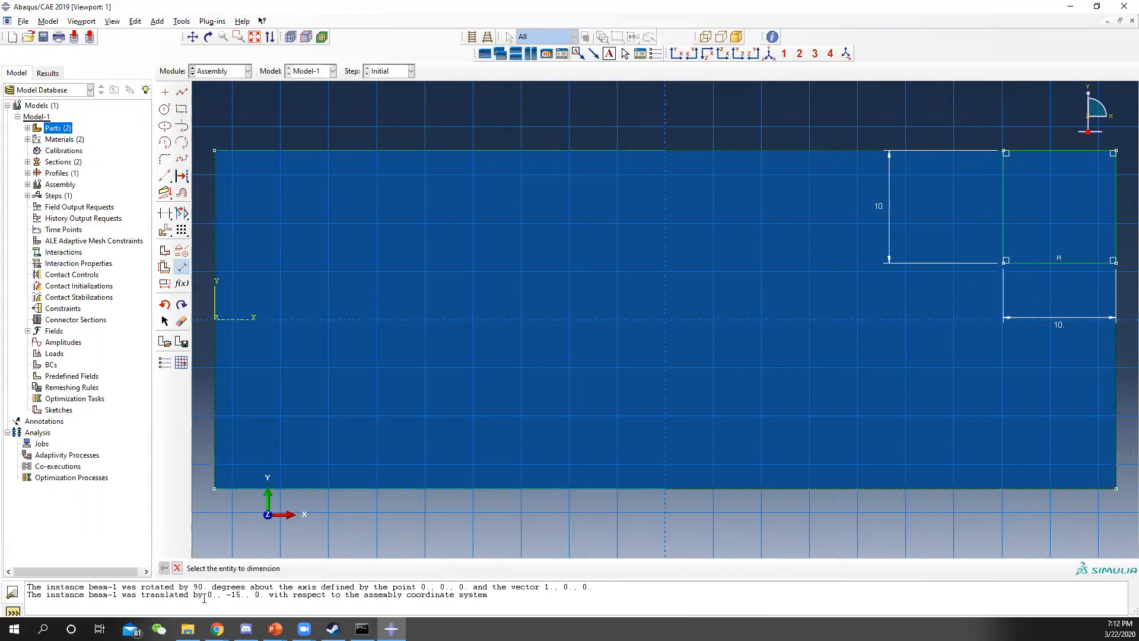
# Step: Draw a vertical line from the rectangle's inner corner past the plate's opposite long edge, and finish the partition sketch
pyautogui.click(182, 91)
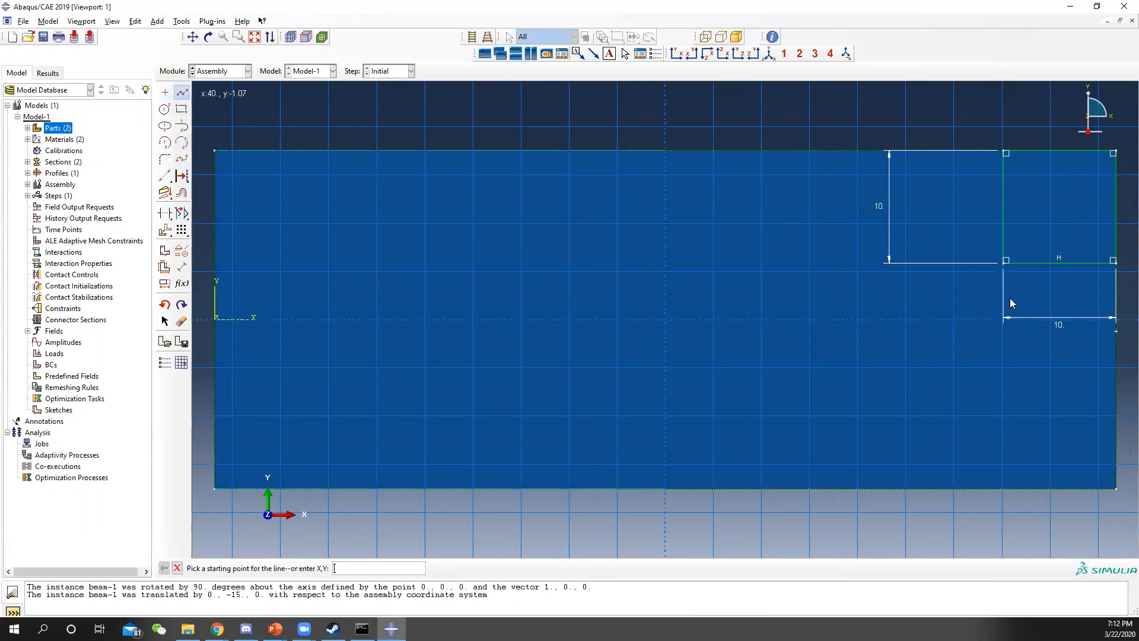
pyautogui.click(1006, 261)
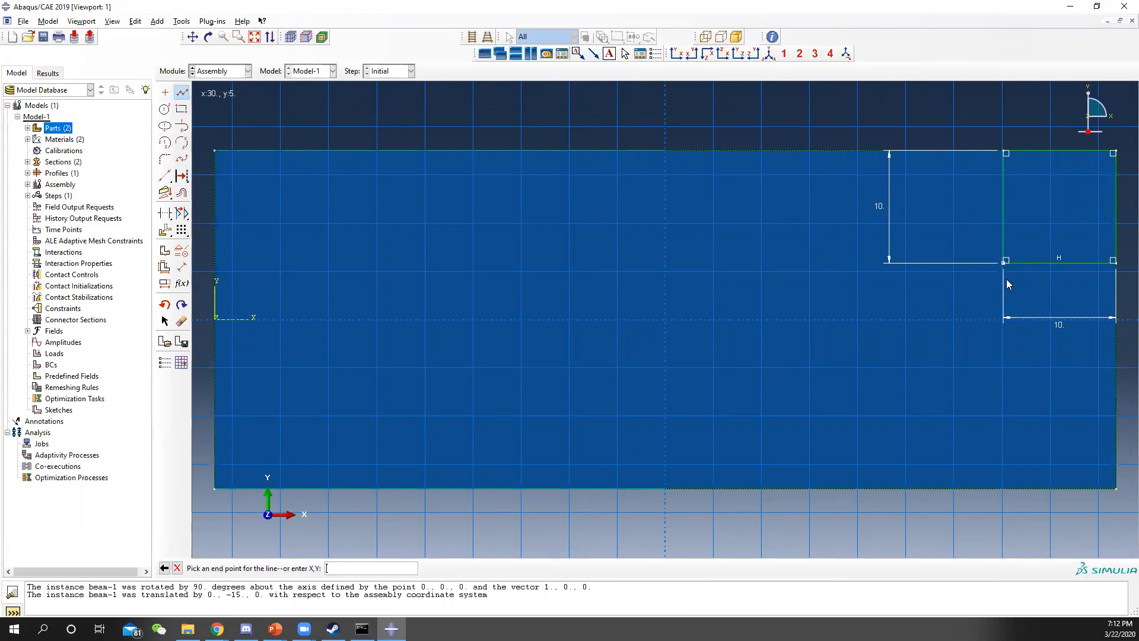
pyautogui.click(1005, 513)
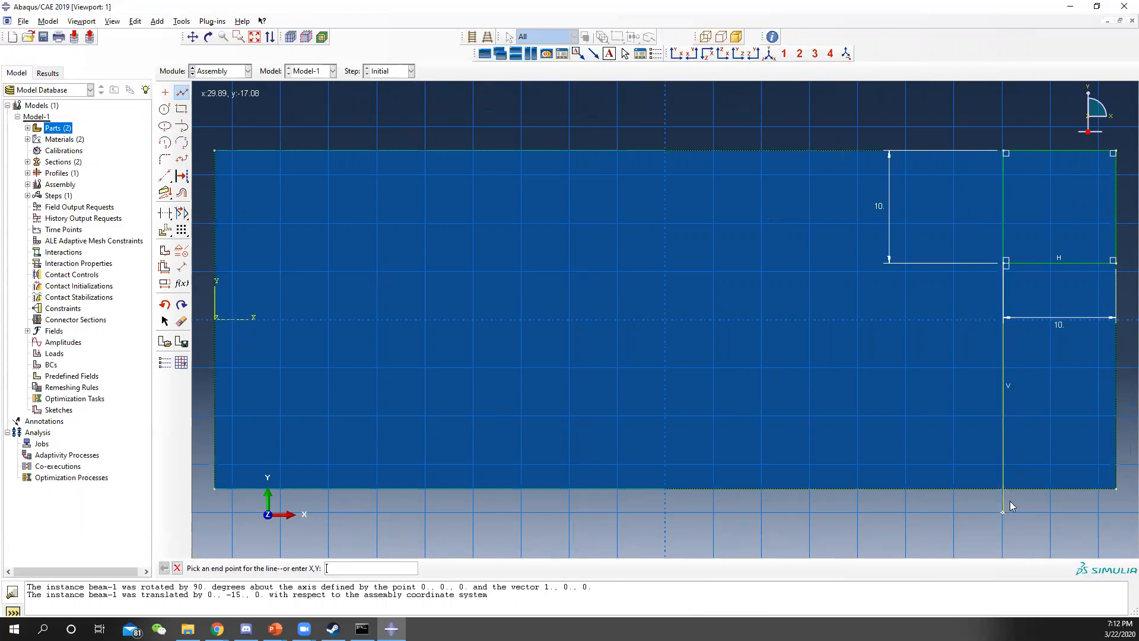
pyautogui.click(176, 567)
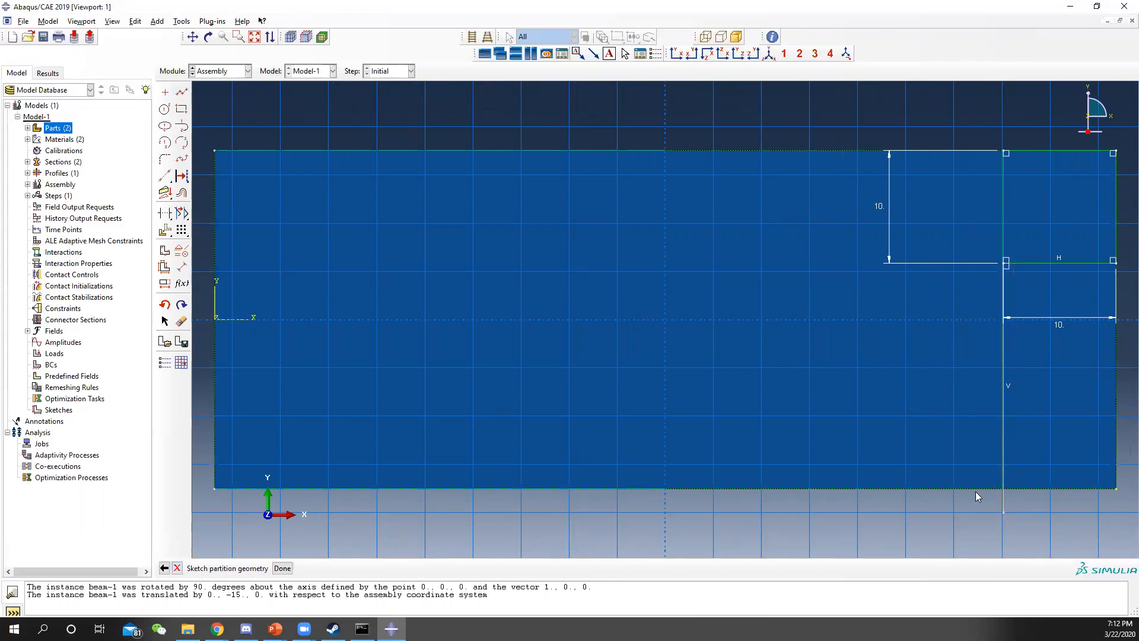
pyautogui.click(282, 568)
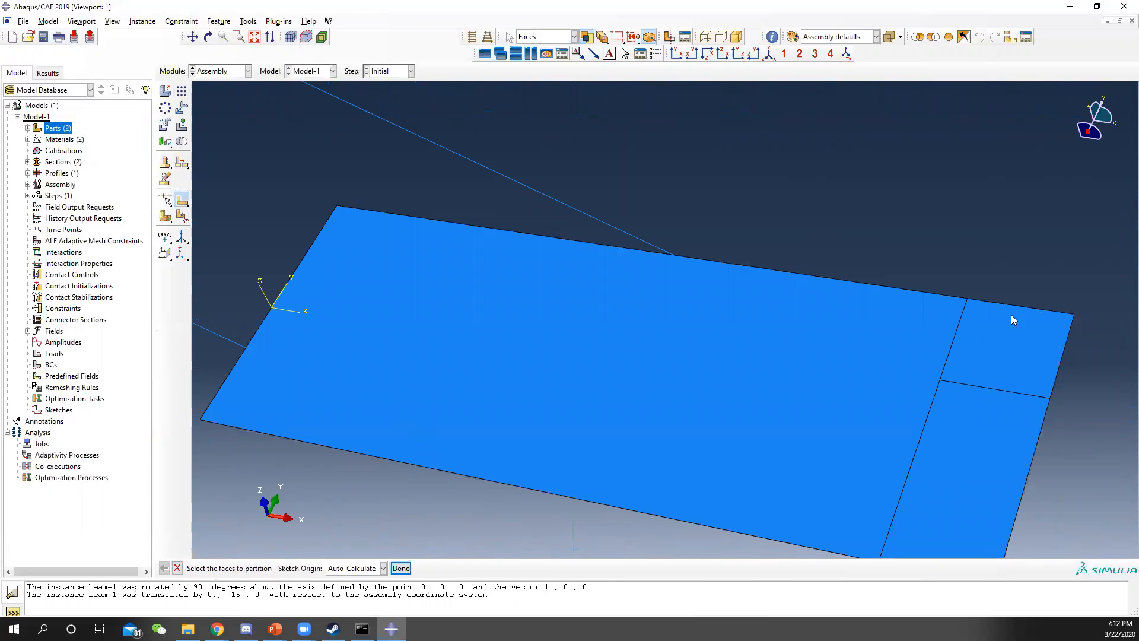
# Step: Switch to the Mesh module and assign quad element shape with the structured technique to all plate faces
pyautogui.click(215, 72)
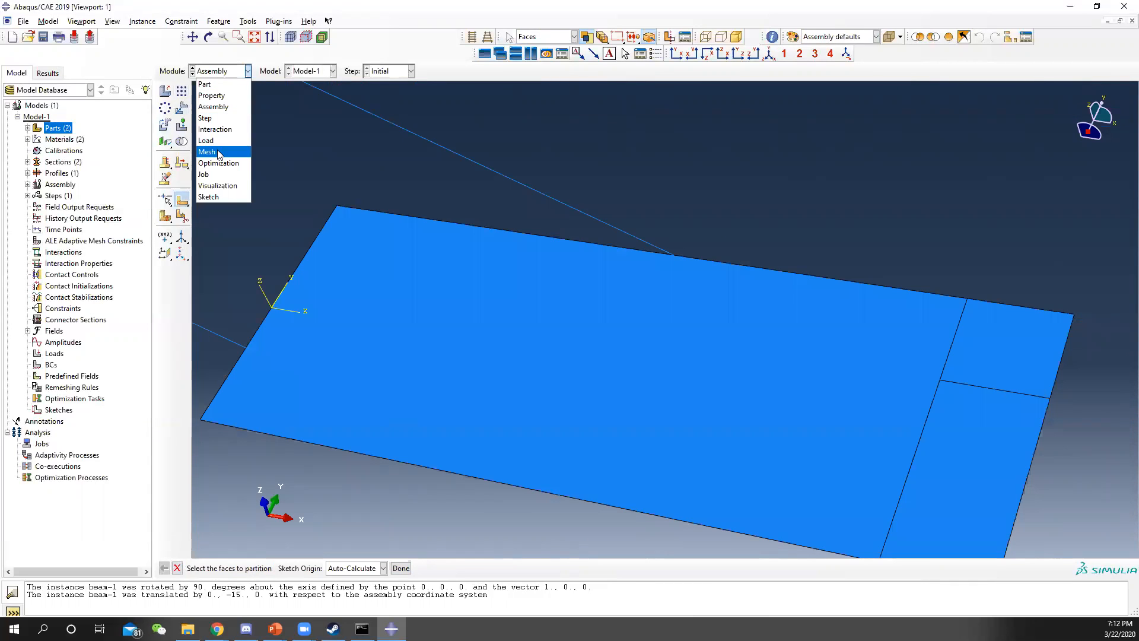
pyautogui.click(219, 152)
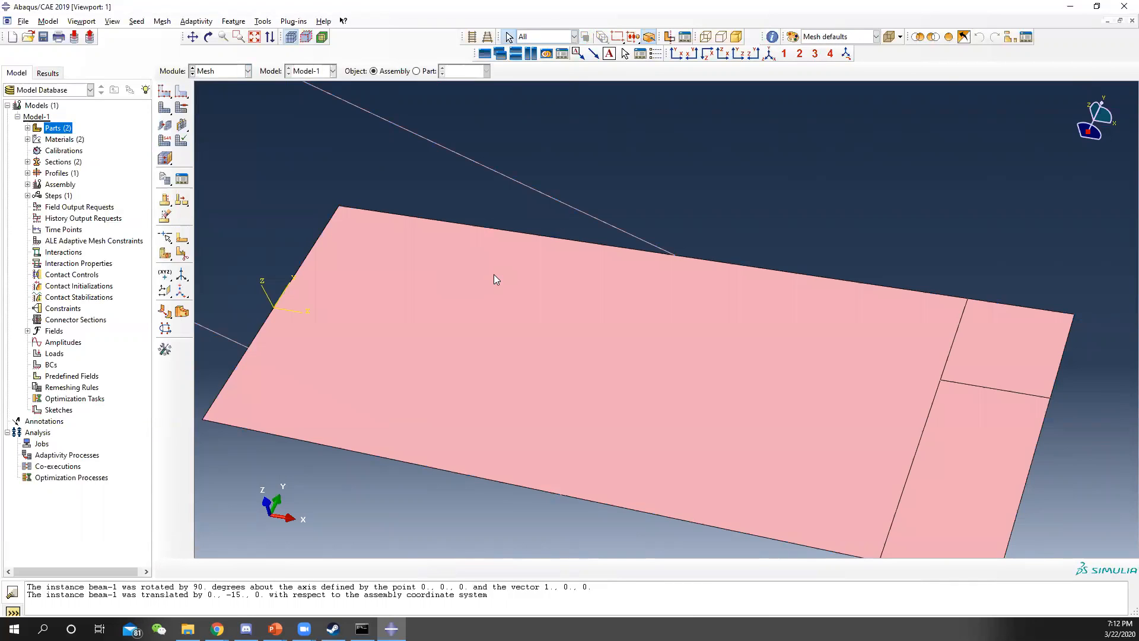
pyautogui.click(182, 107)
pyautogui.moveTo(276, 121); pyautogui.dragTo(1005, 558)
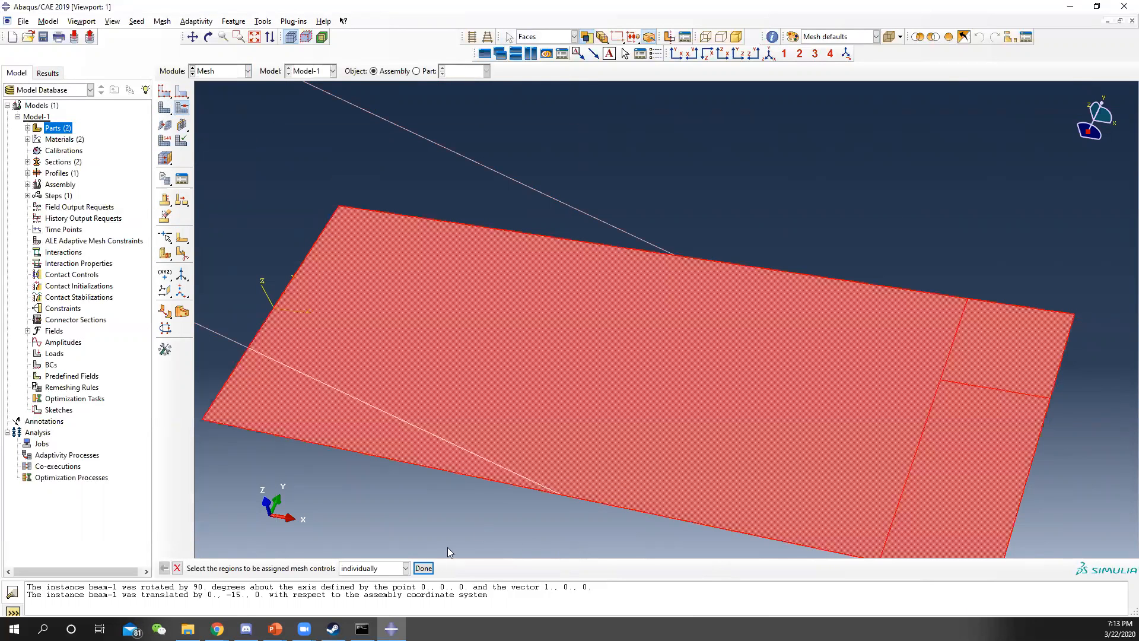
pyautogui.click(423, 568)
pyautogui.click(241, 241)
pyautogui.click(249, 301)
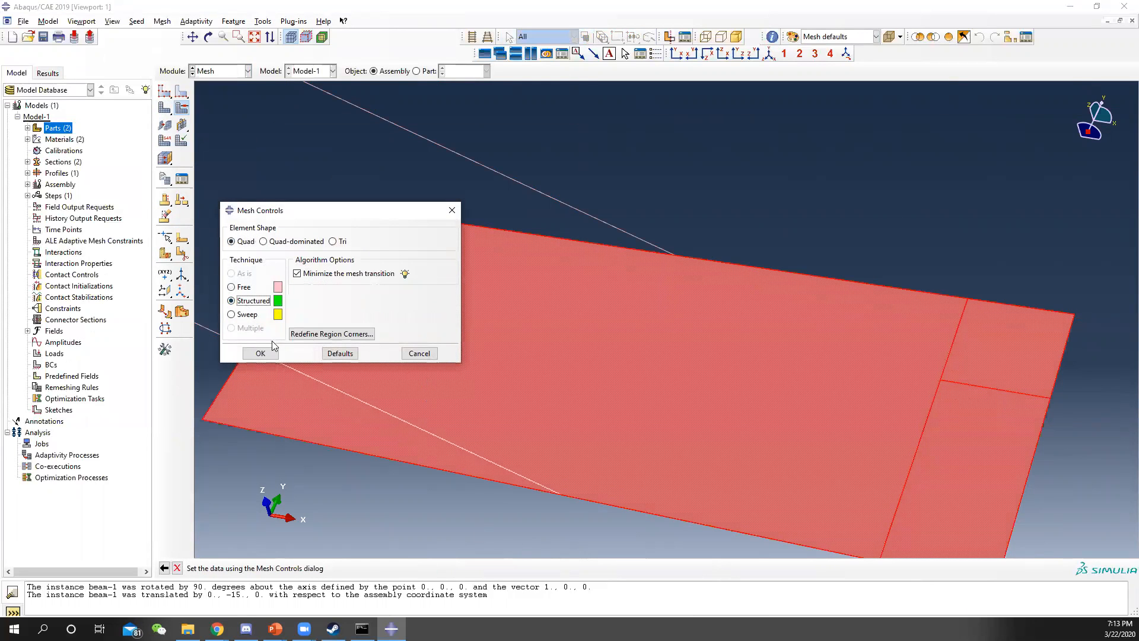
pyautogui.click(261, 353)
# Step: Seed the plate and both beam instances with an approximate global size of 0.5
pyautogui.scroll(-1, 522, 267)
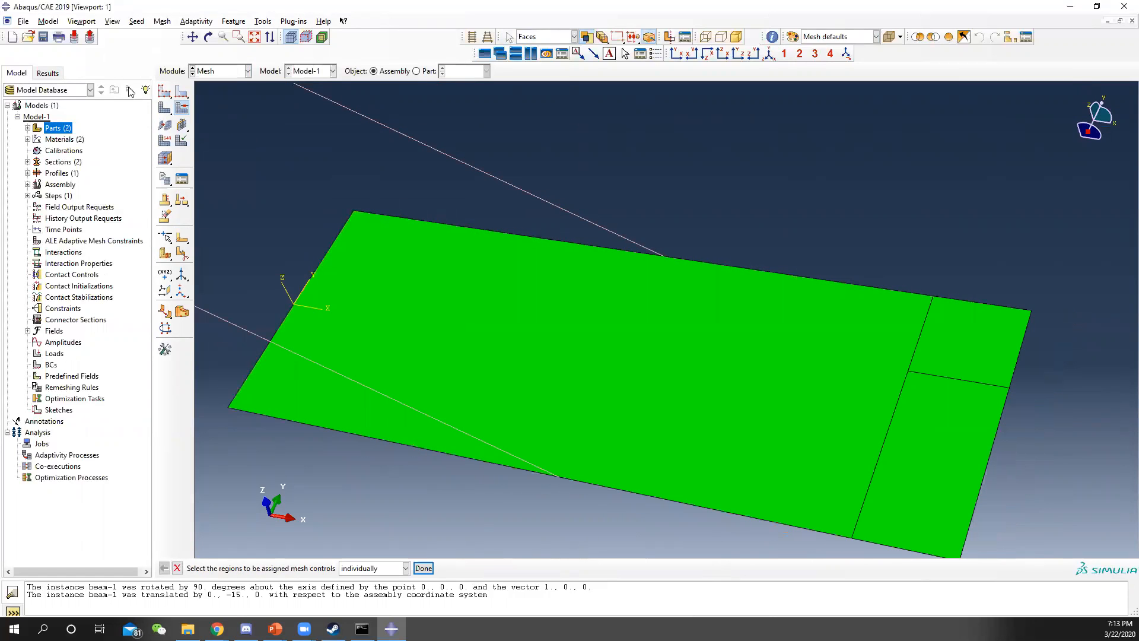
pyautogui.click(161, 92)
pyautogui.moveTo(319, 149); pyautogui.dragTo(502, 520)
pyautogui.click(372, 568)
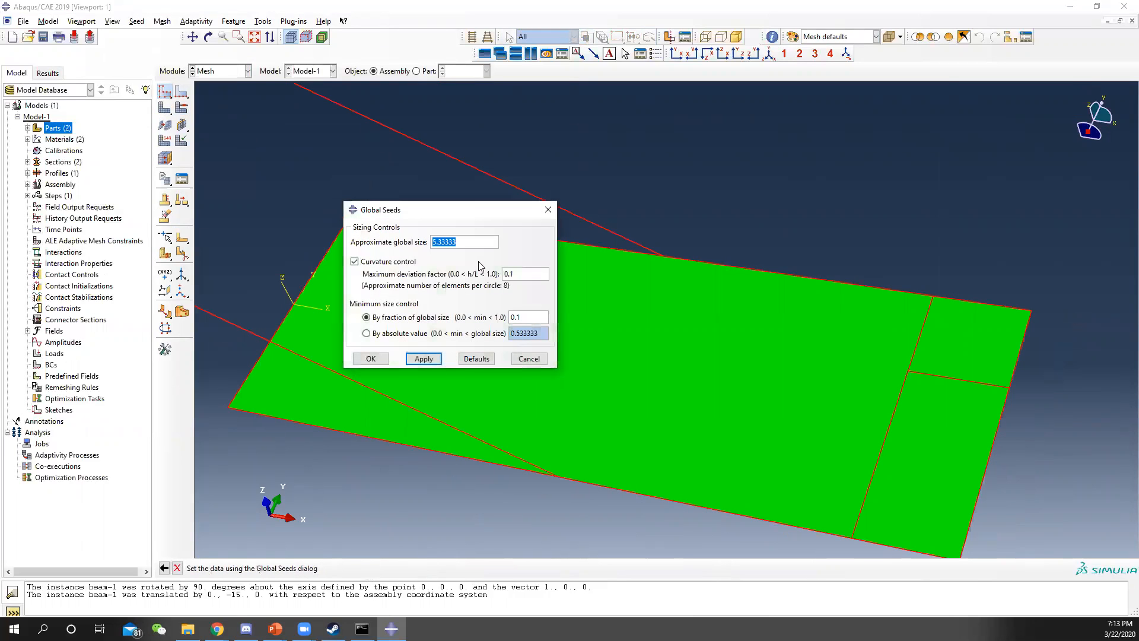
pyautogui.write('0.5')
pyautogui.click(423, 358)
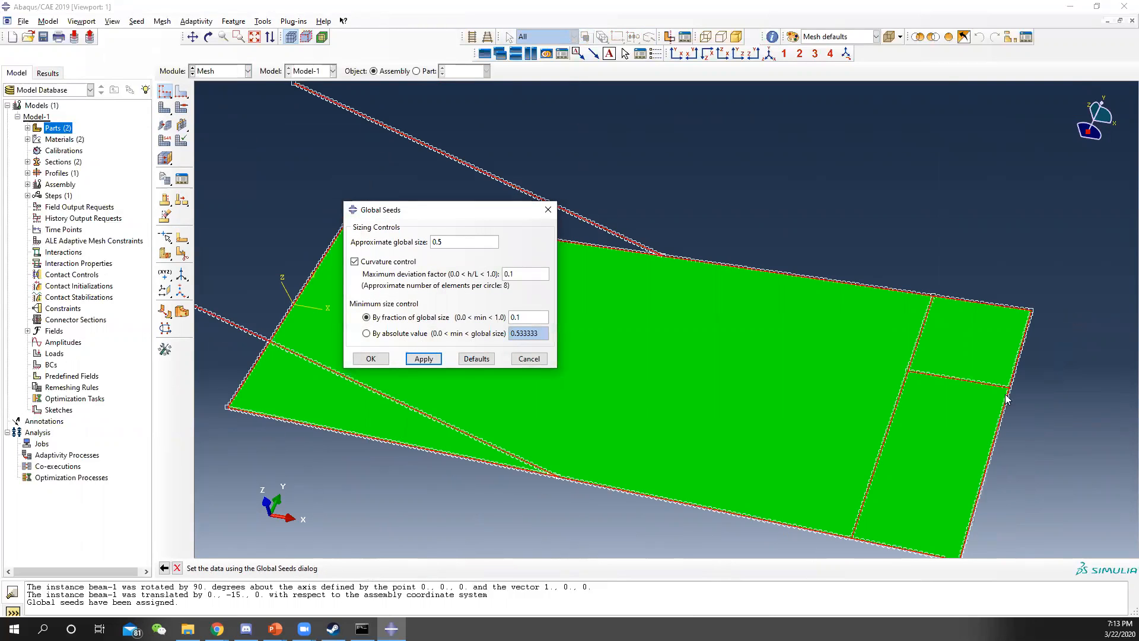
pyautogui.click(371, 358)
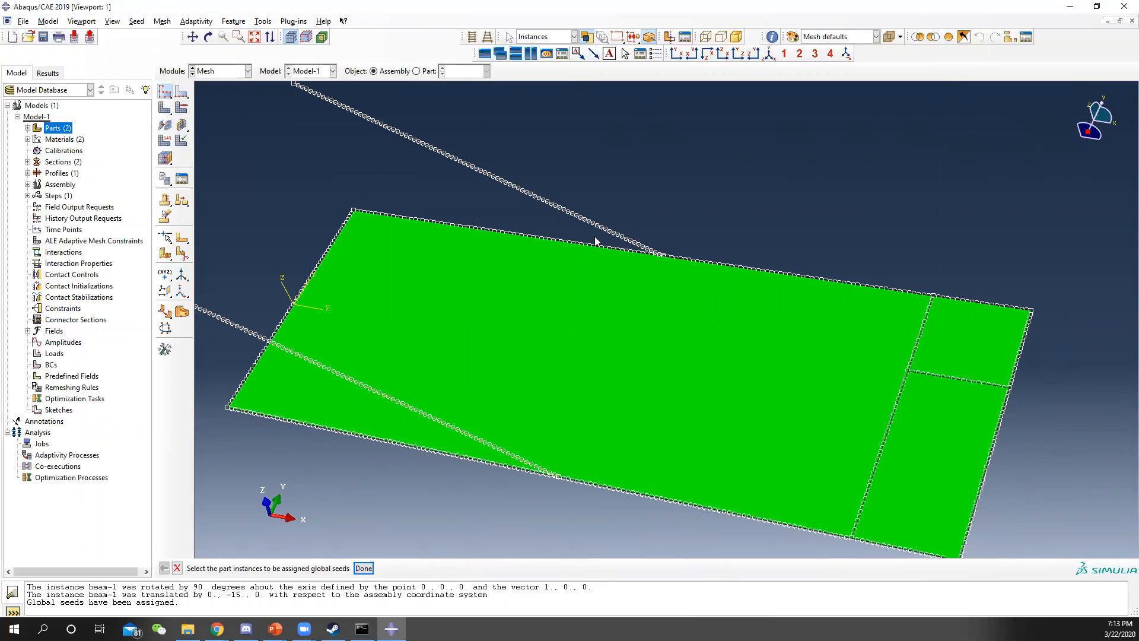
# Step: Mesh the plate and both beam instances
pyautogui.click(168, 108)
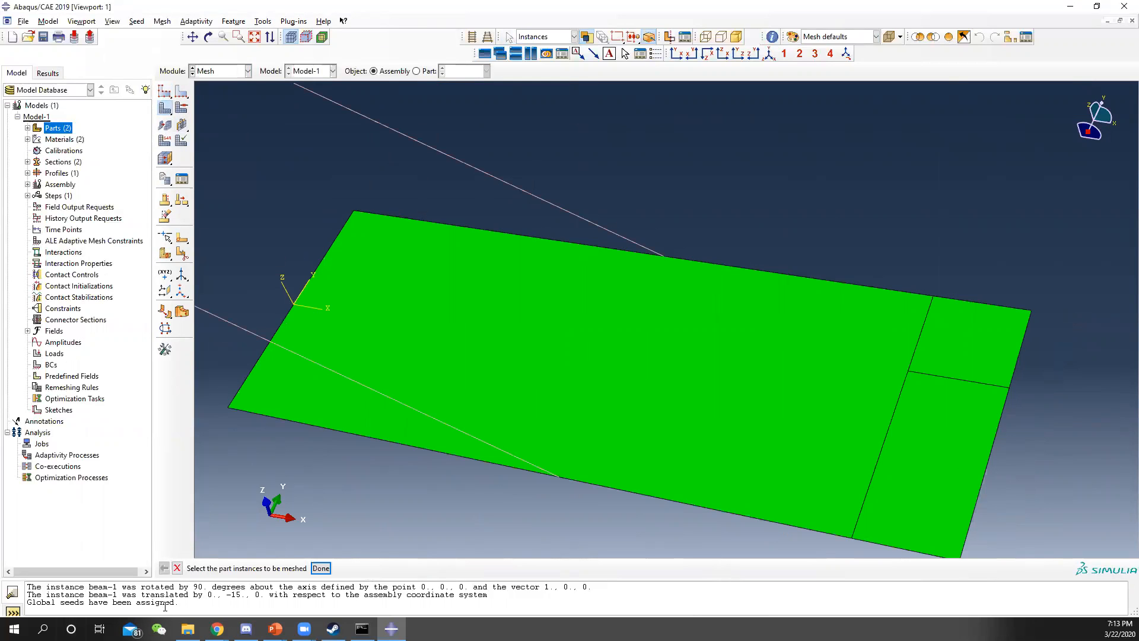
pyautogui.moveTo(240, 135); pyautogui.dragTo(802, 557)
pyautogui.click(326, 567)
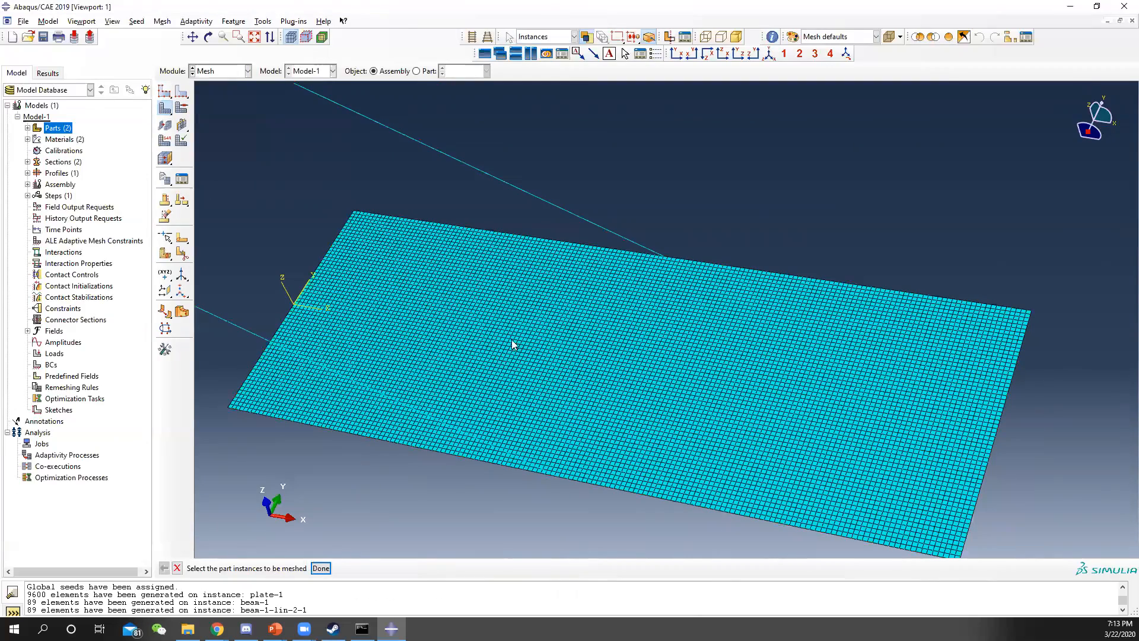
pyautogui.keyDown('ctrl'); pyautogui.keyDown('alt'); pyautogui.moveTo(639, 437); pyautogui.dragTo(522, 420); pyautogui.keyUp('alt'); pyautogui.keyUp('ctrl')
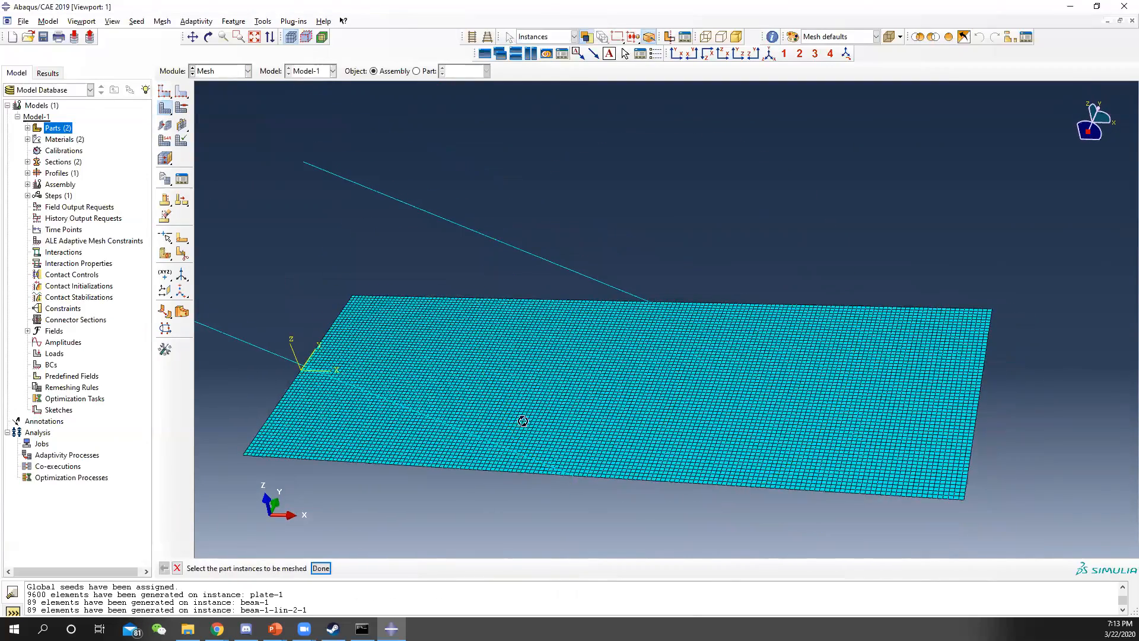
pyautogui.moveTo(609, 414)
pyautogui.keyDown('ctrl'); pyautogui.keyDown('alt'); pyautogui.mouseDown()
pyautogui.moveTo(578, 436)
pyautogui.moveTo(576, 423)
pyautogui.moveTo(611, 432)
pyautogui.mouseUp(); pyautogui.keyUp('alt'); pyautogui.keyUp('ctrl')
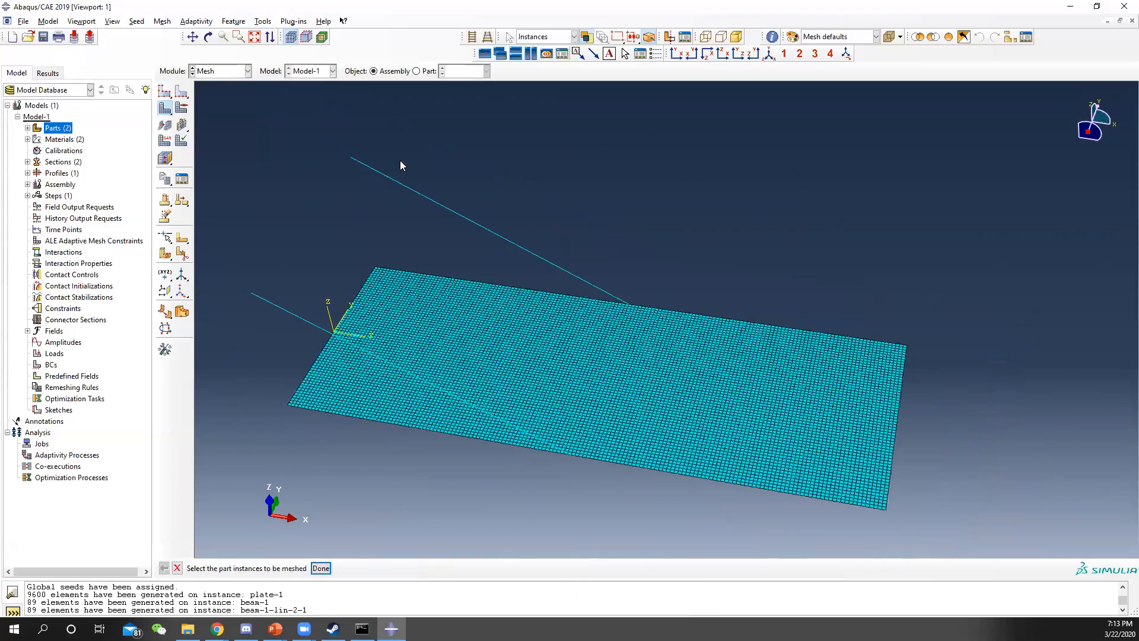
# Step: Create datum points by coordinates at the plate's centre and at the midpoints of its two long edges
pyautogui.click(166, 275)
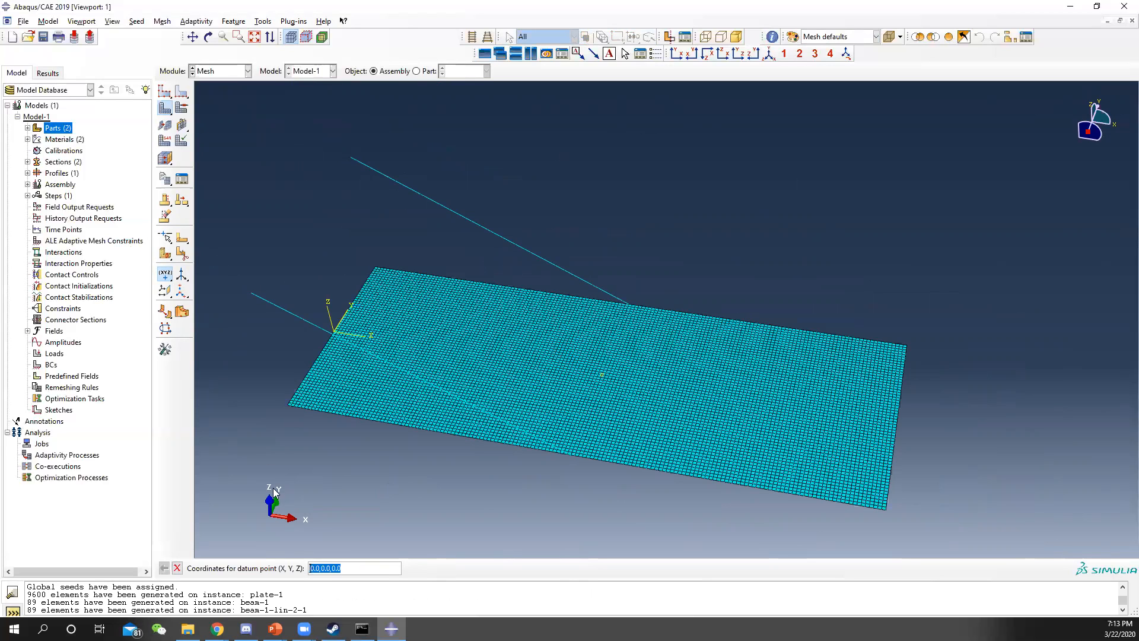
pyautogui.scroll(4, 599, 383)
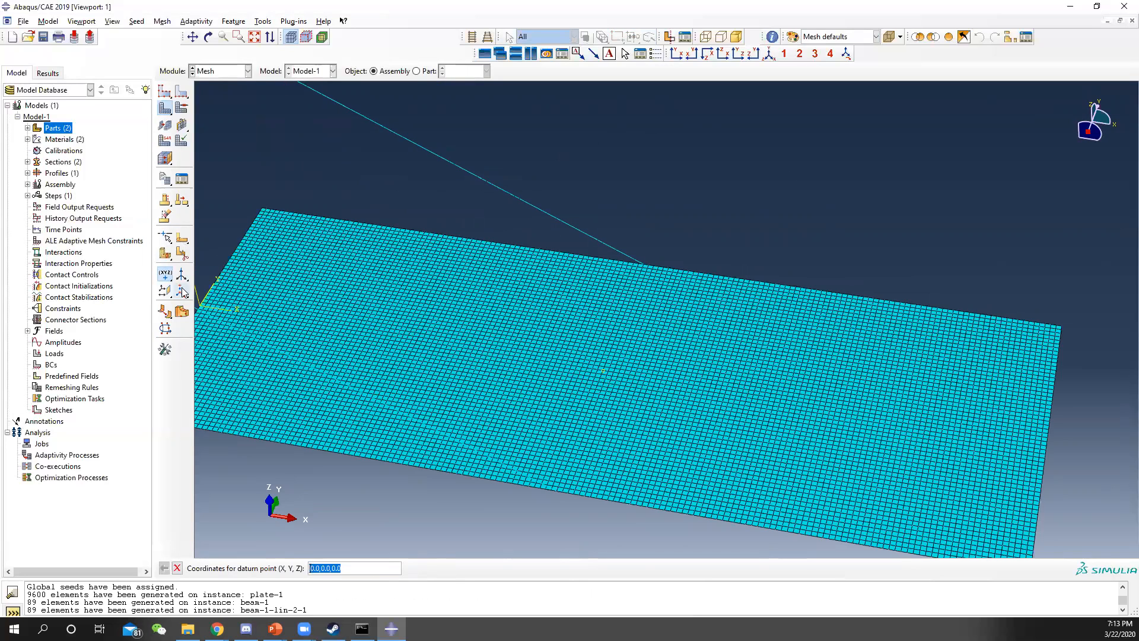
pyautogui.write('40,-1')
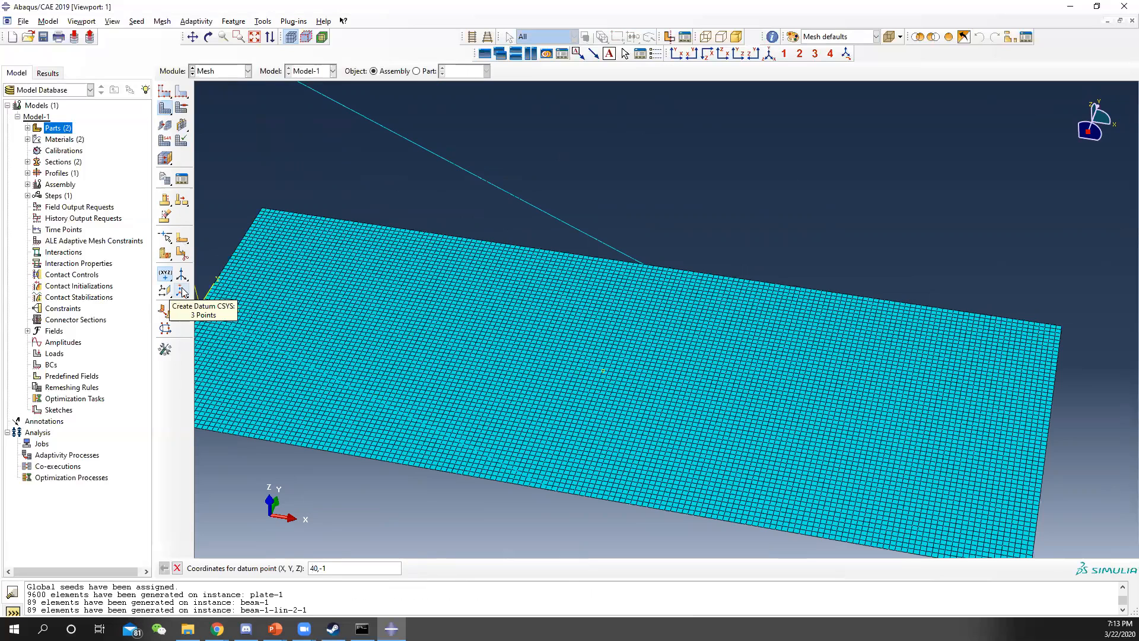
pyautogui.press('Return')
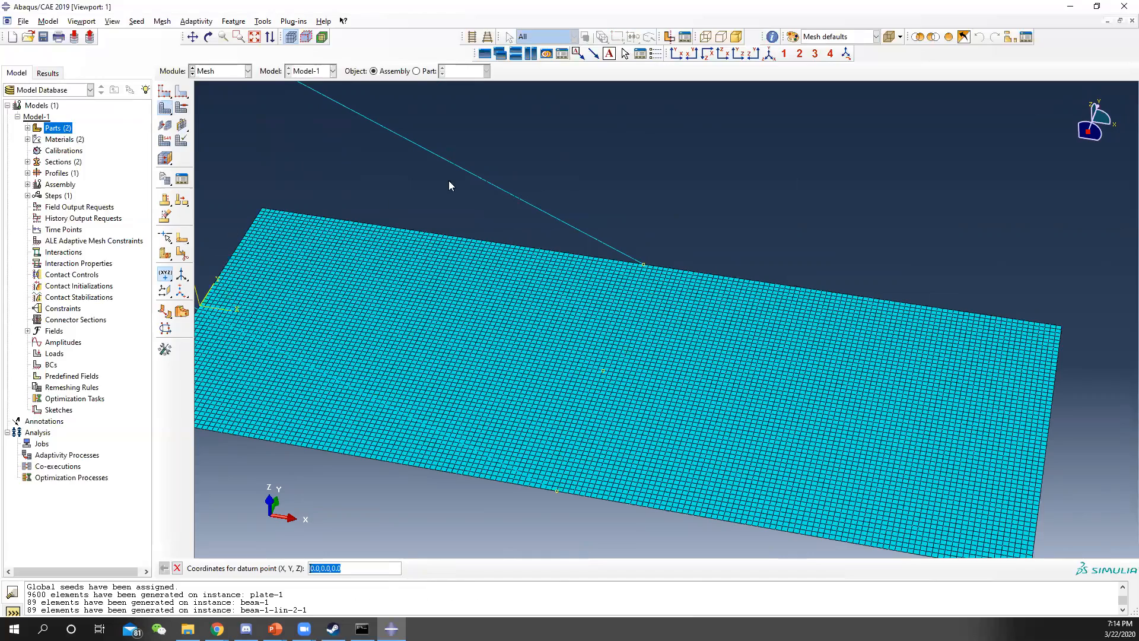
pyautogui.scroll(-1, 407, 272)
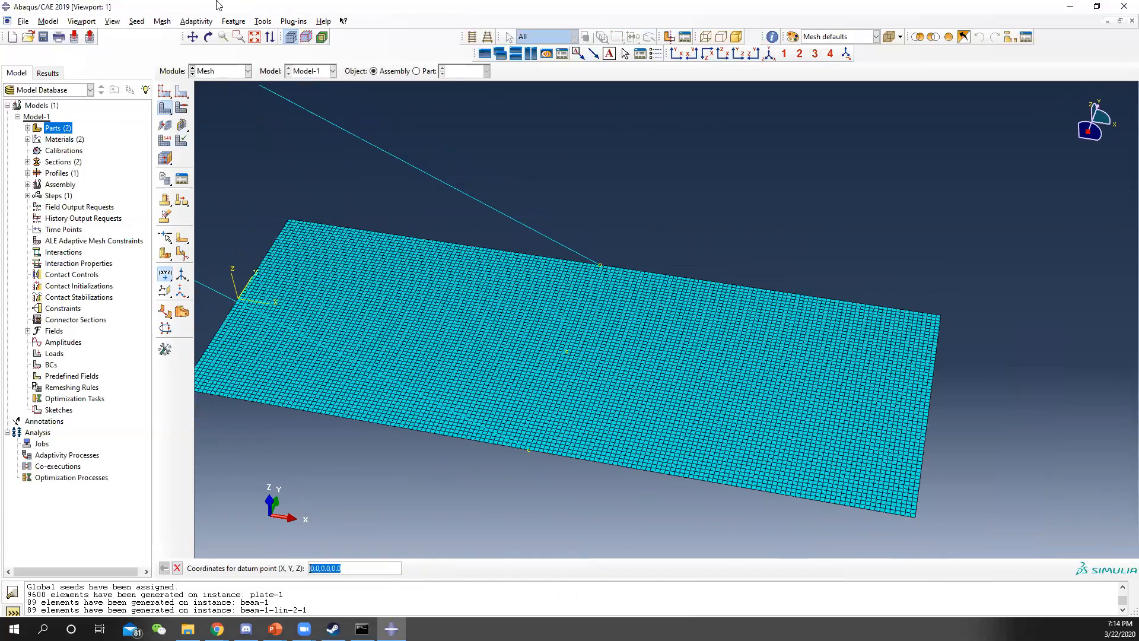
pyautogui.click(262, 21)
pyautogui.moveTo(277, 46)
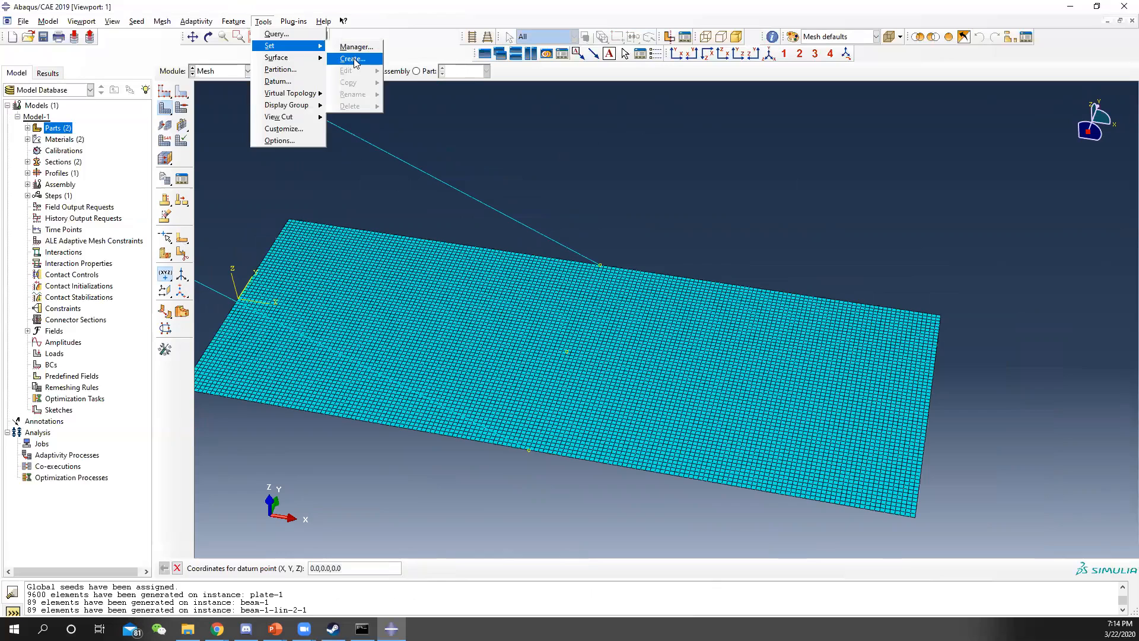
pyautogui.click(349, 46)
pyautogui.scroll(-2, 540, 260)
pyautogui.click(320, 143)
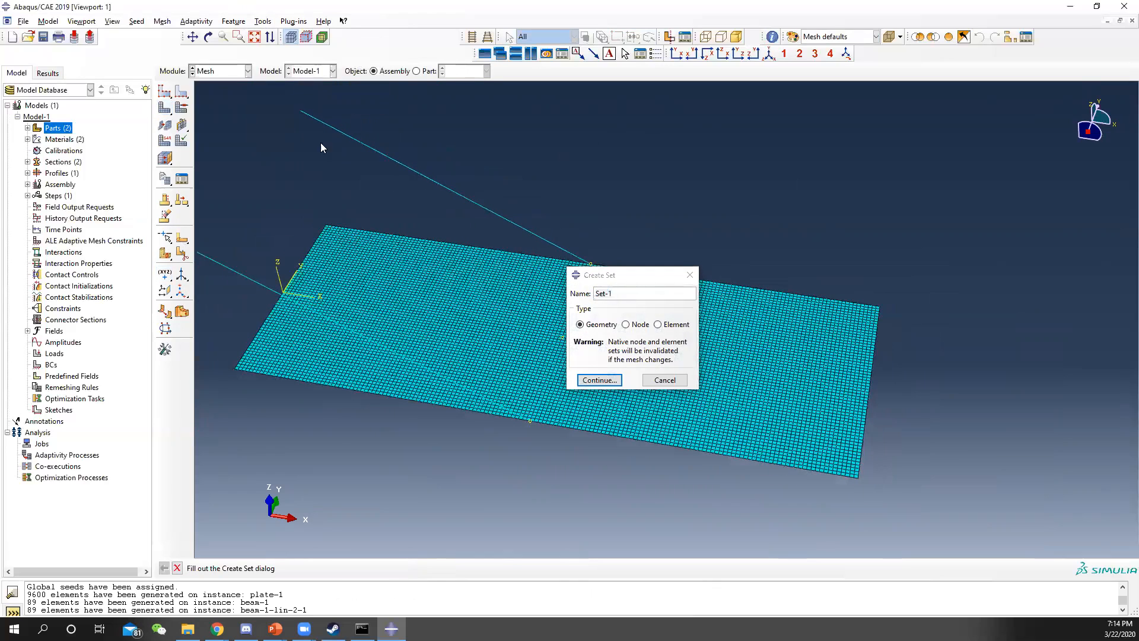
pyautogui.click(664, 380)
# Step: Restrict selection to instances and hide both beam instances so that only the plate is displayed
pyautogui.moveTo(272, 120); pyautogui.dragTo(469, 177)
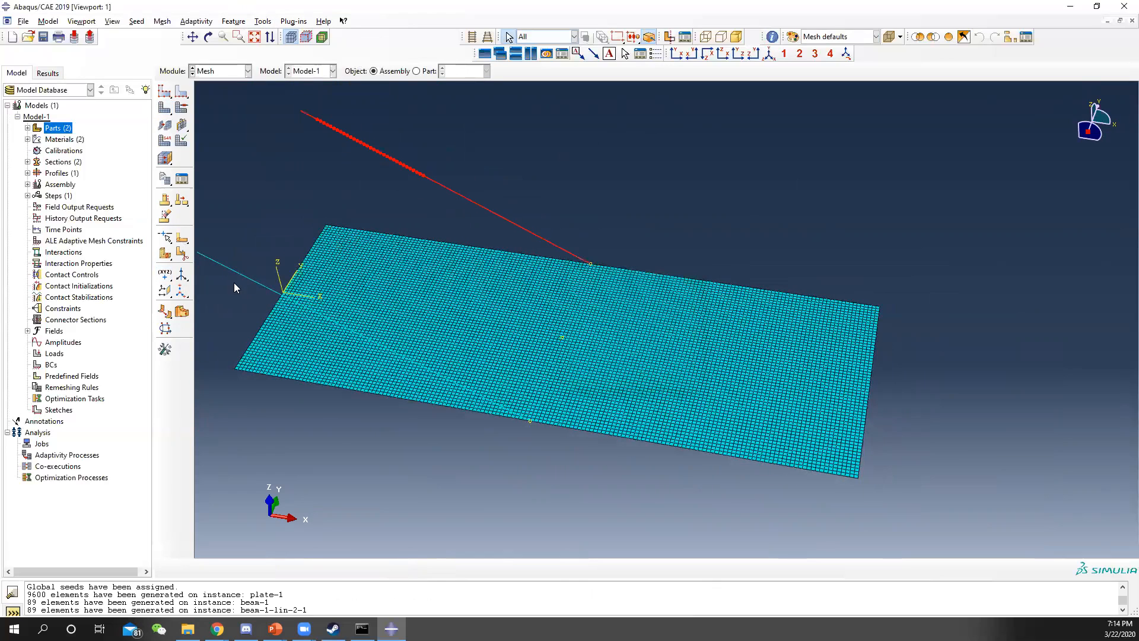
pyautogui.keyDown('shift'); pyautogui.moveTo(249, 288); pyautogui.dragTo(249, 289); pyautogui.keyUp('shift')
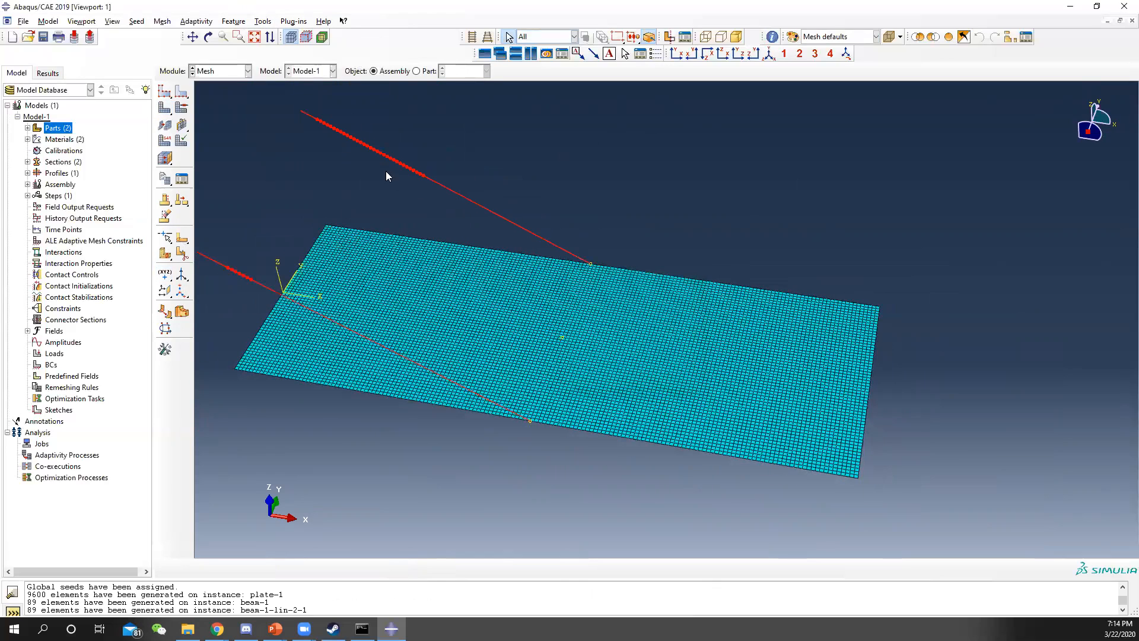
pyautogui.click(573, 36)
pyautogui.click(533, 140)
pyautogui.click(329, 140)
pyautogui.keyDown('shift'); pyautogui.click(240, 254); pyautogui.keyUp('shift')
pyautogui.click(933, 37)
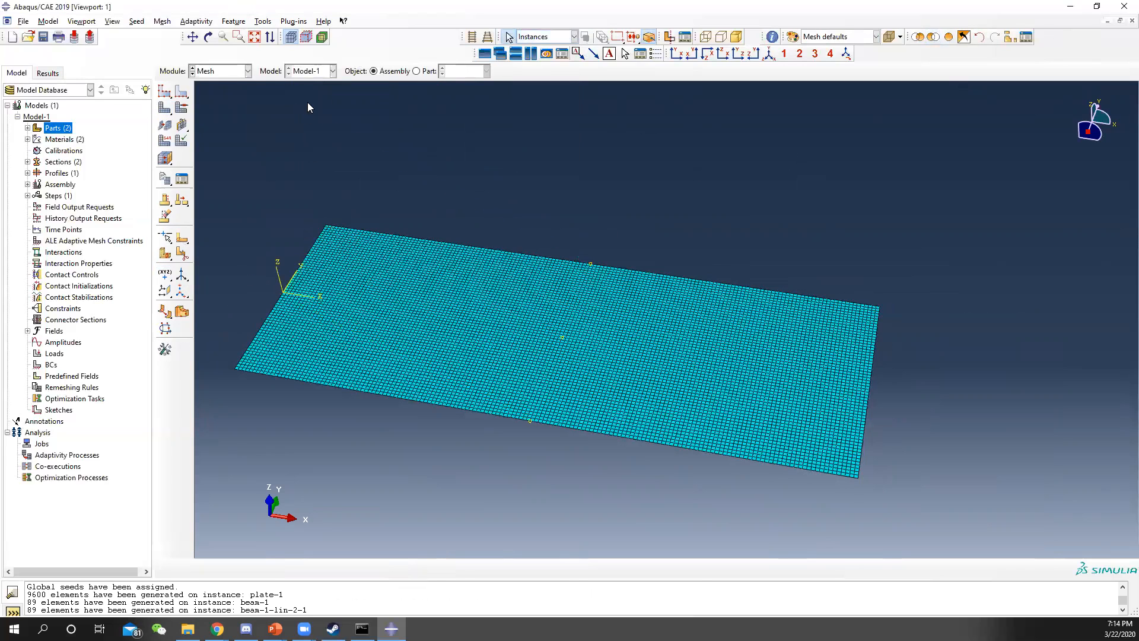
# Step: Create a node set named left_plate from the plate node at the midpoint of the near long edge
pyautogui.click(263, 21)
pyautogui.moveTo(315, 46)
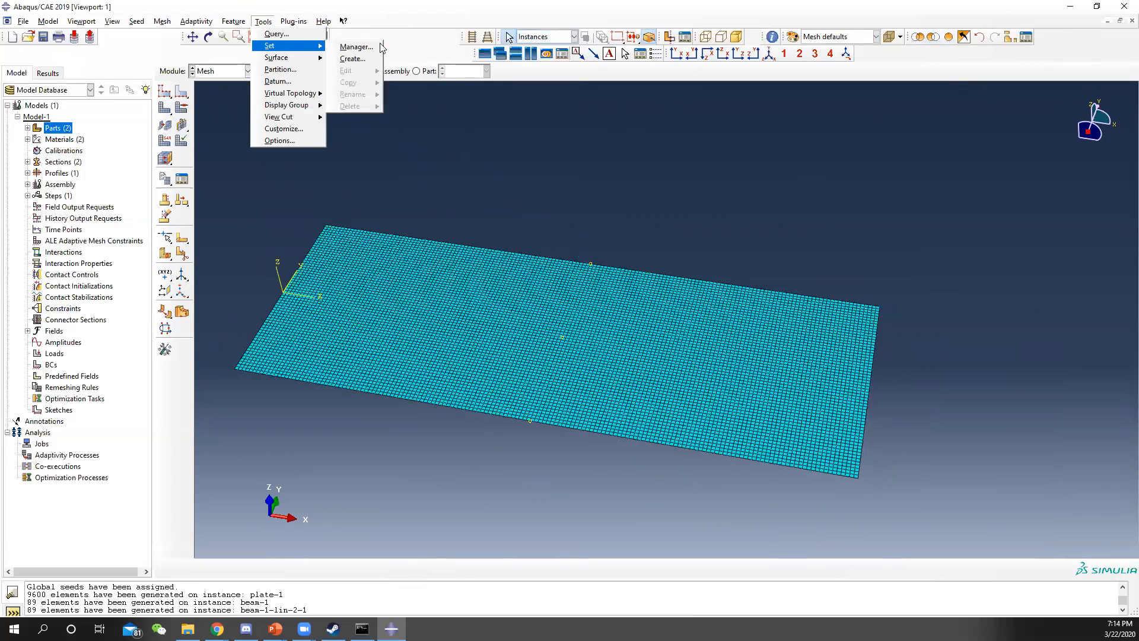
pyautogui.click(379, 47)
pyautogui.click(731, 227)
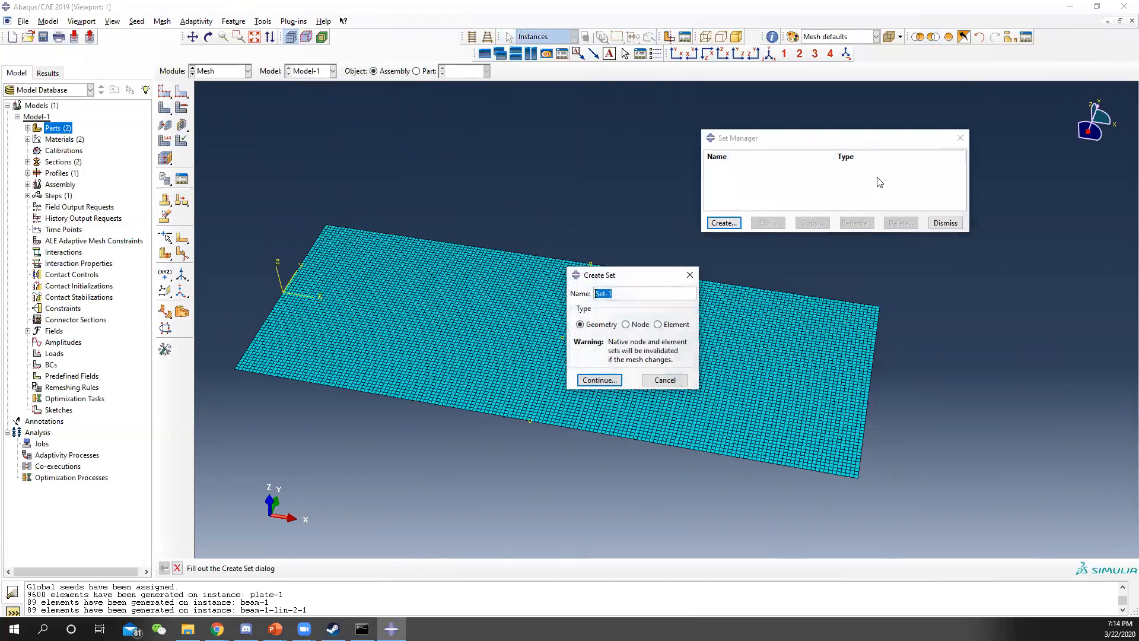
pyautogui.click(627, 326)
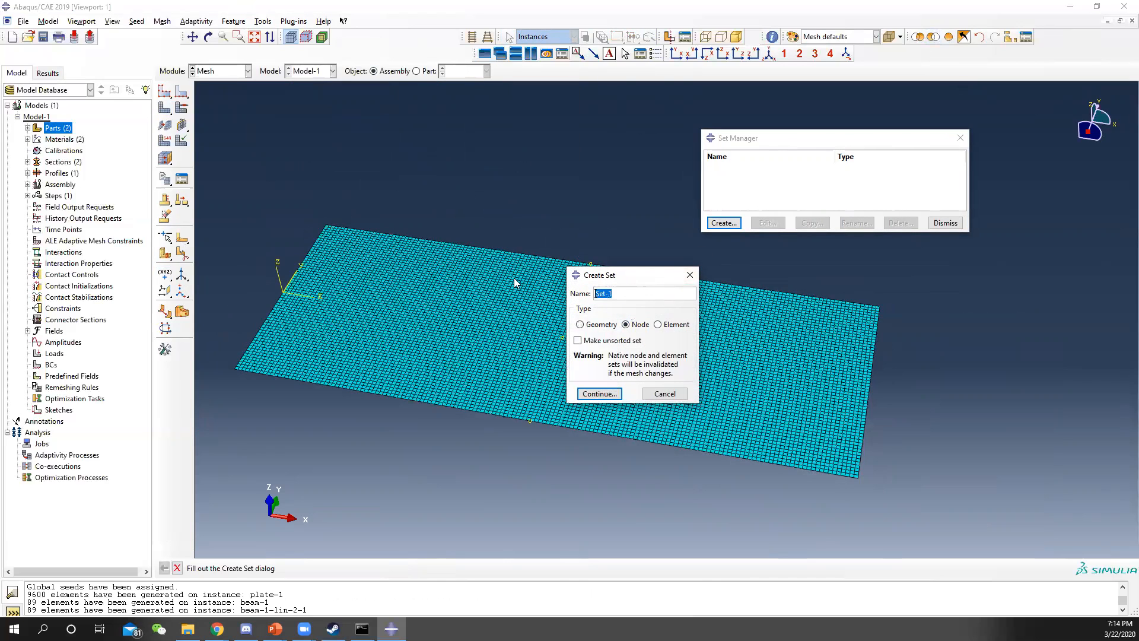
pyautogui.write('left_plate')
pyautogui.click(612, 393)
pyautogui.scroll(-5, 524, 422)
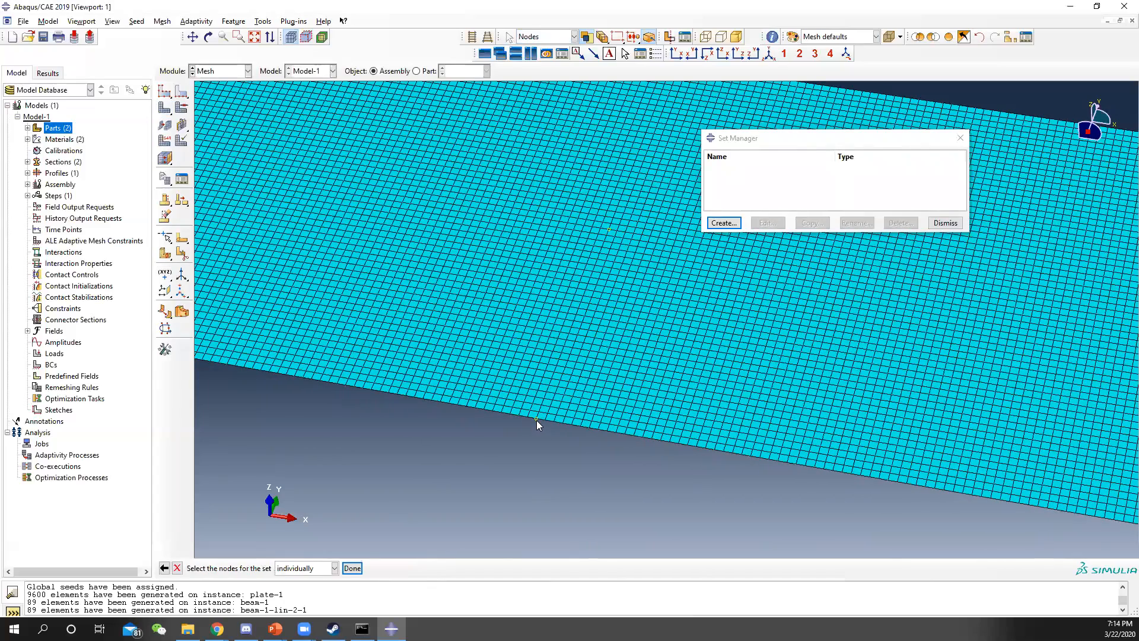
pyautogui.click(354, 569)
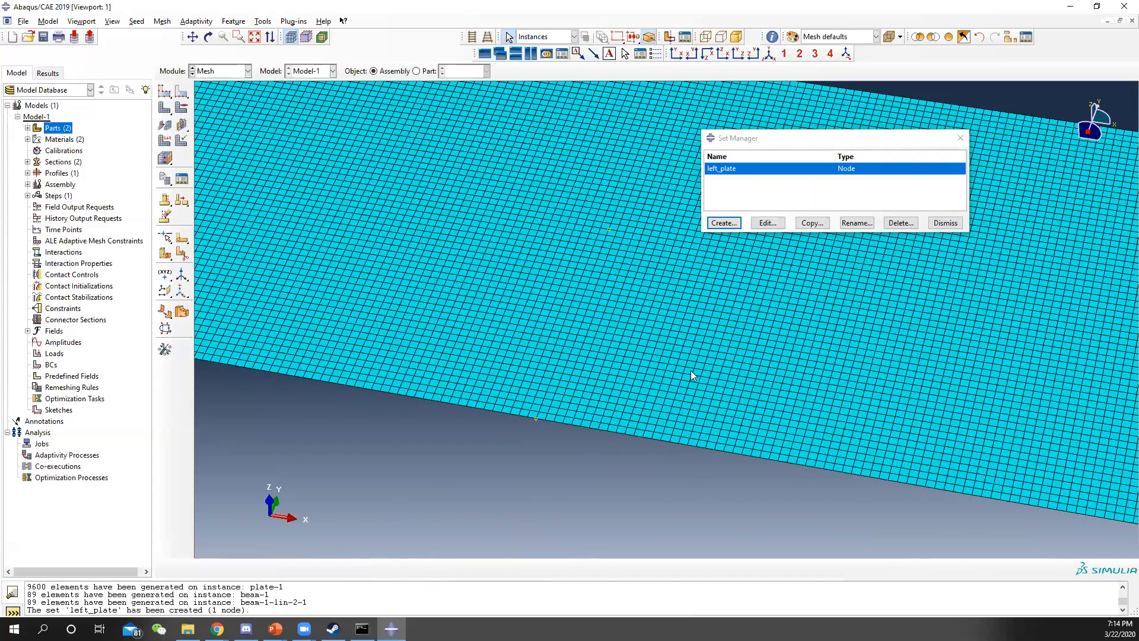
# Step: Create a node set named right_plate from the plate node at the midpoint of the far long edge
pyautogui.scroll(1, 747, 285)
pyautogui.click(723, 224)
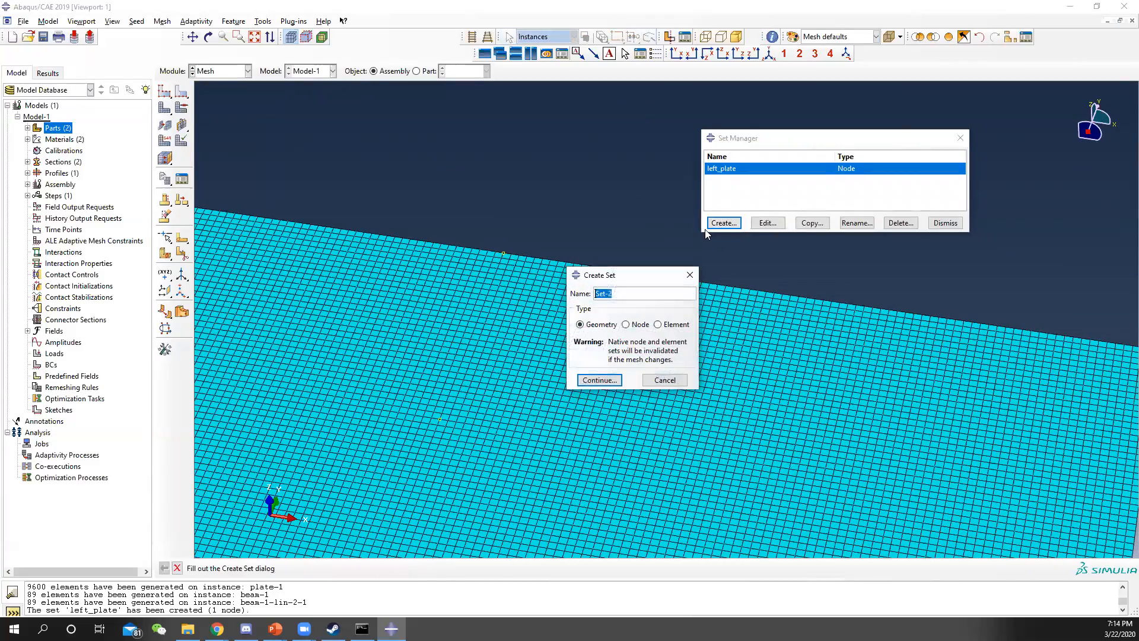
pyautogui.write('right')
pyautogui.write('_palte')
pyautogui.press('BackSpace')
pyautogui.press('BackSpace')
pyautogui.press('BackSpace')
pyautogui.press('BackSpace')
pyautogui.write('late')
pyautogui.click(626, 324)
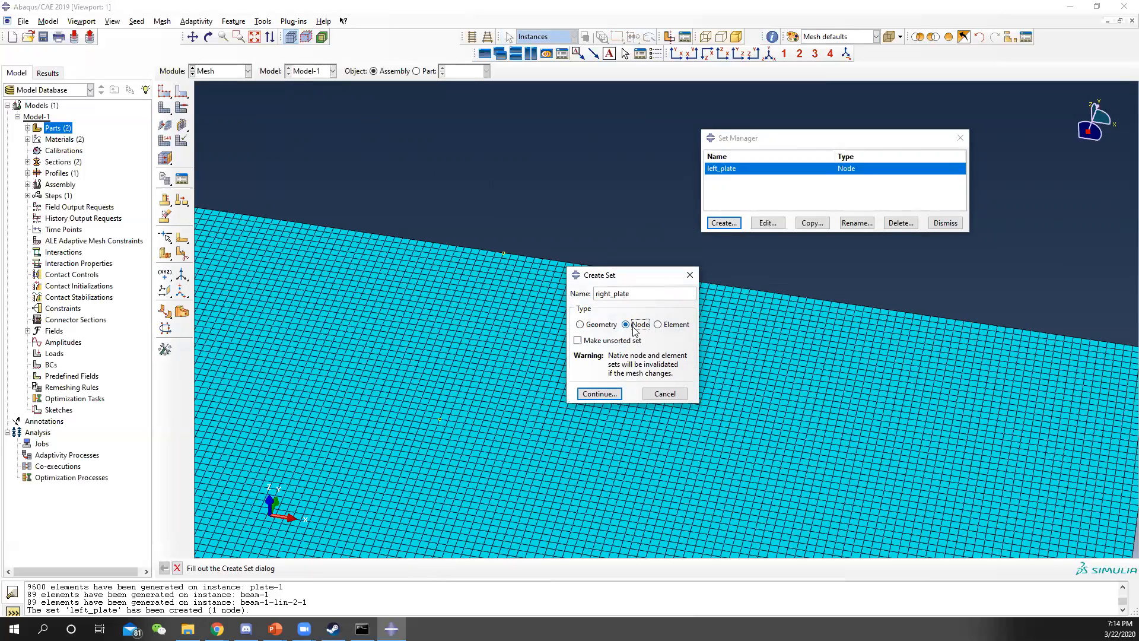
pyautogui.click(599, 393)
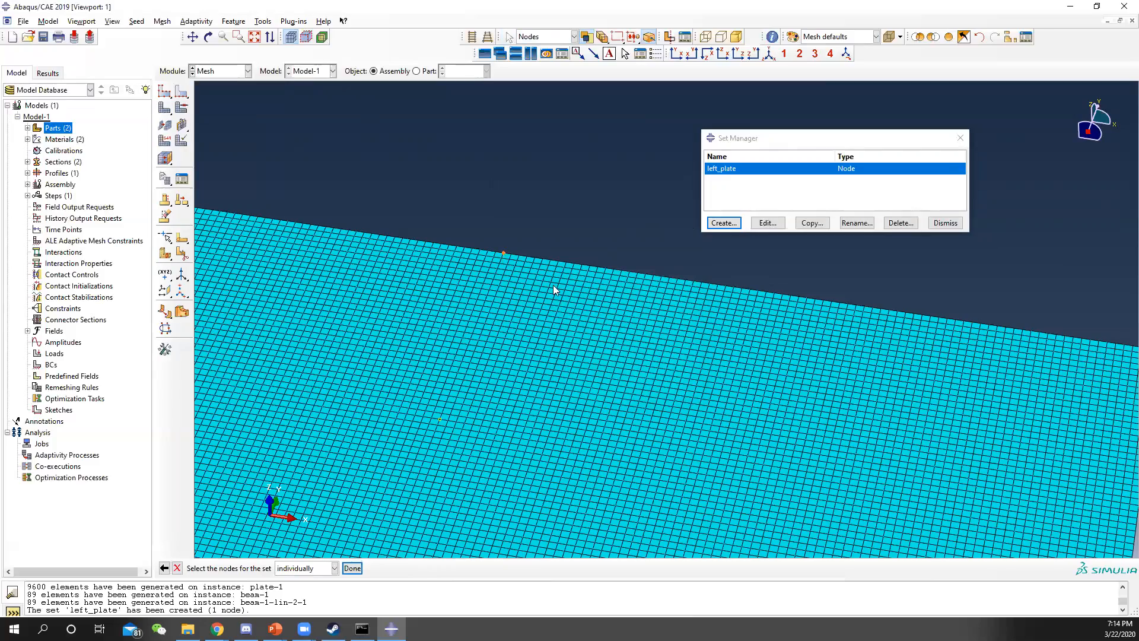
pyautogui.scroll(-2, 603, 305)
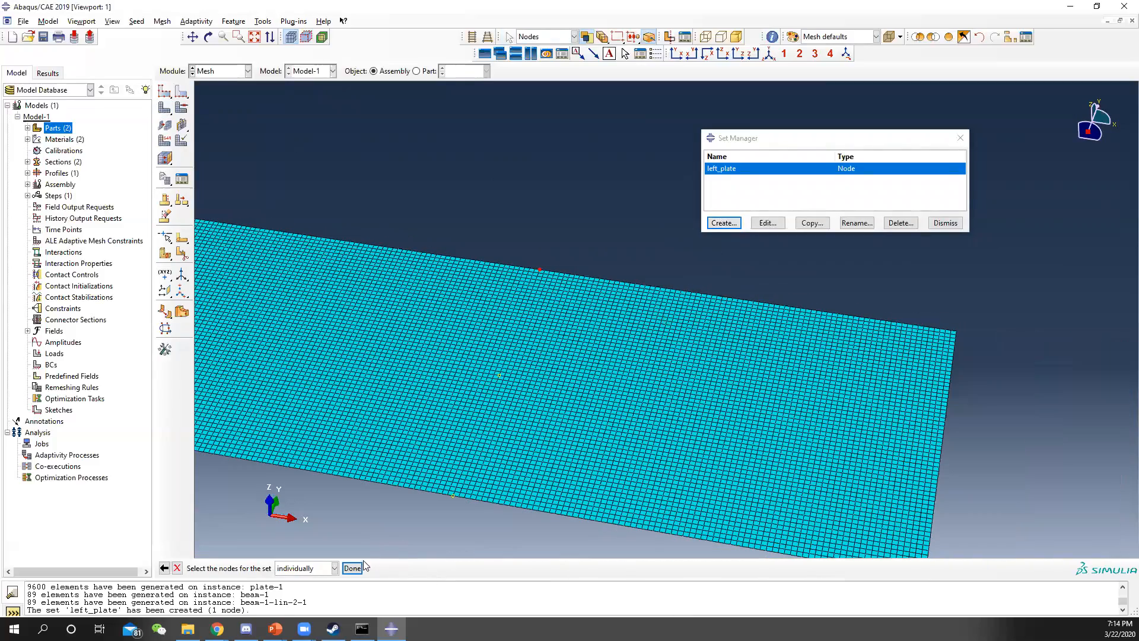
pyautogui.click(352, 567)
# Step: Create a node set named ref1 from the plate's corner node at the +X end of the far long edge
pyautogui.click(724, 223)
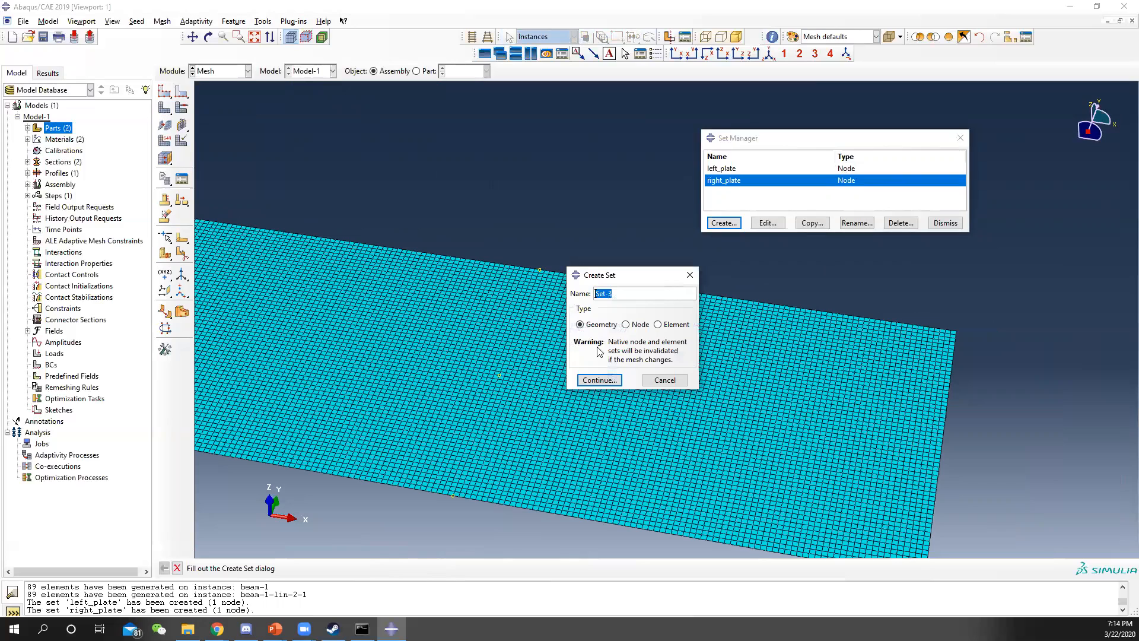
pyautogui.click(625, 324)
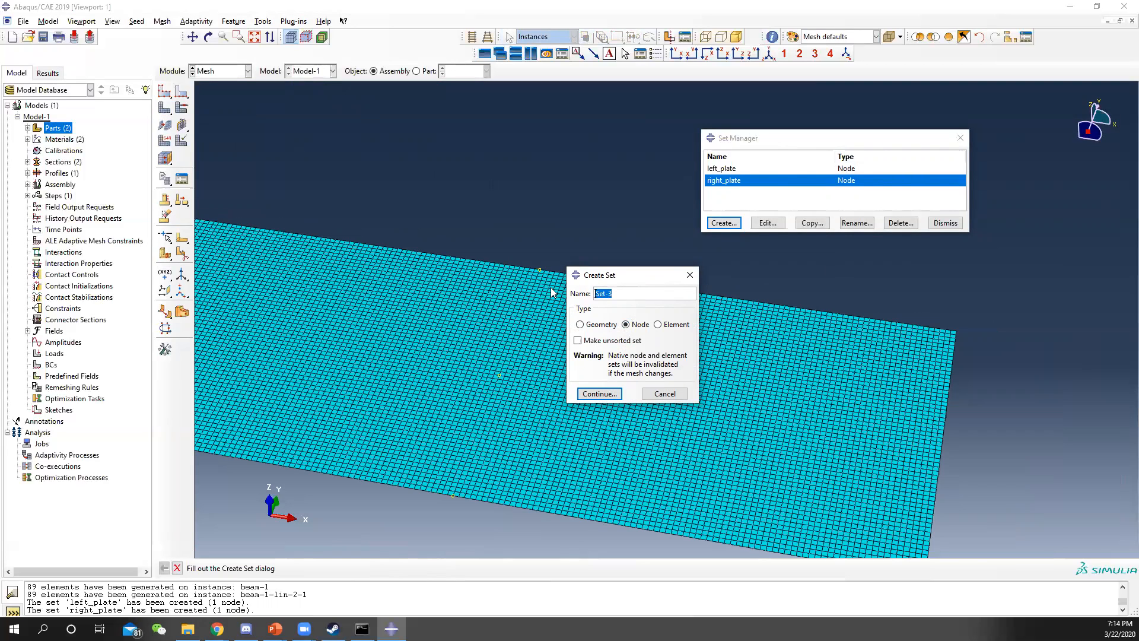
pyautogui.write('ref')
pyautogui.click(599, 393)
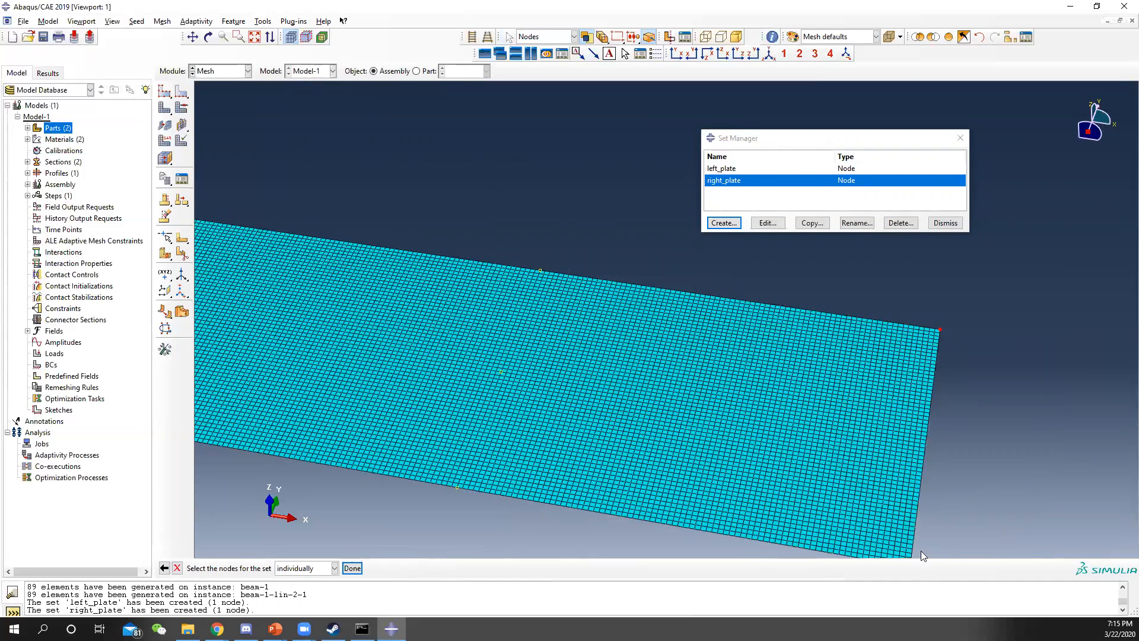
pyautogui.click(352, 567)
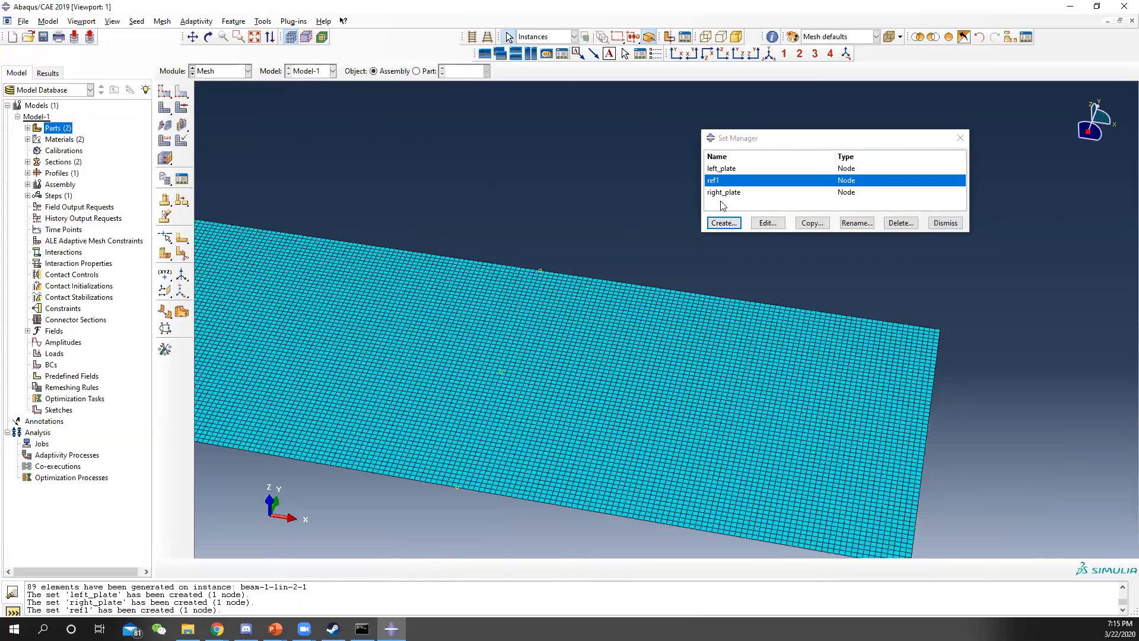
# Step: Create a node set named ref2 from the plate's corner node at the +X end of the near long edge
pyautogui.click(724, 223)
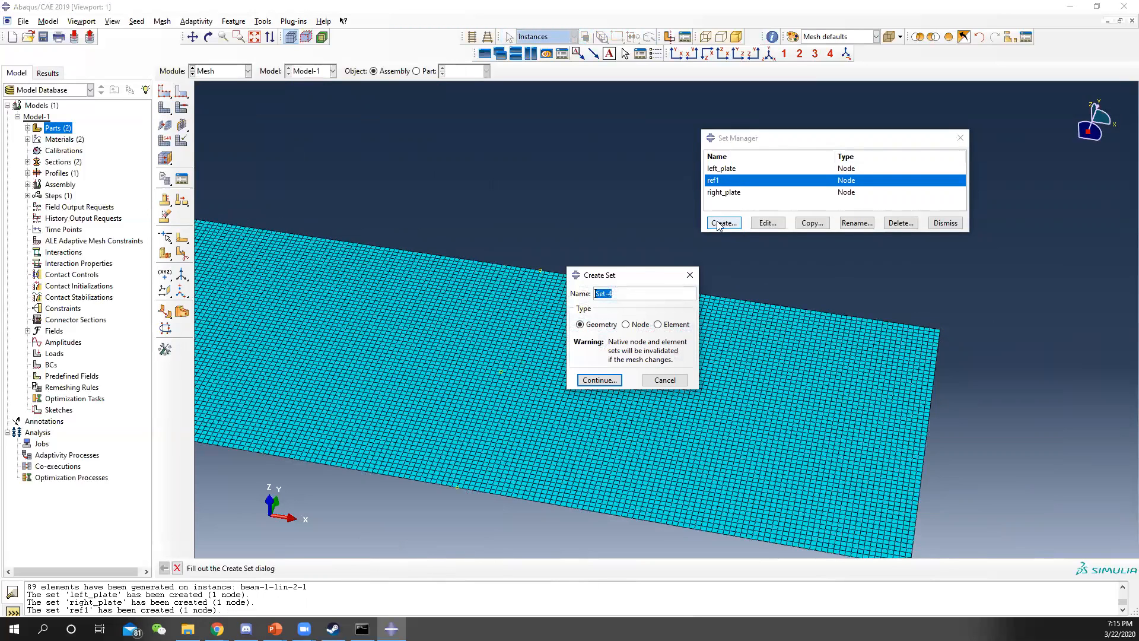
pyautogui.write('re')
pyautogui.click(636, 325)
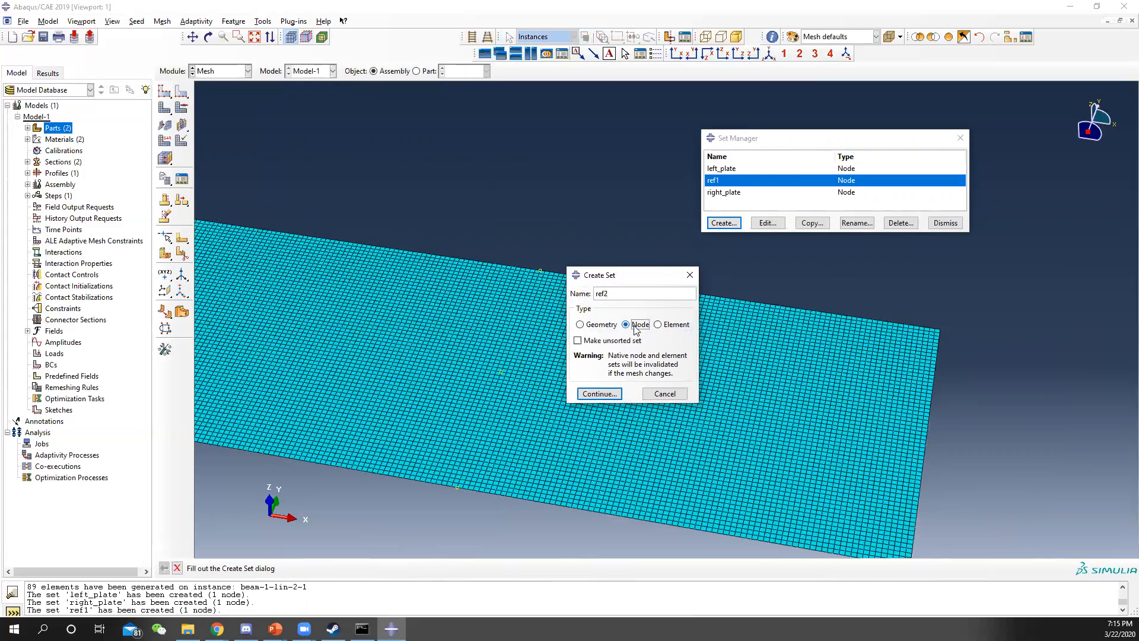
pyautogui.click(598, 393)
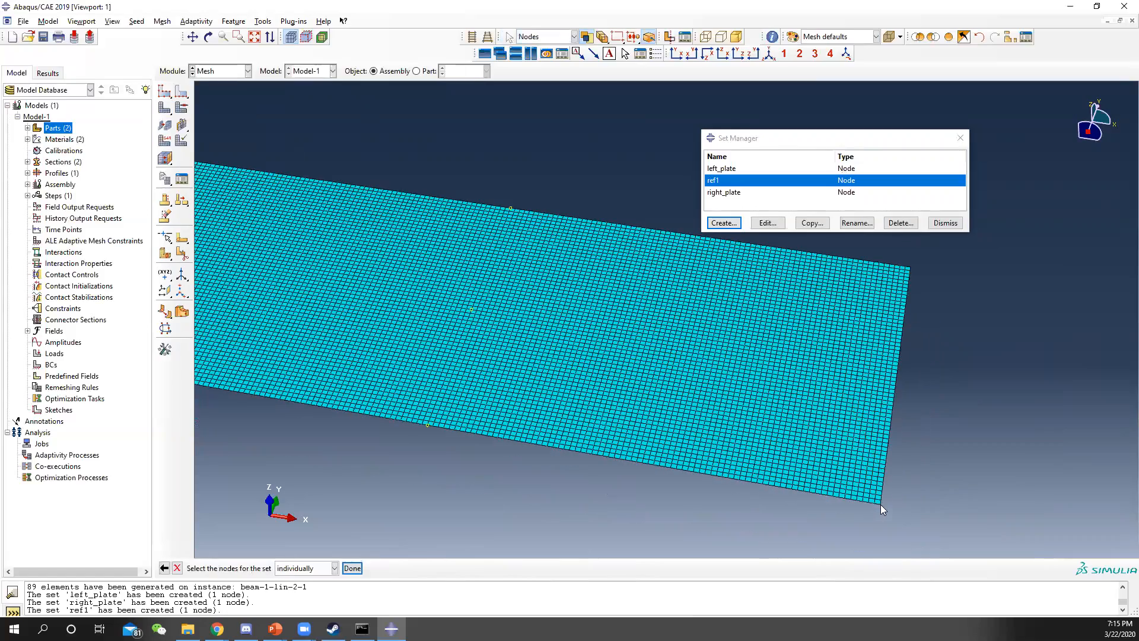
pyautogui.click(353, 568)
# Step: Create a node set named ref3 from the node at the plate's centre datum point and close the set manager
pyautogui.click(724, 223)
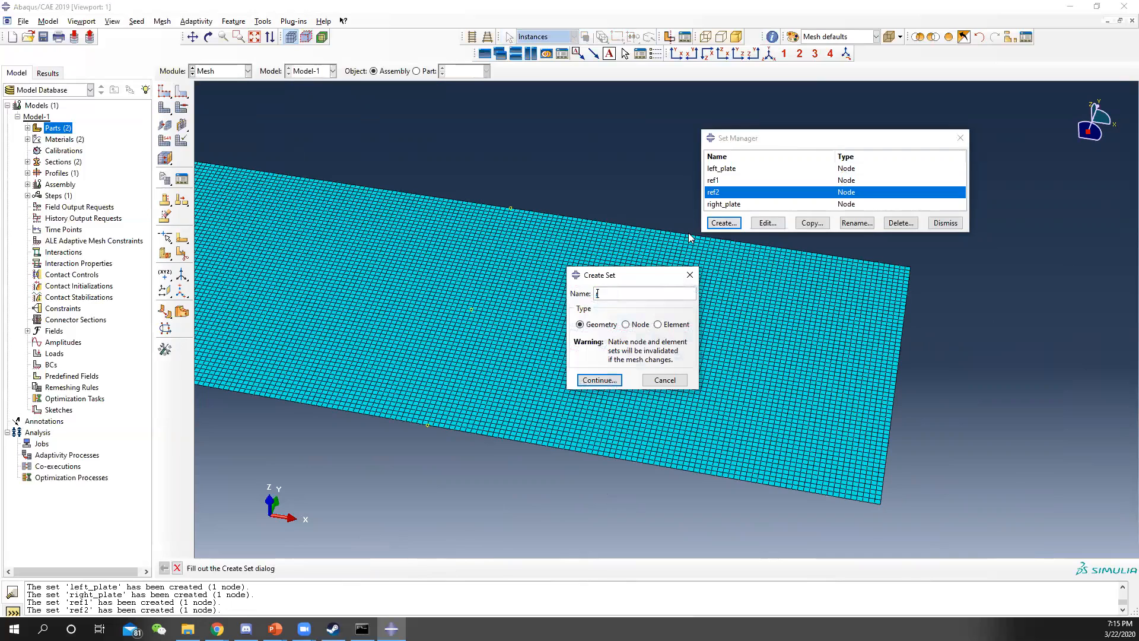
pyautogui.write('ref3')
pyautogui.click(626, 325)
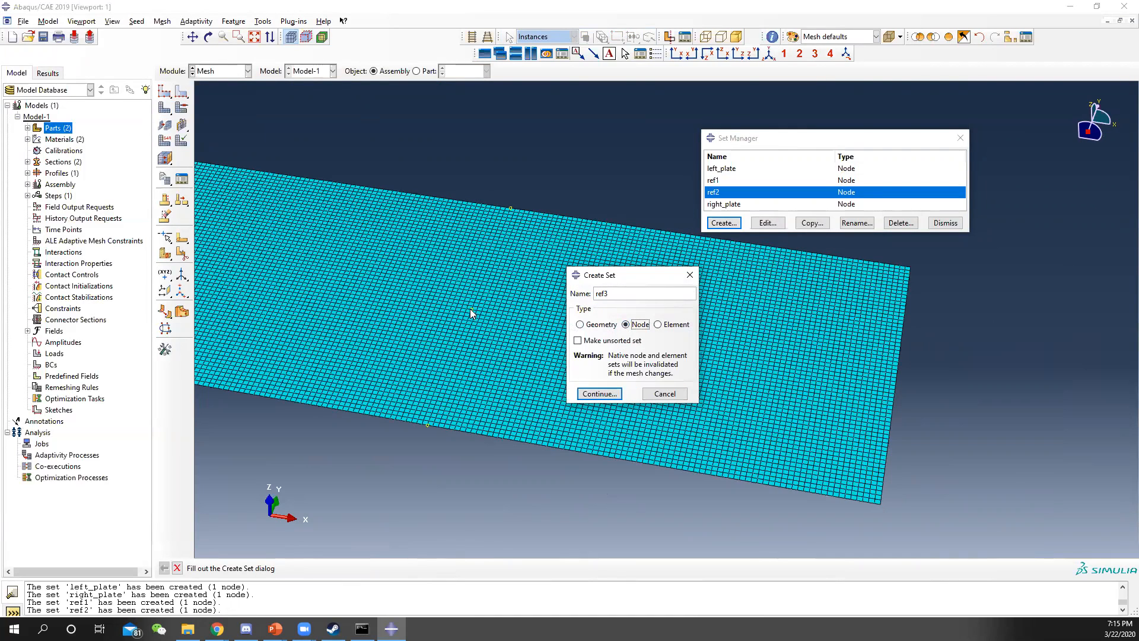
pyautogui.click(599, 394)
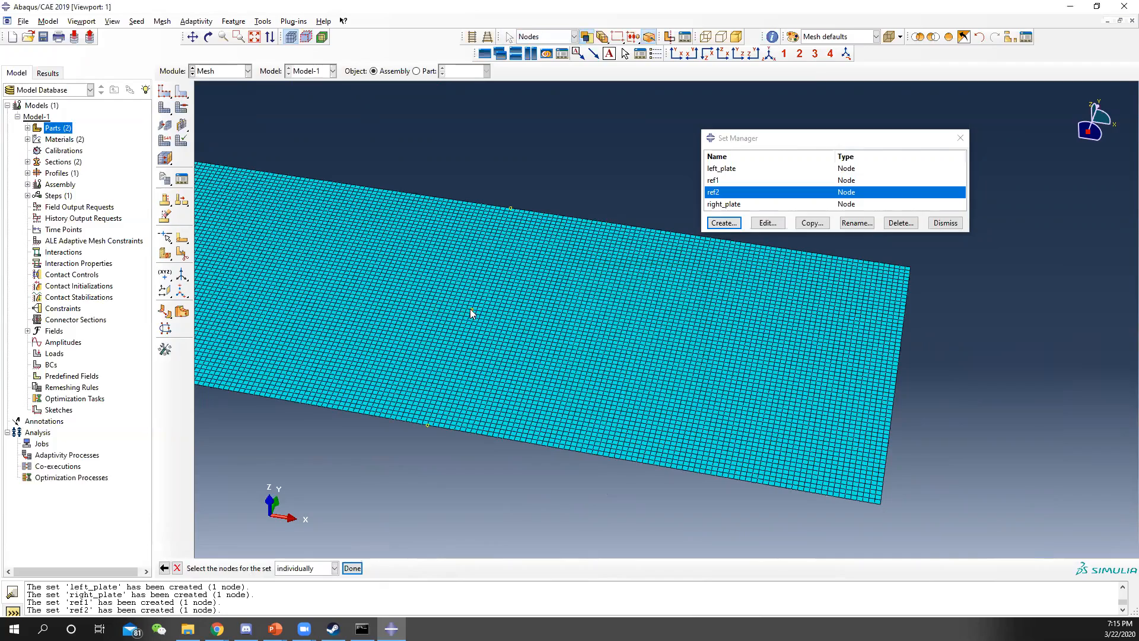
pyautogui.scroll(5, 470, 313)
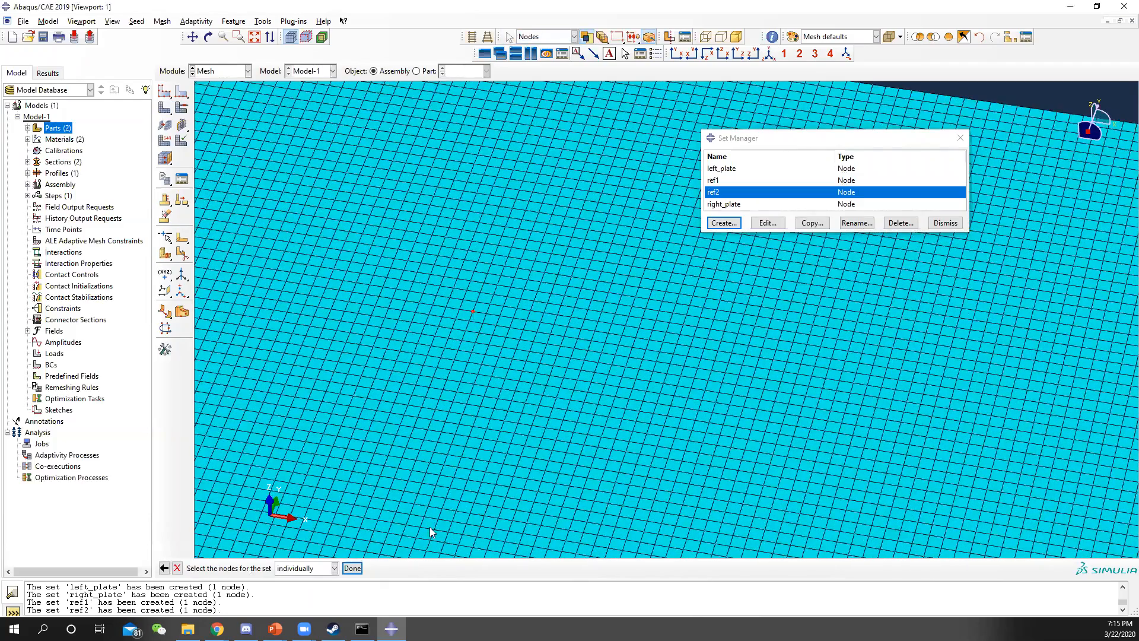
pyautogui.click(352, 568)
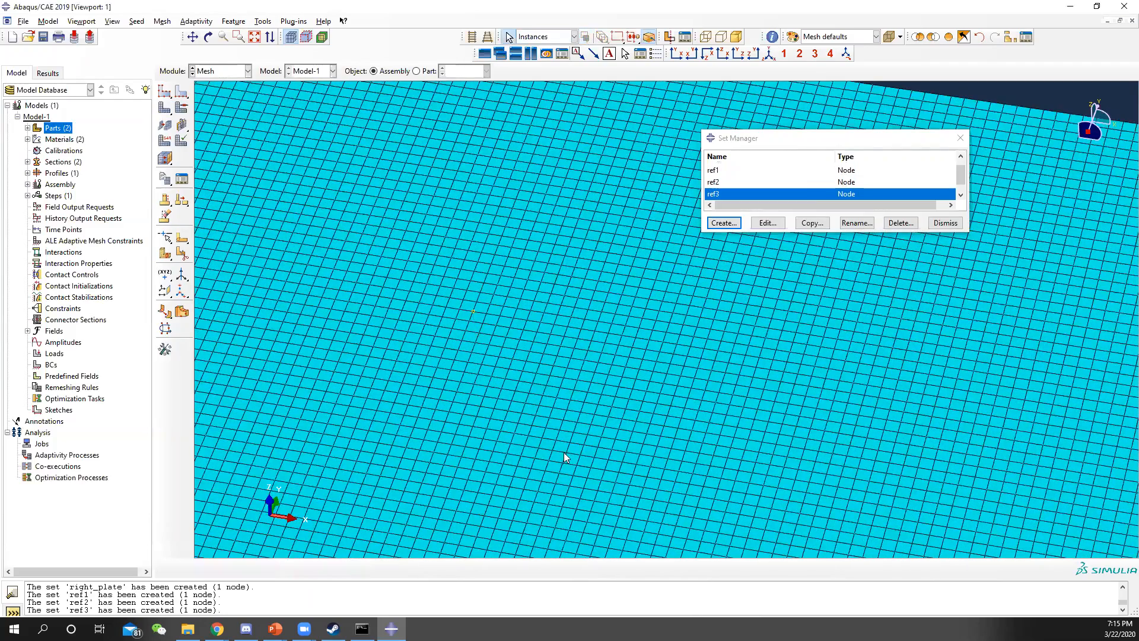
pyautogui.click(959, 138)
# Step: Hide the plate and display only the two beam instances
pyautogui.scroll(-2, 469, 199)
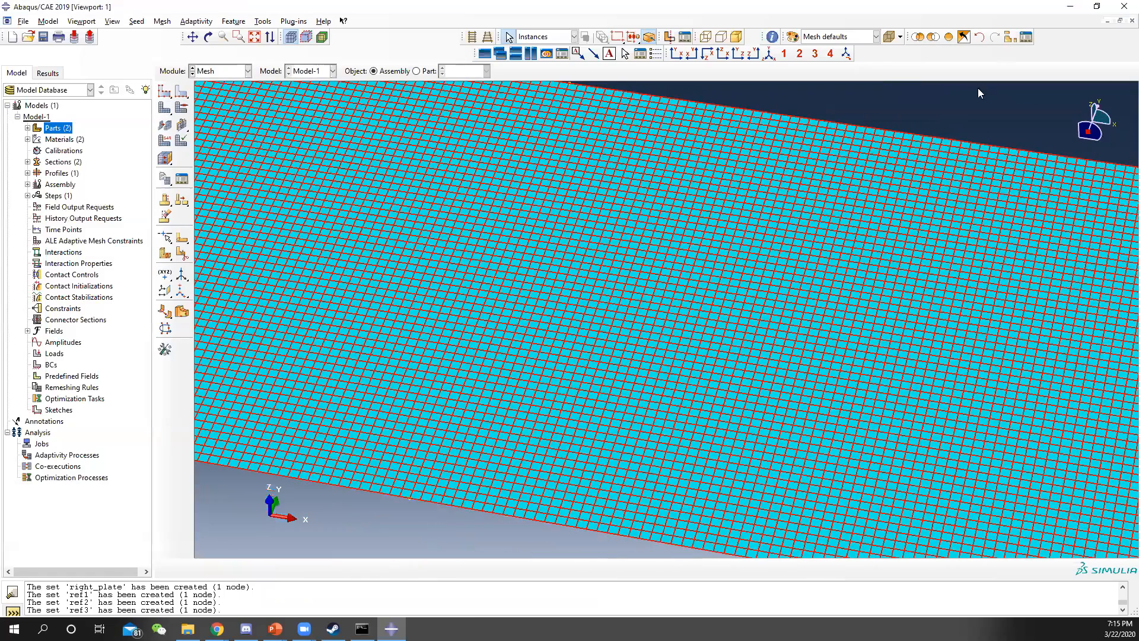
pyautogui.click(964, 37)
pyautogui.click(662, 302)
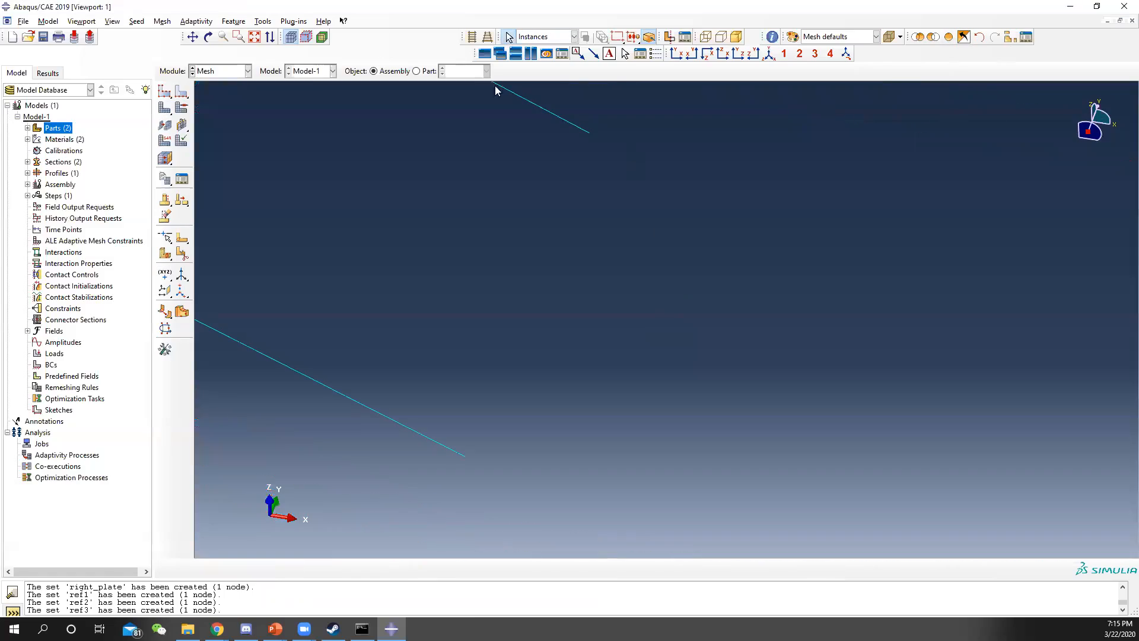
# Step: Create a node set named left_beam from the end node of the near beam that meets the plate edge
pyautogui.click(262, 22)
pyautogui.moveTo(278, 46)
pyautogui.click(351, 50)
pyautogui.click(722, 223)
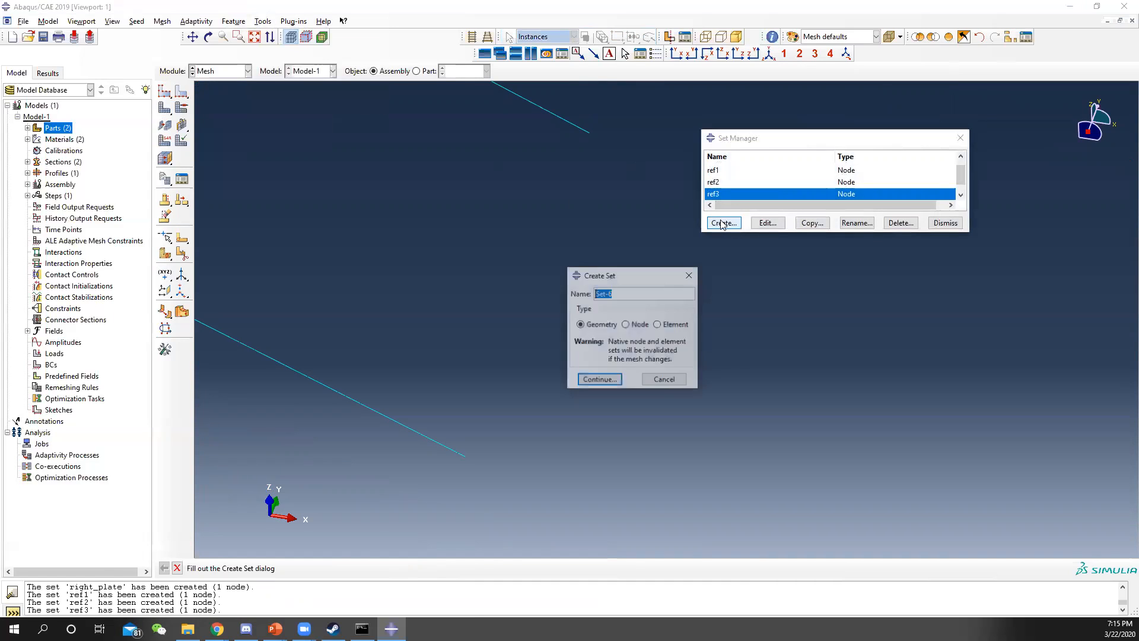
pyautogui.write('left')
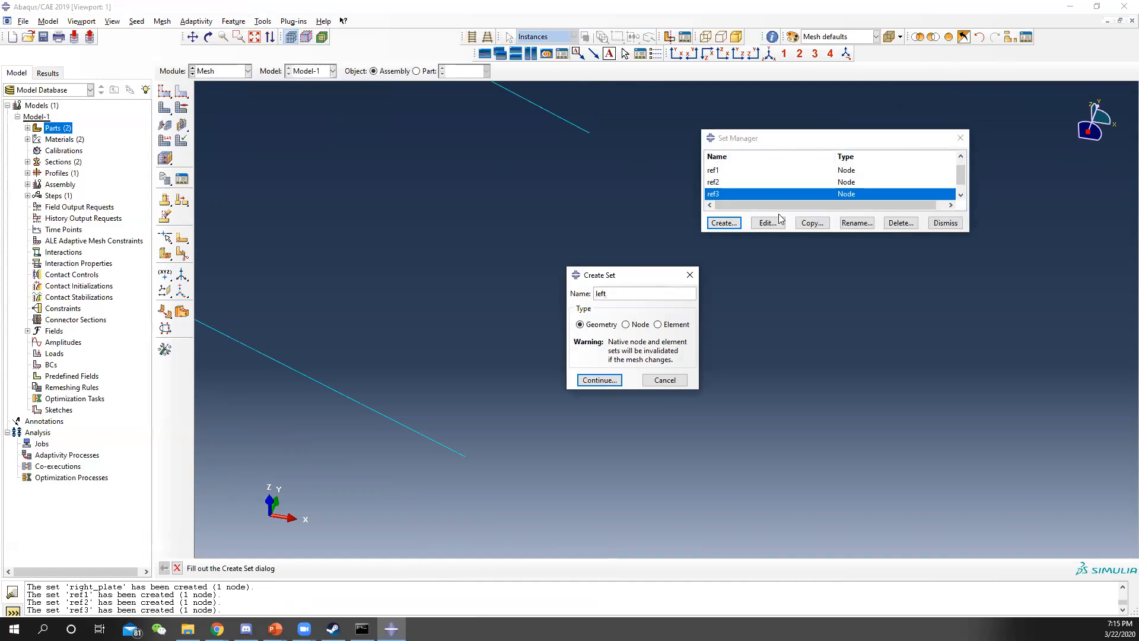
pyautogui.write('_beam')
pyautogui.click(626, 324)
pyautogui.click(600, 393)
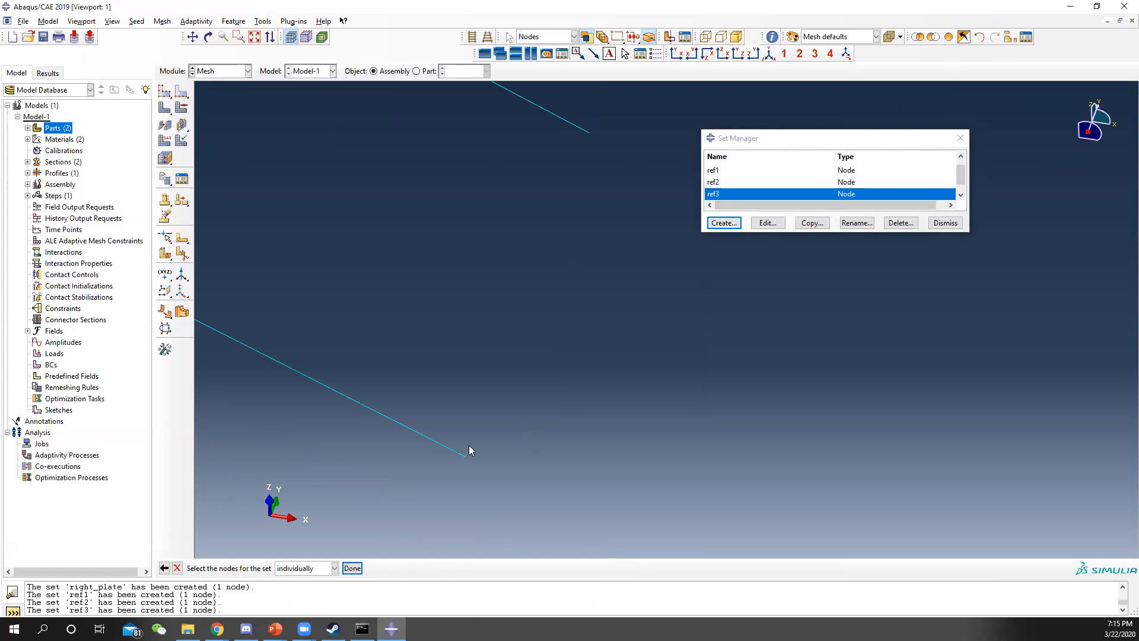
pyautogui.click(356, 568)
# Step: Create a node set named right_beam from the end node of the far beam, then close the set manager
pyautogui.click(720, 226)
pyautogui.write('right_beam')
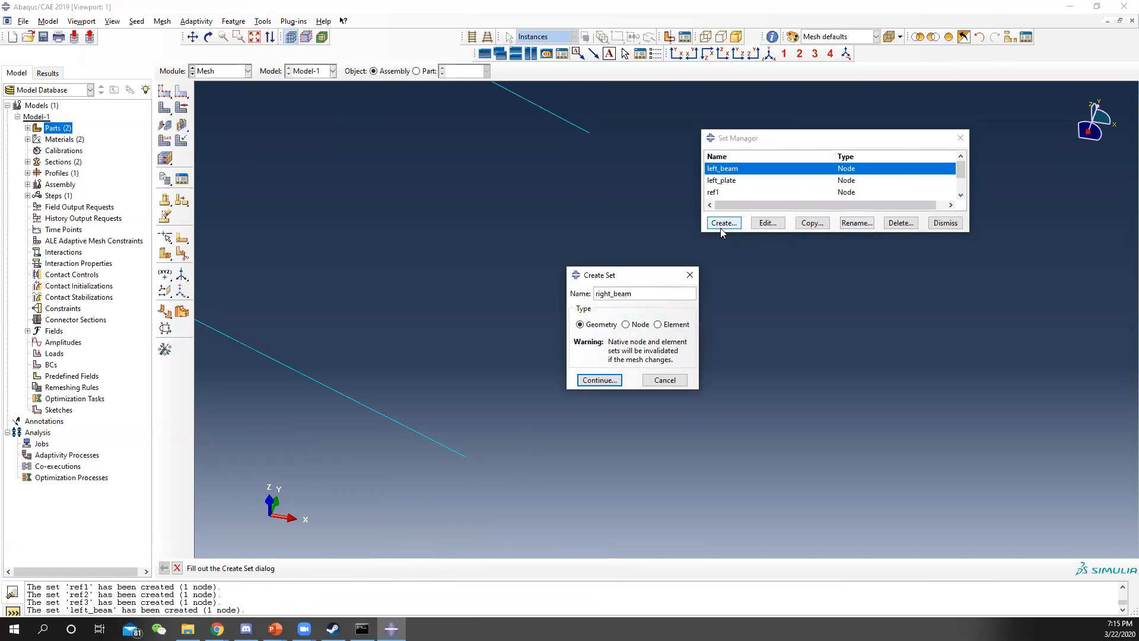
pyautogui.click(625, 324)
pyautogui.click(599, 394)
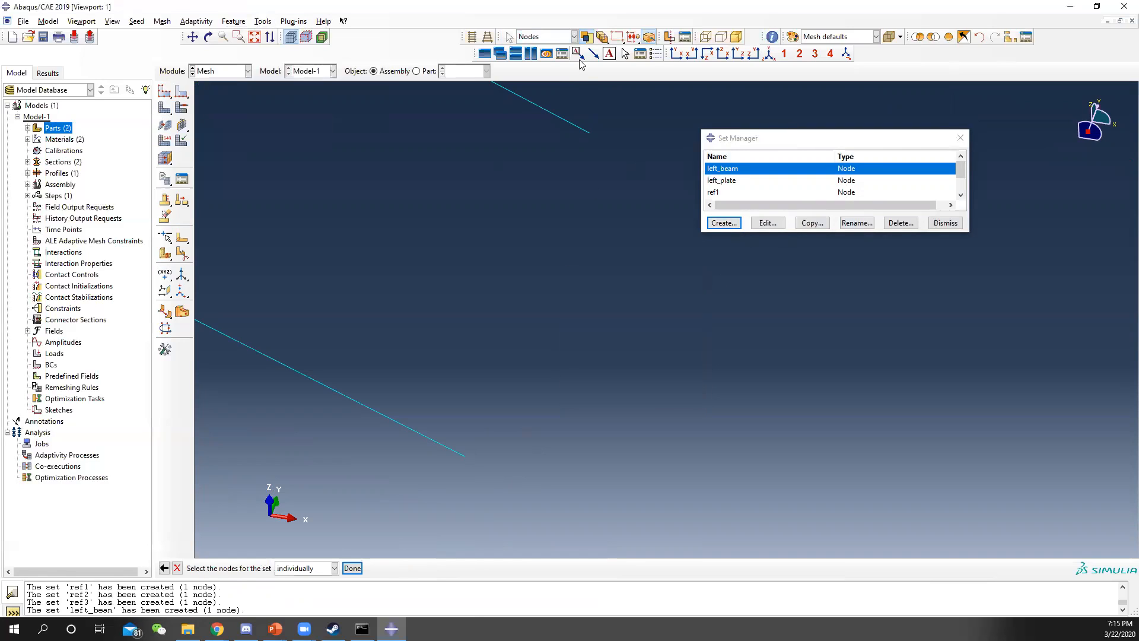
pyautogui.click(588, 132)
pyautogui.click(351, 568)
pyautogui.click(960, 138)
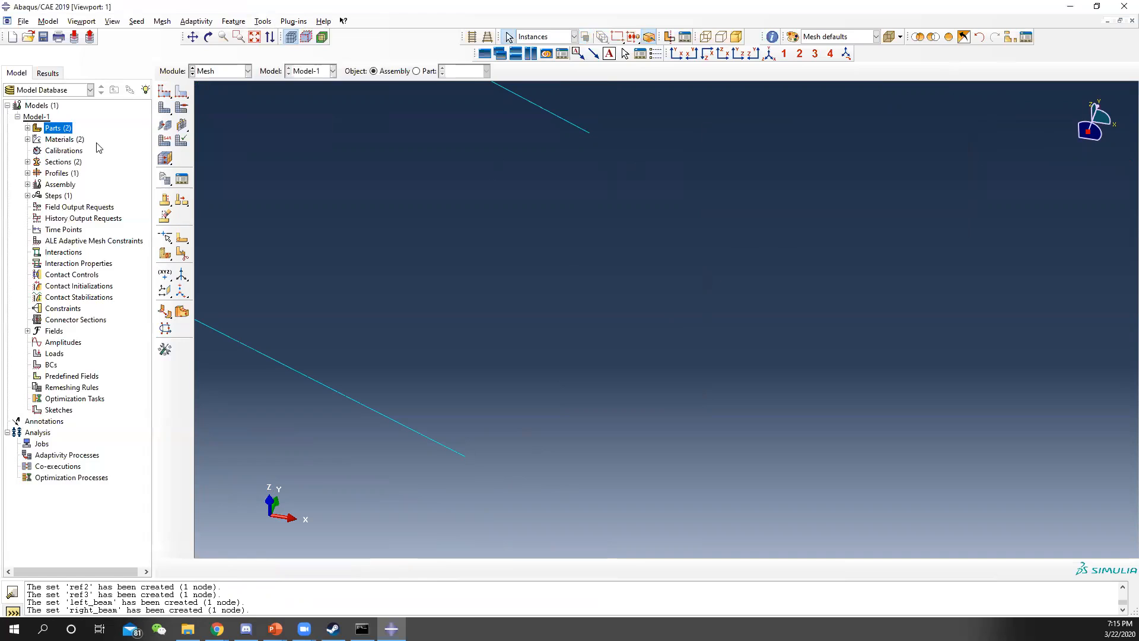
# Step: Switch to the Interaction module and display all instances of the assembly again
pyautogui.click(220, 73)
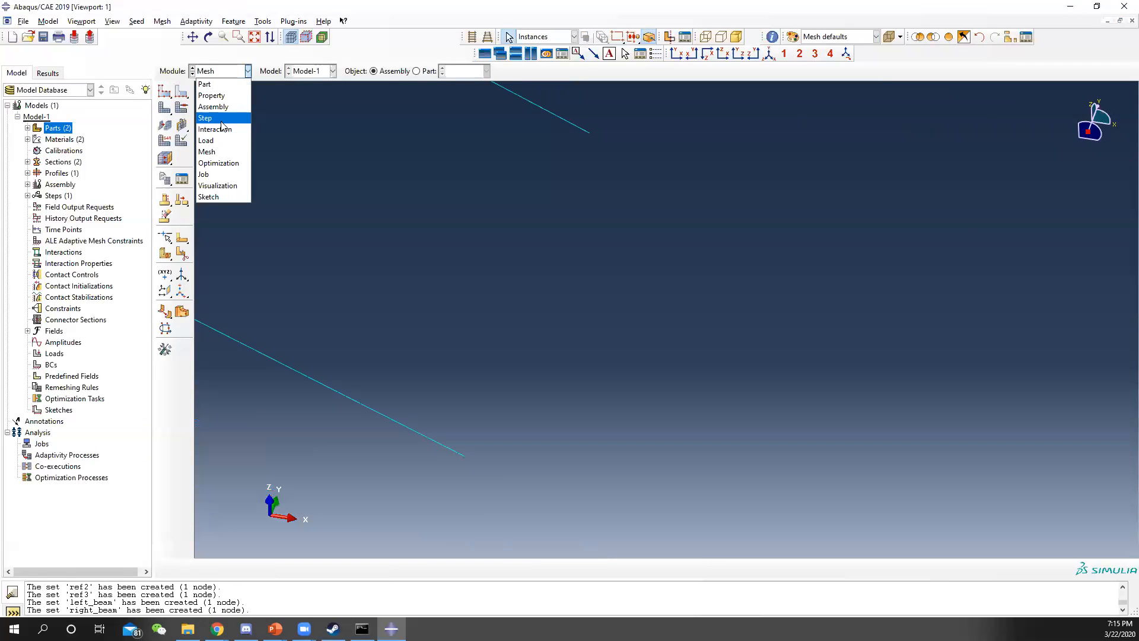
pyautogui.click(224, 130)
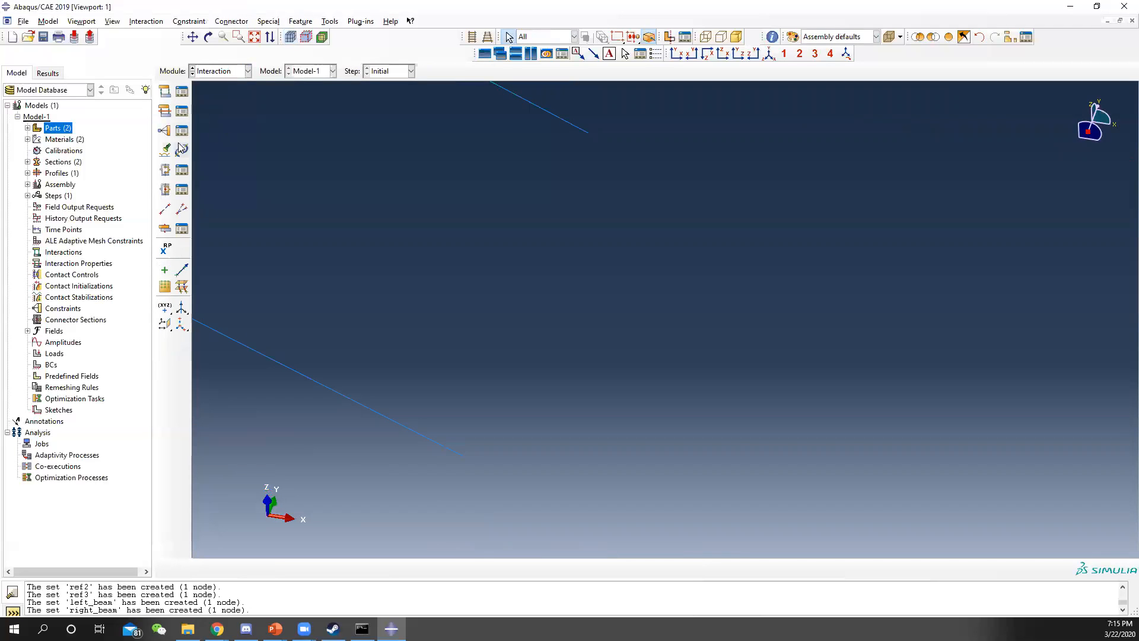
pyautogui.click(949, 37)
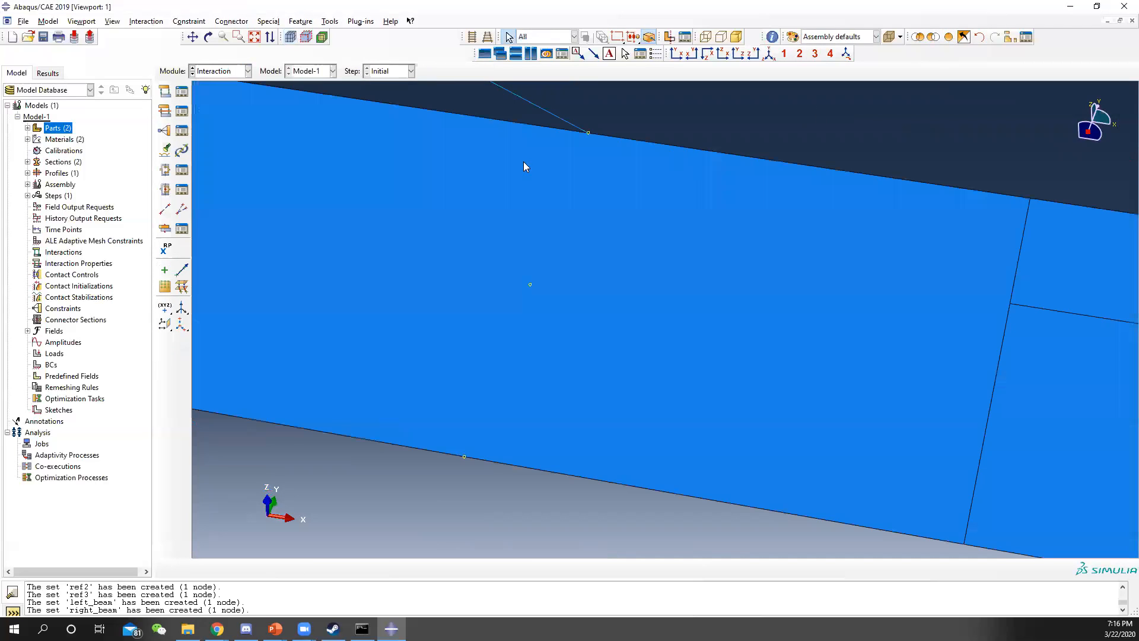
# Step: Start a tie constraint named left_tie, using the node set left_plate as its master node region
pyautogui.click(181, 130)
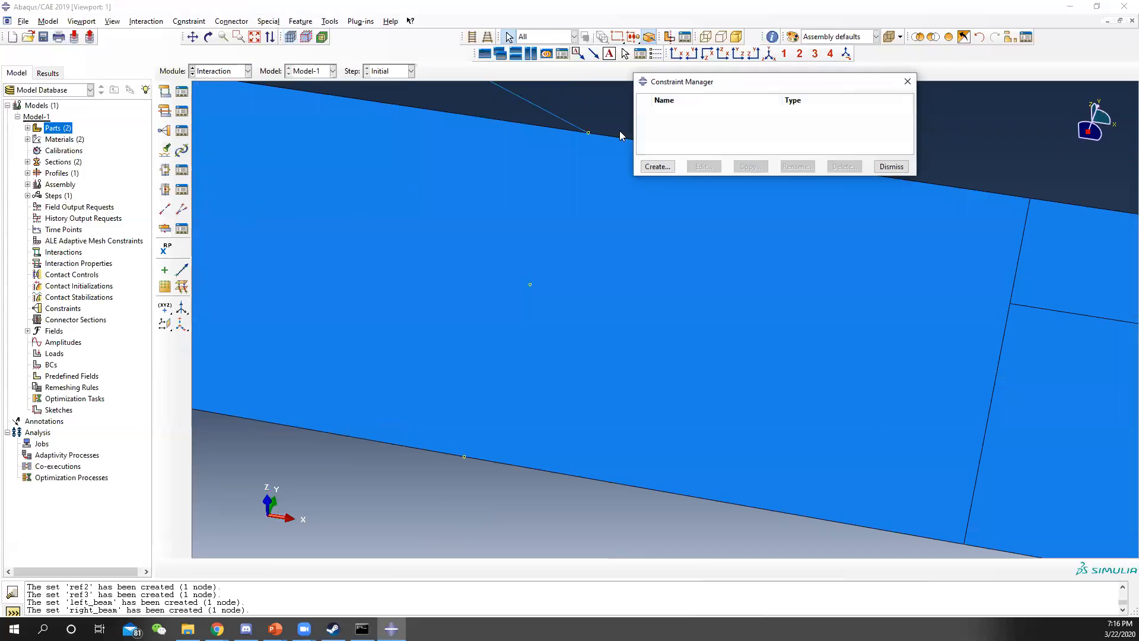
pyautogui.click(658, 166)
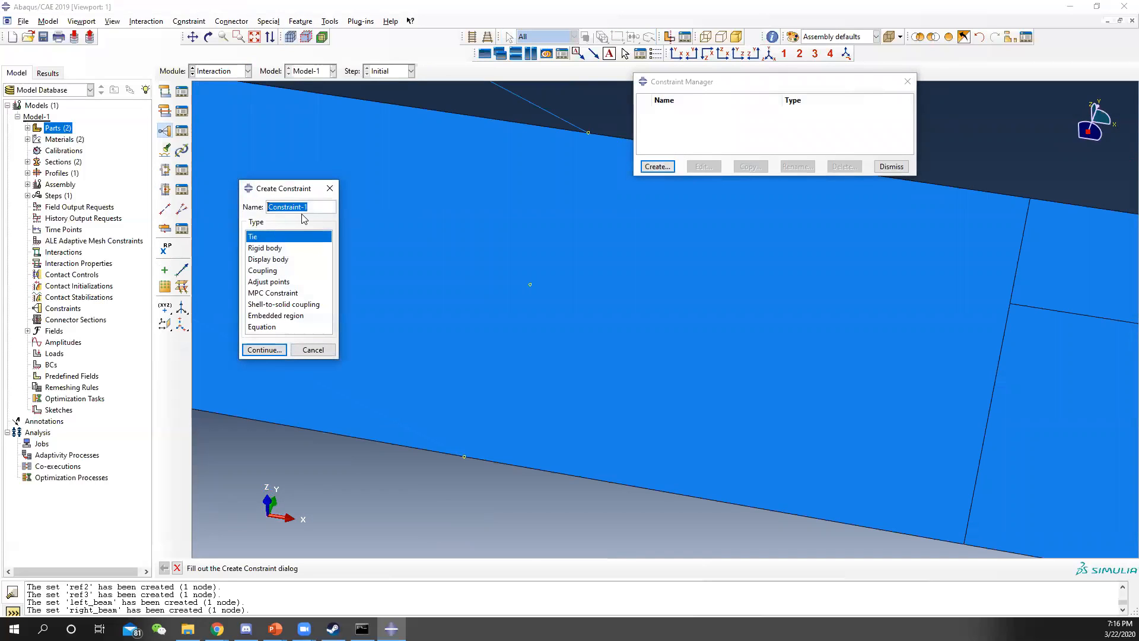
pyautogui.write('left_tie')
pyautogui.click(273, 353)
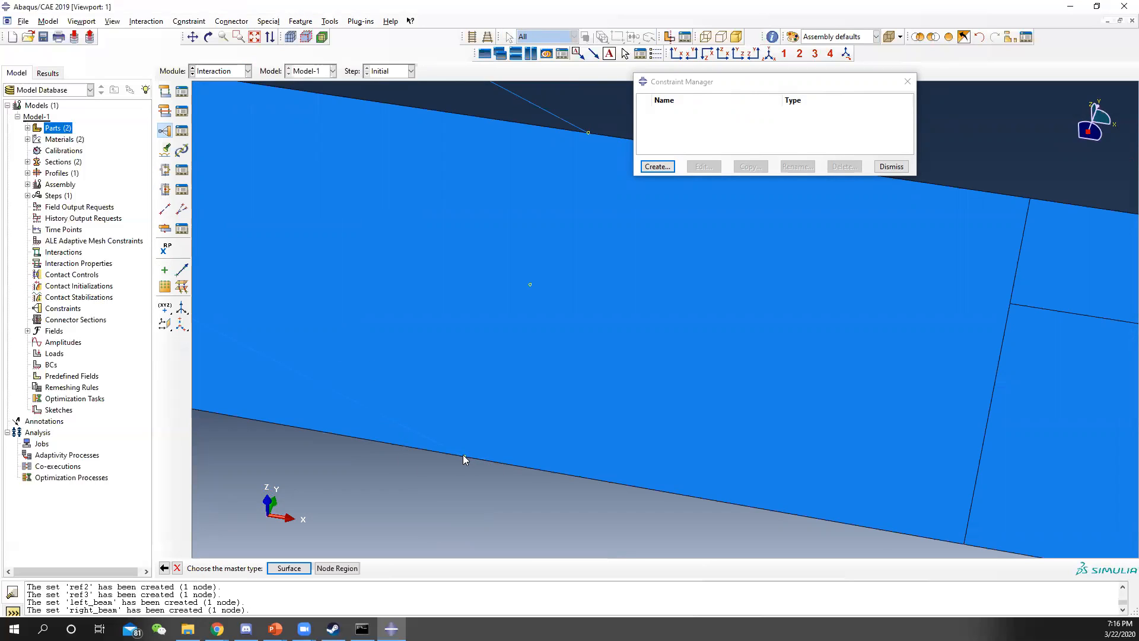
pyautogui.click(338, 569)
pyautogui.click(1048, 568)
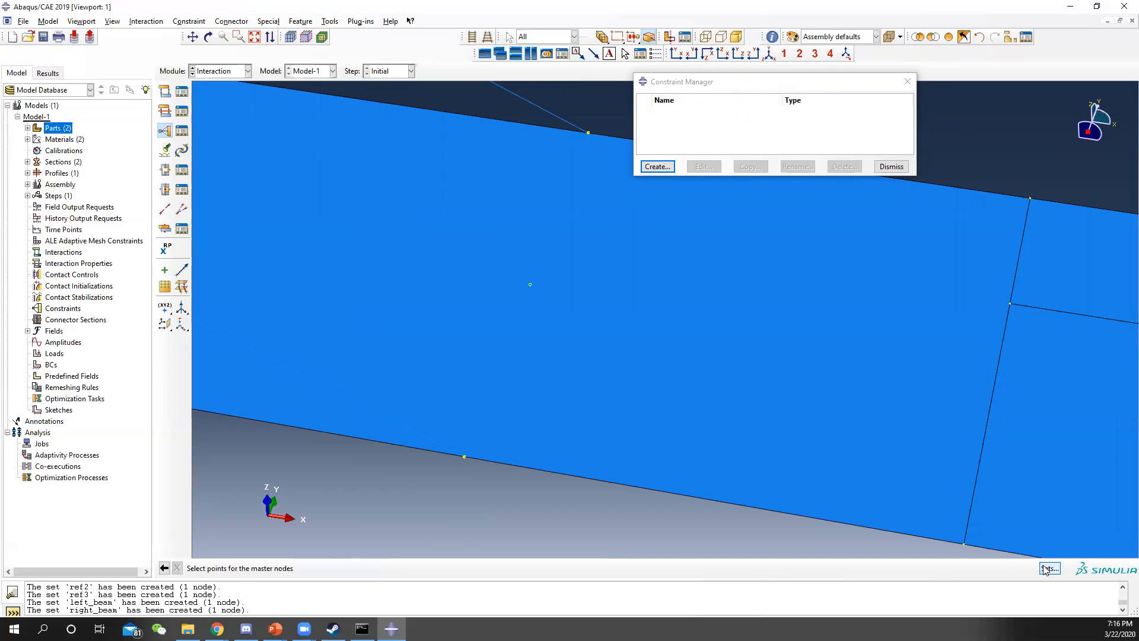
pyautogui.click(594, 324)
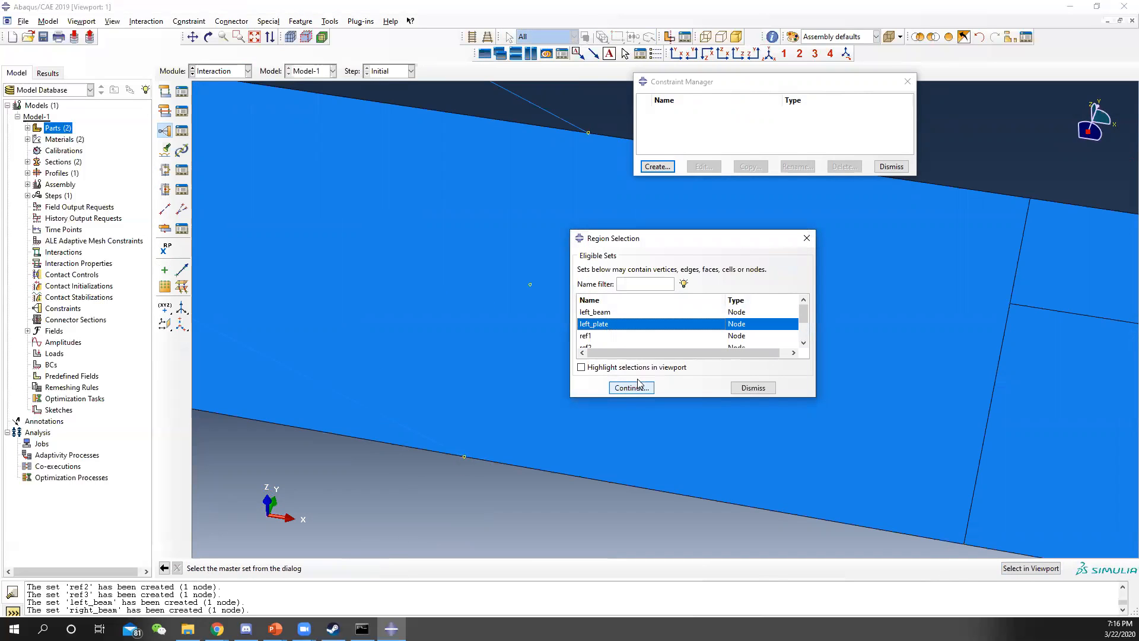
pyautogui.click(631, 387)
# Step: Assign the left_beam set as the slave node region of left_tie and confirm it without tying rotational DOFs
pyautogui.click(331, 567)
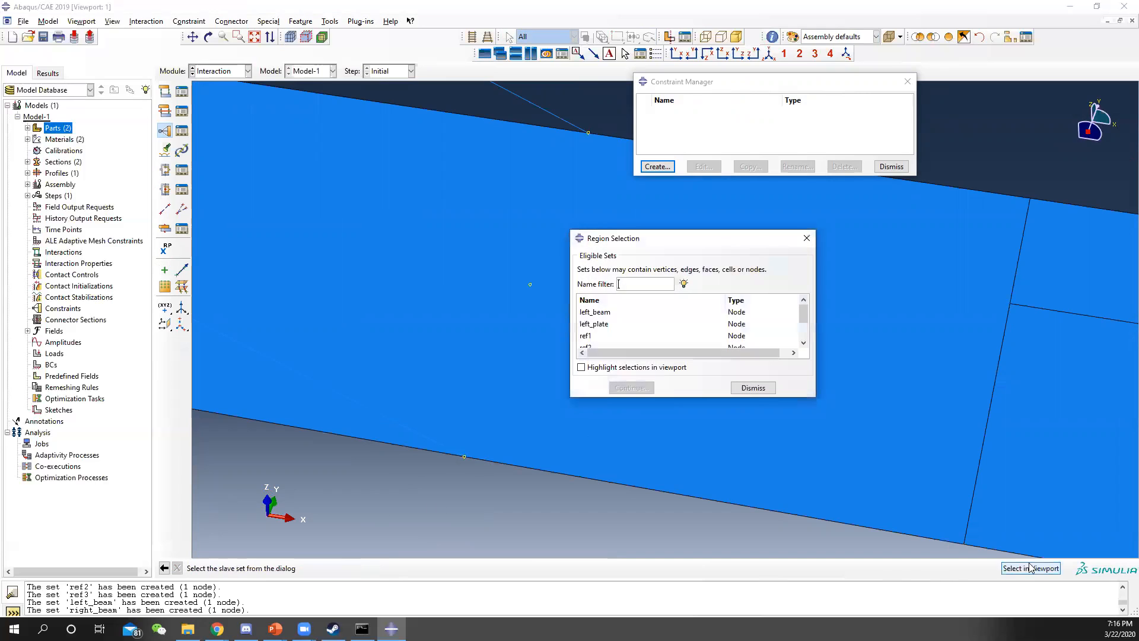
pyautogui.click(601, 314)
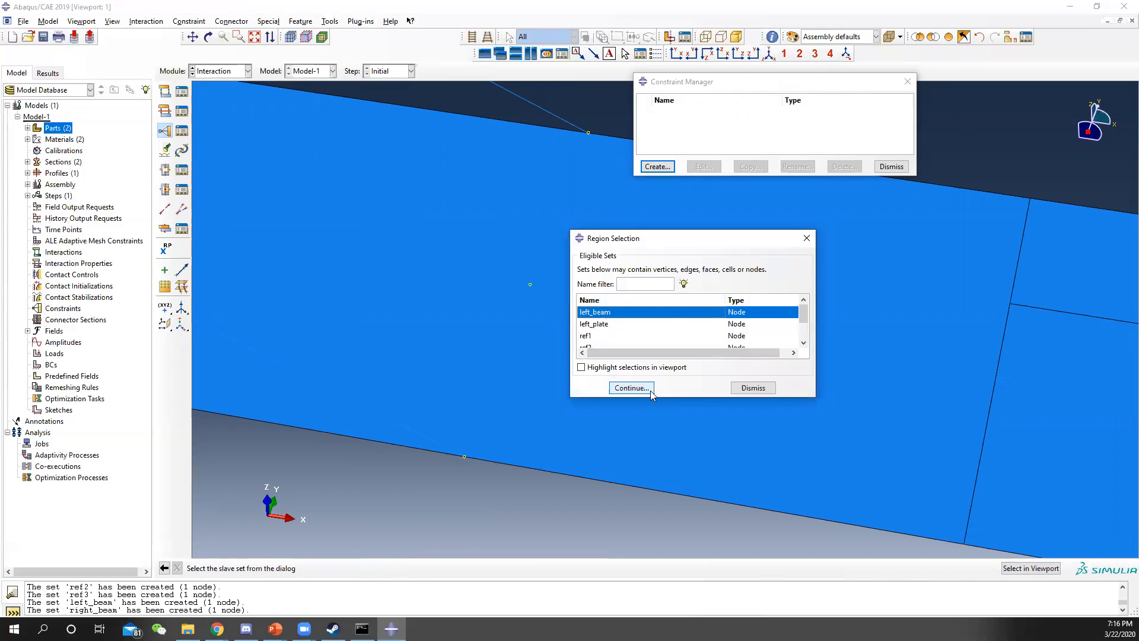
pyautogui.click(631, 388)
pyautogui.click(446, 344)
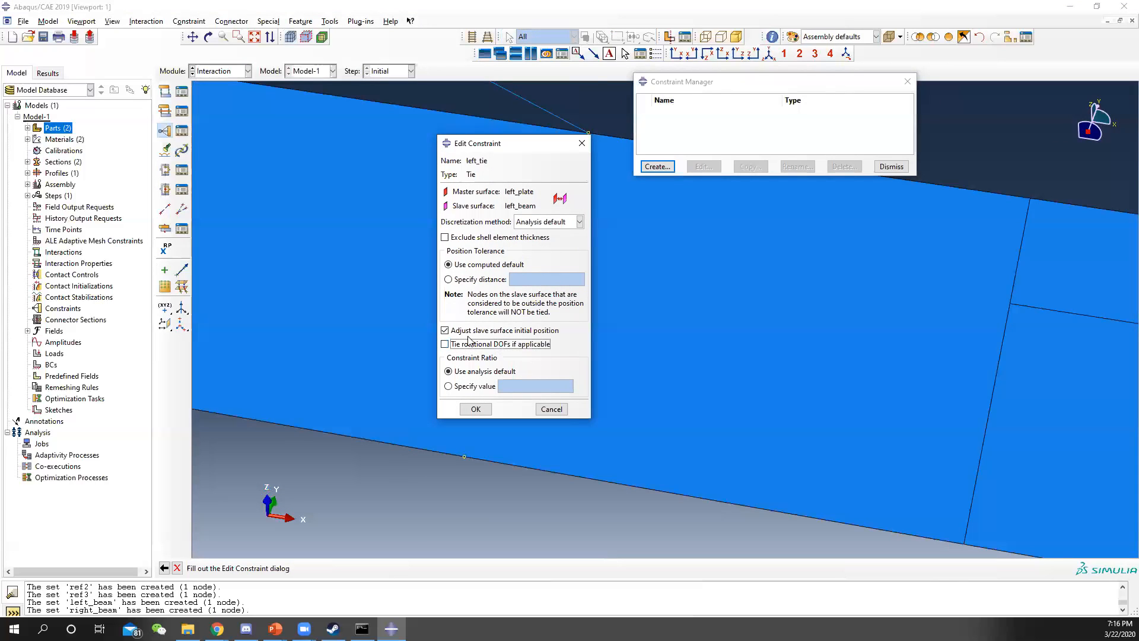
pyautogui.click(481, 407)
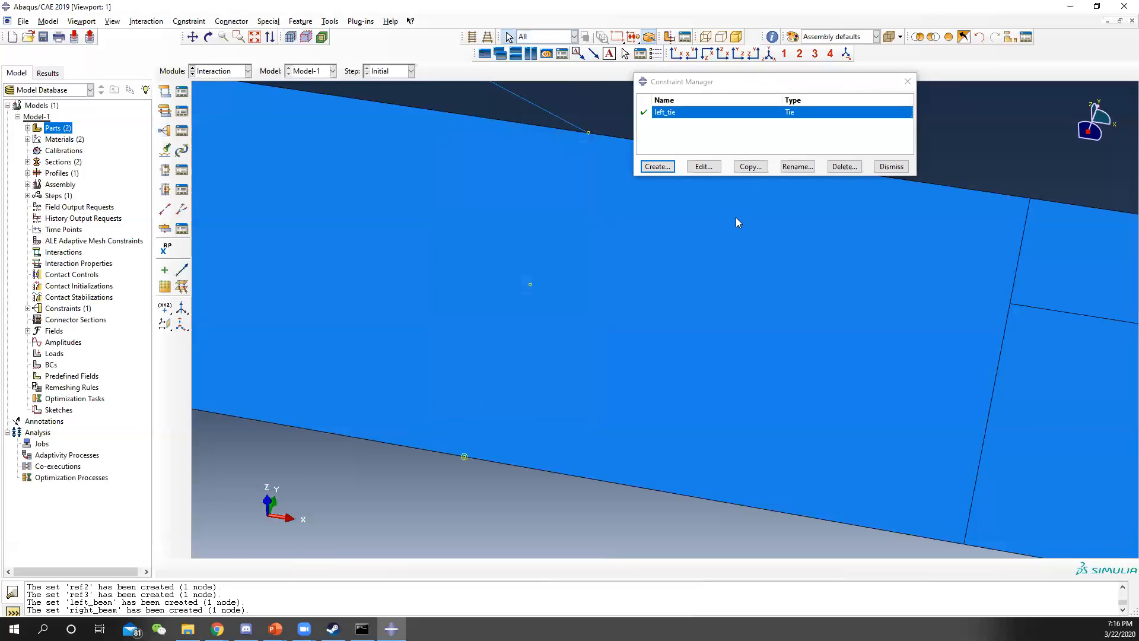
# Step: Start a second tie constraint named right_tie, using the node set right_plate as its master node region
pyautogui.click(656, 167)
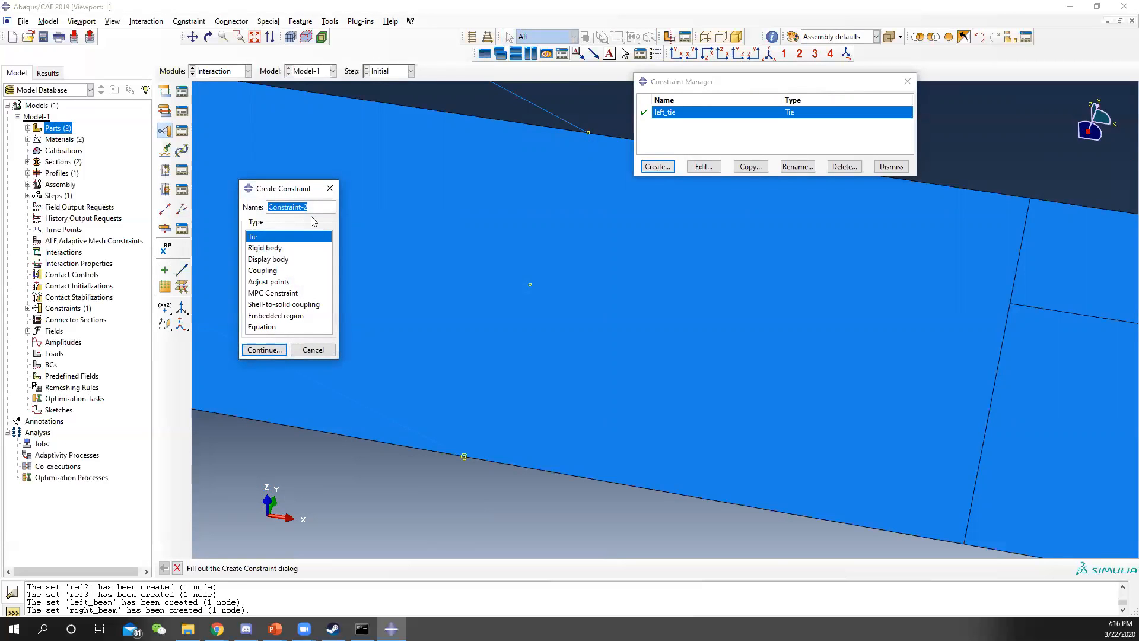
pyautogui.write('right_tie')
pyautogui.click(264, 350)
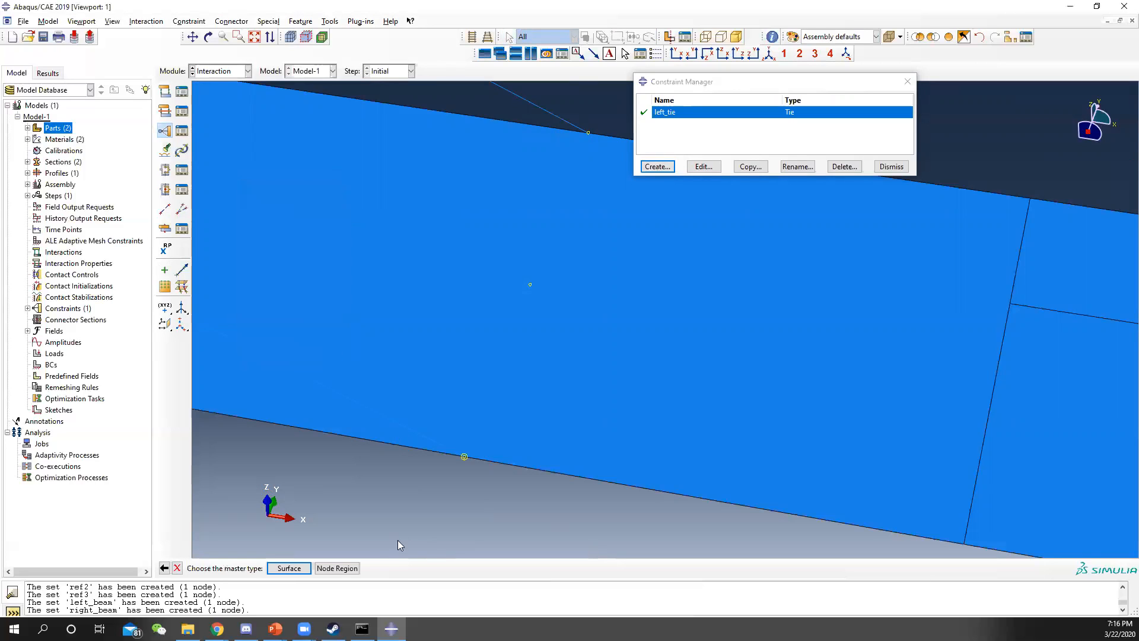
pyautogui.scroll(-3, 609, 329)
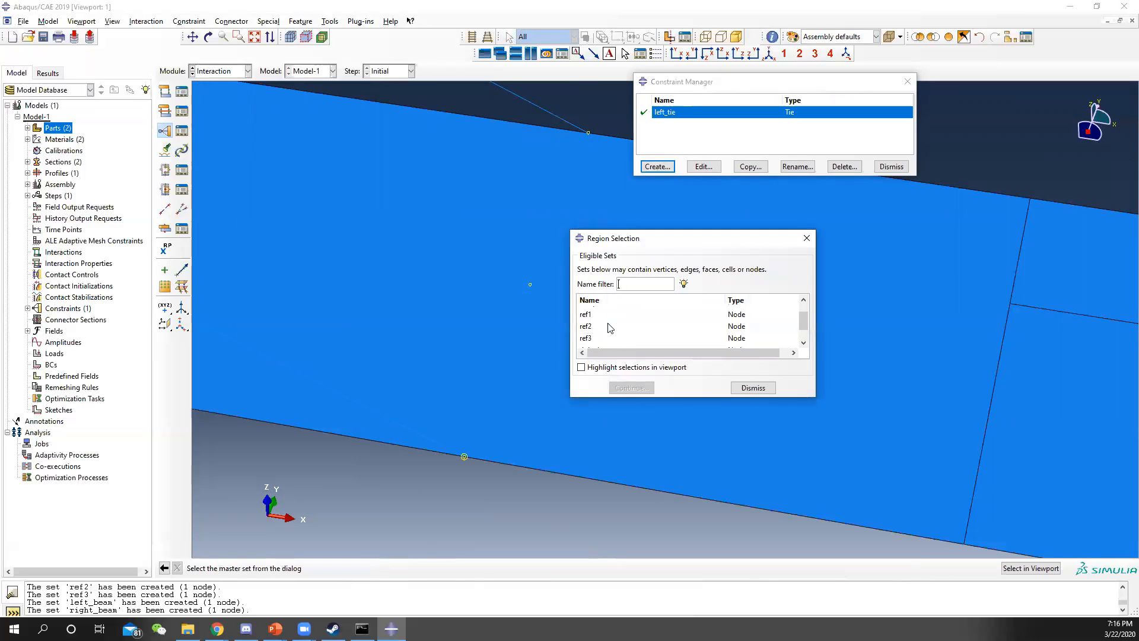
pyautogui.click(597, 341)
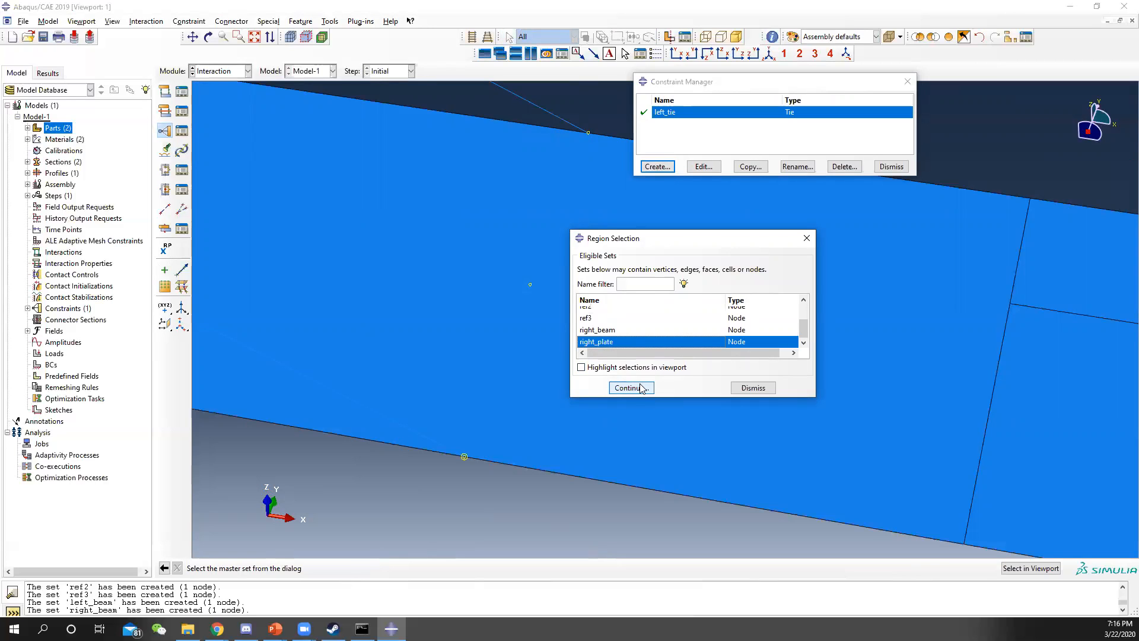
pyautogui.click(641, 388)
# Step: Assign the right_beam set as right_tie's slave node region, turn off tying of rotational DOFs, and close the constraint manager
pyautogui.click(331, 568)
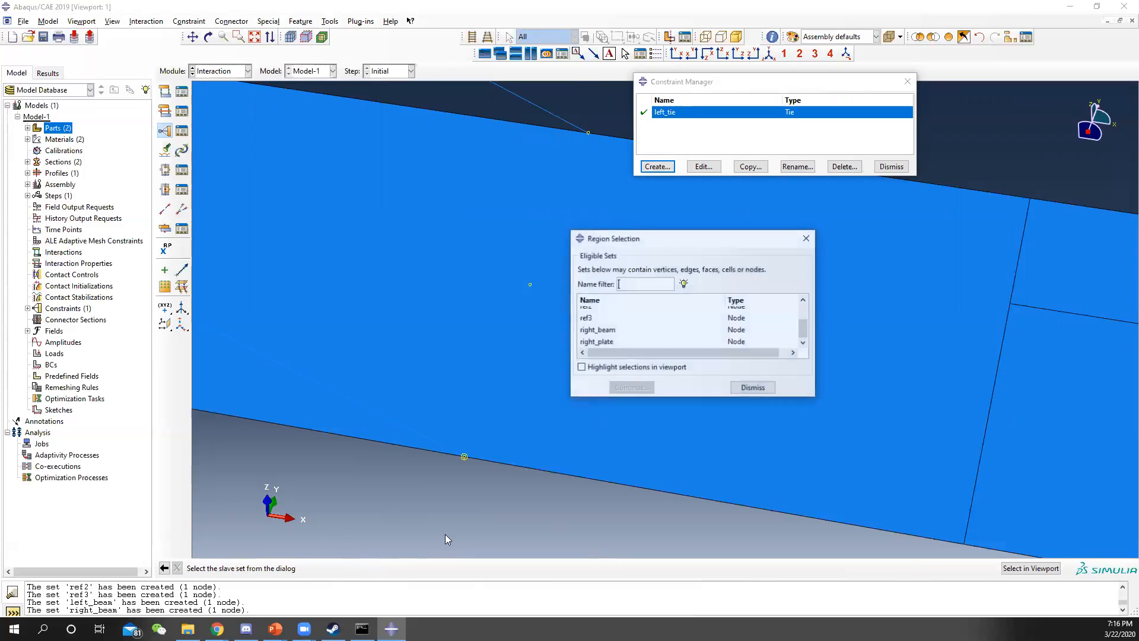
pyautogui.click(599, 330)
pyautogui.click(631, 388)
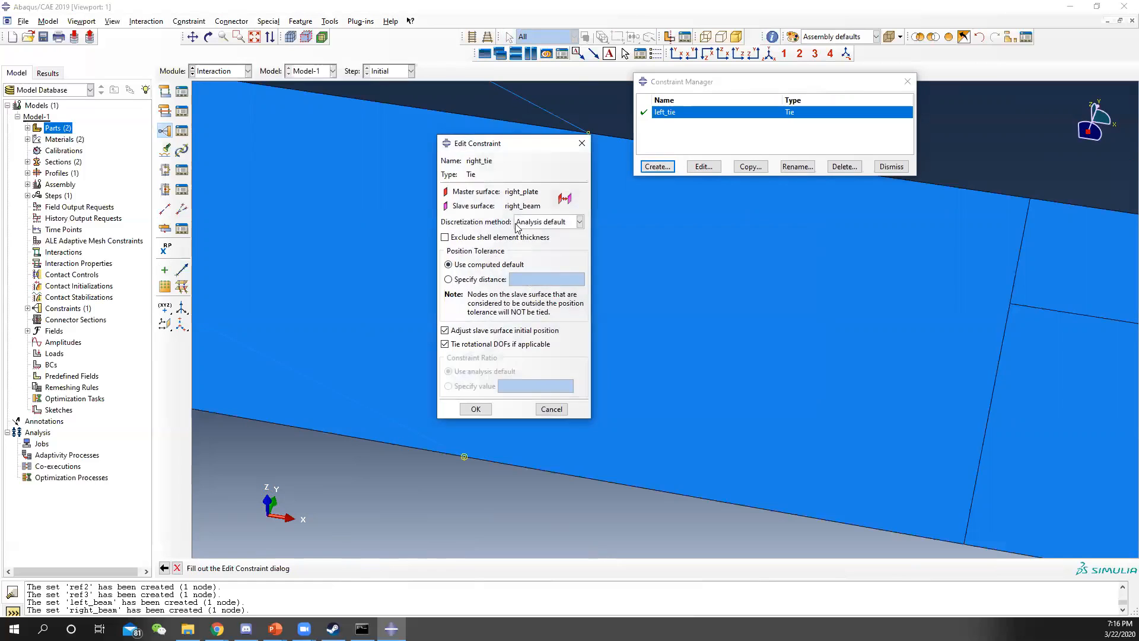
pyautogui.click(454, 345)
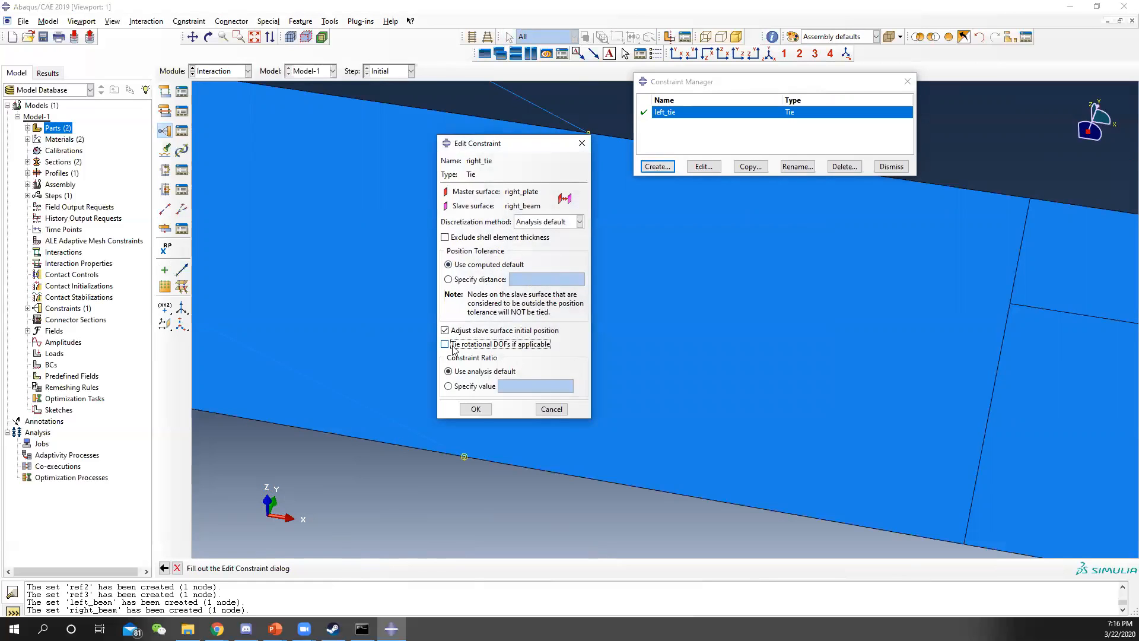
pyautogui.click(478, 409)
pyautogui.click(907, 82)
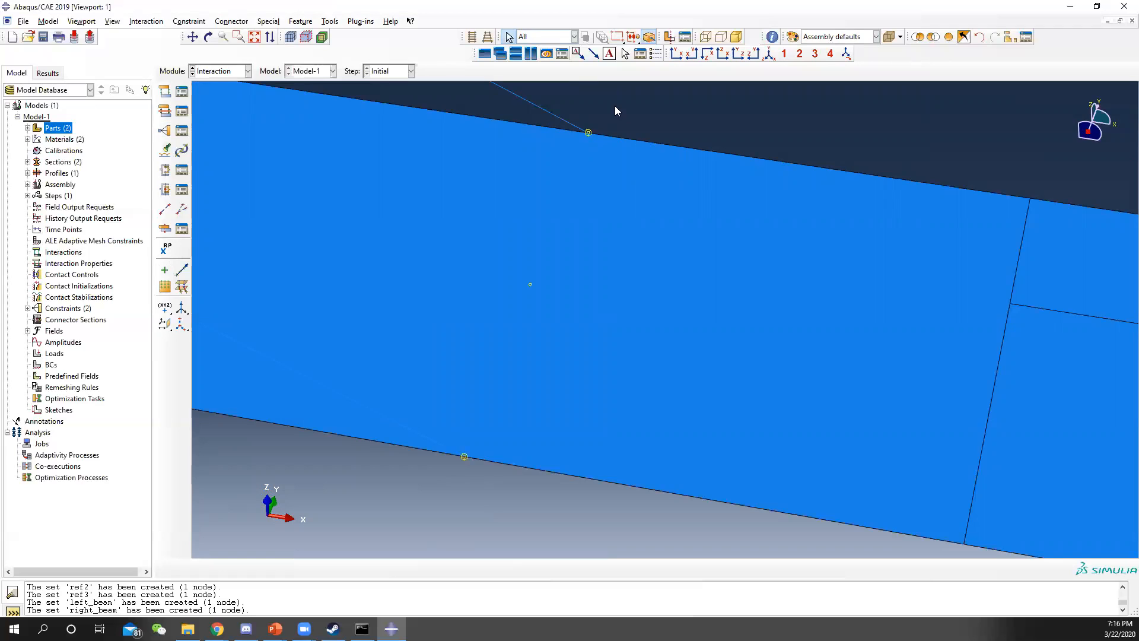
# Step: Switch to the Step module and open the step manager
pyautogui.scroll(-3, 590, 136)
pyautogui.scroll(-2, 609, 202)
pyautogui.keyDown('ctrl'); pyautogui.keyDown('alt'); pyautogui.moveTo(610, 220); pyautogui.dragTo(590, 261); pyautogui.keyUp('alt'); pyautogui.keyUp('ctrl')
pyautogui.click(211, 71)
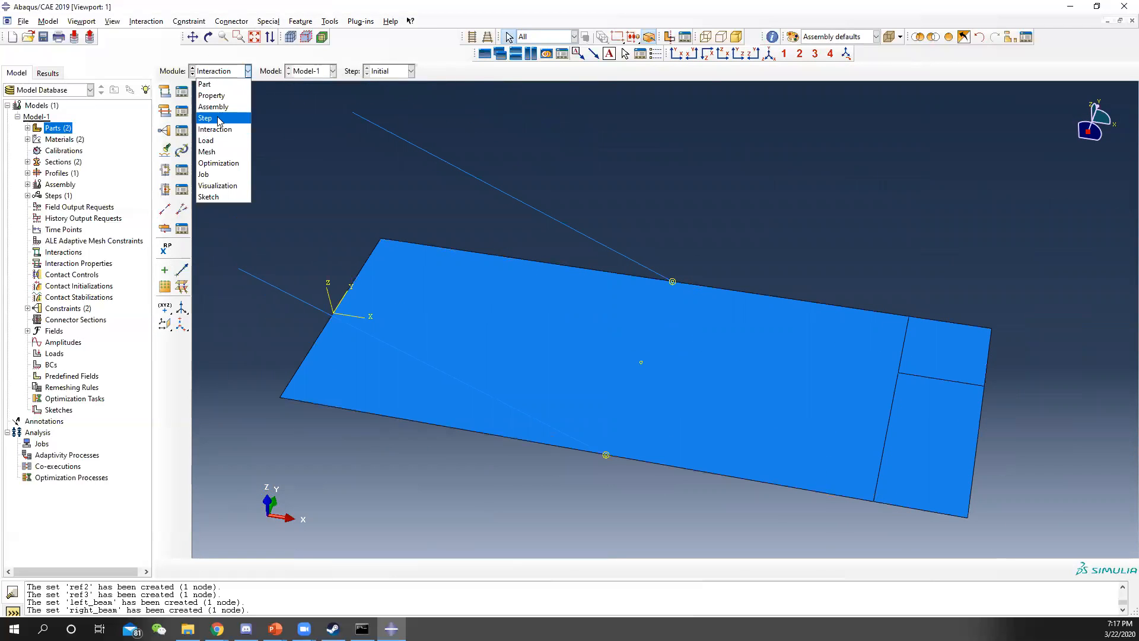
pyautogui.click(215, 111)
pyautogui.click(181, 91)
# Step: Create a Static, General step named Loading after the Initial step, keeping the default settings
pyautogui.click(146, 261)
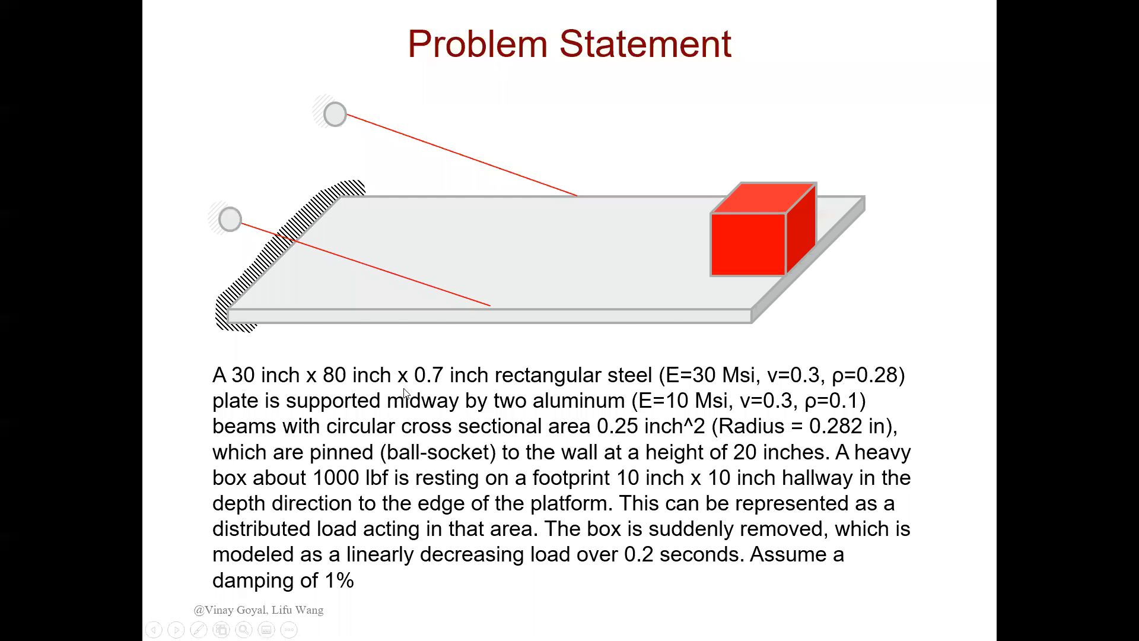
pyautogui.click(448, 398)
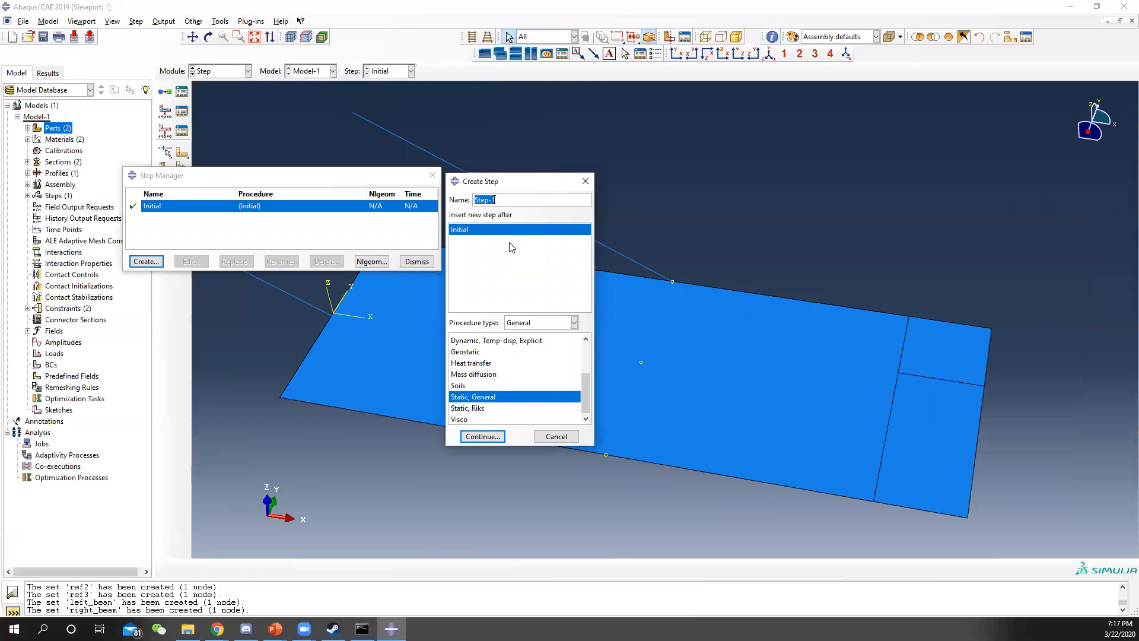
pyautogui.write('Loading')
pyautogui.click(483, 437)
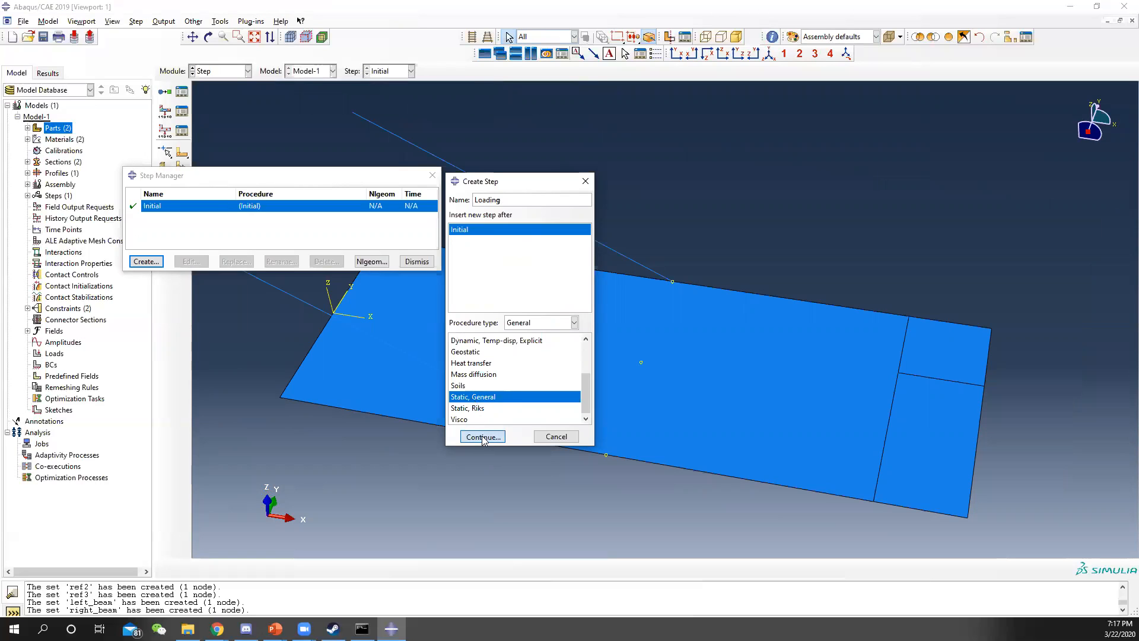
pyautogui.click(688, 475)
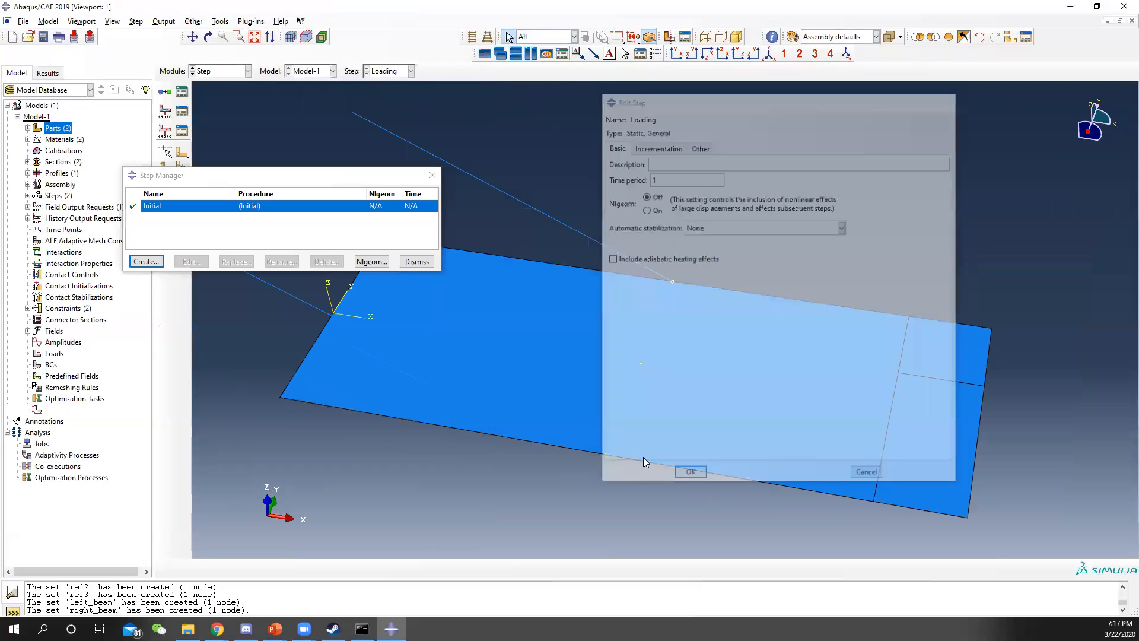
# Step: Start a Dynamic, Implicit step named Unloading_t after Loading, with a time period of 10
pyautogui.click(144, 262)
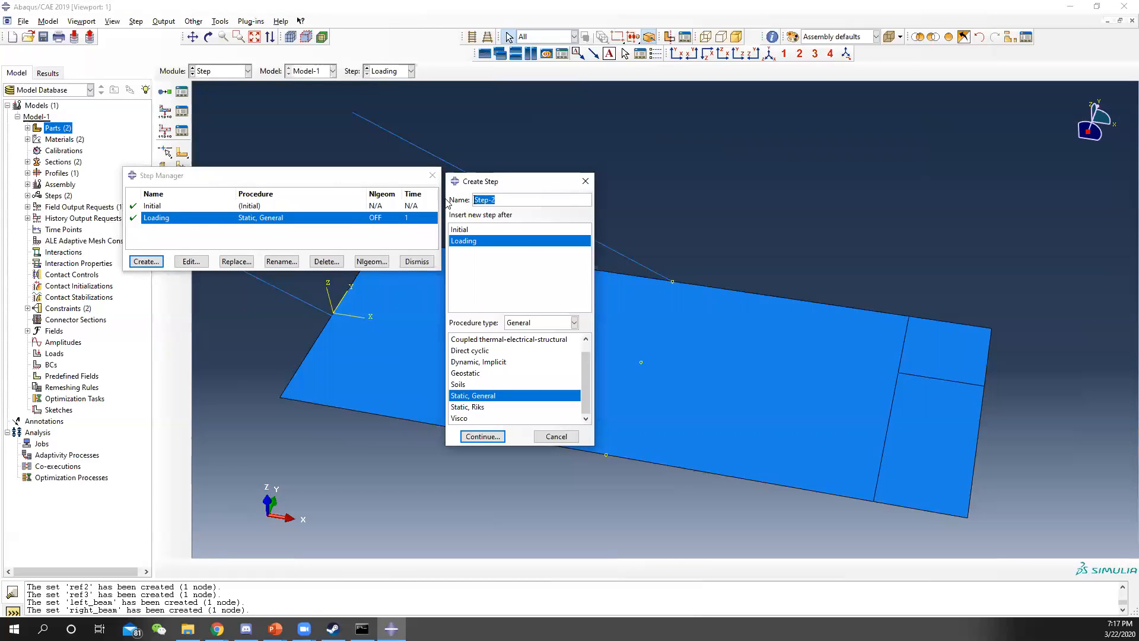
pyautogui.write('Unloading_t')
pyautogui.click(482, 362)
pyautogui.click(482, 436)
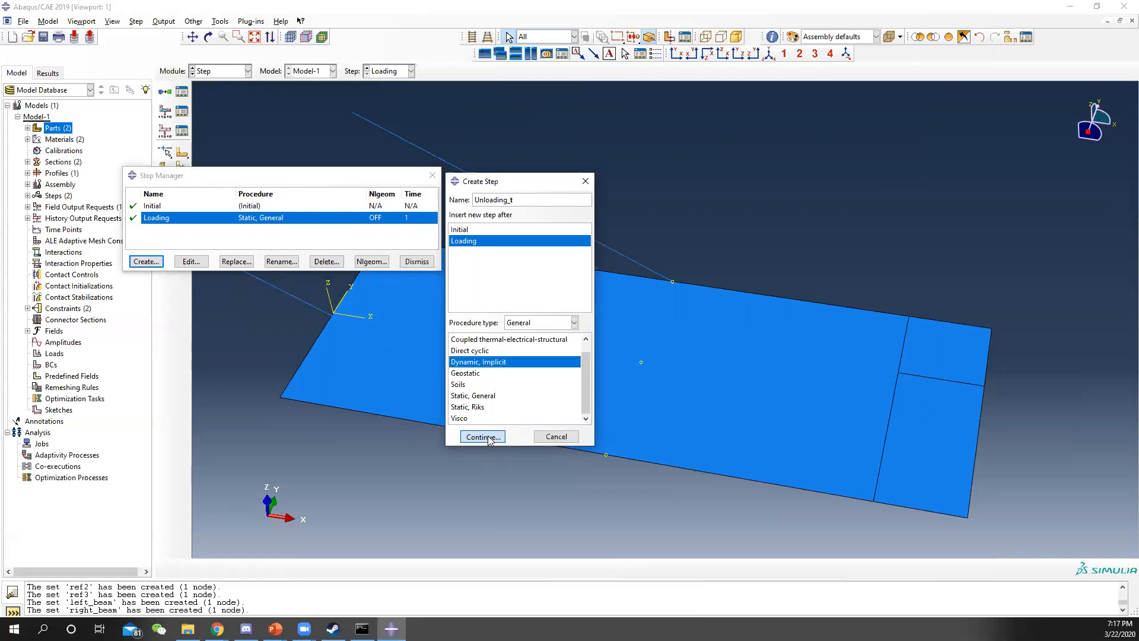
pyautogui.moveTo(613, 172); pyautogui.dragTo(614, 177)
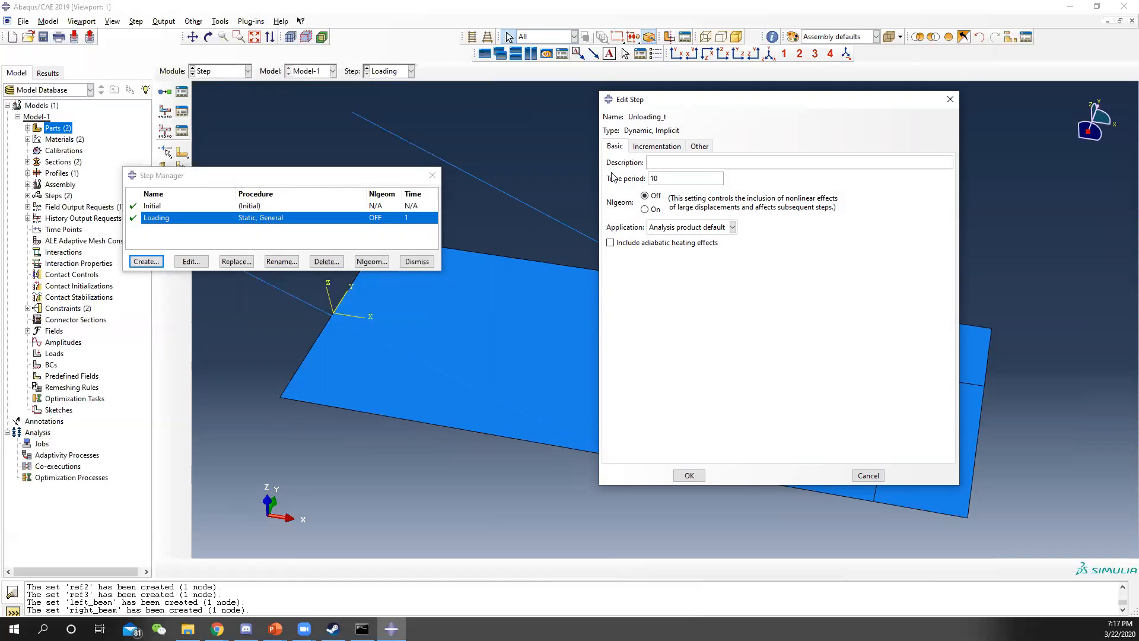
# Step: Change the unloading step to fixed incrementation with an increment size of 0.1
pyautogui.click(667, 150)
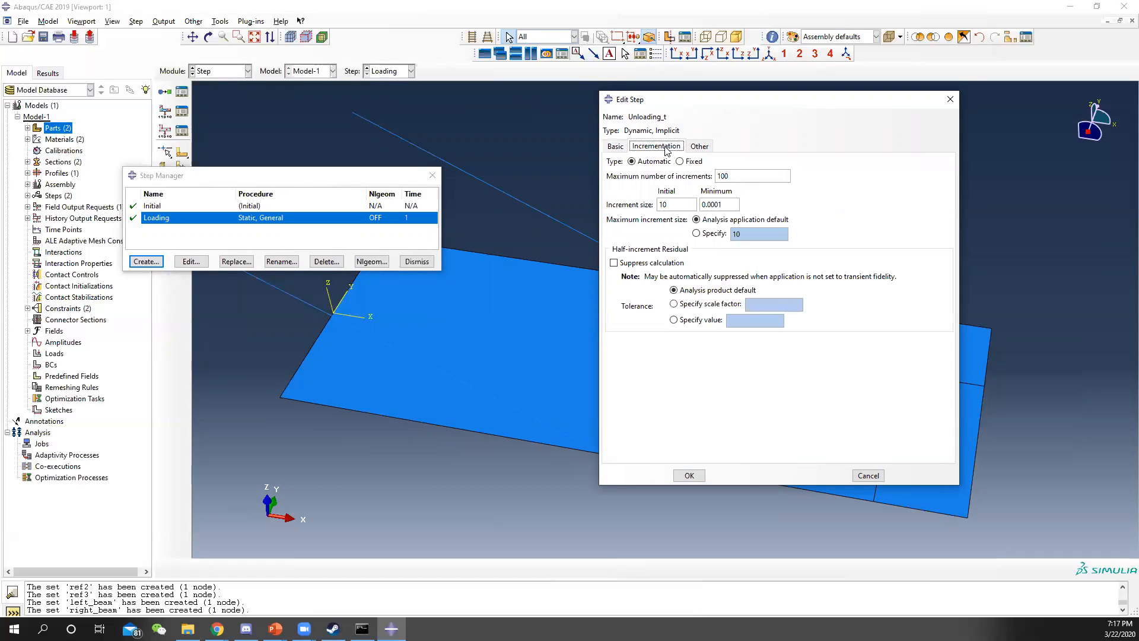
pyautogui.moveTo(731, 177); pyautogui.dragTo(699, 171)
pyautogui.click(687, 163)
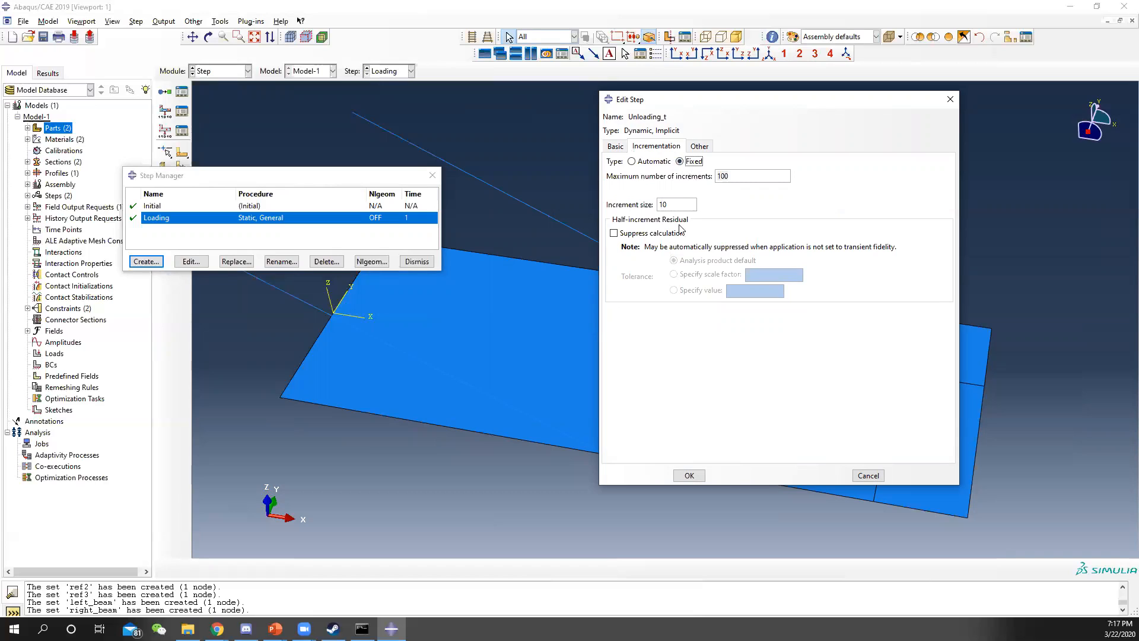
pyautogui.click(615, 146)
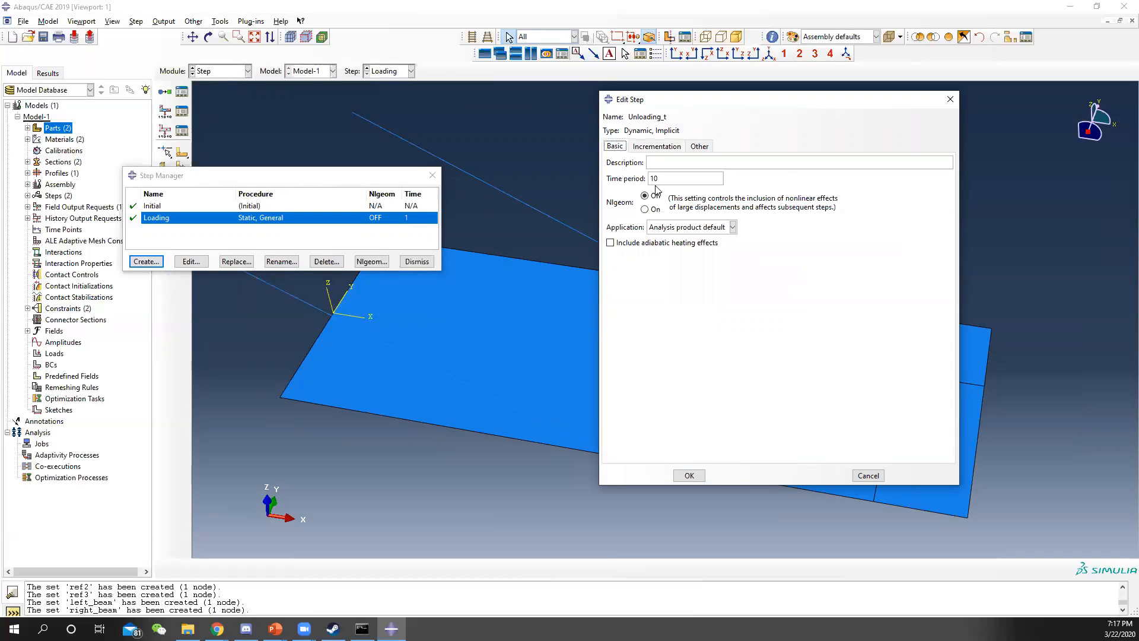
pyautogui.click(657, 146)
pyautogui.moveTo(752, 179); pyautogui.dragTo(638, 203)
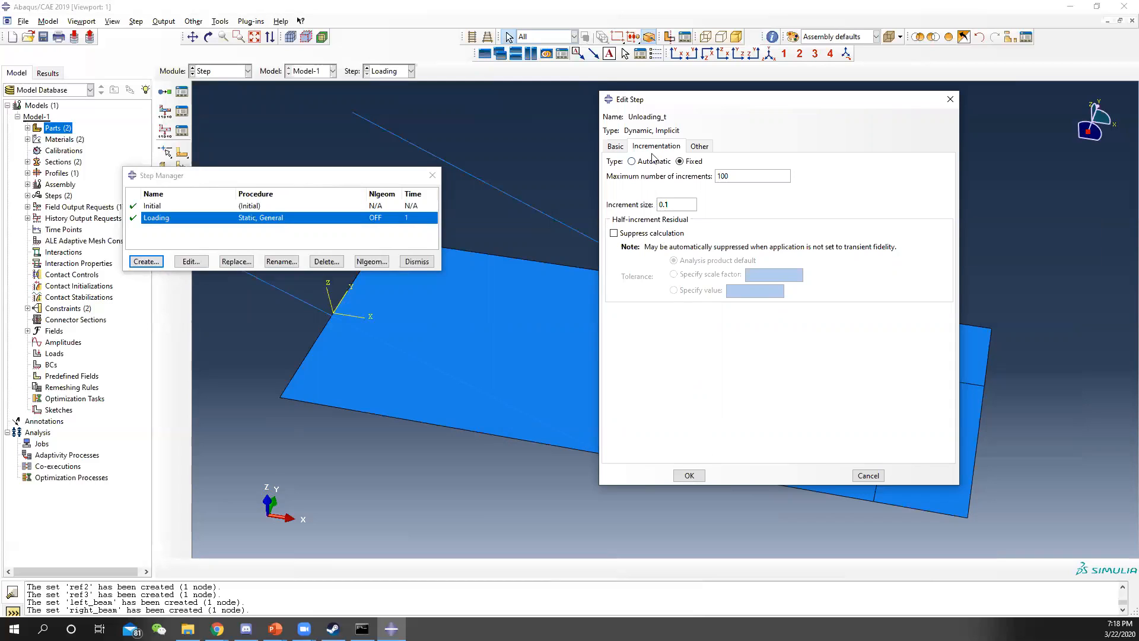
# Step: Set the unloading step's time period to 20 and its increment size to 0.2, then confirm the step
pyautogui.click(615, 147)
pyautogui.doubleClick(653, 178)
pyautogui.write('20')
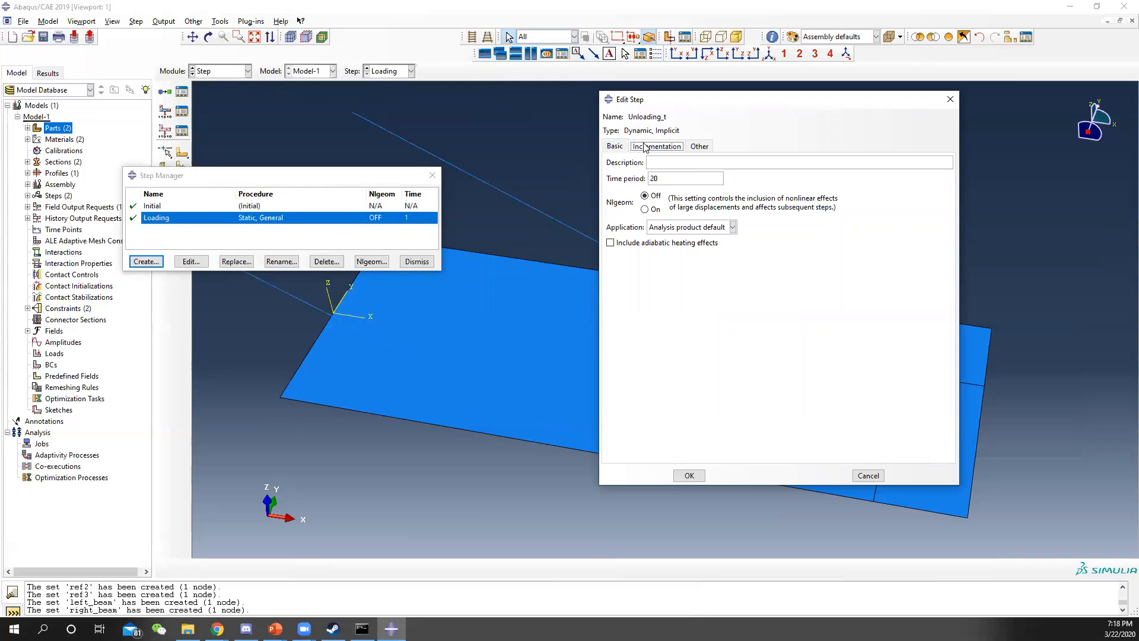
pyautogui.click(656, 146)
pyautogui.moveTo(669, 204); pyautogui.dragTo(620, 203)
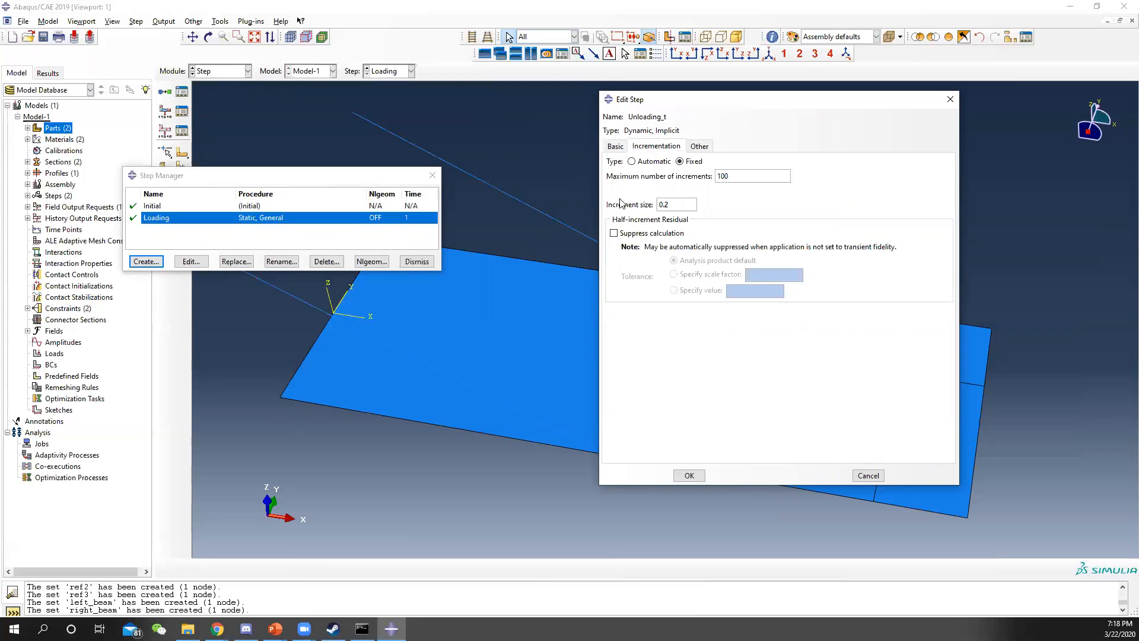
pyautogui.click(688, 476)
# Step: Rename the Loading step to Loading_t and close the step manager
pyautogui.click(176, 218)
pyautogui.click(288, 261)
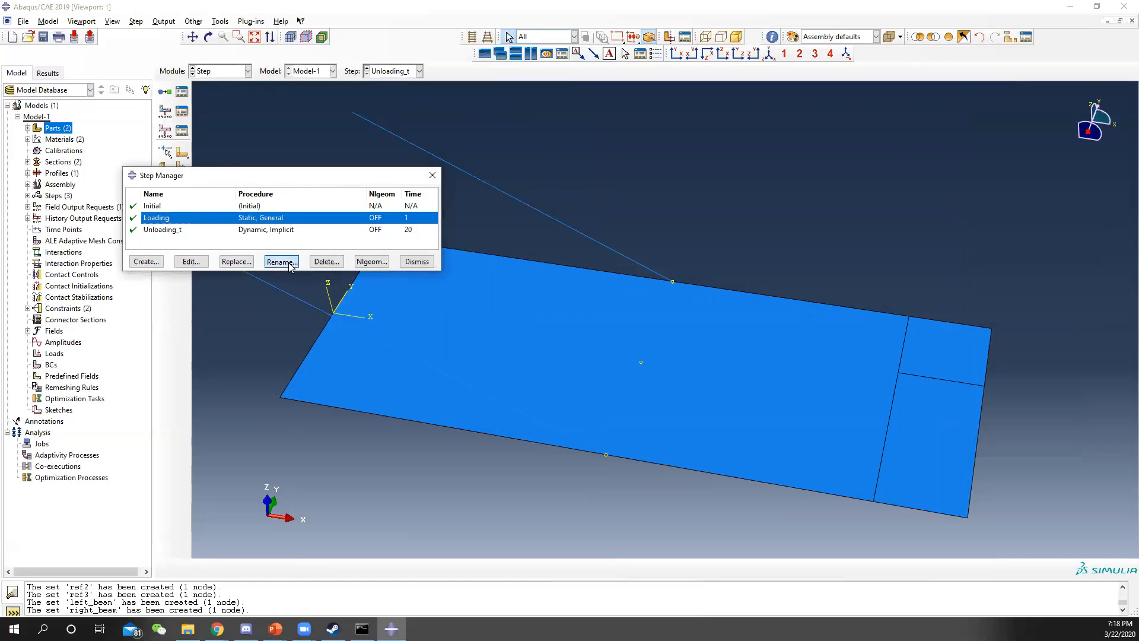
pyautogui.click(373, 304)
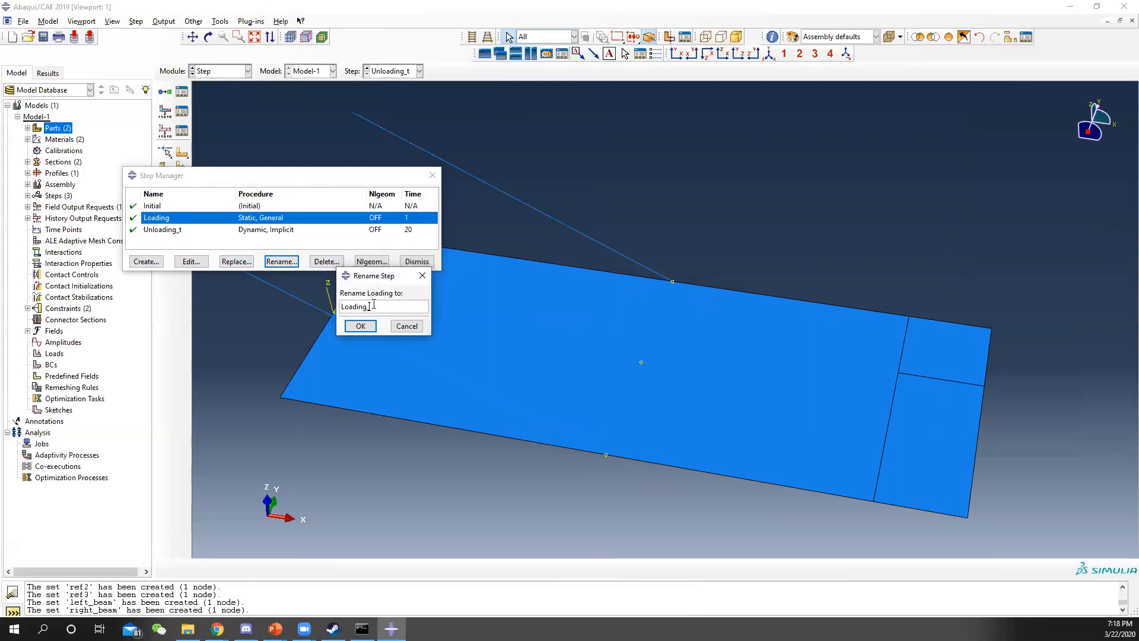
pyautogui.click(361, 326)
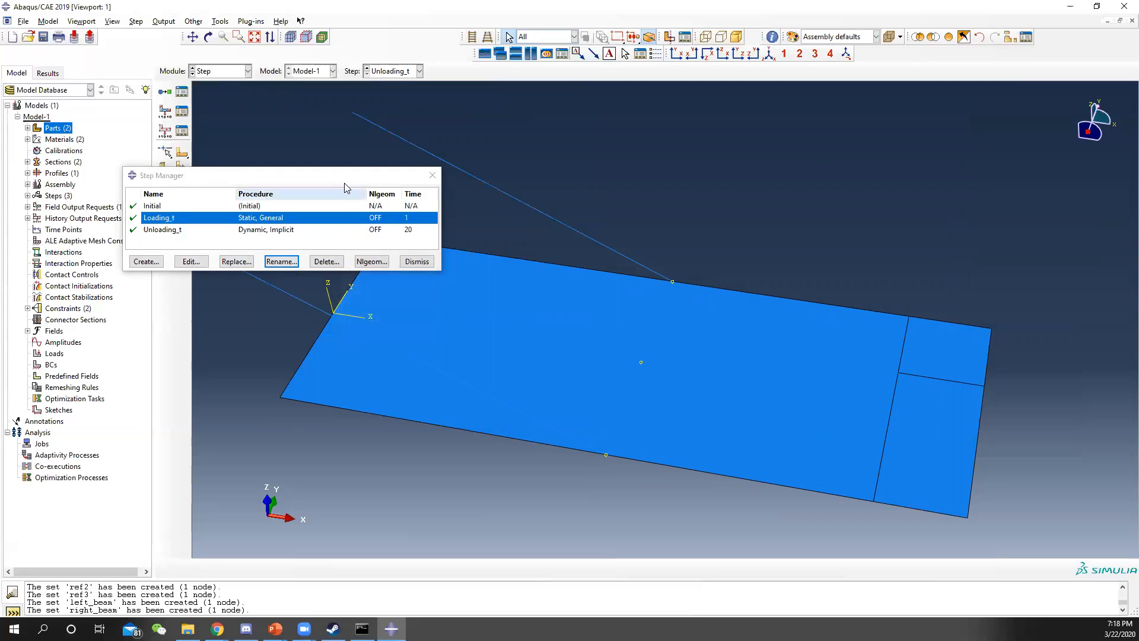
pyautogui.click(432, 176)
# Step: Open the F-Output-1 field output request for editing and clear its preselected stress, strain, displacement, force and contact variables
pyautogui.click(182, 112)
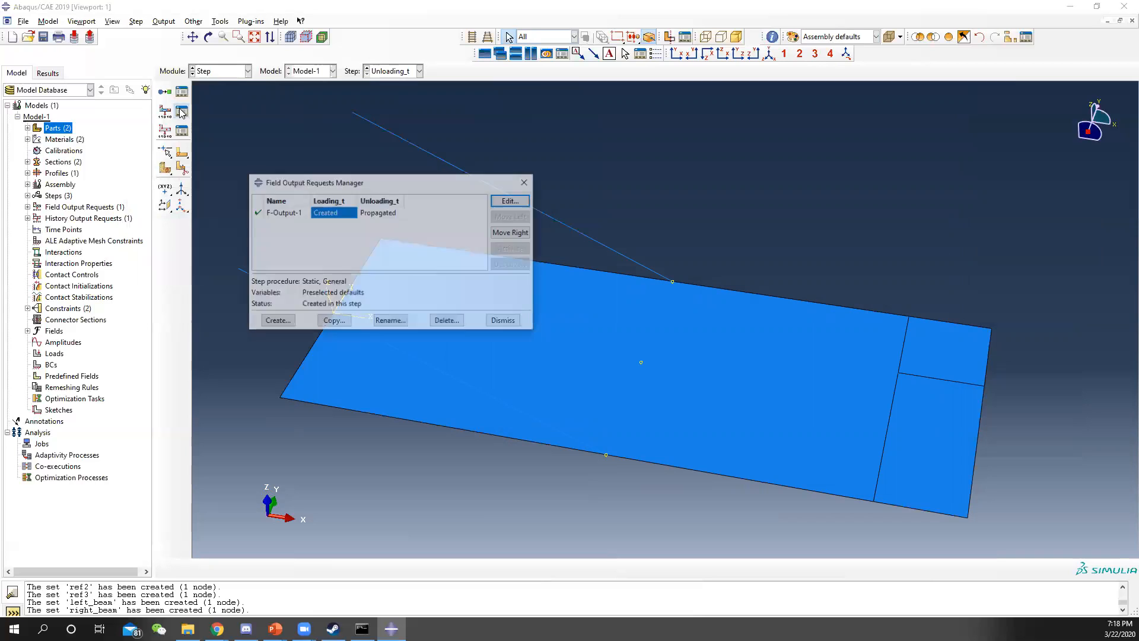
pyautogui.click(512, 201)
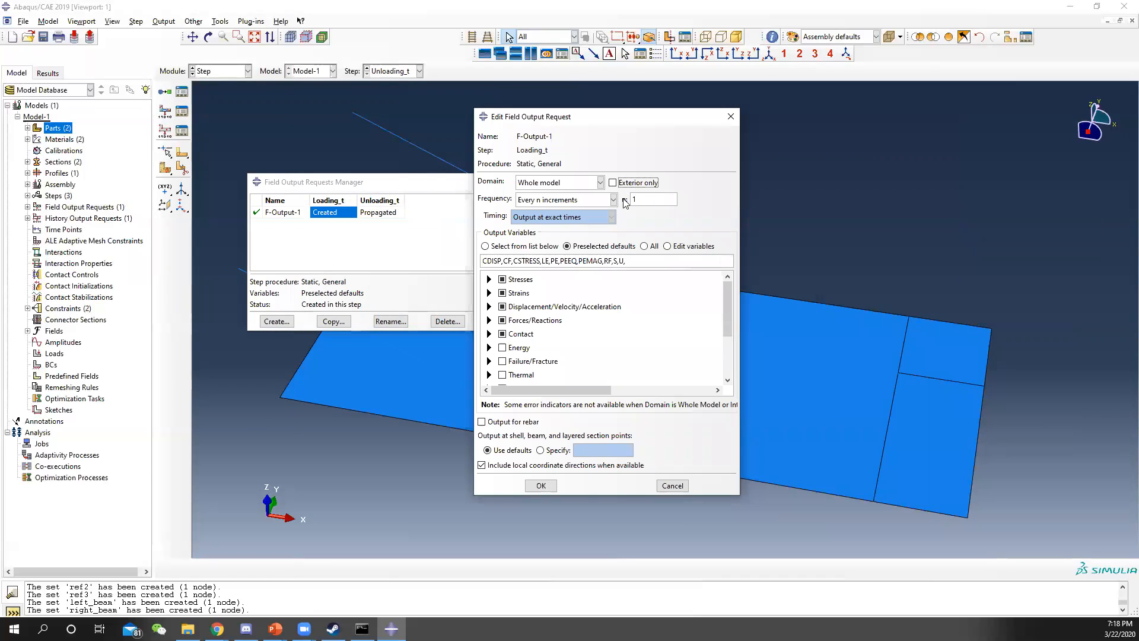
pyautogui.click(501, 278)
pyautogui.click(501, 292)
pyautogui.click(502, 306)
pyautogui.click(502, 320)
pyautogui.click(502, 334)
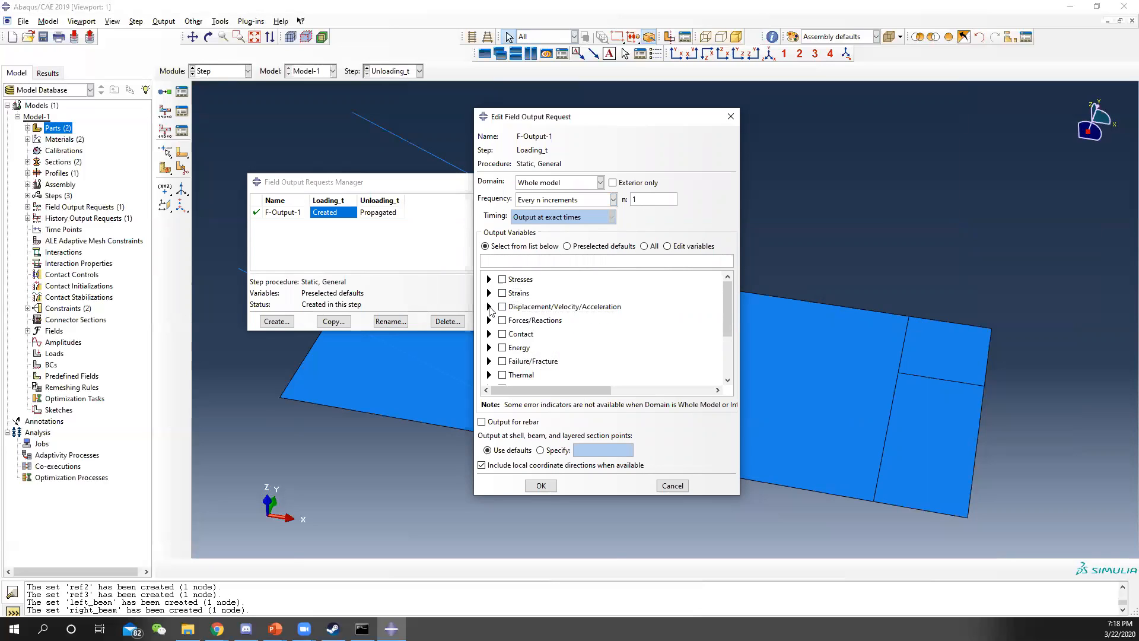
# Step: Request translations and rotations (U) and Mises equivalent stress (MISES) as field output, and confirm the request
pyautogui.click(489, 306)
pyautogui.click(515, 317)
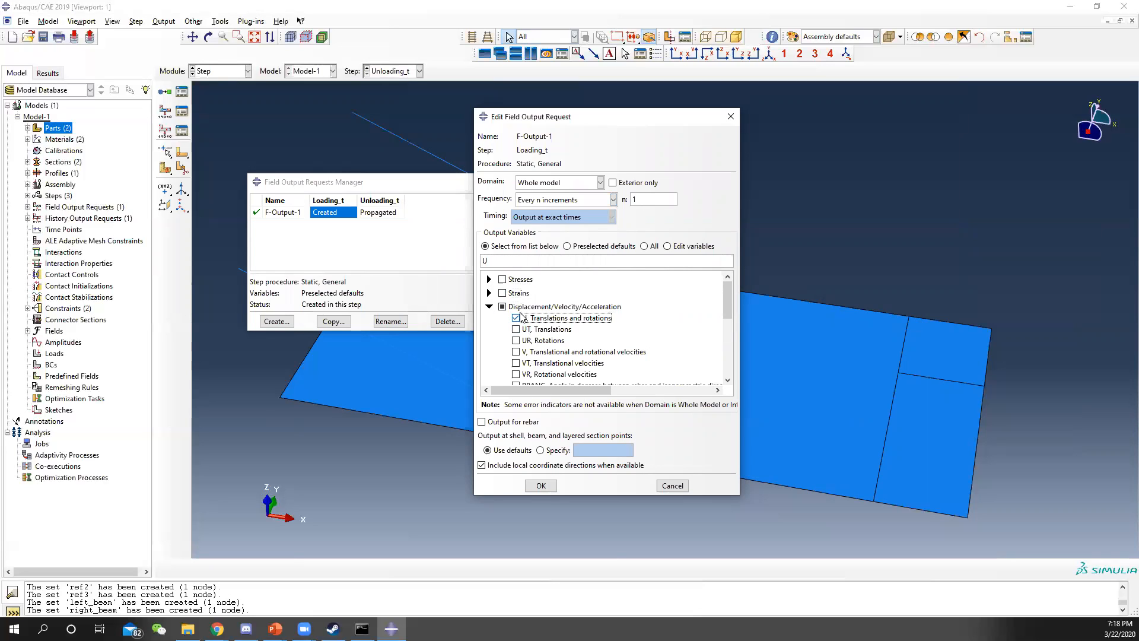
pyautogui.click(489, 279)
pyautogui.click(516, 301)
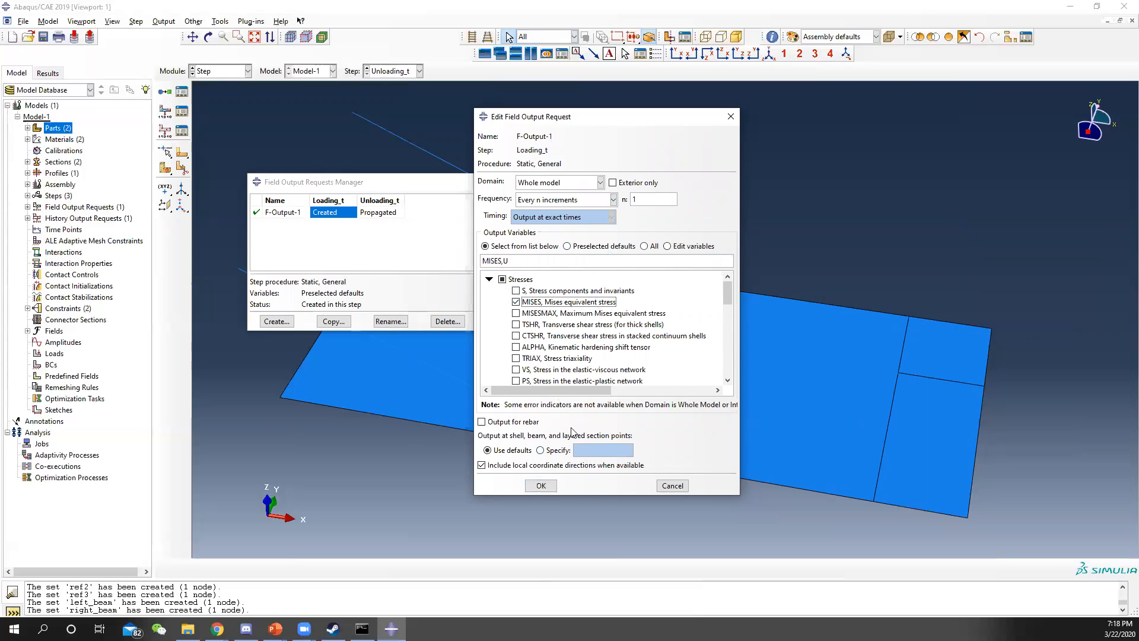
pyautogui.click(541, 485)
pyautogui.click(382, 215)
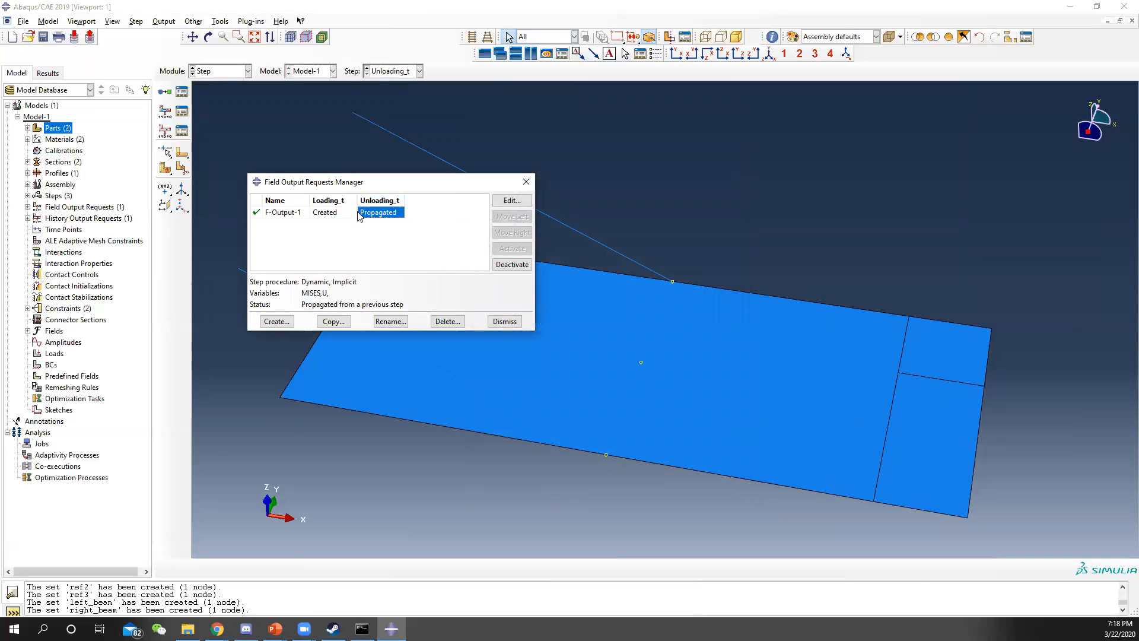
pyautogui.click(339, 215)
pyautogui.click(277, 322)
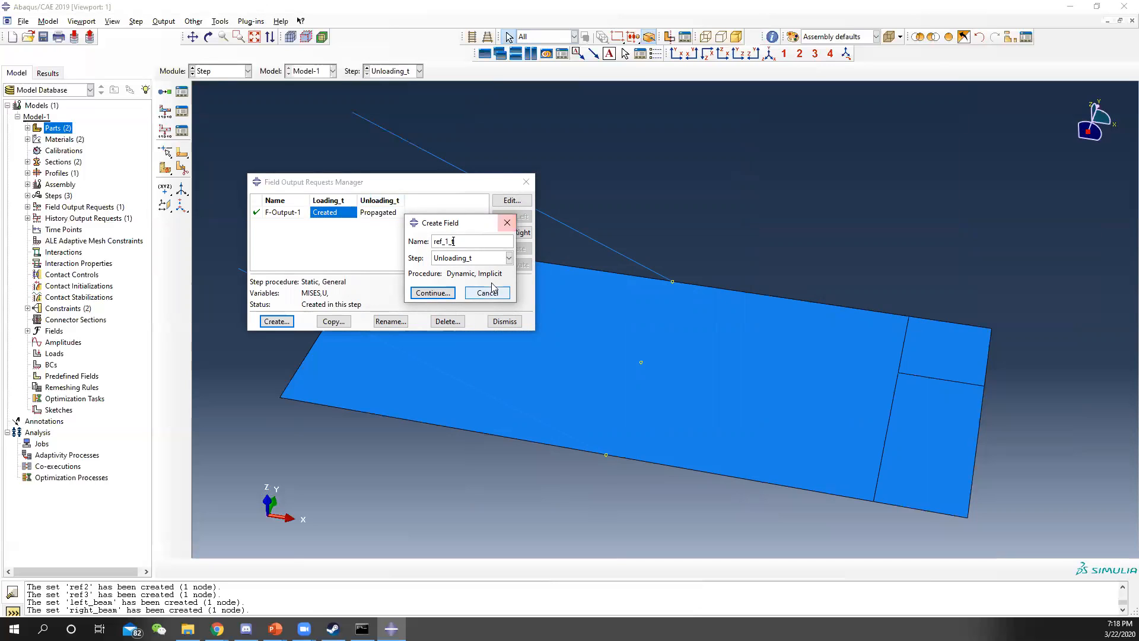
pyautogui.click(469, 259)
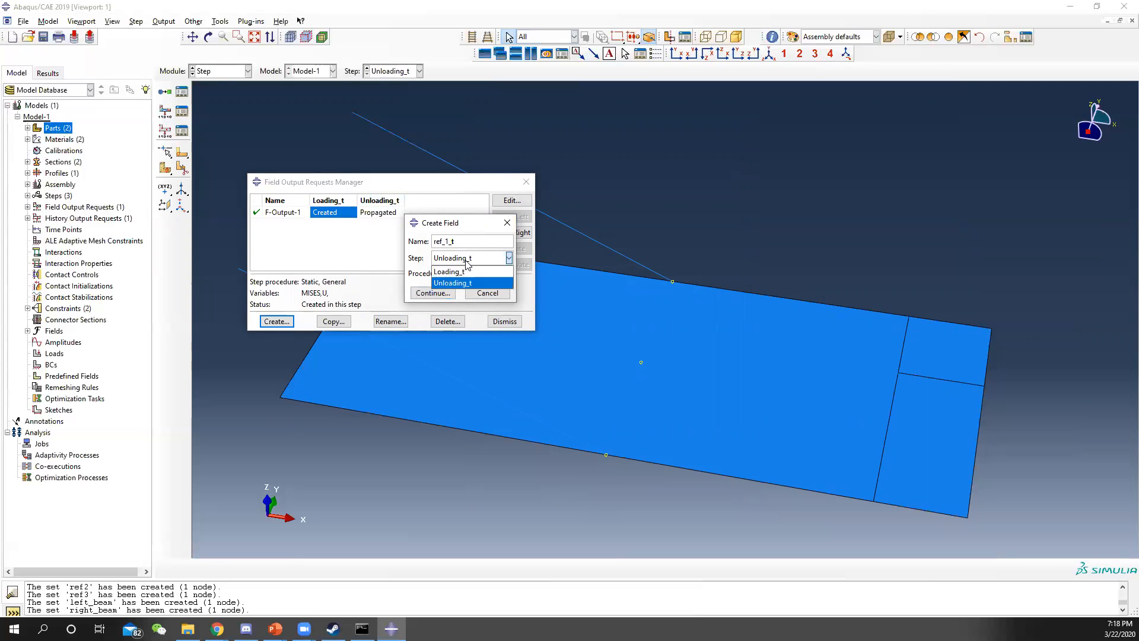
pyautogui.click(467, 283)
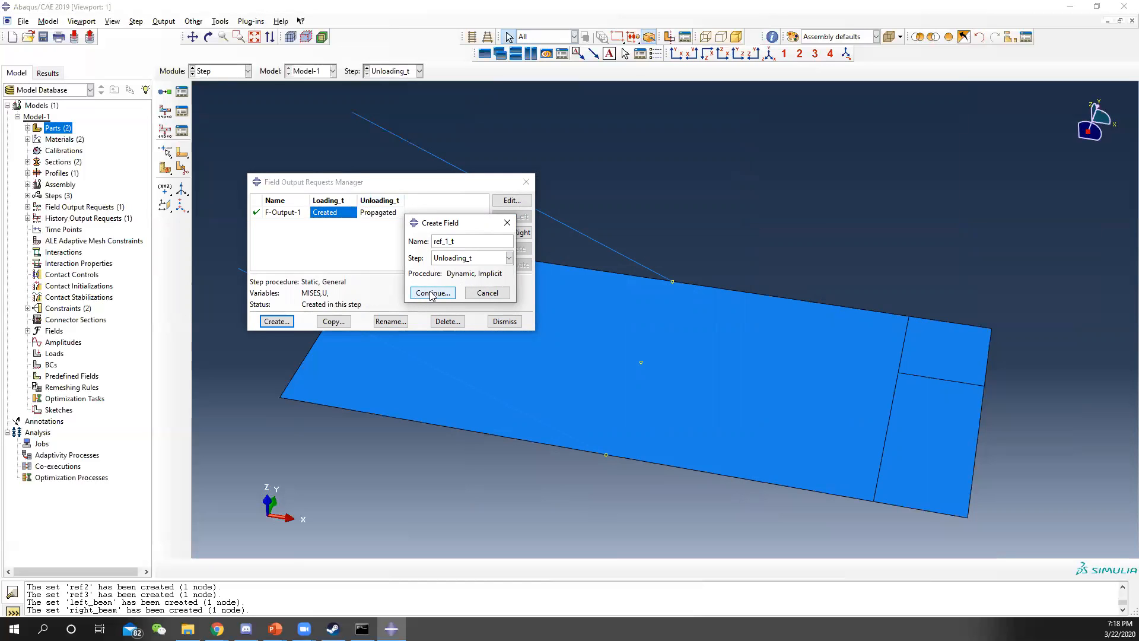
pyautogui.click(431, 293)
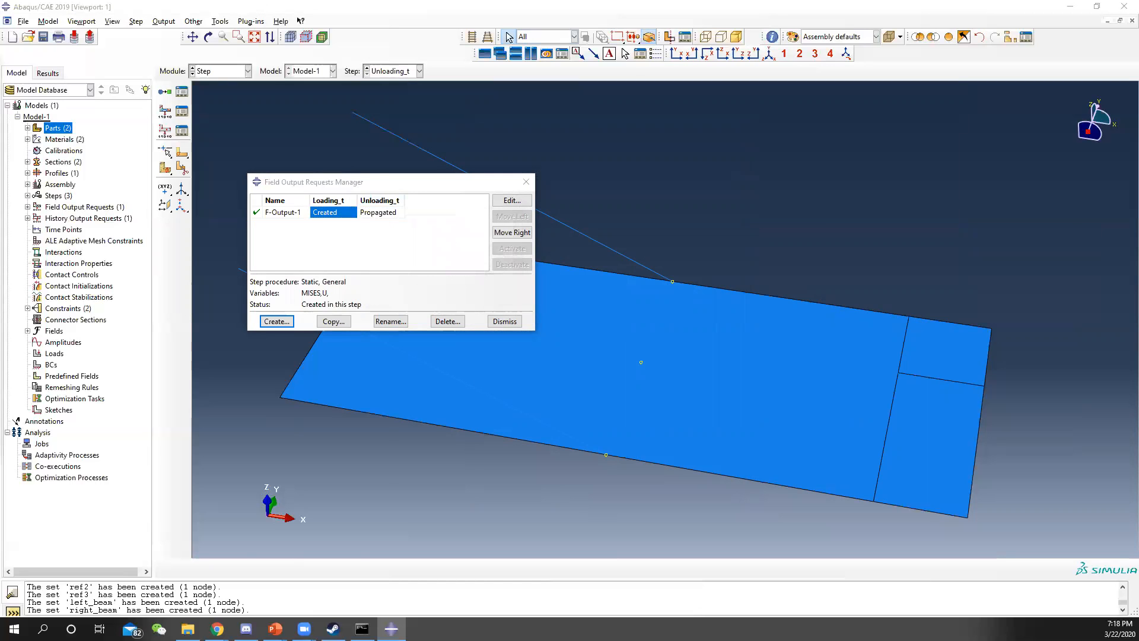
pyautogui.click(369, 119)
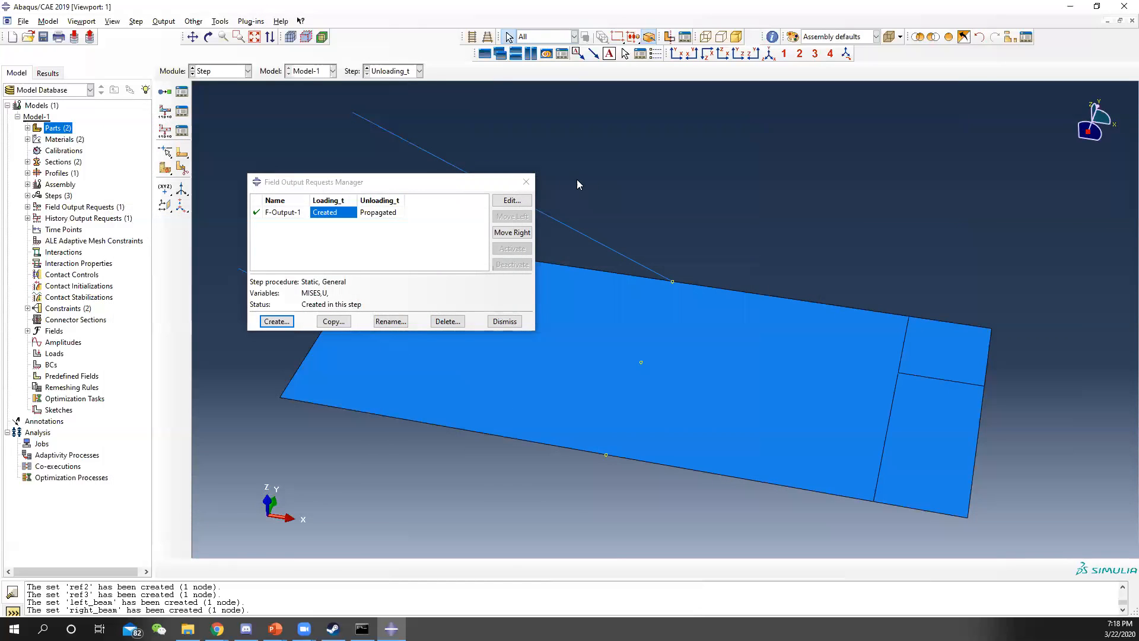
# Step: Close the field output requests and rename the history output request H-Output-1 to ref1
pyautogui.click(528, 181)
pyautogui.click(182, 130)
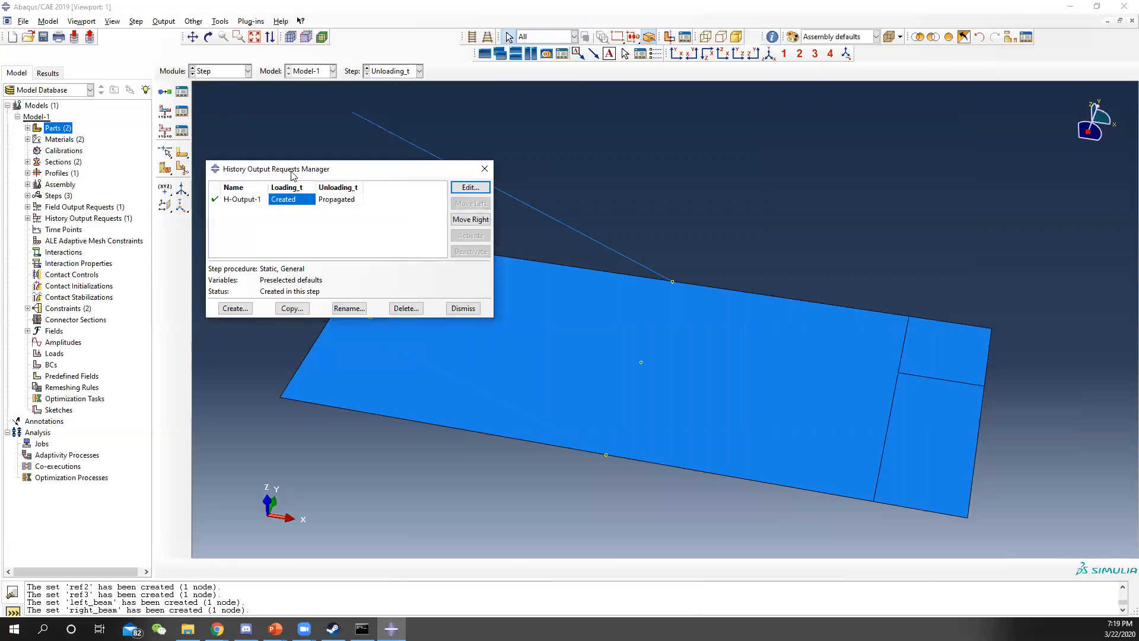
pyautogui.click(237, 308)
pyautogui.click(435, 287)
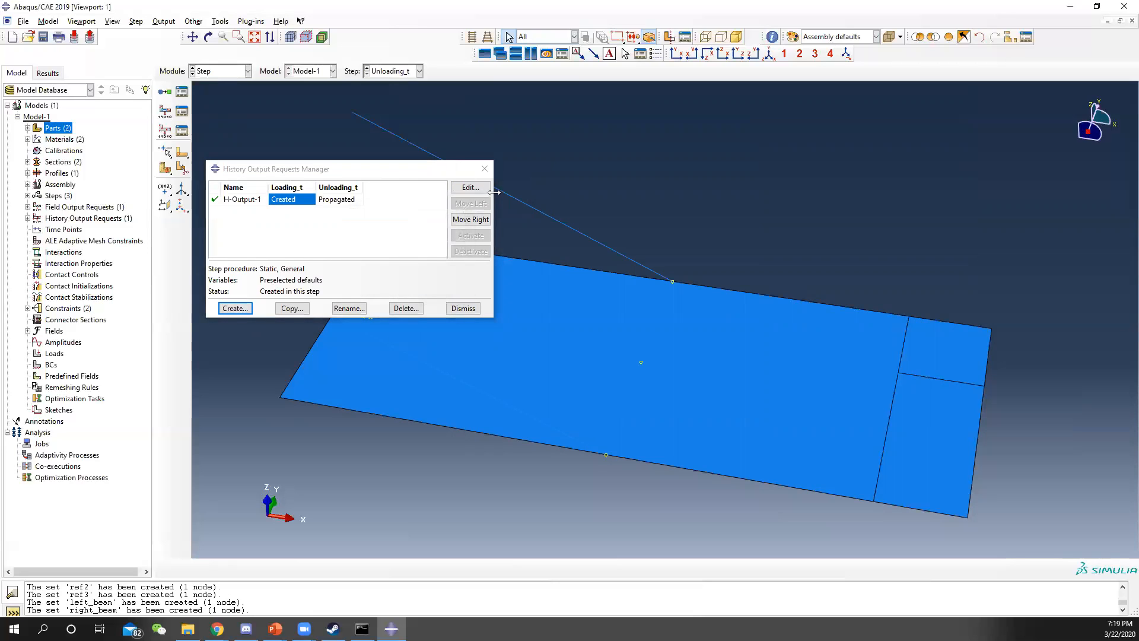
pyautogui.click(241, 199)
pyautogui.click(347, 309)
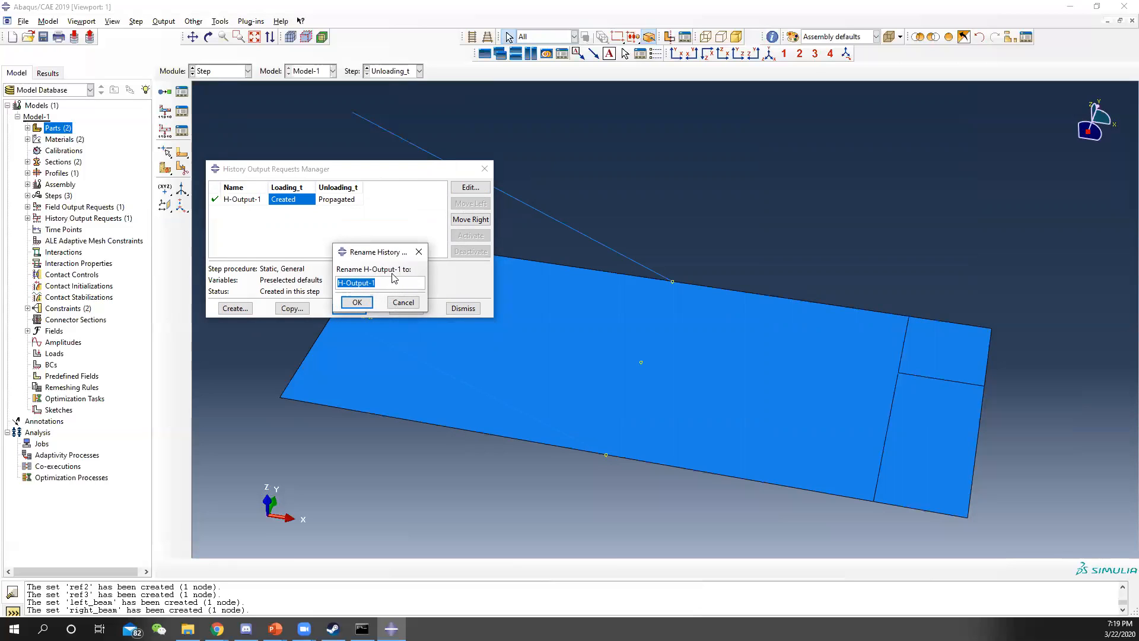
pyautogui.write('f')
pyautogui.click(358, 302)
# Step: Edit the ref1 history request, clearing the preselected energy variables and setting its domain to the set ref1
pyautogui.click(471, 187)
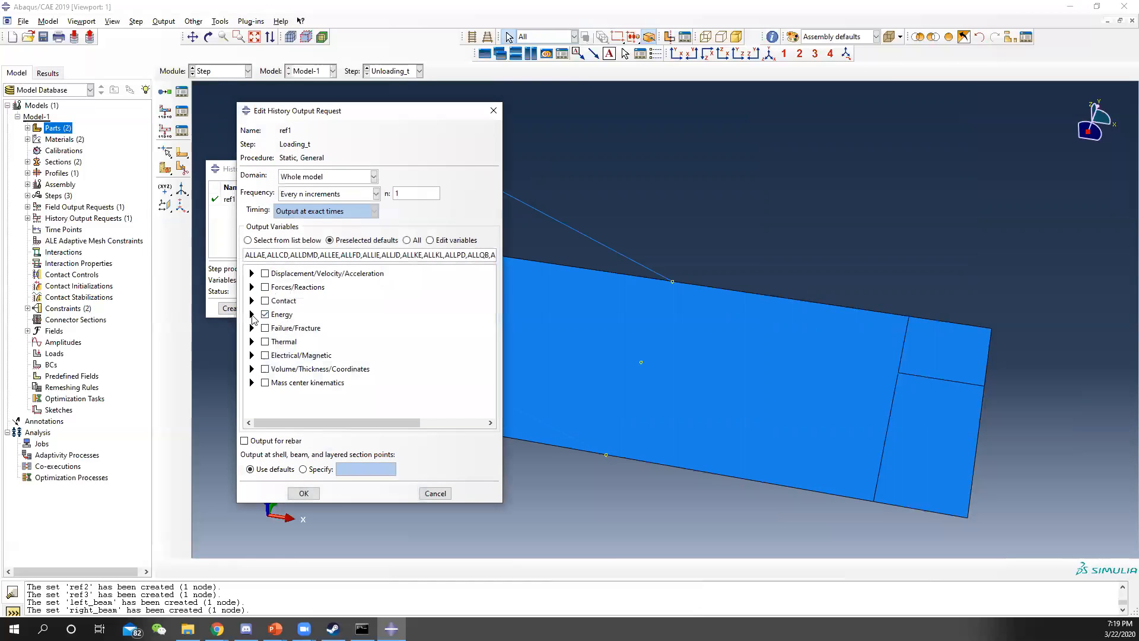
pyautogui.click(266, 314)
pyautogui.click(252, 273)
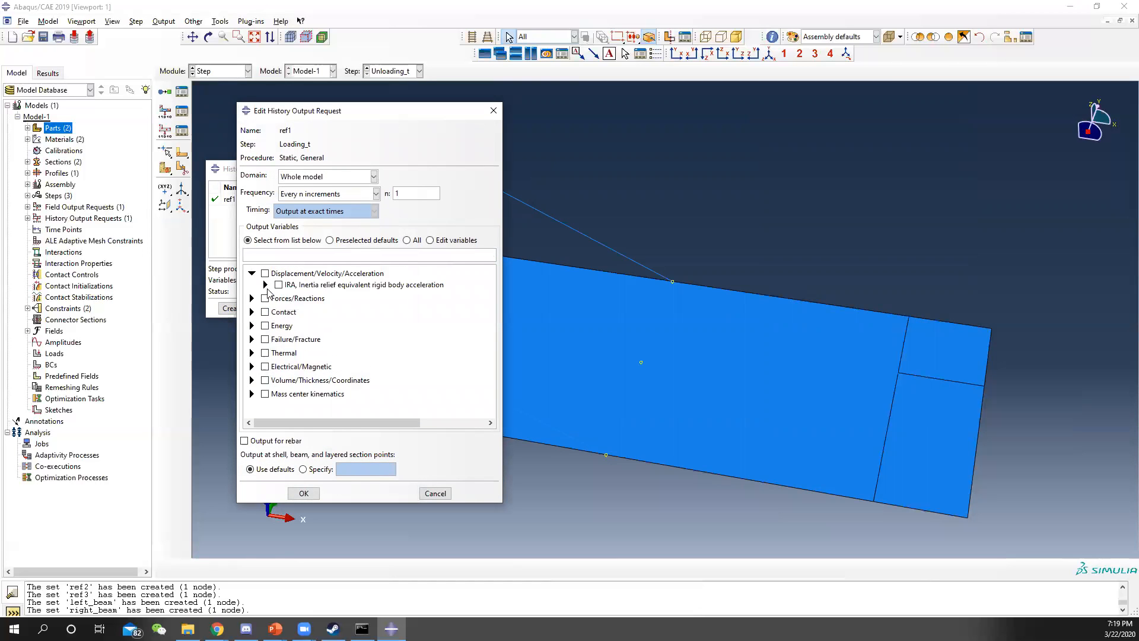
pyautogui.click(252, 273)
pyautogui.click(252, 274)
pyautogui.click(359, 176)
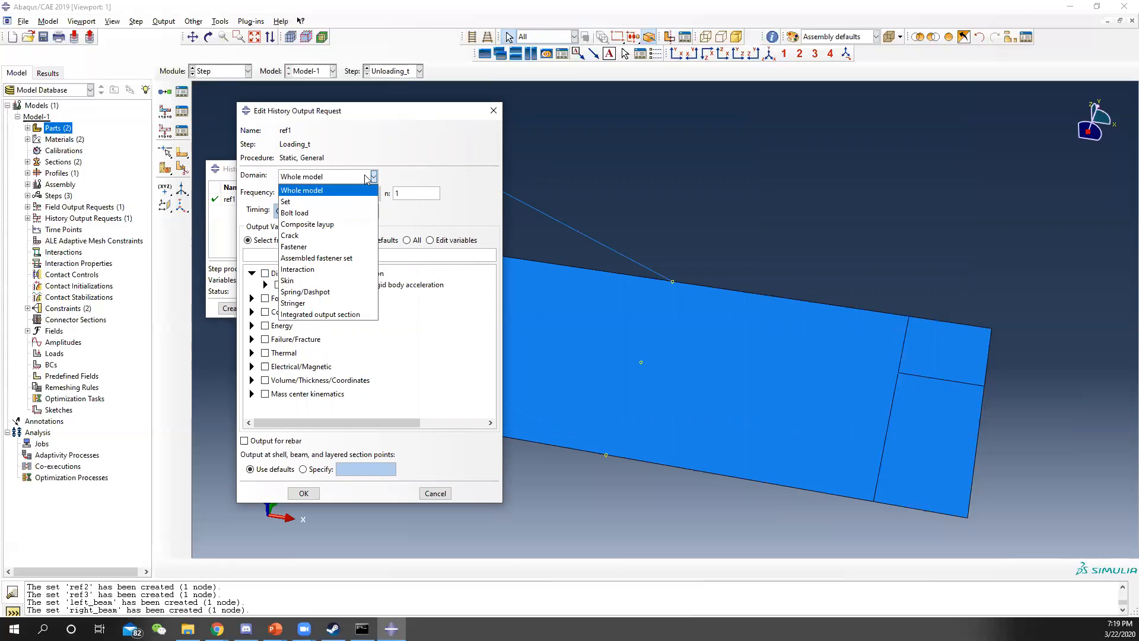
pyautogui.click(343, 195)
pyautogui.click(422, 178)
pyautogui.click(416, 213)
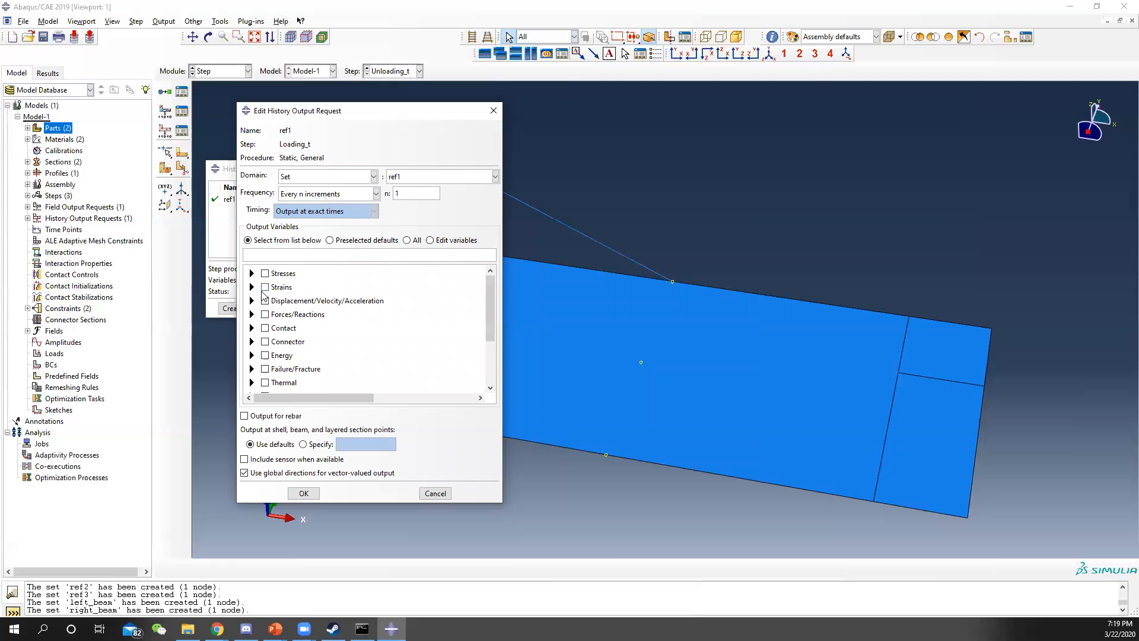
# Step: Select only the U3 displacement as the ref1 history output variable and confirm the request
pyautogui.click(251, 301)
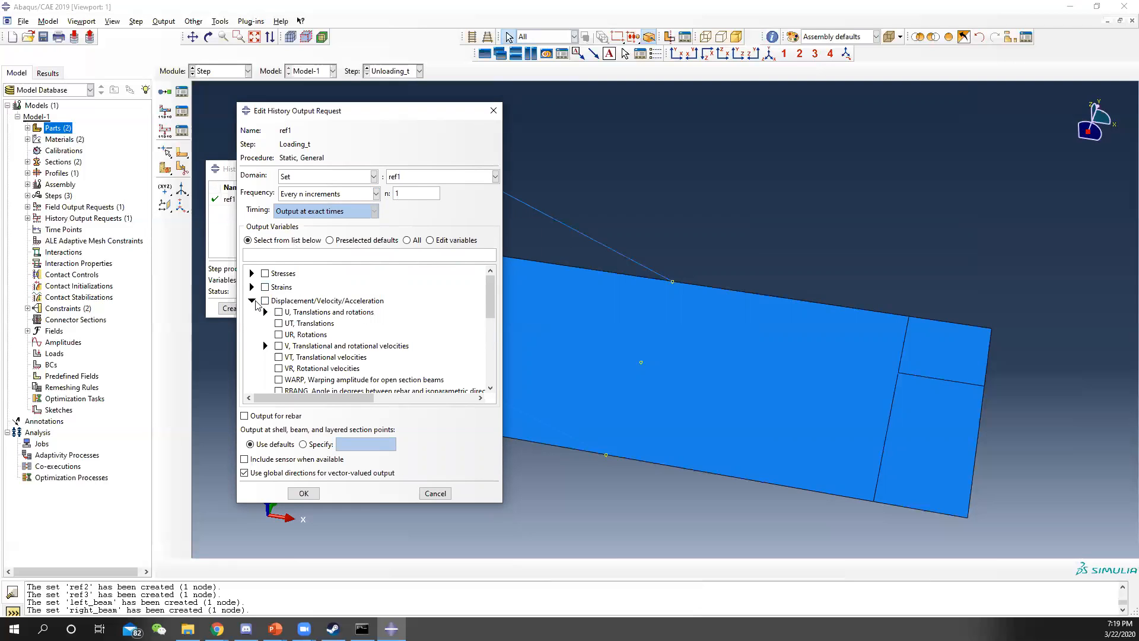
pyautogui.click(265, 312)
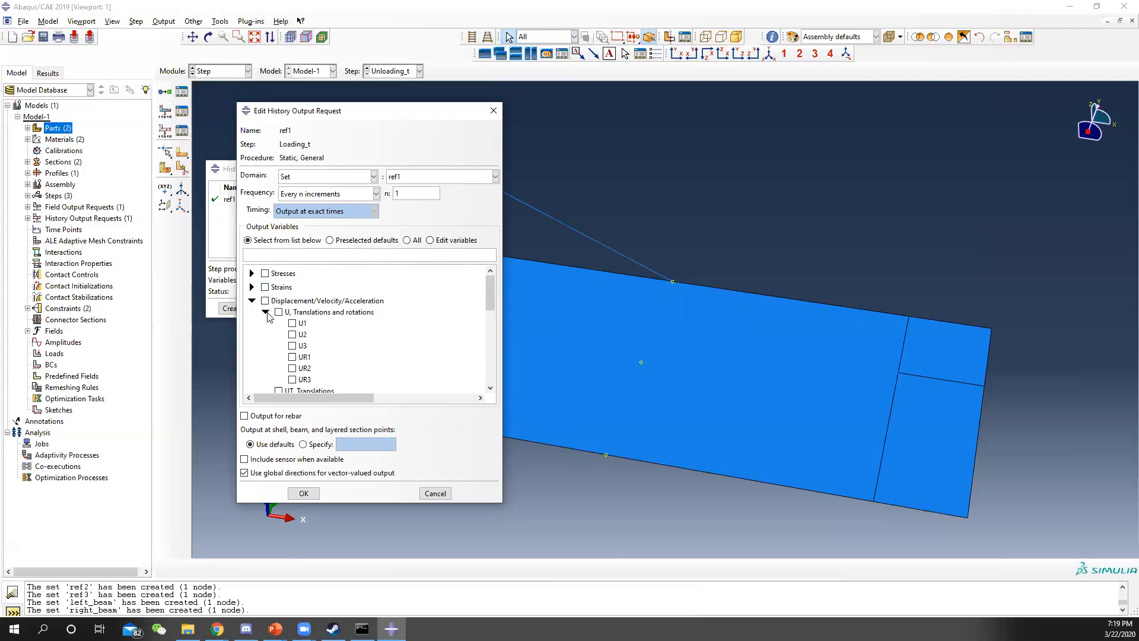
pyautogui.click(292, 346)
pyautogui.moveTo(354, 119)
pyautogui.mouseDown()
pyautogui.moveTo(556, 78)
pyautogui.moveTo(337, 123)
pyautogui.mouseUp()
pyautogui.click(308, 494)
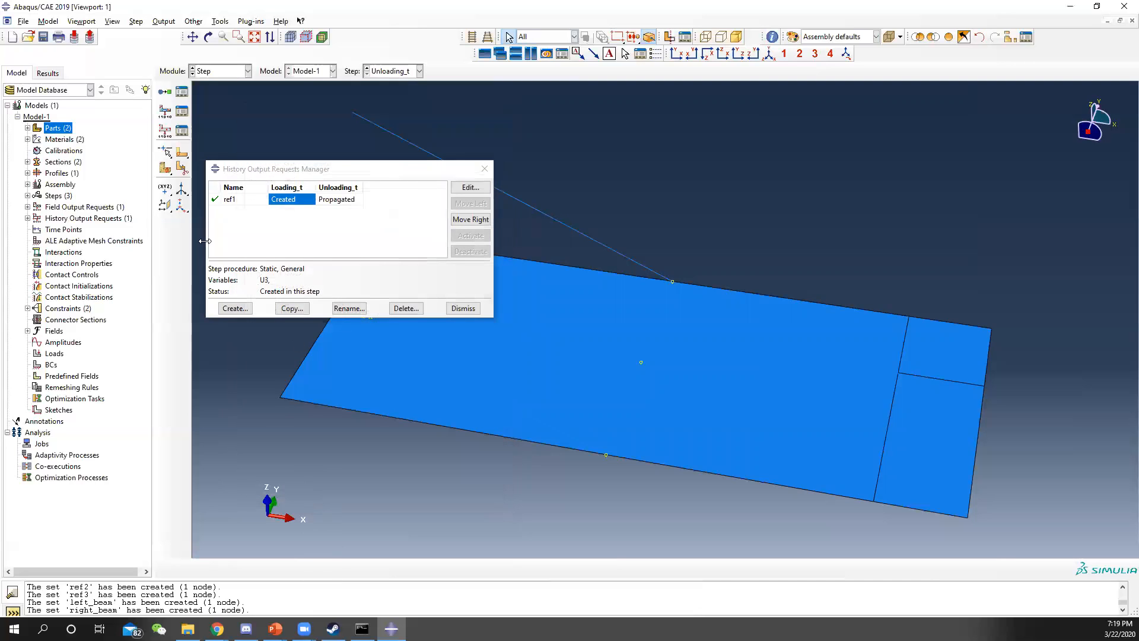
# Step: Create a history output request named ref2 in Unloading_t for the set ref2, with output every 1 increment
pyautogui.click(235, 308)
pyautogui.write('ref')
pyautogui.click(406, 285)
pyautogui.click(511, 202)
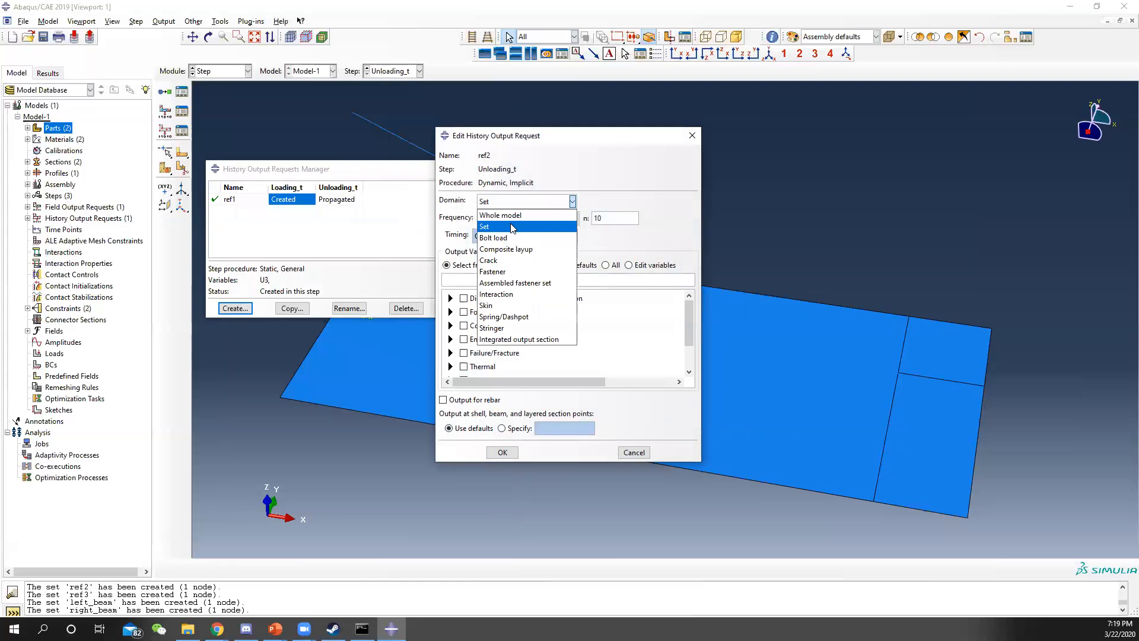
pyautogui.click(511, 227)
pyautogui.write('1')
pyautogui.click(625, 202)
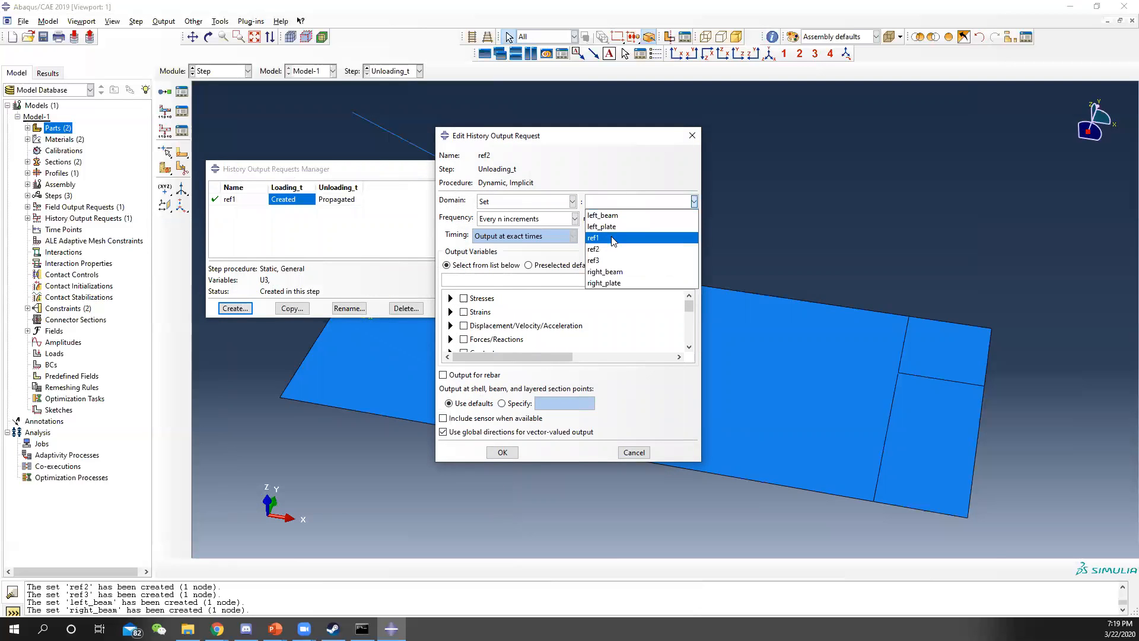
pyautogui.click(610, 259)
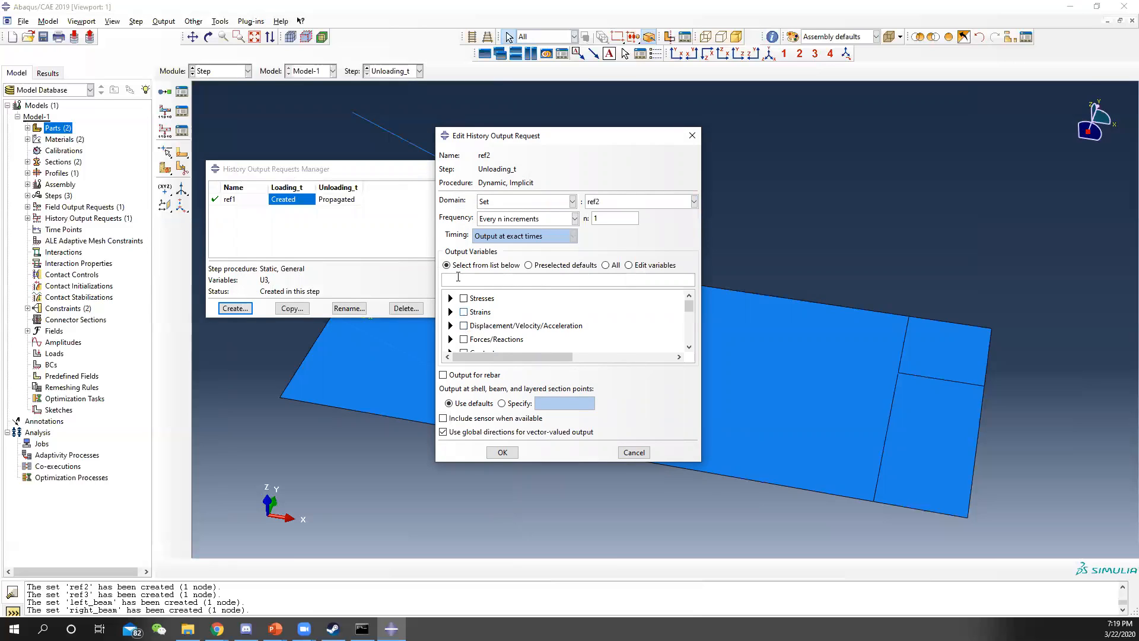
# Step: Select the U3 displacement as the ref2 history output variable and confirm the request
pyautogui.click(450, 325)
pyautogui.doubleClick(488, 339)
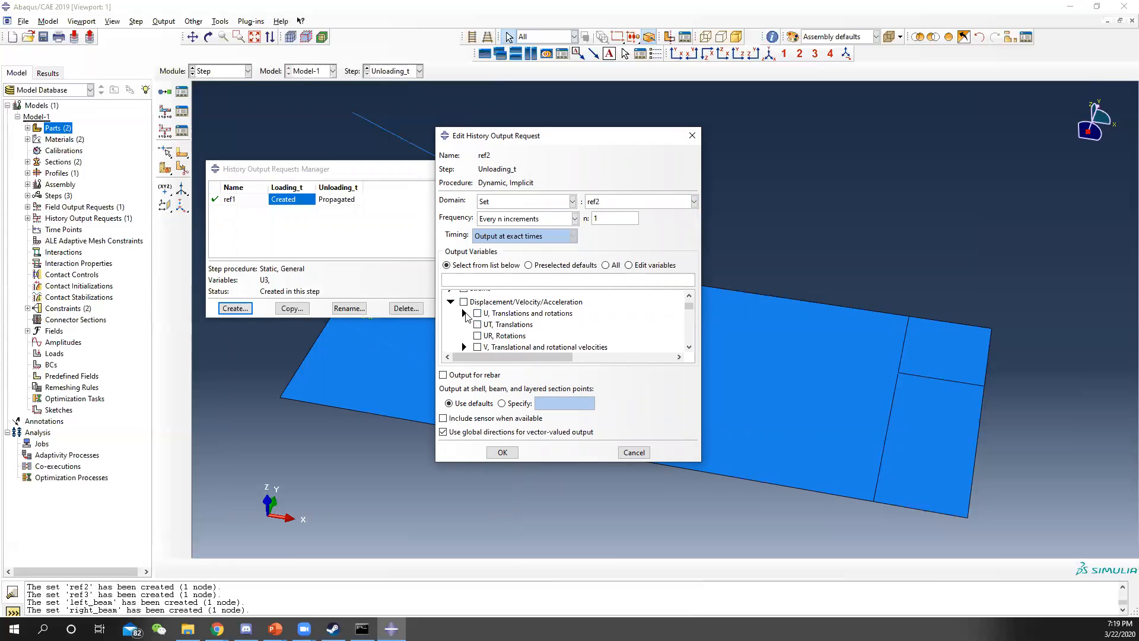
pyautogui.click(491, 346)
pyautogui.click(502, 452)
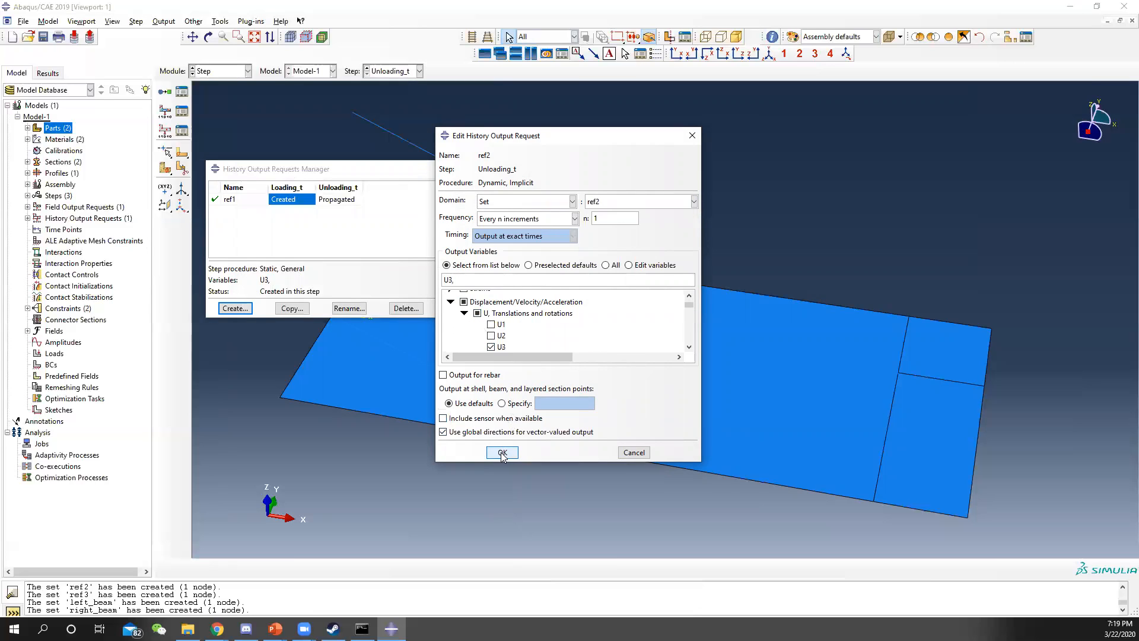
# Step: Create a history output request named ref3 in Unloading_t for the set ref3, with output every 1 increment
pyautogui.click(236, 308)
pyautogui.write('ref3')
pyautogui.click(382, 285)
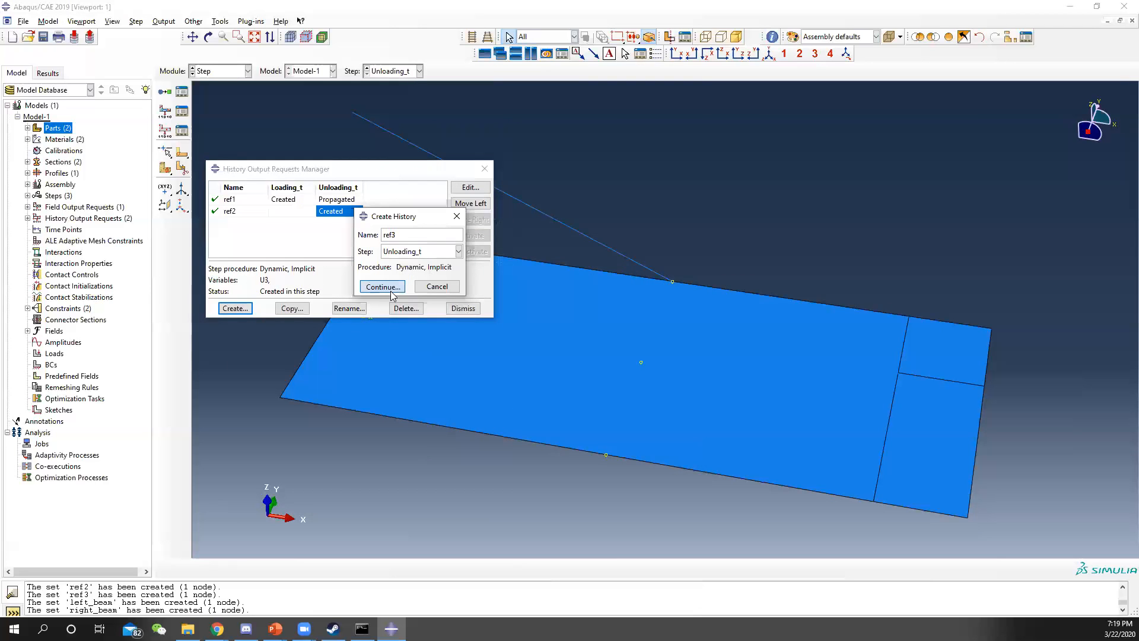
pyautogui.click(521, 202)
pyautogui.click(510, 227)
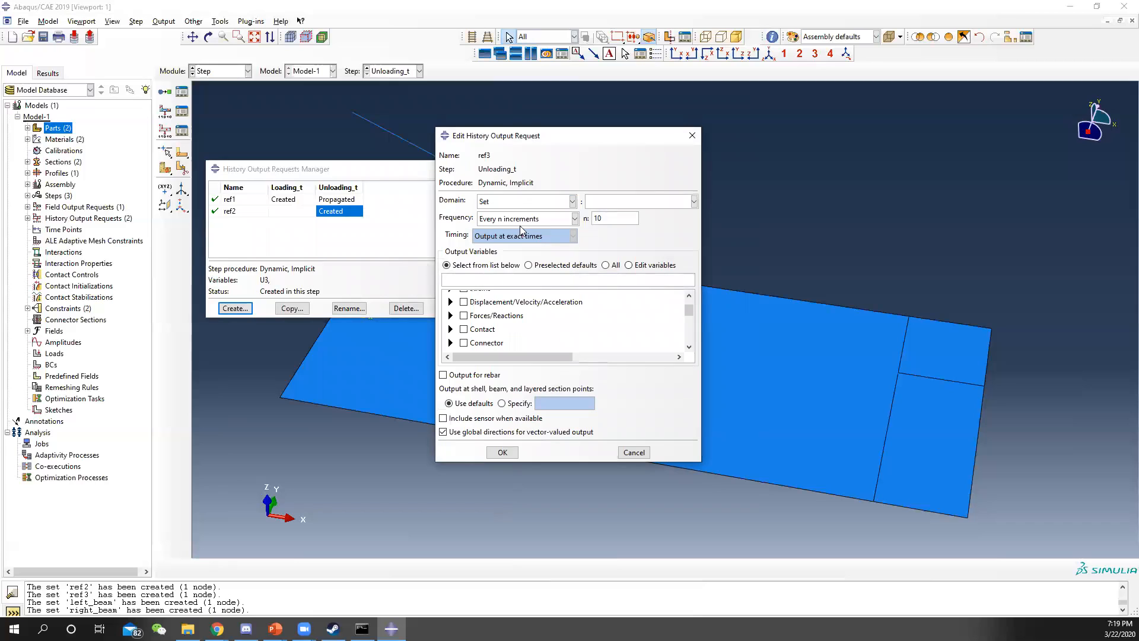
pyautogui.click(647, 201)
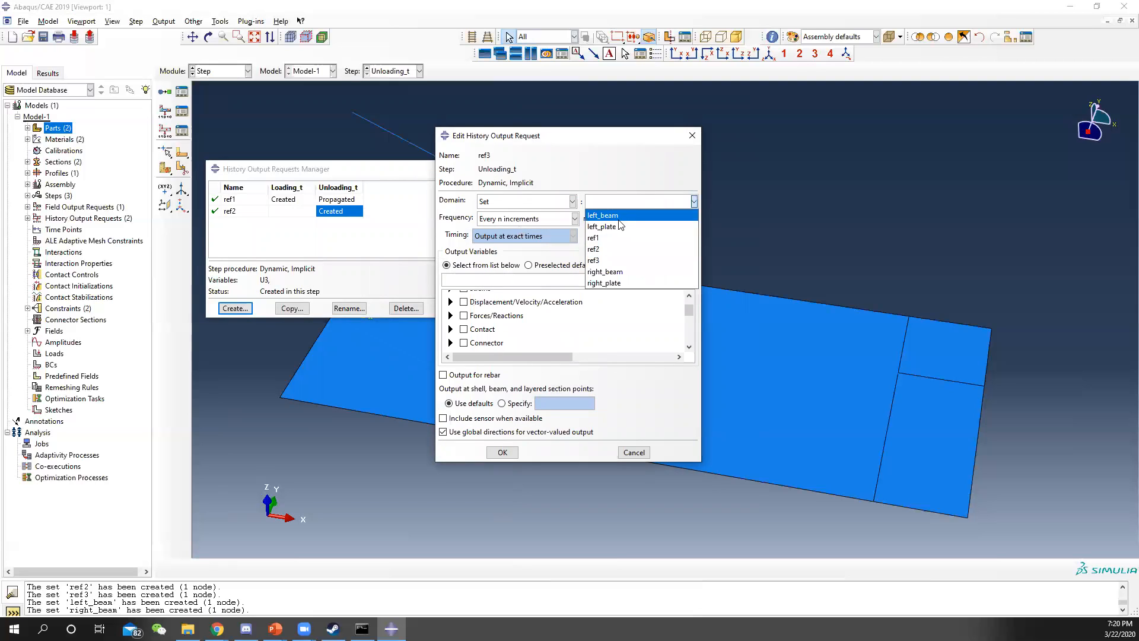
pyautogui.click(608, 261)
pyautogui.moveTo(607, 218); pyautogui.dragTo(565, 219)
pyautogui.write('1')
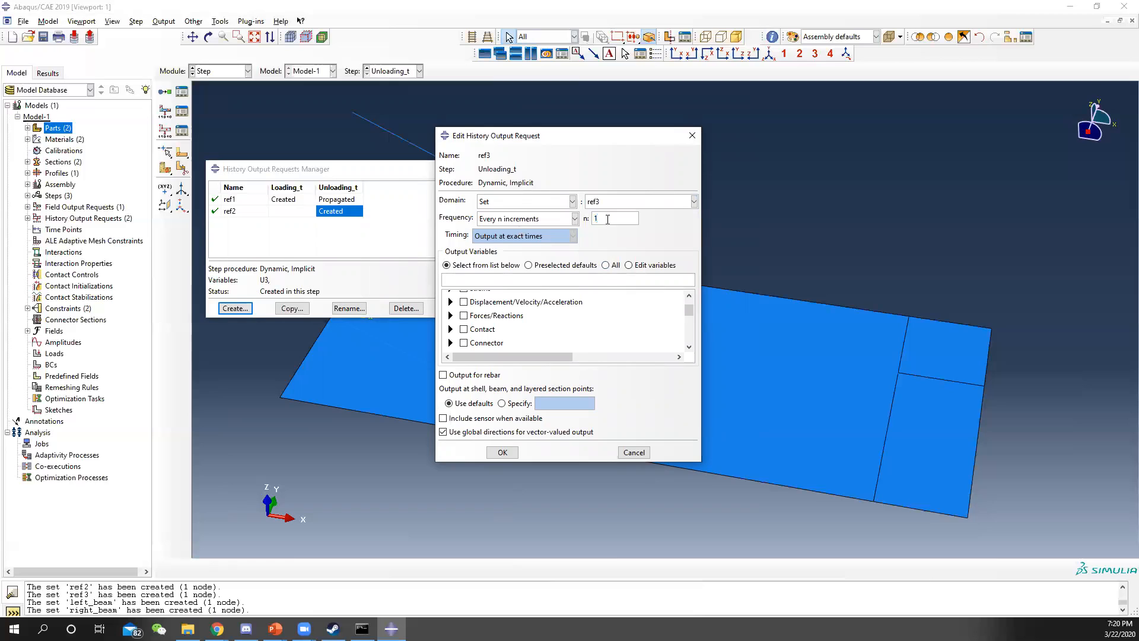
# Step: Select the U3 displacement as the ref3 history output variable and confirm the request
pyautogui.click(451, 302)
pyautogui.click(465, 313)
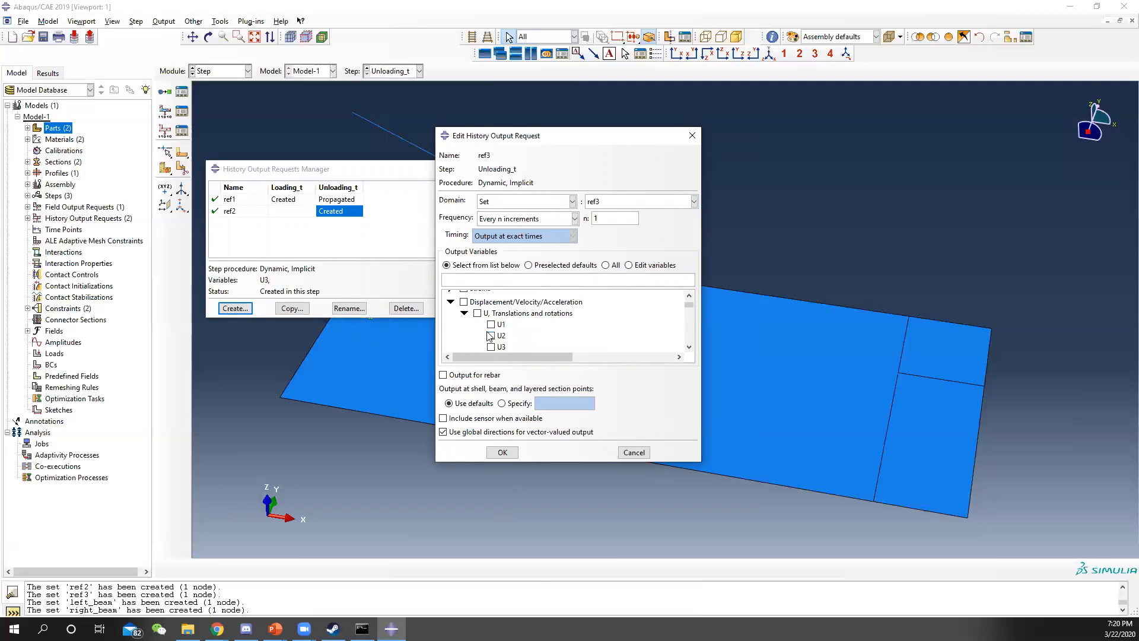
pyautogui.click(492, 347)
pyautogui.click(503, 454)
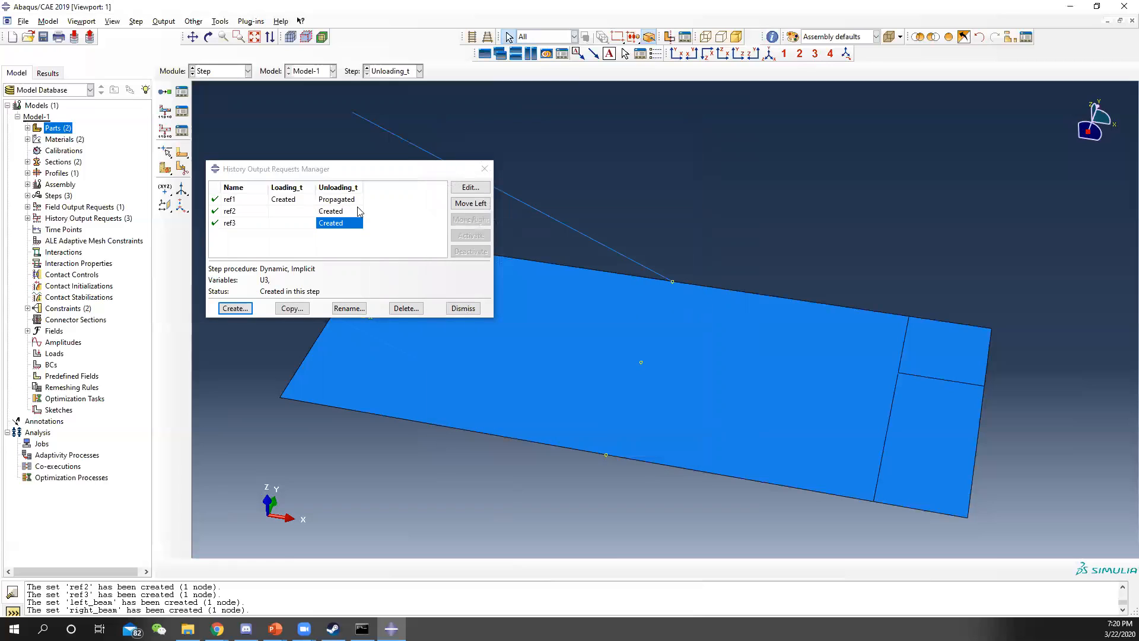
# Step: Move the ref1 history output request from the Loading_t step to the Unloading_t step
pyautogui.click(304, 200)
pyautogui.click(472, 220)
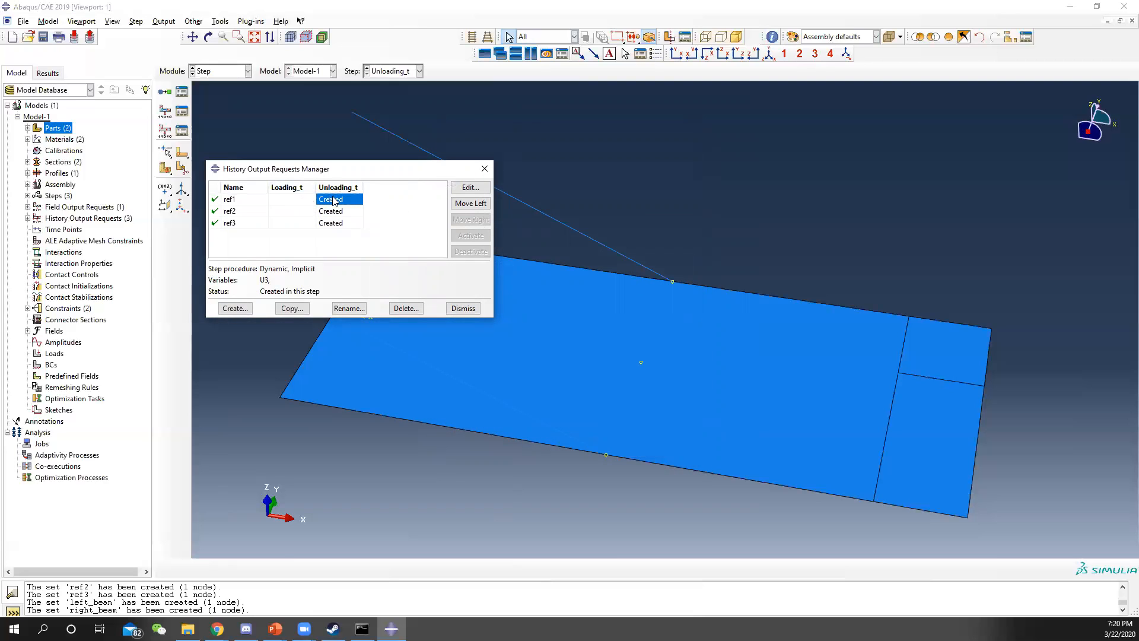
pyautogui.click(294, 200)
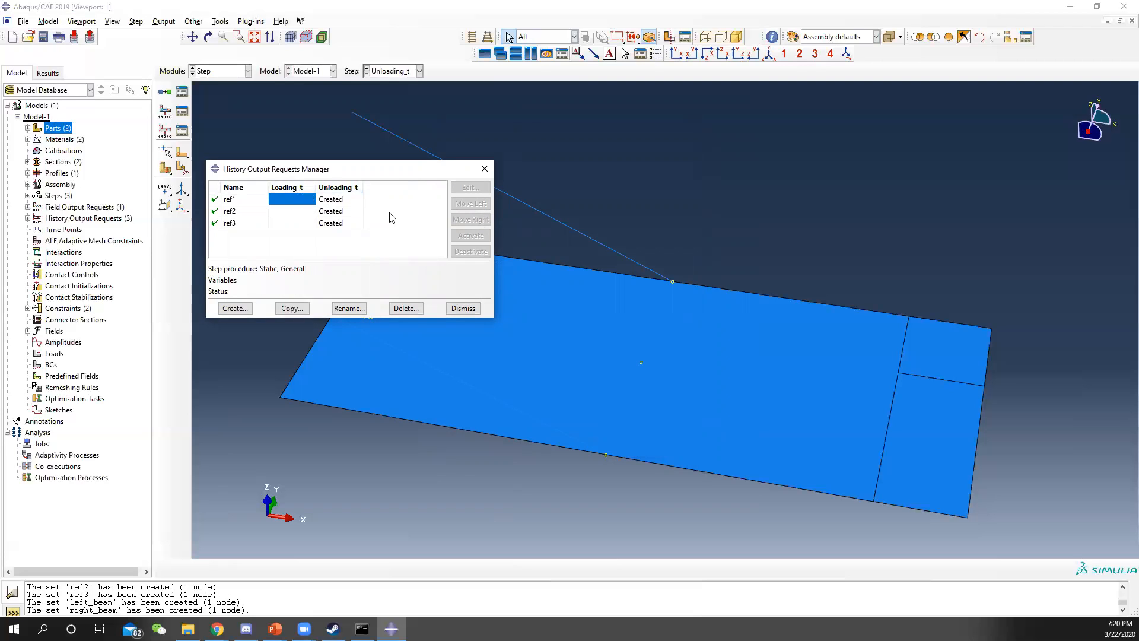
pyautogui.click(352, 201)
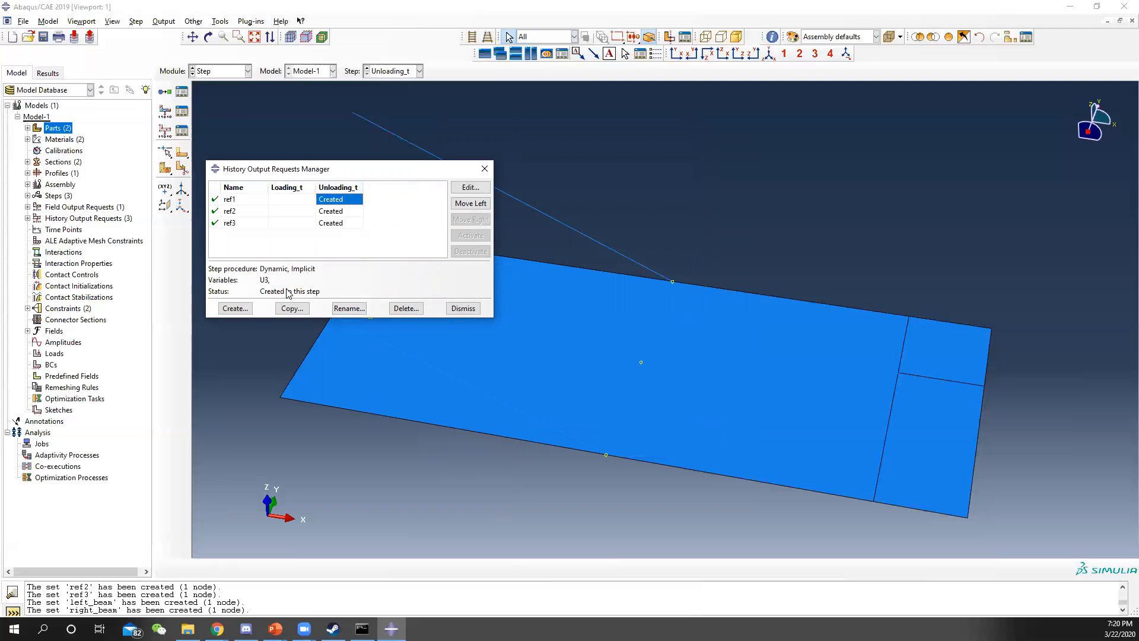
# Step: Start a mechanical Displacement/Rotation boundary condition named pin in the Initial step
pyautogui.click(485, 170)
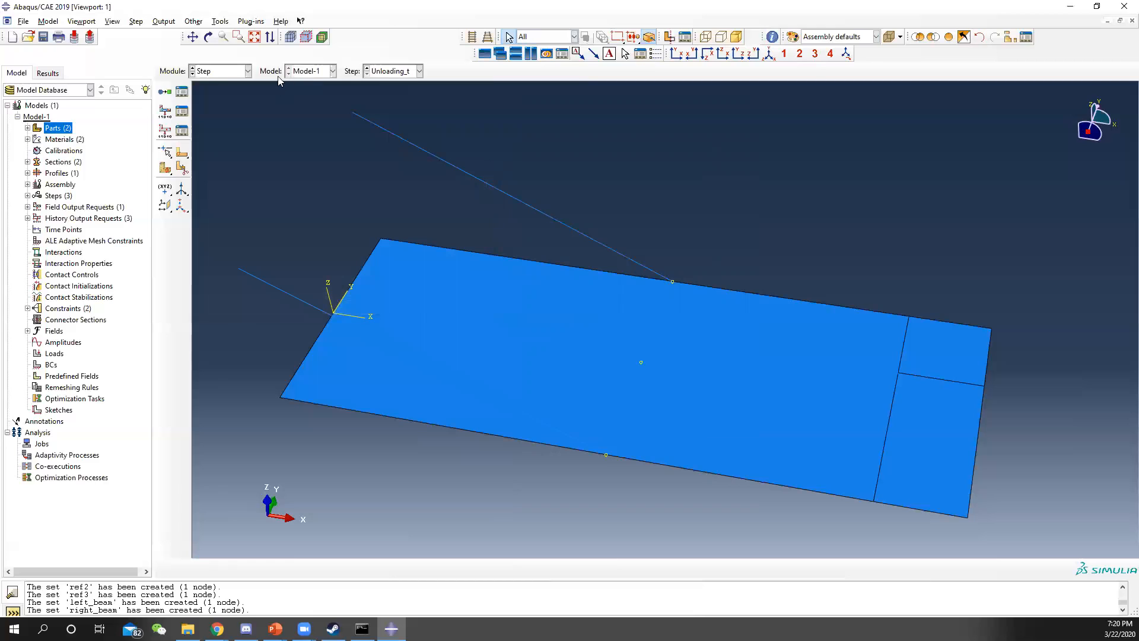
pyautogui.click(223, 71)
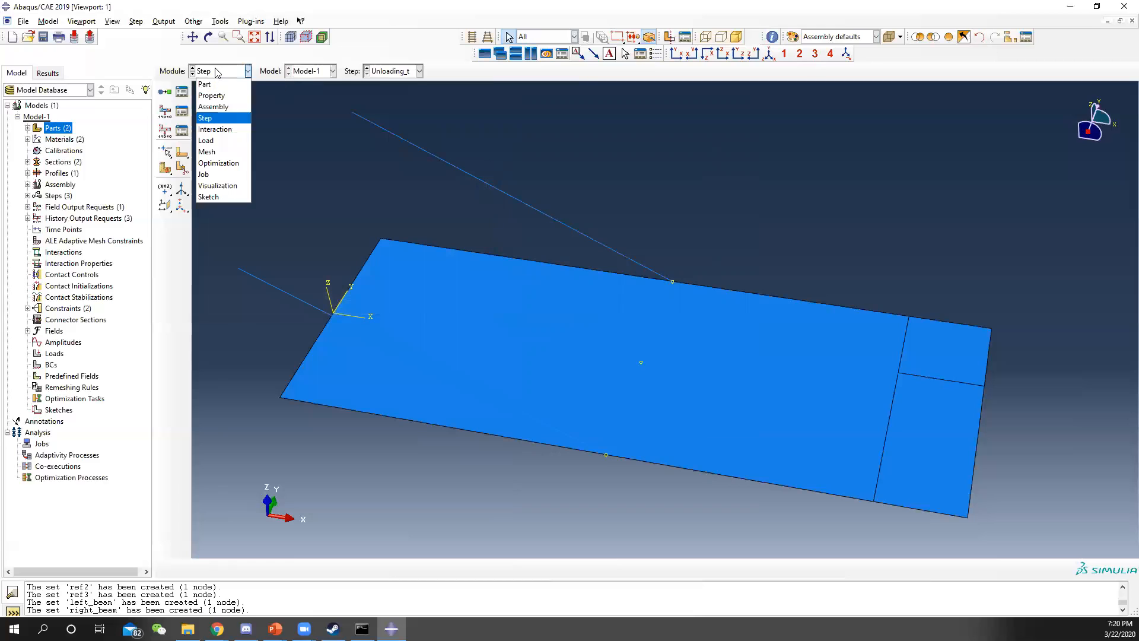
pyautogui.click(223, 143)
pyautogui.click(181, 111)
pyautogui.click(658, 400)
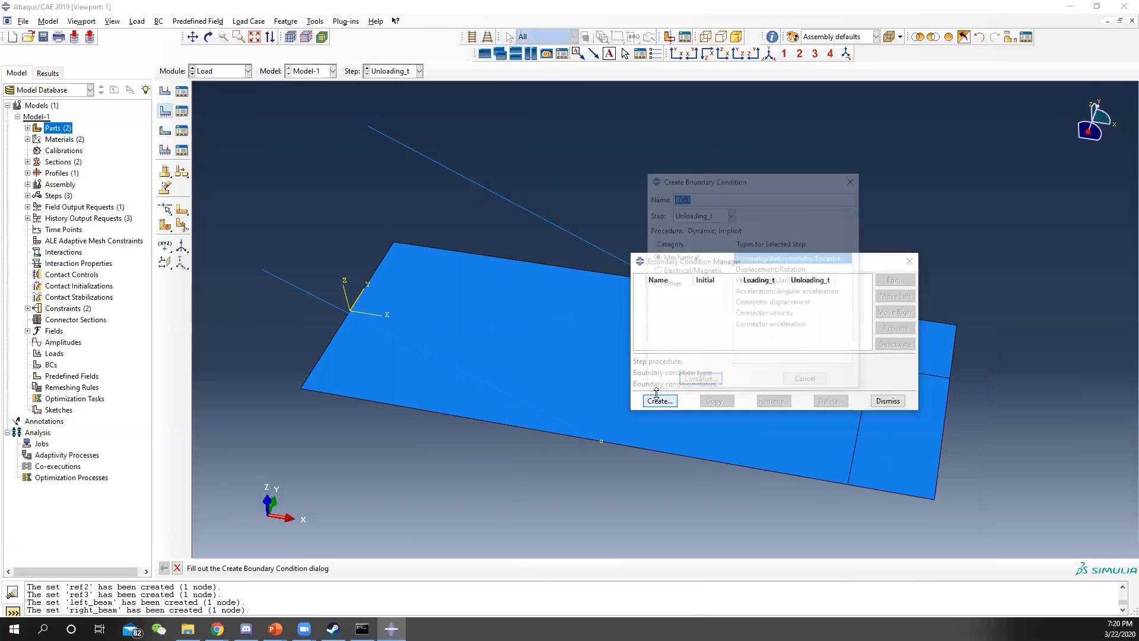
pyautogui.click(713, 214)
pyautogui.click(697, 228)
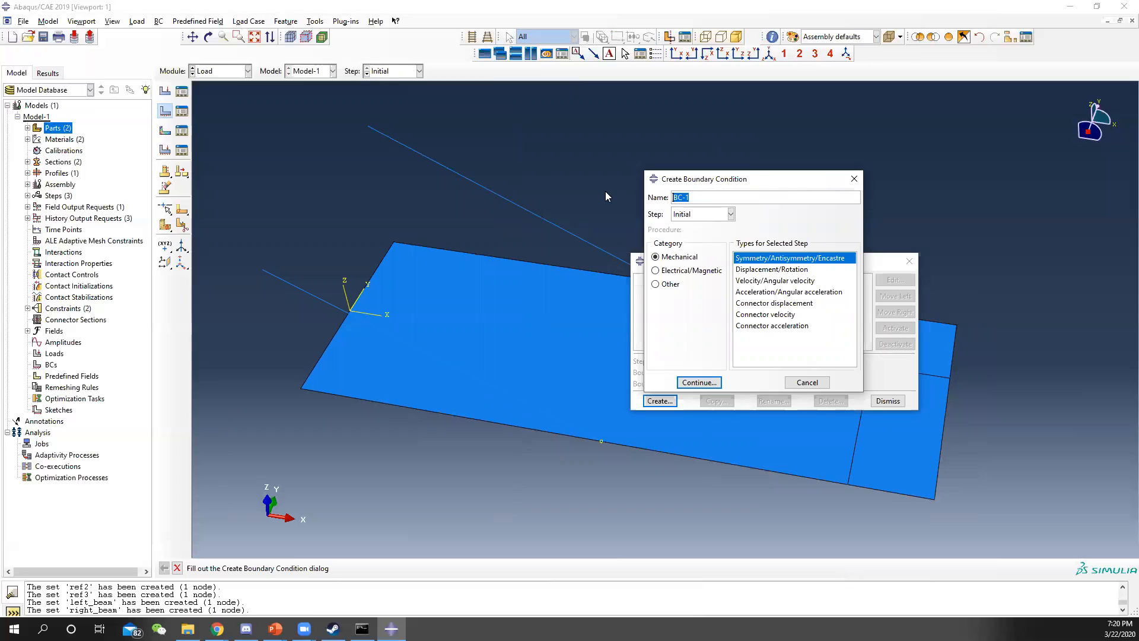
pyautogui.write('pin')
pyautogui.click(771, 270)
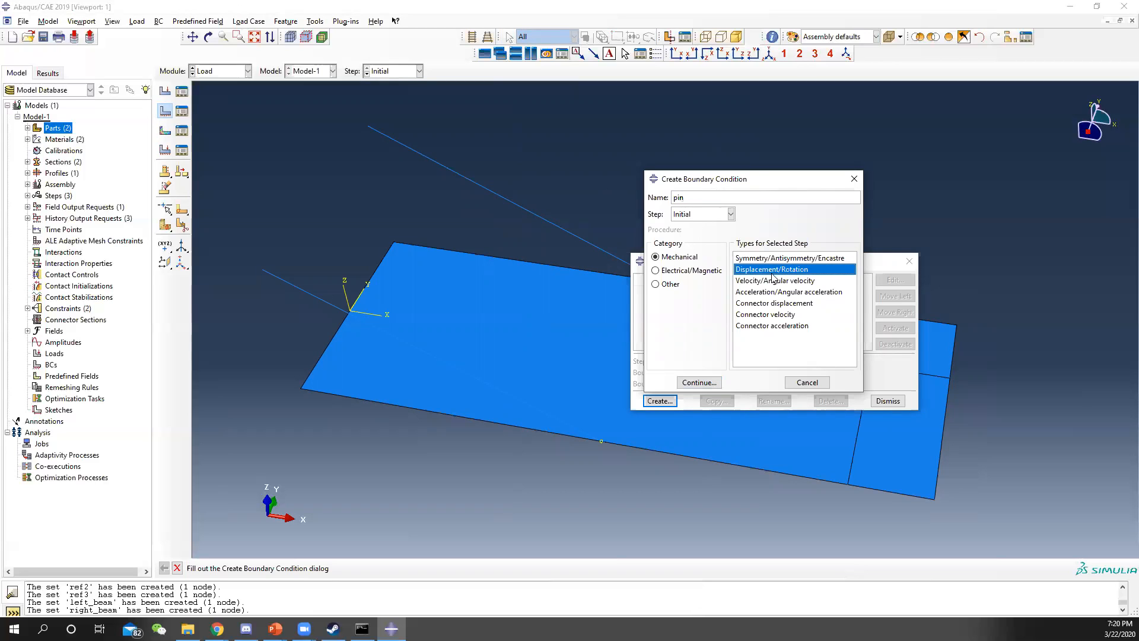
pyautogui.click(699, 383)
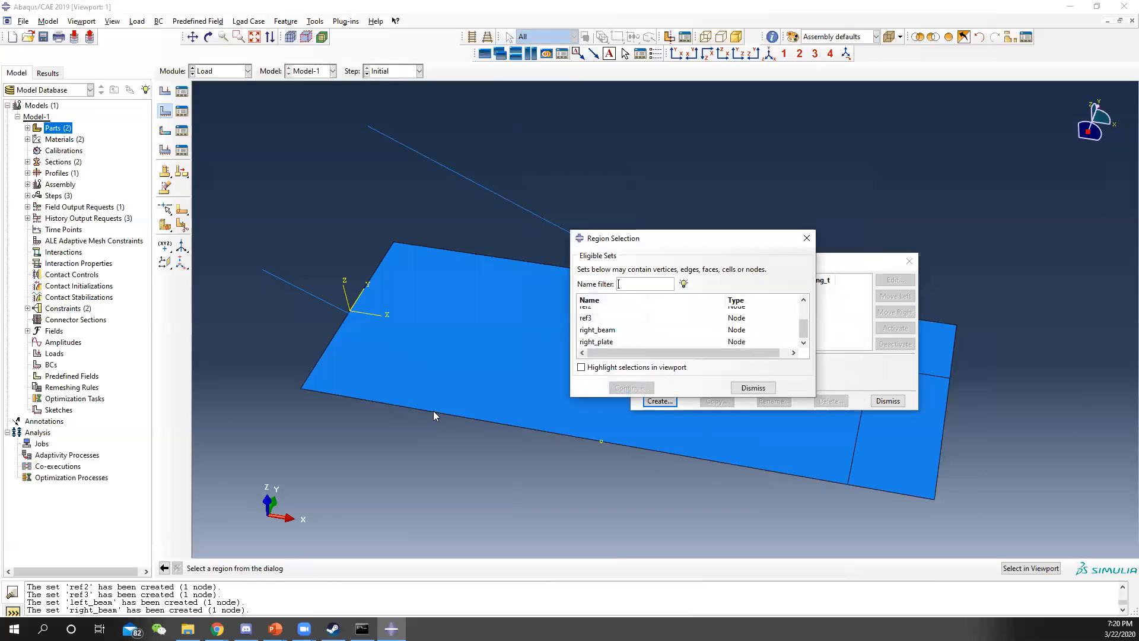
# Step: Assign the pin boundary condition to the plate edge at the origin and the far end points of both beams
pyautogui.click(753, 387)
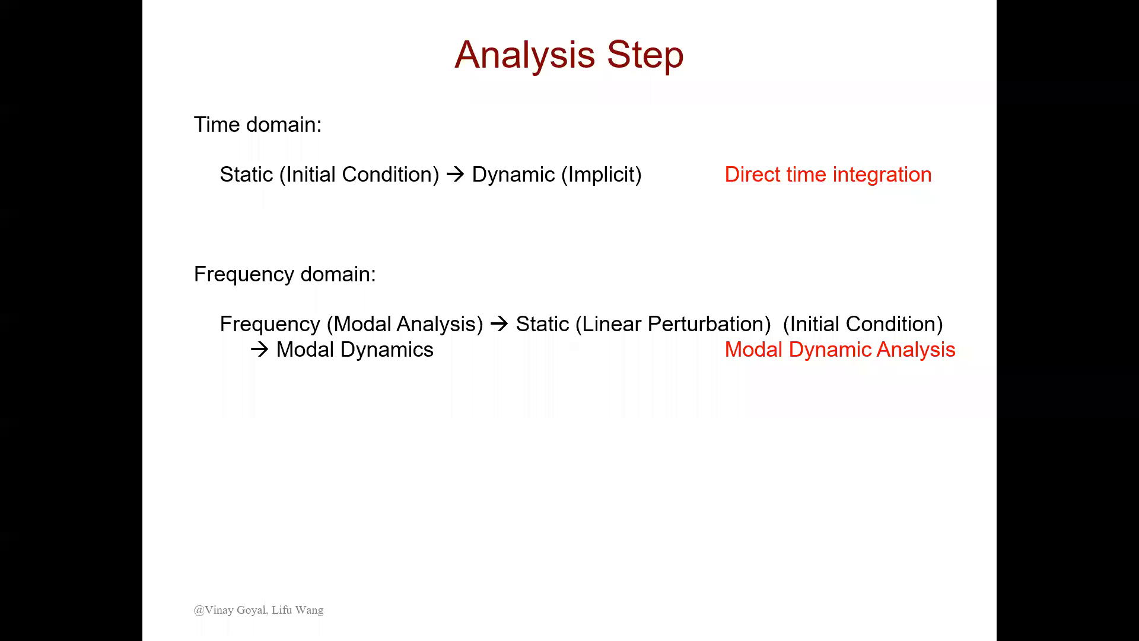
pyautogui.press('Left')
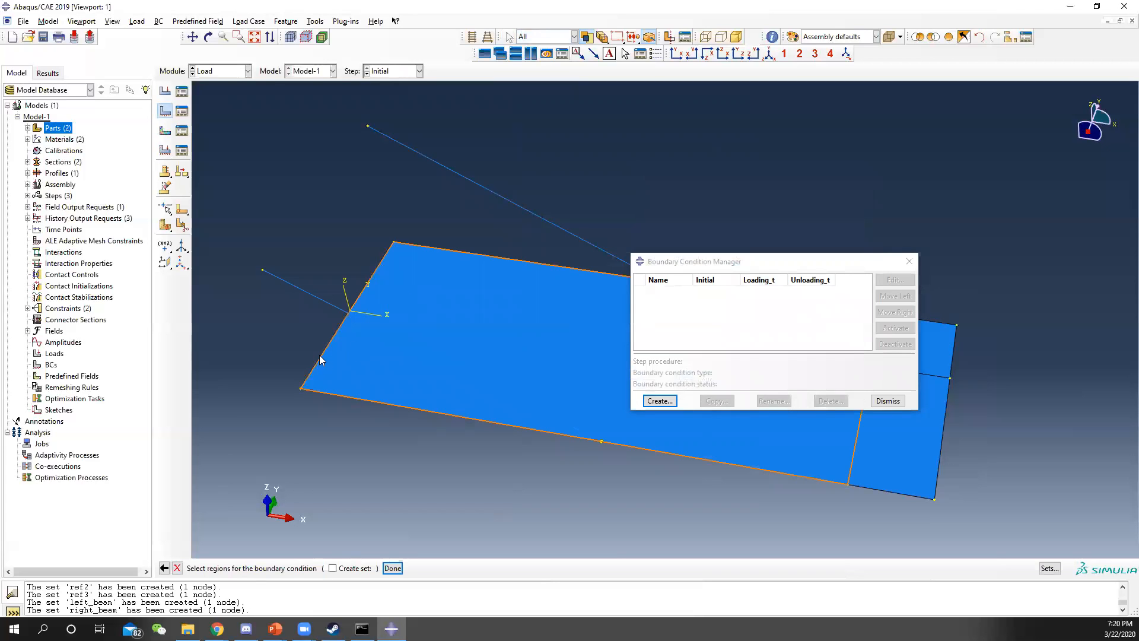
pyautogui.click(319, 356)
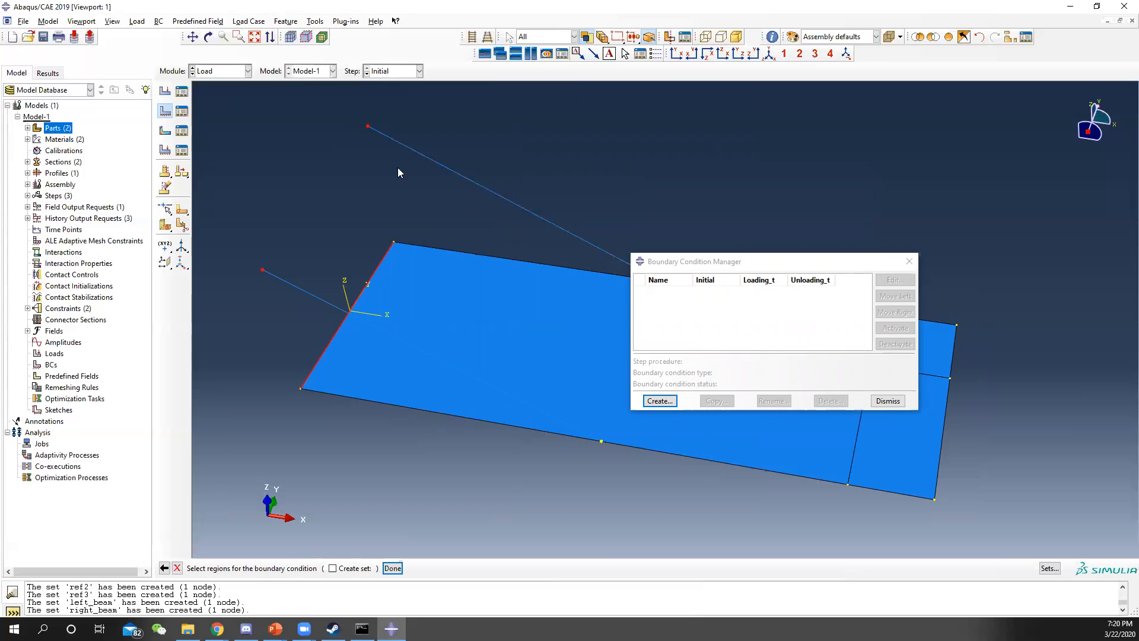
pyautogui.click(393, 568)
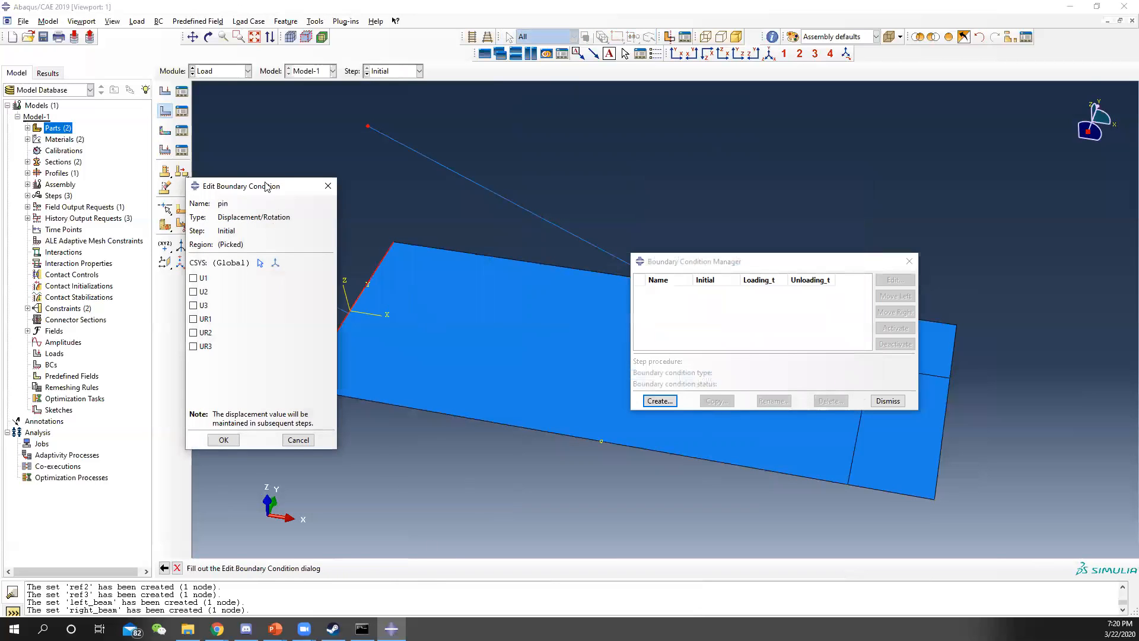
# Step: Constrain U1, U2 and U3 for the pin boundary condition, confirm it and close the boundary condition manager
pyautogui.moveTo(267, 187); pyautogui.dragTo(369, 191)
pyautogui.click(296, 282)
pyautogui.click(296, 295)
pyautogui.click(296, 309)
pyautogui.click(327, 443)
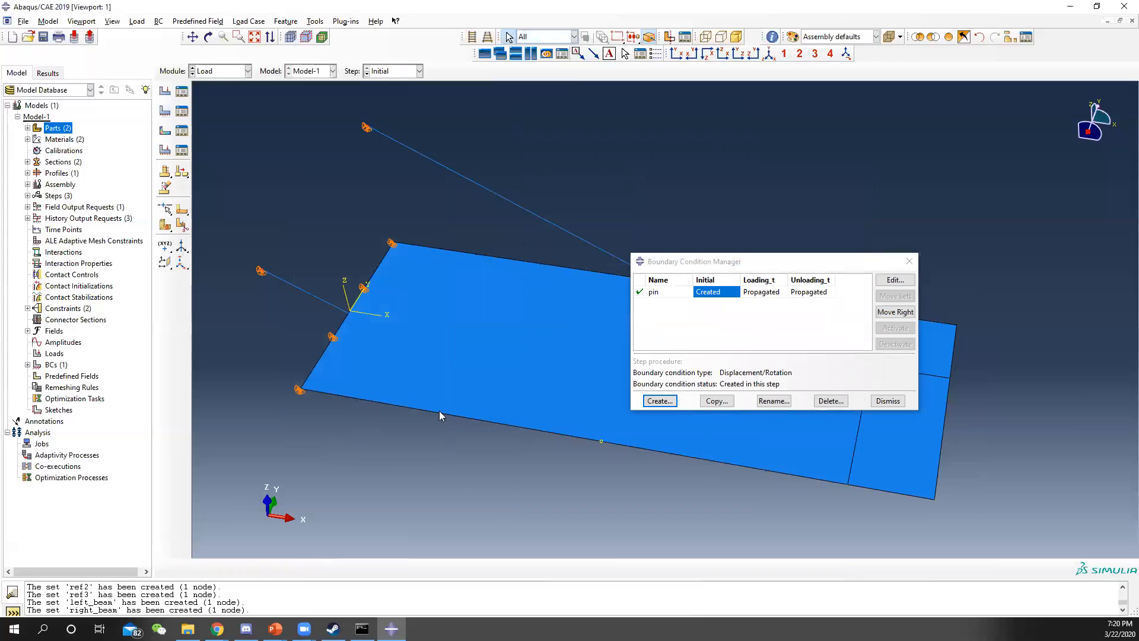
pyautogui.click(908, 261)
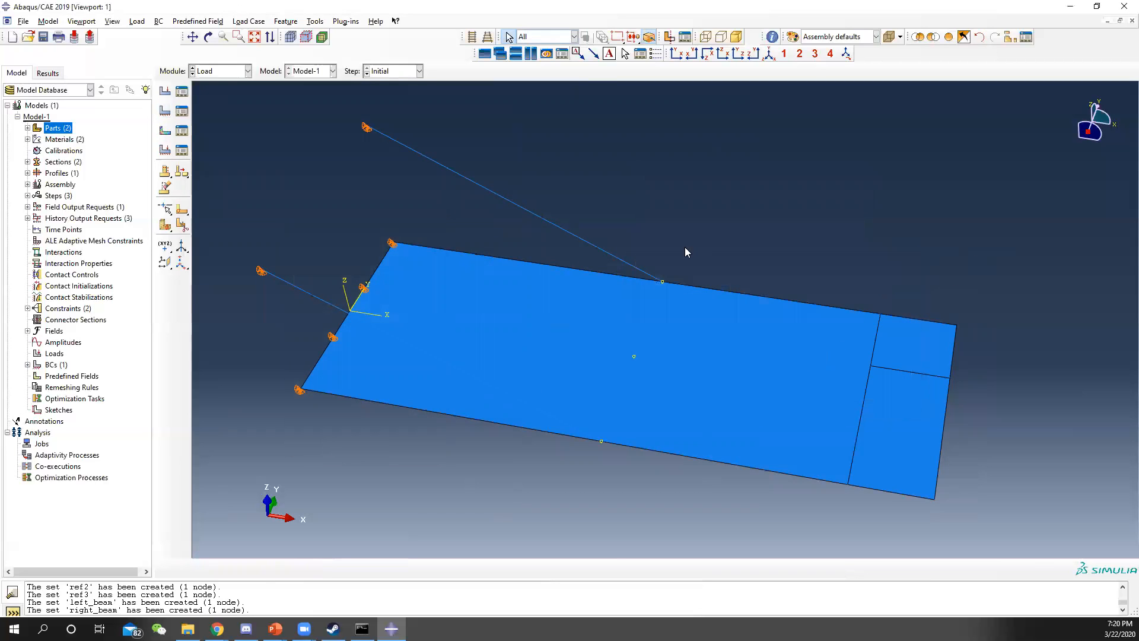
# Step: Start a mechanical Pressure load named Load in the Loading_t step
pyautogui.click(182, 90)
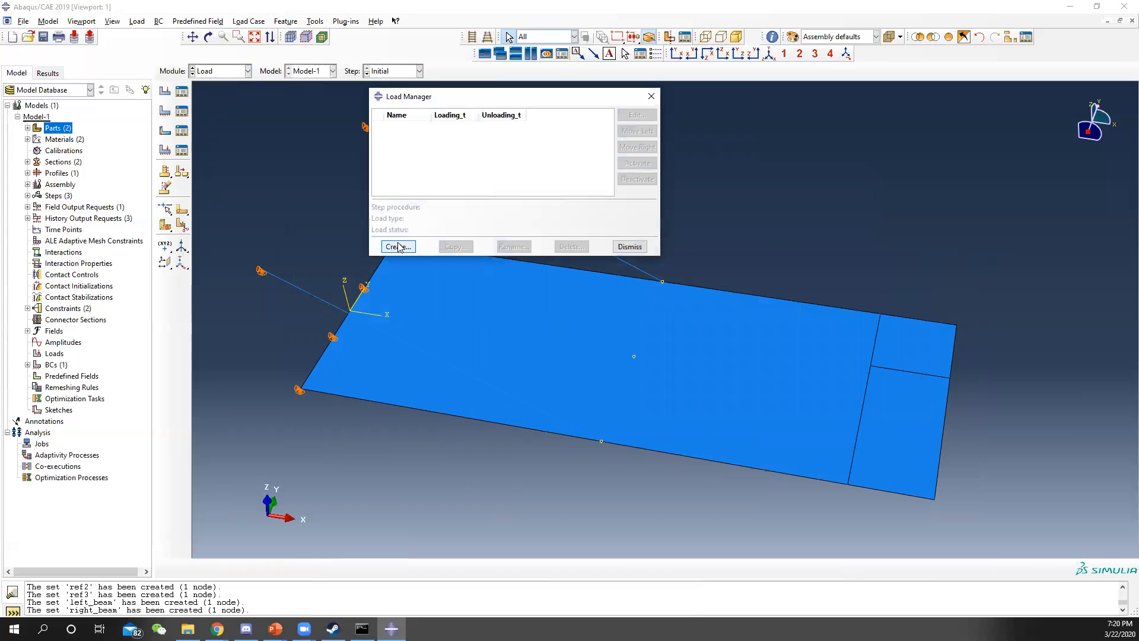
pyautogui.click(398, 246)
pyautogui.click(364, 253)
pyautogui.click(340, 277)
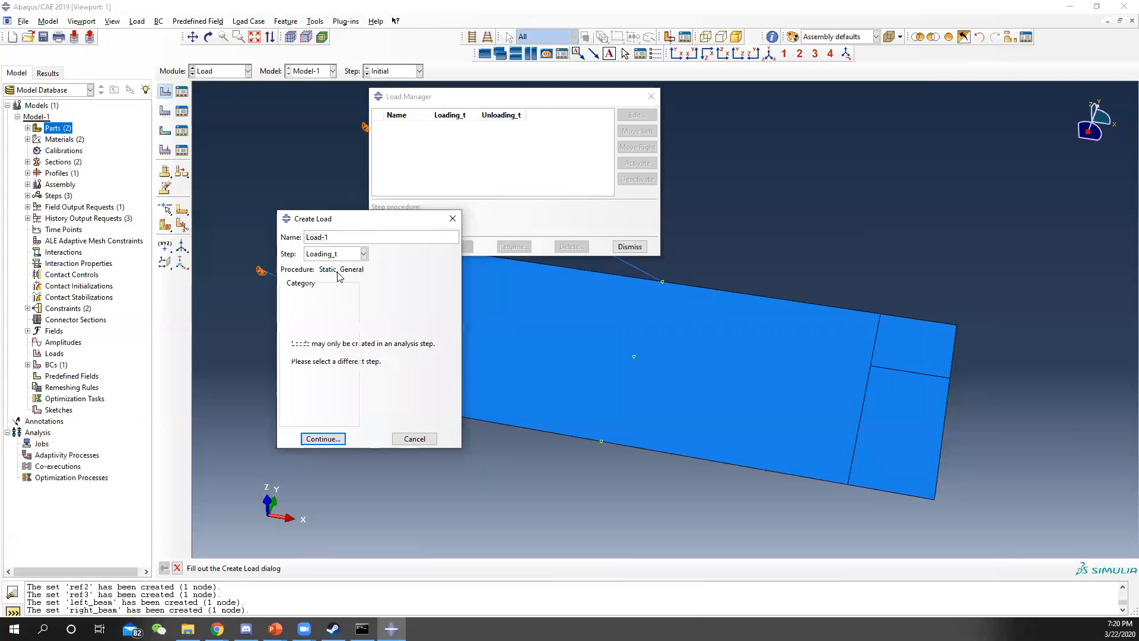
pyautogui.moveTo(340, 237); pyautogui.dragTo(220, 231)
pyautogui.write('Load')
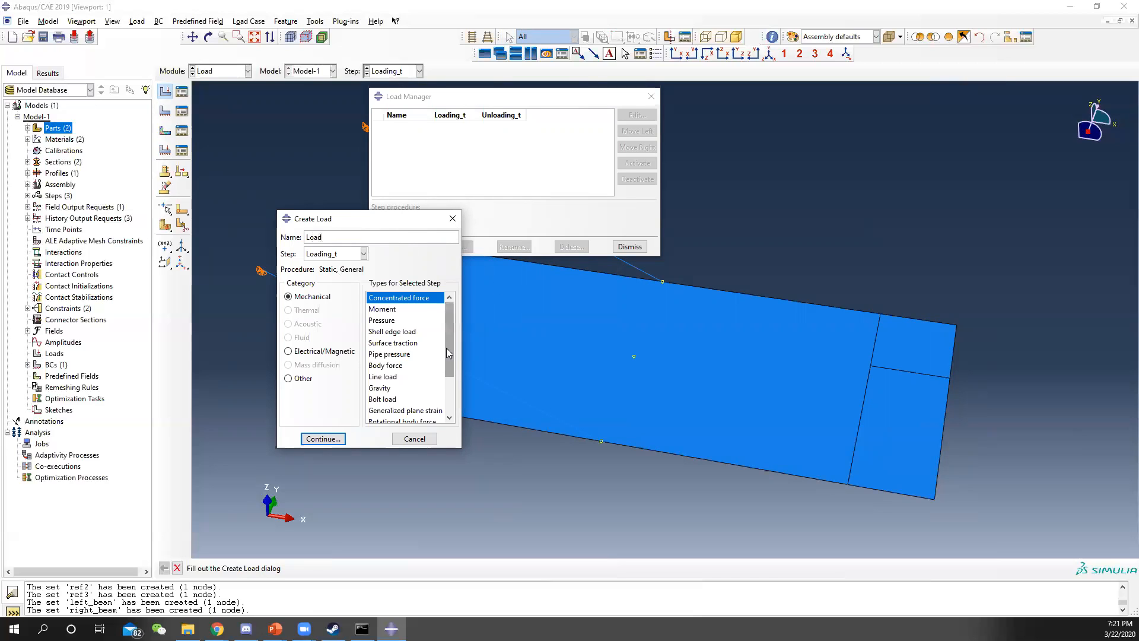
pyautogui.click(394, 321)
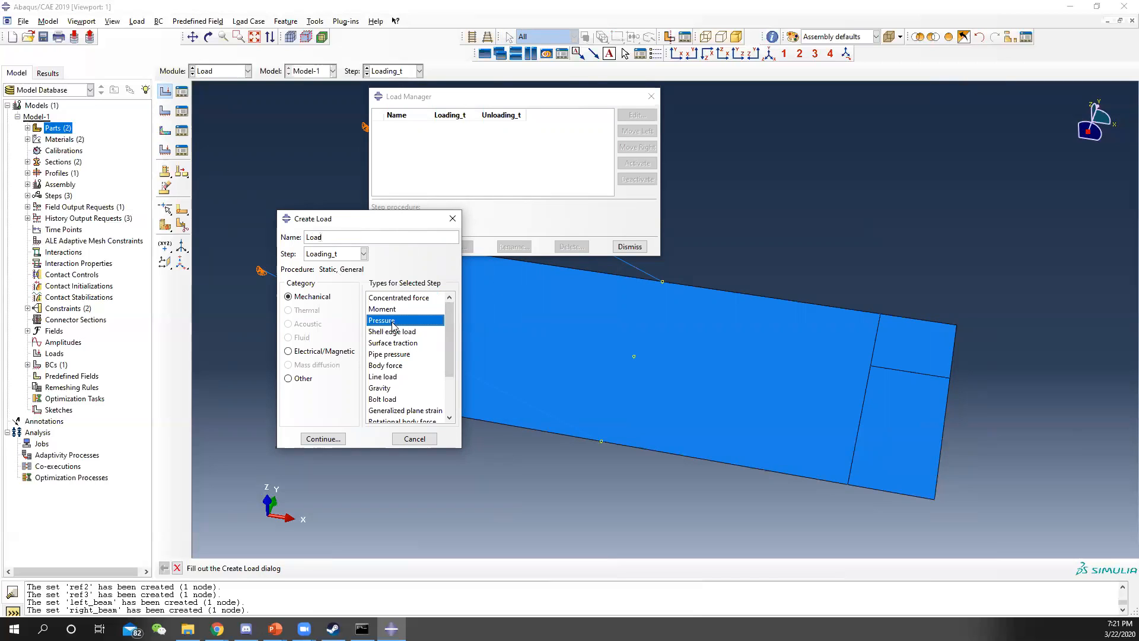
pyautogui.click(323, 438)
# Step: Pick the small corner face at the plate's free end and its side as the surface for Load
pyautogui.moveTo(540, 103); pyautogui.dragTo(425, 113)
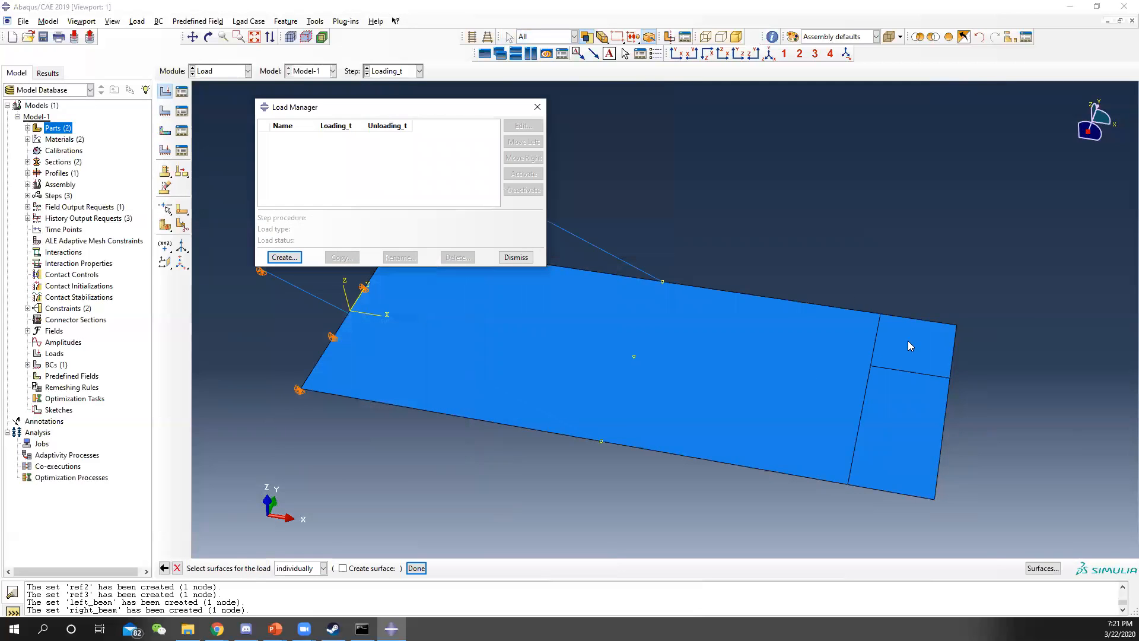
pyautogui.click(913, 349)
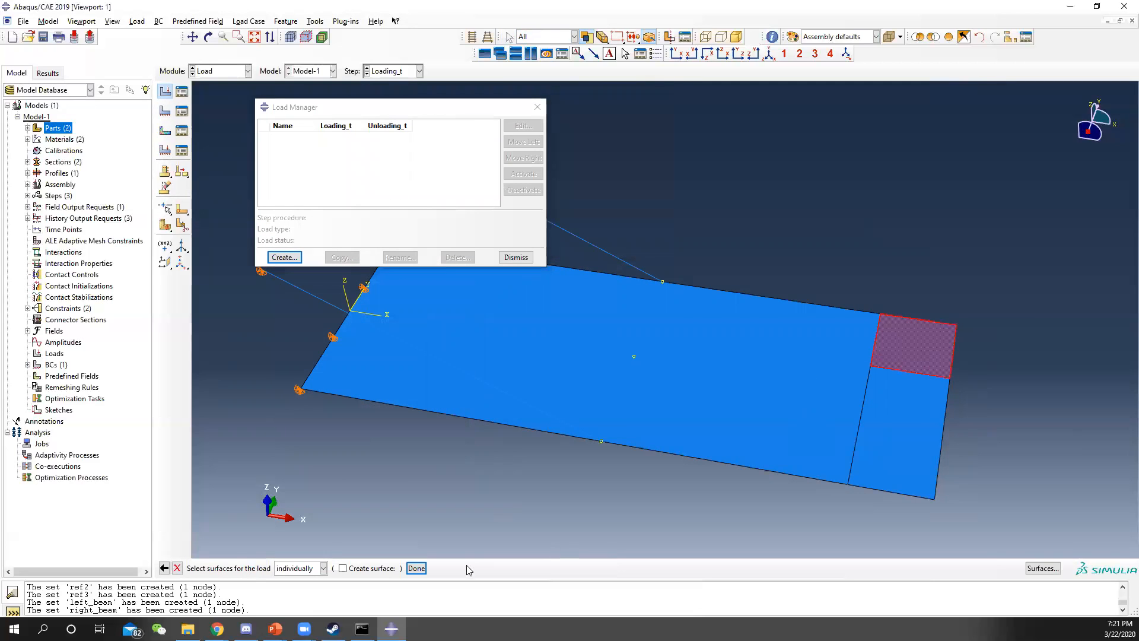
pyautogui.click(416, 568)
pyautogui.click(338, 568)
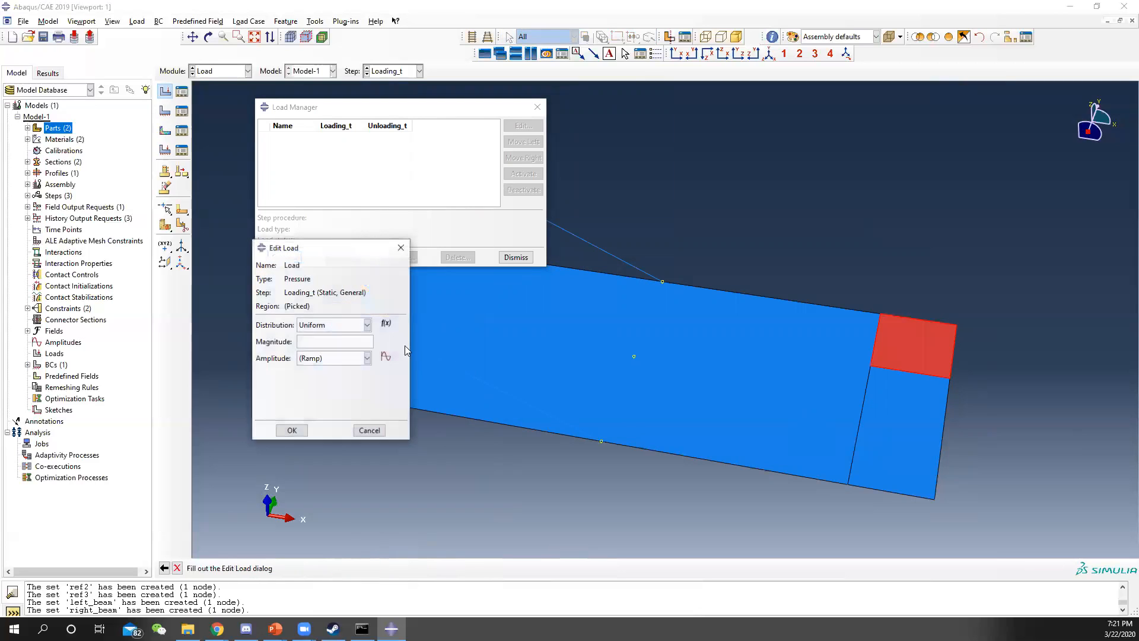
# Step: Define Load with a Total Force distribution and a magnitude of 1000, keeping the Ramp amplitude
pyautogui.click(352, 326)
pyautogui.click(334, 349)
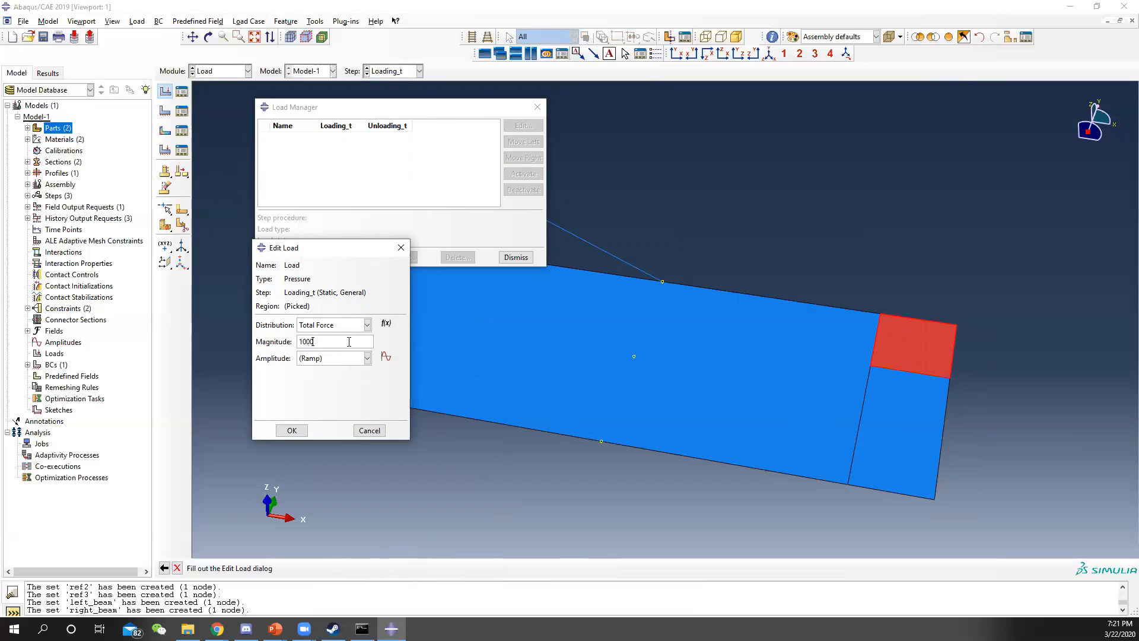
pyautogui.click(292, 430)
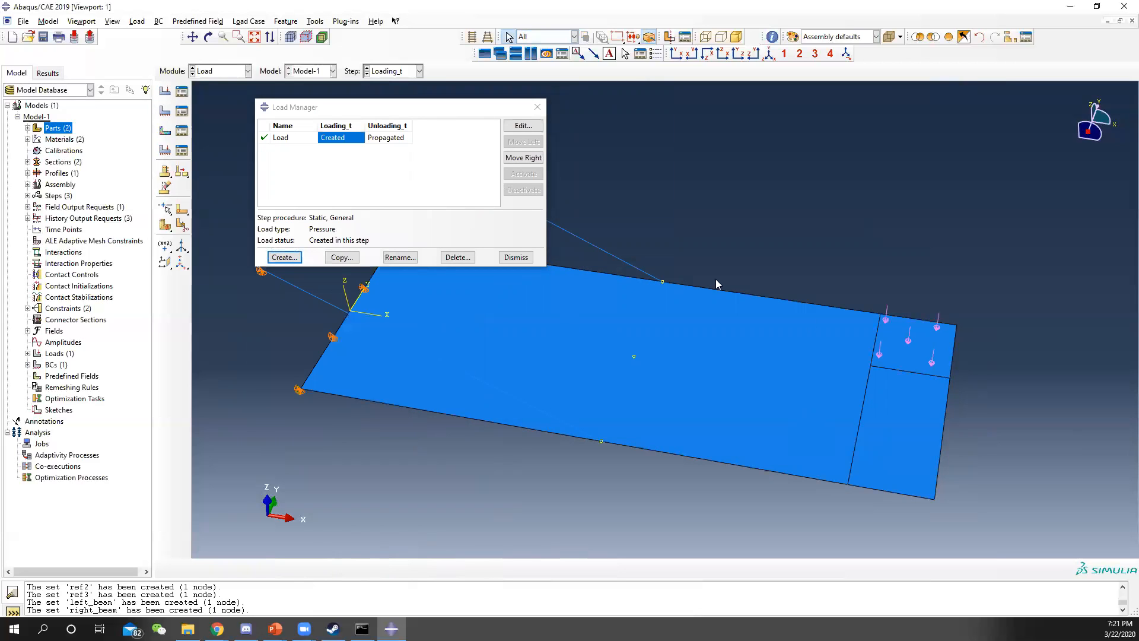
pyautogui.click(284, 257)
pyautogui.write('Unload')
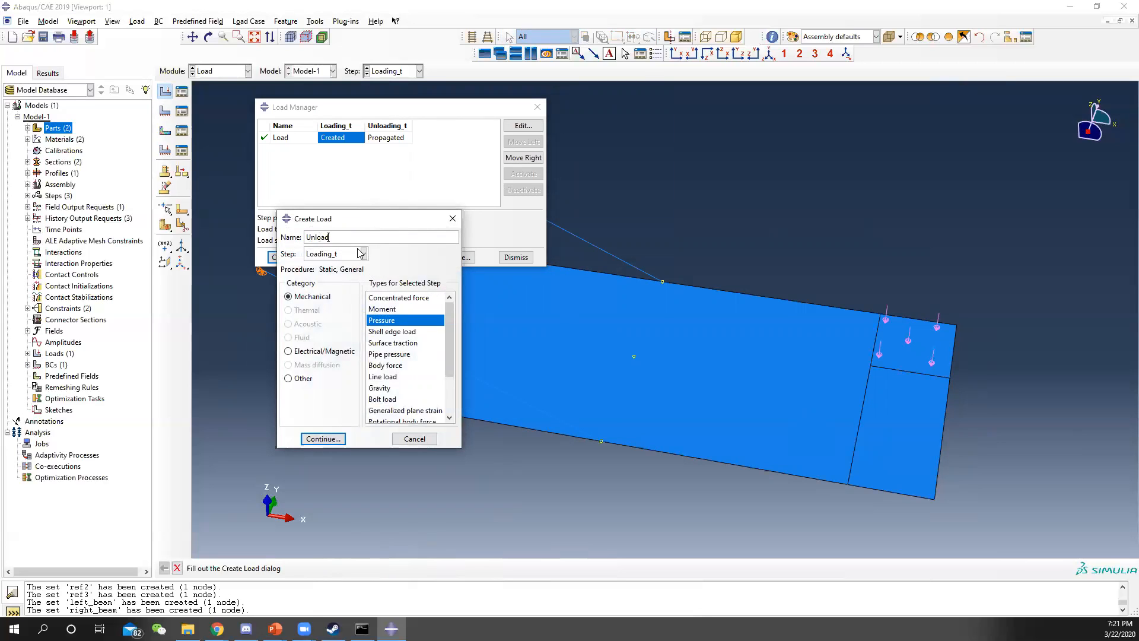
pyautogui.click(415, 438)
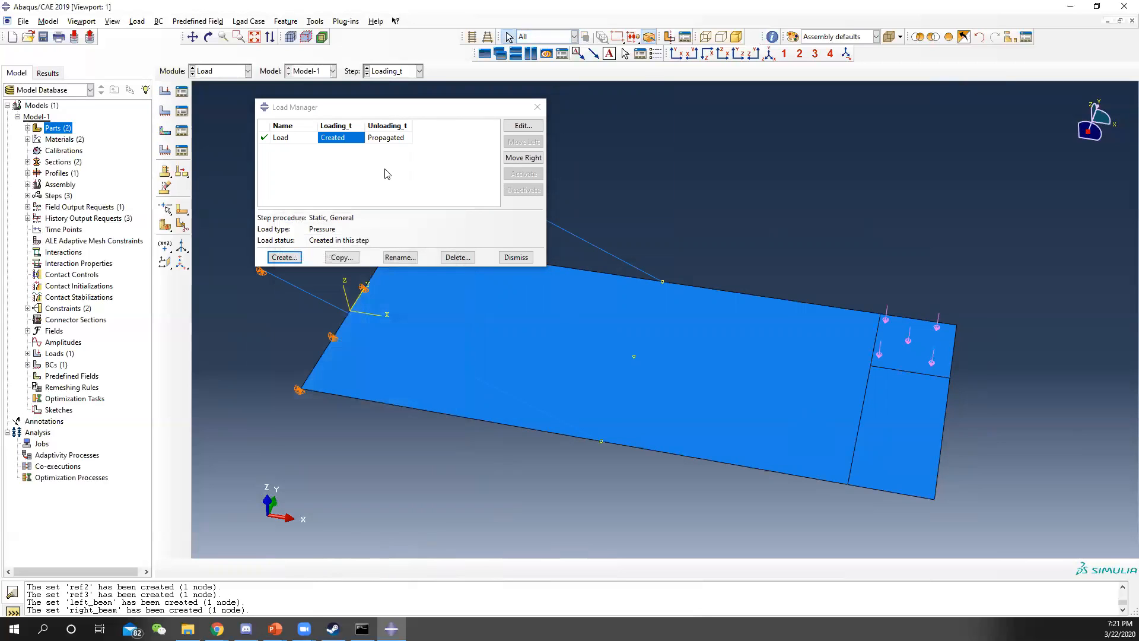
# Step: Deactivate the load named Load in the Unloading_t step
pyautogui.click(385, 139)
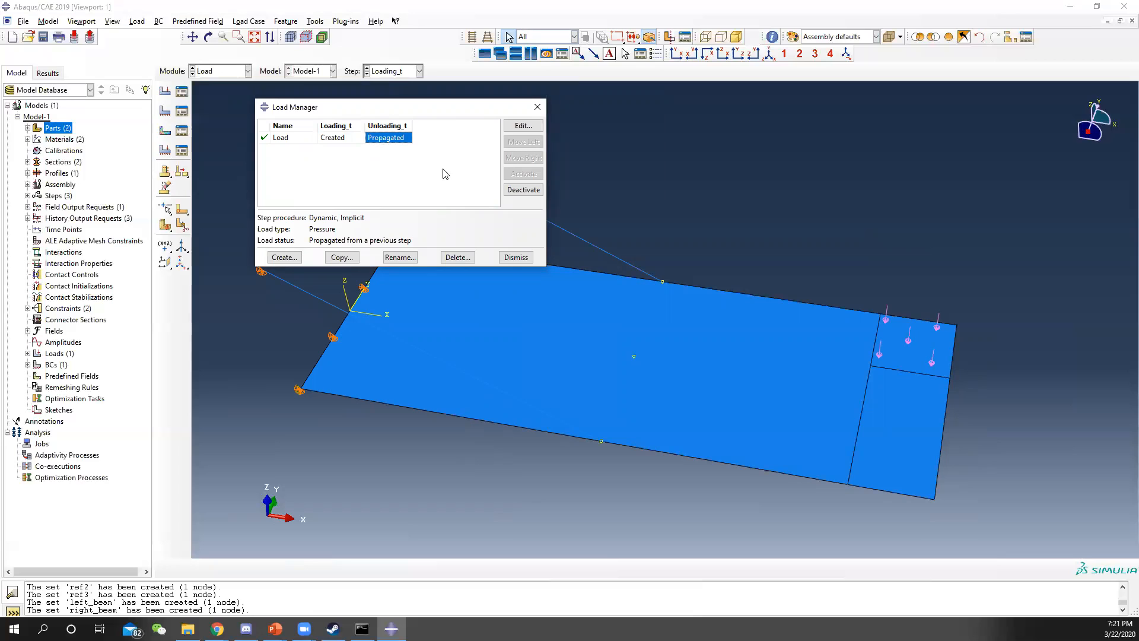
pyautogui.click(523, 190)
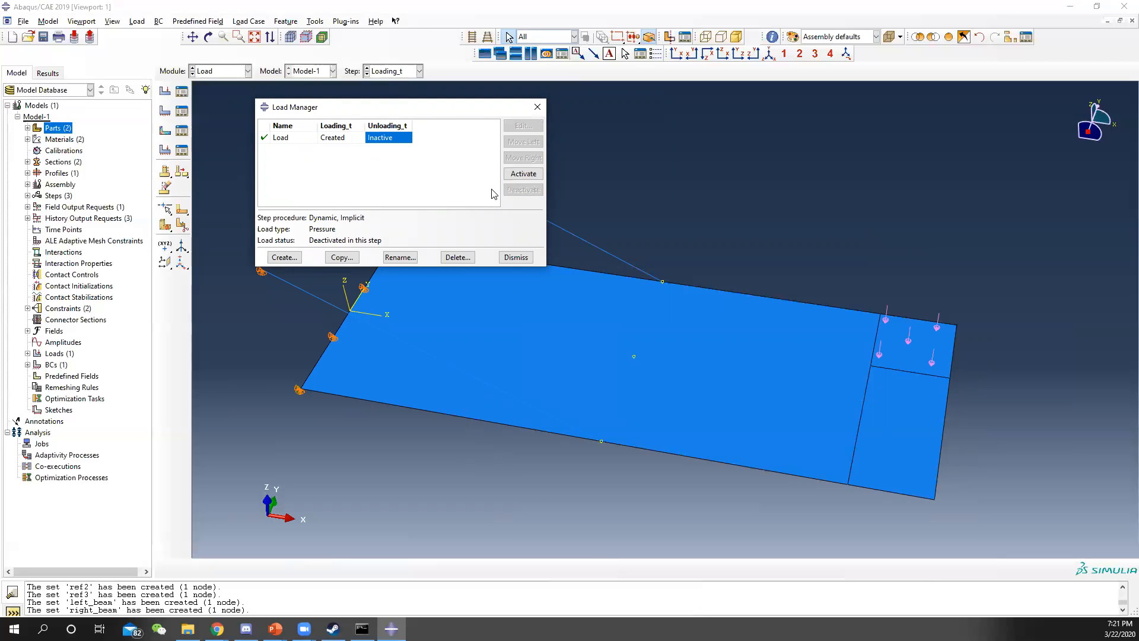
# Step: Start a mechanical Pressure load named Unload in the Unloading_t step
pyautogui.click(285, 257)
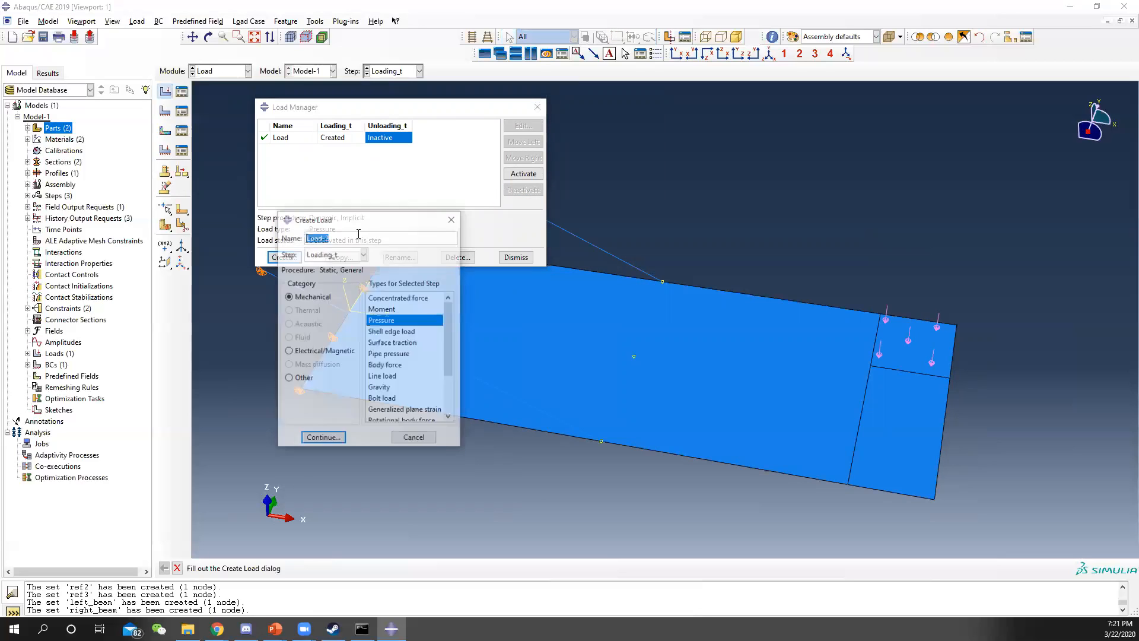
pyautogui.write('Unload')
pyautogui.click(363, 254)
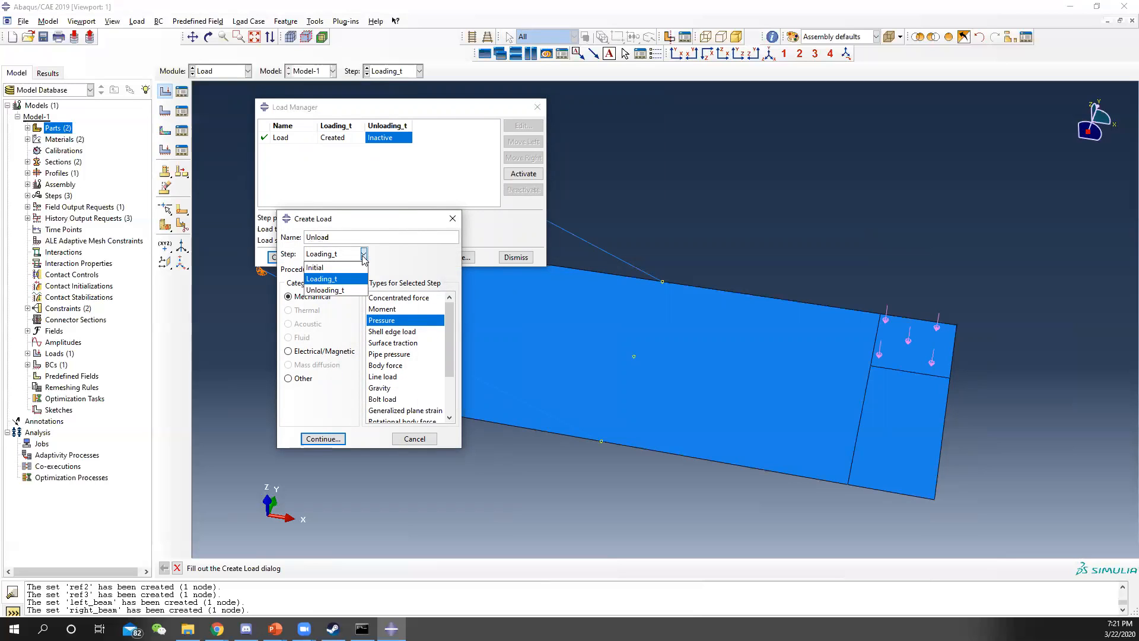
pyautogui.click(334, 290)
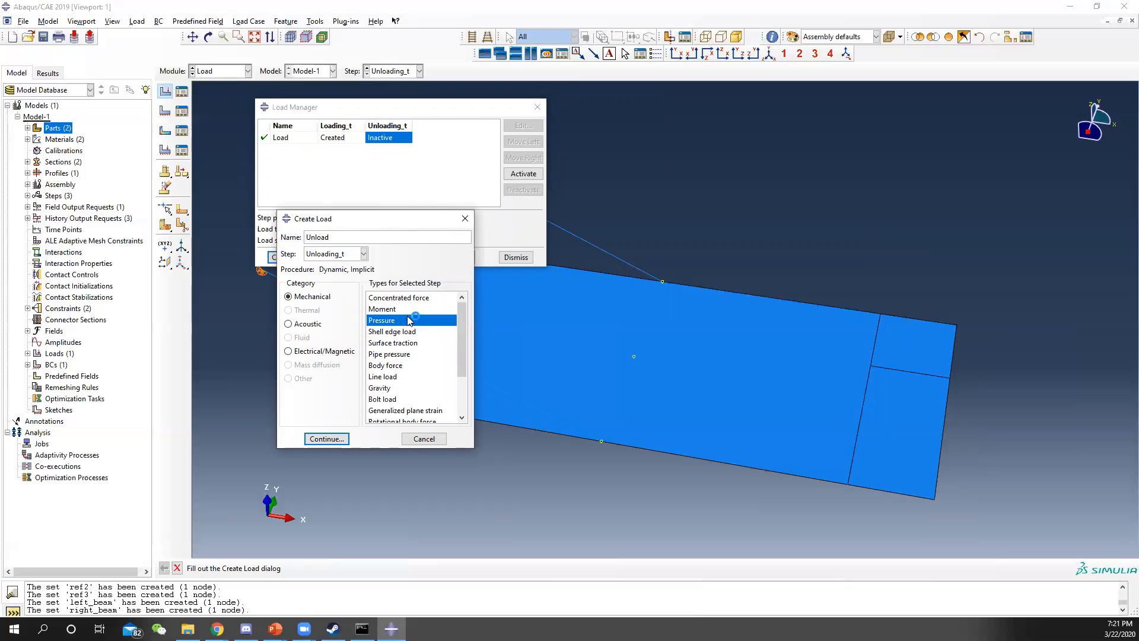
pyautogui.click(321, 439)
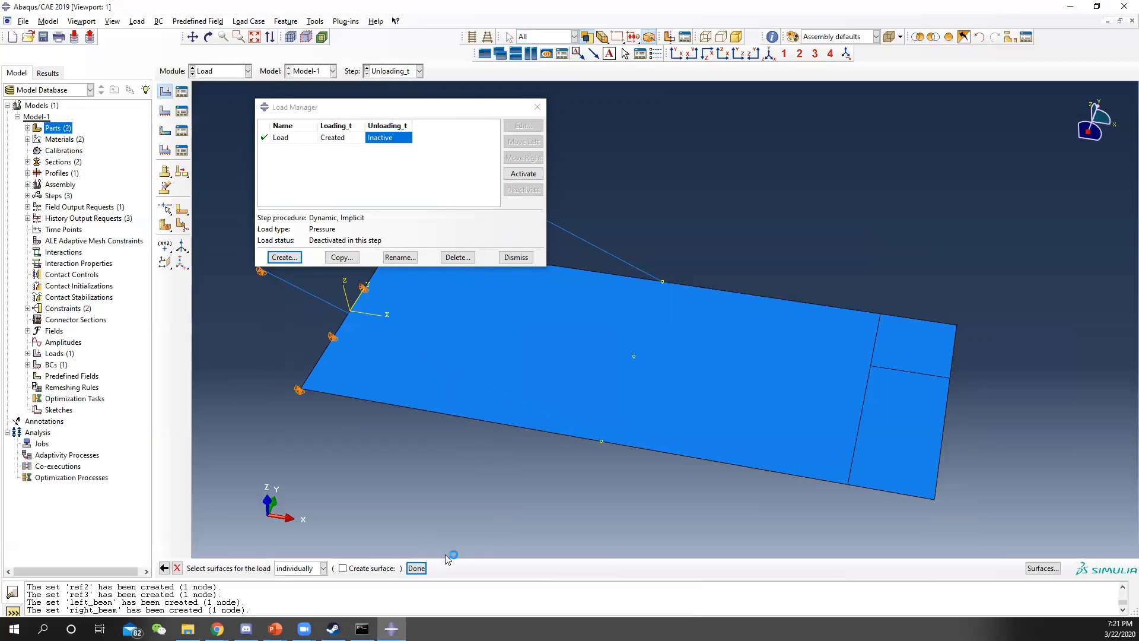
# Step: Apply Unload to the small corner face at the plate's free end with a Total Force distribution of magnitude 1000
pyautogui.click(923, 346)
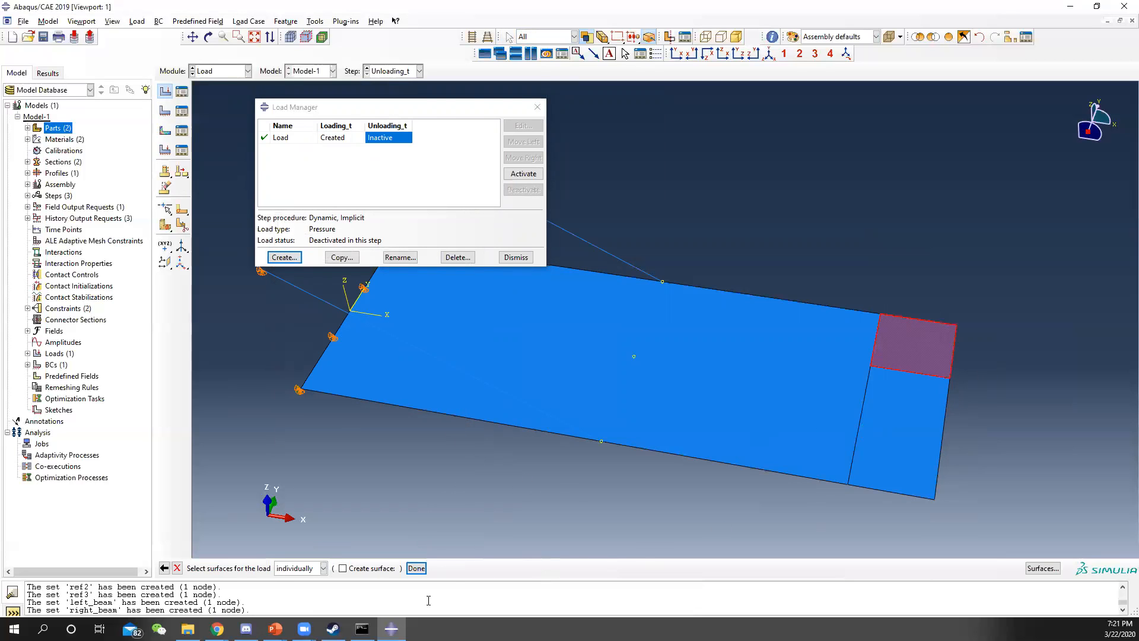
pyautogui.click(416, 568)
pyautogui.click(338, 568)
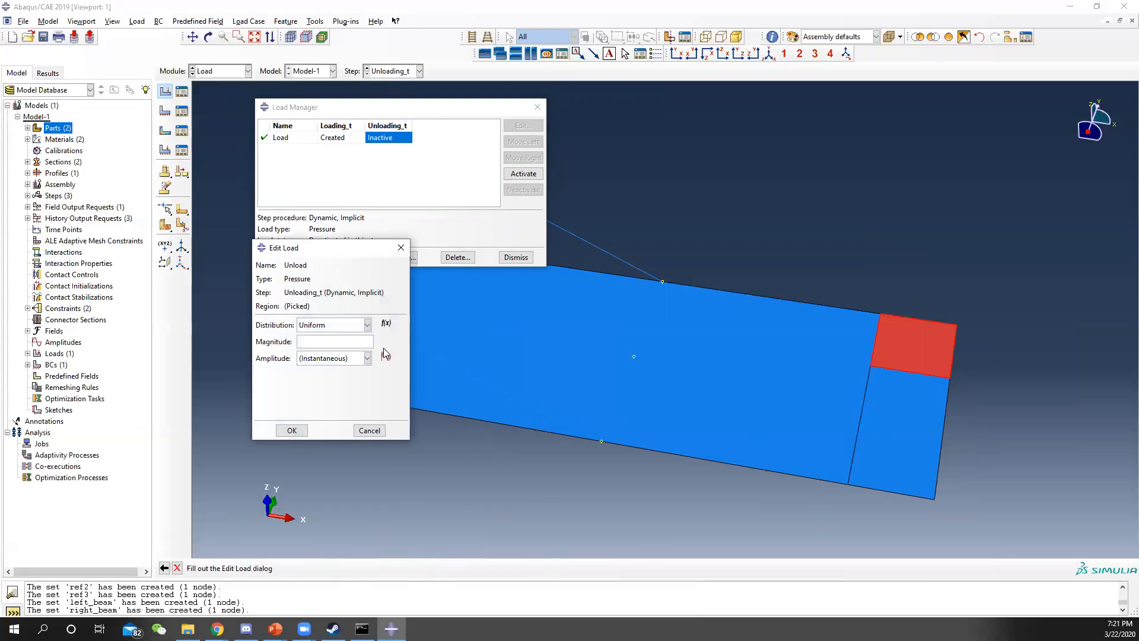
pyautogui.click(339, 328)
pyautogui.click(333, 350)
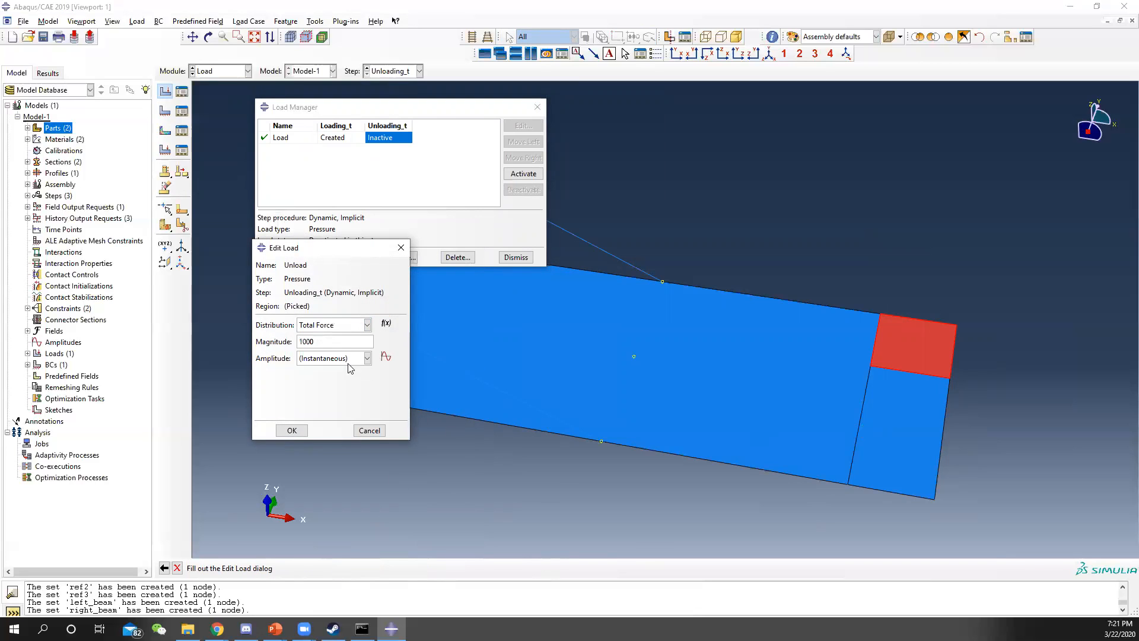
# Step: Create a Tabular amplitude named decreasing for the Unload load
pyautogui.click(386, 357)
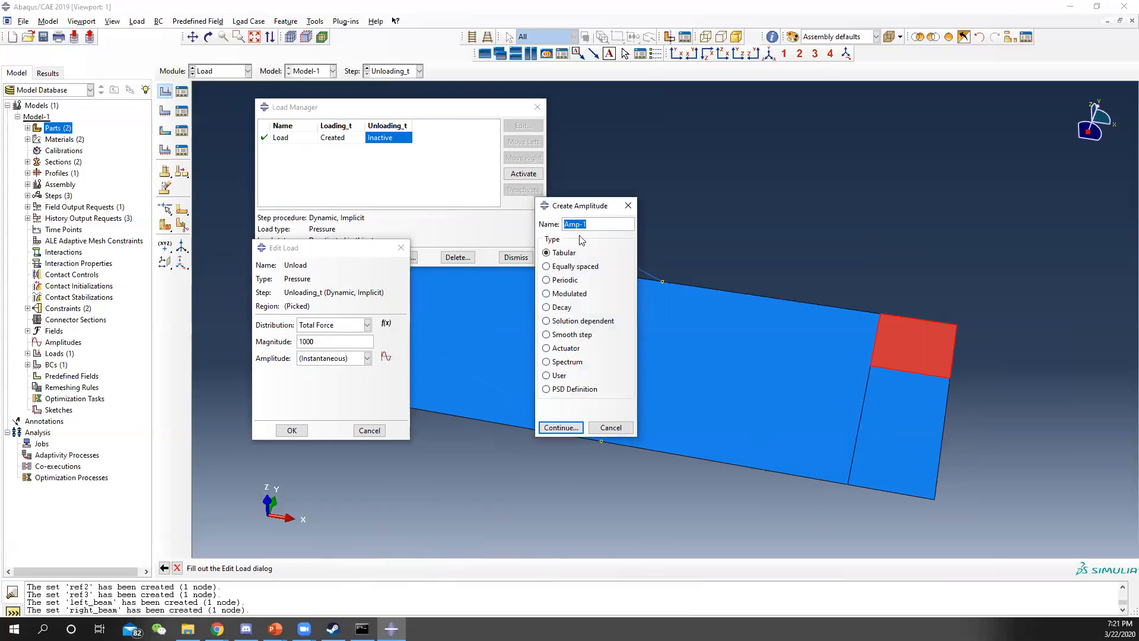
pyautogui.write('d')
pyautogui.click(561, 427)
# Step: Add a third row to the decreasing amplitude data and enter amplitude 1 at time 0
pyautogui.click(514, 218)
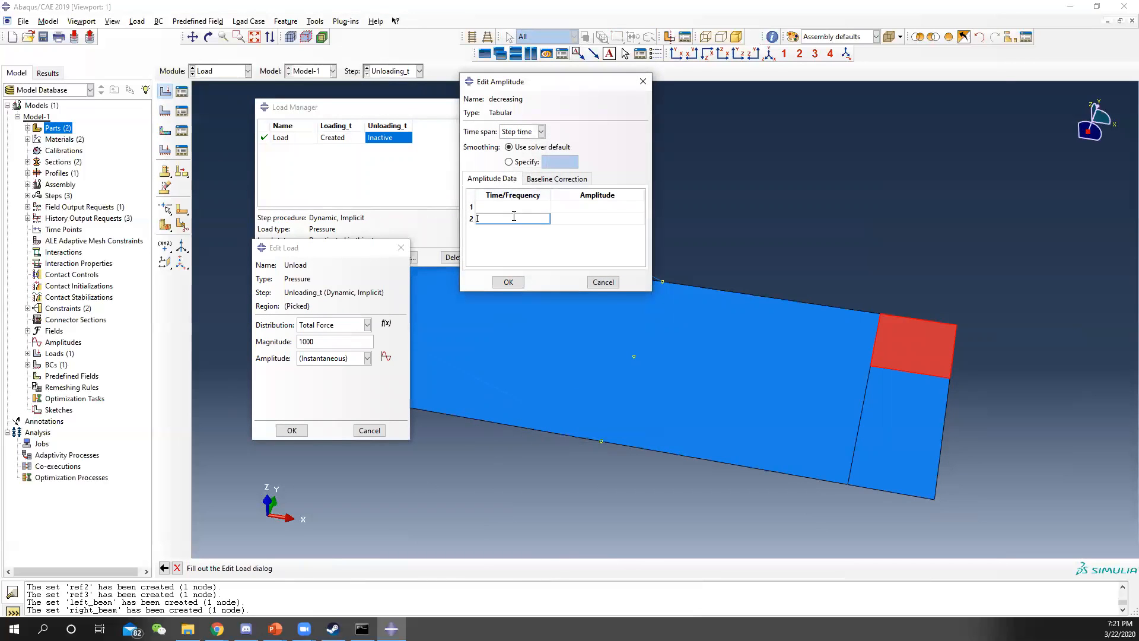
pyautogui.rightClick(514, 219)
pyautogui.click(551, 273)
pyautogui.click(527, 205)
pyautogui.write('0')
pyautogui.click(613, 209)
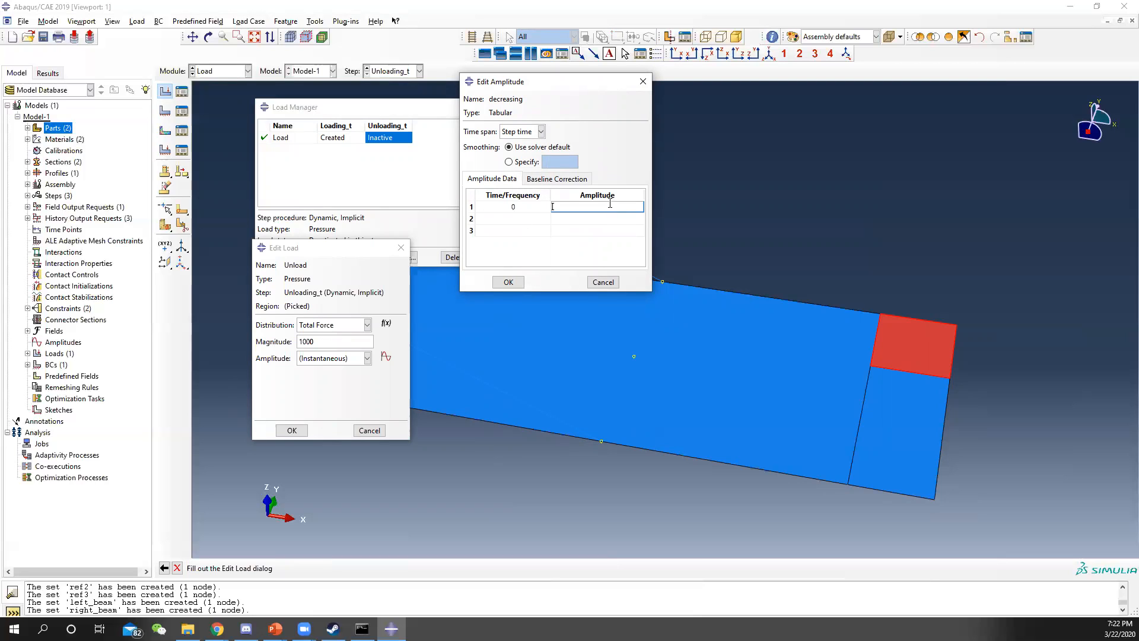
pyautogui.write('1')
# Step: Complete the amplitude table with amplitude 0 at time 0.2 and amplitude 0 at time 20, and accept it
pyautogui.click(520, 220)
pyautogui.click(596, 223)
pyautogui.write('0')
pyautogui.click(520, 237)
pyautogui.write('20')
pyautogui.click(609, 230)
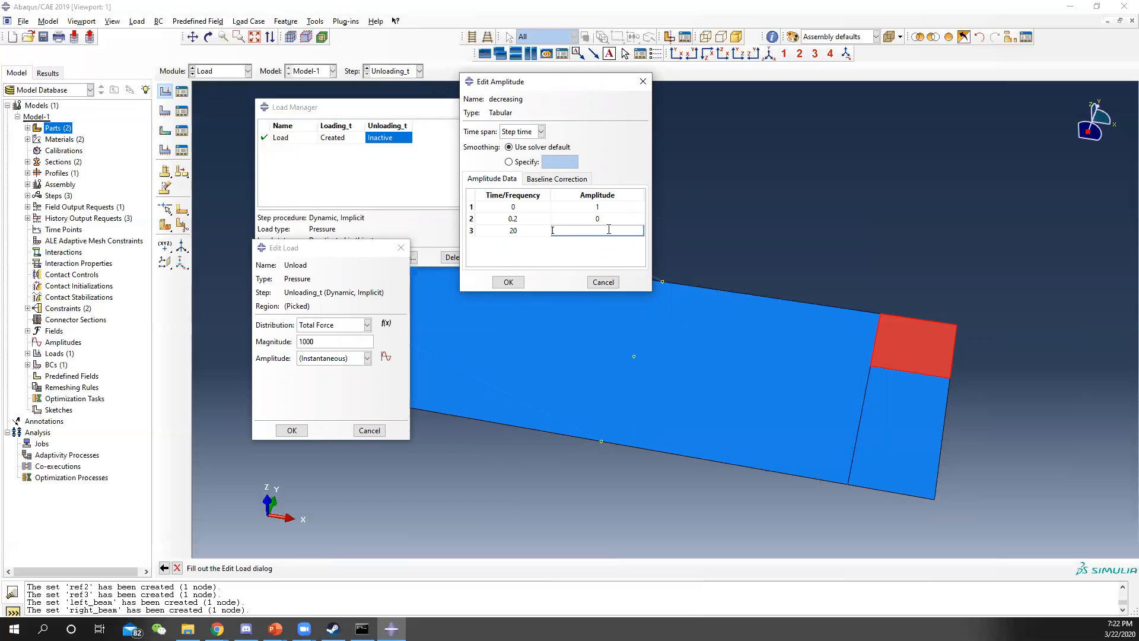
pyautogui.write('0')
pyautogui.click(509, 282)
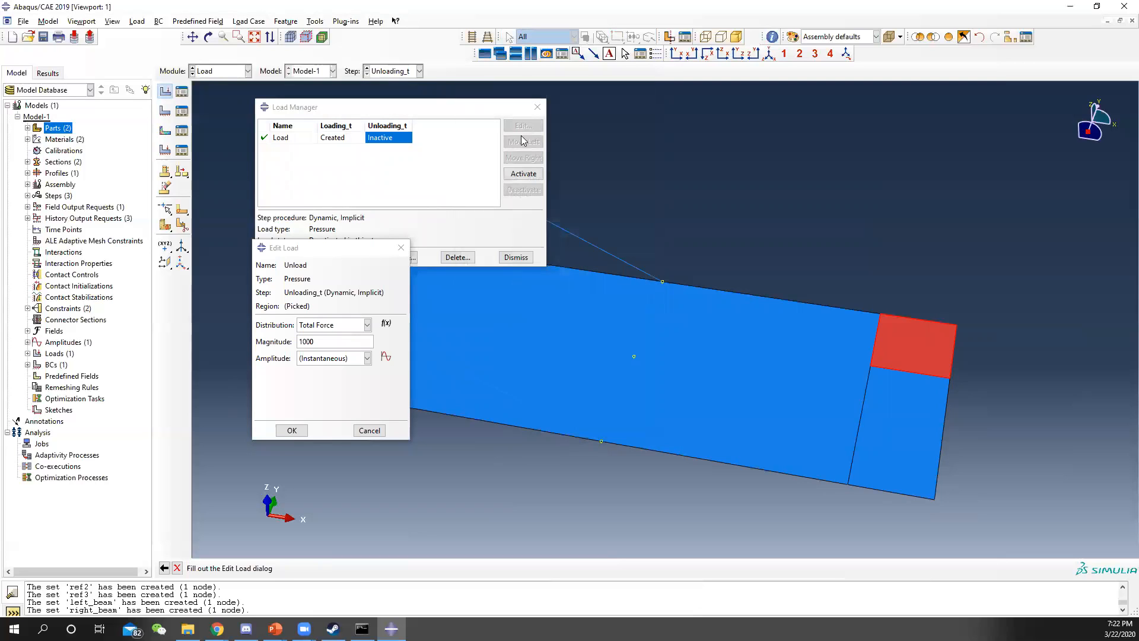
# Step: Plot the decreasing amplitude with the Amplitude Plotter to check its curve, and close the plotter
pyautogui.click(345, 22)
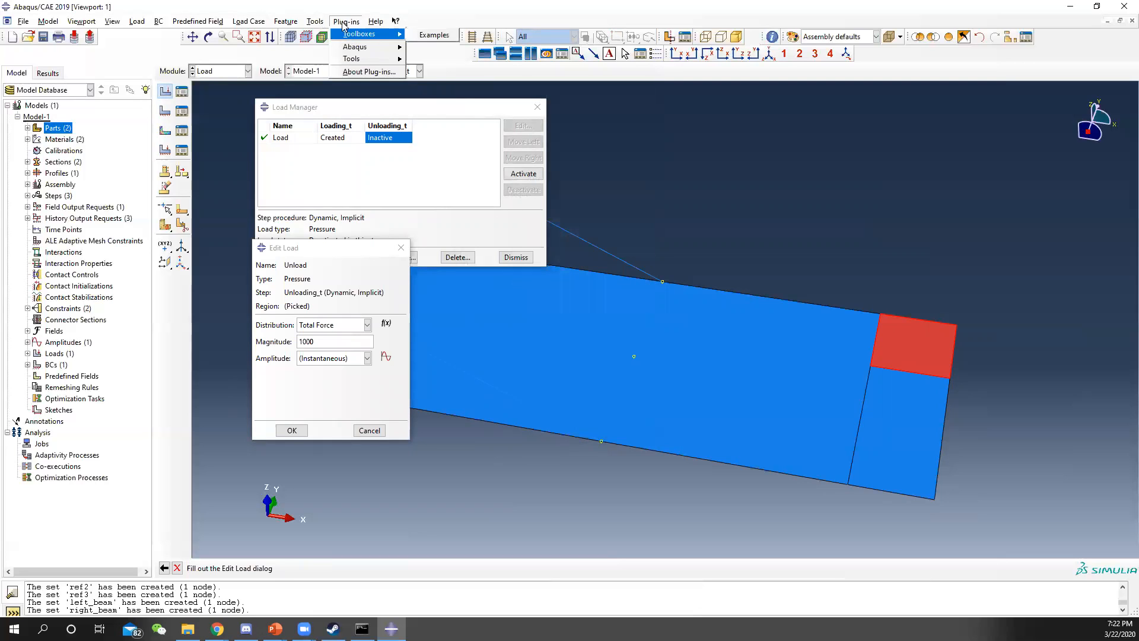
pyautogui.moveTo(368, 58)
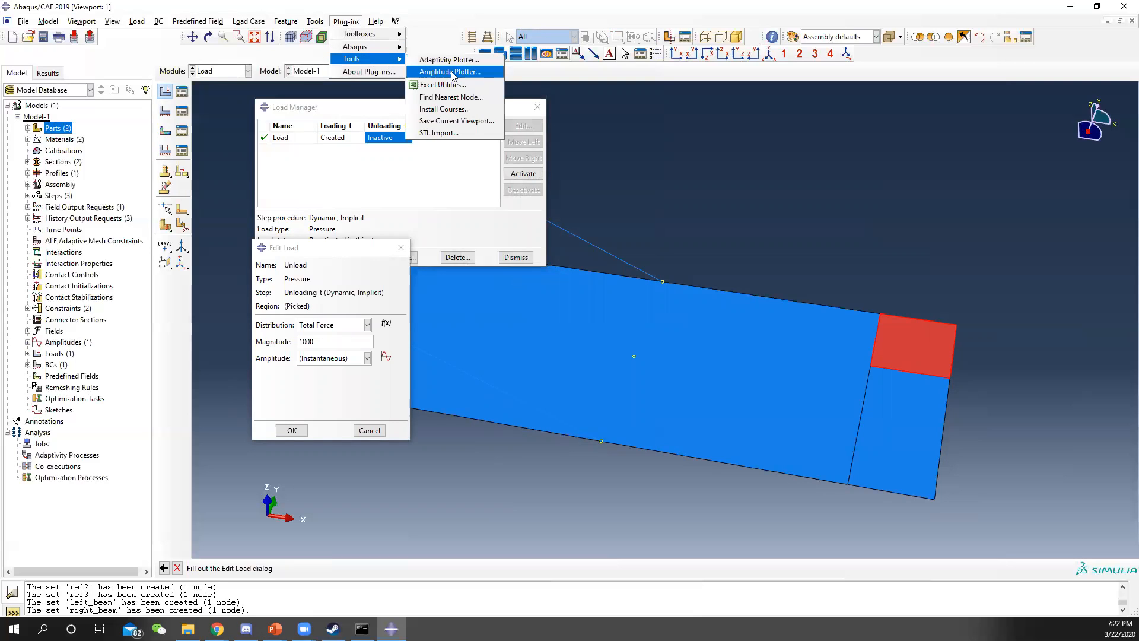
pyautogui.click(449, 71)
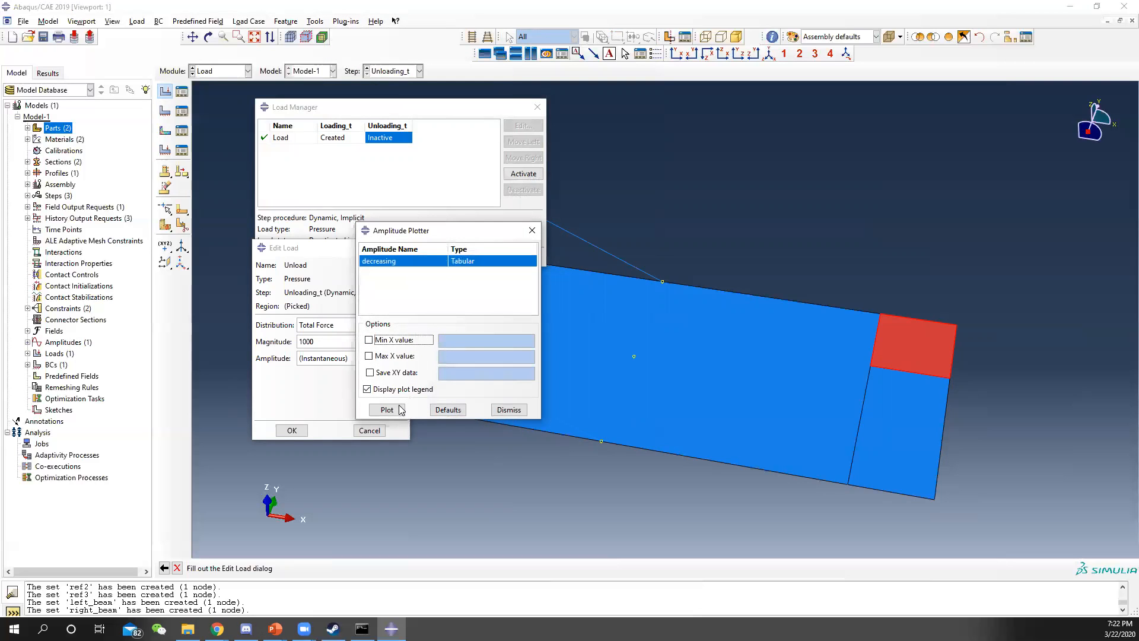
pyautogui.click(386, 409)
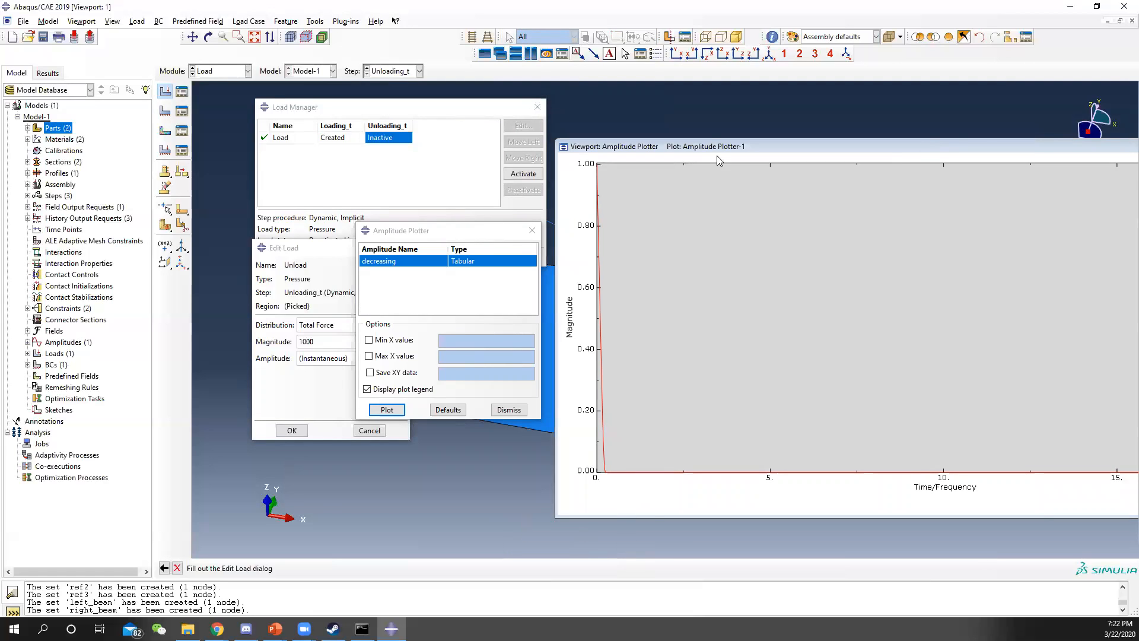
pyautogui.moveTo(710, 148); pyautogui.dragTo(376, 148)
pyautogui.moveTo(953, 149); pyautogui.dragTo(969, 149)
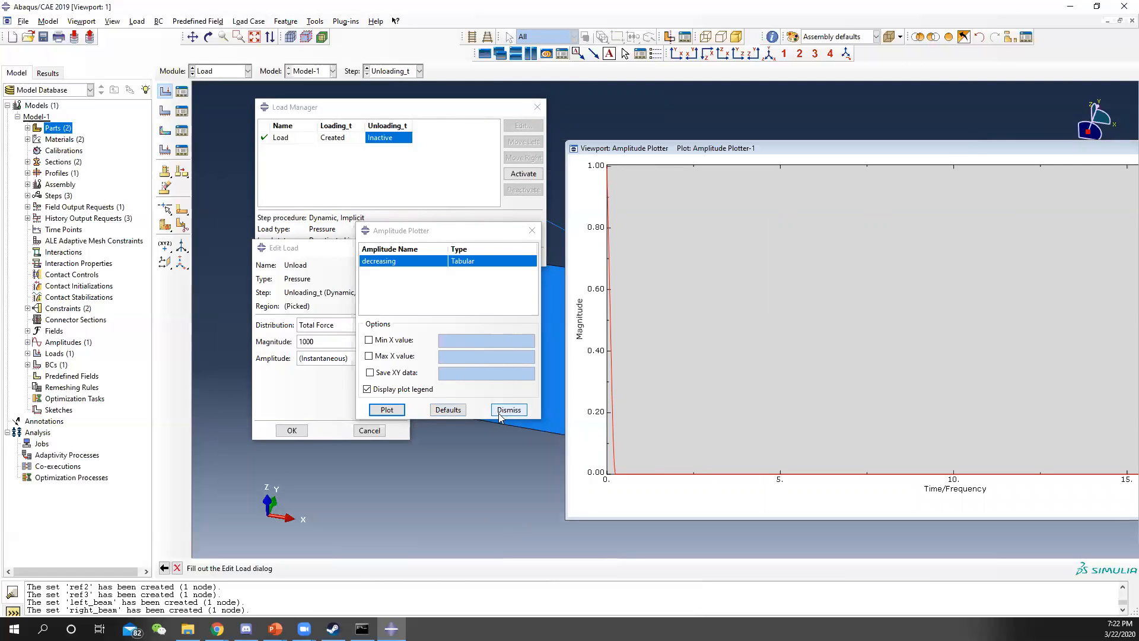
pyautogui.click(522, 413)
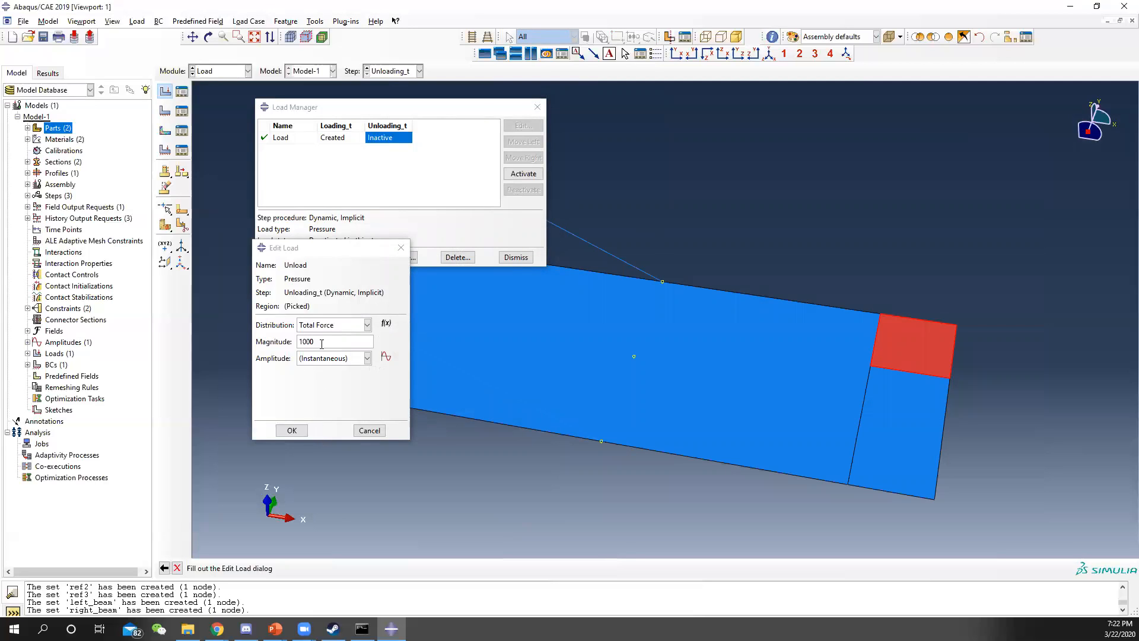
# Step: Assign the decreasing amplitude to the Unload load, accept the load and close the Load Manager
pyautogui.click(366, 357)
pyautogui.click(318, 373)
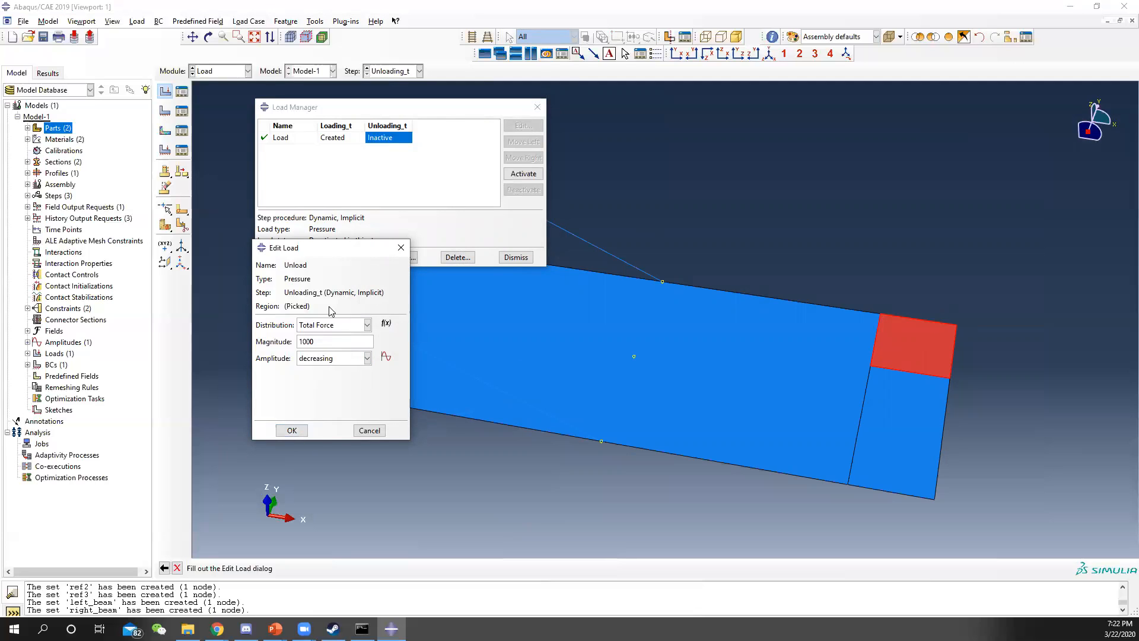
pyautogui.click(293, 430)
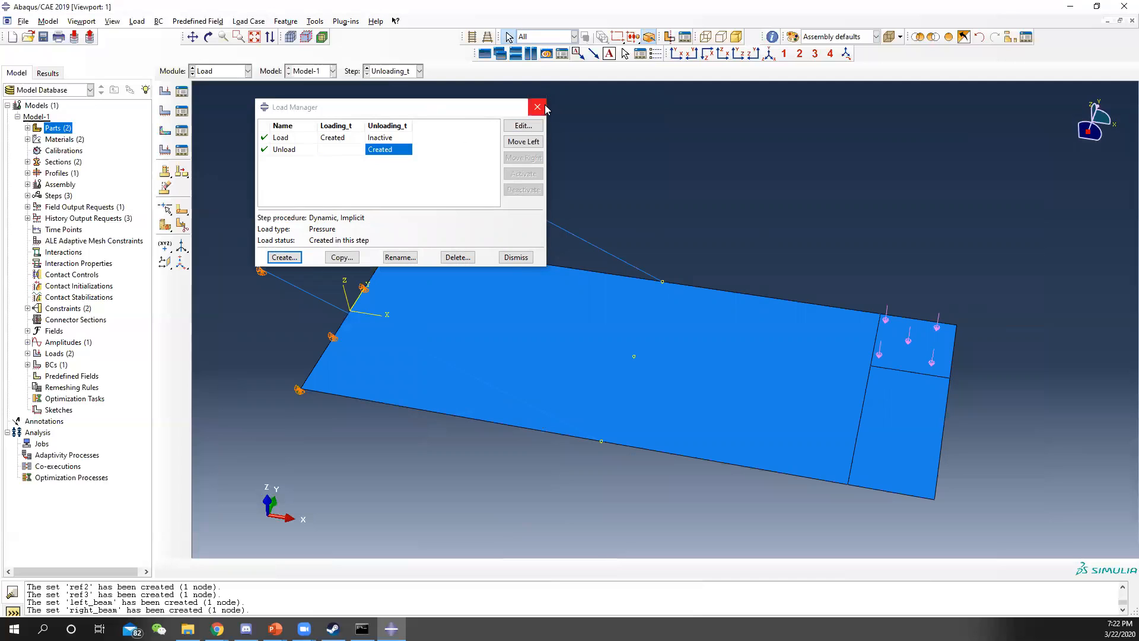
pyautogui.click(381, 139)
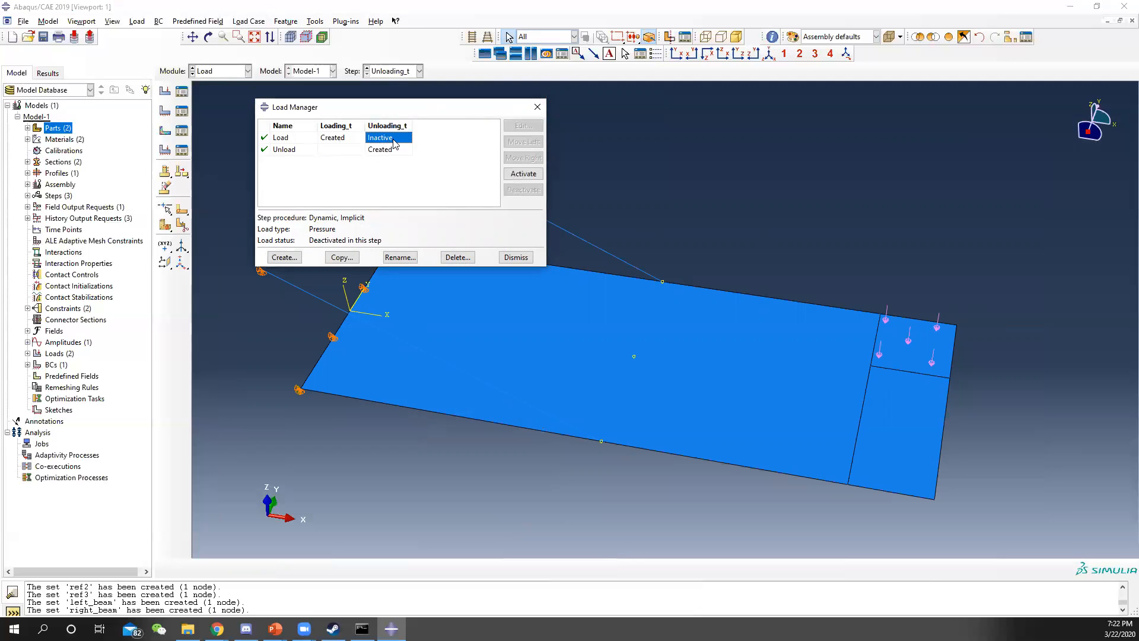
pyautogui.click(537, 106)
# Step: Switch to the Job module and create a job named DTI_100frames from Model-1
pyautogui.click(229, 72)
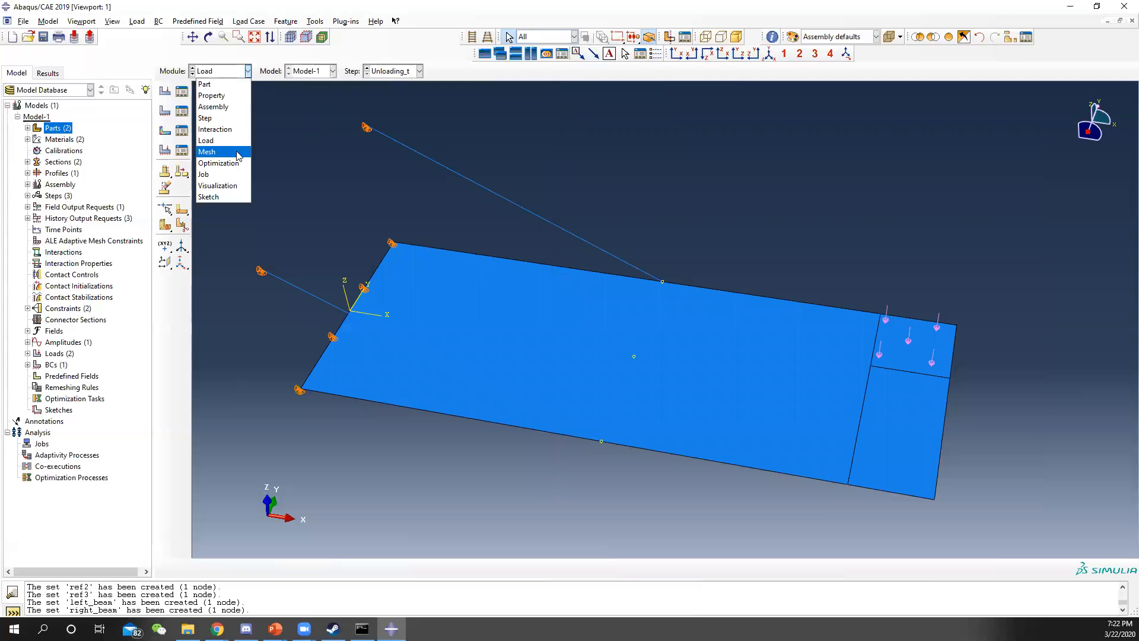
pyautogui.click(225, 170)
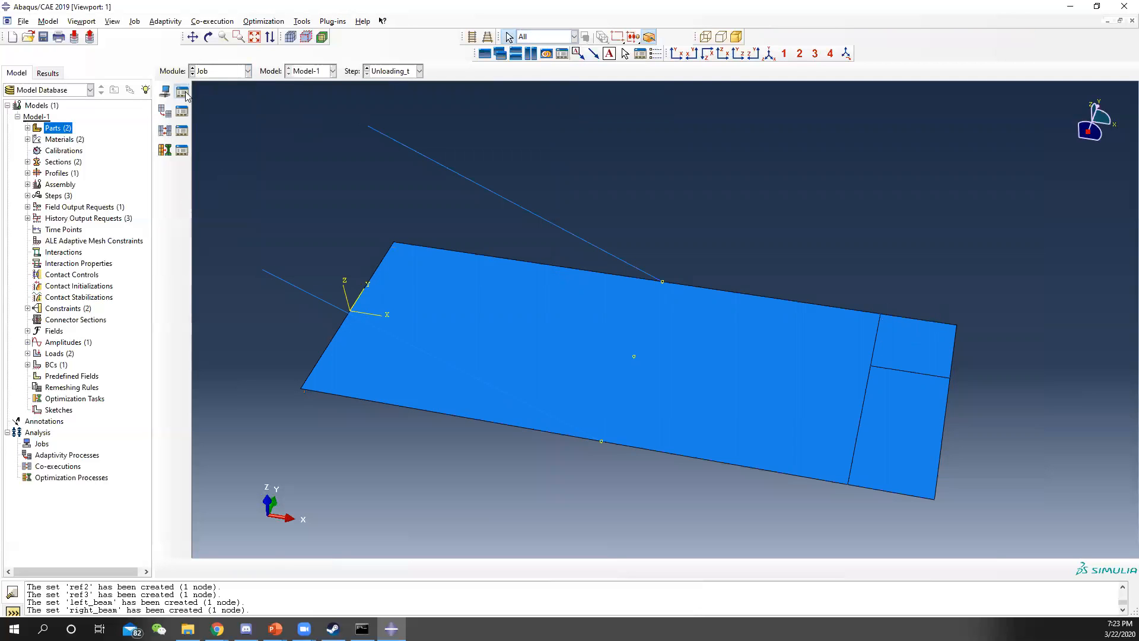
pyautogui.click(181, 92)
pyautogui.click(273, 311)
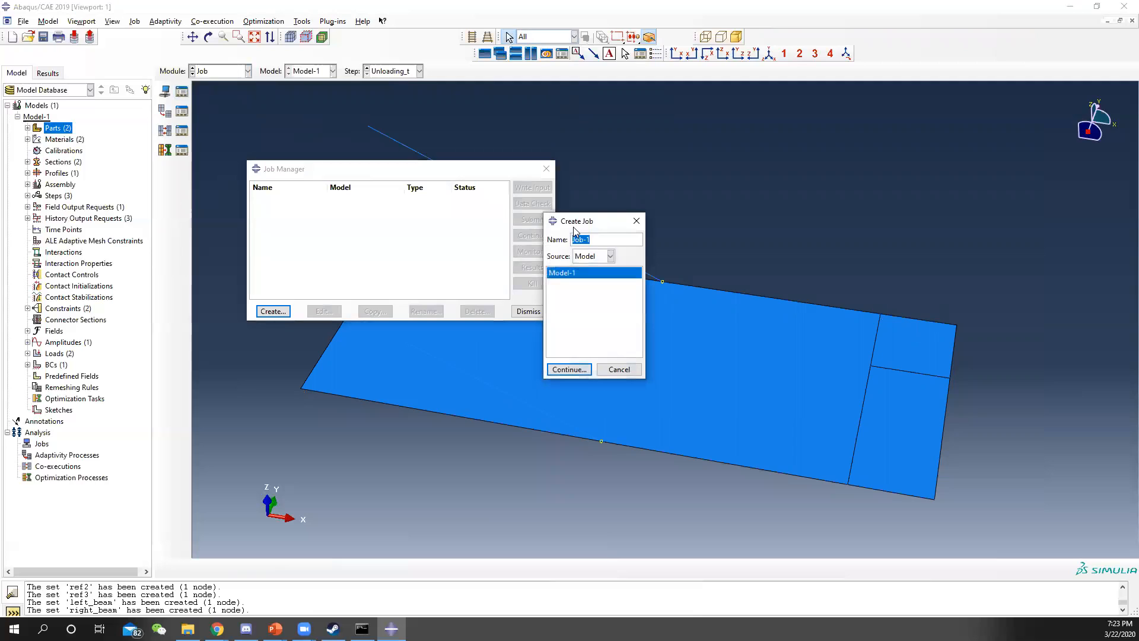
pyautogui.write('DTI_100frames')
pyautogui.click(569, 369)
# Step: Enable multiple processors and GPGPU acceleration in the job's parallelization settings
pyautogui.click(526, 245)
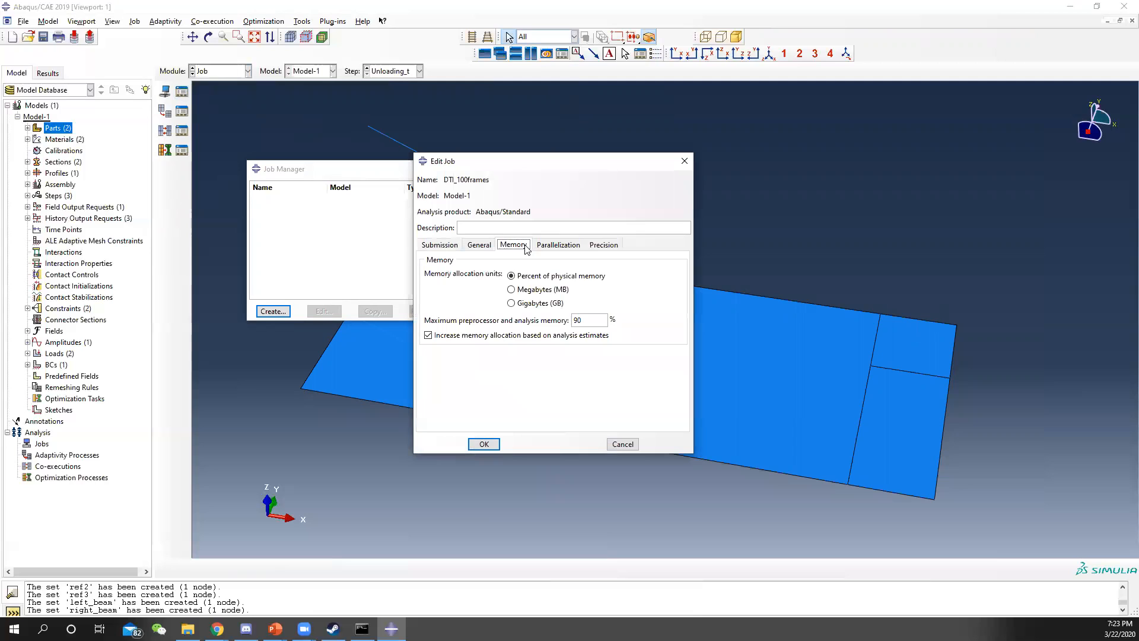
pyautogui.click(539, 246)
pyautogui.click(442, 261)
pyautogui.click(439, 277)
pyautogui.doubleClick(522, 261)
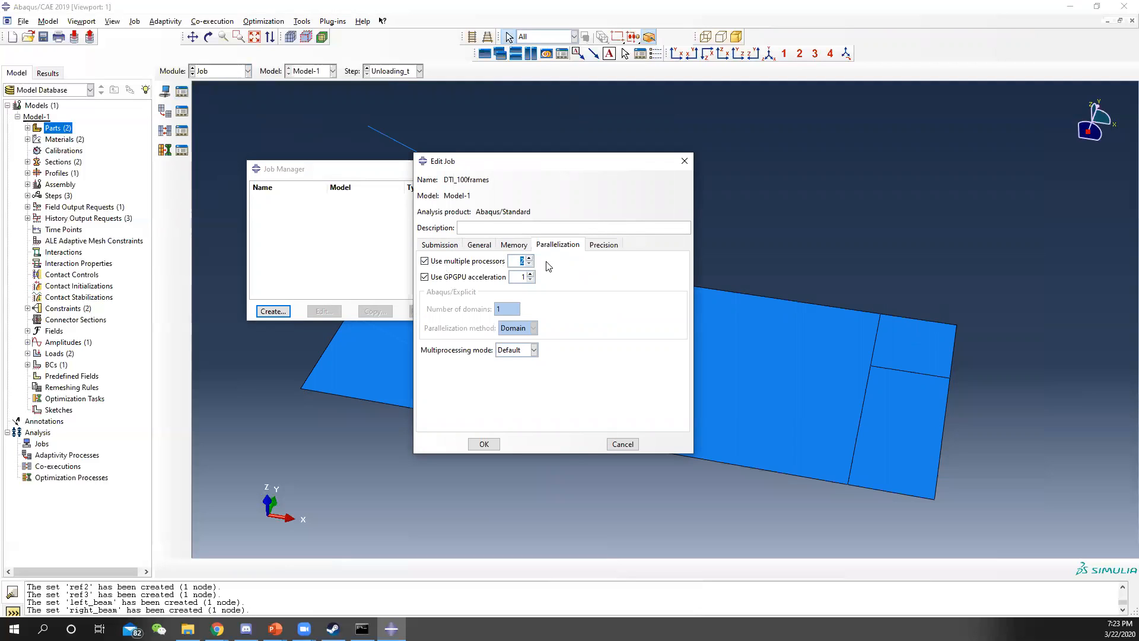
# Step: Check the computer's performance details in Task Manager and close it
pyautogui.rightClick(492, 633)
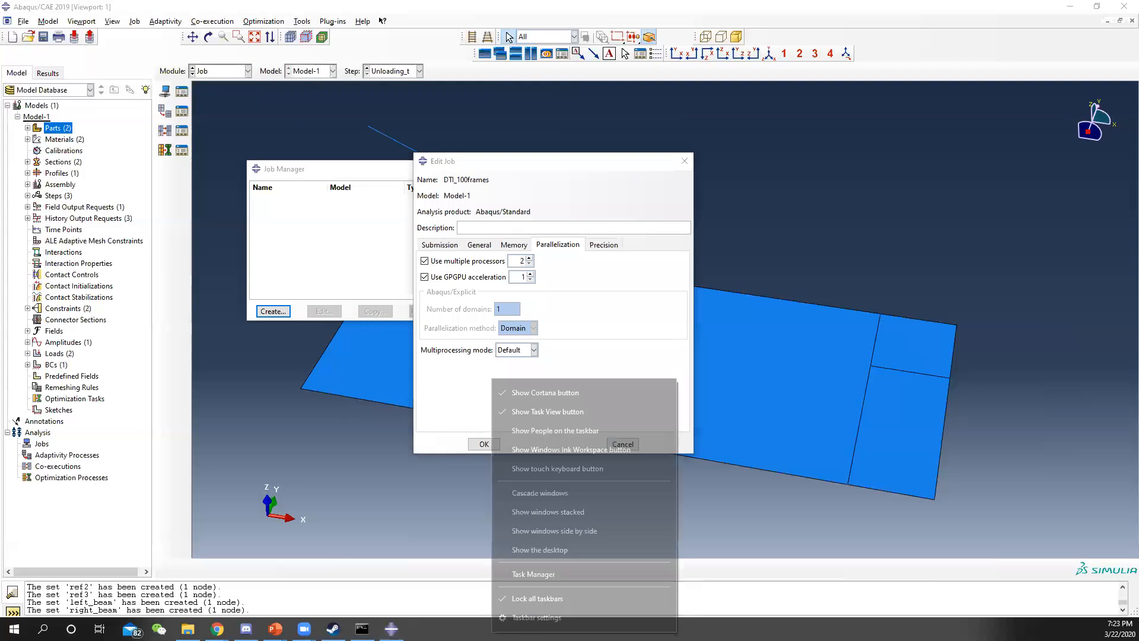
pyautogui.click(552, 579)
pyautogui.click(448, 215)
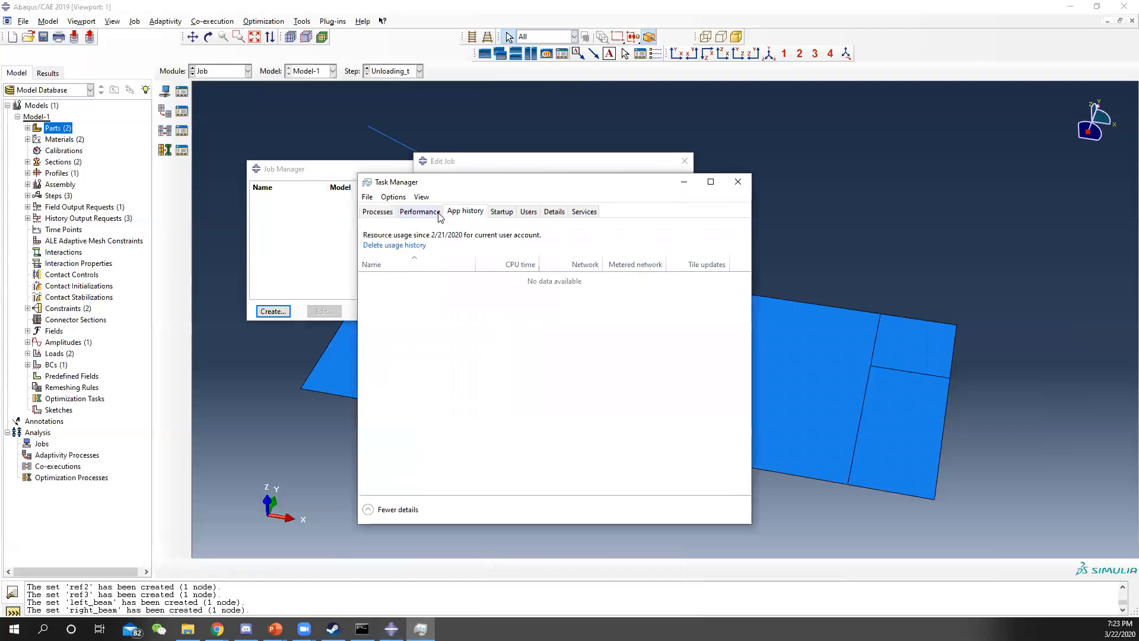
pyautogui.click(439, 214)
pyautogui.click(737, 181)
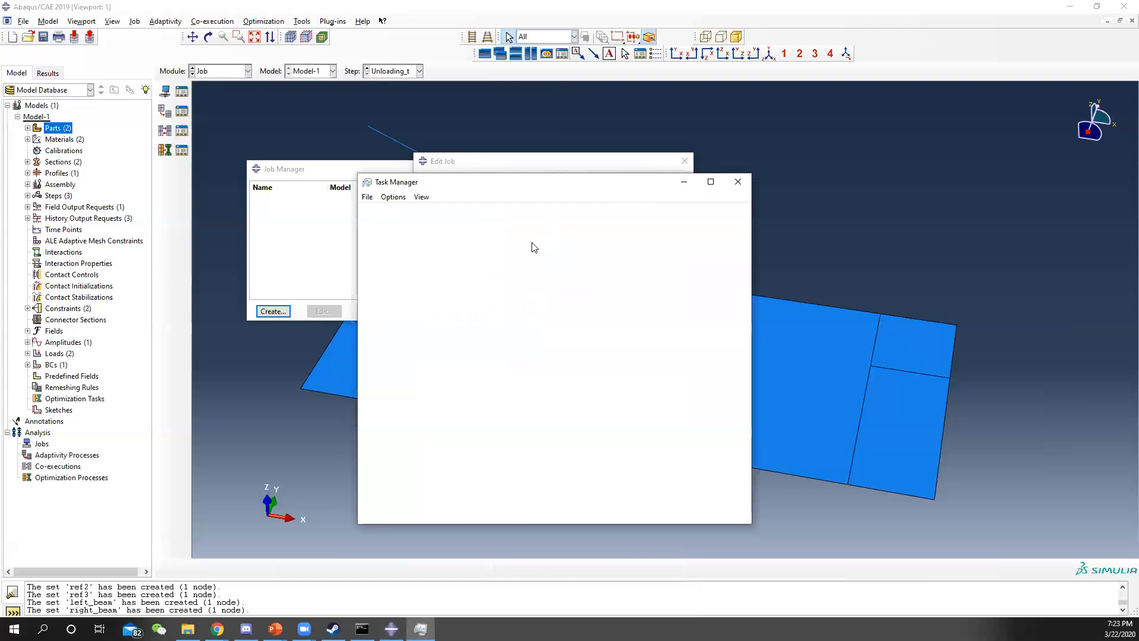
# Step: Set the job's number of processors to 10 and accept the job settings
pyautogui.doubleClick(520, 259)
pyautogui.write('10')
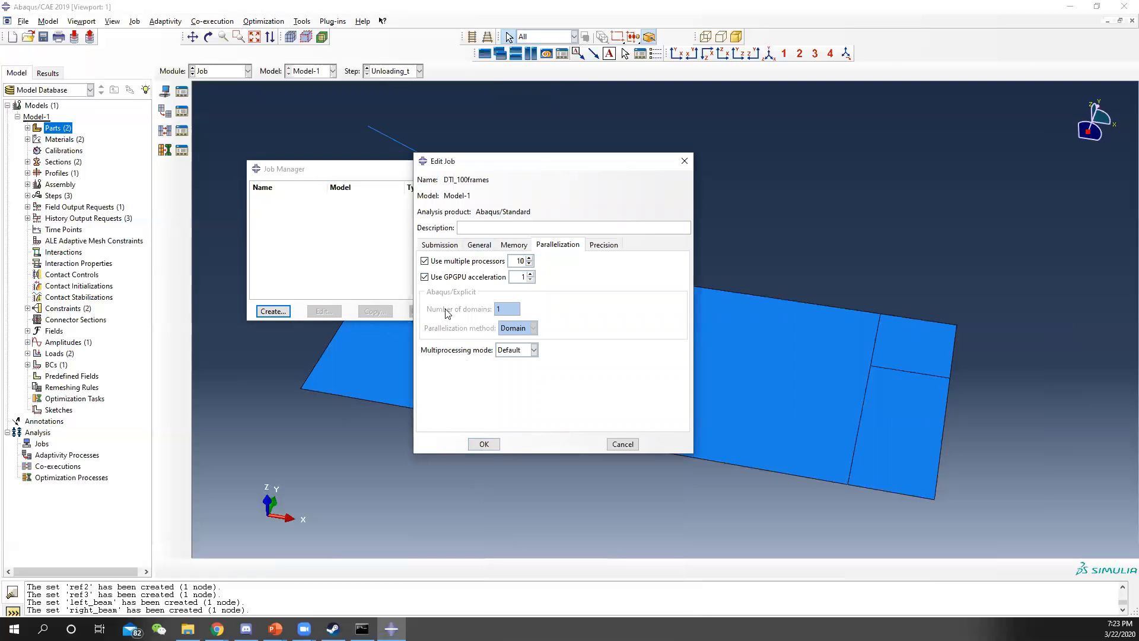
pyautogui.click(439, 245)
pyautogui.click(484, 444)
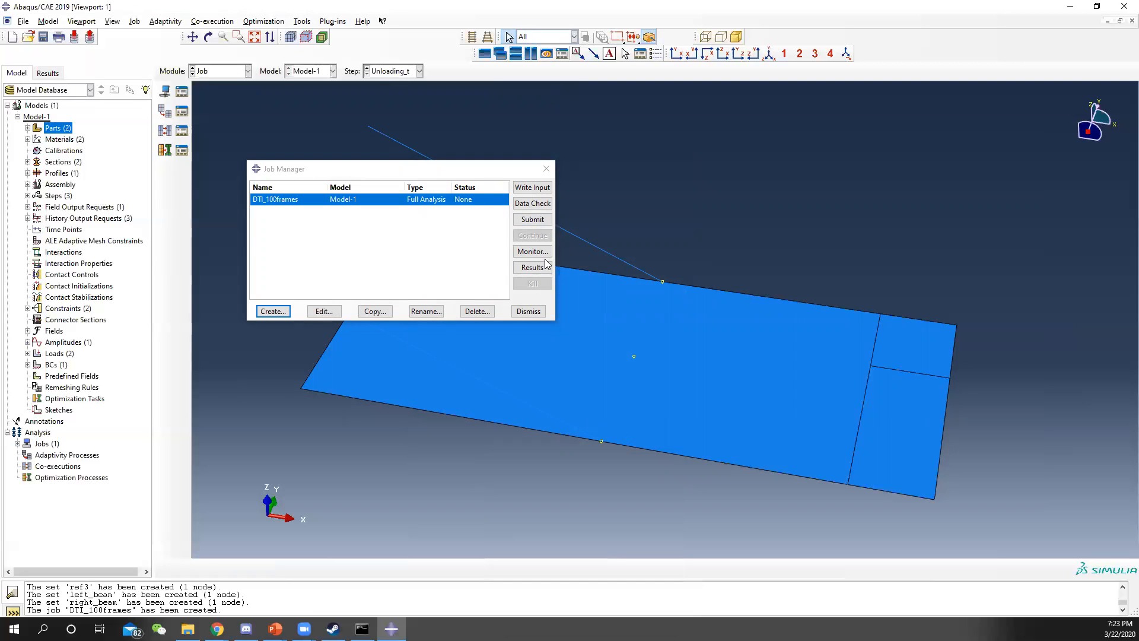
# Step: Try to submit the DTI_100frames job, dismiss the message and close the Job Manager
pyautogui.click(533, 220)
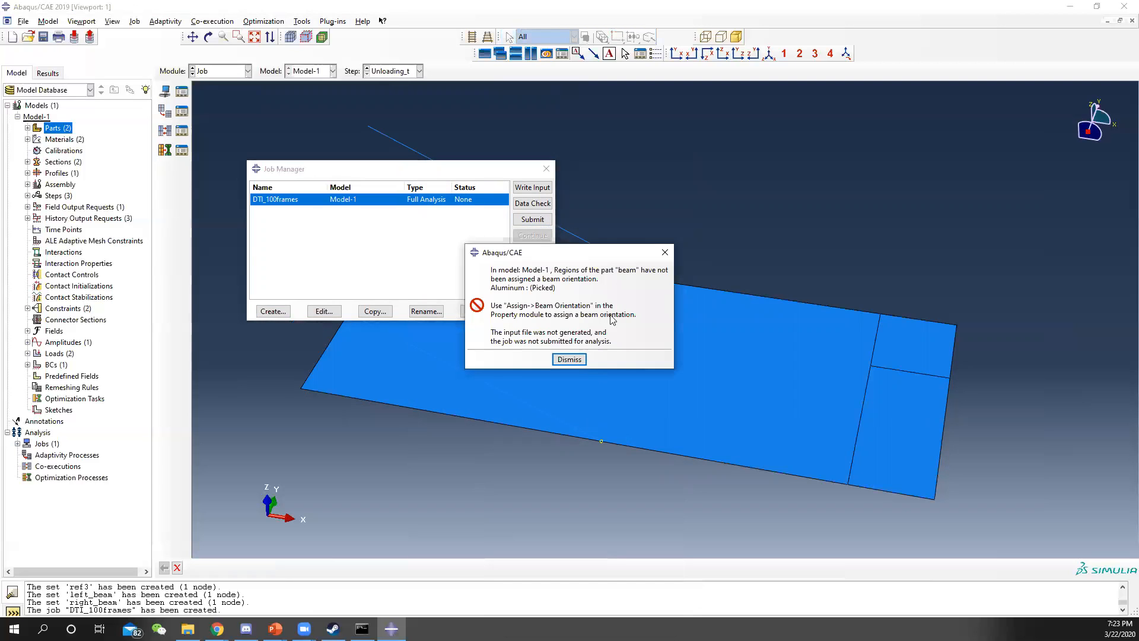
pyautogui.click(665, 252)
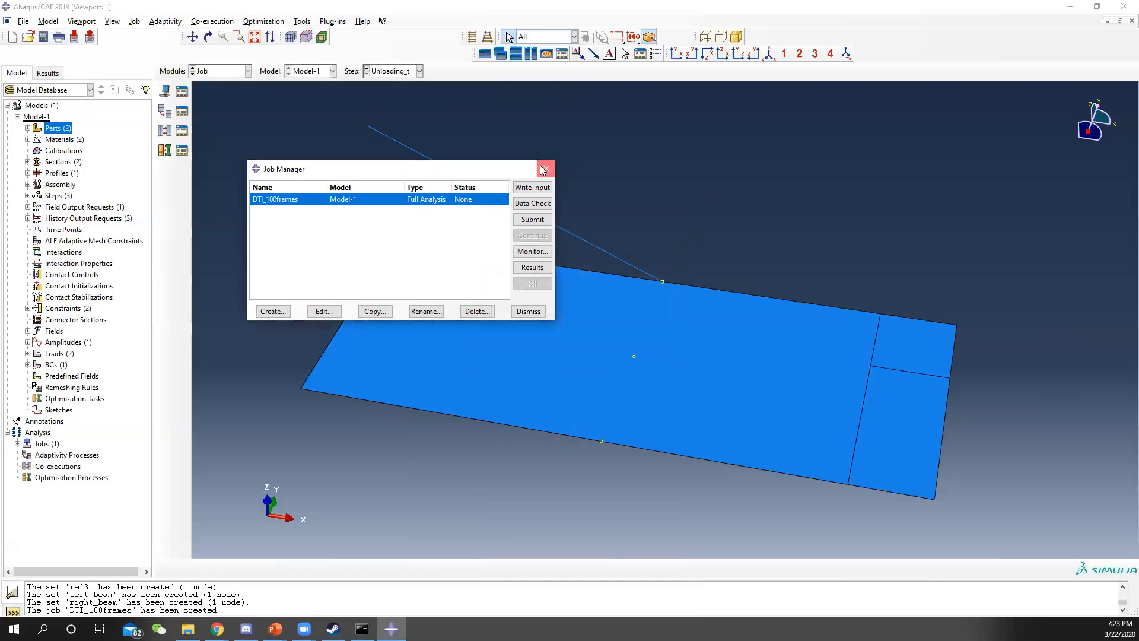
pyautogui.click(546, 168)
# Step: In the Property module, assign a beam orientation to the whole beam part with n1 direction 0.0,0.0,-1.0
pyautogui.click(215, 71)
pyautogui.click(229, 96)
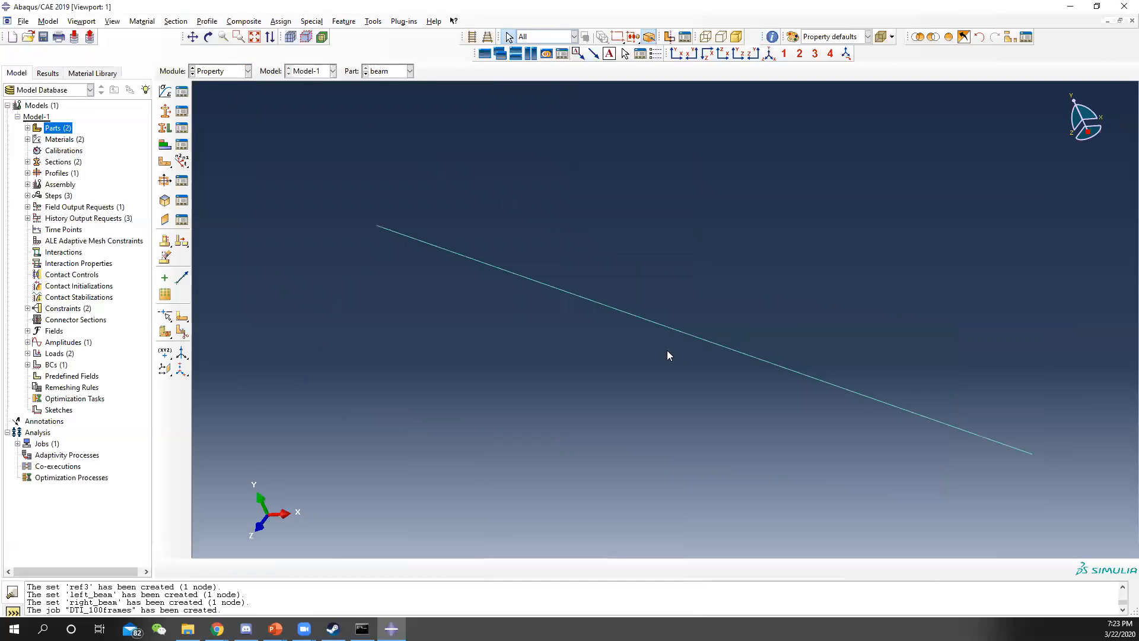
pyautogui.click(181, 161)
pyautogui.click(685, 333)
pyautogui.click(450, 568)
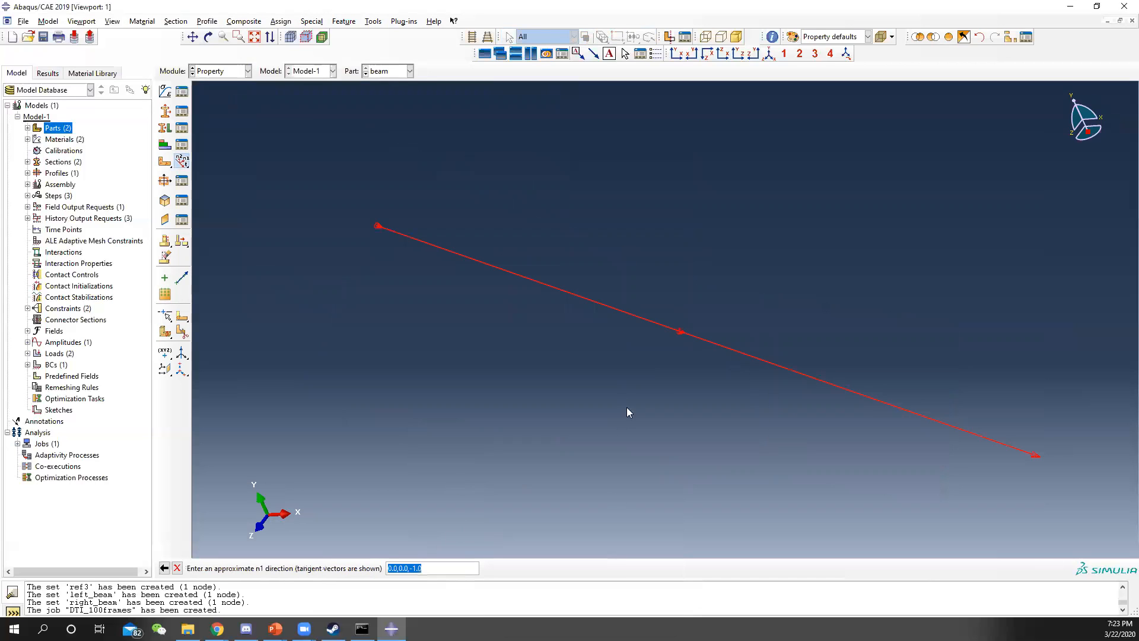
pyautogui.press('Return')
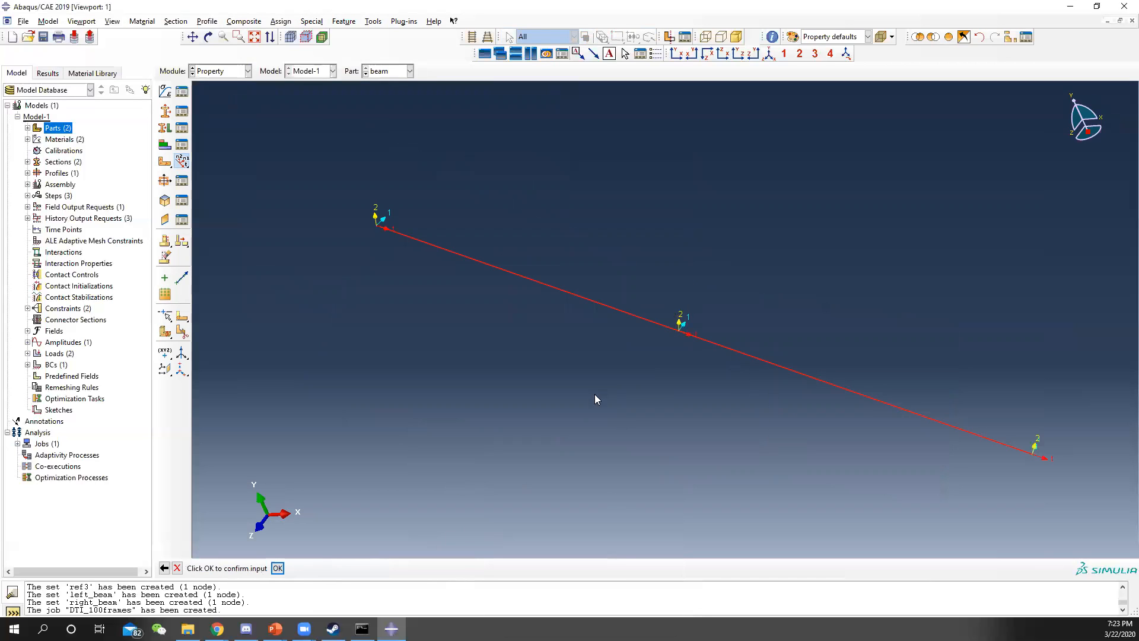
pyautogui.click(278, 568)
# Step: Return to the Job module, try submitting DTI_100frames again, decline to continue and close the Job Manager
pyautogui.click(229, 71)
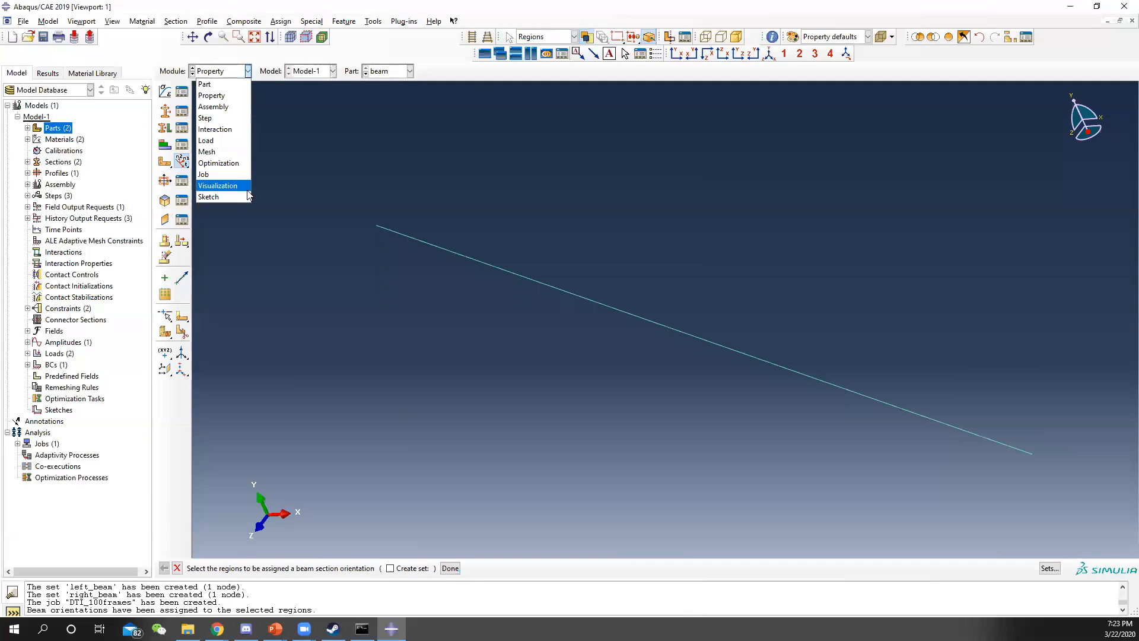
pyautogui.click(208, 174)
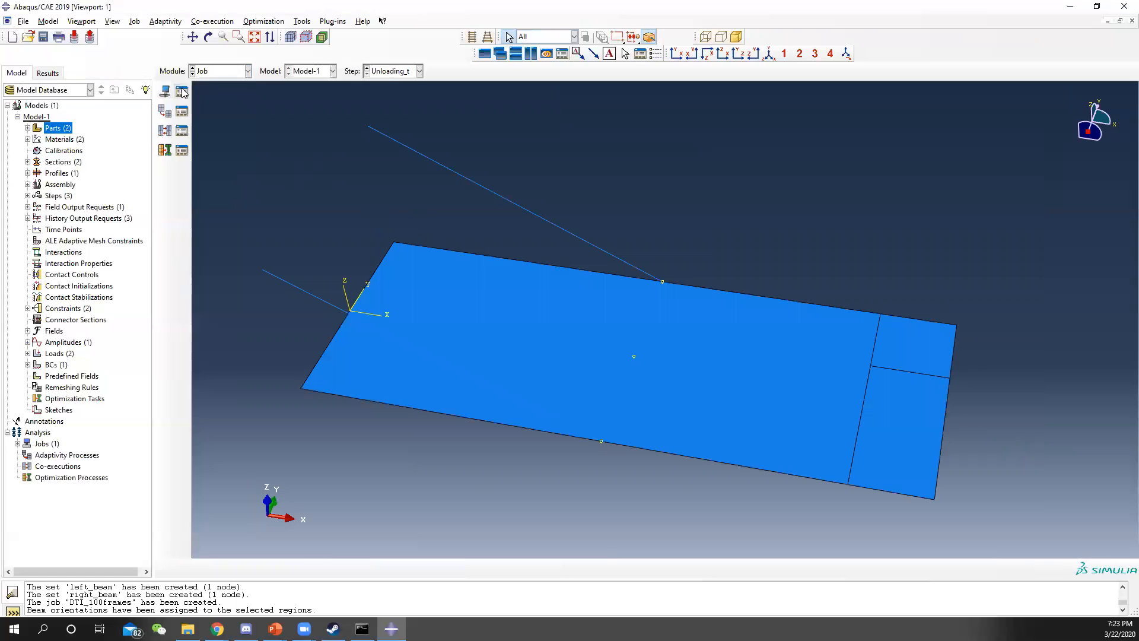
pyautogui.click(182, 92)
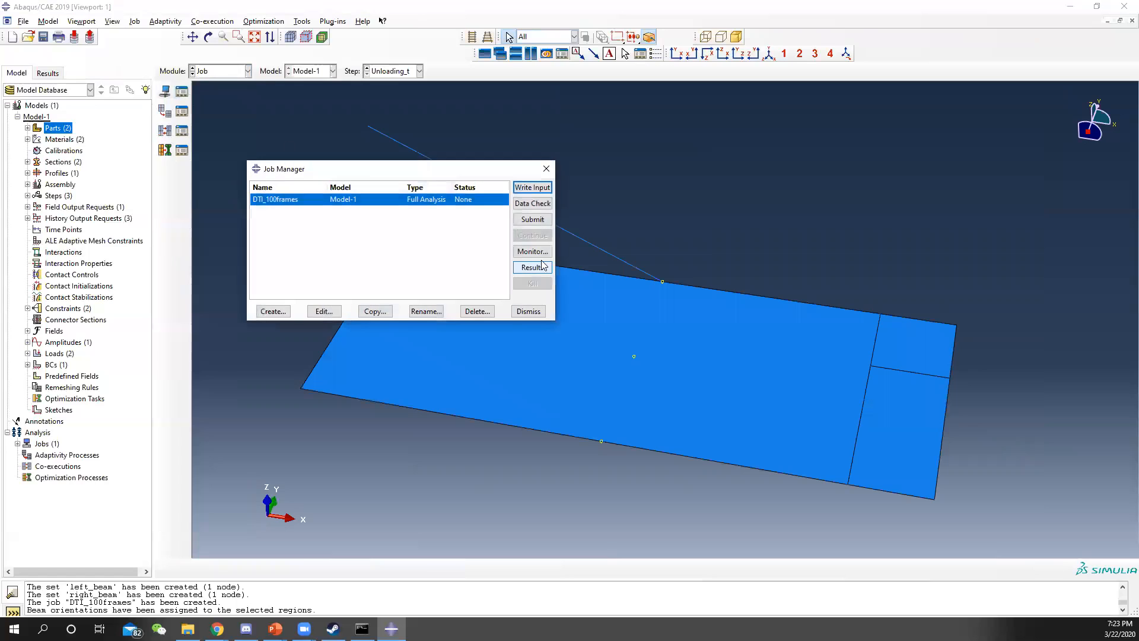
pyautogui.click(543, 221)
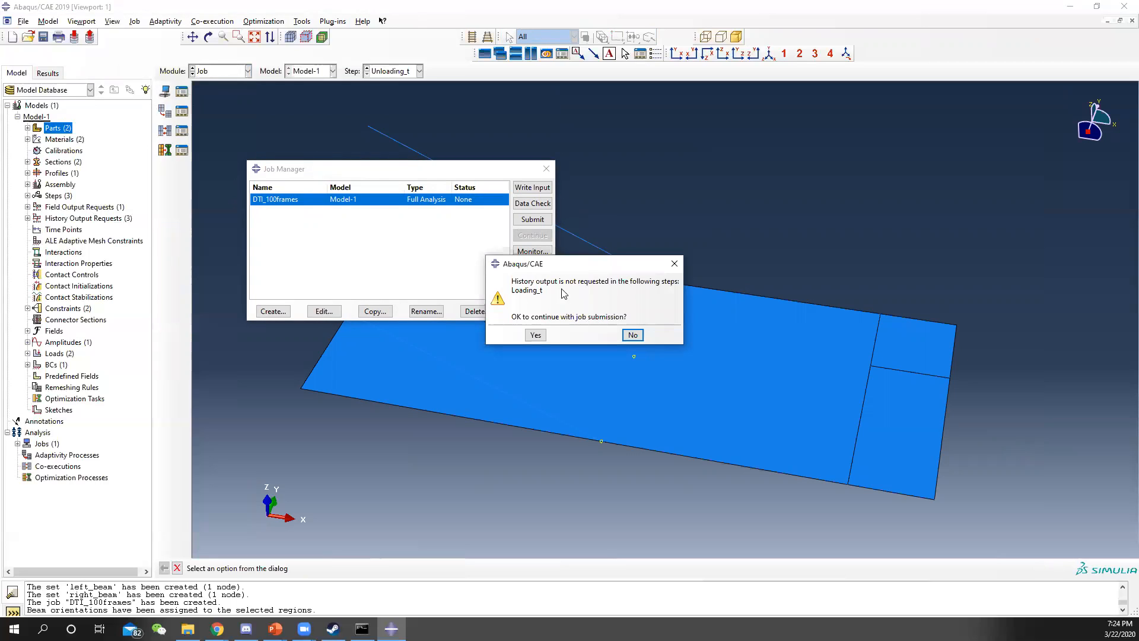
pyautogui.click(633, 335)
pyautogui.click(547, 169)
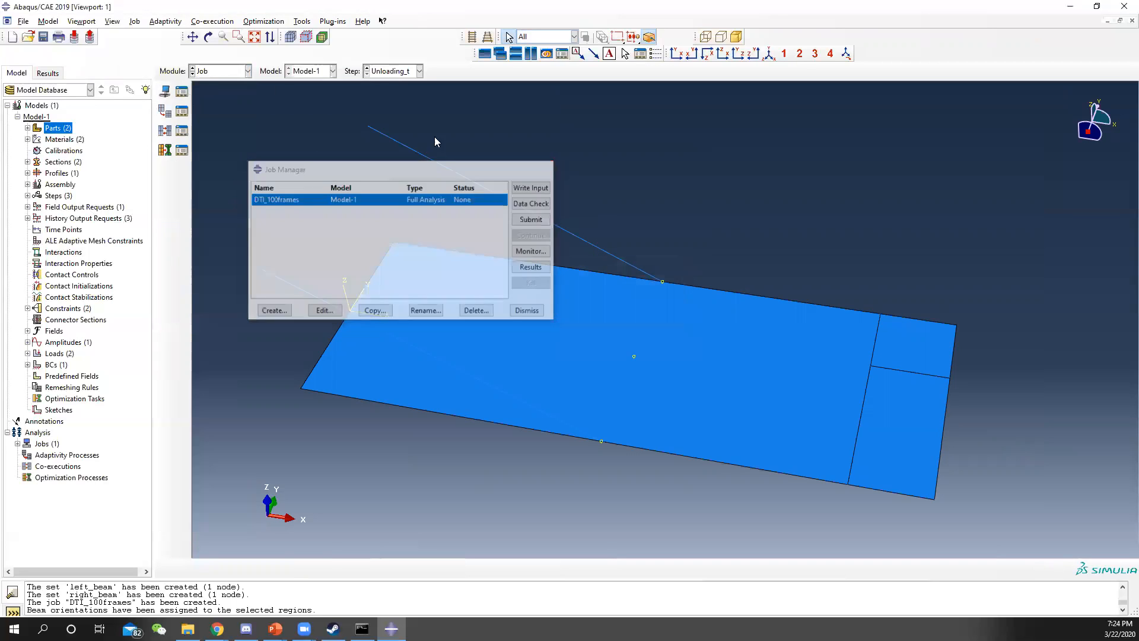
# Step: In the Step module, review the field output requests and the history output requests for the loading and unloading steps
pyautogui.click(215, 71)
pyautogui.click(210, 117)
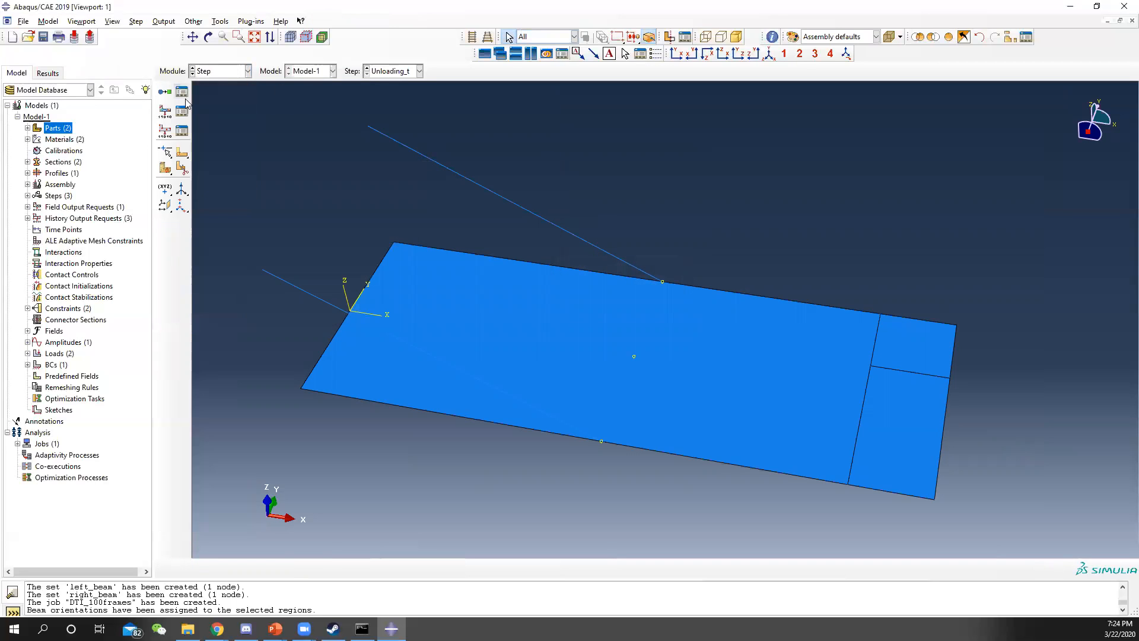
pyautogui.click(184, 109)
pyautogui.click(525, 177)
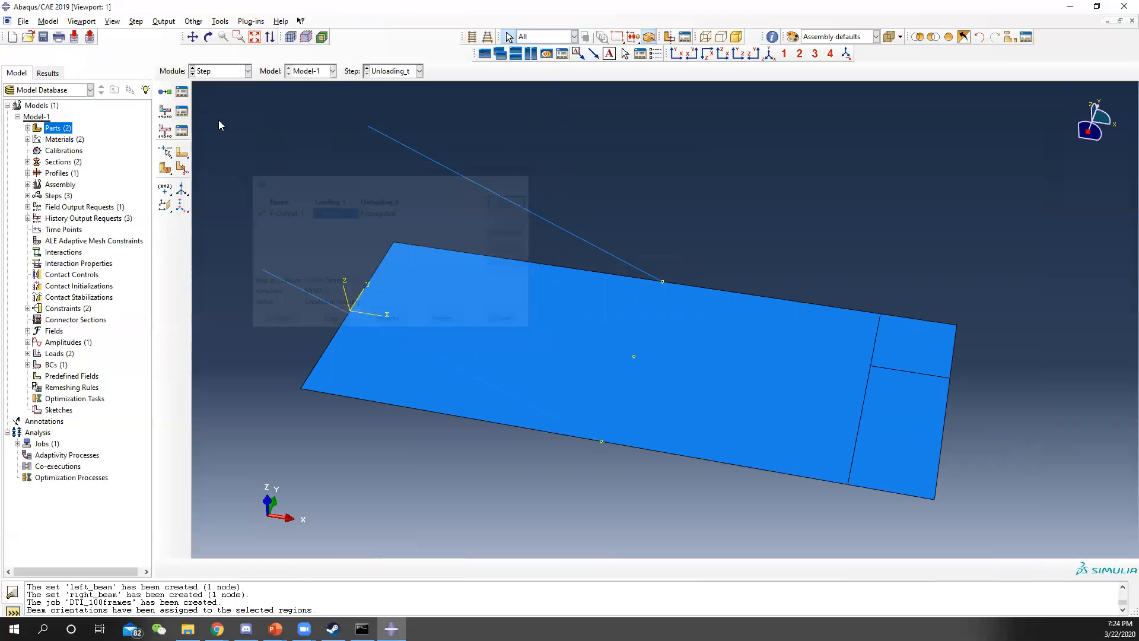
pyautogui.click(182, 132)
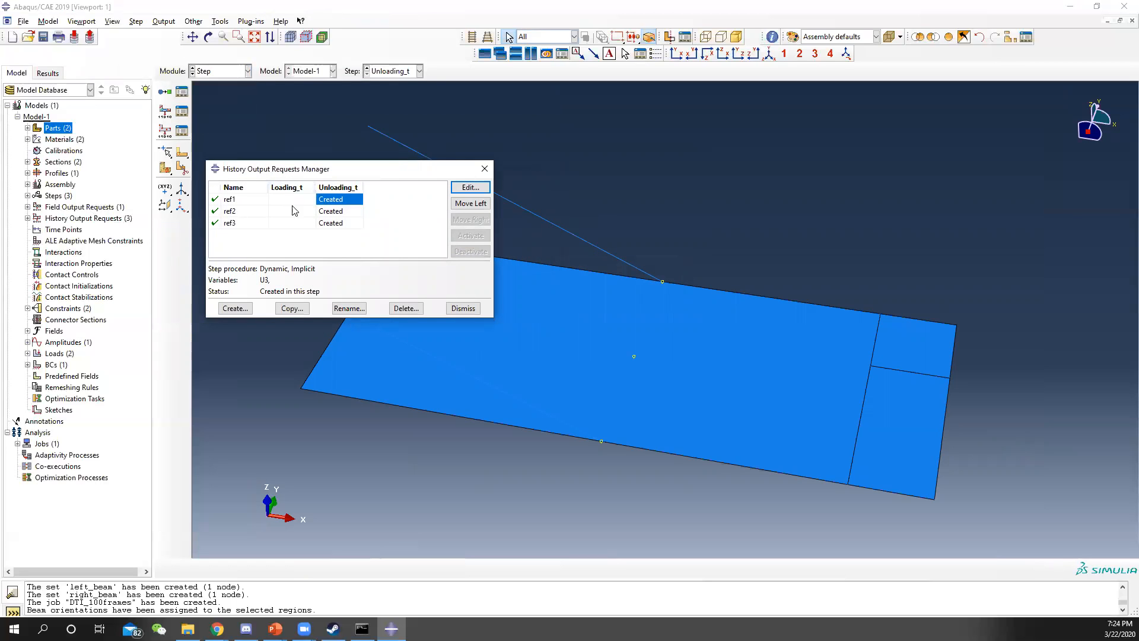
pyautogui.click(484, 169)
# Step: Return to the Job module and submit DTI_100frames, agreeing to continue without history output in the Loading_t step
pyautogui.click(247, 71)
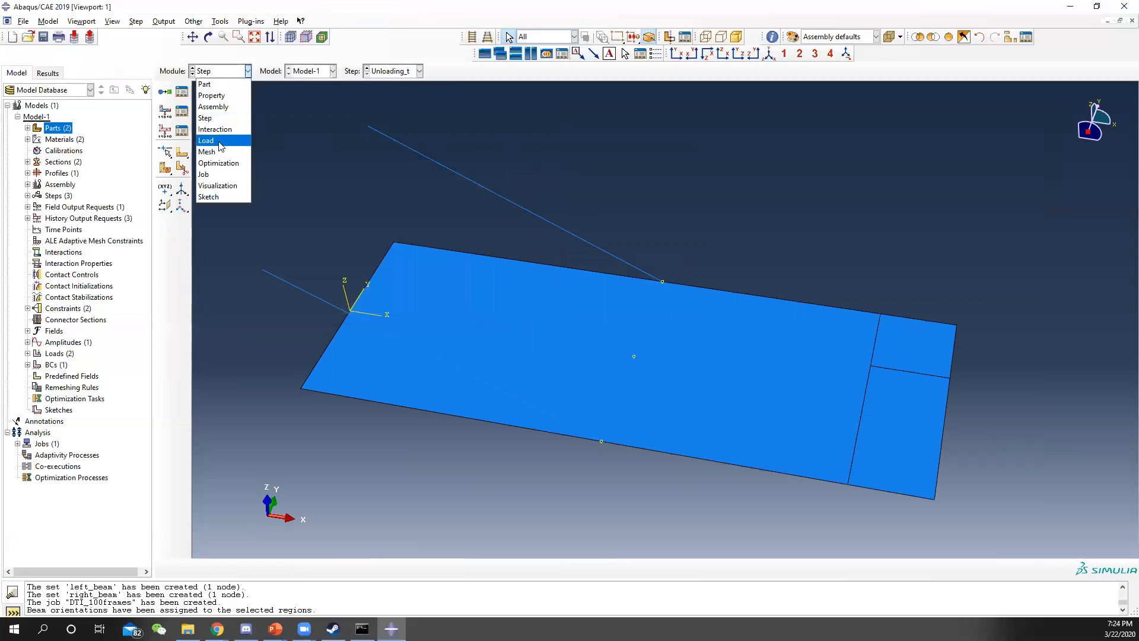
pyautogui.click(226, 174)
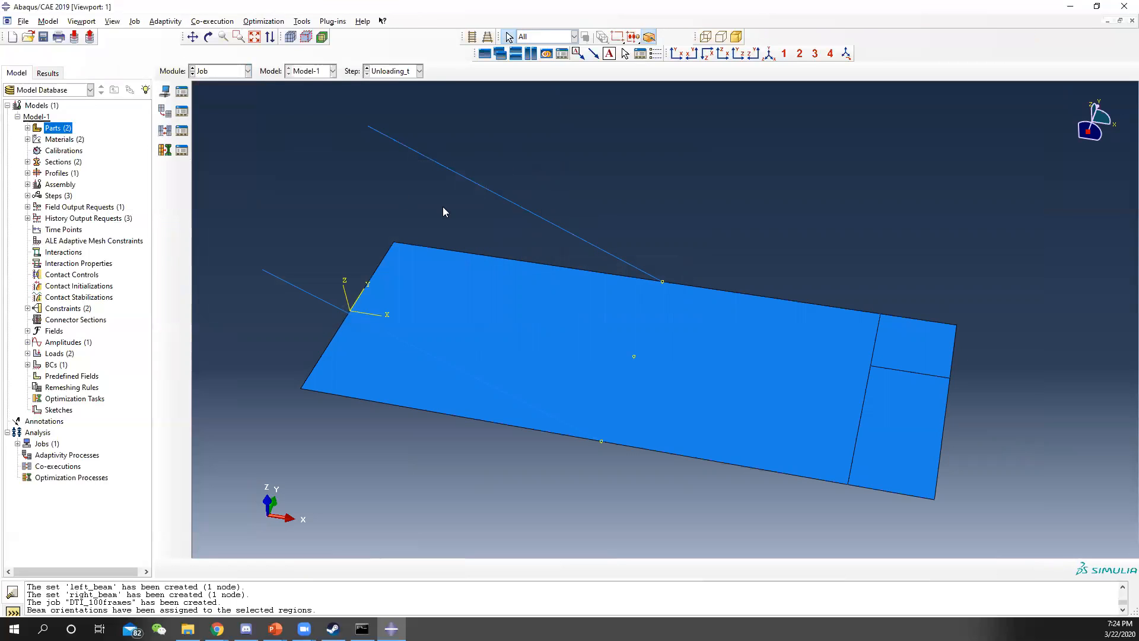
pyautogui.click(227, 74)
pyautogui.click(229, 175)
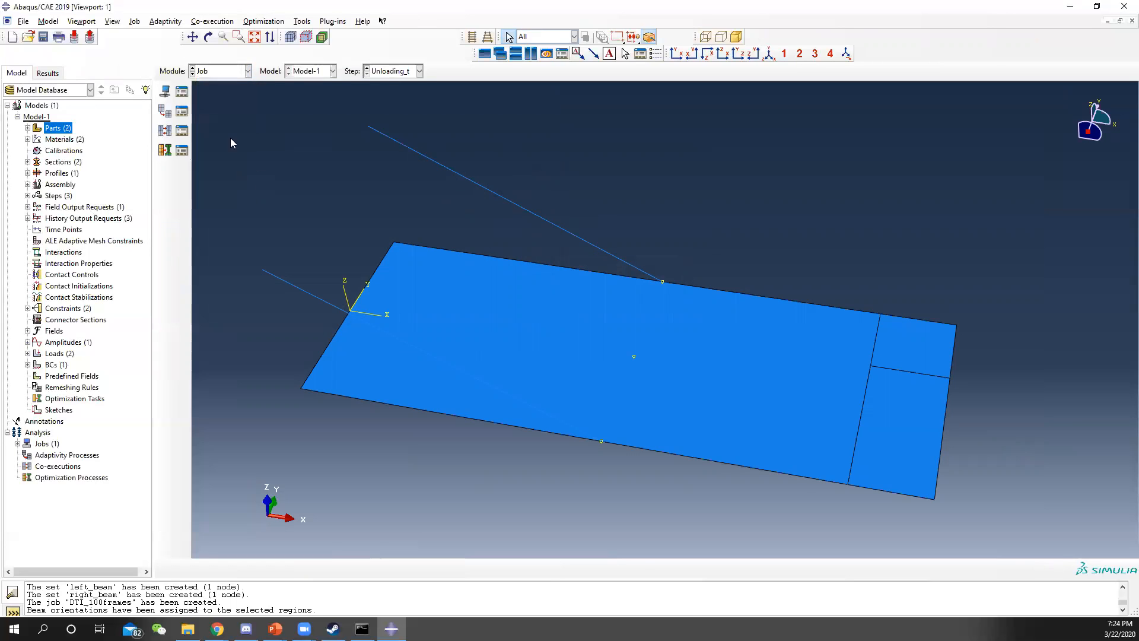
pyautogui.click(183, 91)
pyautogui.click(532, 219)
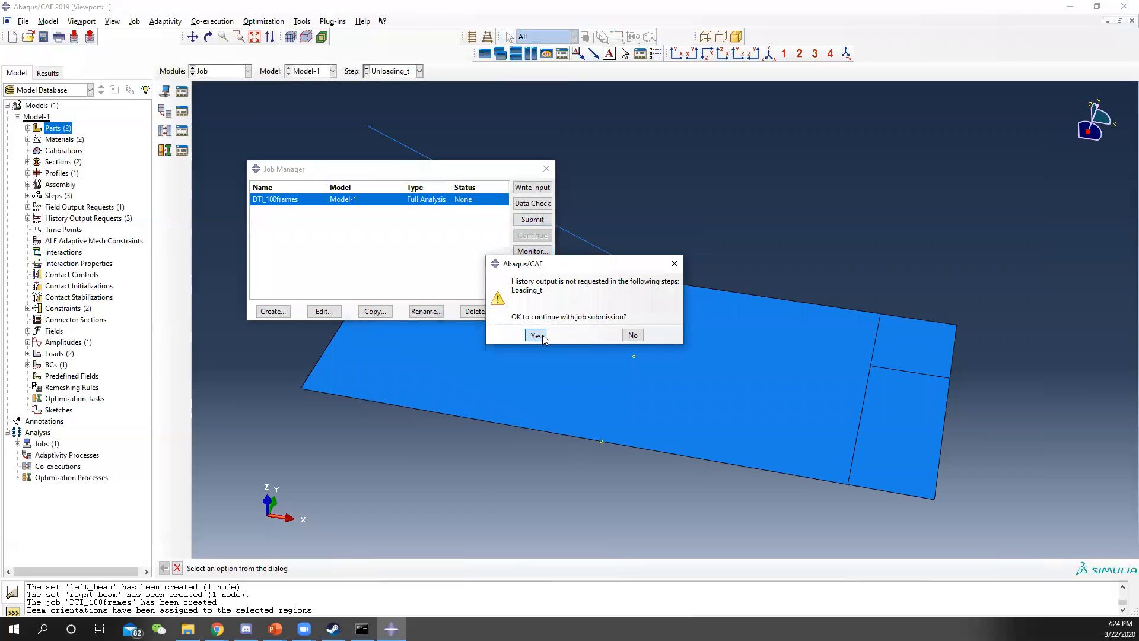
pyautogui.click(535, 335)
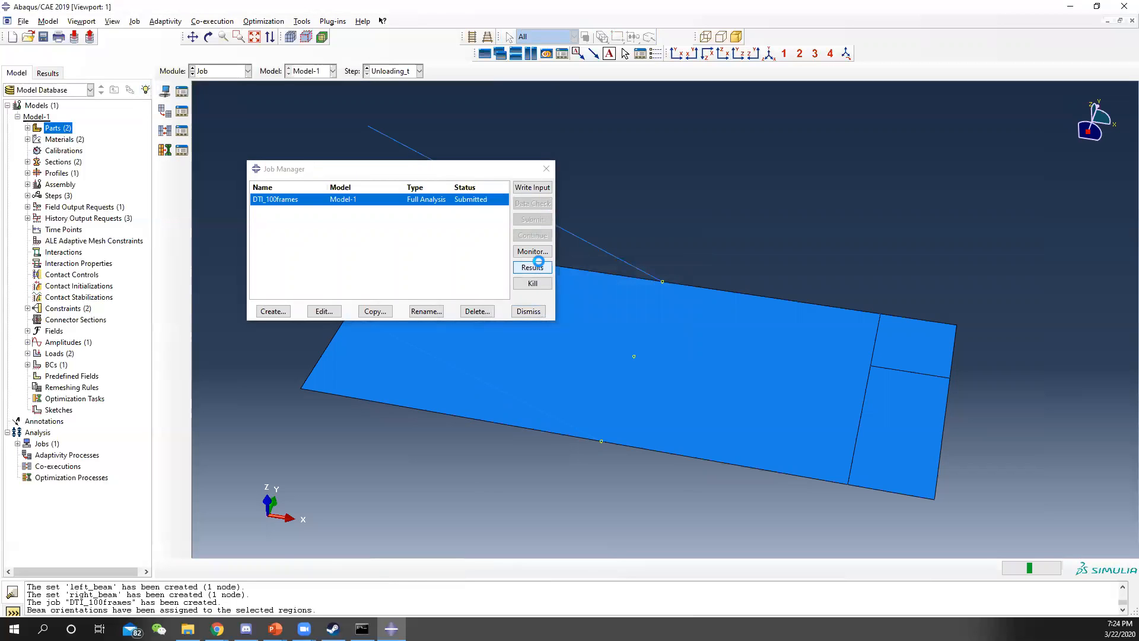
# Step: Monitor the DTI_100frames job, check its output, warnings and errors, and close the monitor and the Job Manager
pyautogui.click(539, 256)
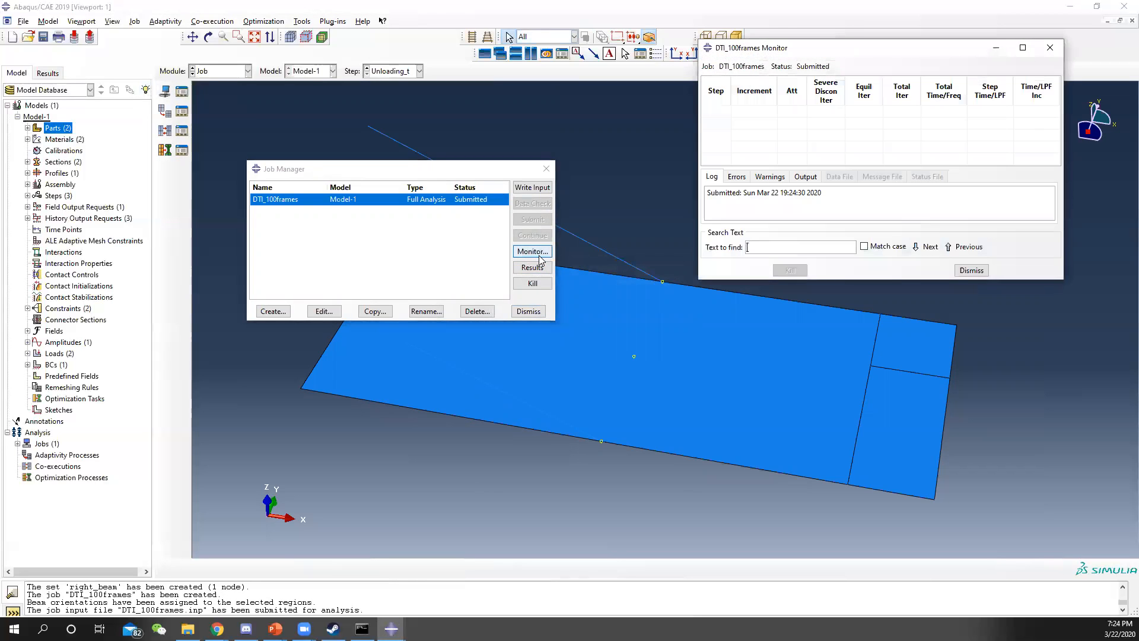
pyautogui.click(810, 181)
pyautogui.click(769, 177)
pyautogui.click(743, 179)
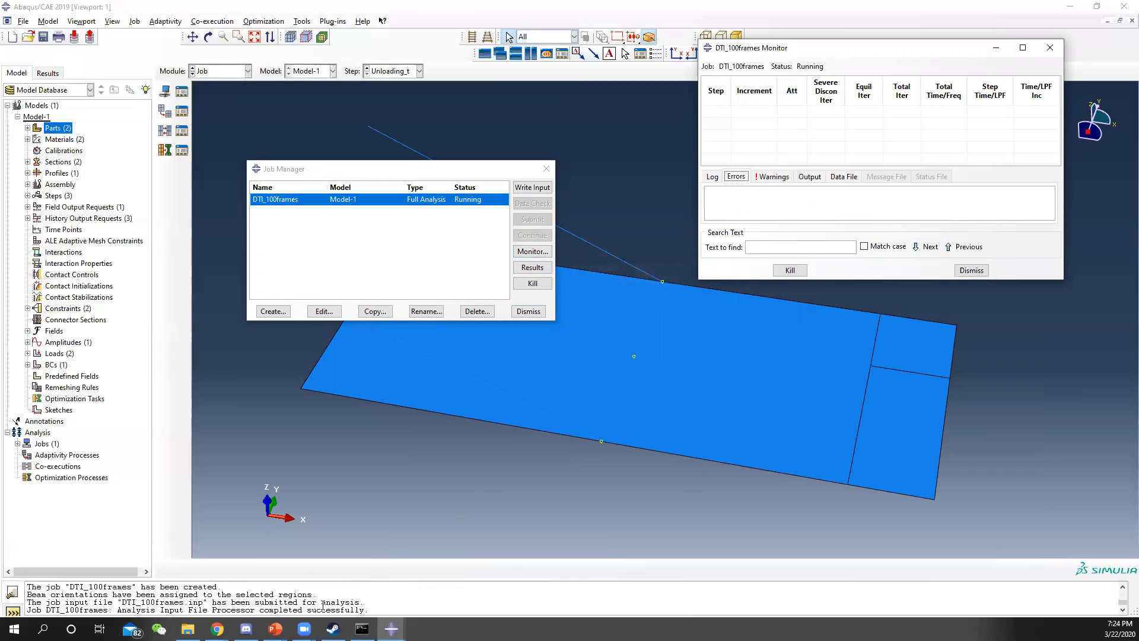
pyautogui.click(1050, 47)
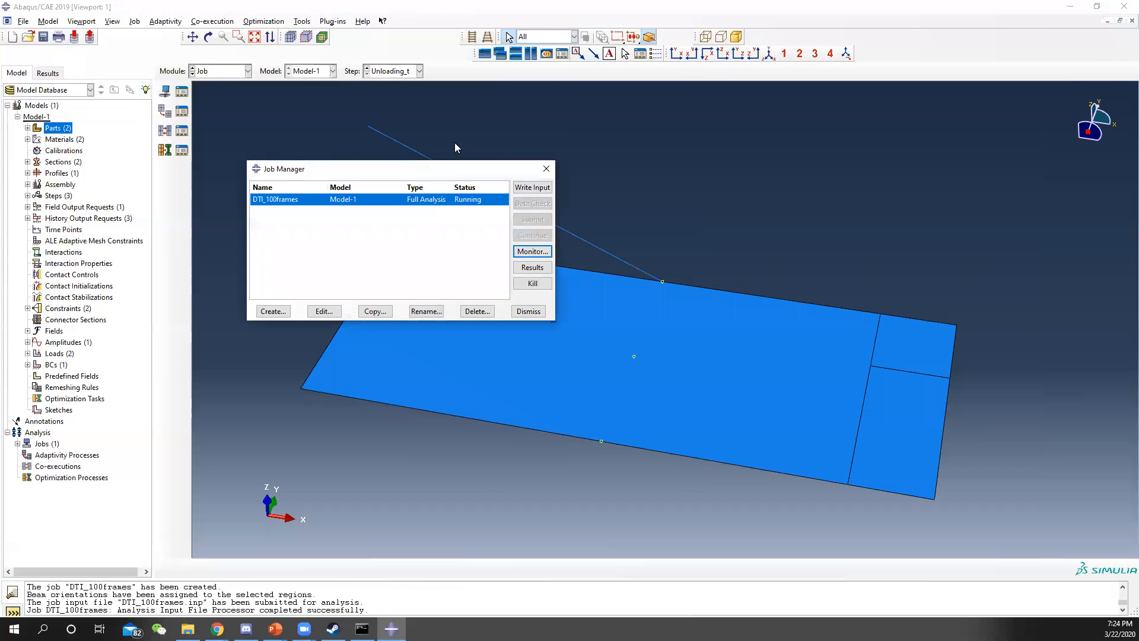
pyautogui.click(552, 167)
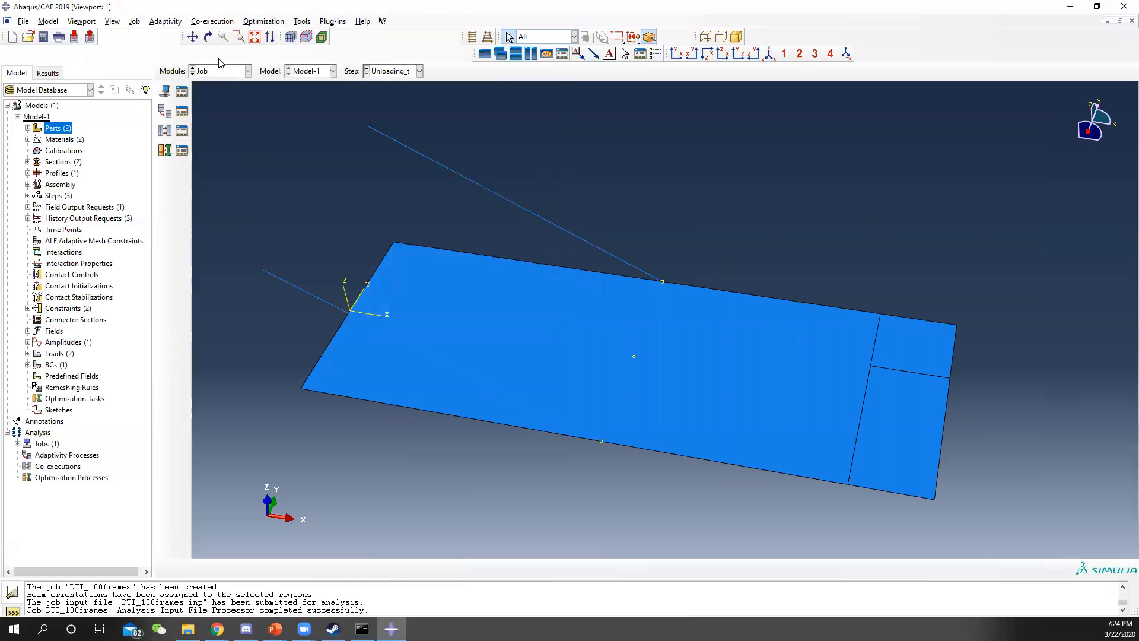
# Step: In the Step module, edit the fixed incrementation of the Unloading_t step, changing the maximum number of increments and the increment size
pyautogui.click(247, 71)
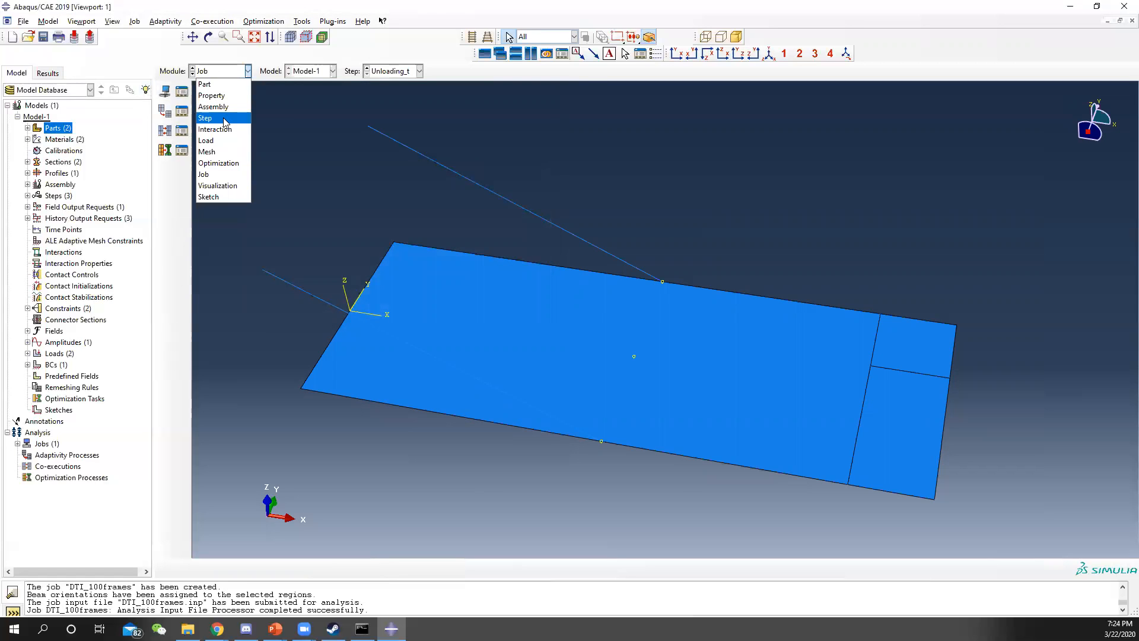
pyautogui.click(225, 121)
pyautogui.click(181, 92)
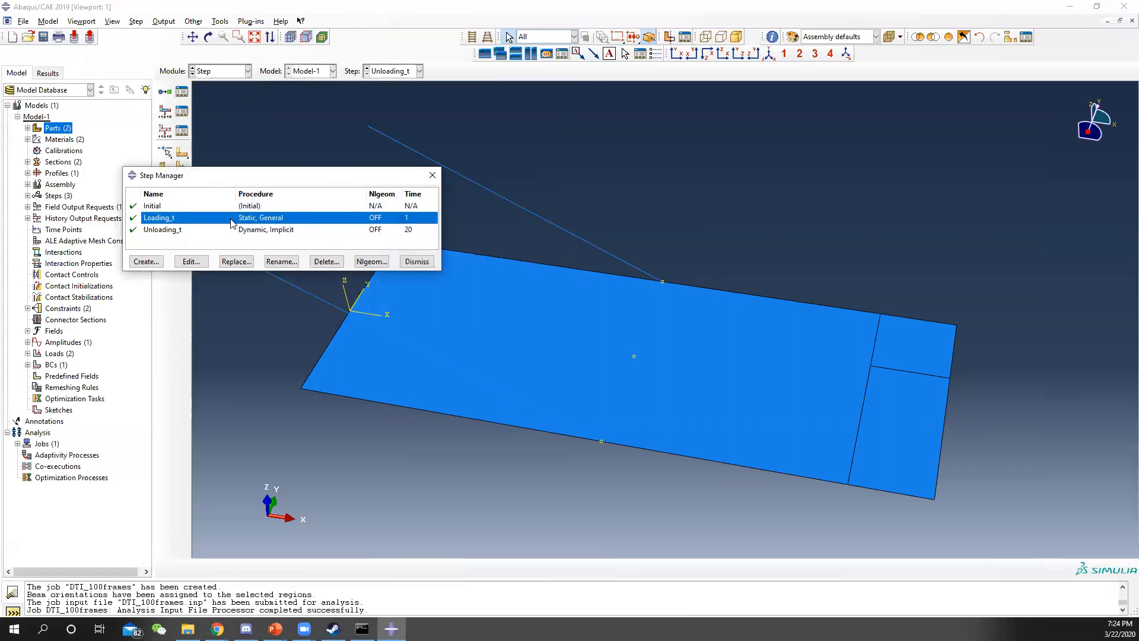
pyautogui.click(180, 229)
pyautogui.click(191, 262)
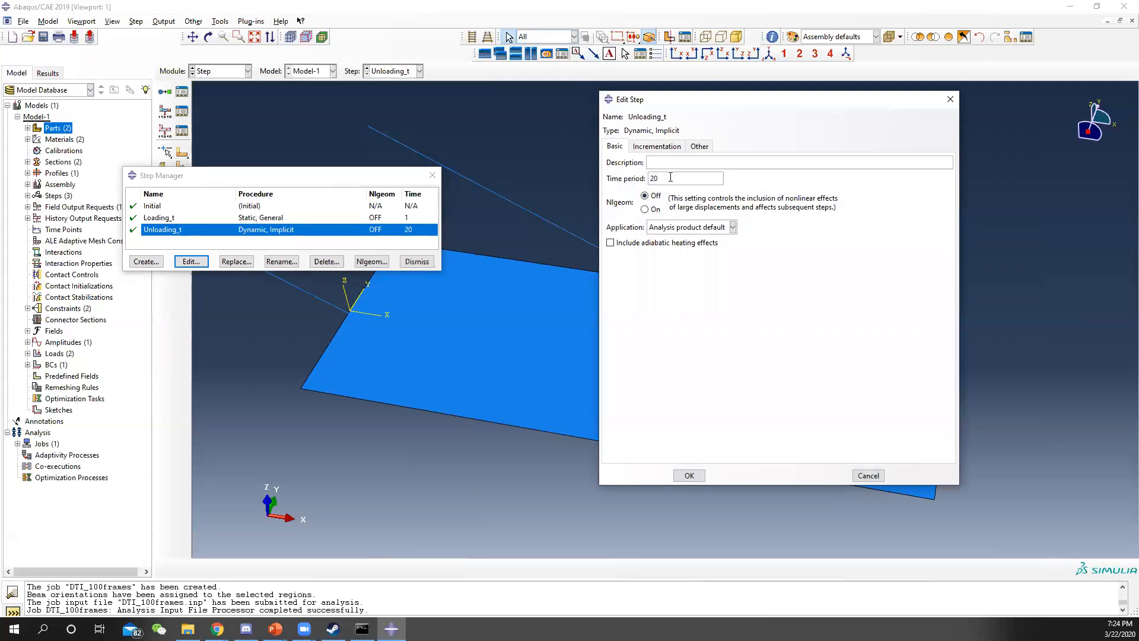
pyautogui.click(657, 147)
pyautogui.moveTo(742, 174); pyautogui.dragTo(677, 175)
pyautogui.write('50')
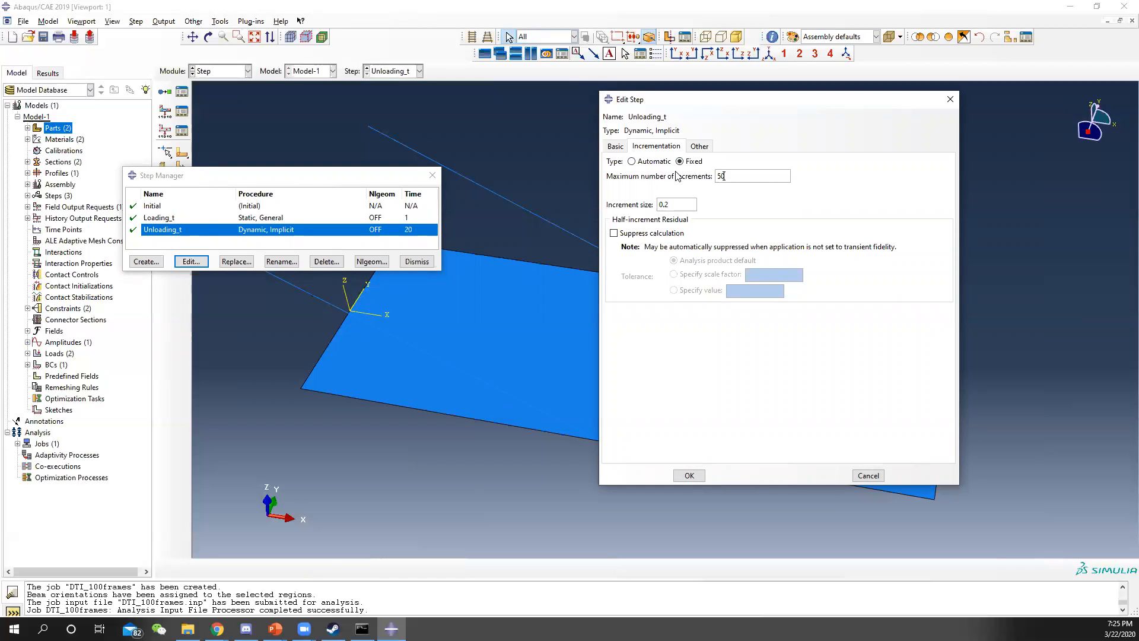
pyautogui.moveTo(642, 203); pyautogui.dragTo(630, 206)
pyautogui.click(689, 475)
pyautogui.click(432, 175)
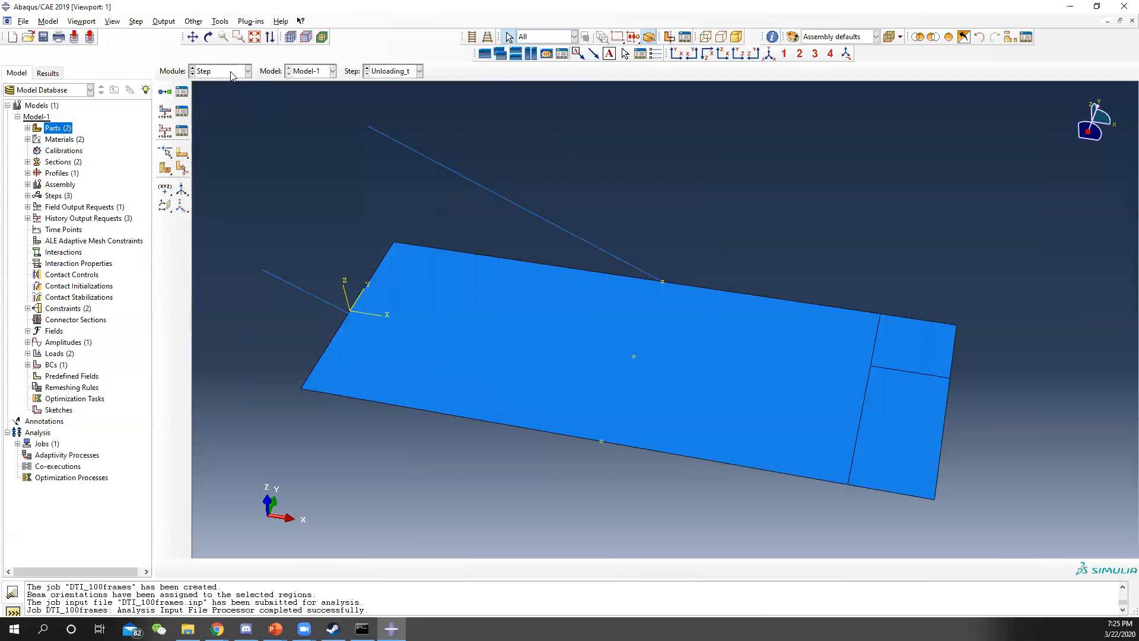
# Step: In the Job module, create a new job named DTI_500frames from Model-1
pyautogui.click(231, 72)
pyautogui.click(229, 174)
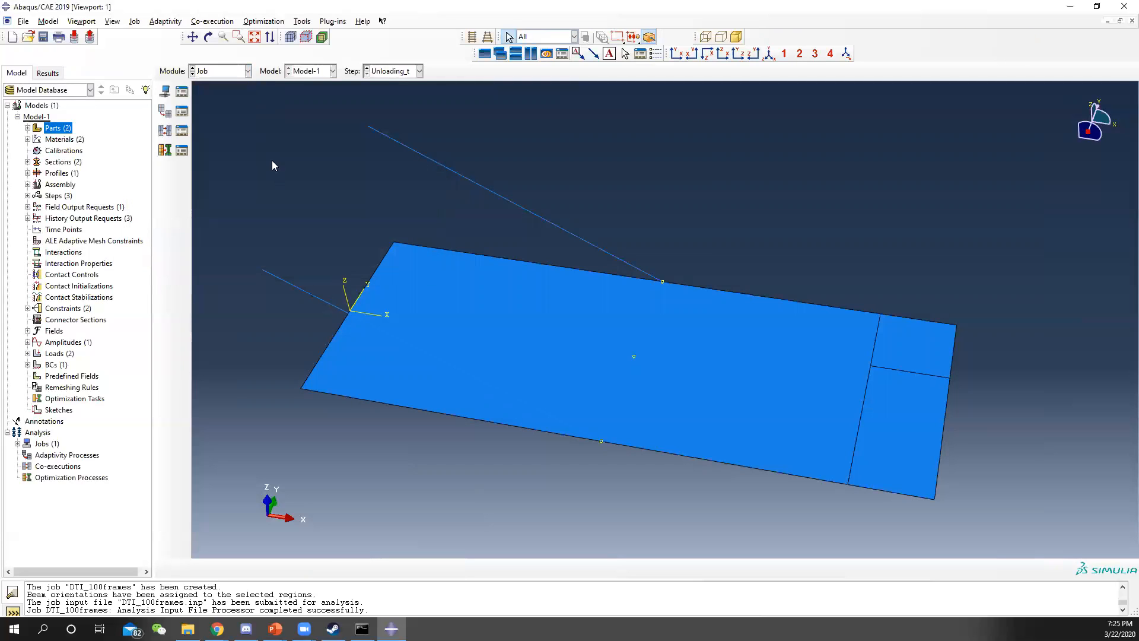
pyautogui.click(180, 93)
pyautogui.click(546, 172)
pyautogui.click(181, 92)
pyautogui.click(273, 310)
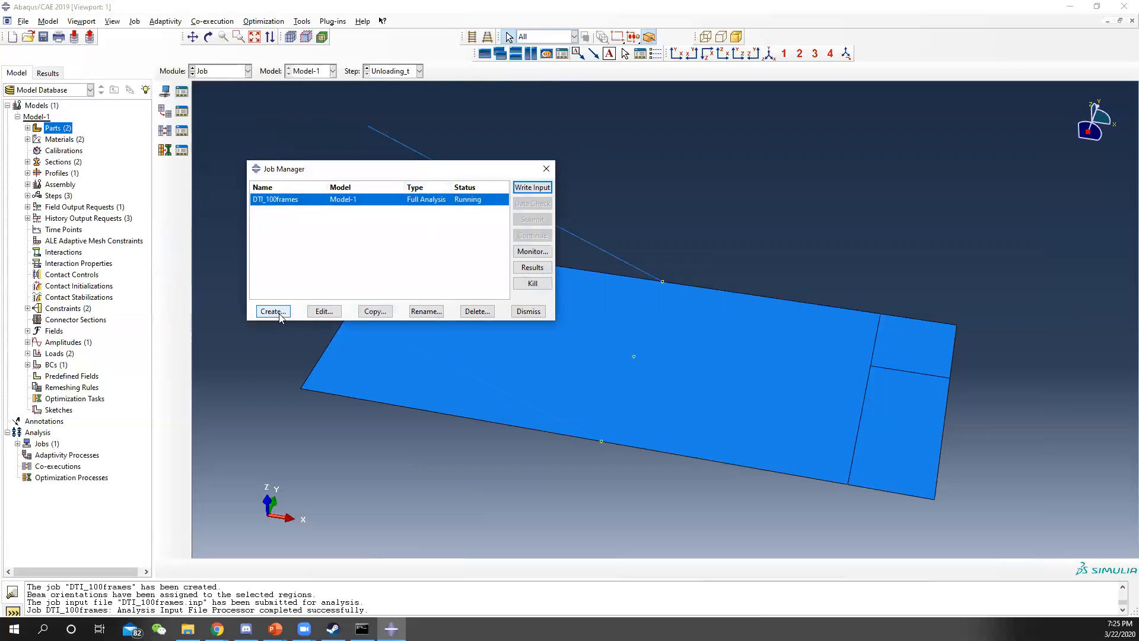
pyautogui.write('D')
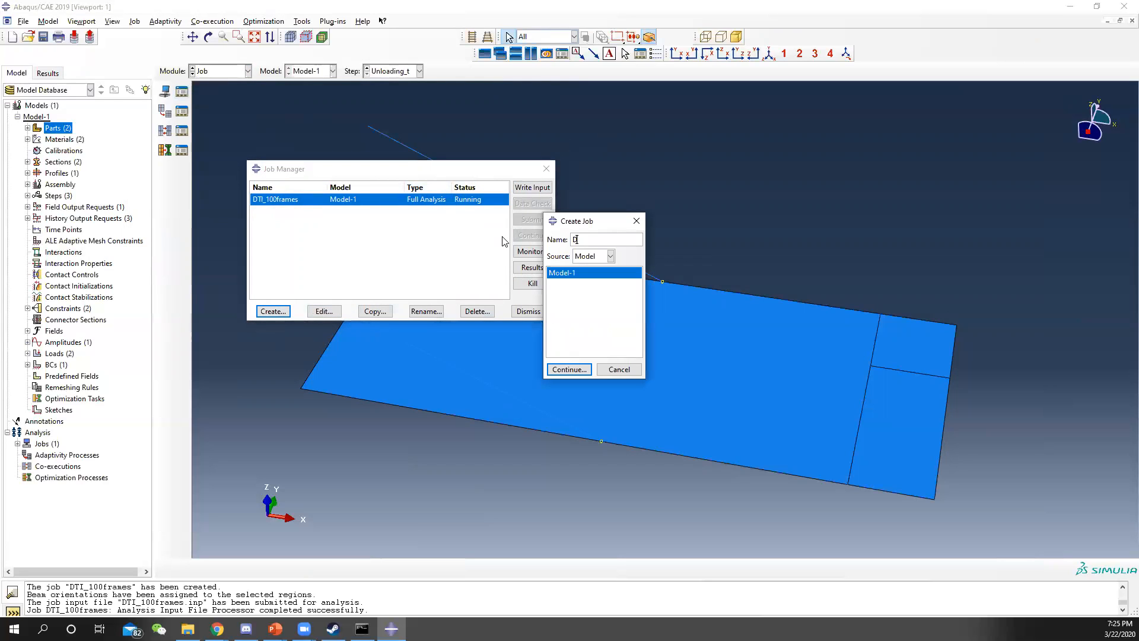
pyautogui.write('TI_3')
pyautogui.write('00fram')
pyautogui.write('es')
pyautogui.click(570, 370)
# Step: Configure DTI_500frames for 10 processors with GPGPU acceleration and submit it, agreeing to continue with the submission
pyautogui.click(513, 245)
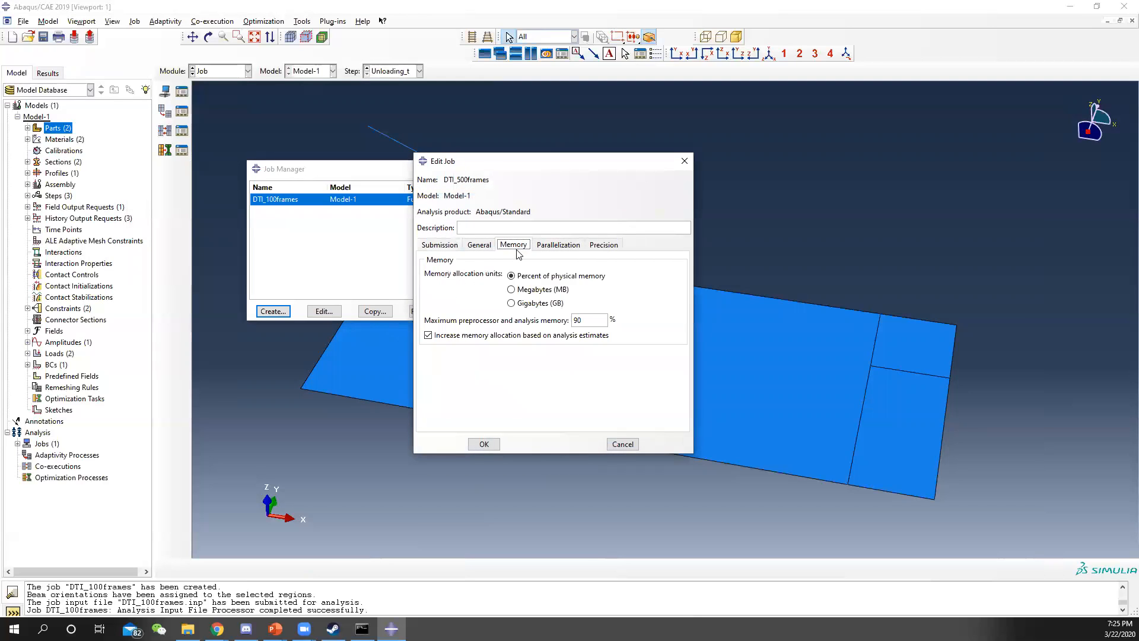
pyautogui.click(559, 244)
pyautogui.click(456, 261)
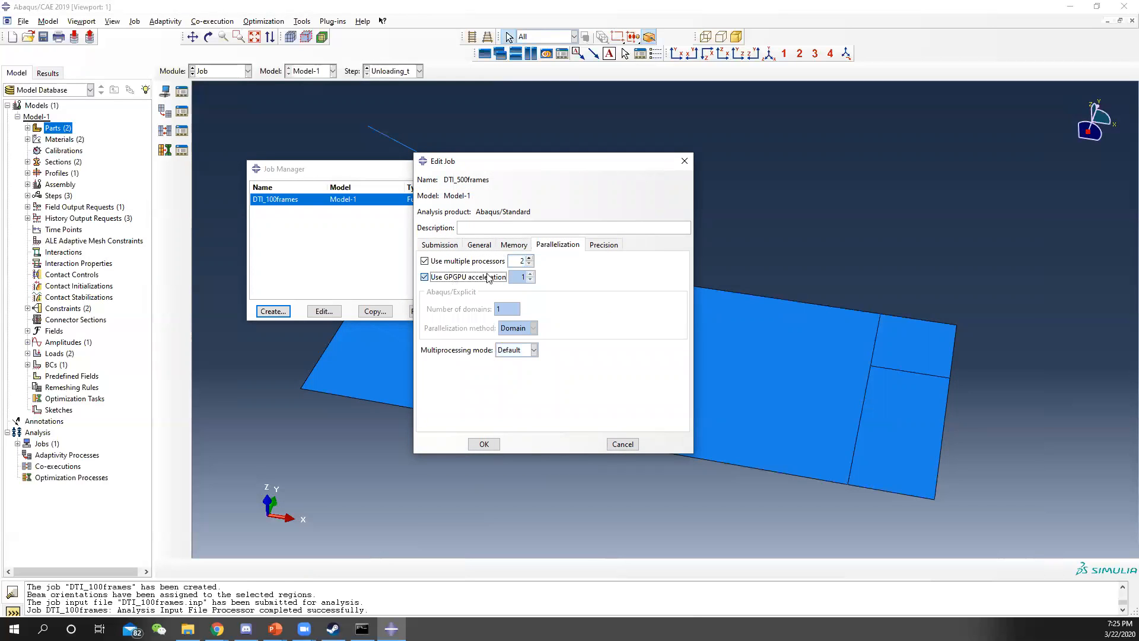
pyautogui.click(459, 277)
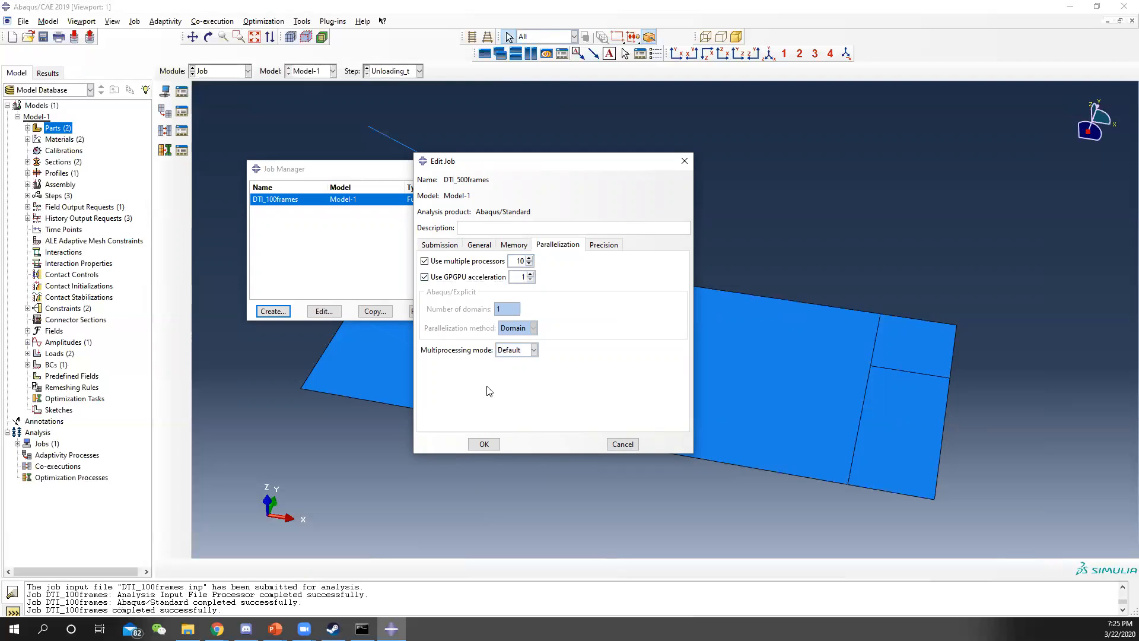
pyautogui.click(484, 444)
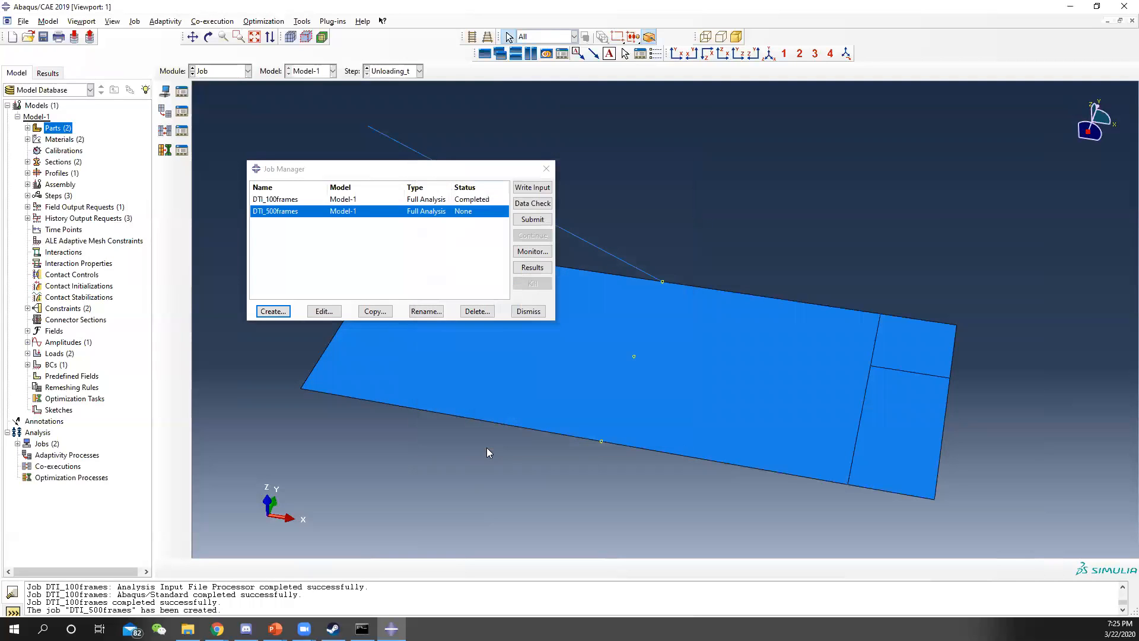
pyautogui.click(533, 220)
pyautogui.click(536, 336)
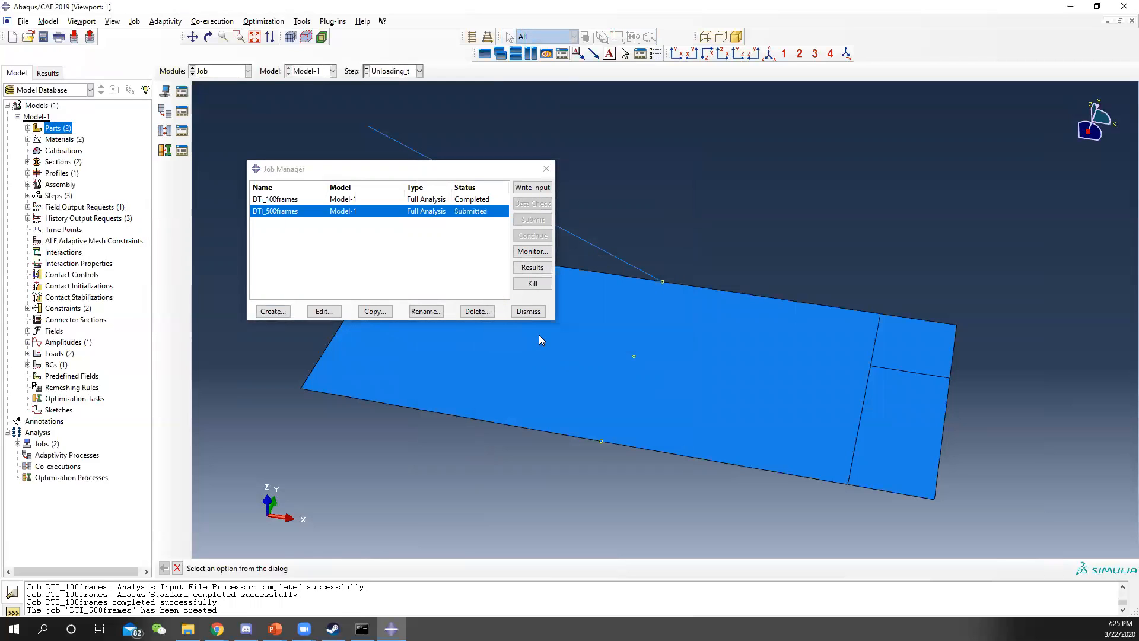
# Step: Open the results of the DTI_100frames job and plot the Mises stress contours on the deformed shape in an oblique view
pyautogui.click(486, 199)
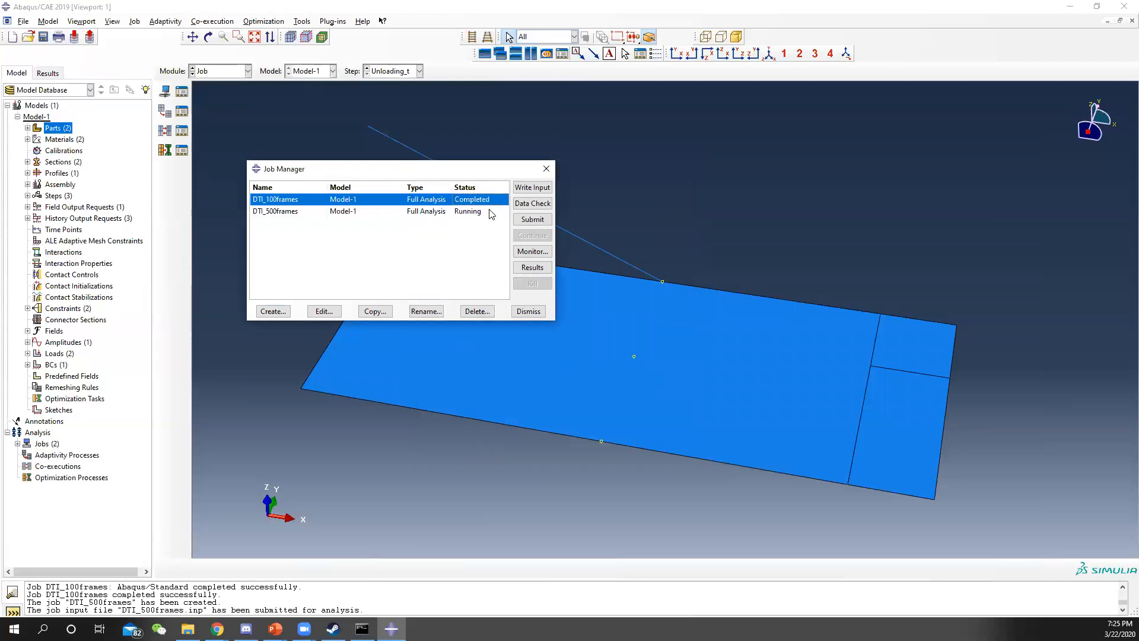
pyautogui.click(544, 266)
pyautogui.click(164, 146)
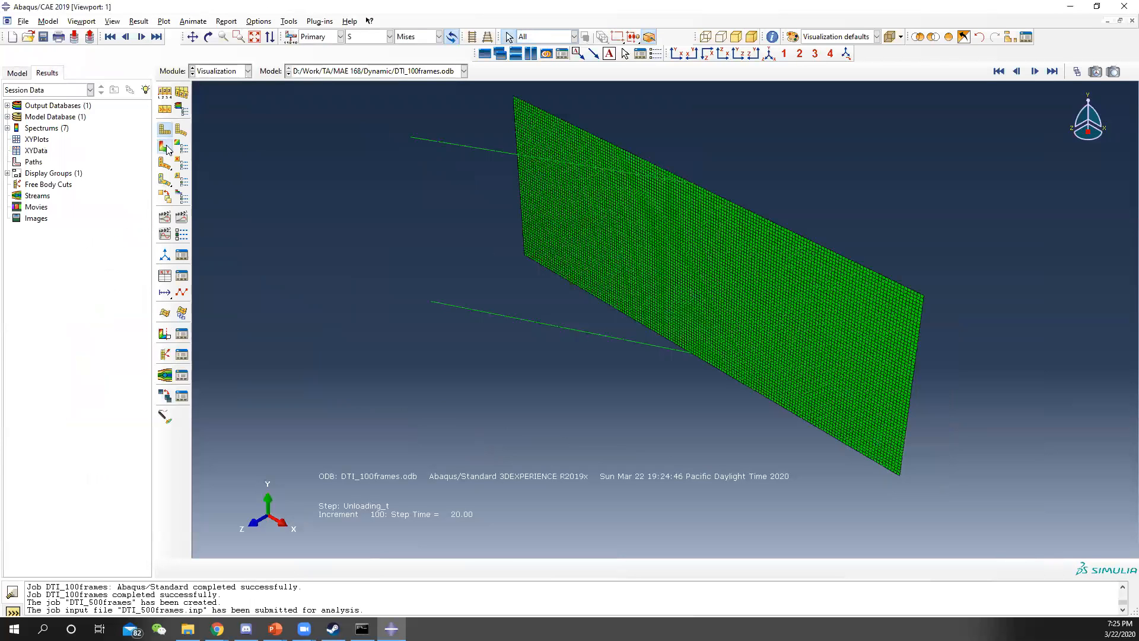
pyautogui.keyDown('ctrl'); pyautogui.keyDown('alt'); pyautogui.moveTo(758, 279); pyautogui.dragTo(666, 173); pyautogui.keyUp('alt'); pyautogui.keyUp('ctrl')
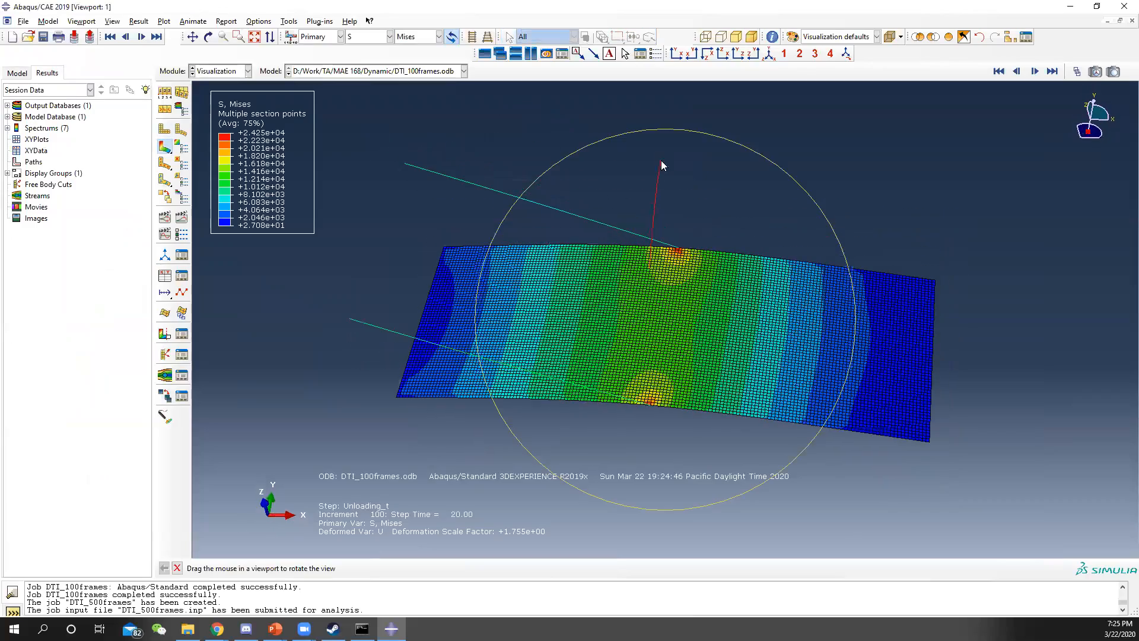
# Step: Open the Frame Selector and scrub back to frame 2 of the Unloading_t step, viewing the plate from the side
pyautogui.click(1077, 71)
pyautogui.moveTo(283, 235); pyautogui.dragTo(205, 234)
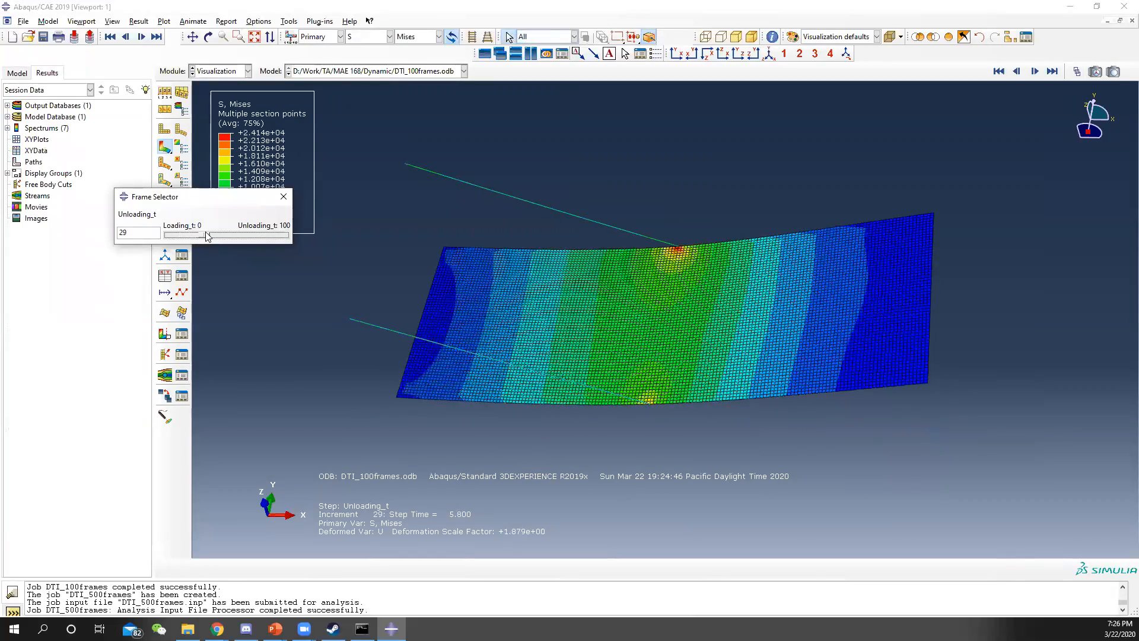
pyautogui.keyDown('ctrl'); pyautogui.keyDown('alt'); pyautogui.moveTo(946, 393); pyautogui.dragTo(830, 285); pyautogui.keyUp('alt'); pyautogui.keyUp('ctrl')
pyautogui.moveTo(202, 236); pyautogui.dragTo(172, 233)
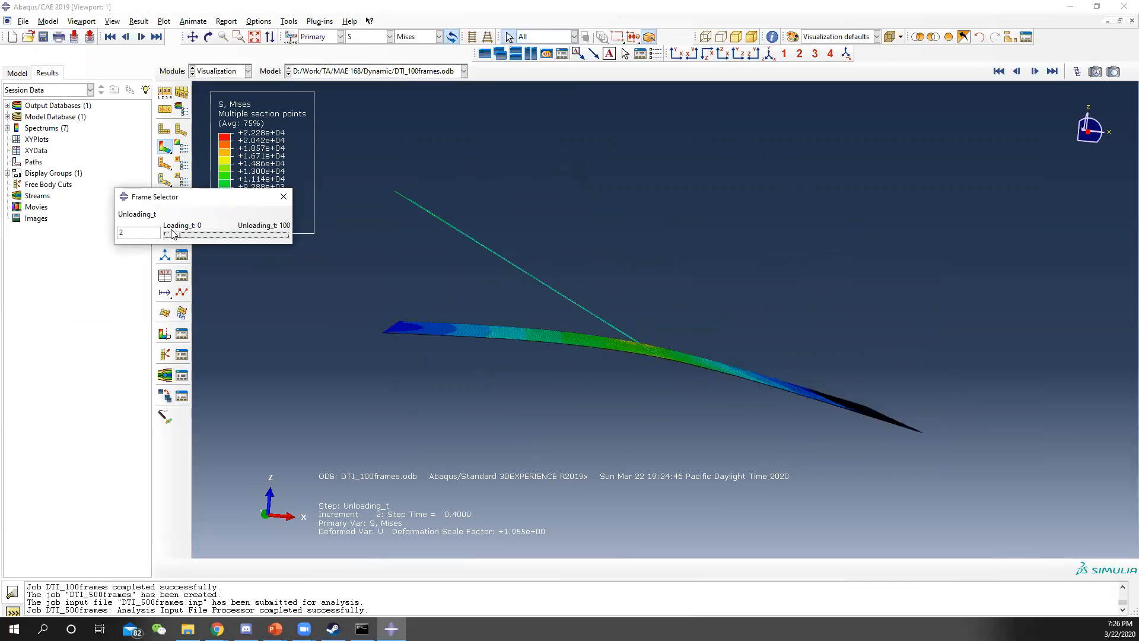
# Step: Step through the Unloading_t frames forward to 21, back to 14 and forward to 17 to examine the plate's vibration
pyautogui.press('Right')
pyautogui.press('Right')
pyautogui.press('Right')
pyautogui.press('Right')
pyautogui.press('Right')
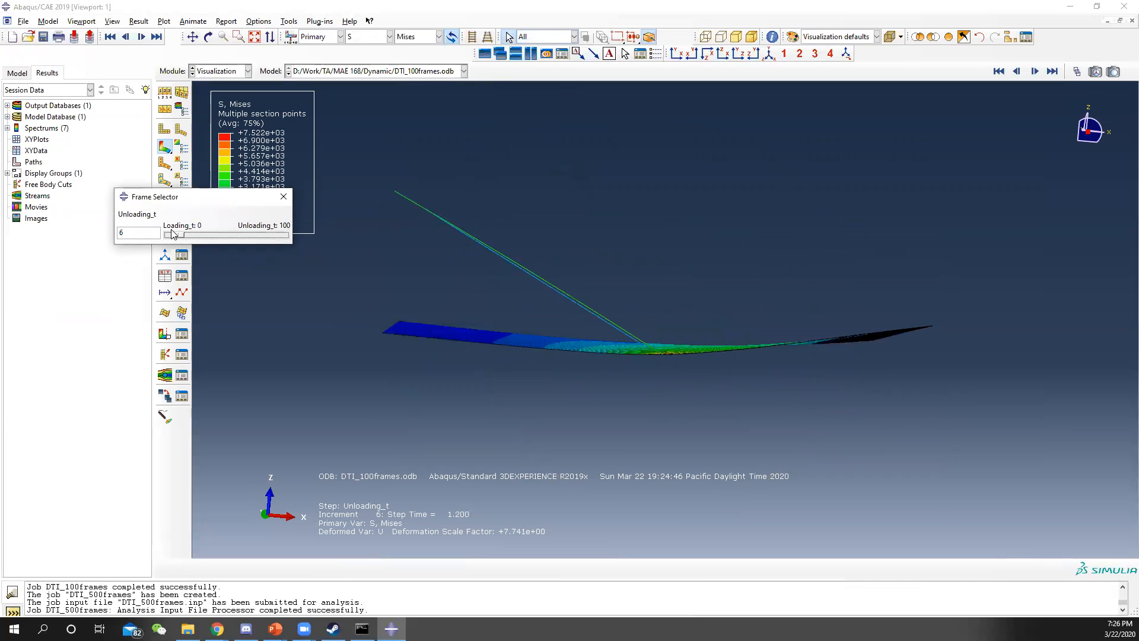
pyautogui.press('Right')
pyautogui.press('Right')
pyautogui.press('Right')
pyautogui.press('Right')
pyautogui.press('Right')
pyautogui.press('Right')
pyautogui.press('Right')
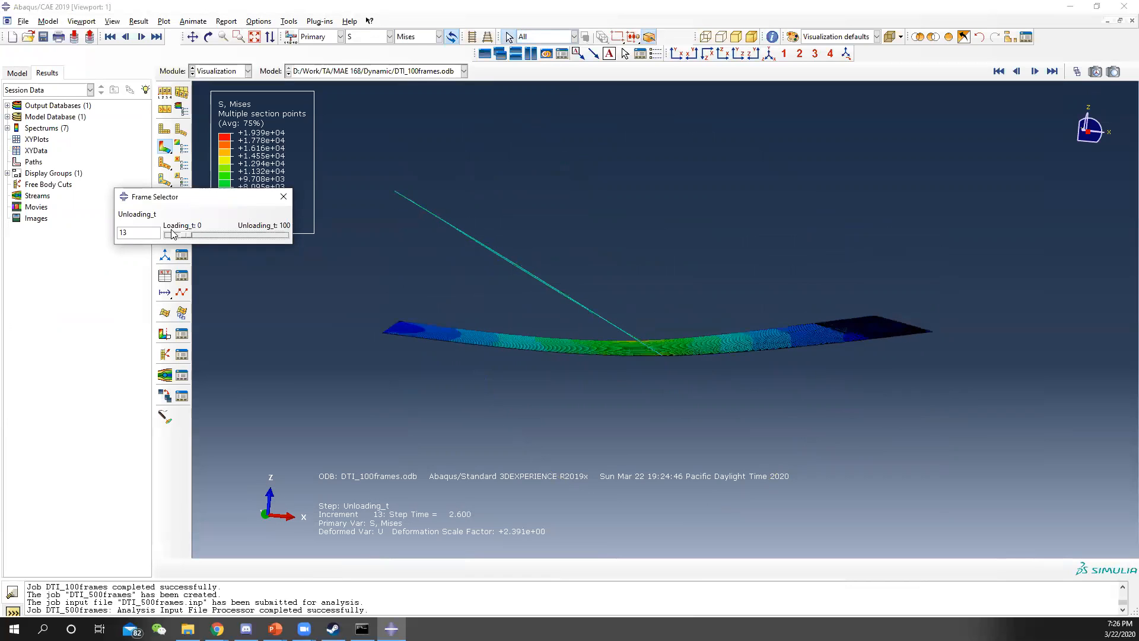
pyautogui.press('Right')
pyautogui.press('Right')
pyautogui.press('Right')
pyautogui.press('Right')
pyautogui.press('Right')
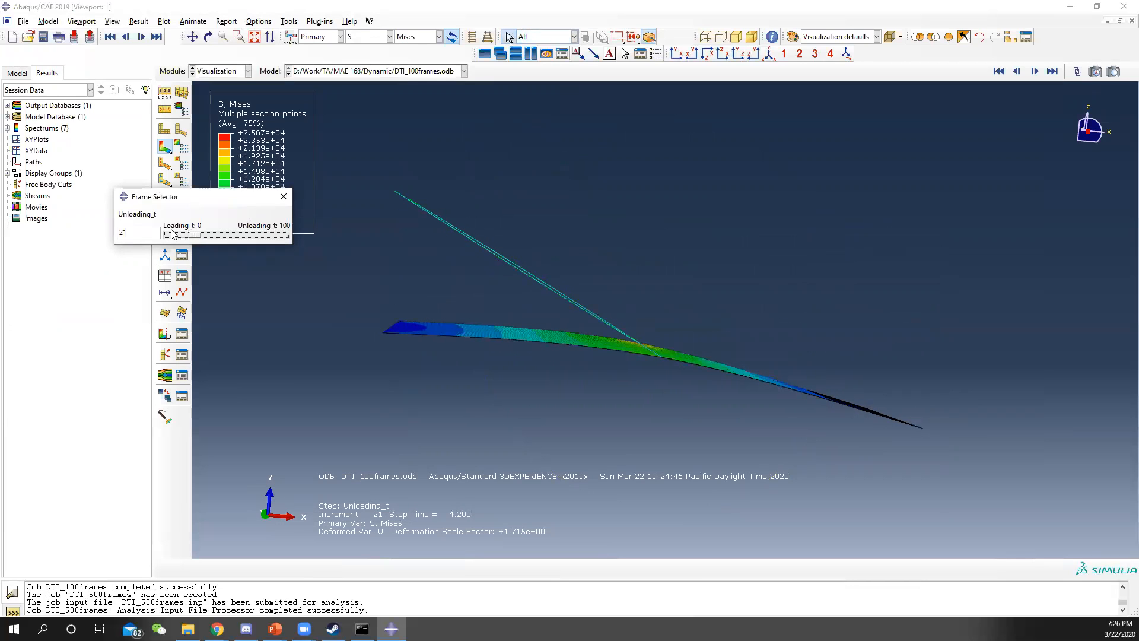
pyautogui.press('Left')
pyautogui.press('Left')
pyautogui.press('Left')
pyautogui.press('Left')
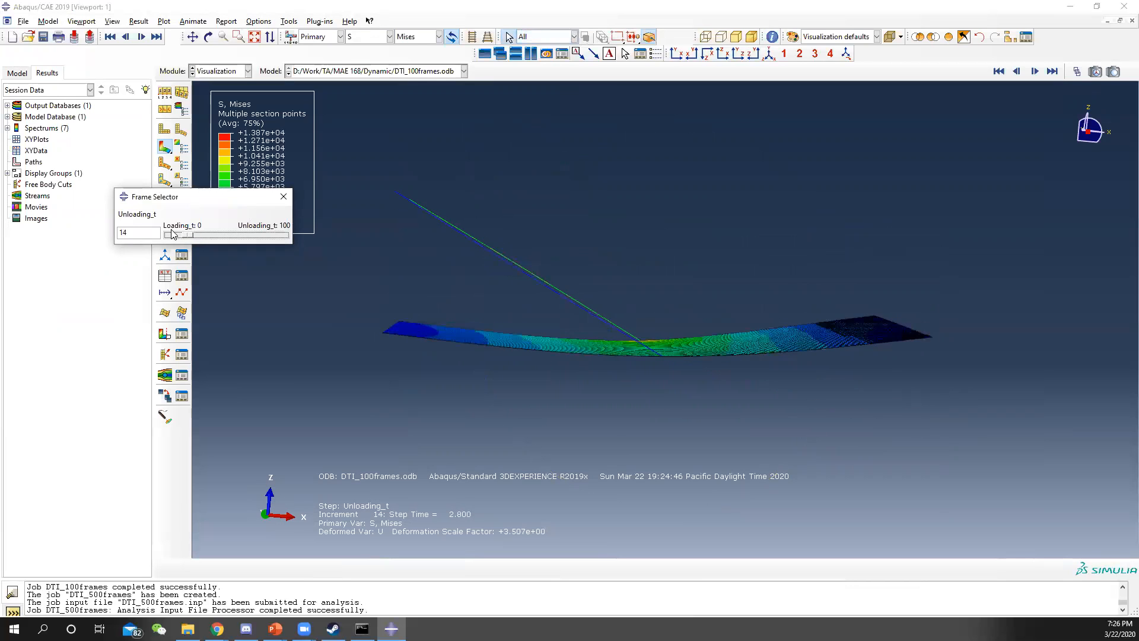
pyautogui.press('Right')
pyautogui.press('Right')
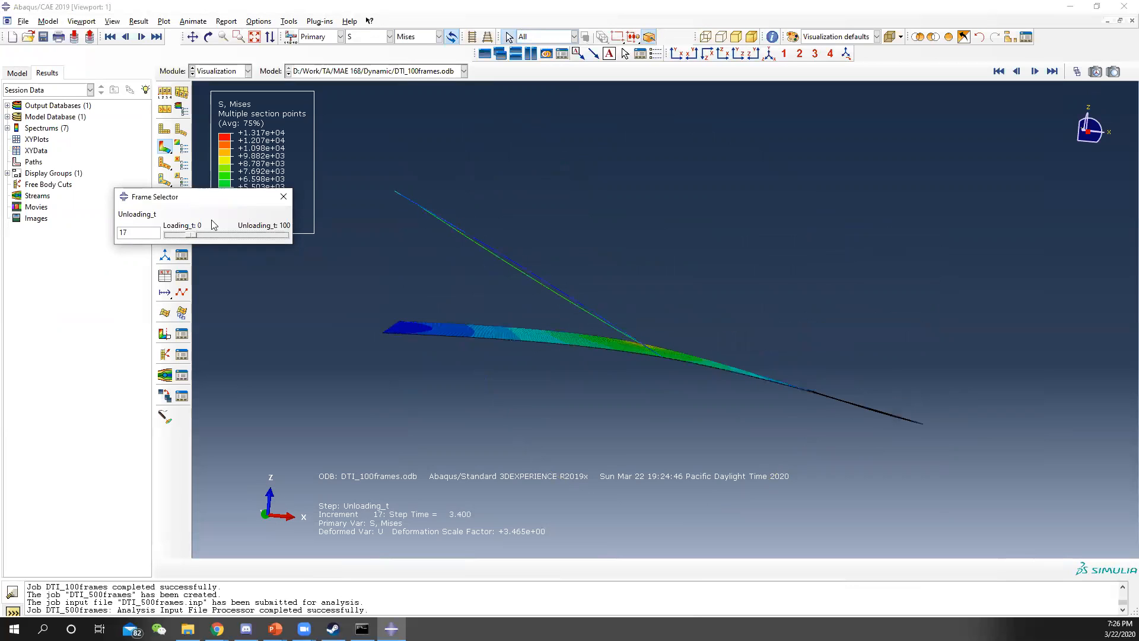
# Step: Close the Frame Selector and leave the results to view the model assembly in the Load and Step modules
pyautogui.click(283, 197)
pyautogui.click(220, 70)
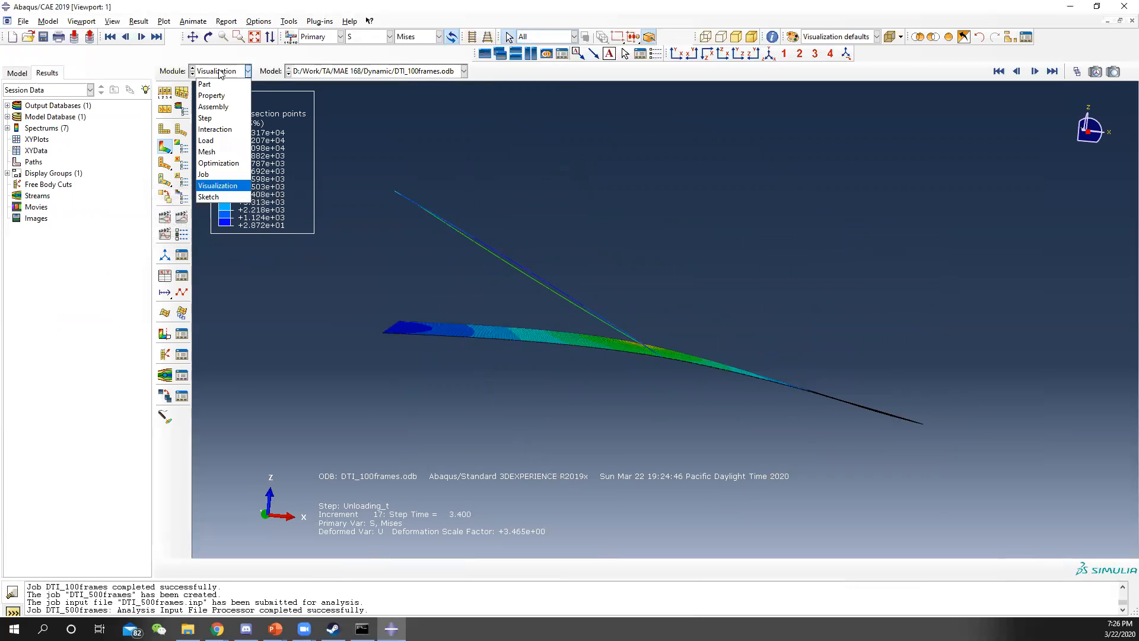
pyautogui.click(219, 145)
pyautogui.keyDown('ctrl'); pyautogui.keyDown('alt'); pyautogui.moveTo(716, 316); pyautogui.dragTo(732, 282); pyautogui.keyUp('alt'); pyautogui.keyUp('ctrl')
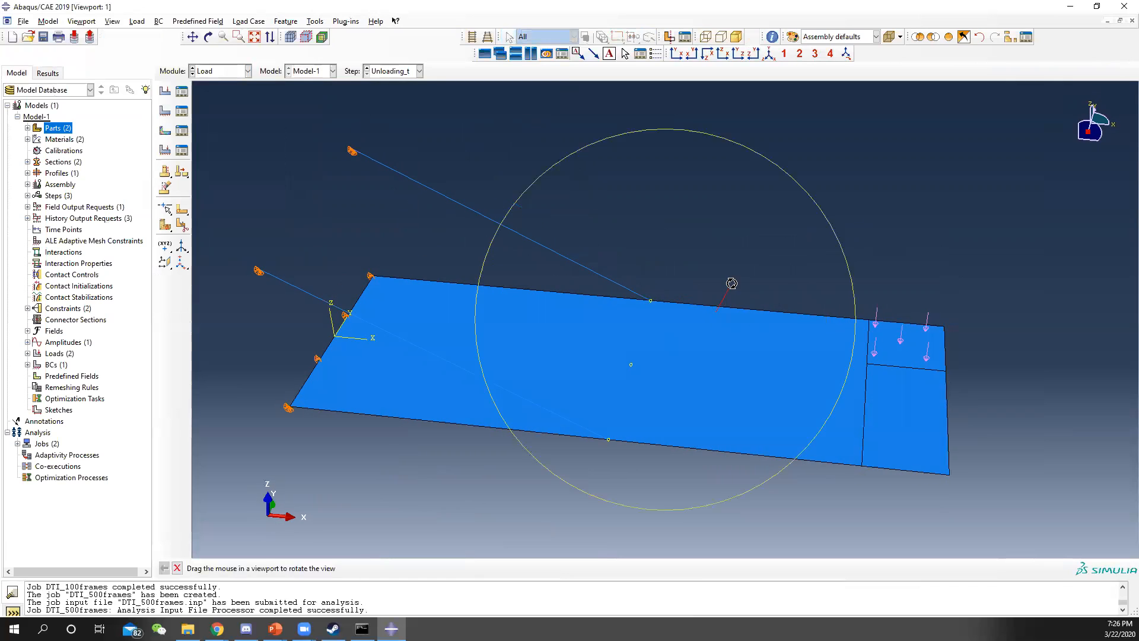
pyautogui.click(226, 73)
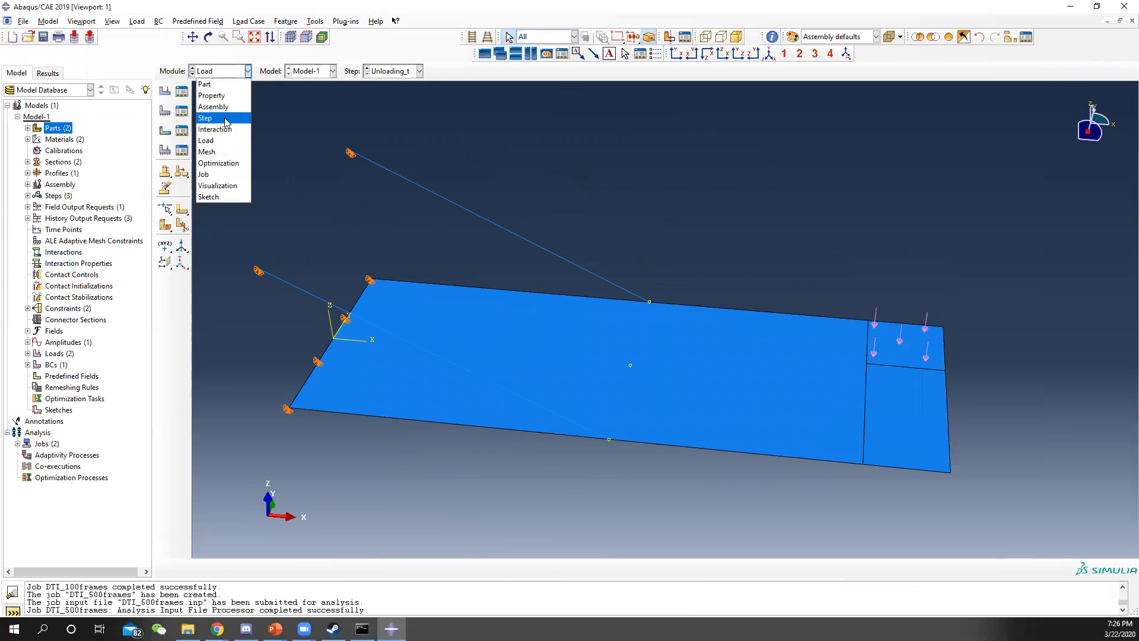
pyautogui.click(226, 119)
# Step: Check the progress of the DTI_500frames job in its monitor, and close the monitor and the Job Manager
pyautogui.click(226, 71)
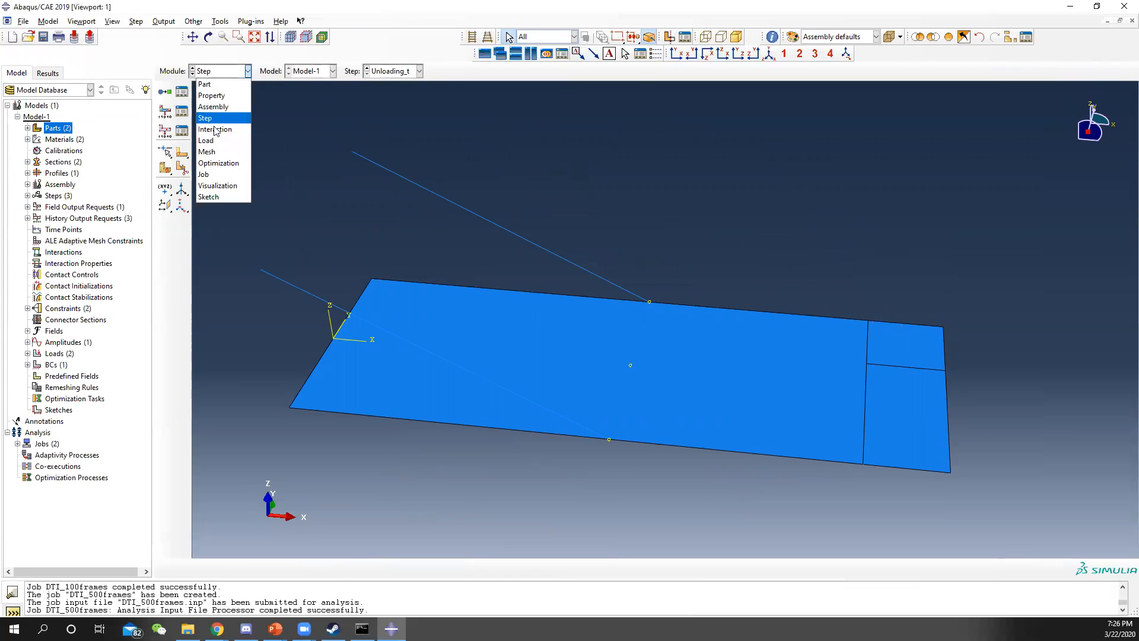
pyautogui.click(221, 175)
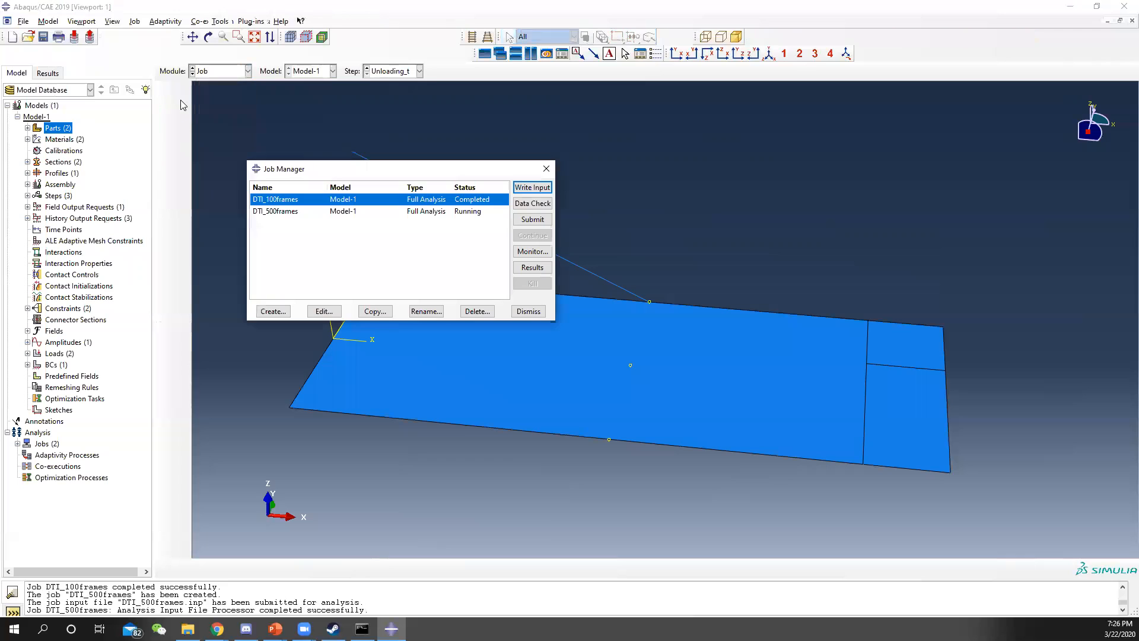
pyautogui.click(472, 212)
pyautogui.click(532, 252)
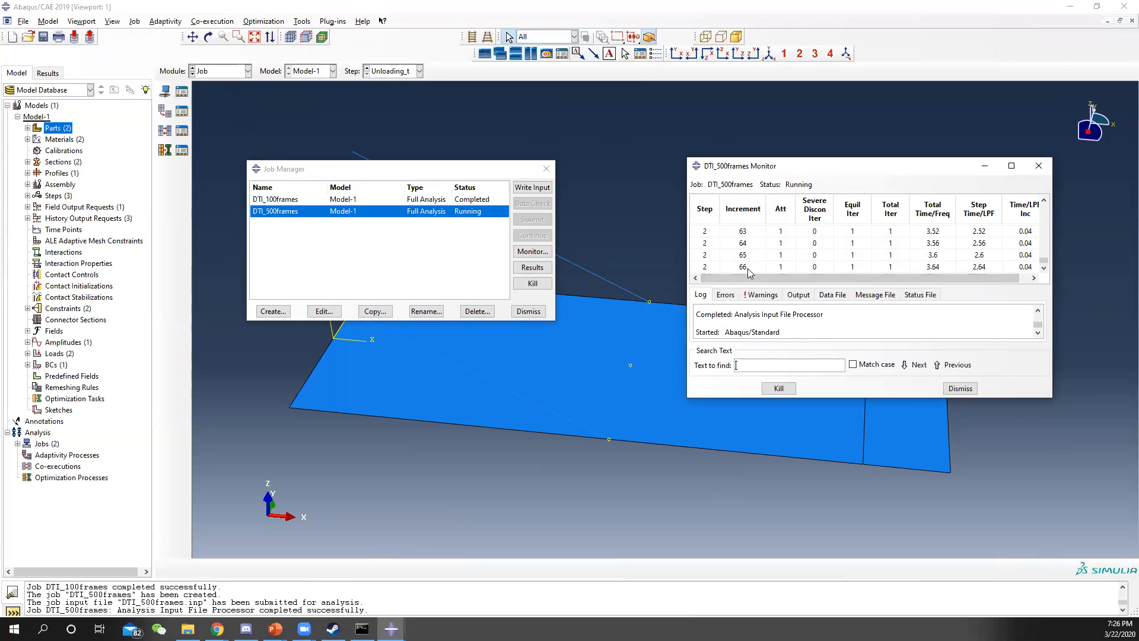
pyautogui.click(1038, 166)
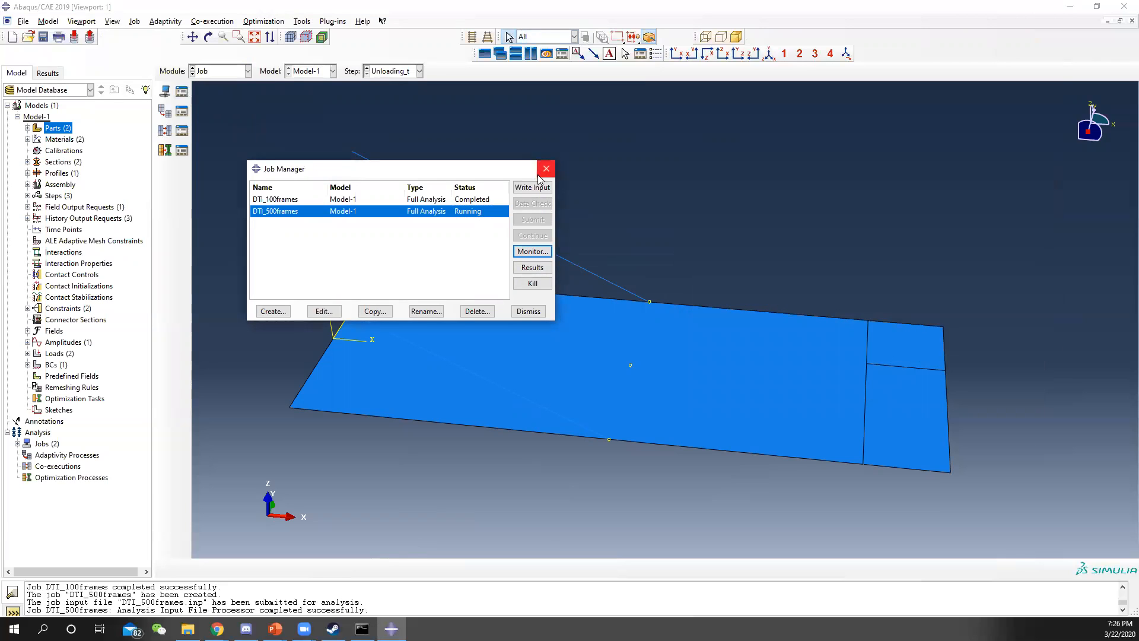
pyautogui.click(544, 169)
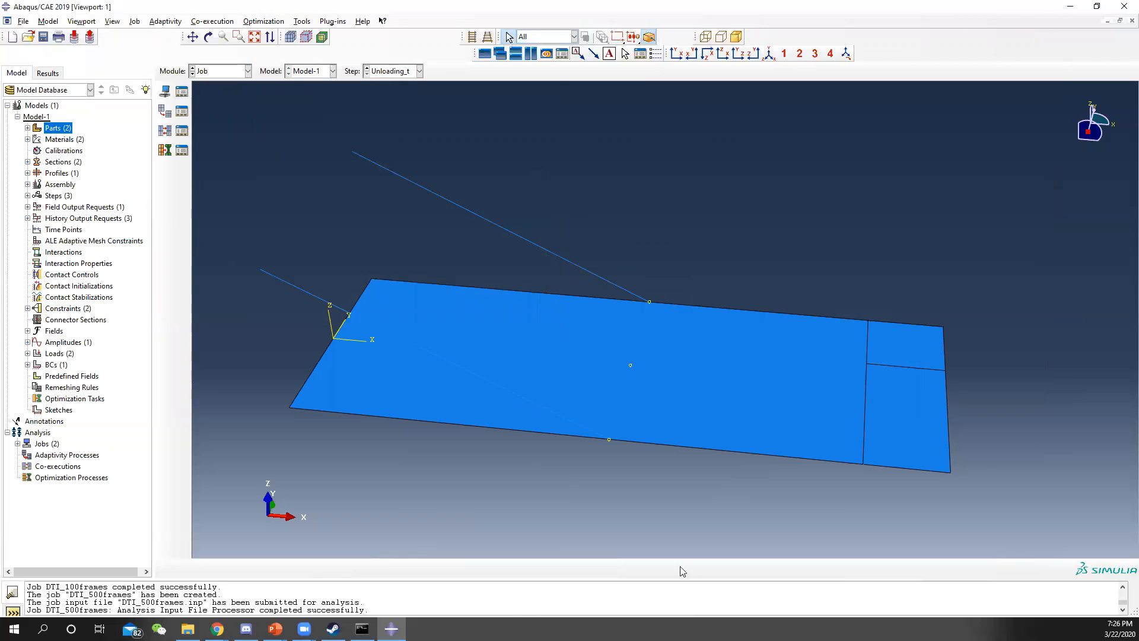
# Step: Return to the Step module of Model-1
pyautogui.click(228, 72)
pyautogui.click(224, 115)
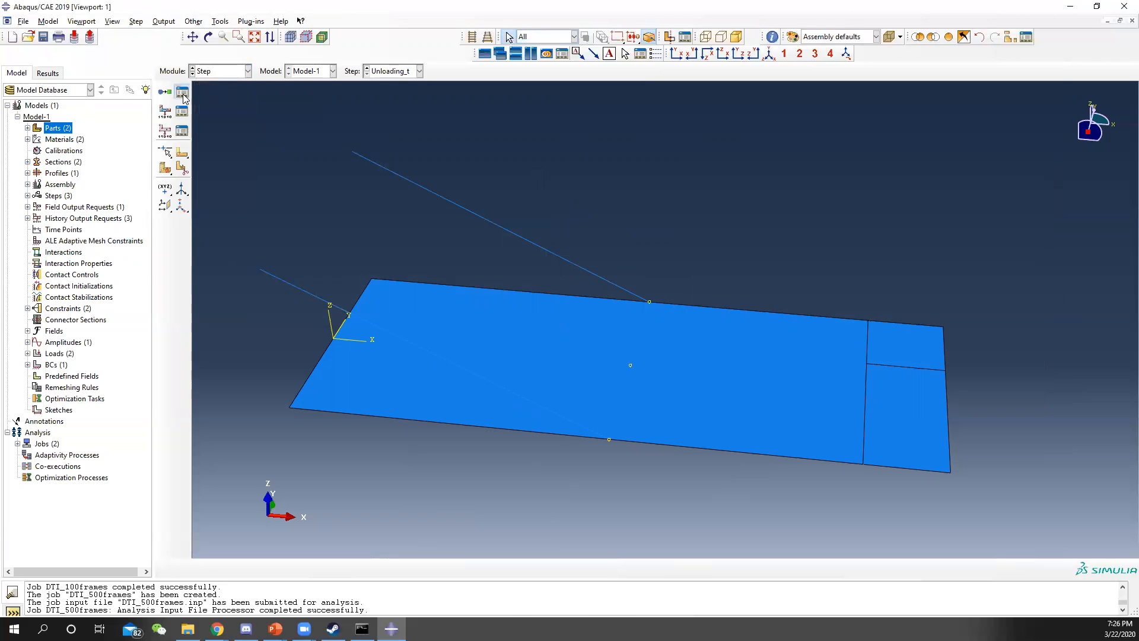
# Step: Suppress the Loading_t and Unloading_t steps in the Step Manager
pyautogui.click(182, 93)
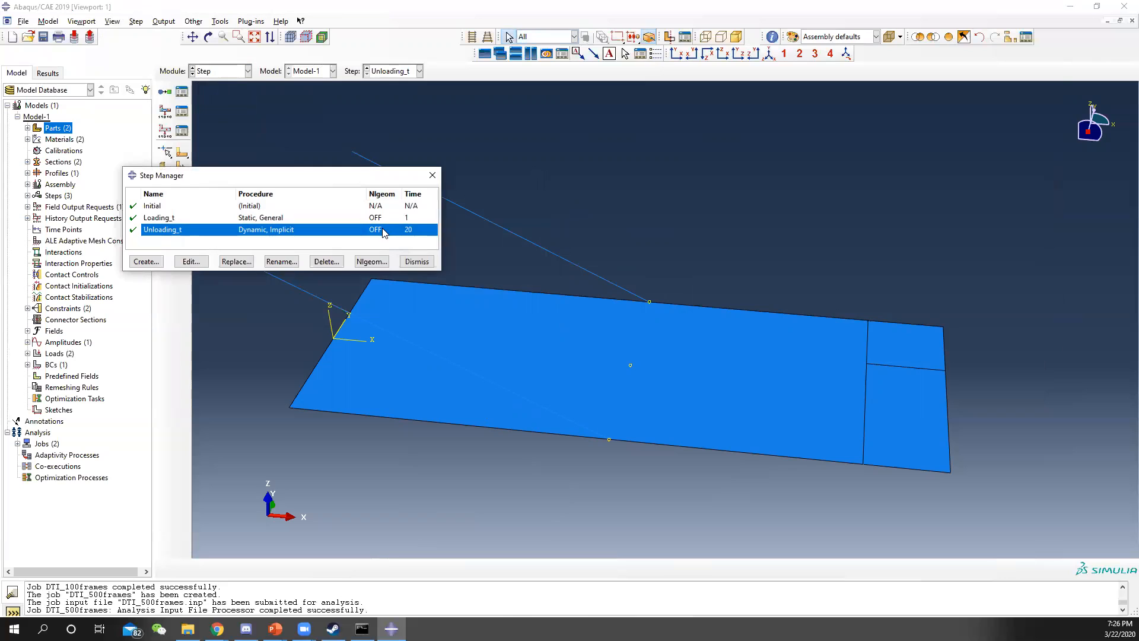
pyautogui.click(134, 218)
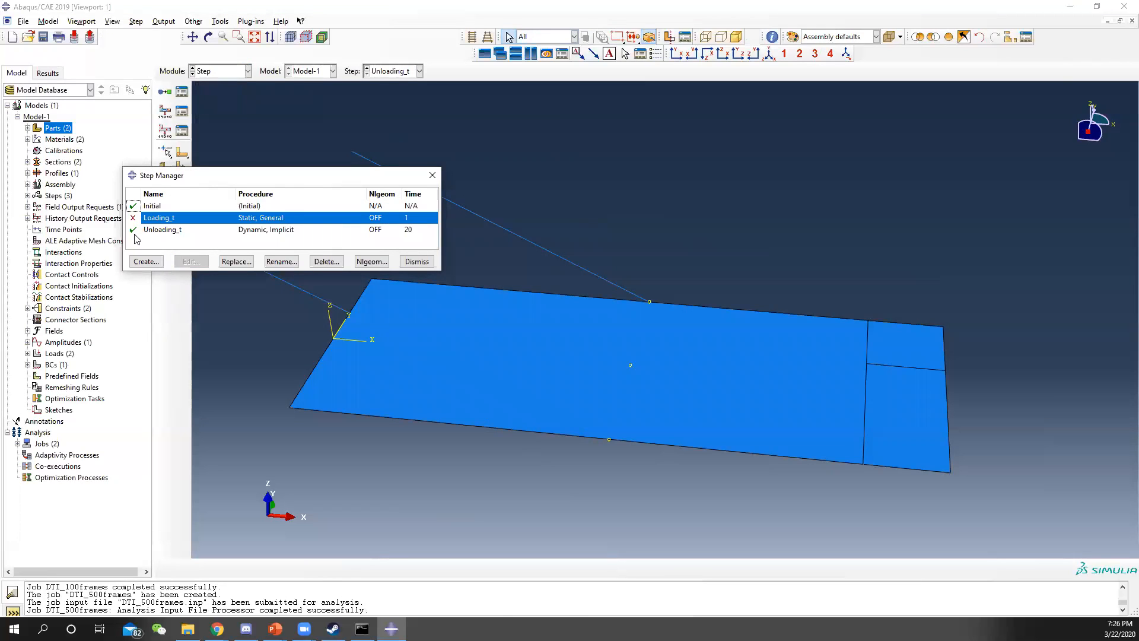
pyautogui.click(136, 231)
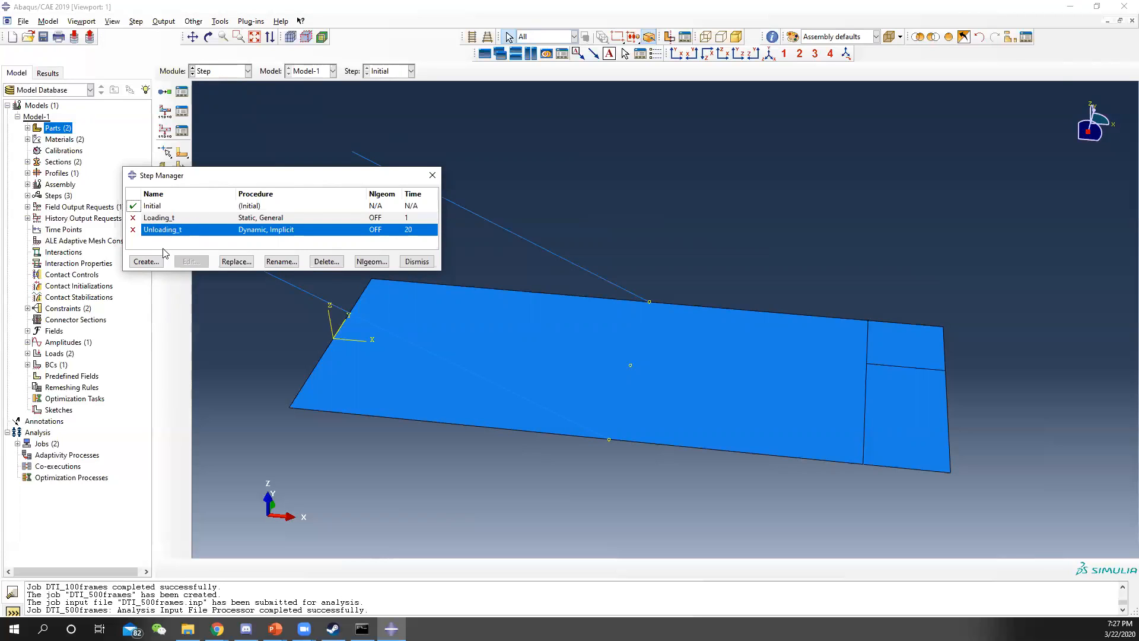
# Step: Start creating a new analysis step after Initial and name it Modal_analysis
pyautogui.click(145, 262)
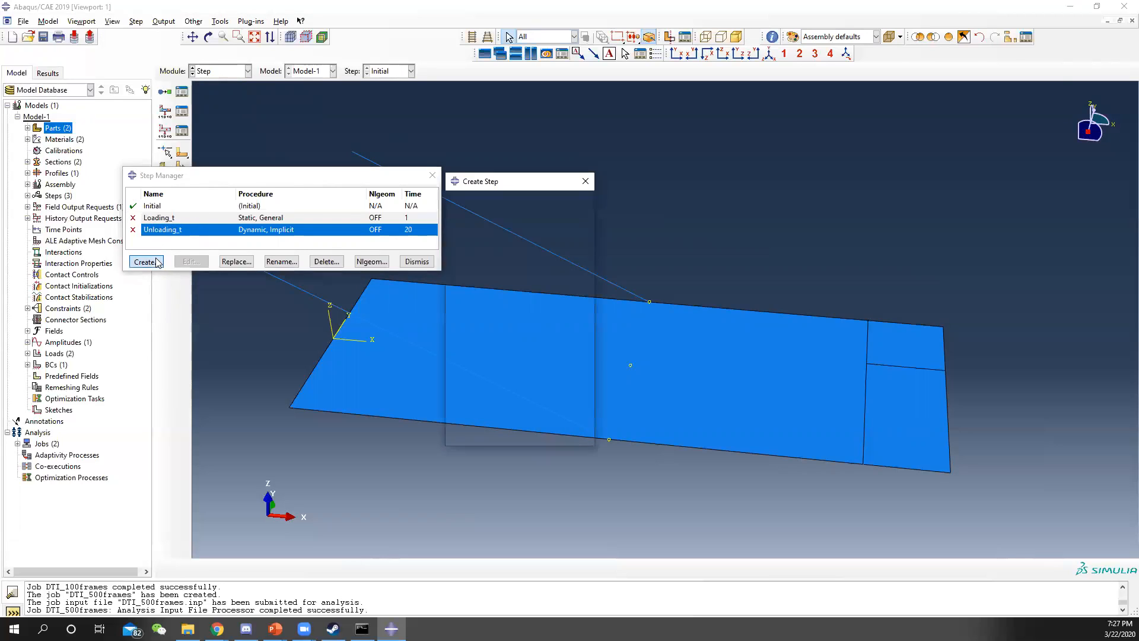
pyautogui.write('Loading')
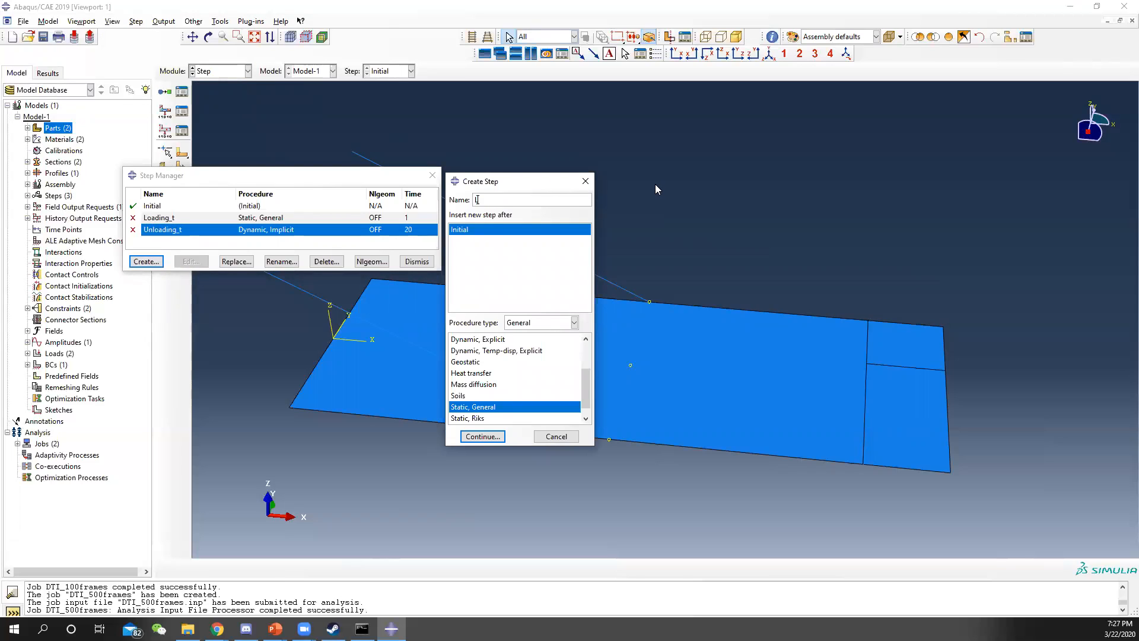
pyautogui.write('_t')
pyautogui.press('BackSpace')
pyautogui.press('BackSpace')
pyautogui.press('BackSpace')
pyautogui.press('BackSpace')
pyautogui.press('BackSpace')
pyautogui.press('BackSpace')
pyautogui.press('BackSpace')
pyautogui.press('BackSpace')
pyautogui.write('St')
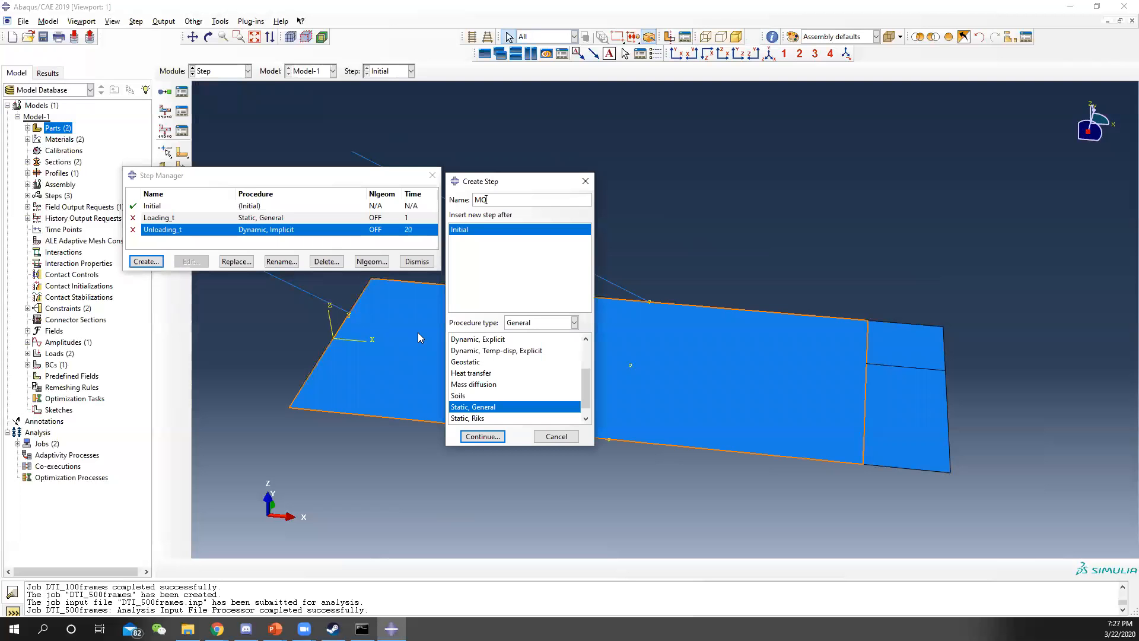
pyautogui.write('odal_analysis')
# Step: Make Modal_analysis a linear perturbation Frequency step with 30 eigenvalues requested
pyautogui.click(516, 327)
pyautogui.click(534, 348)
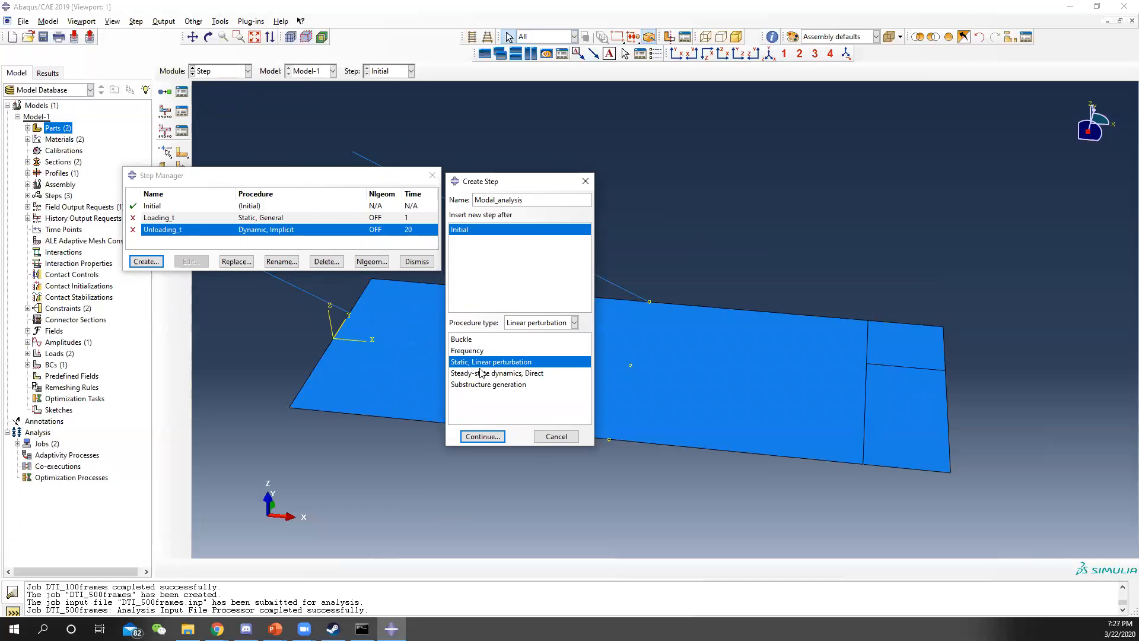
pyautogui.click(478, 351)
pyautogui.click(481, 437)
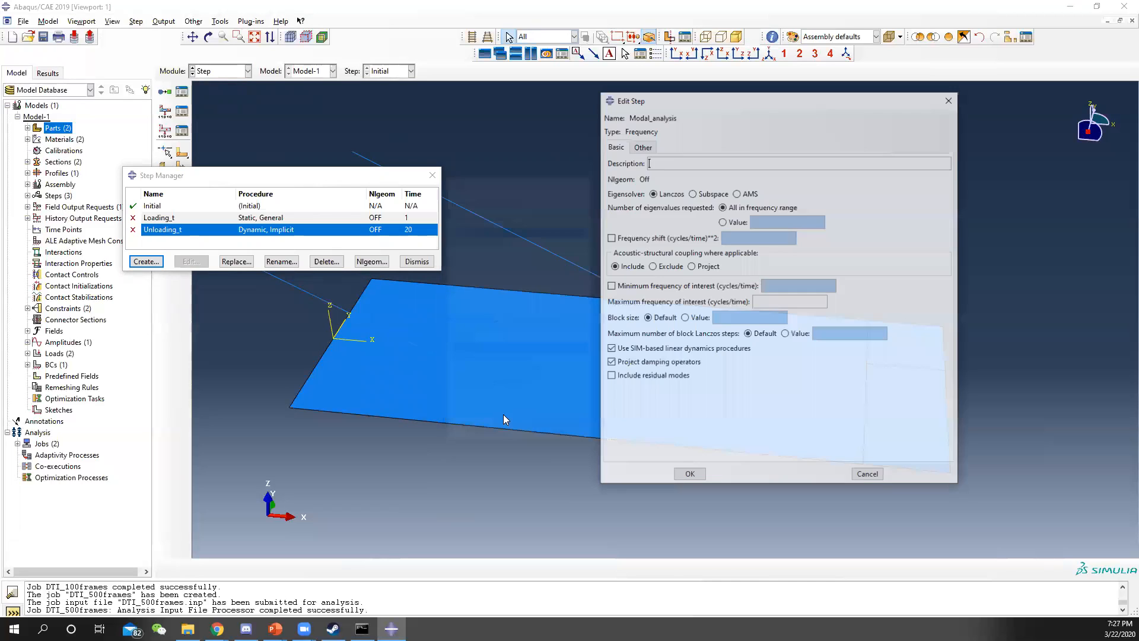
pyautogui.click(722, 222)
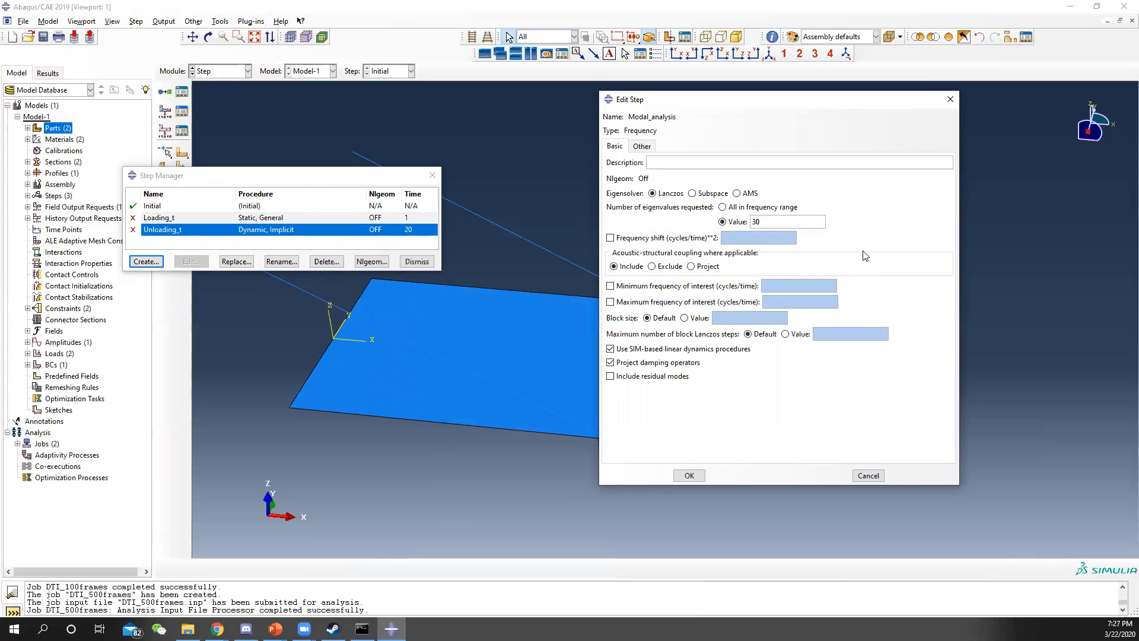
pyautogui.click(693, 477)
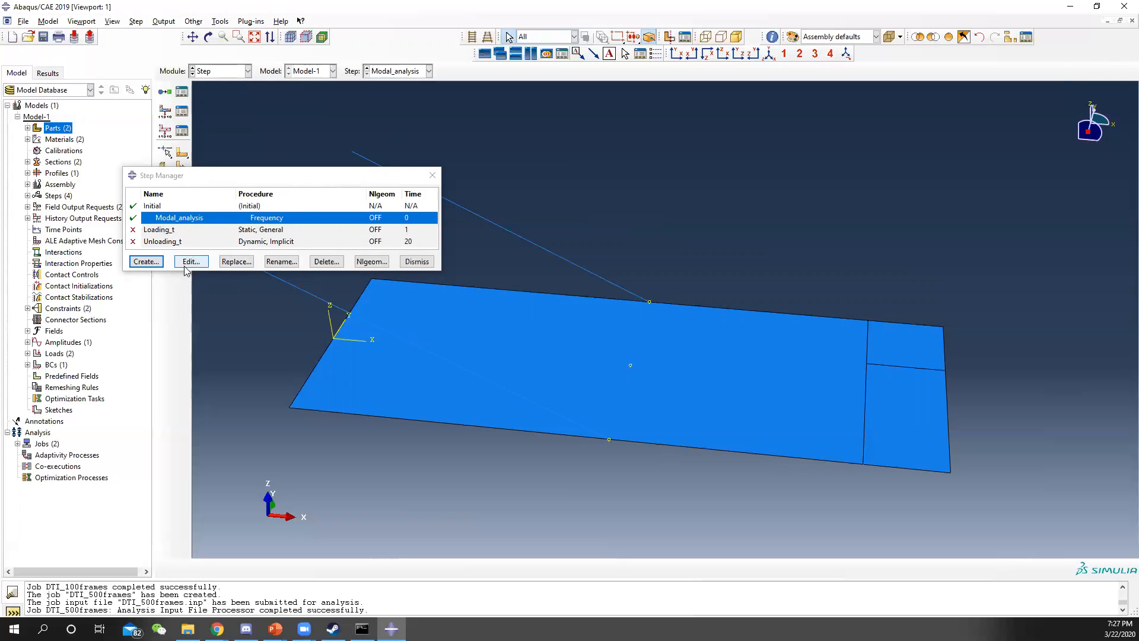
# Step: Create a Static, Linear perturbation step named Loading_f after Modal_analysis with its default settings
pyautogui.click(149, 263)
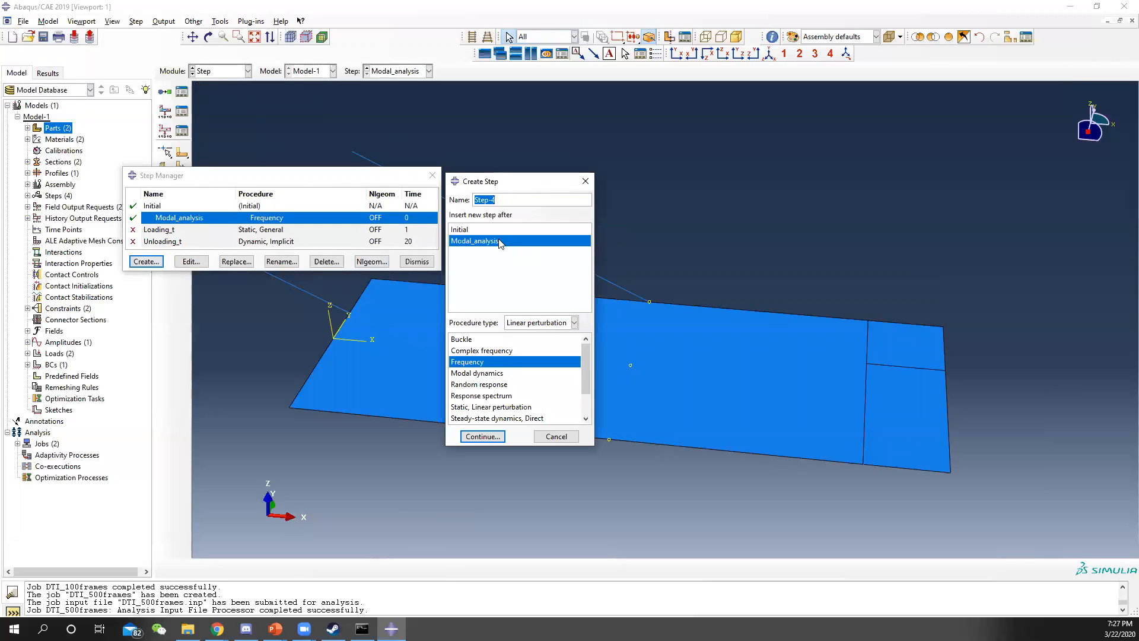
pyautogui.press('BackSpace')
pyautogui.write('Loading_f')
pyautogui.click(530, 322)
pyautogui.click(529, 349)
pyautogui.click(484, 373)
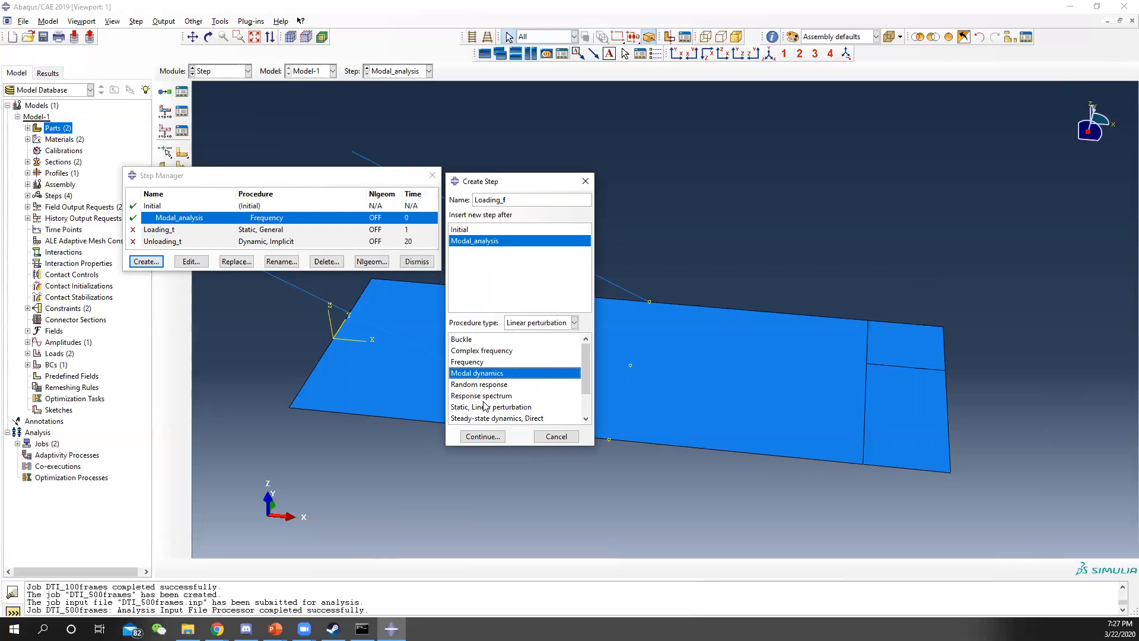
pyautogui.scroll(-2, 485, 406)
pyautogui.click(486, 396)
pyautogui.click(484, 385)
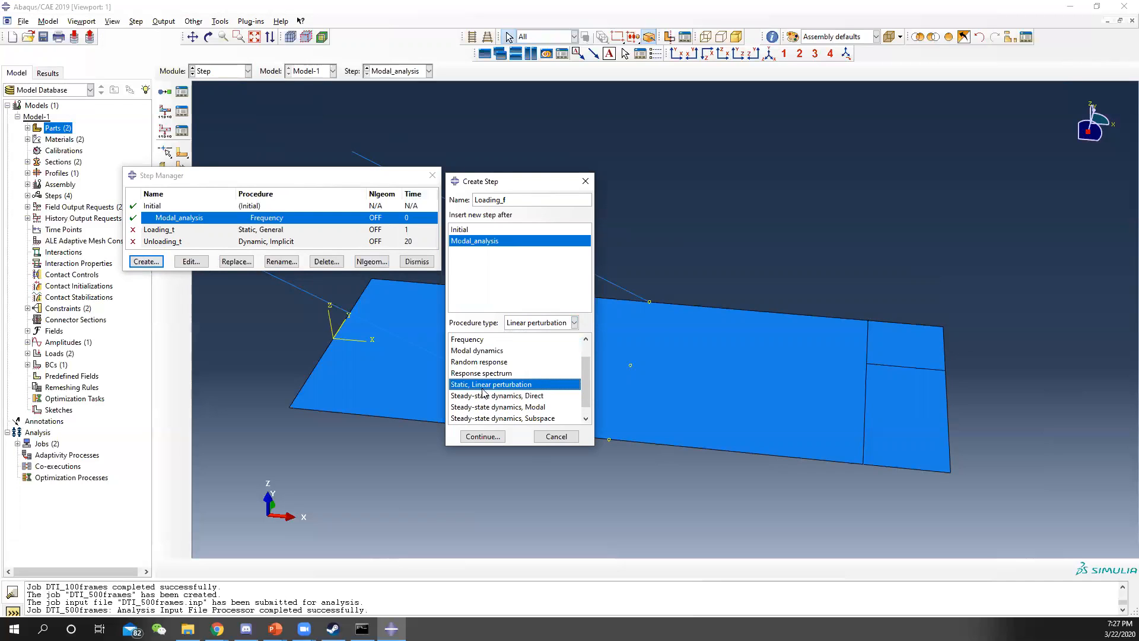
pyautogui.click(491, 438)
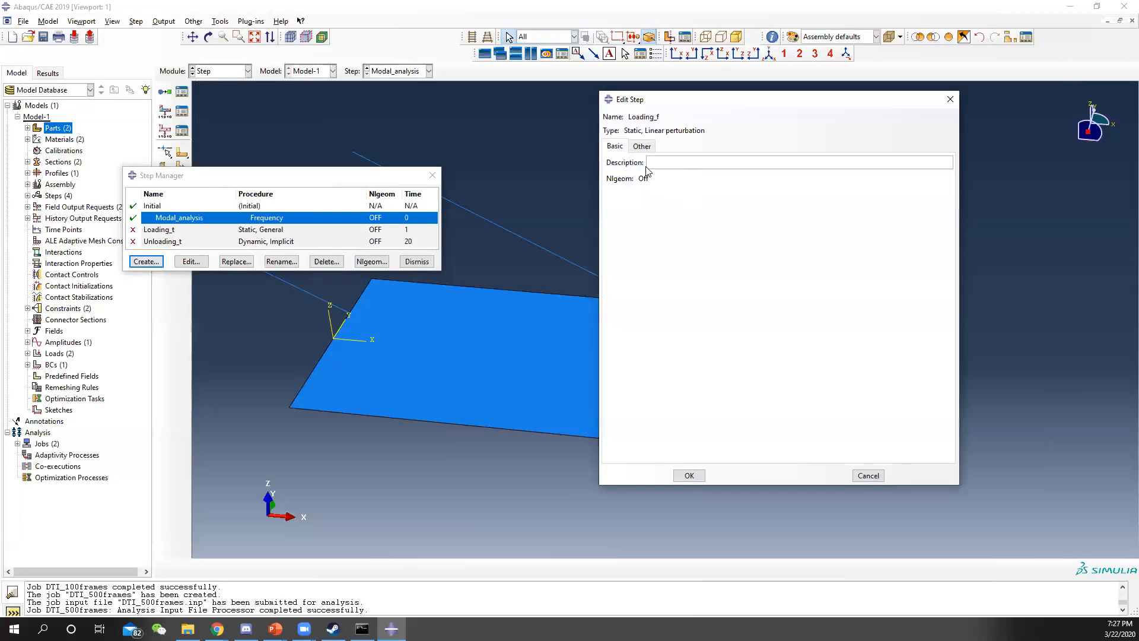
pyautogui.click(641, 147)
pyautogui.click(688, 473)
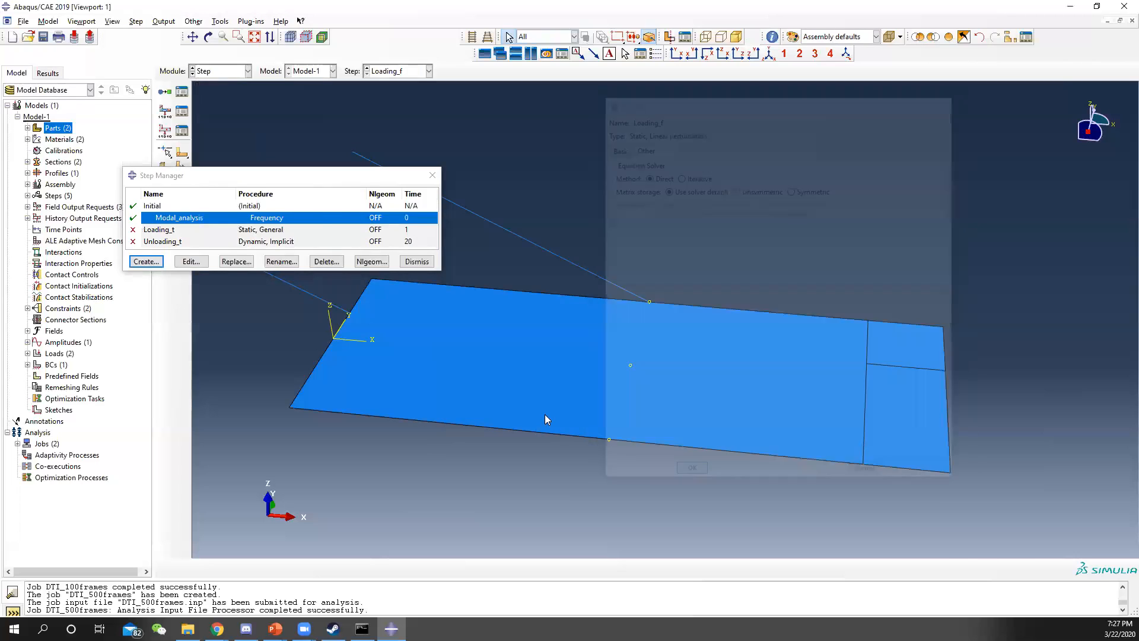
# Step: Start a linear perturbation Modal dynamics step named Unloading after Loading_f
pyautogui.click(147, 262)
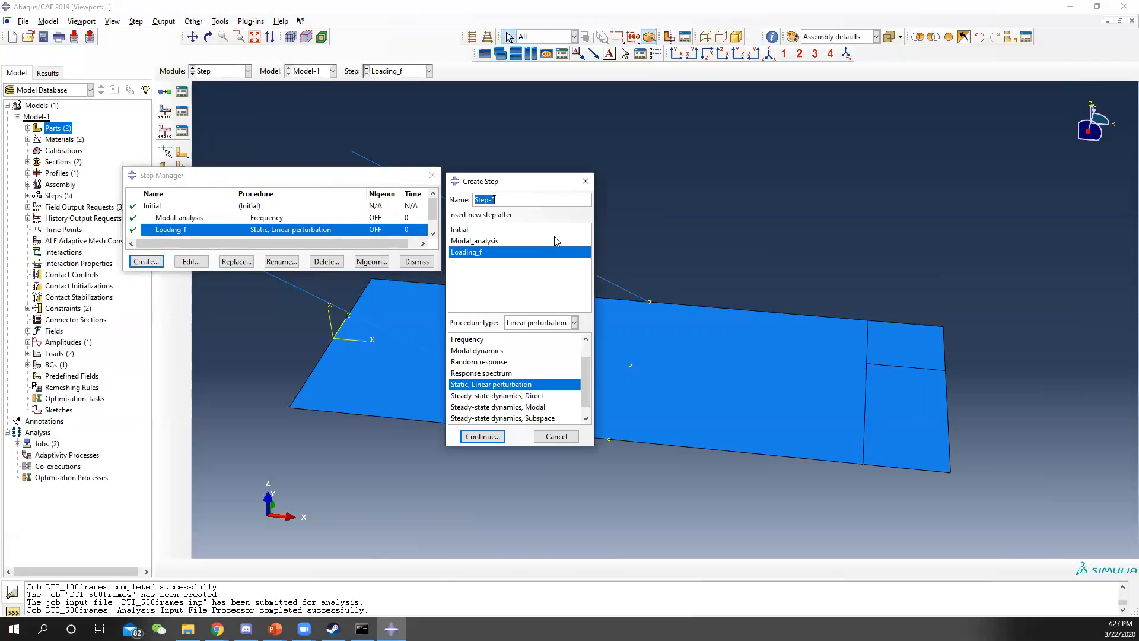
pyautogui.write('Un')
pyautogui.scroll(-2, 406, 220)
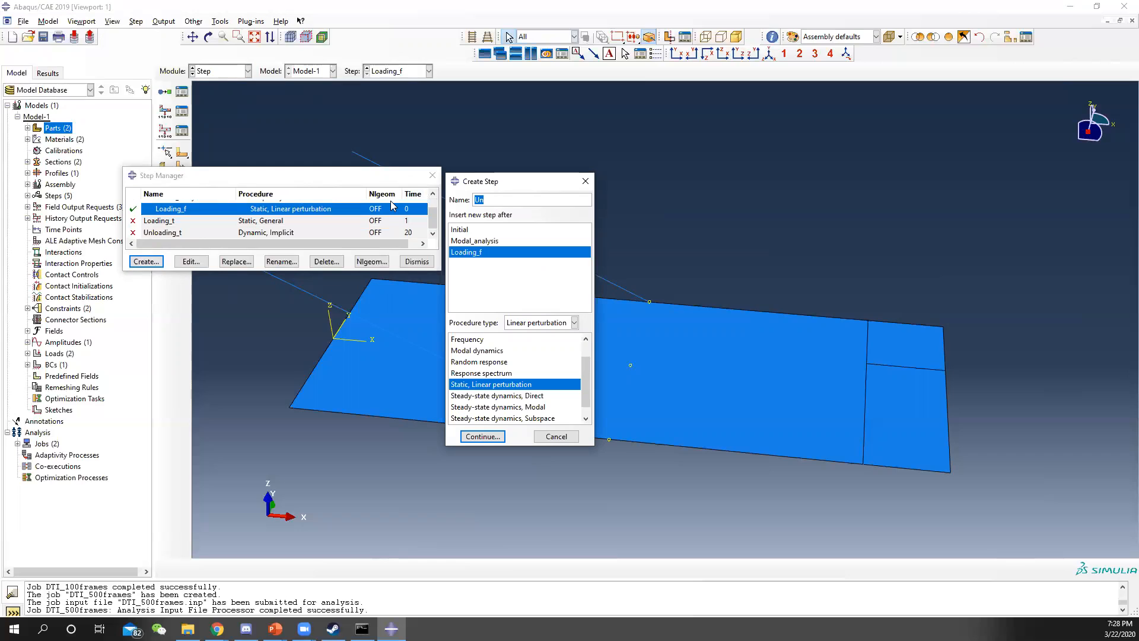
pyautogui.write('U')
pyautogui.write('loading')
pyautogui.scroll(-1, 505, 384)
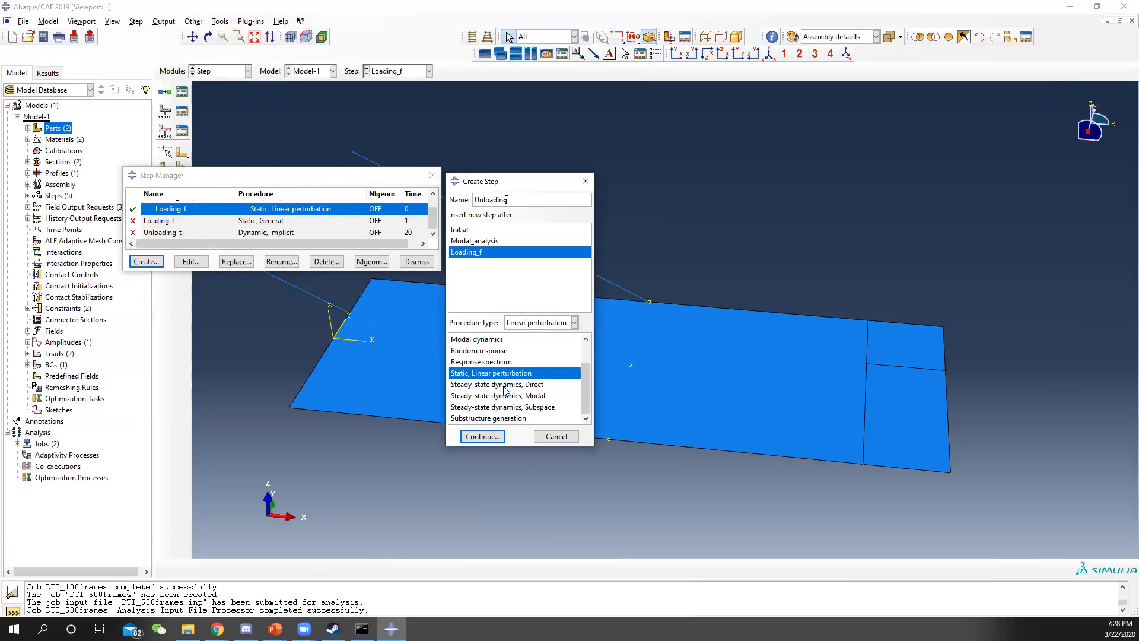
pyautogui.scroll(2, 499, 382)
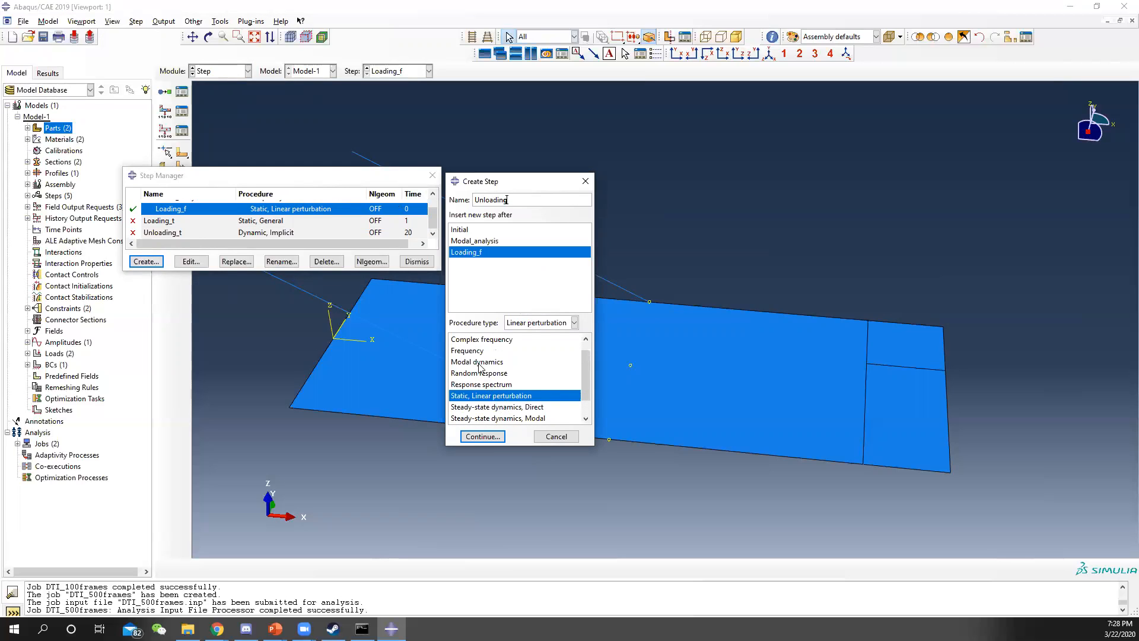
pyautogui.click(481, 363)
pyautogui.click(491, 436)
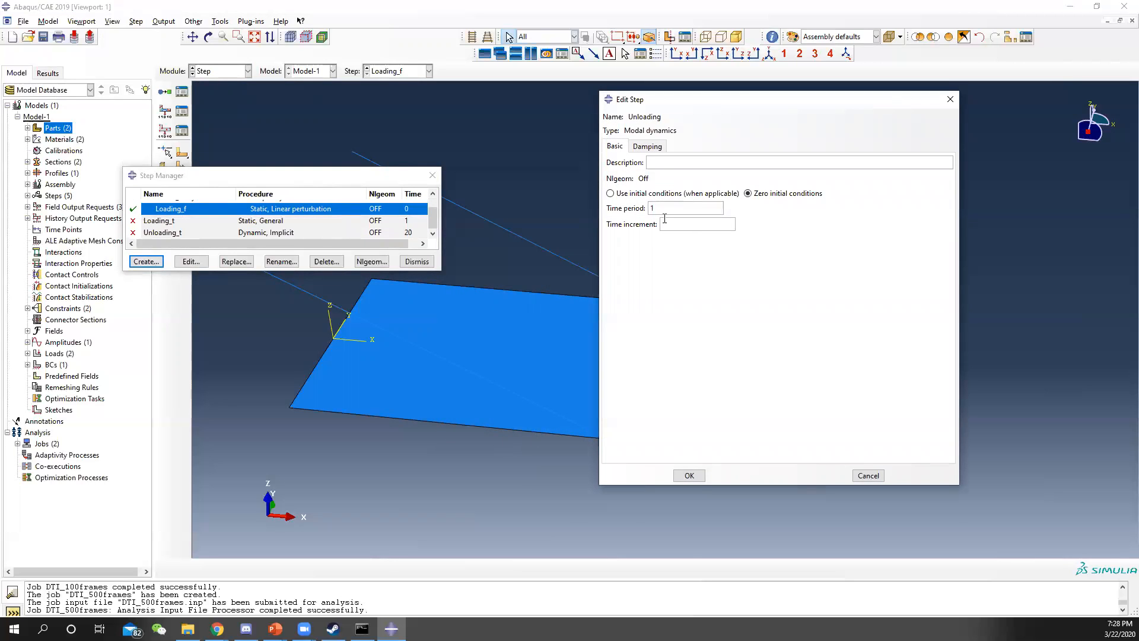
# Step: Set the Unloading step's time period to 20 and enable direct modal damping over modes 1 to 30
pyautogui.moveTo(666, 210); pyautogui.dragTo(602, 210)
pyautogui.click(649, 149)
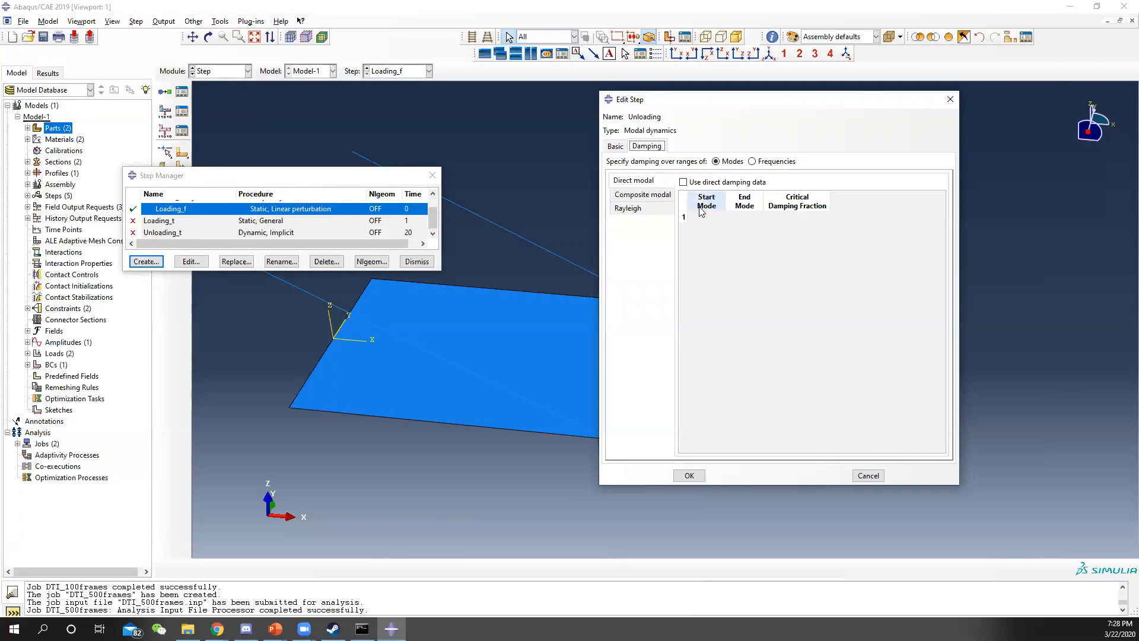
pyautogui.click(683, 182)
pyautogui.click(716, 217)
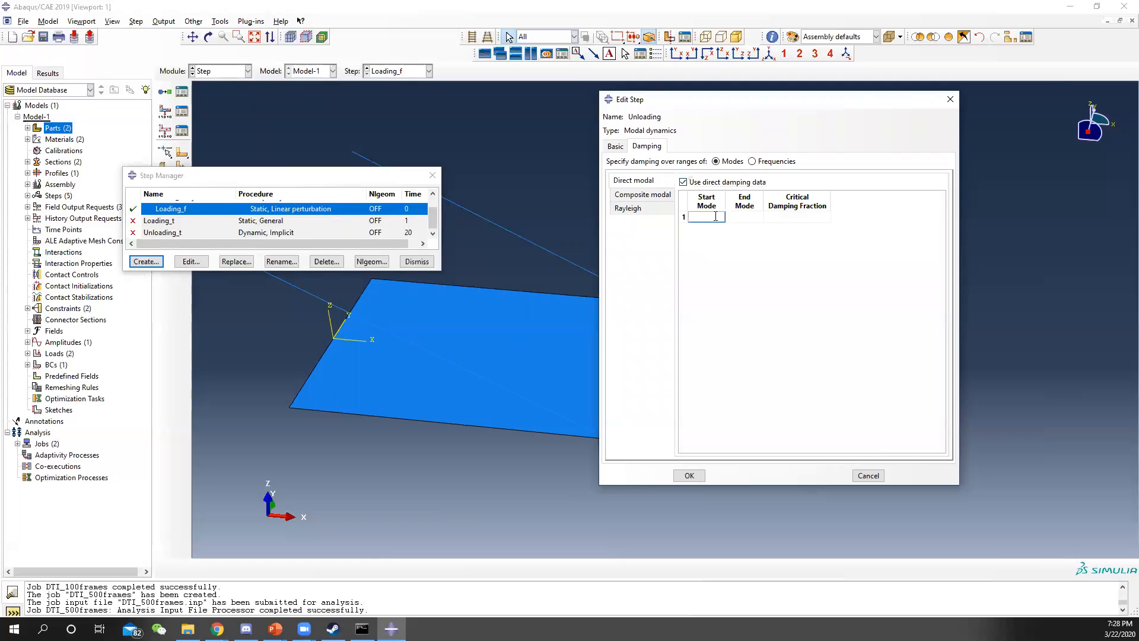
pyautogui.click(749, 218)
pyautogui.click(800, 218)
pyautogui.press('Return')
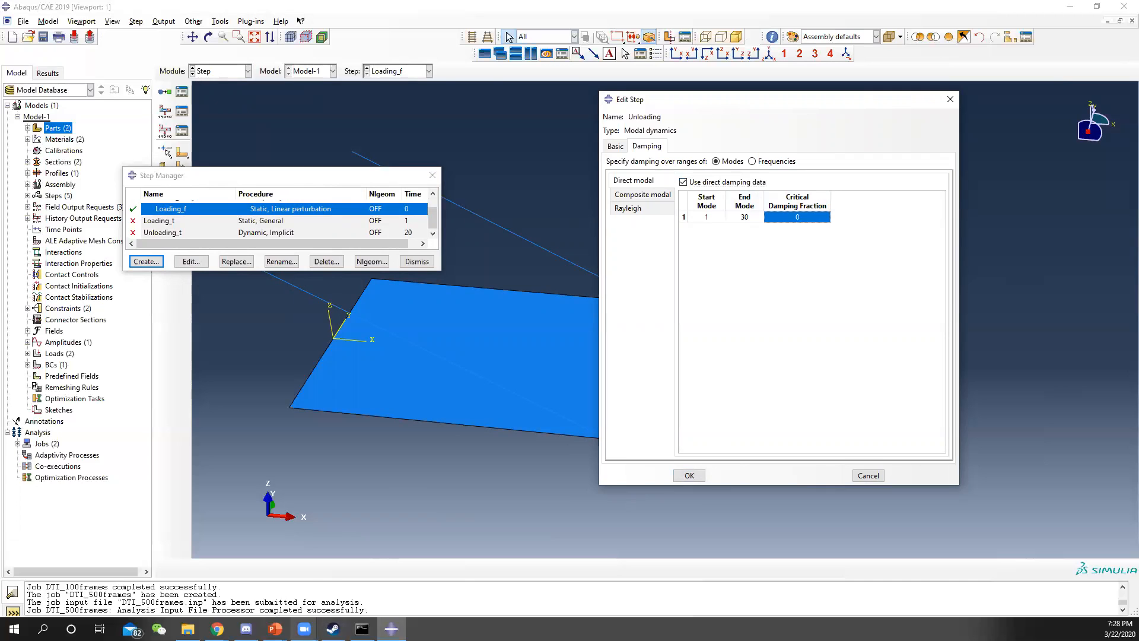
# Step: Look up the assumed damping in the PowerPoint problem statement, return to Abaqus/CAE and complete the Unloading step with its critical damping fraction
pyautogui.click(275, 628)
pyautogui.click(255, 579)
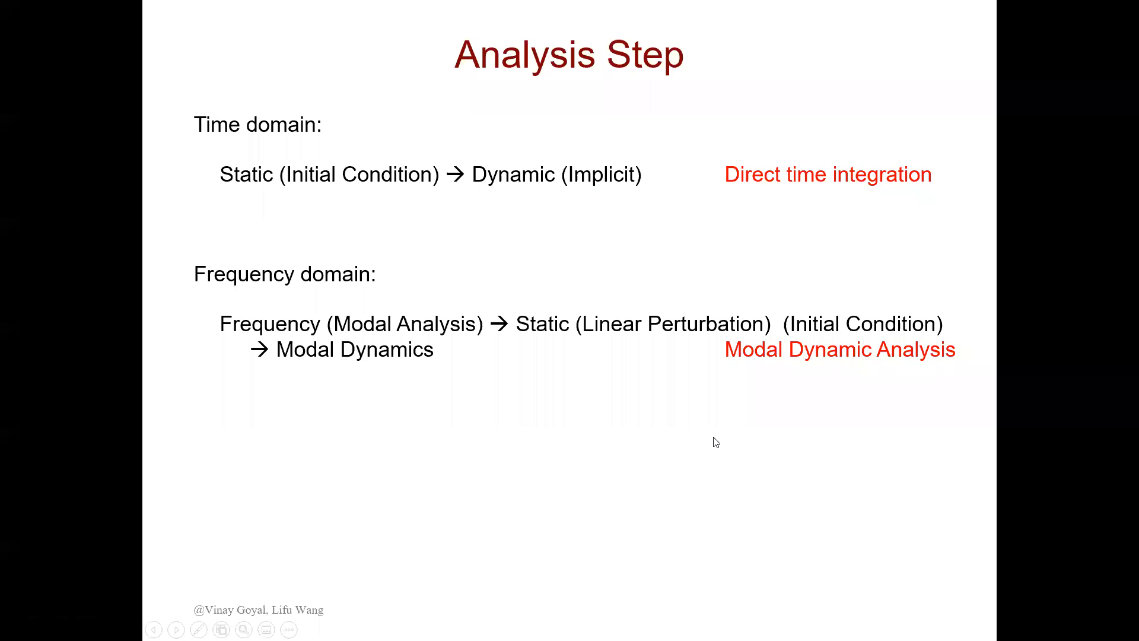
pyautogui.scroll(1, 714, 440)
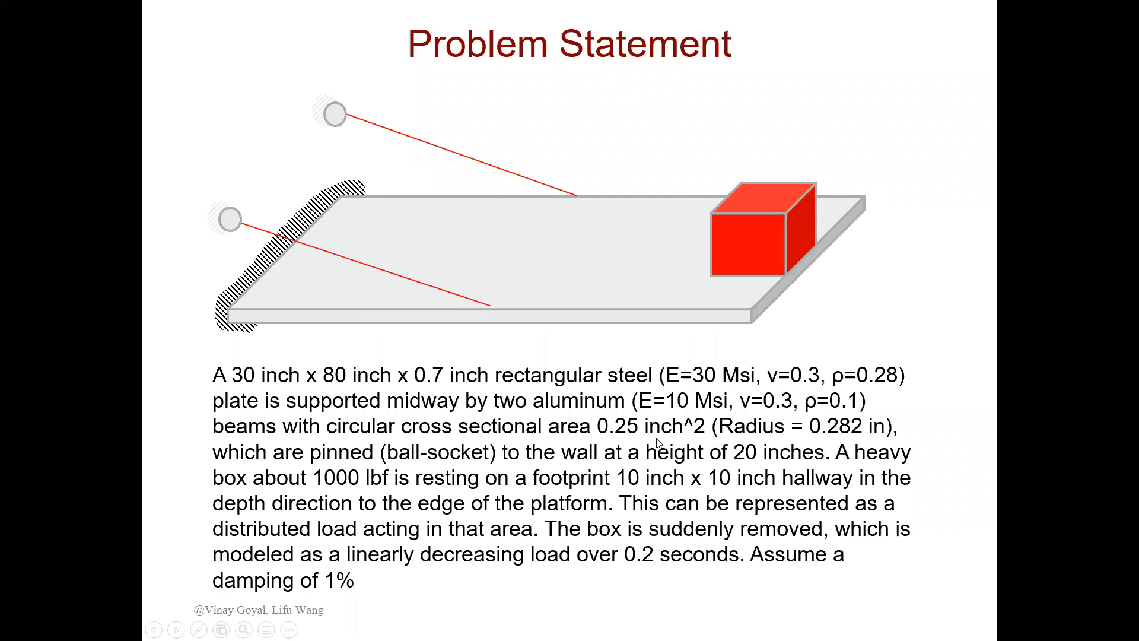
pyautogui.hotkey('alt', 'Tab')
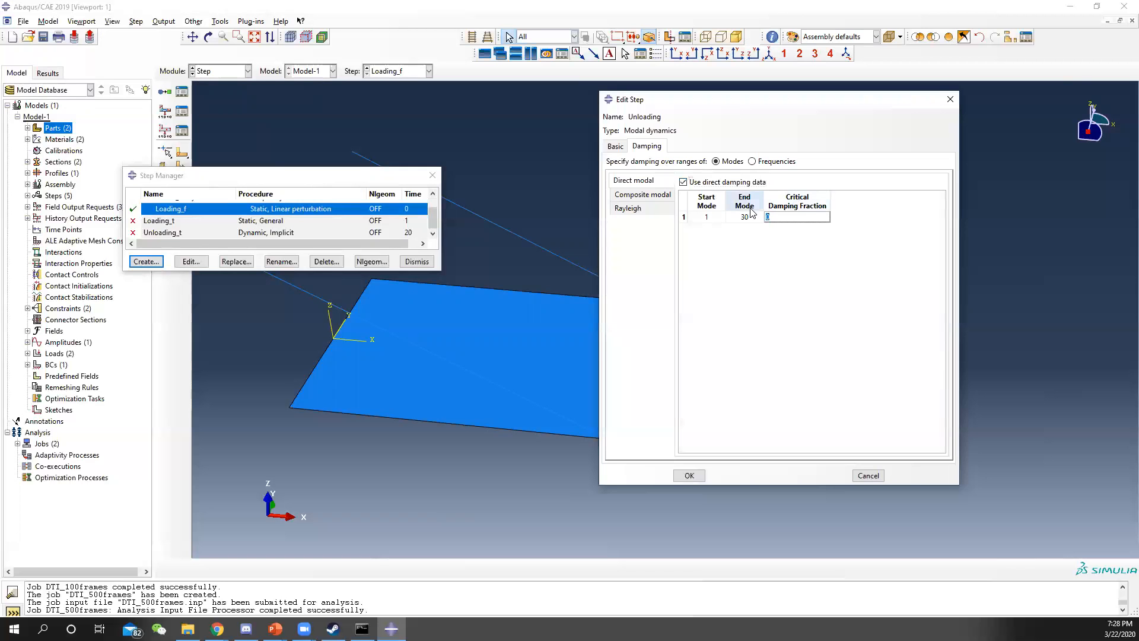
pyautogui.click(689, 475)
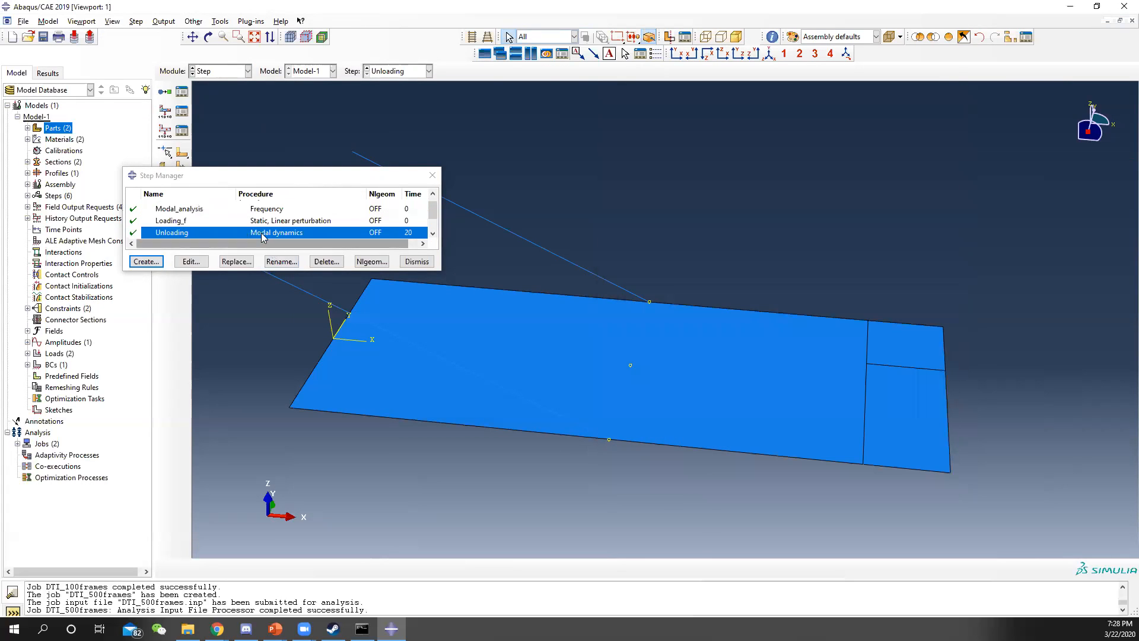
pyautogui.scroll(-1, 267, 231)
pyautogui.scroll(2, 267, 232)
pyautogui.click(432, 175)
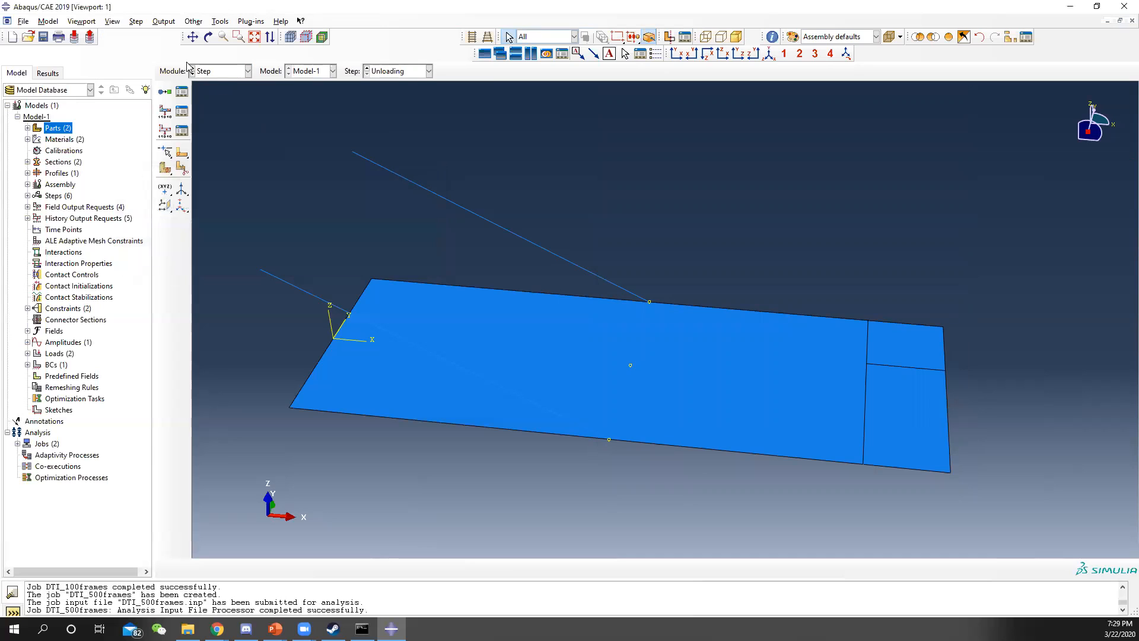
# Step: Review the output variables of field output request F-Output-2 for the Modal_analysis step
pyautogui.click(182, 113)
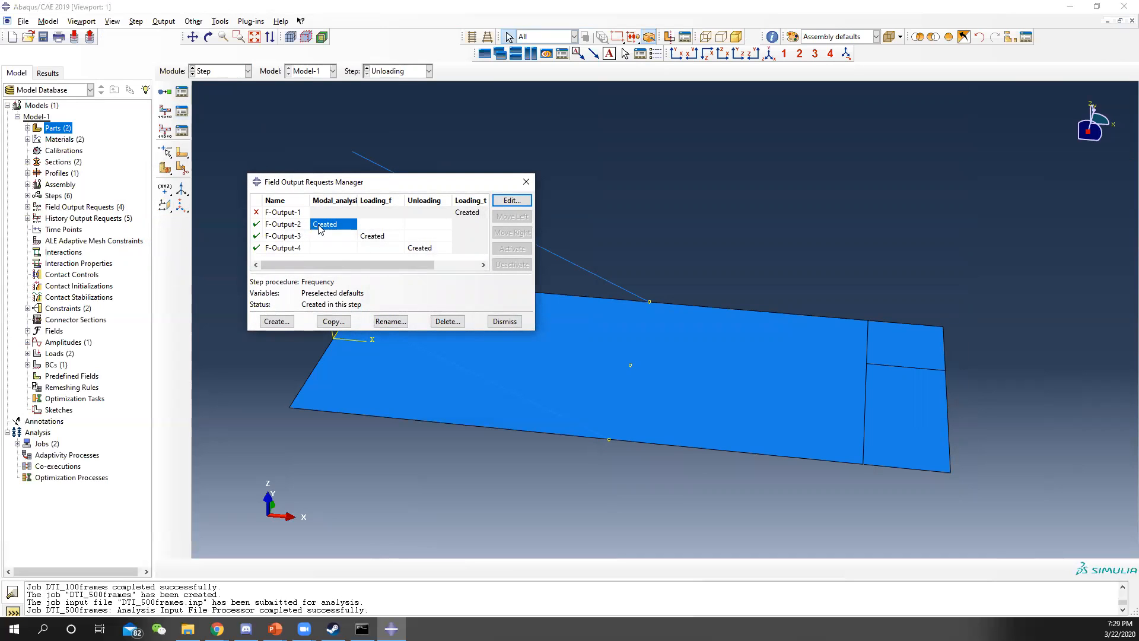
pyautogui.click(510, 200)
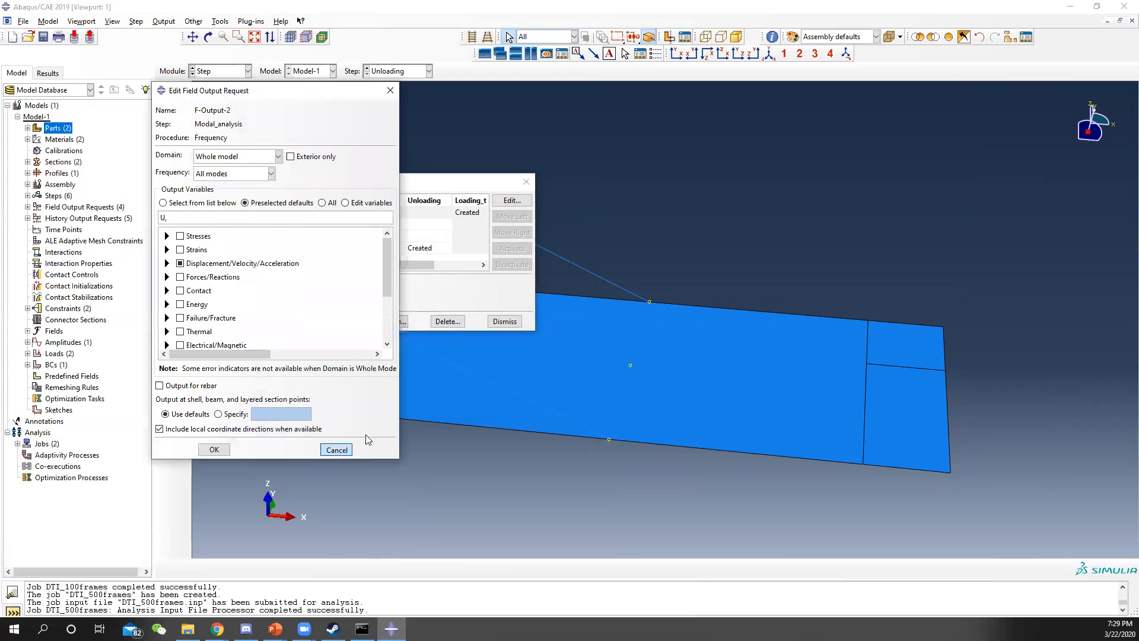
pyautogui.click(336, 449)
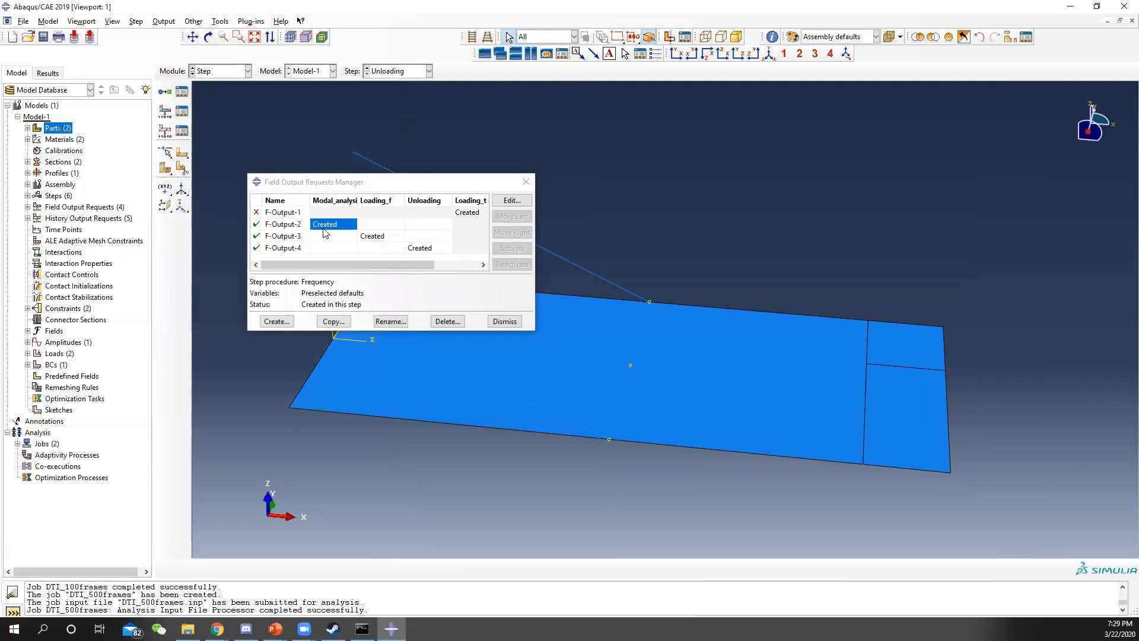
# Step: Remove strains and forces/reactions from field output request F-Output-3 of the Loading_f step, keeping only S and U
pyautogui.click(390, 237)
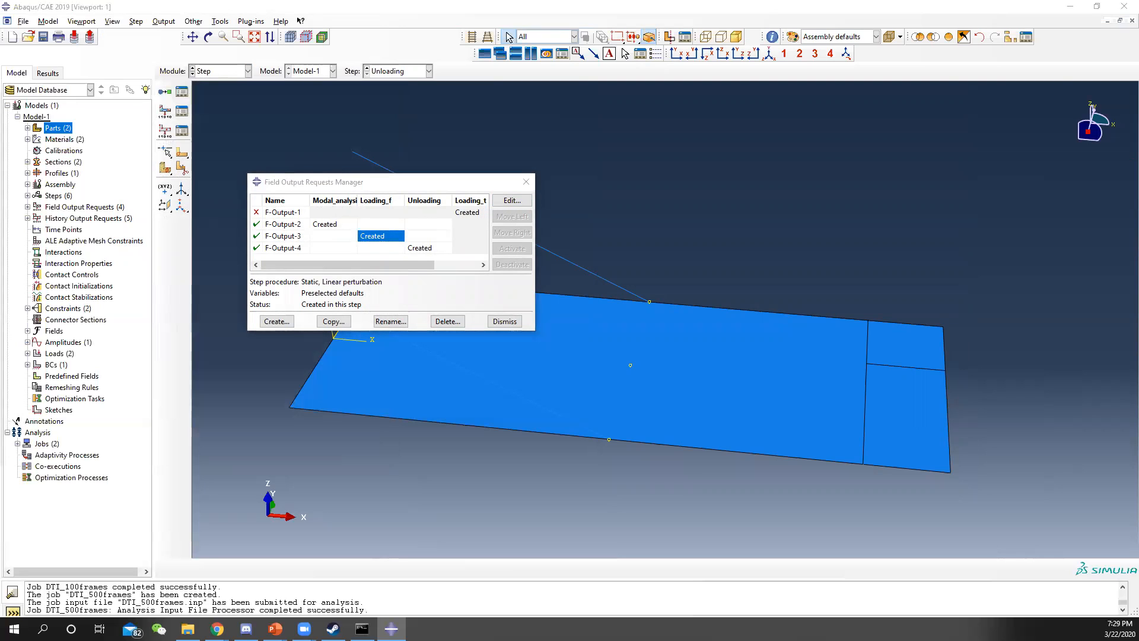
pyautogui.click(512, 199)
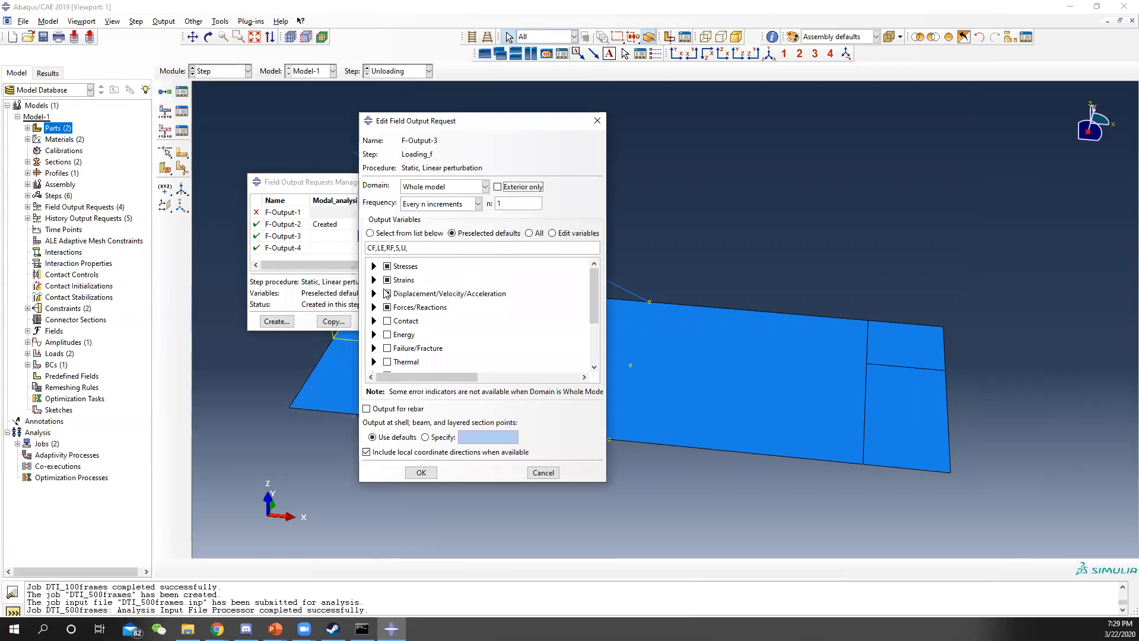
pyautogui.click(387, 279)
pyautogui.click(386, 307)
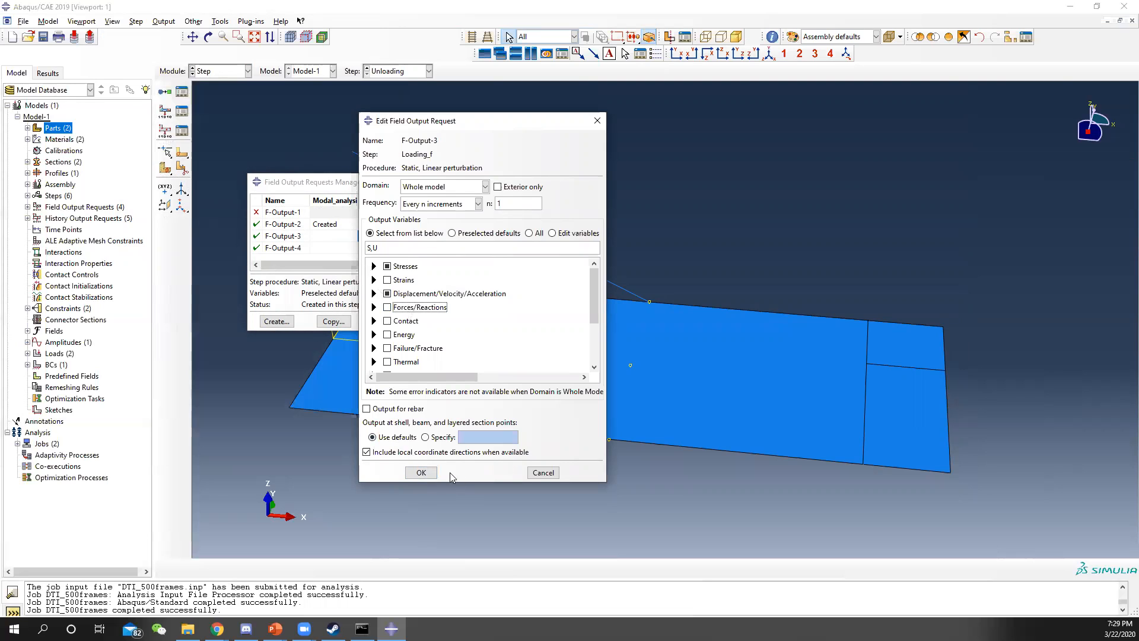
pyautogui.click(432, 474)
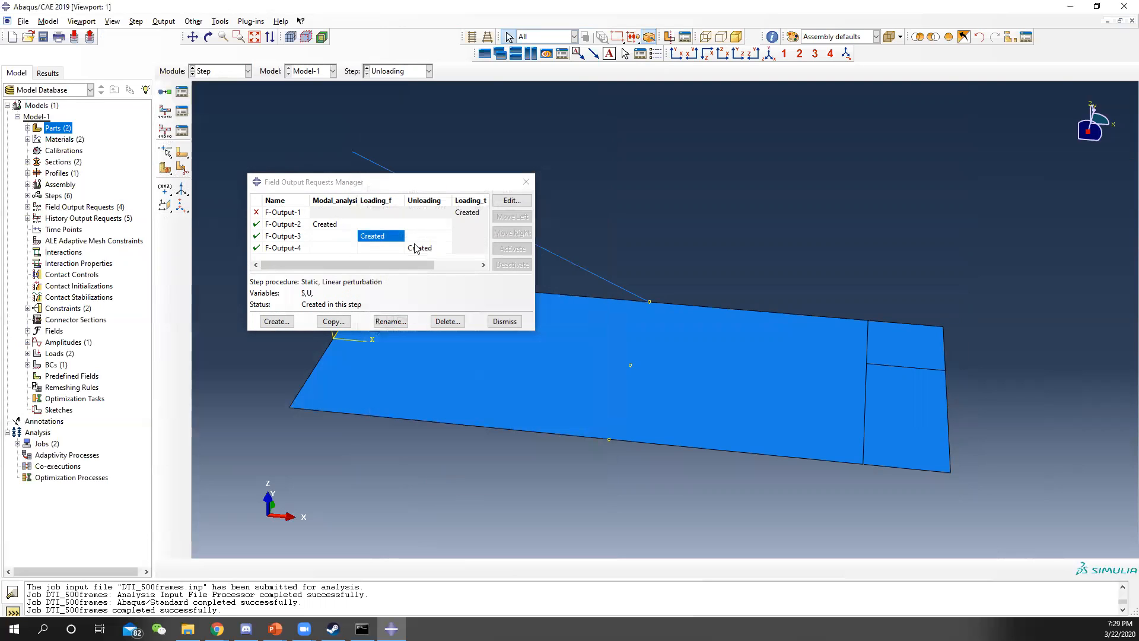
# Step: Rename the Unloading step's field output request F-Output-4 as ref1
pyautogui.click(432, 248)
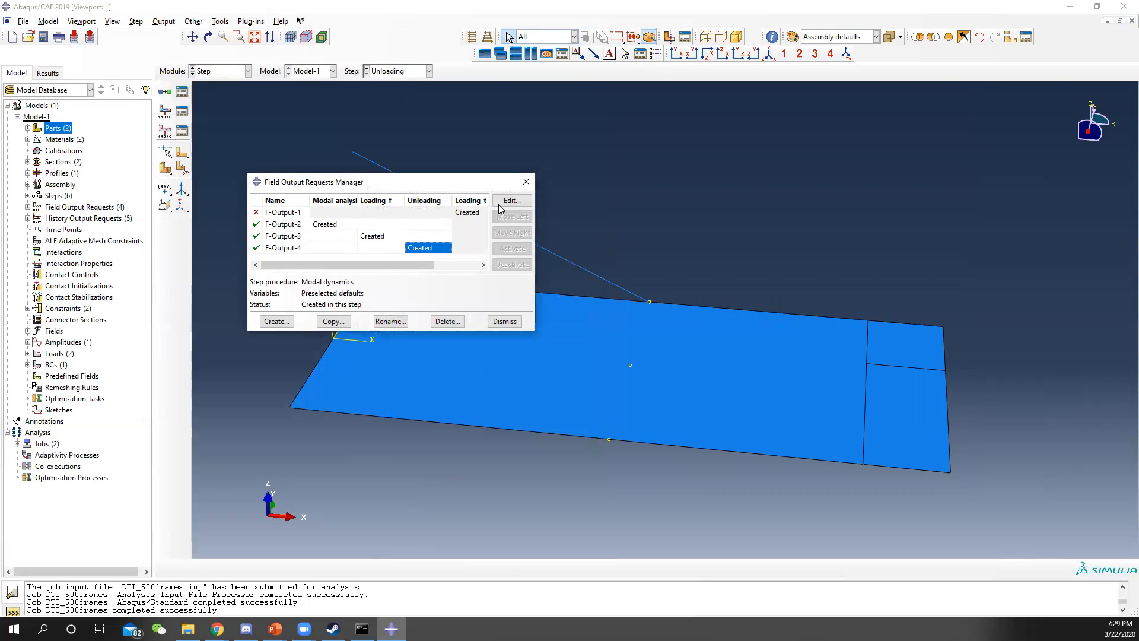
pyautogui.click(292, 248)
pyautogui.click(390, 321)
pyautogui.write('ref1')
pyautogui.click(473, 270)
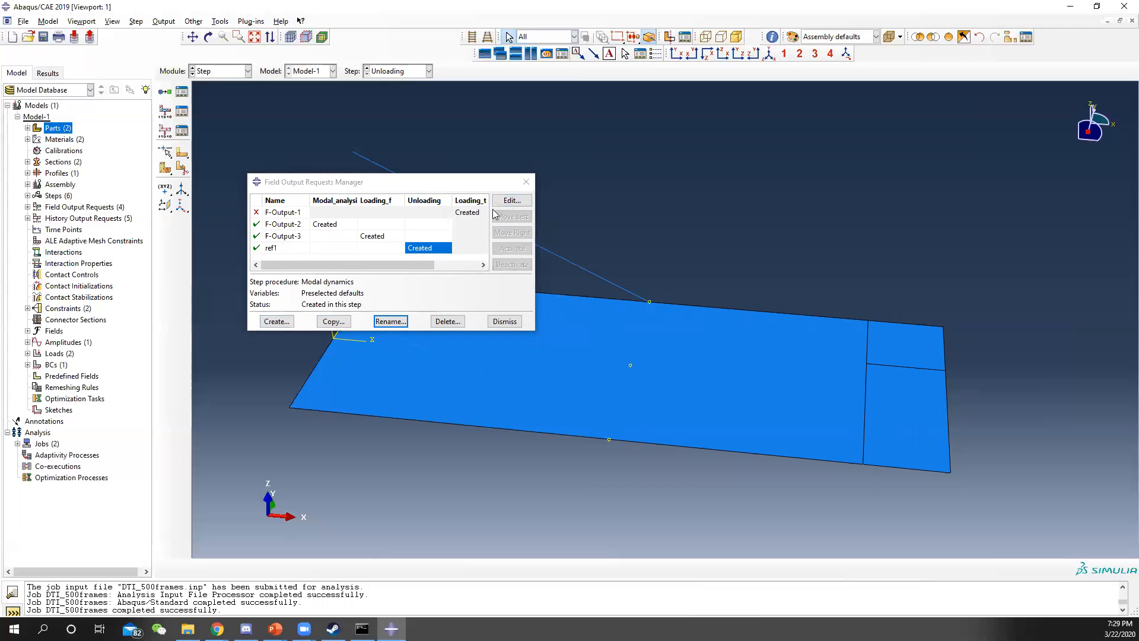
# Step: Set the Unloading step's field output request to the set ref1, saved every 1 increment
pyautogui.click(509, 201)
pyautogui.click(665, 206)
pyautogui.click(617, 231)
pyautogui.click(721, 206)
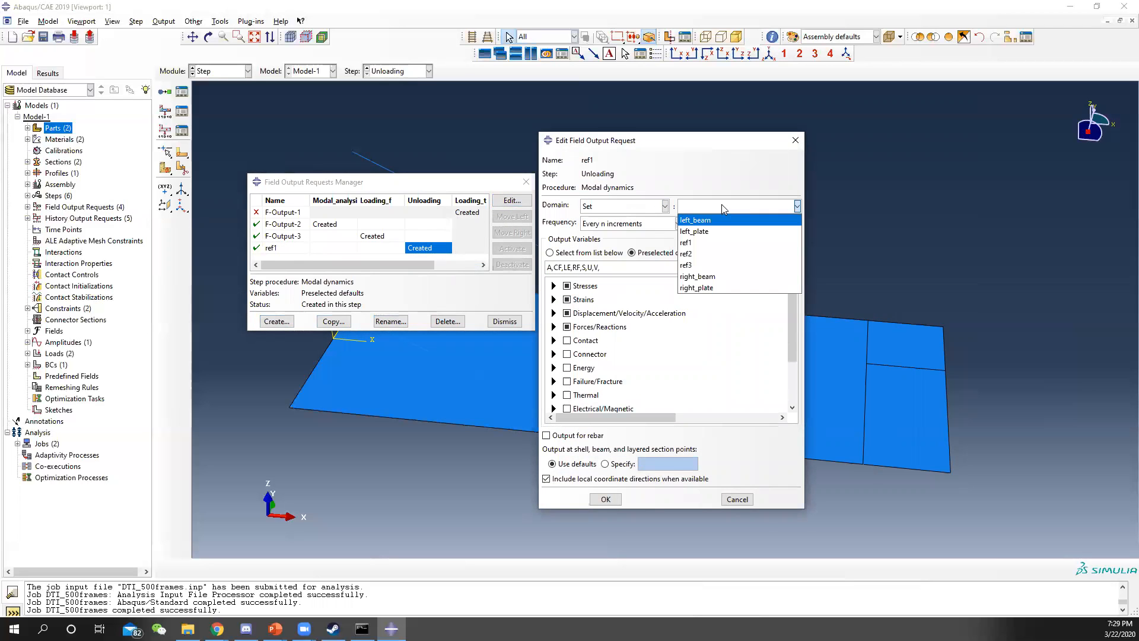
pyautogui.click(710, 244)
pyautogui.click(725, 227)
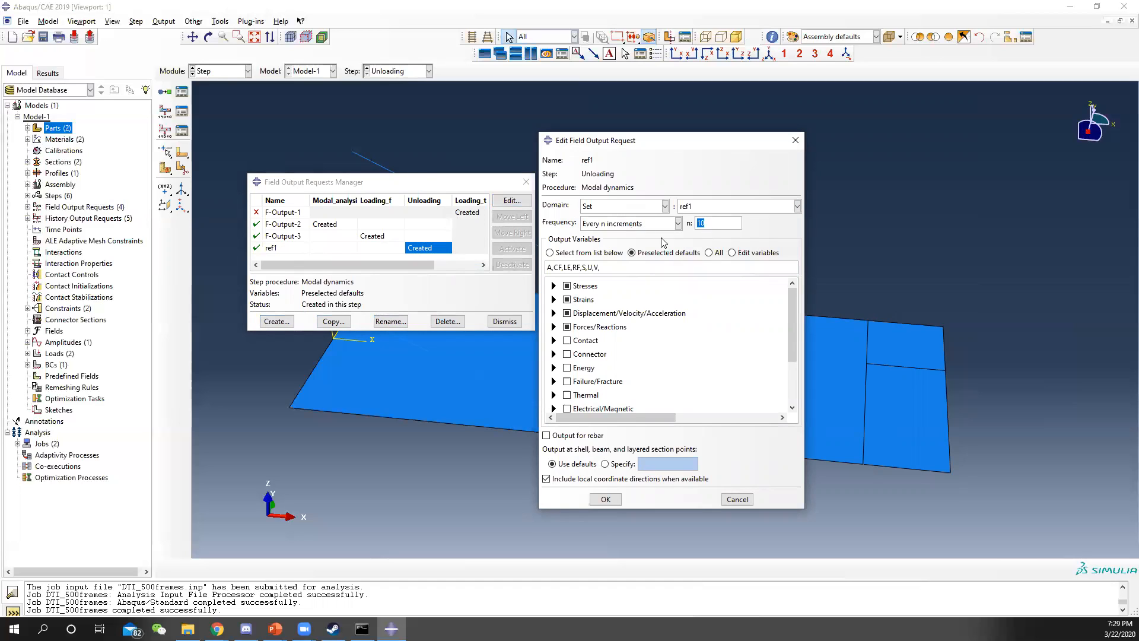
pyautogui.write('1')
# Step: Limit the Unloading step's field output variables to stress components S and displacements U, then accept the request
pyautogui.click(567, 286)
pyautogui.click(566, 300)
pyautogui.click(567, 313)
pyautogui.click(567, 327)
pyautogui.click(555, 313)
pyautogui.click(580, 326)
pyautogui.scroll(-3, 581, 326)
pyautogui.scroll(3, 581, 323)
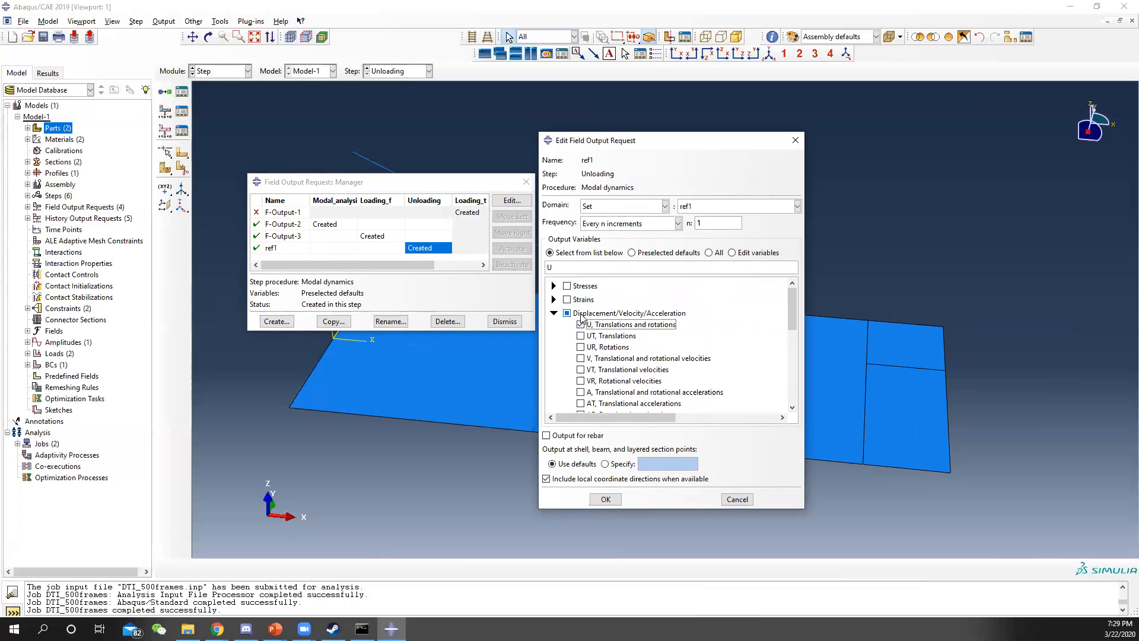
pyautogui.click(554, 285)
pyautogui.click(580, 298)
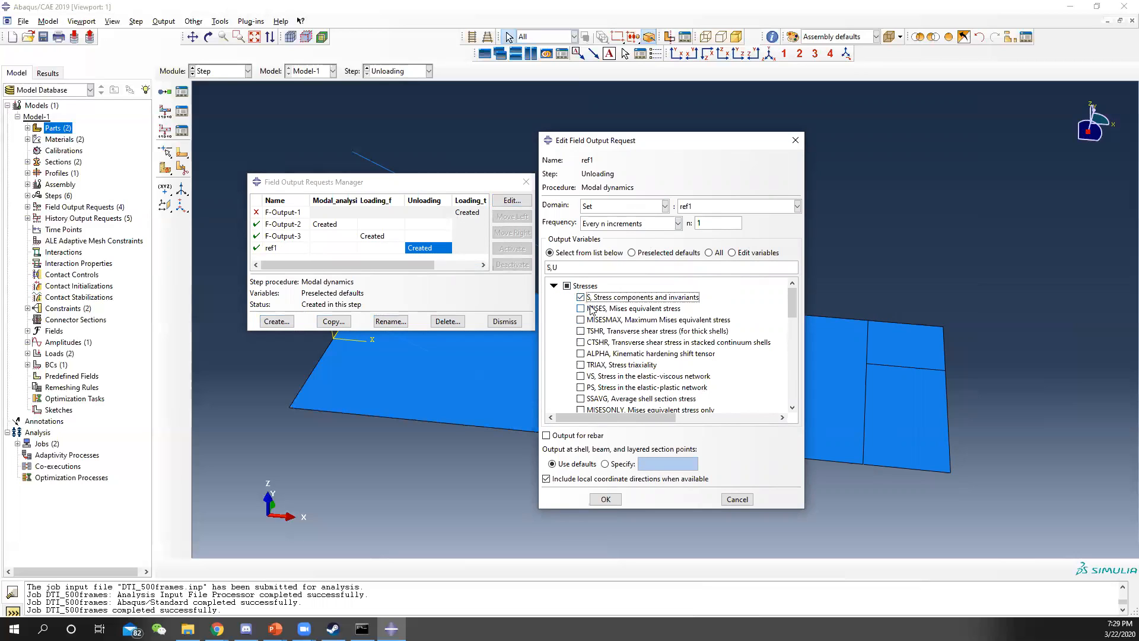
pyautogui.click(605, 499)
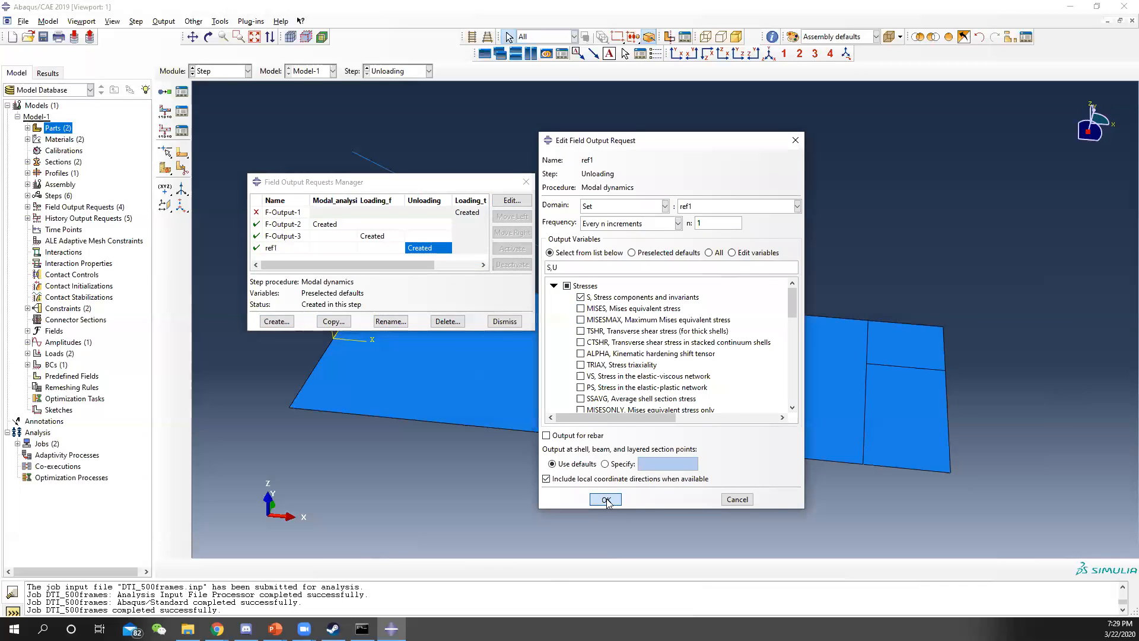
# Step: Change the domain of the Unloading step's field output request to the whole model
pyautogui.click(512, 200)
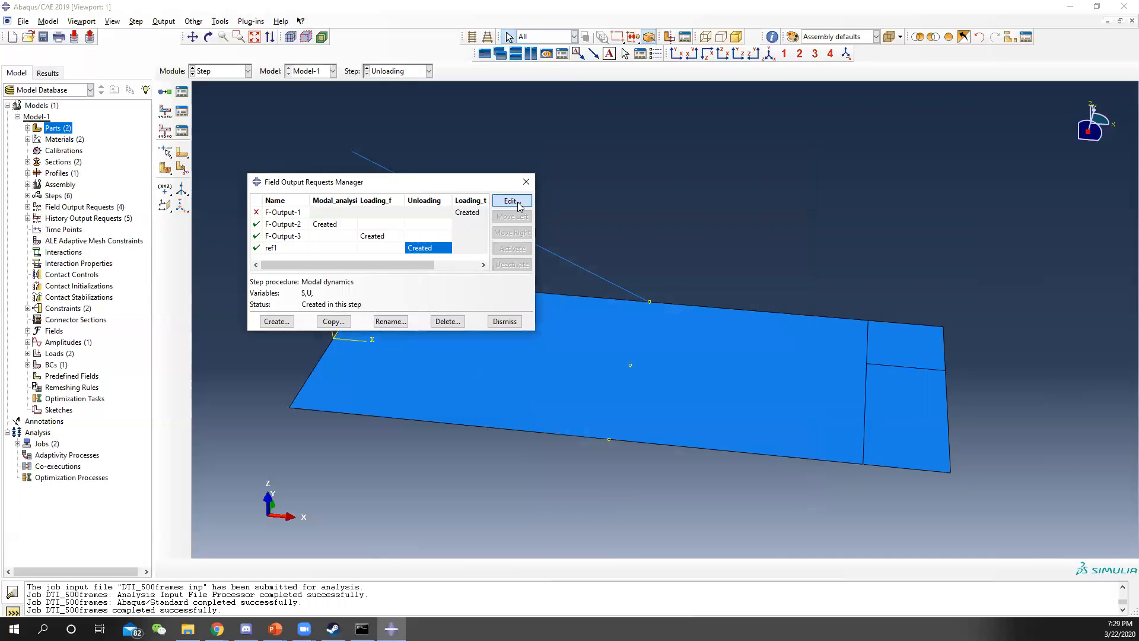
pyautogui.click(635, 205)
pyautogui.click(614, 215)
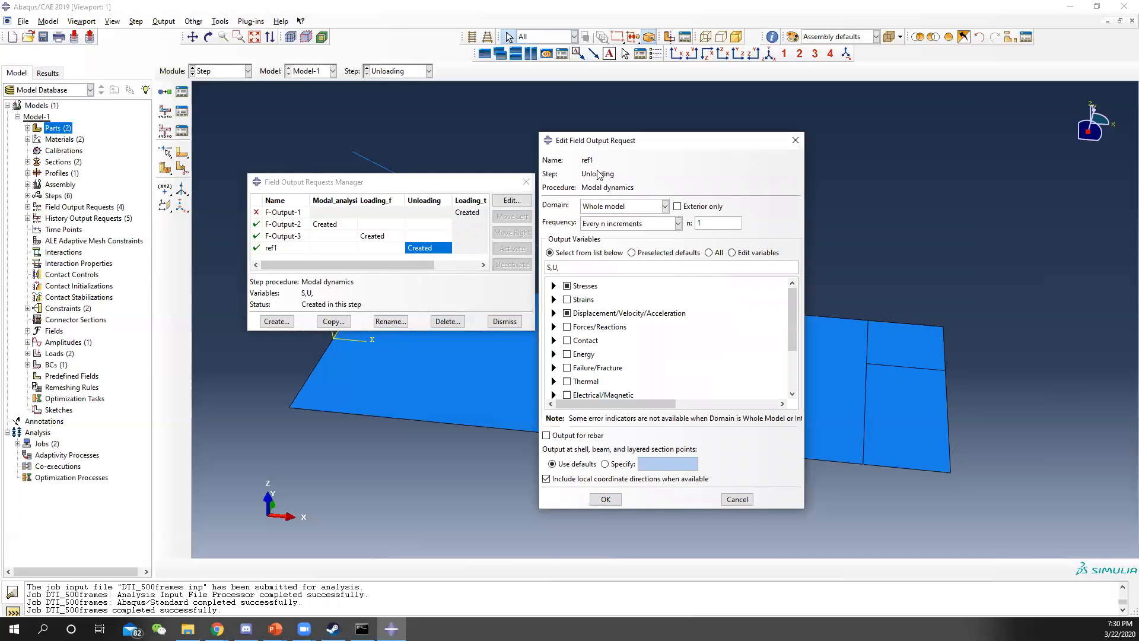
pyautogui.click(706, 228)
pyautogui.click(606, 499)
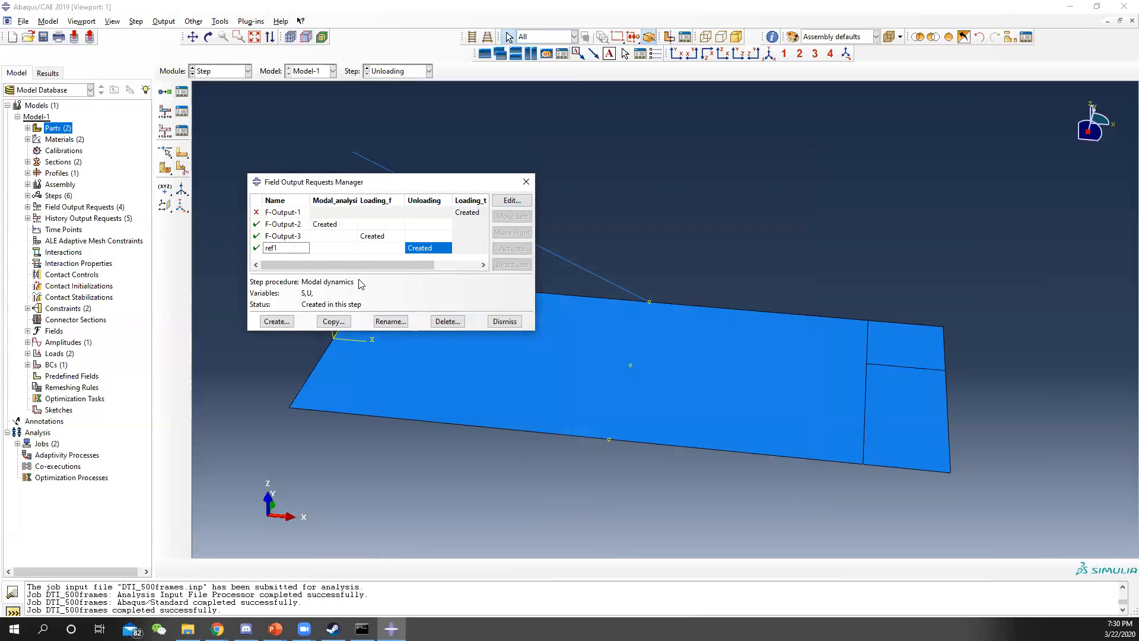
# Step: Rename the field output request ref1 as F-Output-4 and close the field output requests
pyautogui.click(401, 320)
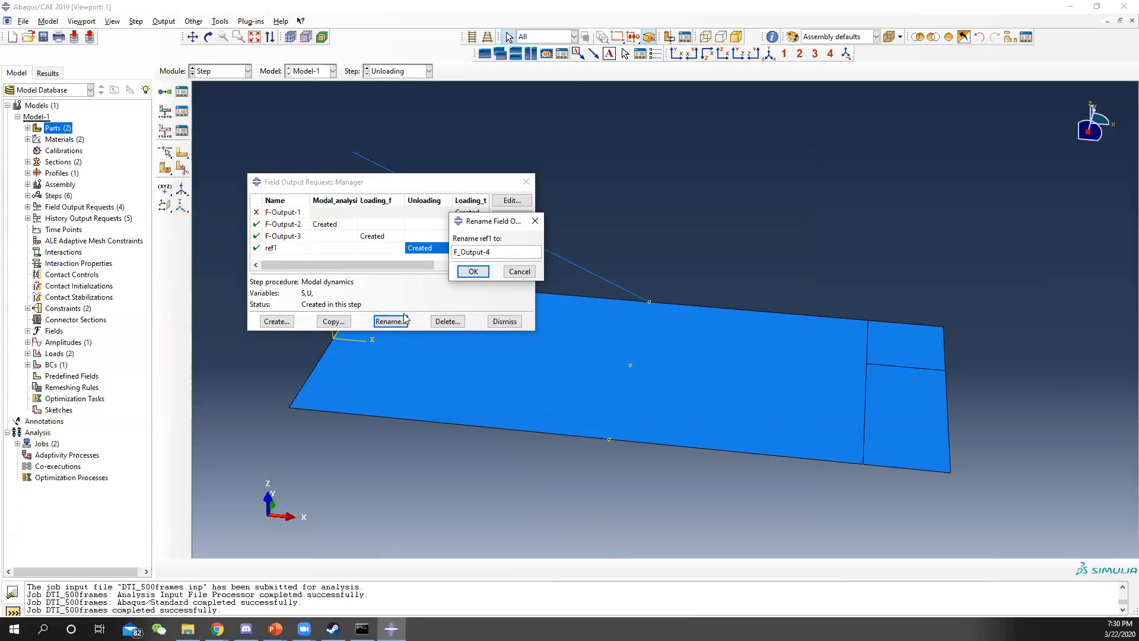
pyautogui.press('BackSpace')
pyautogui.write('-')
pyautogui.click(473, 272)
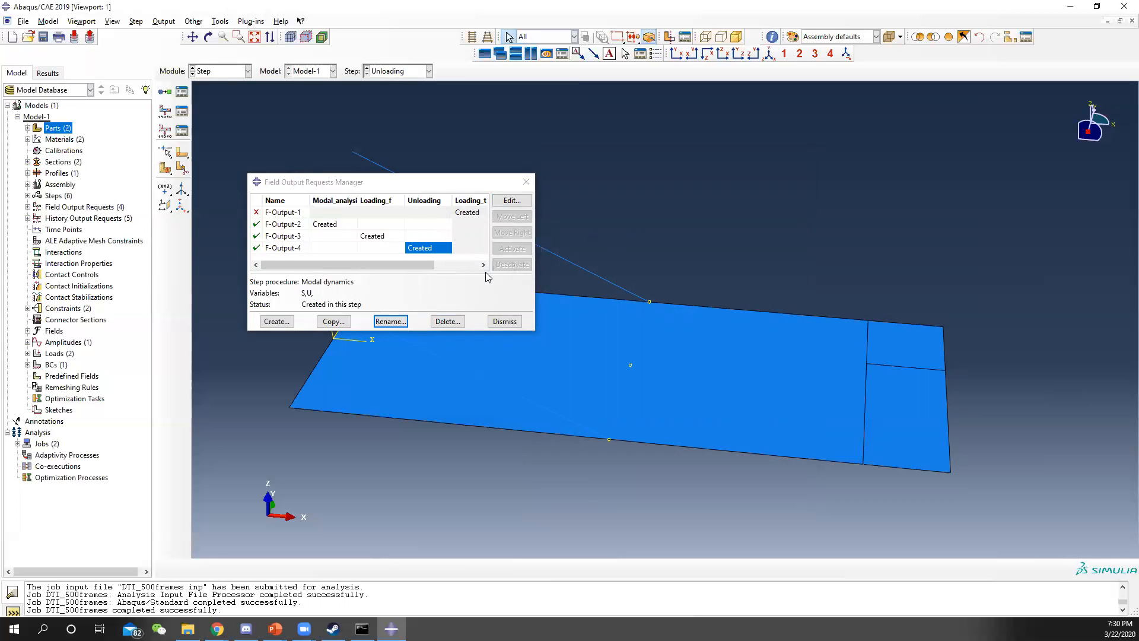
pyautogui.click(525, 183)
# Step: Create a history output request named ref1_f in the Unloading step
pyautogui.click(181, 131)
pyautogui.scroll(-2, 332, 244)
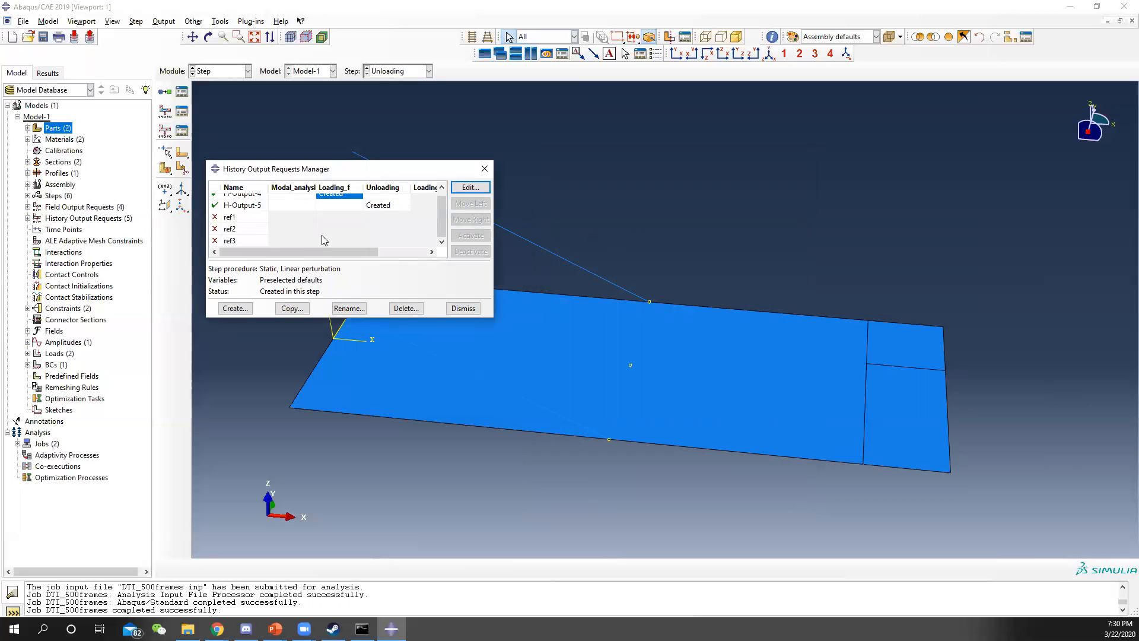
pyautogui.click(234, 308)
pyautogui.press('BackSpace')
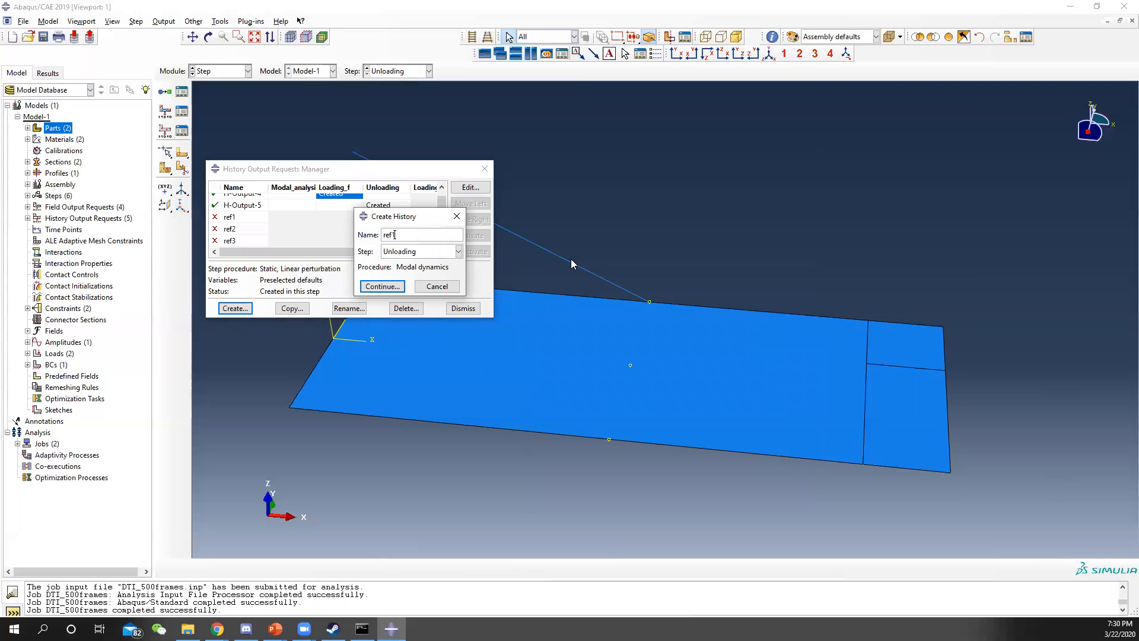
pyautogui.write('ref1_f')
pyautogui.click(448, 251)
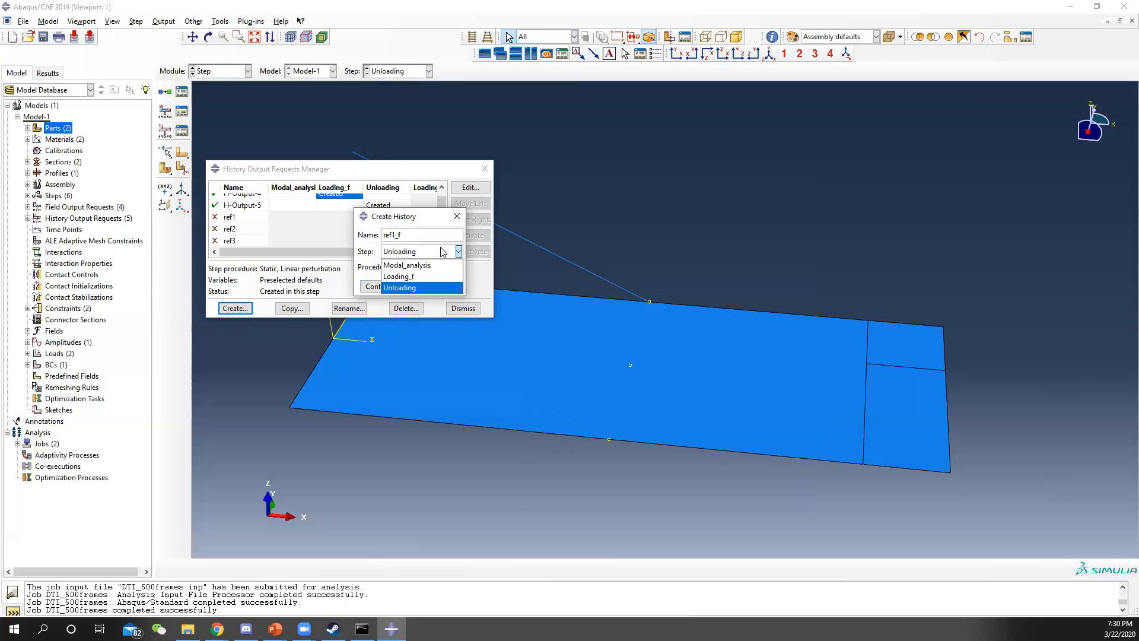
pyautogui.click(424, 288)
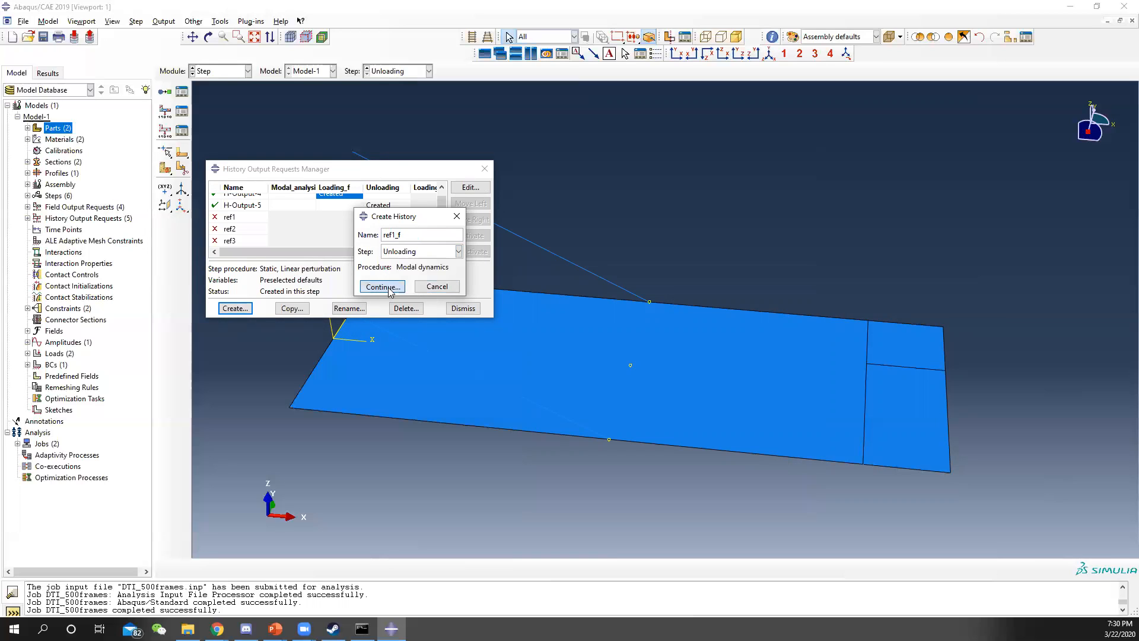
pyautogui.click(383, 286)
# Step: Have ref1_f record displacement U3 of the set ref1 every 1 increment
pyautogui.click(413, 244)
pyautogui.click(368, 254)
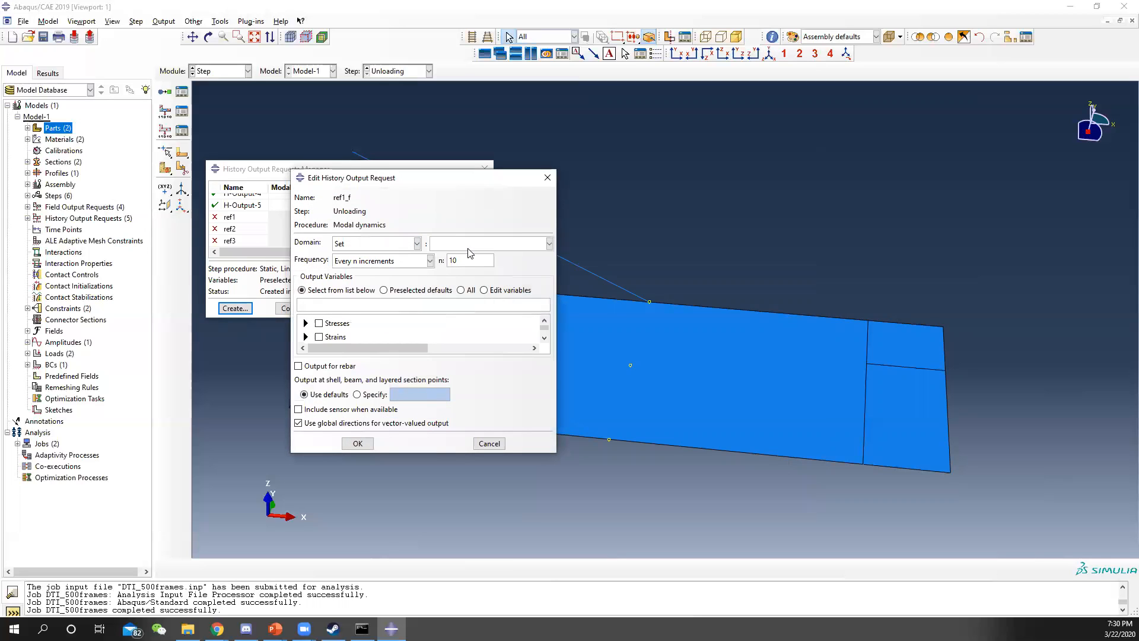
pyautogui.click(470, 244)
pyautogui.click(461, 280)
pyautogui.scroll(-2, 318, 331)
pyautogui.click(306, 327)
pyautogui.scroll(-2, 315, 328)
pyautogui.click(319, 317)
pyautogui.scroll(-1, 354, 339)
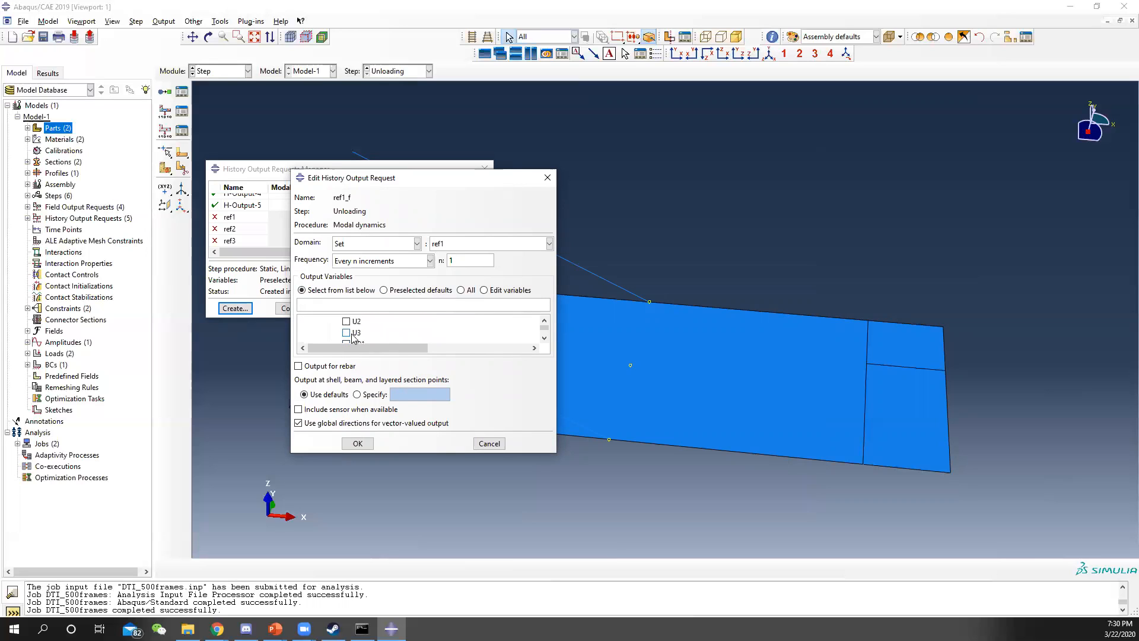
pyautogui.click(347, 324)
pyautogui.click(357, 443)
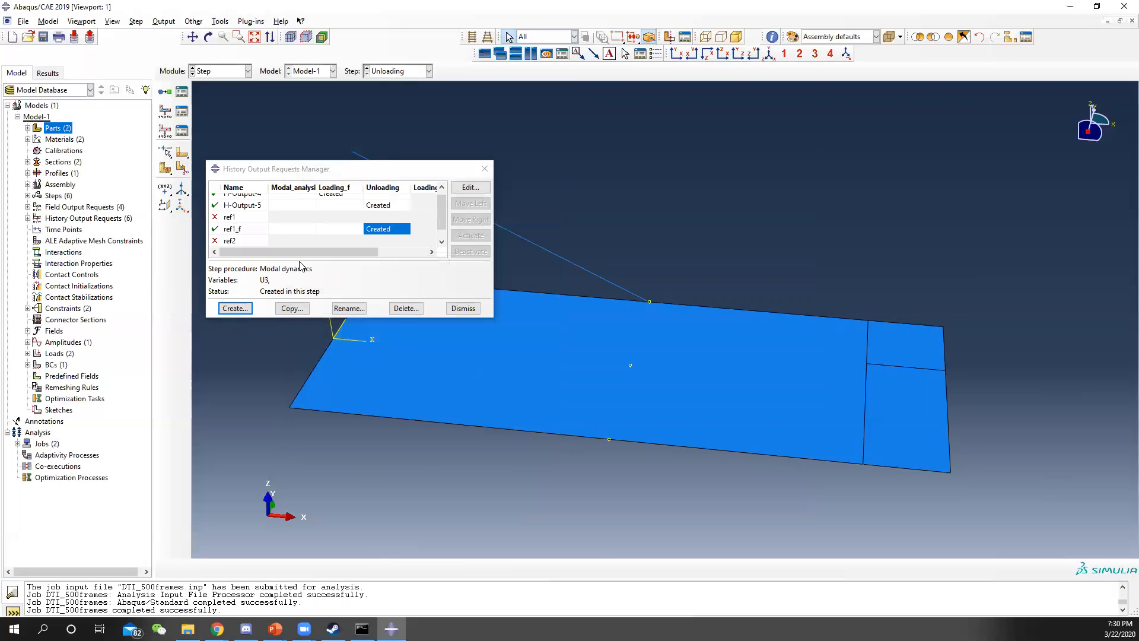
# Step: Create a second history output request named ref2_f in the Unloading step
pyautogui.click(246, 308)
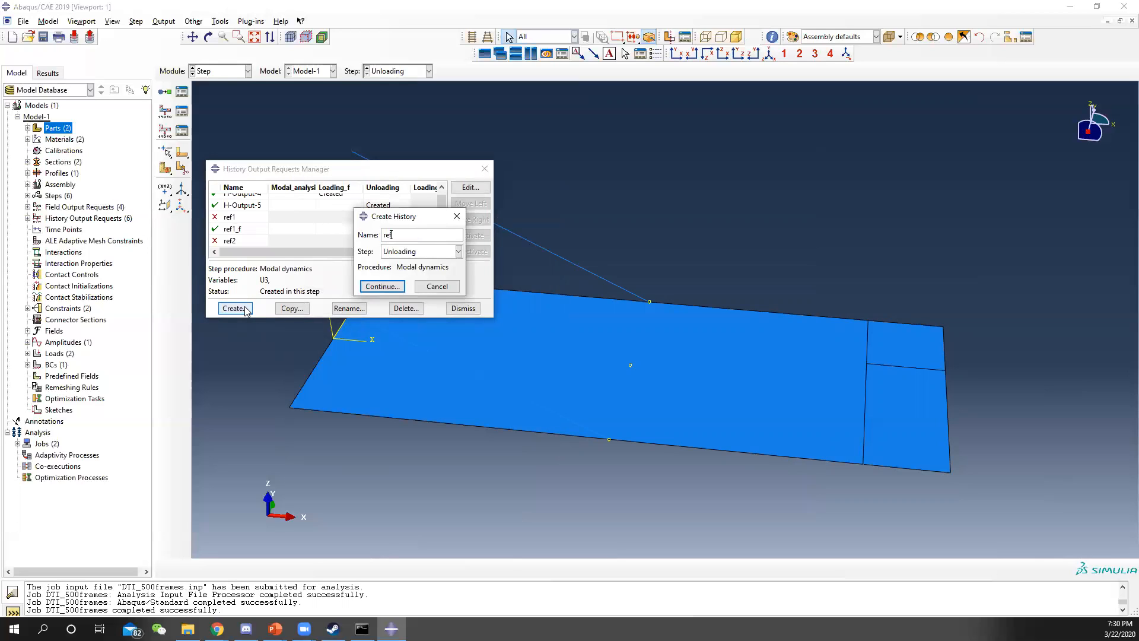
pyautogui.press('BackSpace')
pyautogui.press('BackSpace')
pyautogui.press('BackSpace')
pyautogui.write('2_f')
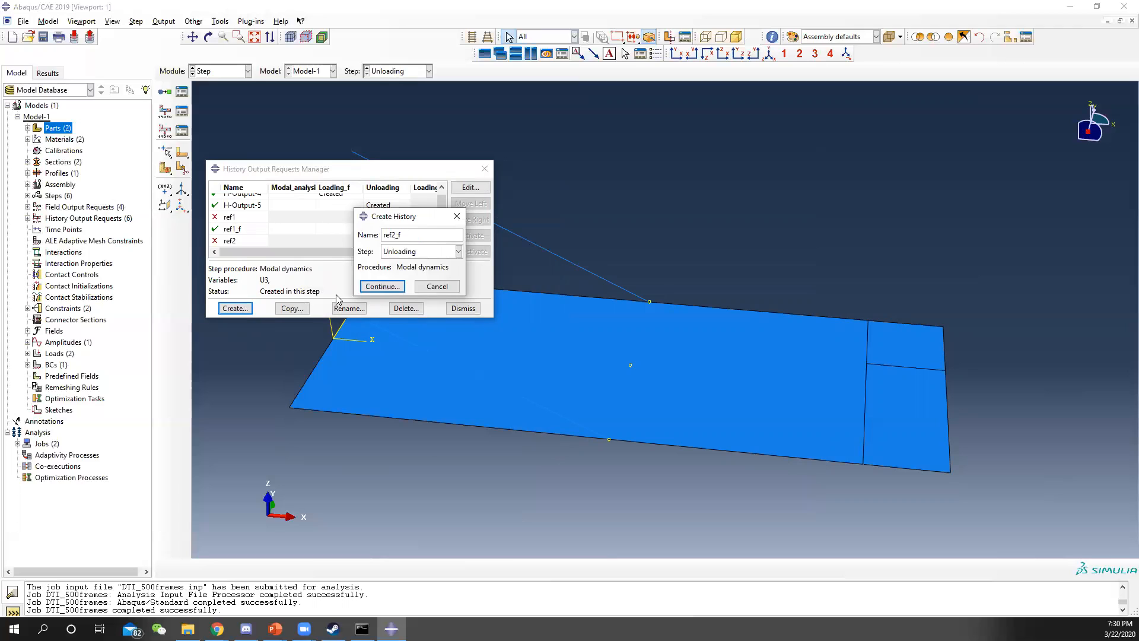
pyautogui.click(382, 286)
# Step: Have ref2_f record displacement U3 of the set ref2 every 1 increment
pyautogui.click(417, 243)
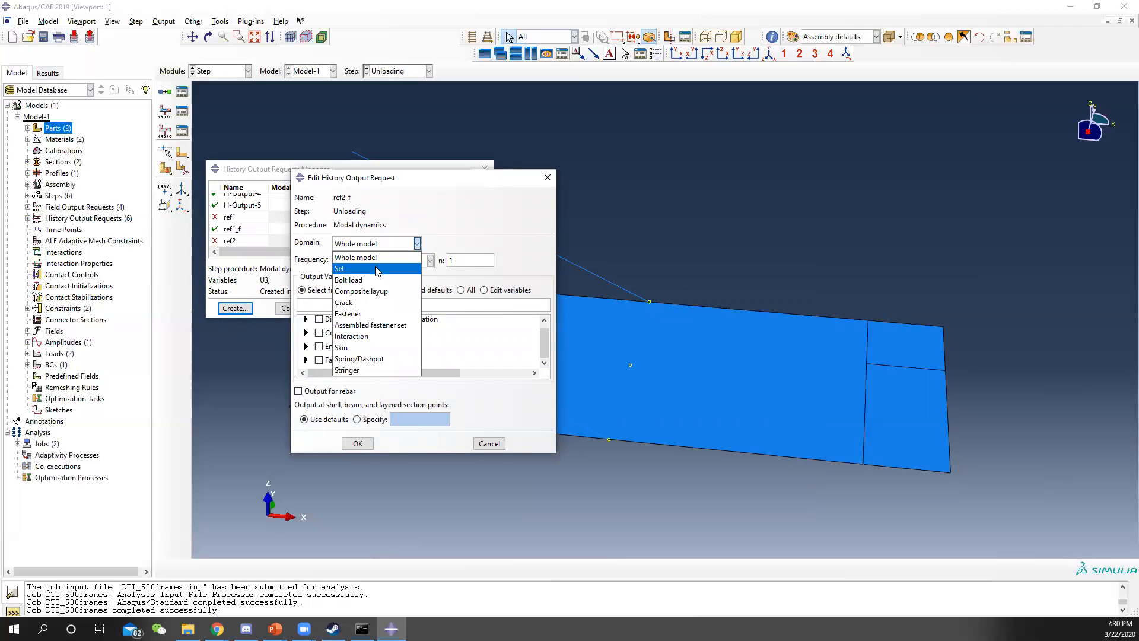
pyautogui.click(362, 267)
pyautogui.click(448, 245)
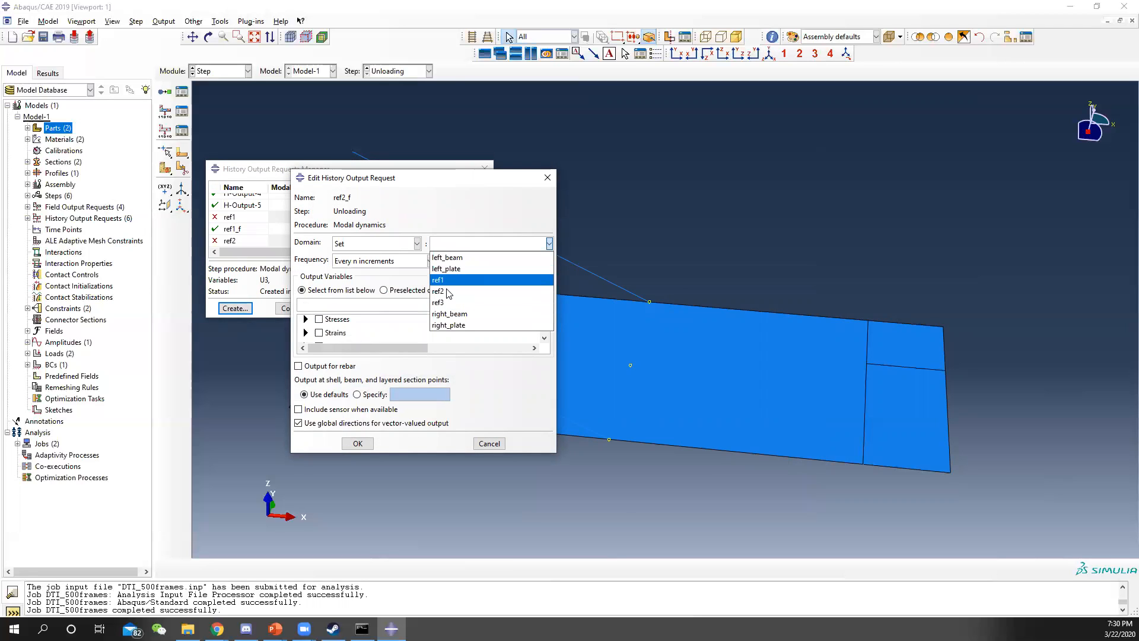
pyautogui.click(449, 291)
pyautogui.scroll(3, 346, 341)
pyautogui.click(306, 322)
pyautogui.click(319, 334)
pyautogui.scroll(-1, 347, 335)
pyautogui.click(346, 343)
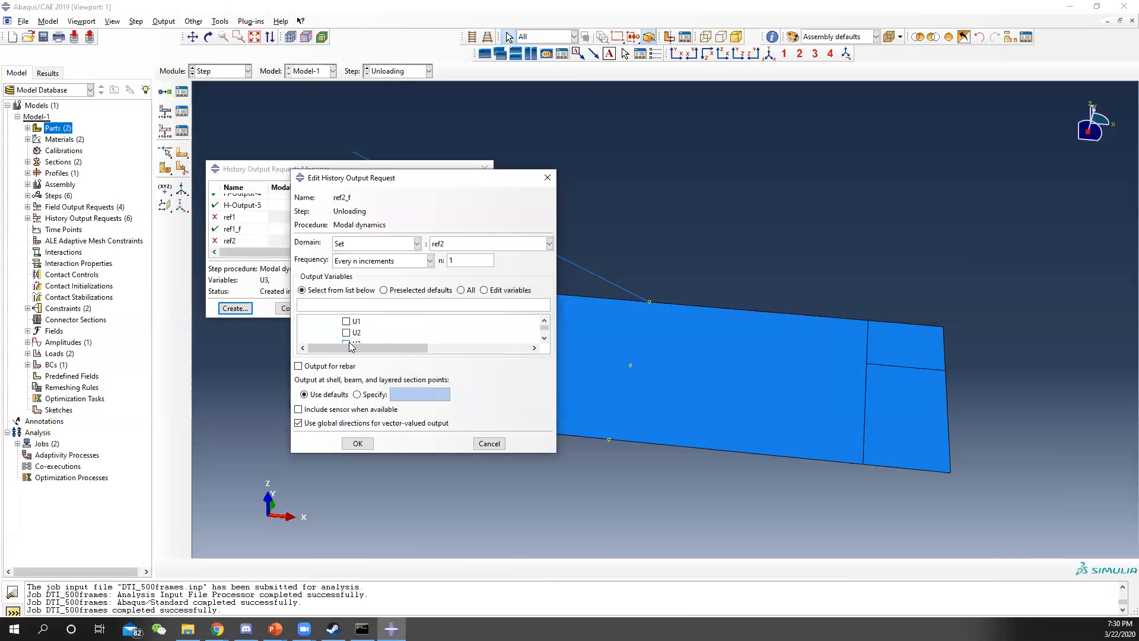
pyautogui.click(358, 443)
# Step: Create a third history output request named ref3_f in the Unloading step
pyautogui.click(235, 308)
pyautogui.press('BackSpace')
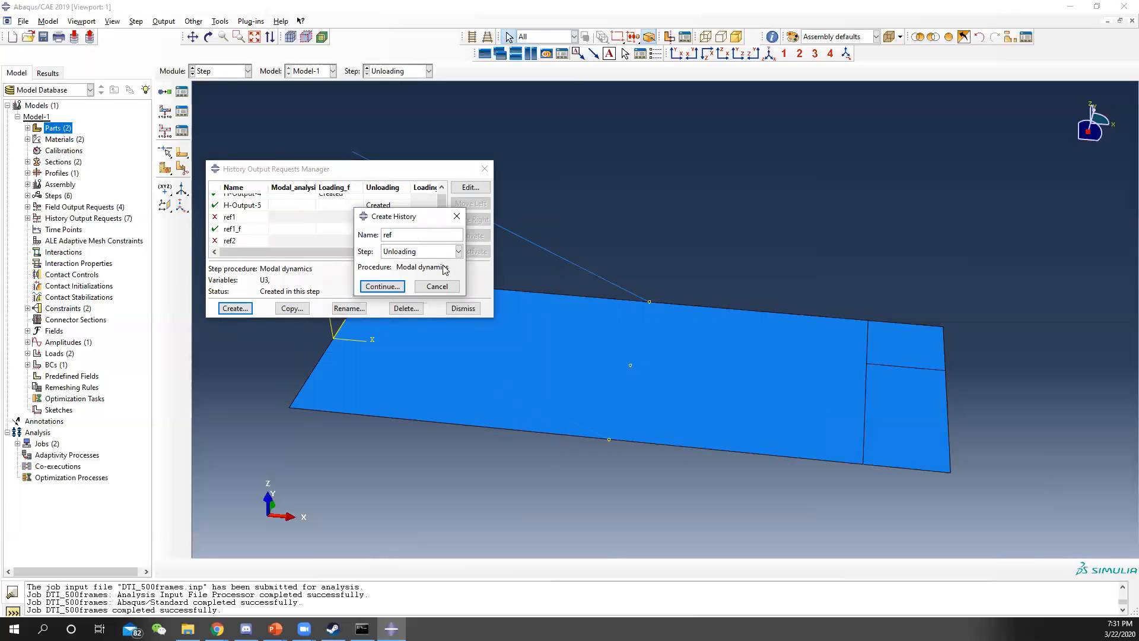
pyautogui.click(382, 286)
pyautogui.click(416, 270)
pyautogui.click(420, 235)
pyautogui.click(383, 286)
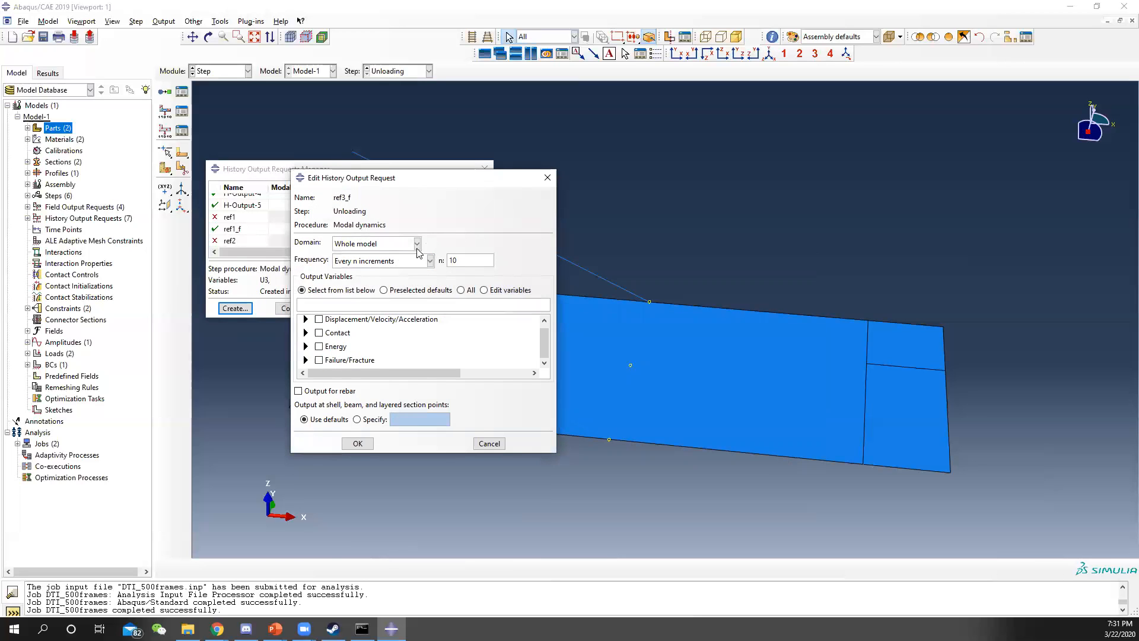
# Step: Have ref3_f record displacement U3 of the set ref3 and close the history output requests
pyautogui.click(417, 243)
pyautogui.click(376, 273)
pyautogui.click(549, 243)
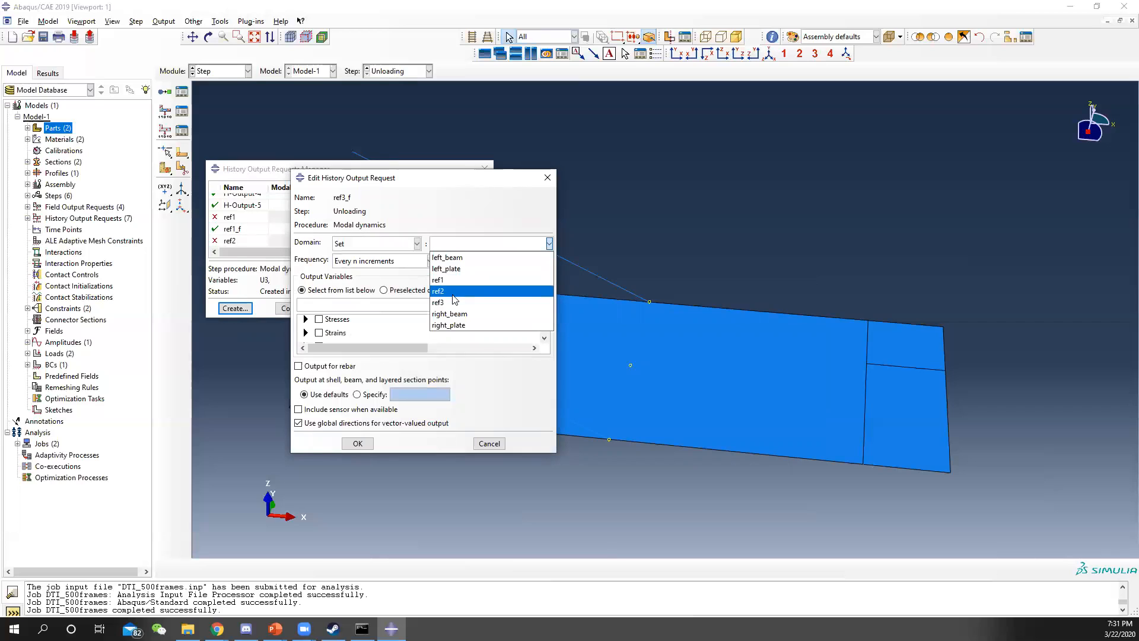
pyautogui.click(452, 302)
pyautogui.scroll(-3, 326, 332)
pyautogui.scroll(2, 324, 330)
pyautogui.click(305, 321)
pyautogui.scroll(-2, 322, 322)
pyautogui.click(321, 322)
pyautogui.scroll(-2, 349, 334)
pyautogui.click(346, 333)
pyautogui.scroll(-2, 348, 333)
pyautogui.click(346, 320)
pyautogui.scroll(2, 348, 325)
pyautogui.click(346, 333)
pyautogui.click(358, 444)
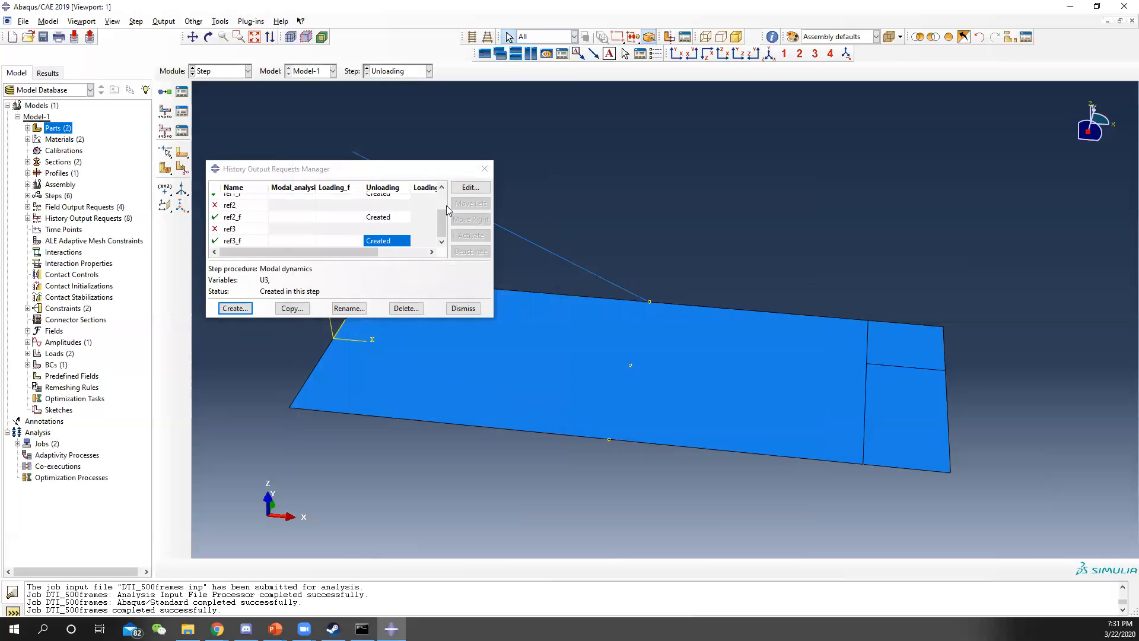
pyautogui.click(484, 168)
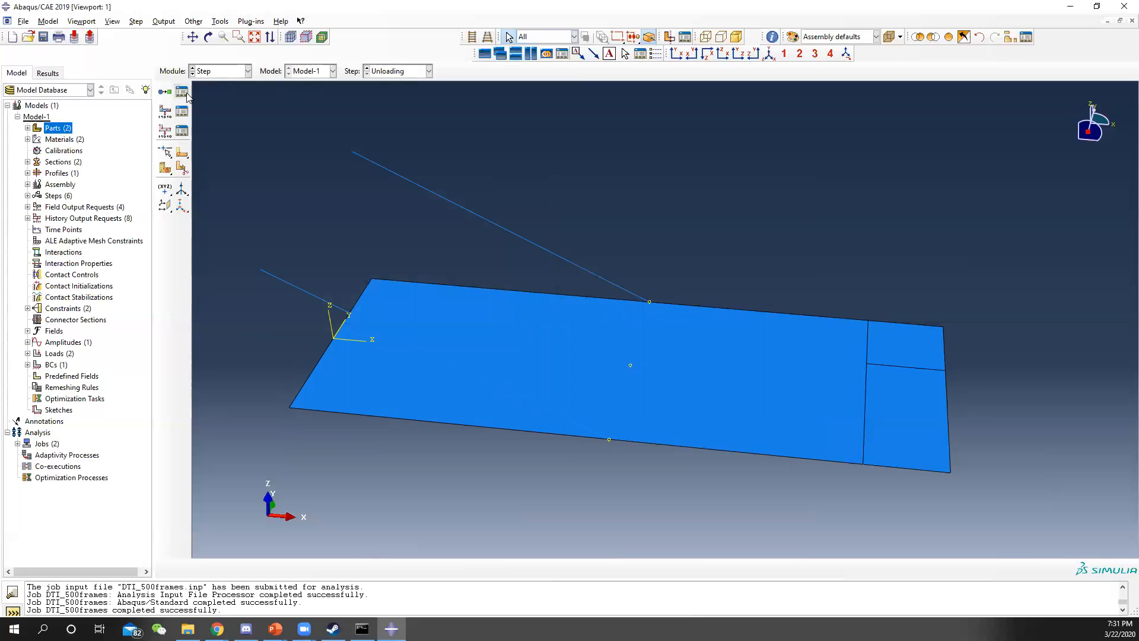
# Step: Check the field output requests and create a mechanical pressure load named Load_f in the Loading_f step
pyautogui.click(181, 111)
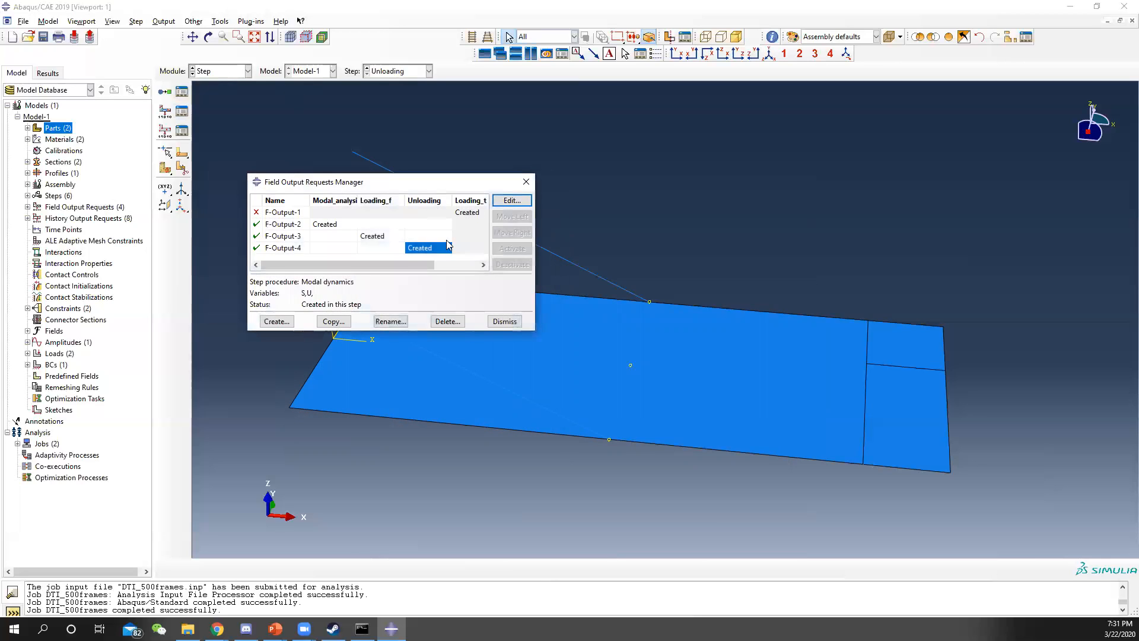
pyautogui.click(526, 182)
pyautogui.click(233, 73)
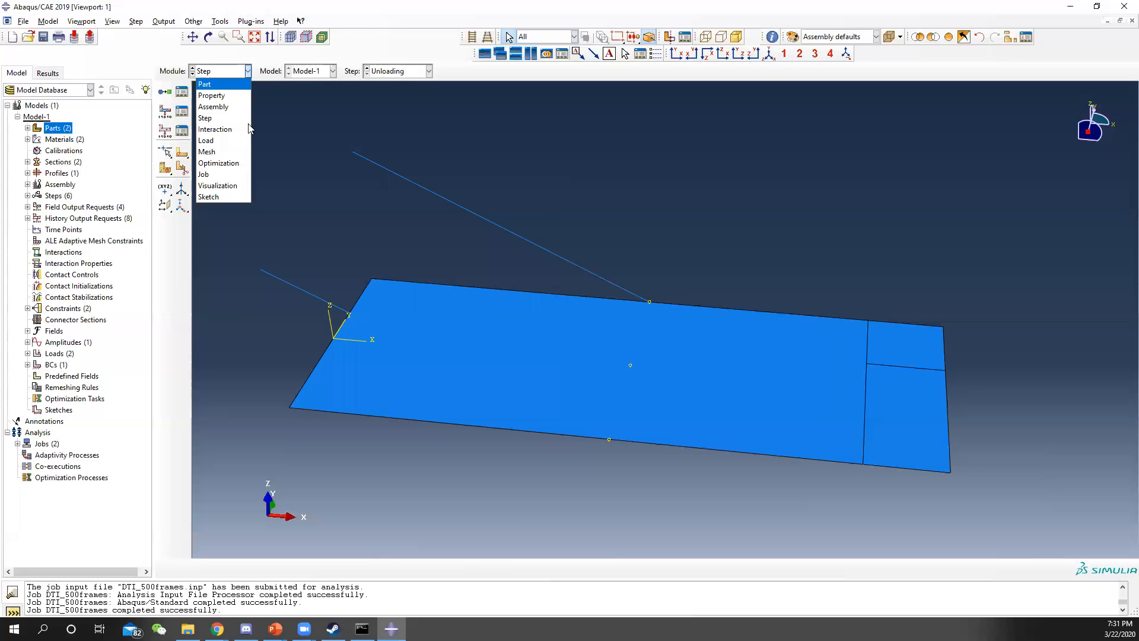
pyautogui.click(211, 144)
pyautogui.click(182, 91)
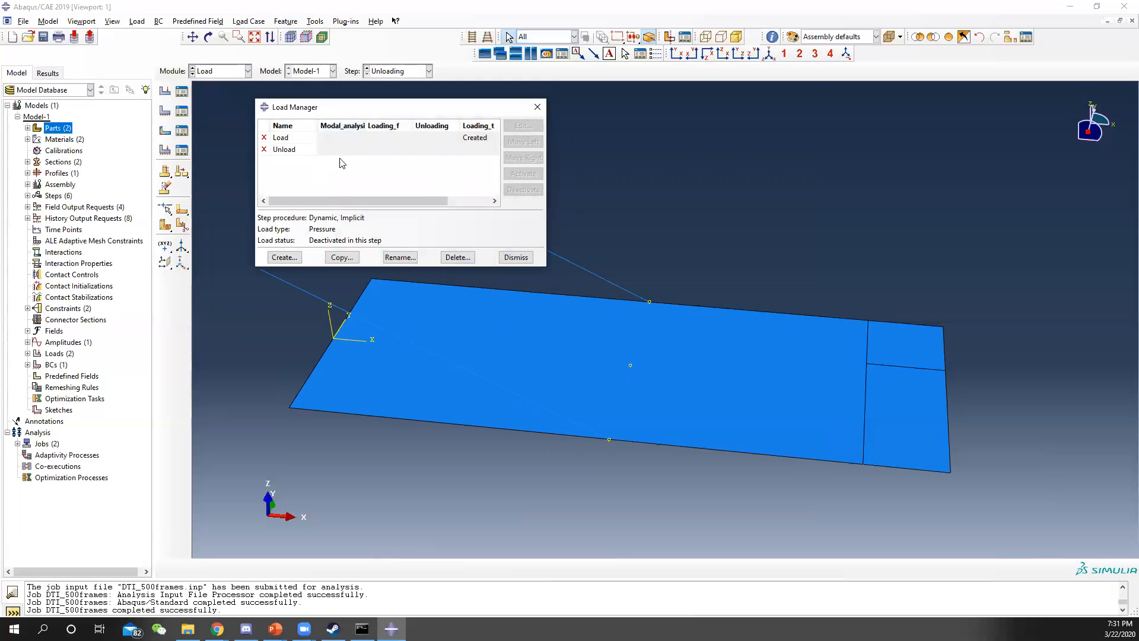
pyautogui.moveTo(374, 204); pyautogui.dragTo(347, 178)
pyautogui.click(283, 257)
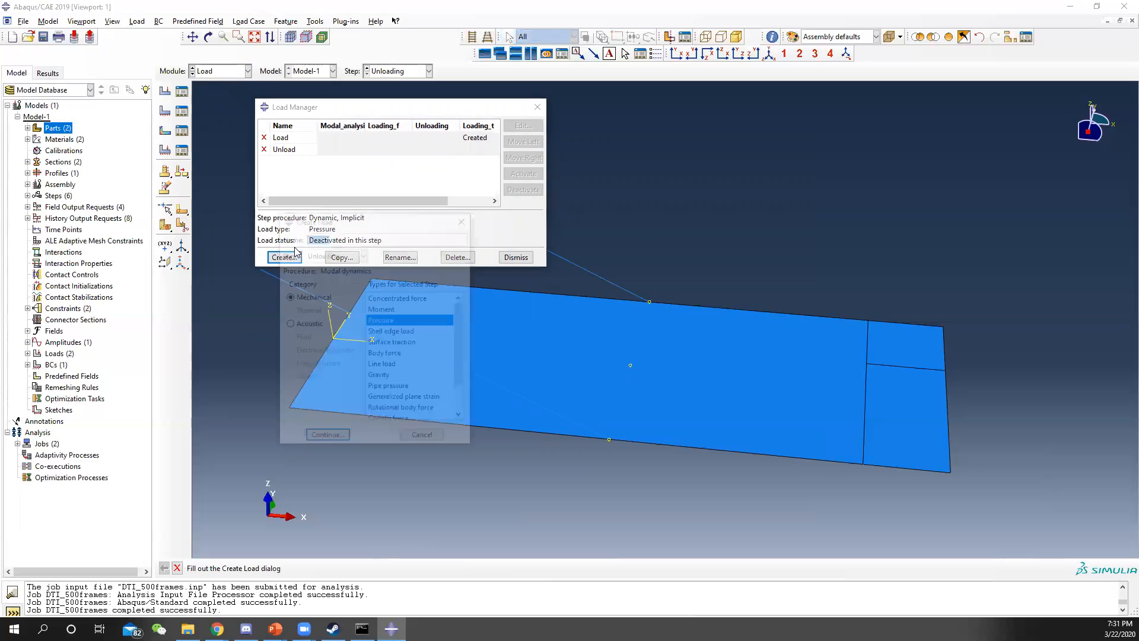
pyautogui.write('Load_')
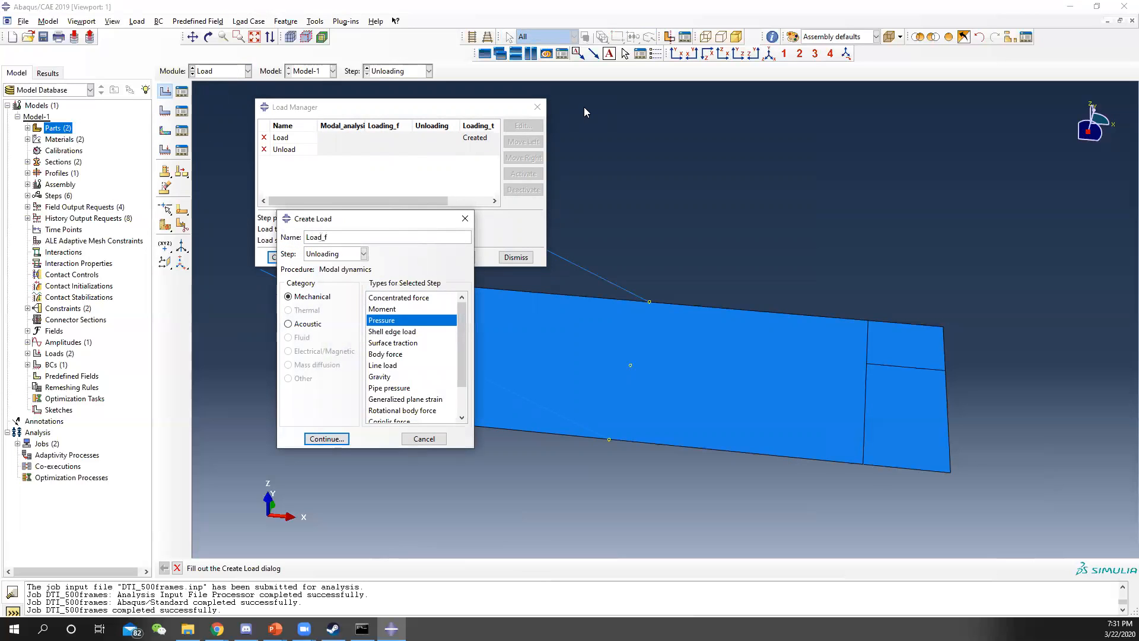
pyautogui.click(364, 254)
pyautogui.click(343, 289)
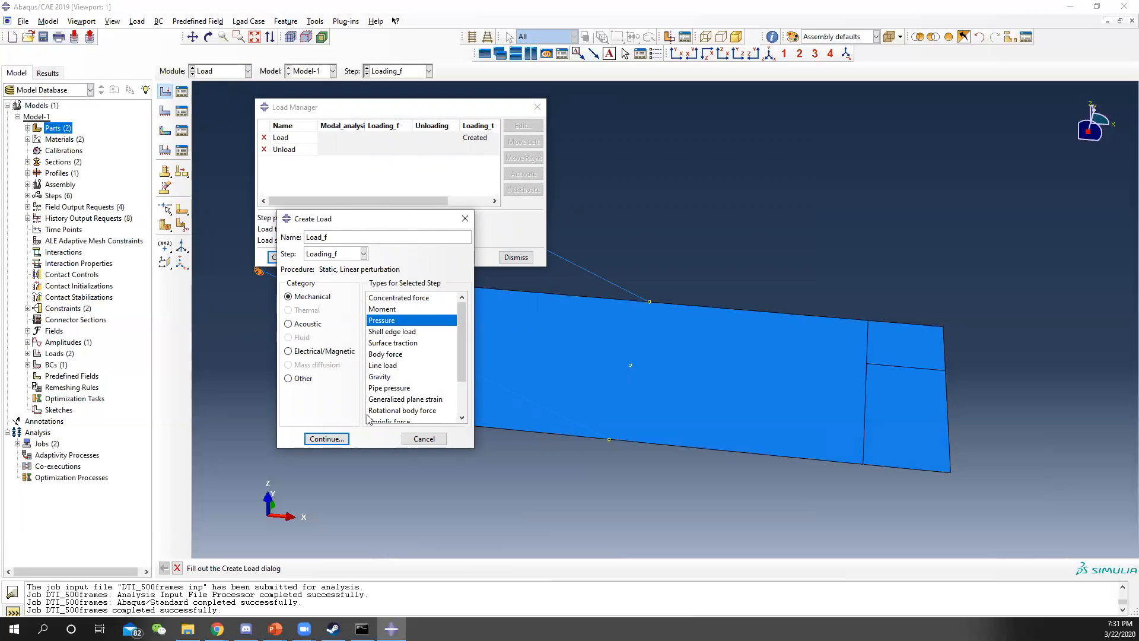
pyautogui.click(326, 438)
# Step: Apply Load_f to the brown side of the small upper corner face at the plate's far end
pyautogui.click(902, 340)
pyautogui.click(419, 568)
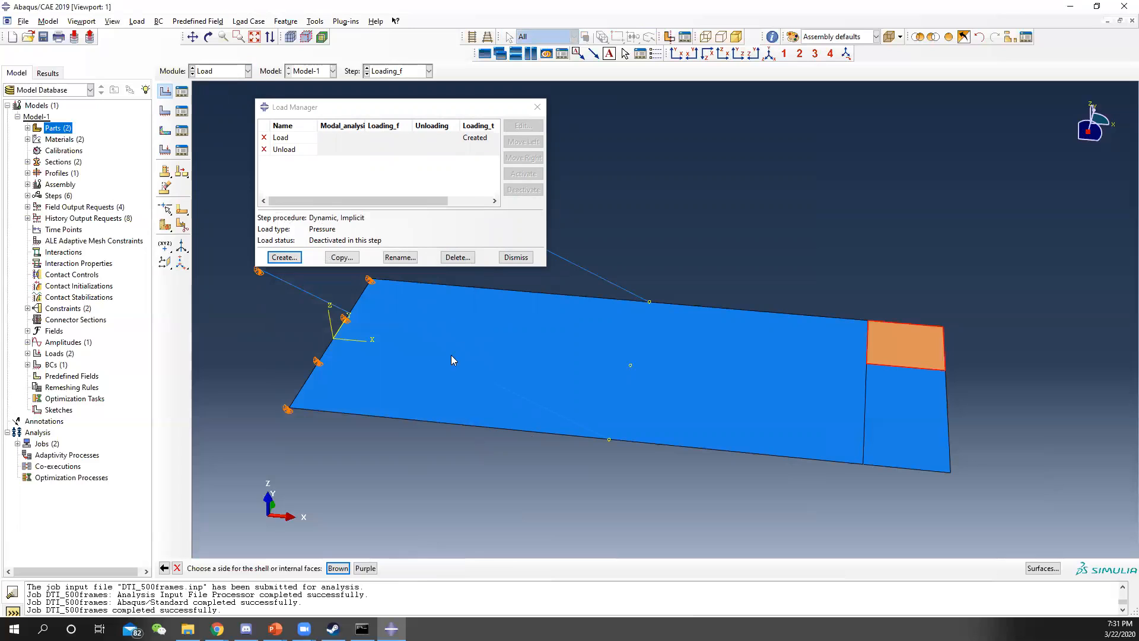
pyautogui.click(336, 568)
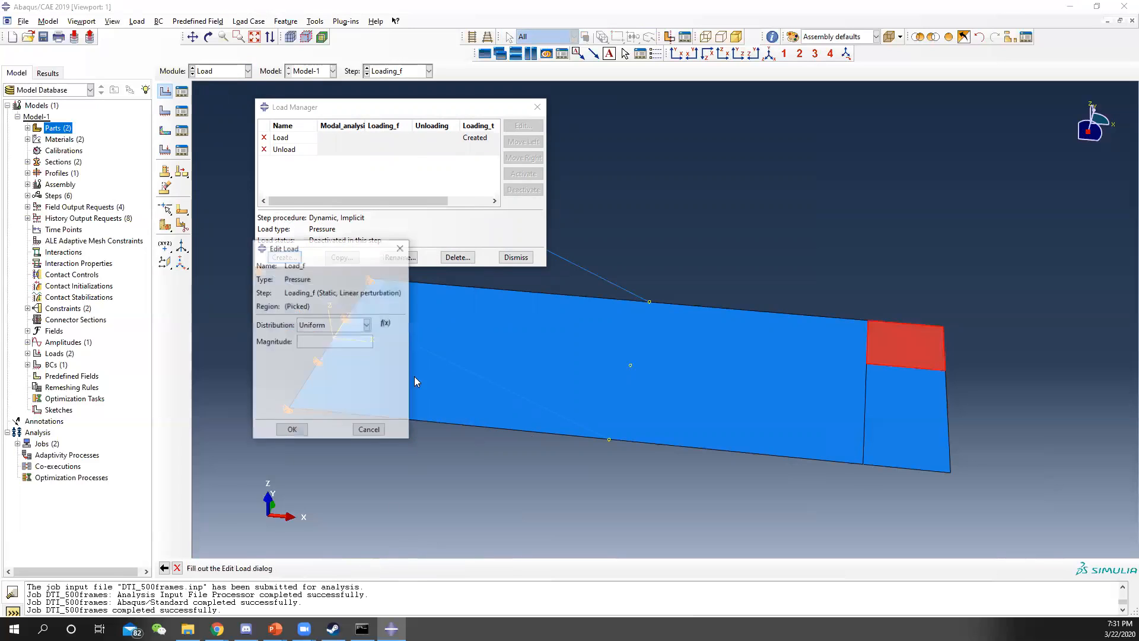
pyautogui.click(367, 325)
pyautogui.click(332, 350)
pyautogui.click(302, 435)
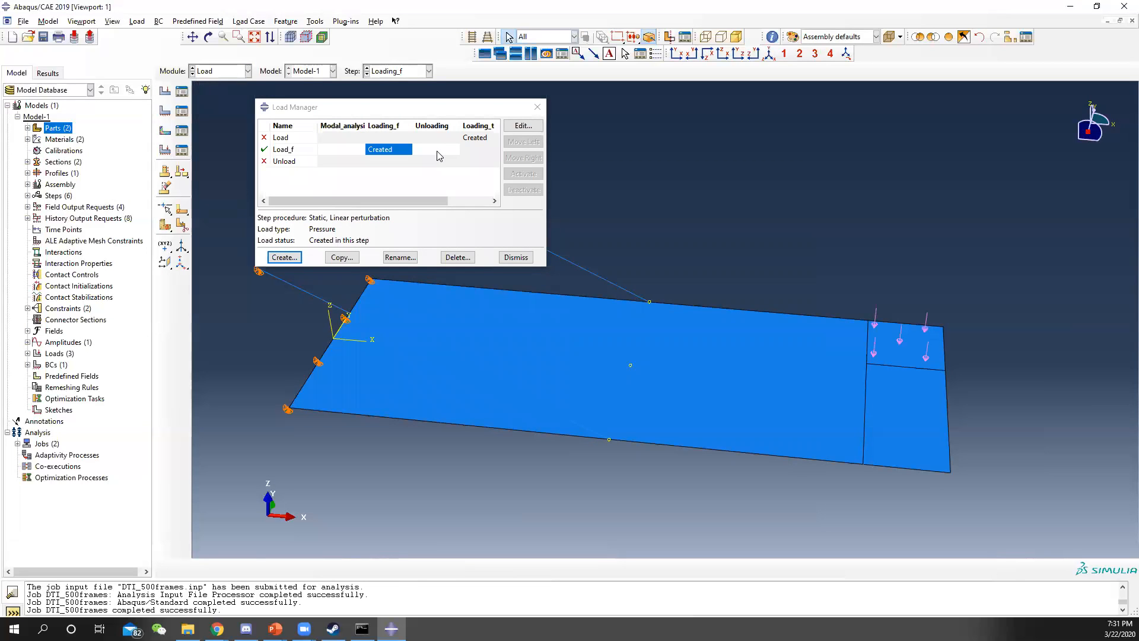
# Step: Create a second mechanical pressure load named Unload_f in the Unloading step
pyautogui.click(284, 257)
pyautogui.write('L')
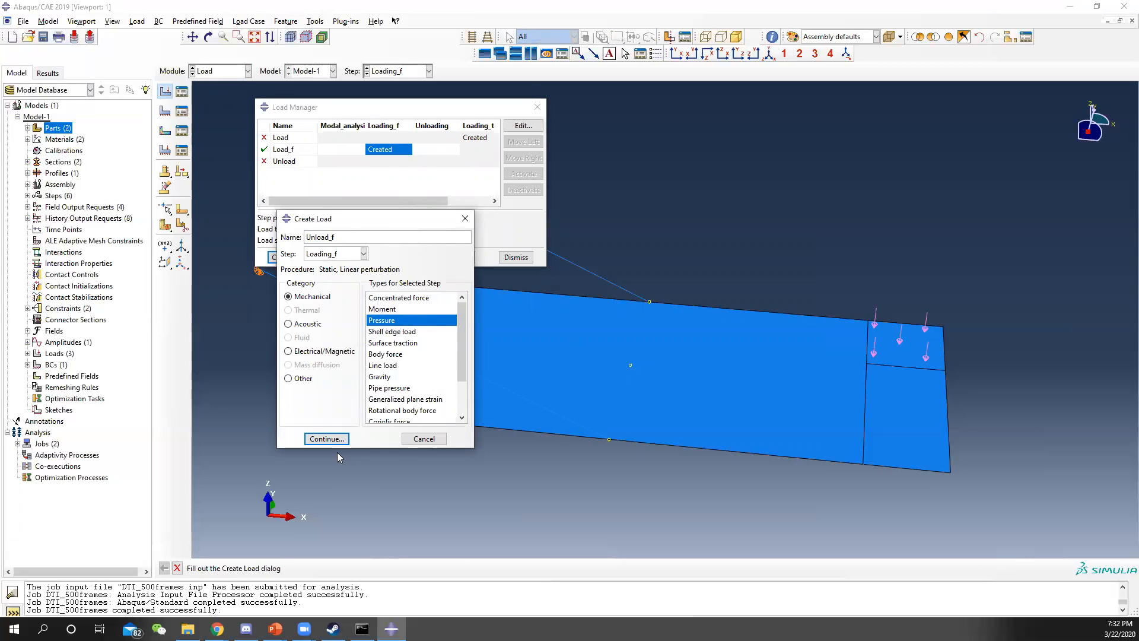
pyautogui.click(364, 253)
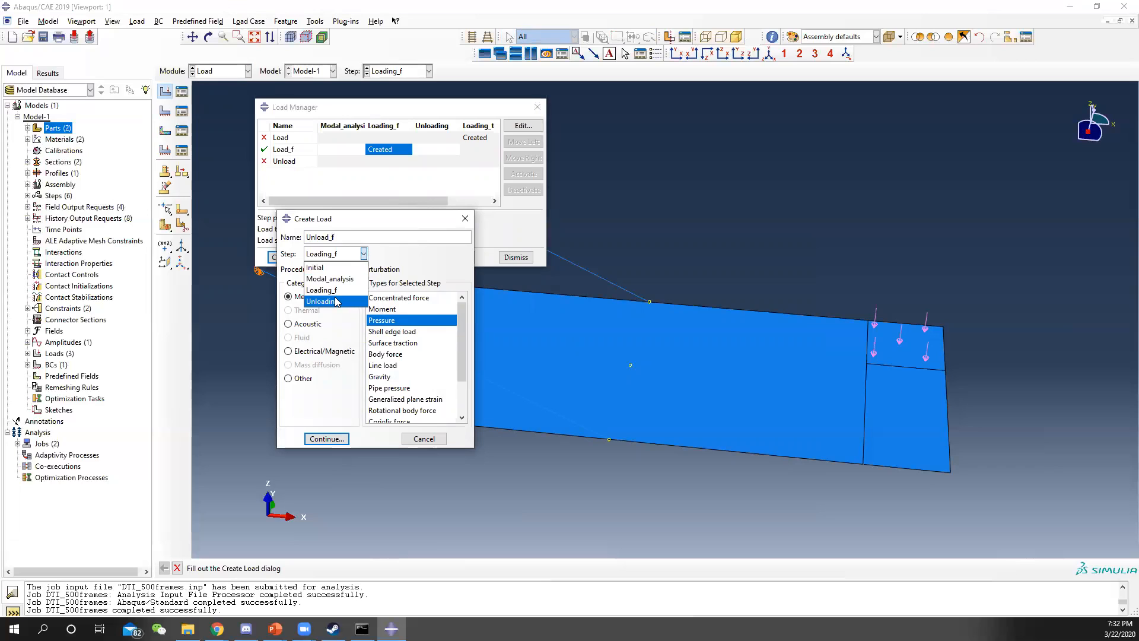
pyautogui.click(335, 301)
pyautogui.click(327, 440)
# Step: Apply Unload_f to the brown side of the same corner face with magnitude 1000 and an amplitude, and close the load list
pyautogui.click(911, 358)
pyautogui.click(416, 570)
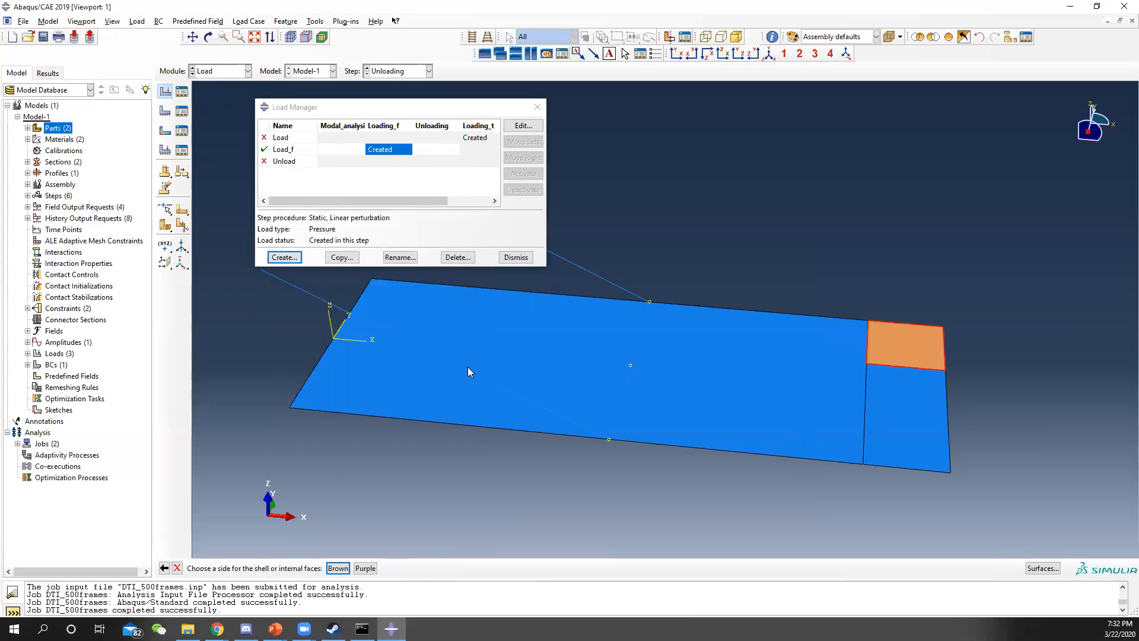
pyautogui.click(347, 567)
pyautogui.click(360, 328)
pyautogui.click(331, 343)
pyautogui.write('1000')
pyautogui.click(354, 356)
pyautogui.click(332, 376)
pyautogui.click(292, 430)
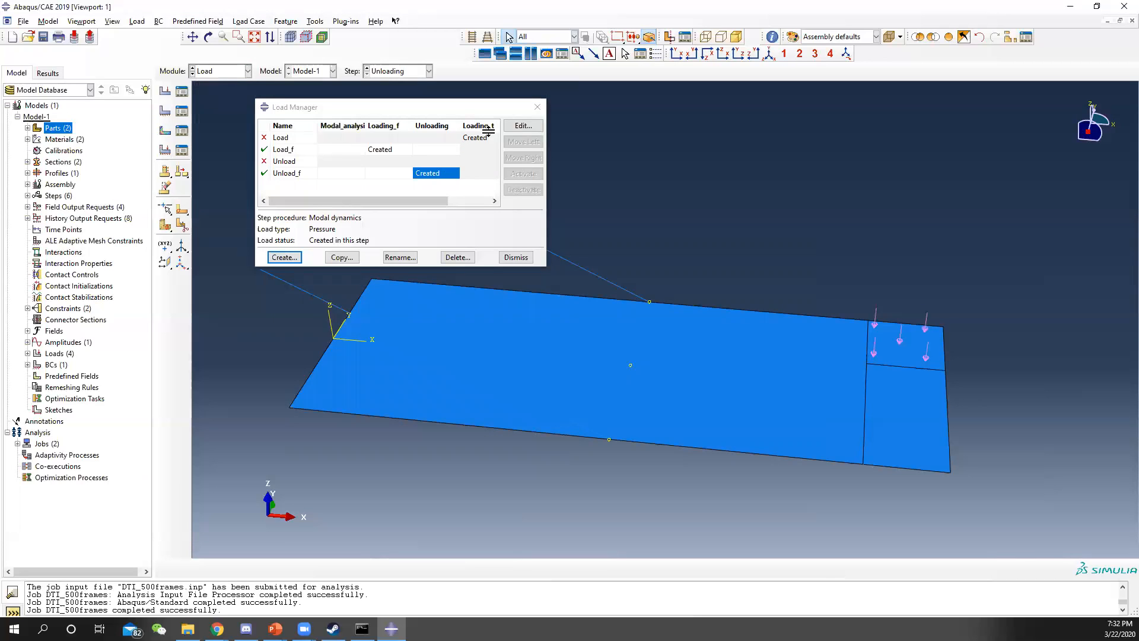
pyautogui.click(536, 110)
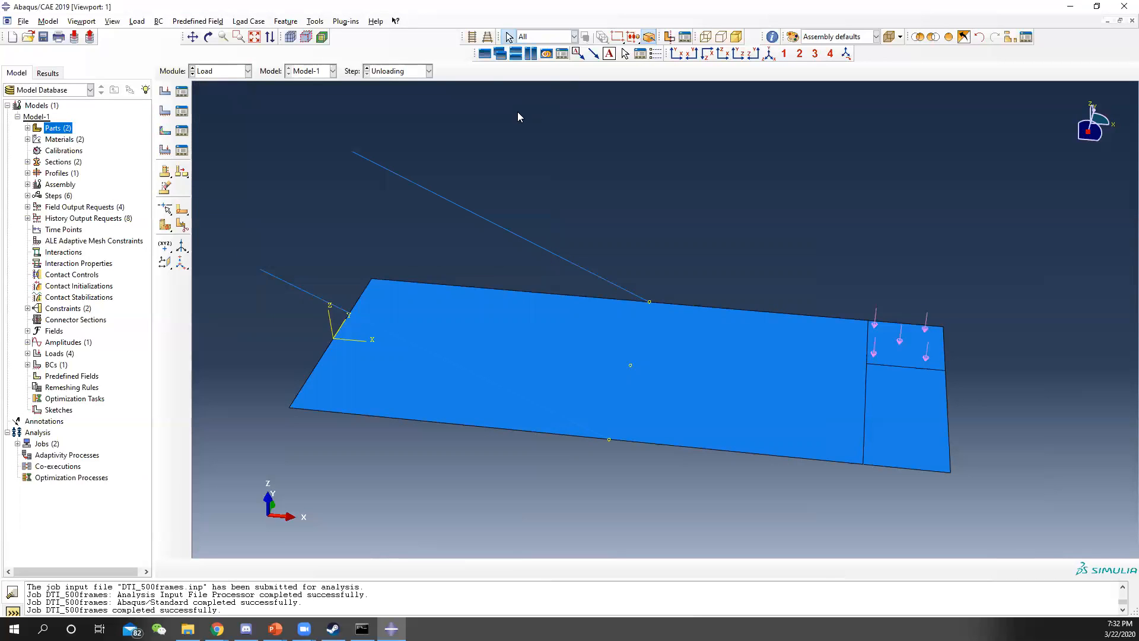
# Step: Create an analysis job named MDA_without from Model-1
pyautogui.click(214, 71)
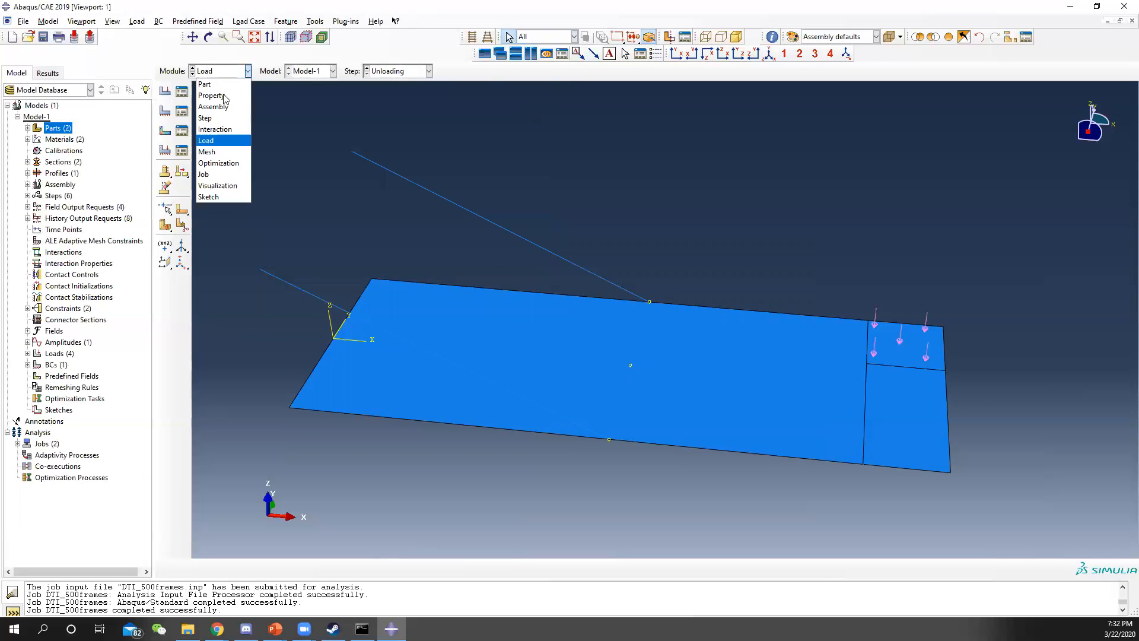
pyautogui.click(213, 174)
pyautogui.click(181, 91)
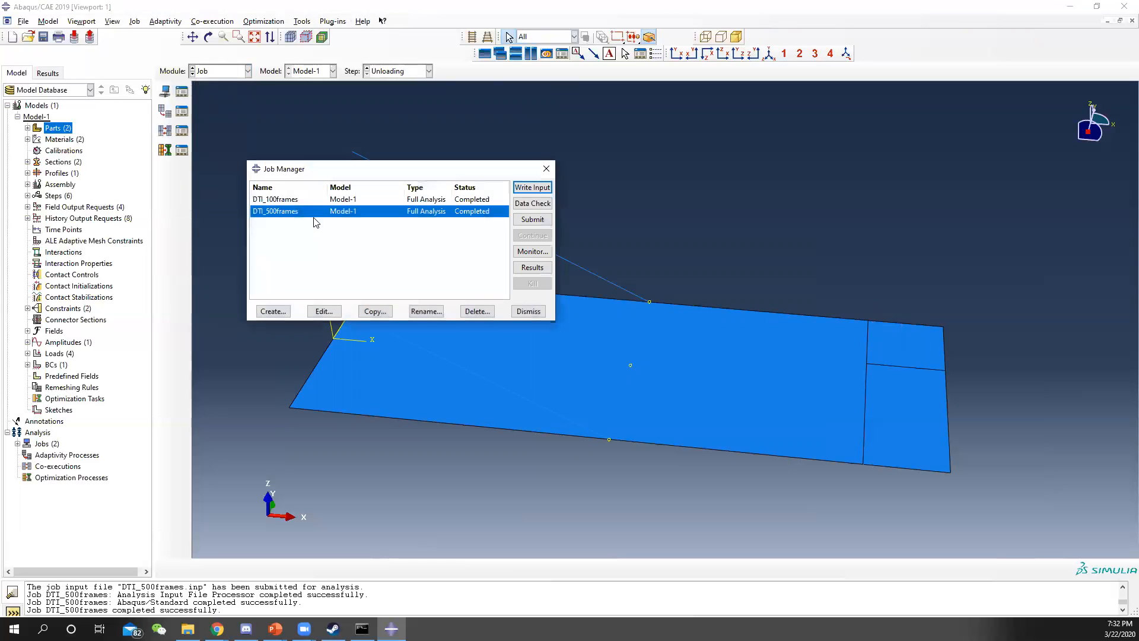
pyautogui.click(273, 310)
pyautogui.write('MDA_without')
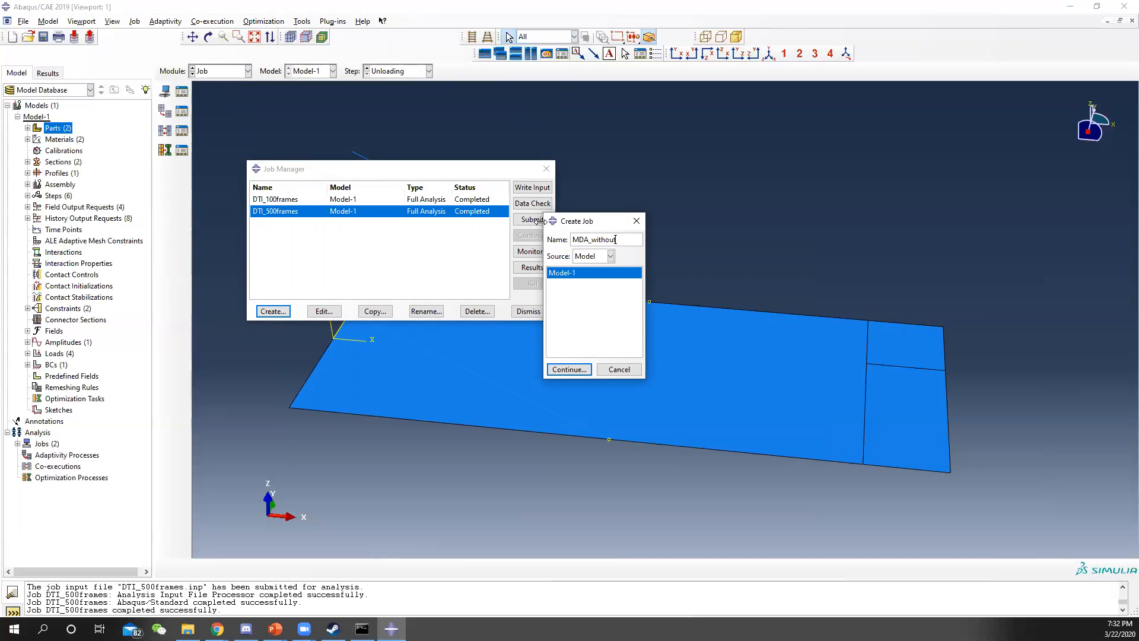
pyautogui.click(569, 369)
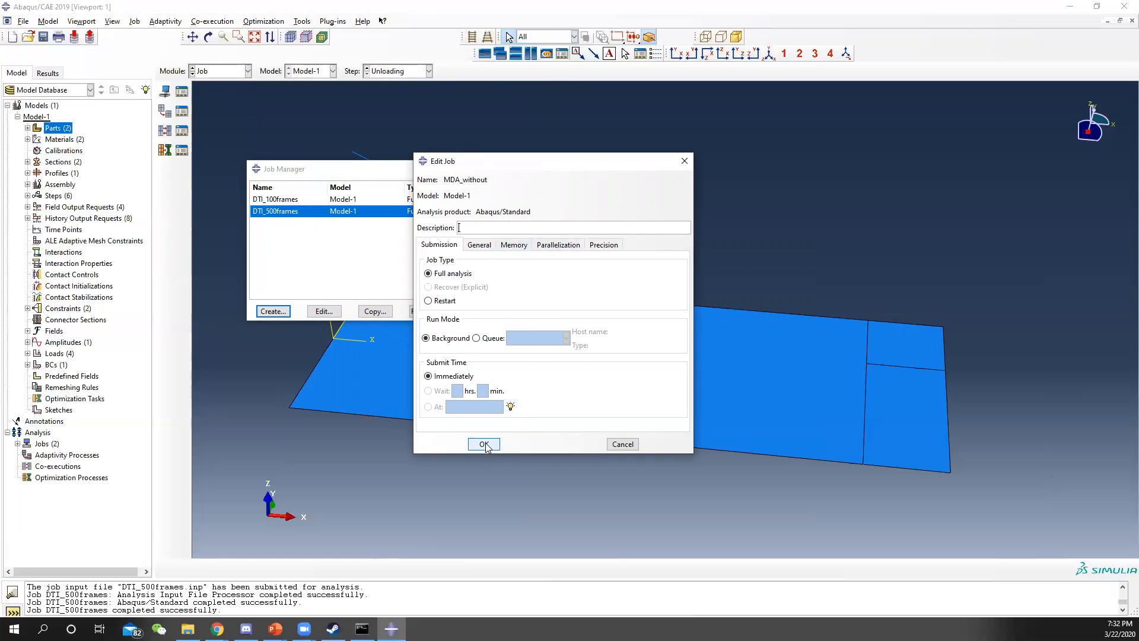
# Step: Go through the memory and parallelization settings of MDA_without, accept the full-analysis job and submit it
pyautogui.click(515, 245)
pyautogui.click(541, 245)
pyautogui.click(424, 277)
pyautogui.click(438, 245)
pyautogui.click(484, 445)
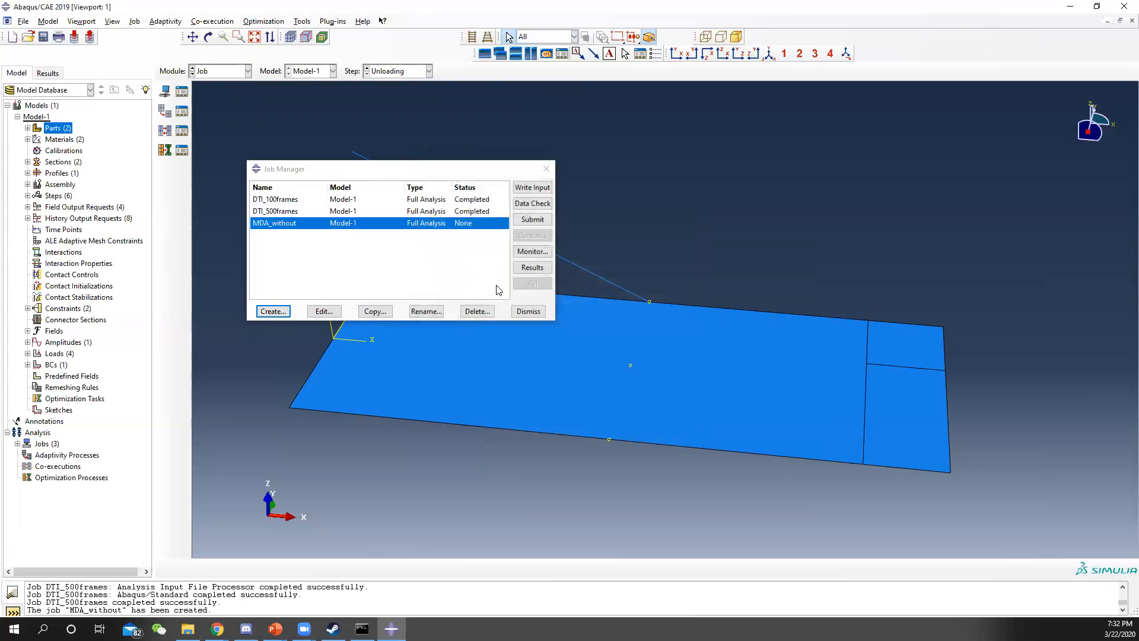
pyautogui.click(532, 220)
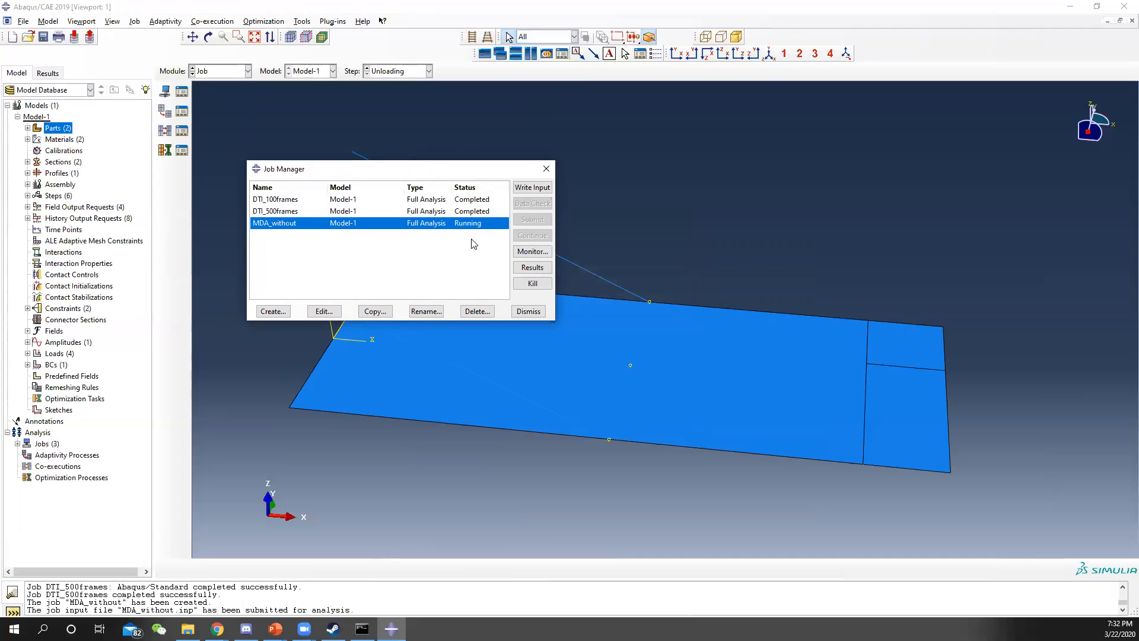
# Step: Monitor the running MDA_without job, examining its log, warnings and increment progress
pyautogui.click(542, 250)
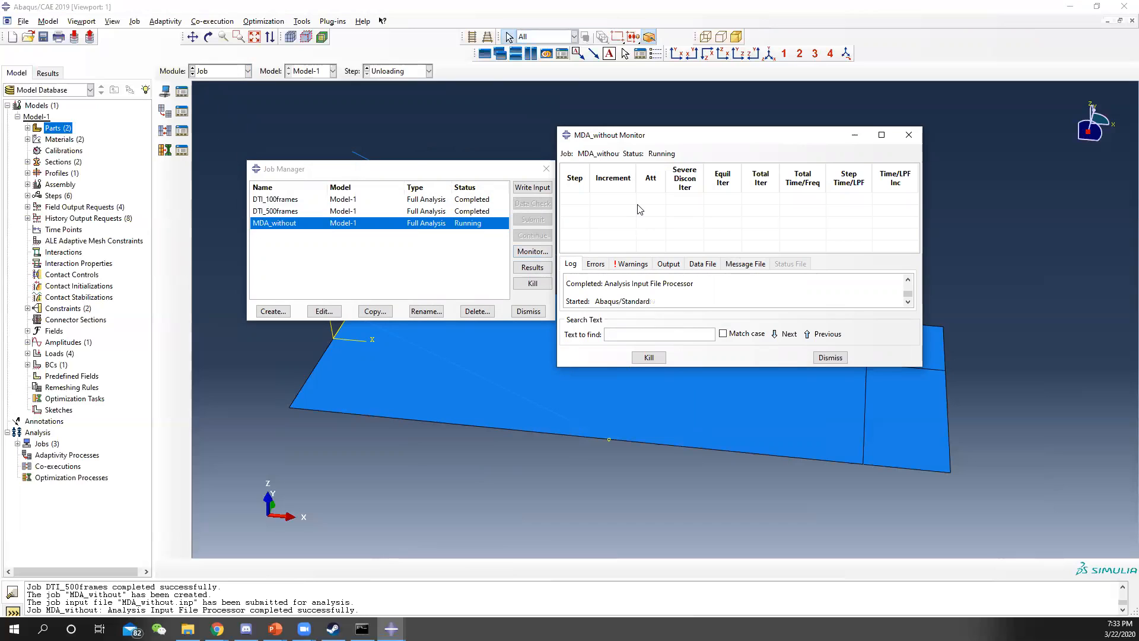
pyautogui.click(630, 265)
pyautogui.click(571, 265)
pyautogui.click(755, 198)
pyautogui.click(726, 199)
pyautogui.click(575, 199)
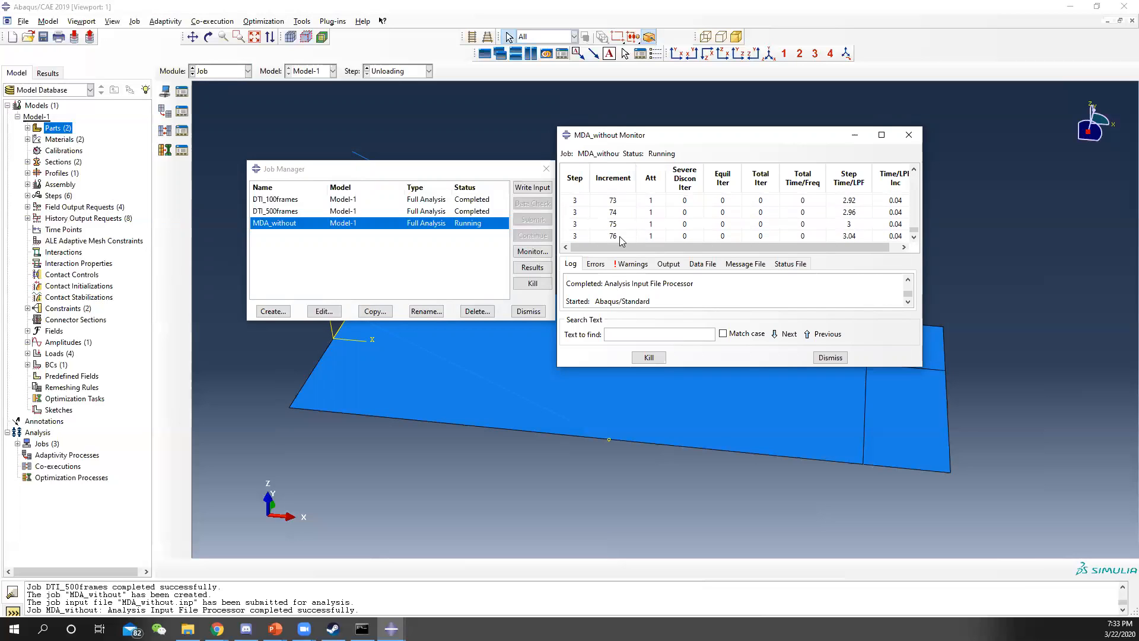
pyautogui.click(908, 135)
pyautogui.click(545, 169)
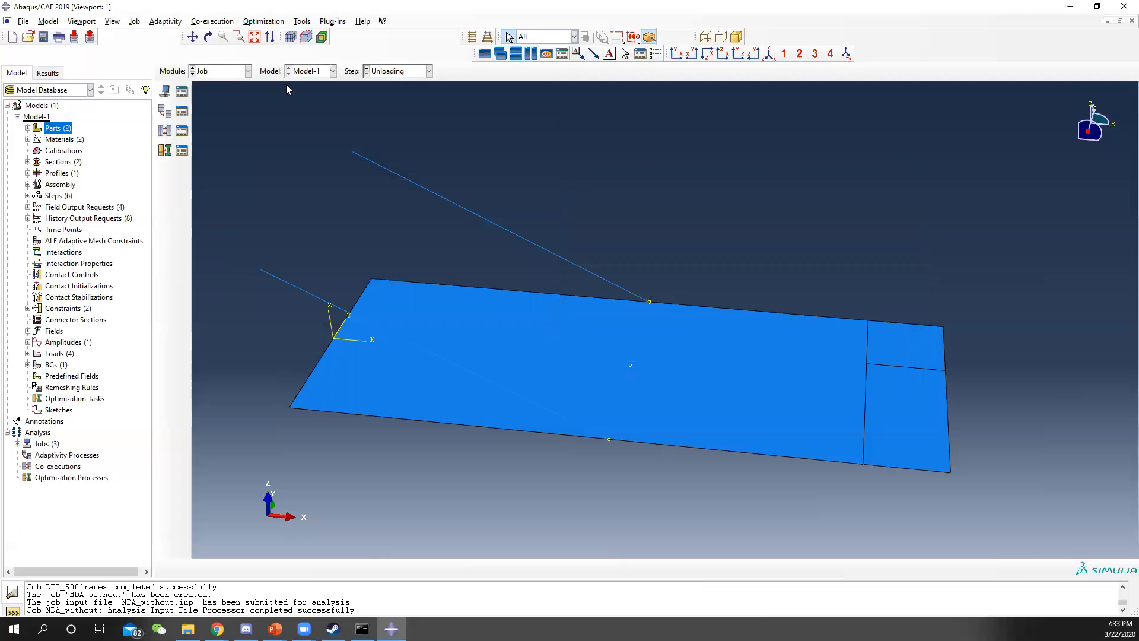
# Step: Set the Unloading step's direct modal critical damping fraction to 0.01 for modes 1 to 30
pyautogui.click(214, 72)
pyautogui.click(220, 121)
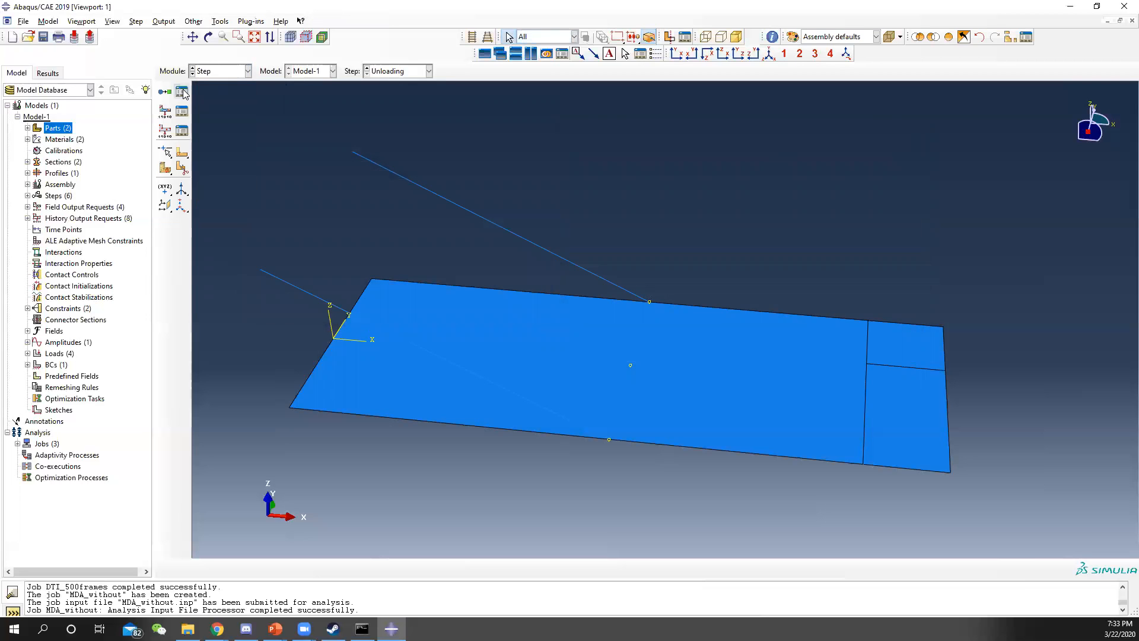
pyautogui.click(183, 92)
pyautogui.scroll(-2, 175, 235)
pyautogui.scroll(2, 175, 235)
pyautogui.click(191, 261)
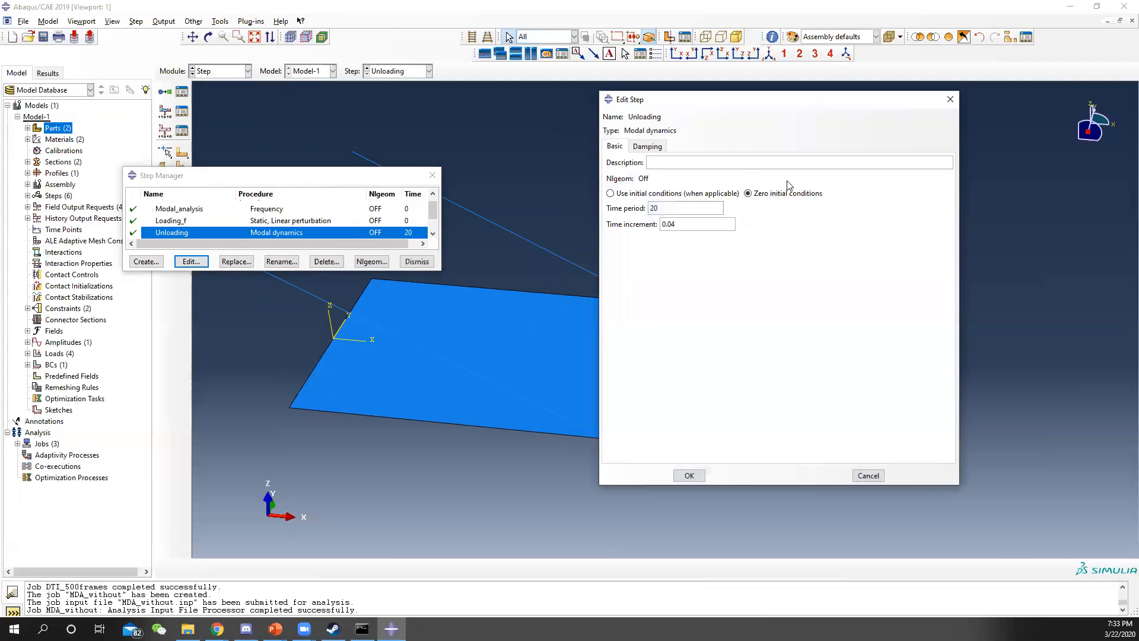
pyautogui.click(658, 149)
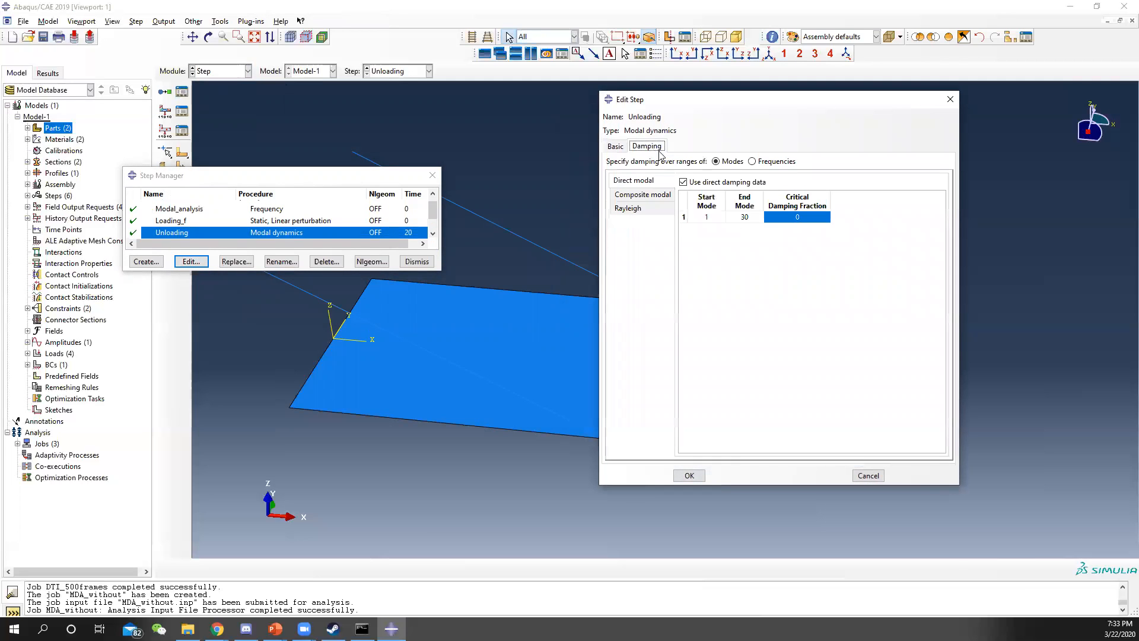
pyautogui.doubleClick(808, 216)
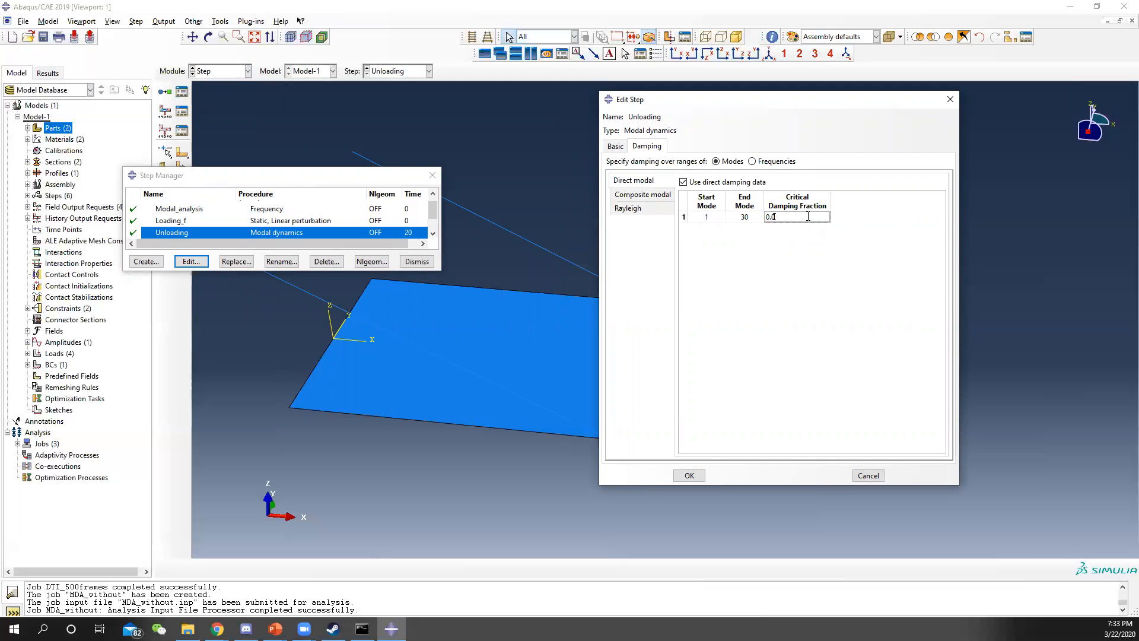
pyautogui.write('0.01')
pyautogui.press('Return')
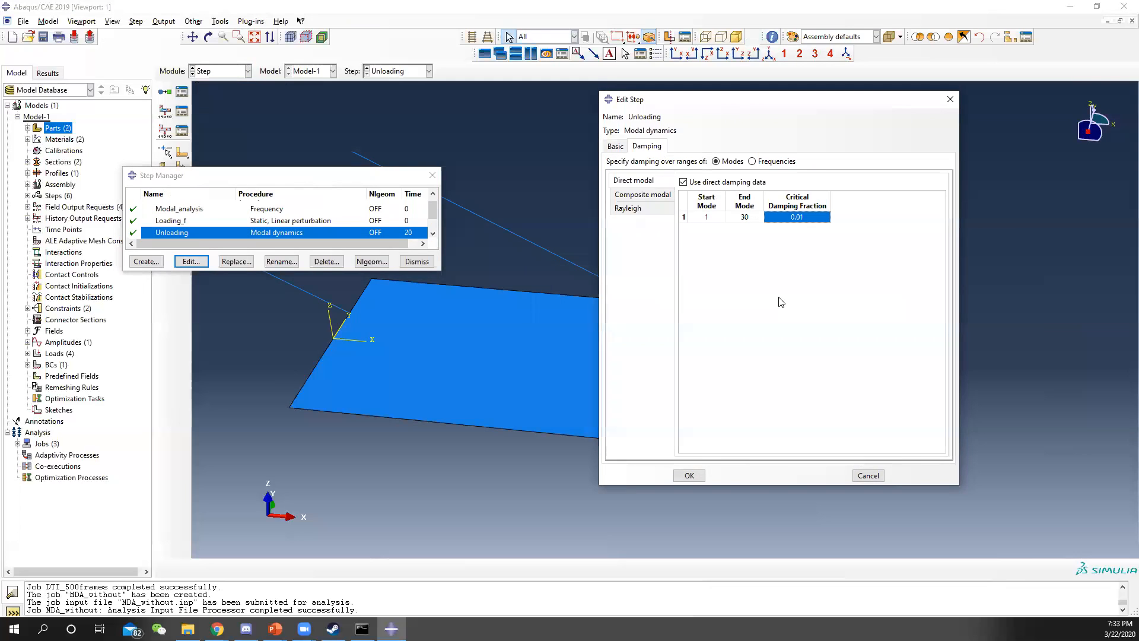
pyautogui.click(616, 147)
pyautogui.click(688, 475)
pyautogui.click(432, 175)
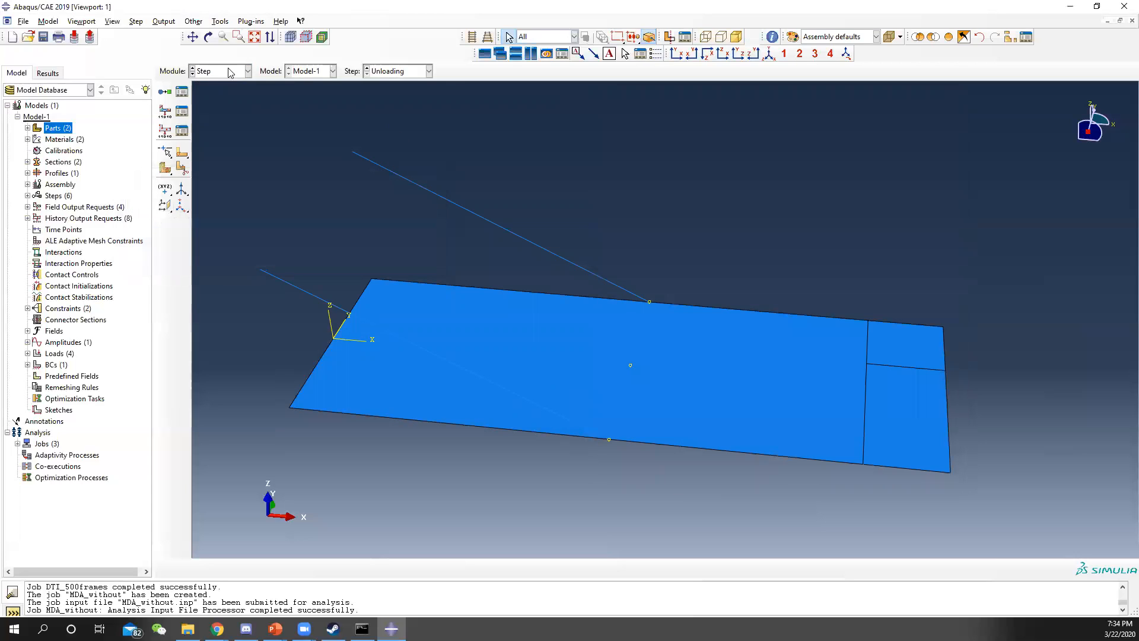
# Step: Create another analysis job named MDA_with from Model-1
pyautogui.click(231, 71)
pyautogui.click(232, 176)
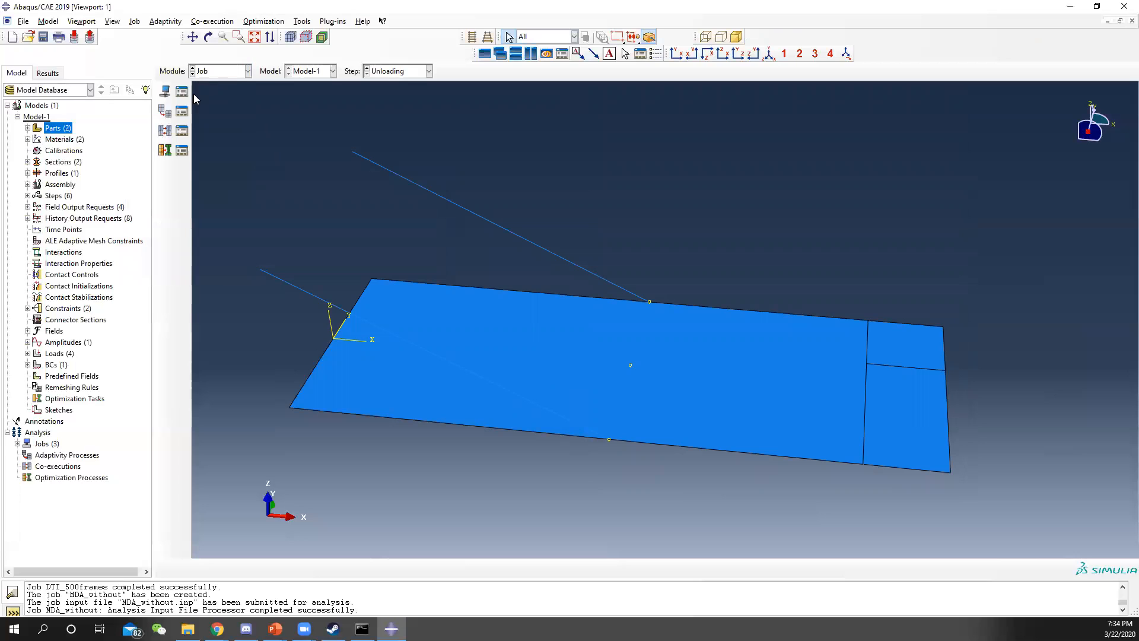
pyautogui.click(182, 92)
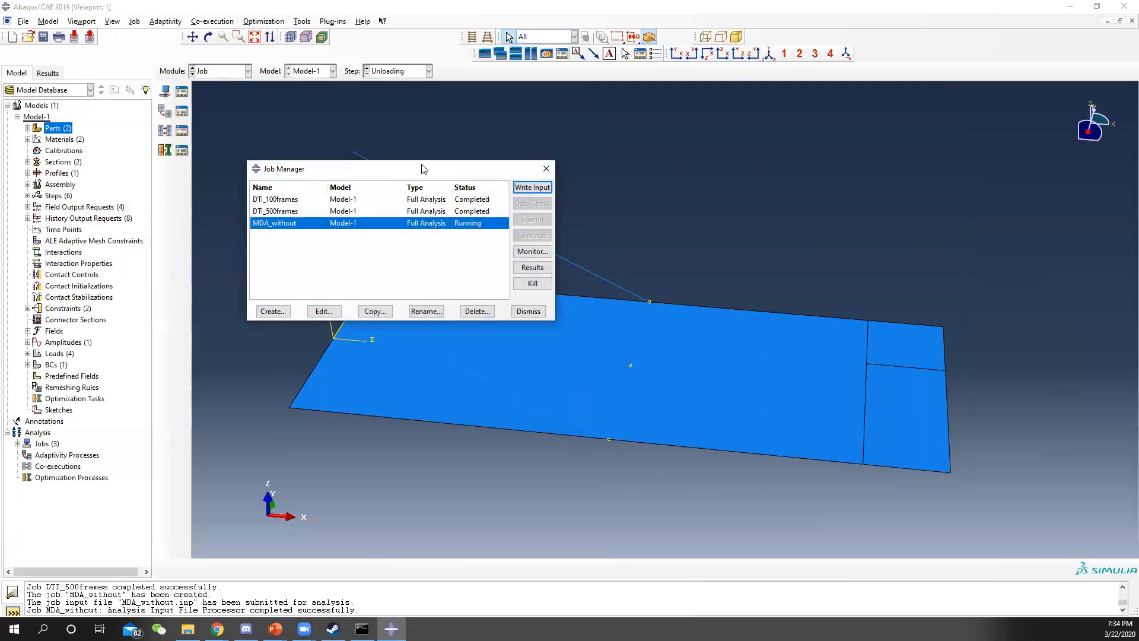
pyautogui.click(273, 312)
pyautogui.write('M')
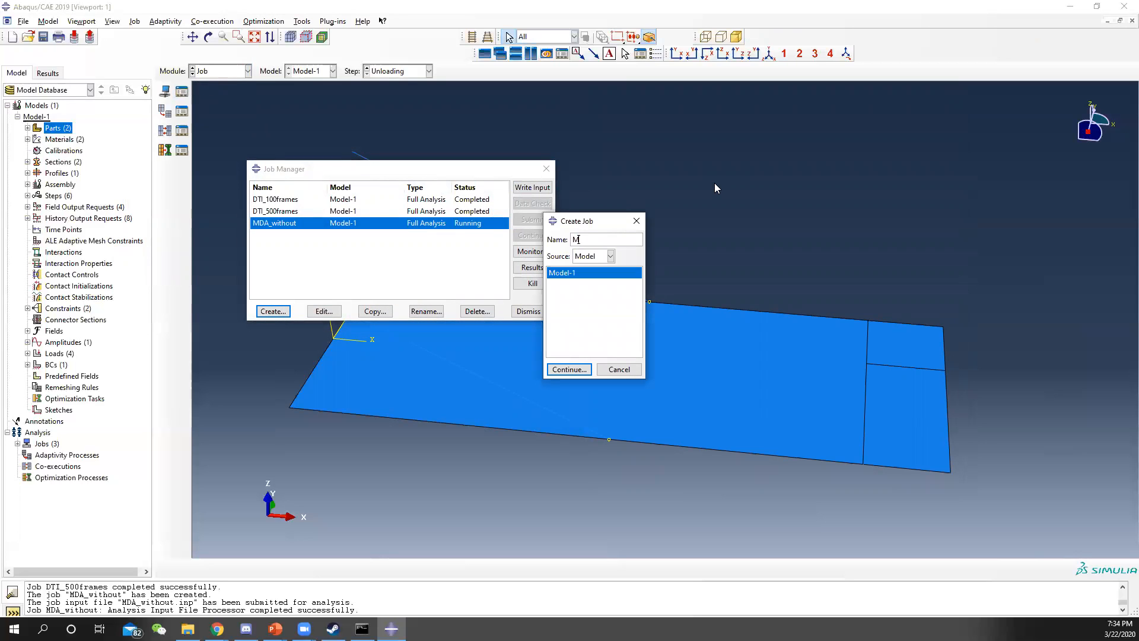
pyautogui.write('DA_with')
pyautogui.click(579, 369)
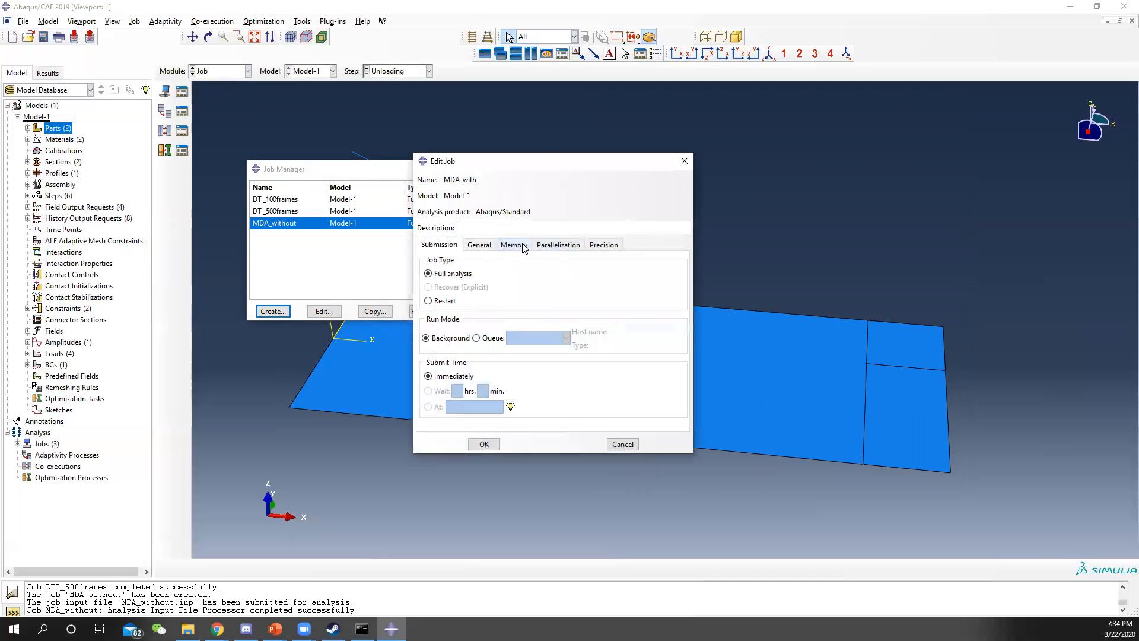
# Step: Check the memory and parallelization settings of MDA_with, accept the job and submit it for analysis
pyautogui.click(514, 245)
pyautogui.click(540, 249)
pyautogui.click(484, 444)
pyautogui.click(423, 236)
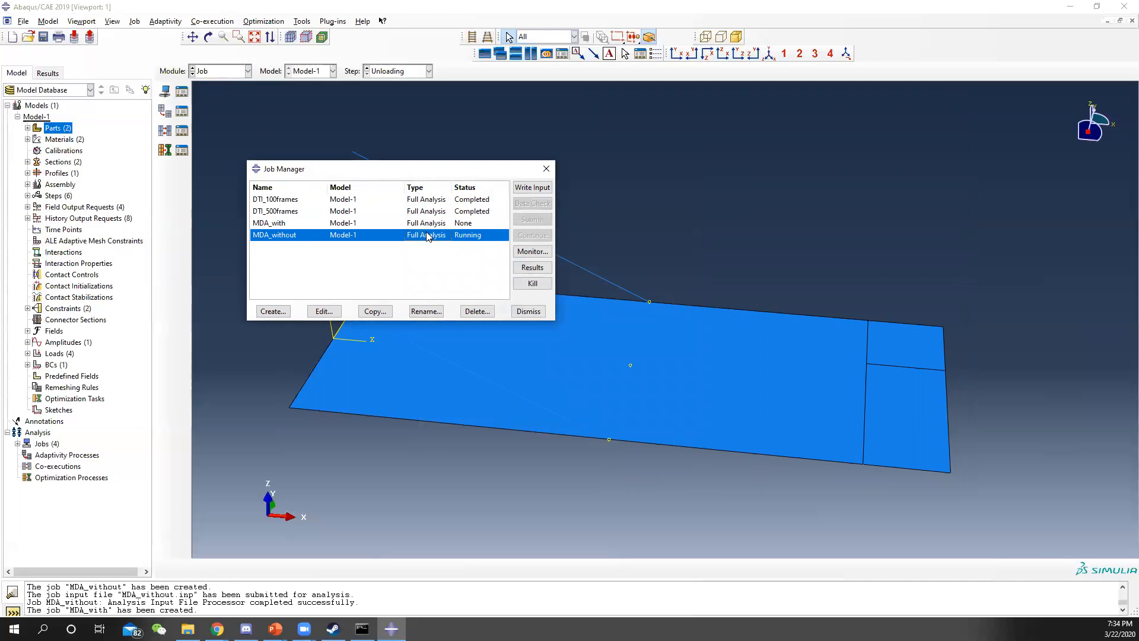
pyautogui.click(338, 223)
pyautogui.click(543, 225)
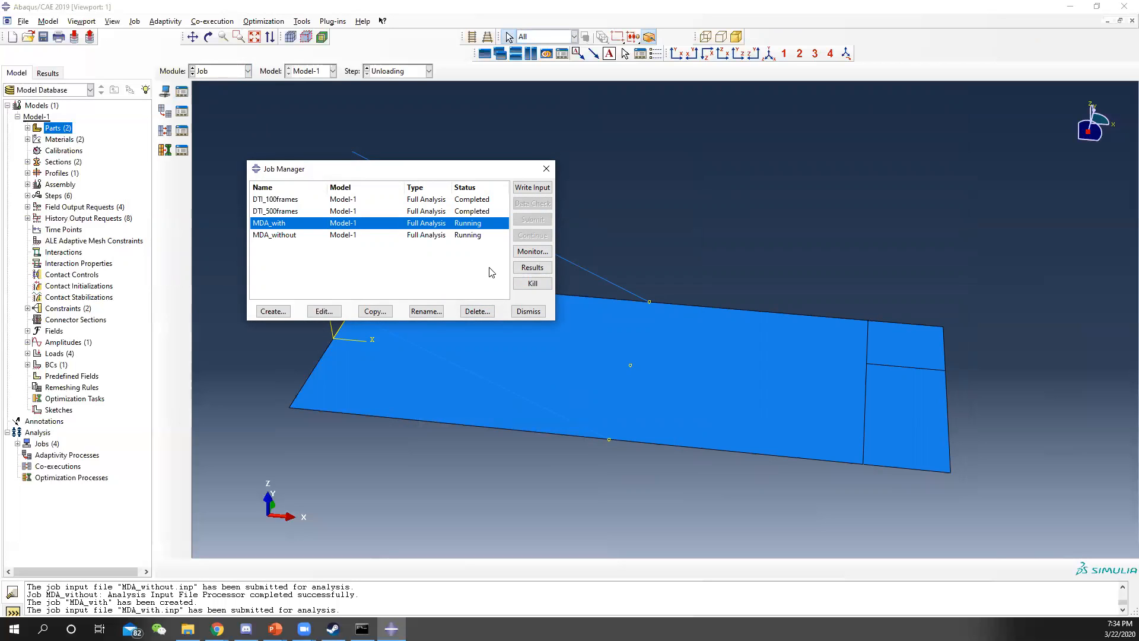
# Step: Check the increment progress and log of the MDA_without job in its monitor
pyautogui.click(472, 235)
pyautogui.click(534, 252)
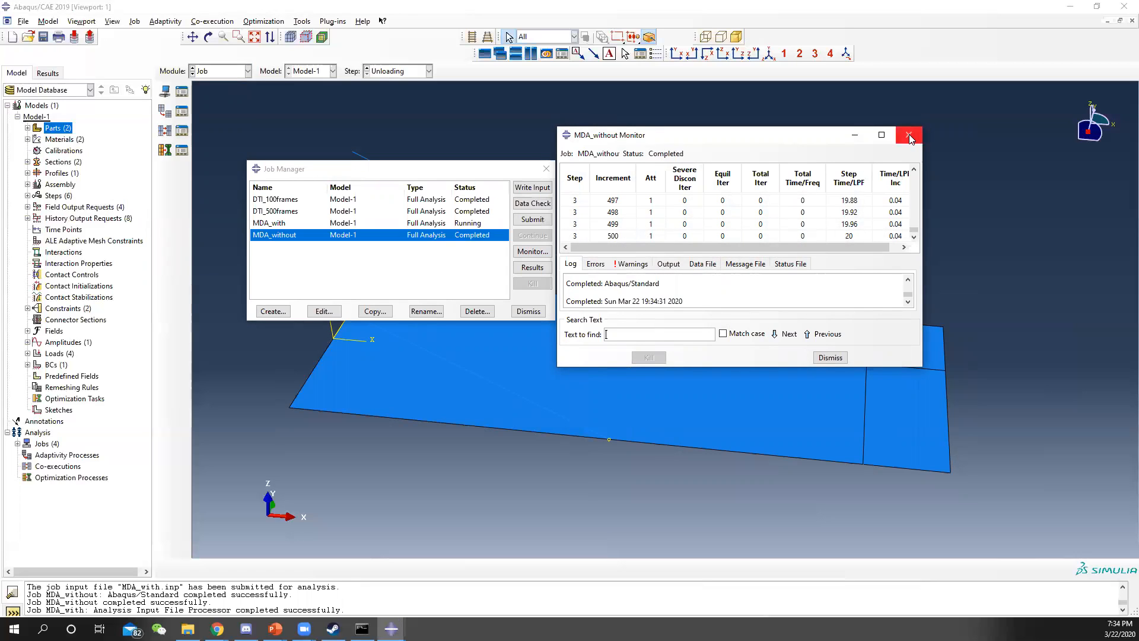
pyautogui.click(909, 135)
# Step: Monitor the MDA_with job and enlarge its monitor window to show the full warnings text
pyautogui.click(472, 223)
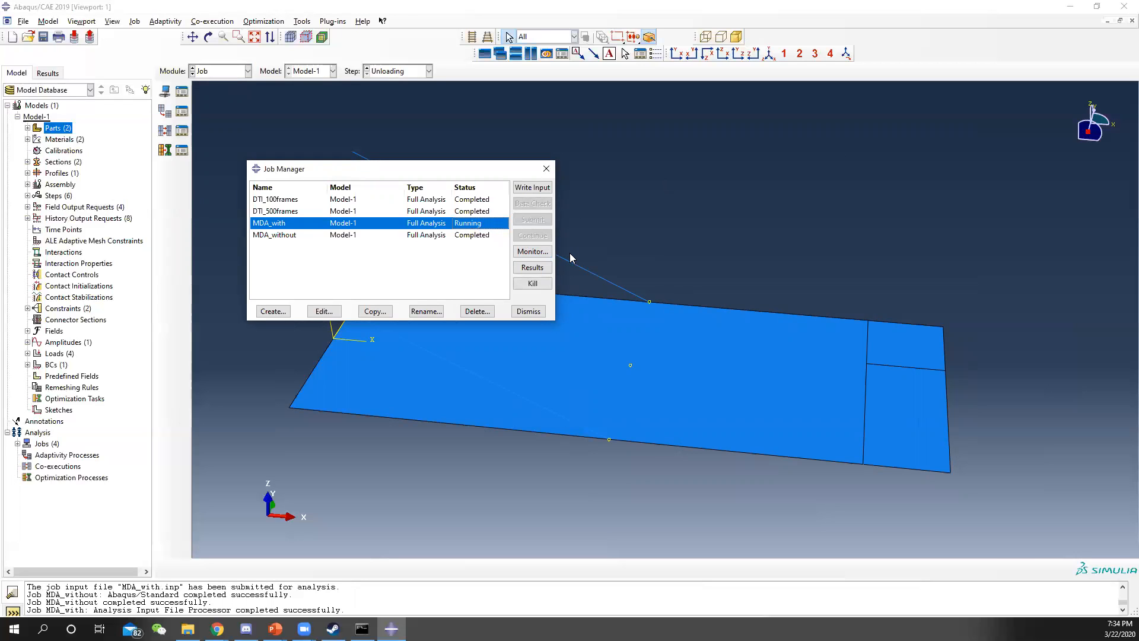
pyautogui.click(532, 251)
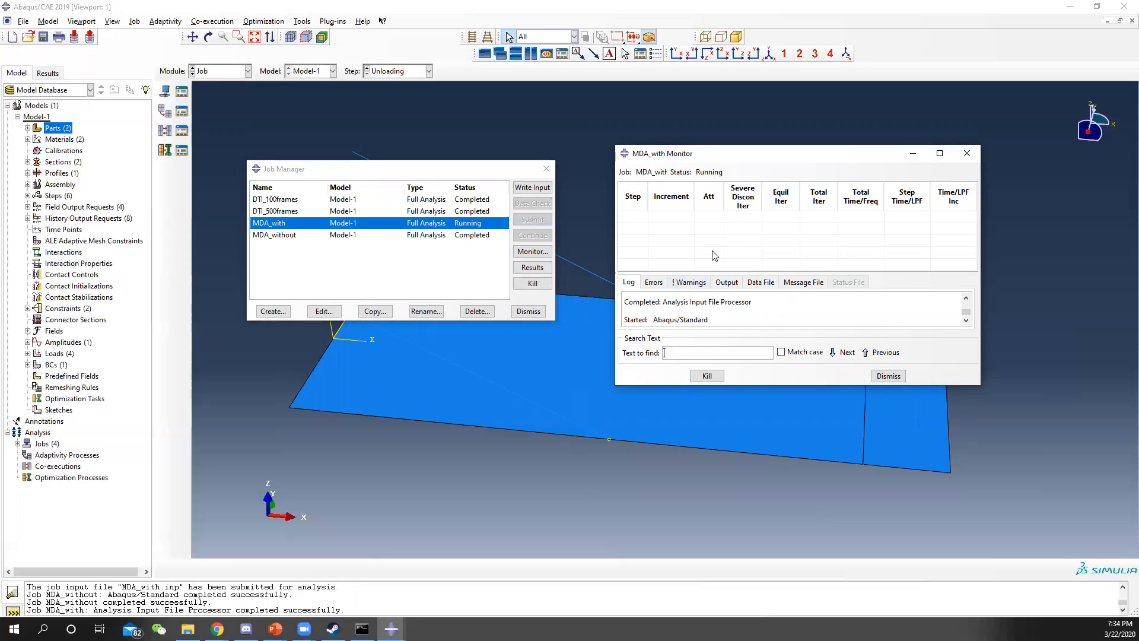
pyautogui.click(691, 282)
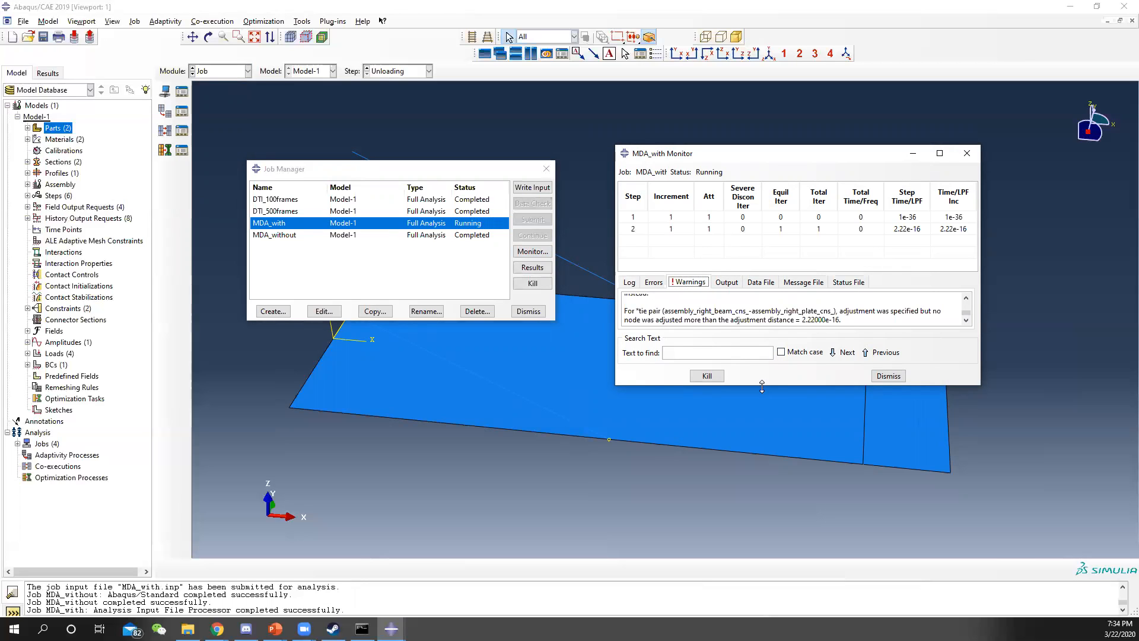
pyautogui.moveTo(761, 386); pyautogui.dragTo(762, 508)
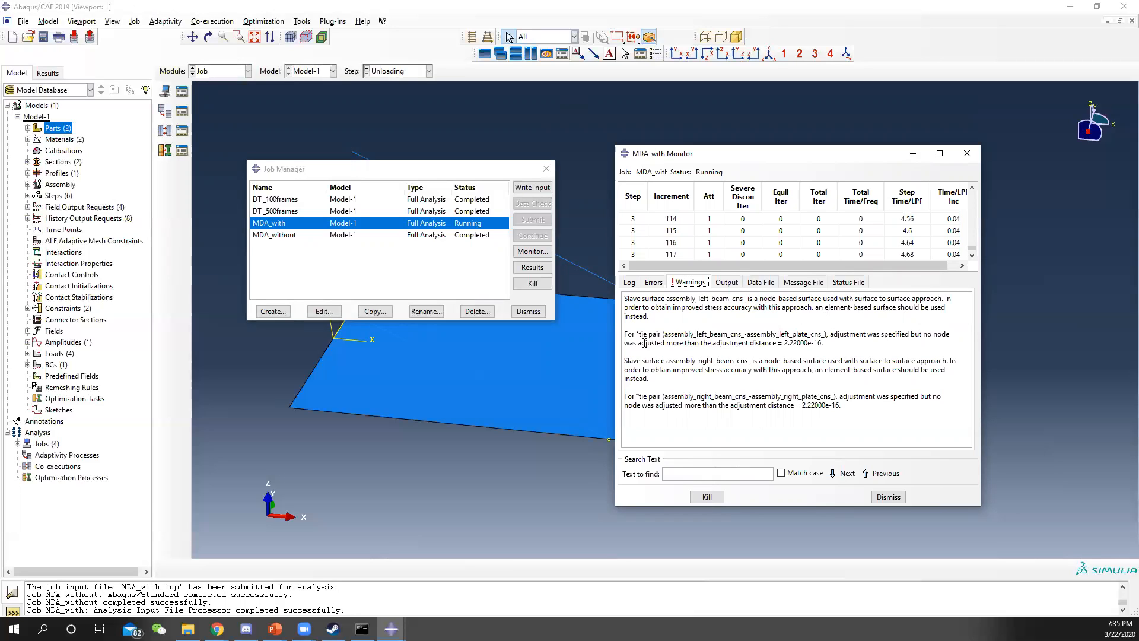
# Step: Review the tie-pair adjustment warnings of MDA_with, check for errors, and close the monitor once the job has completed
pyautogui.moveTo(836, 336); pyautogui.dragTo(714, 347)
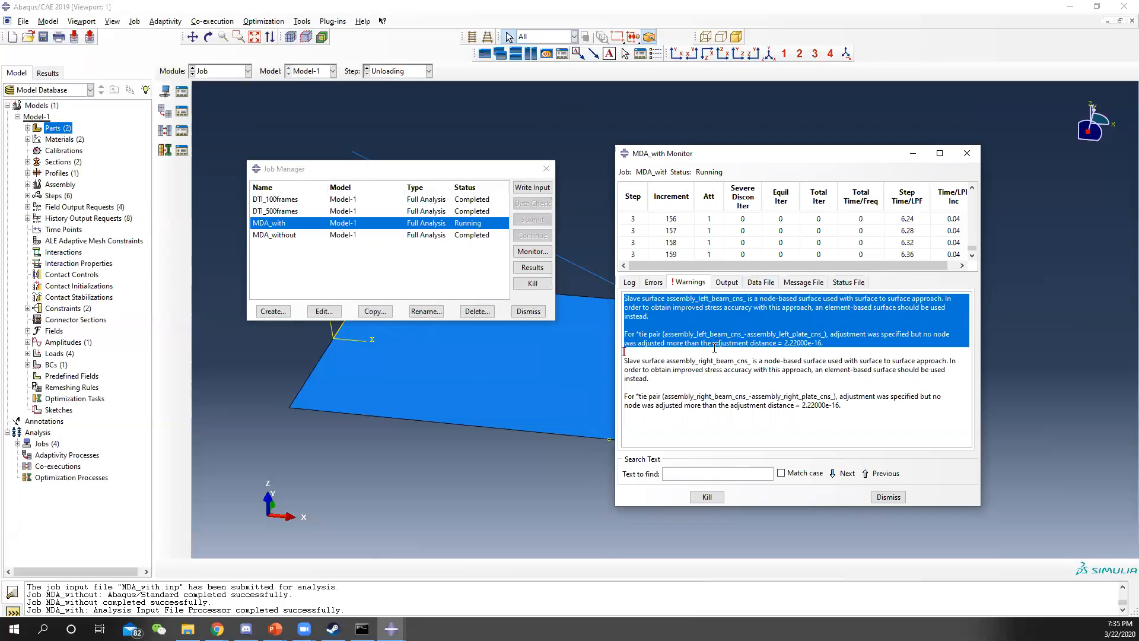
pyautogui.click(590, 378)
pyautogui.click(450, 461)
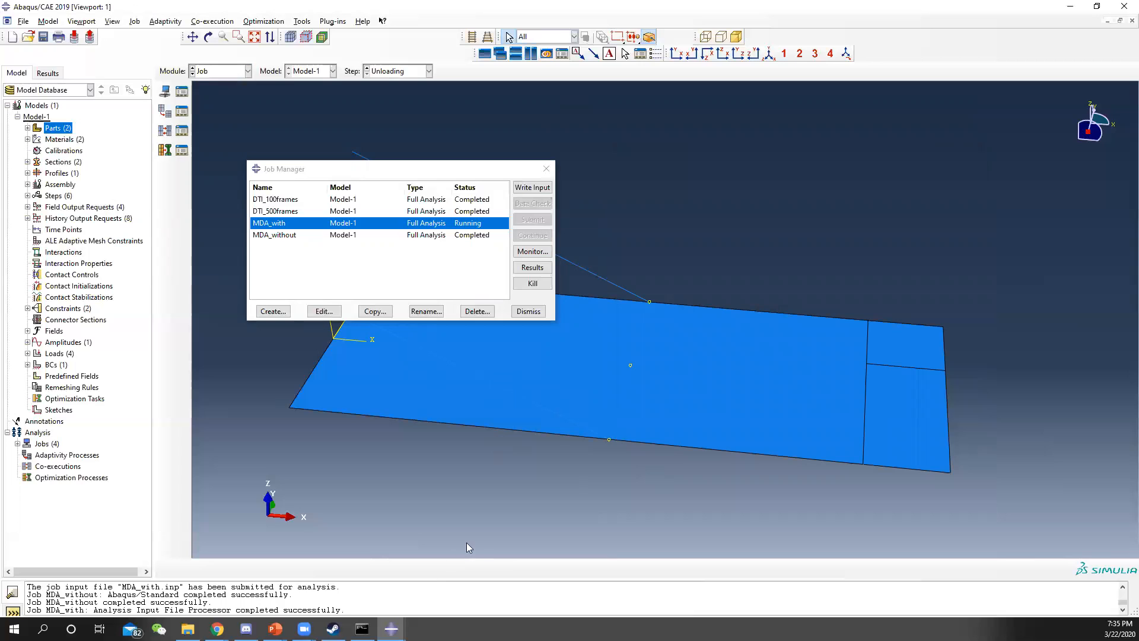
pyautogui.moveTo(391, 629)
pyautogui.click(454, 593)
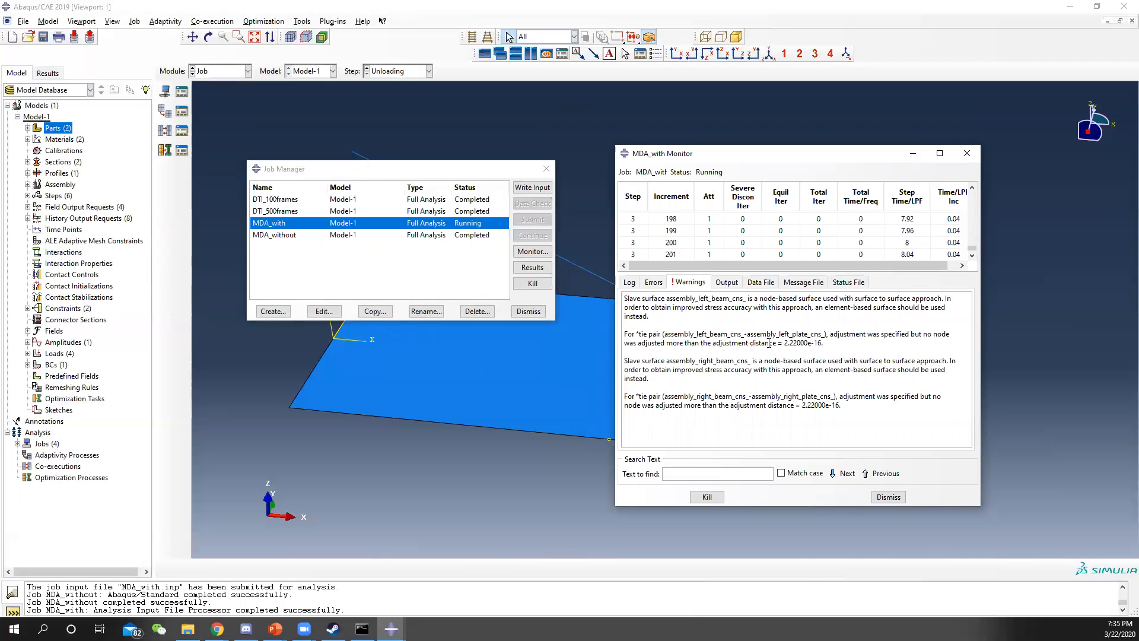
pyautogui.moveTo(830, 343); pyautogui.dragTo(625, 334)
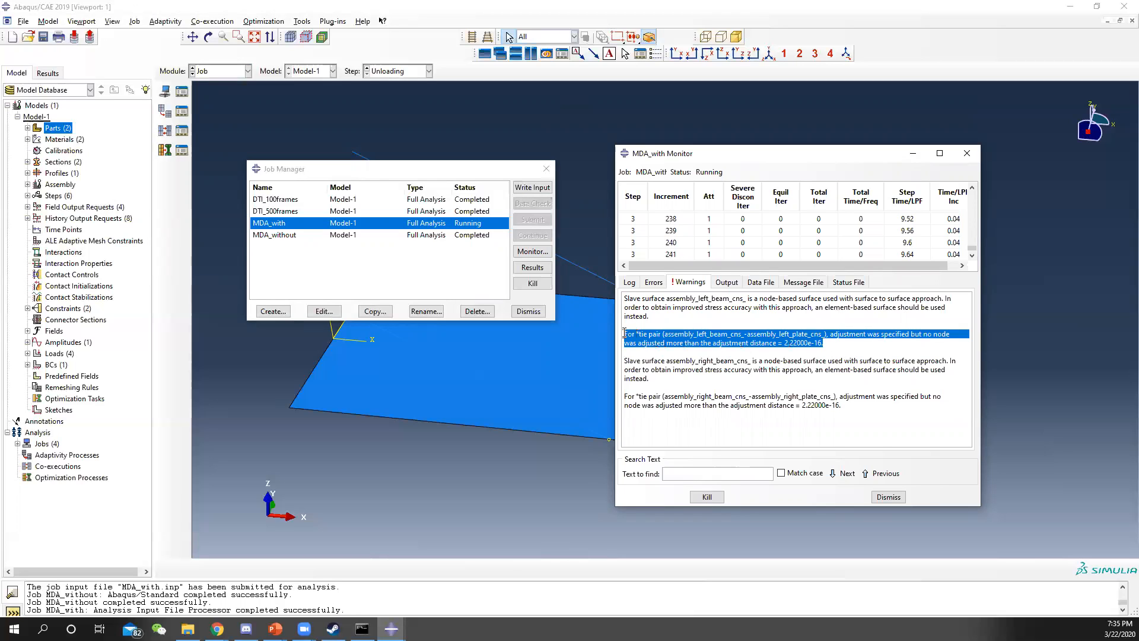
pyautogui.click(818, 350)
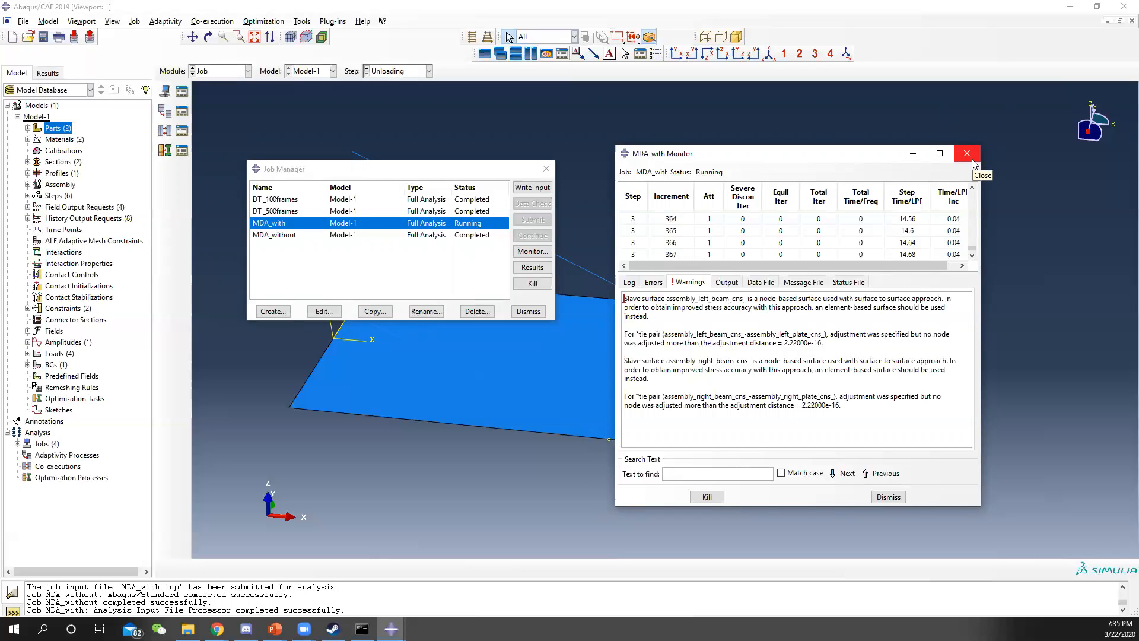
pyautogui.click(663, 282)
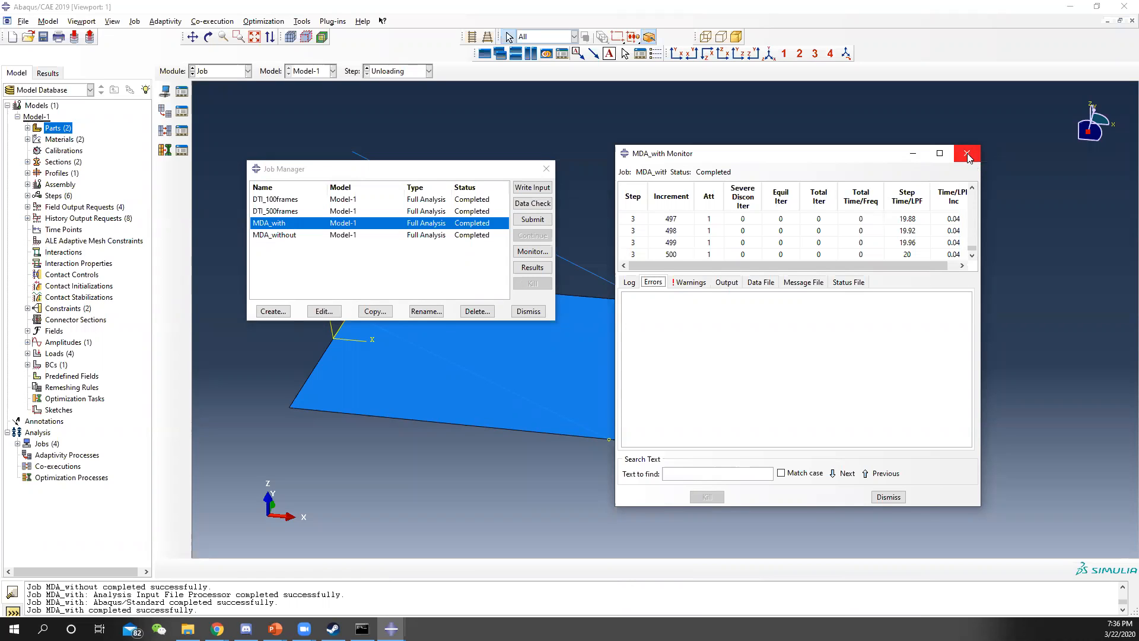
pyautogui.click(967, 153)
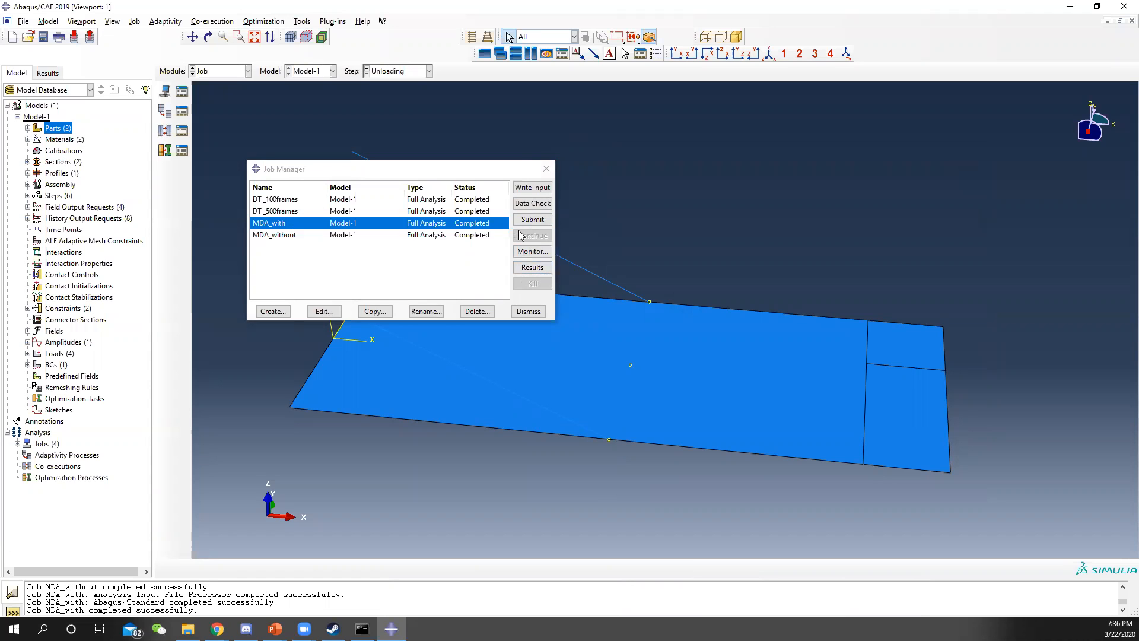
# Step: Close the job manager, create three additional viewports and tile all four in a two-by-two grid
pyautogui.click(547, 169)
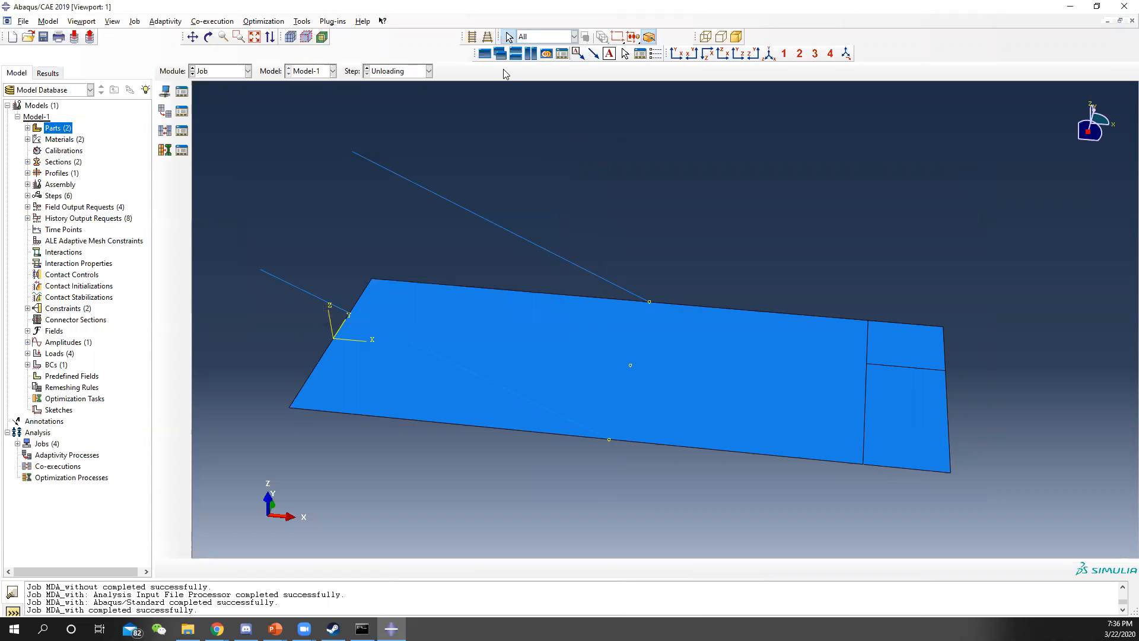
pyautogui.click(485, 54)
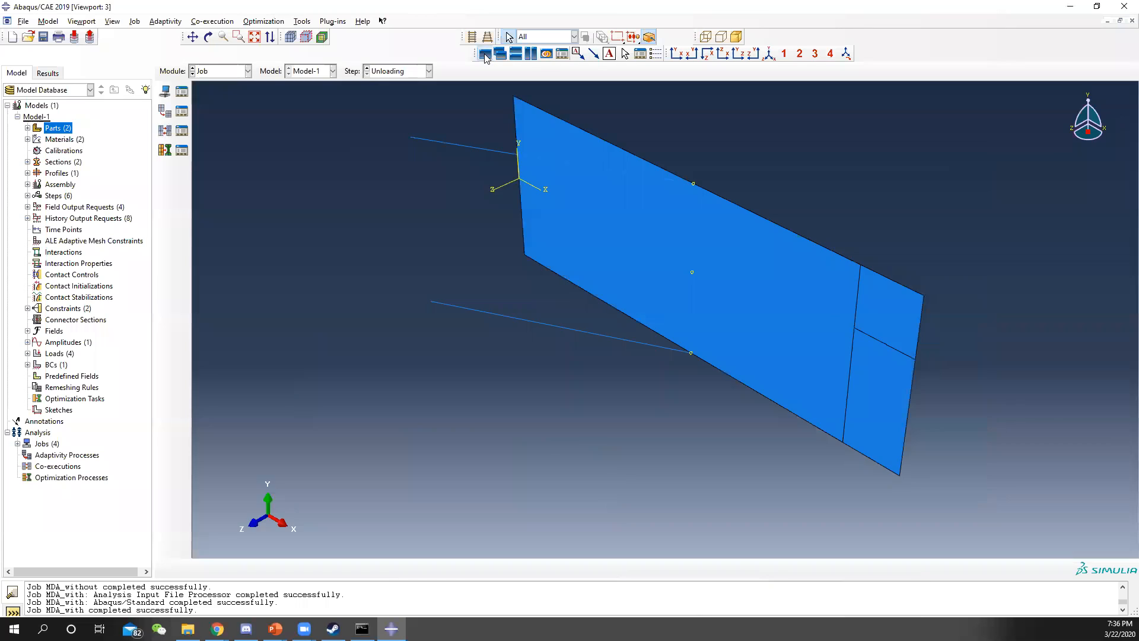
pyautogui.click(500, 54)
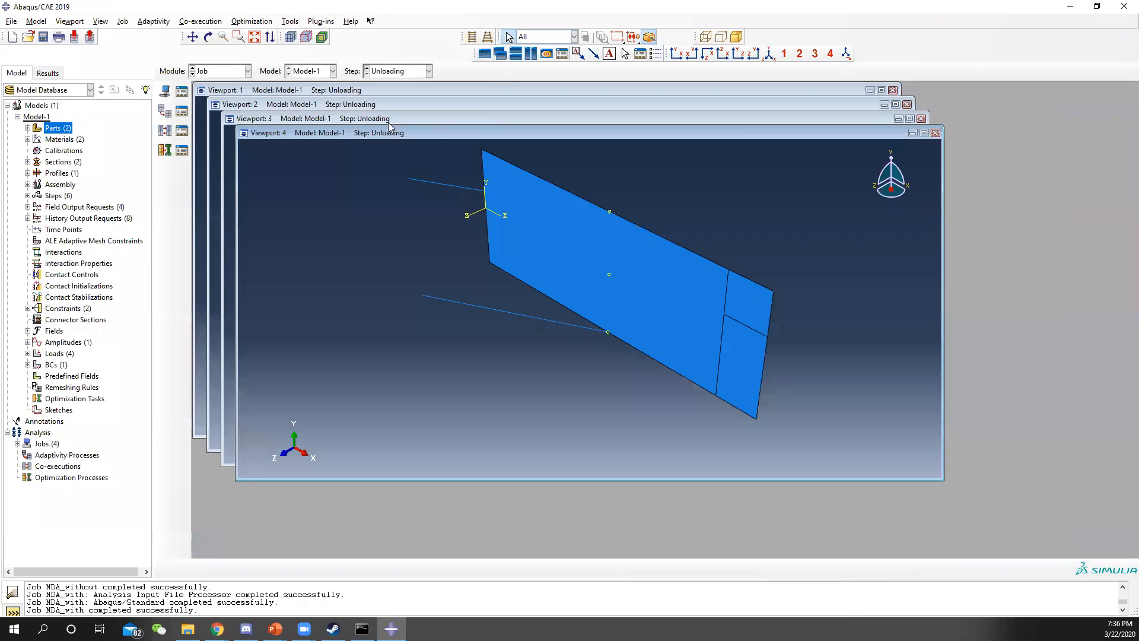
pyautogui.click(515, 54)
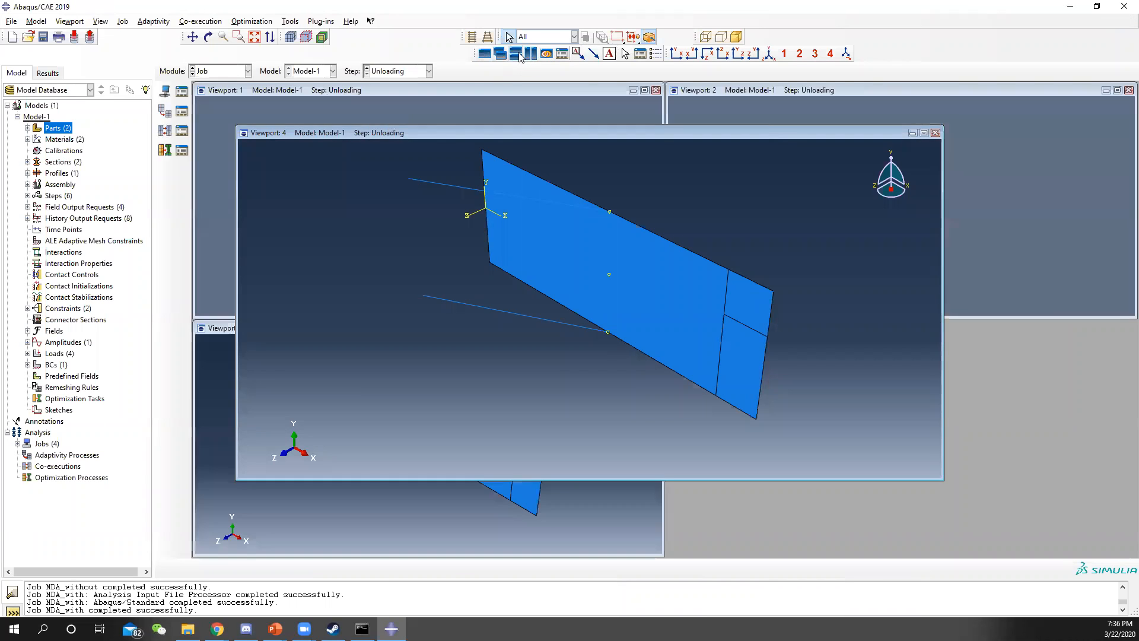
# Step: Open the DTI_100frames.odb results in Viewport 1
pyautogui.click(300, 90)
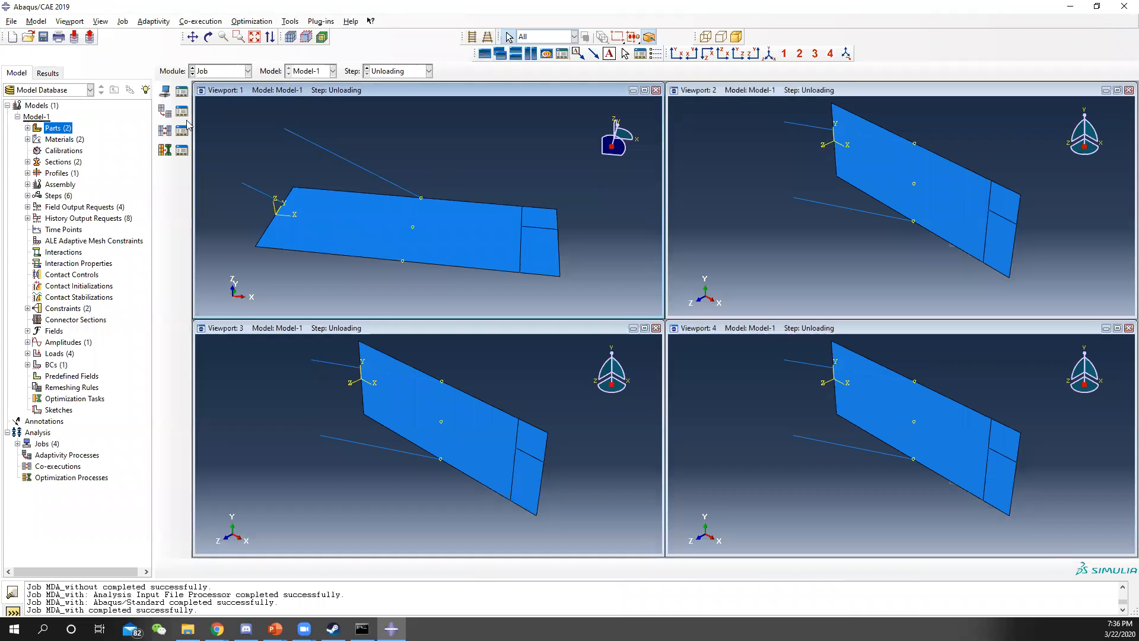
pyautogui.click(47, 73)
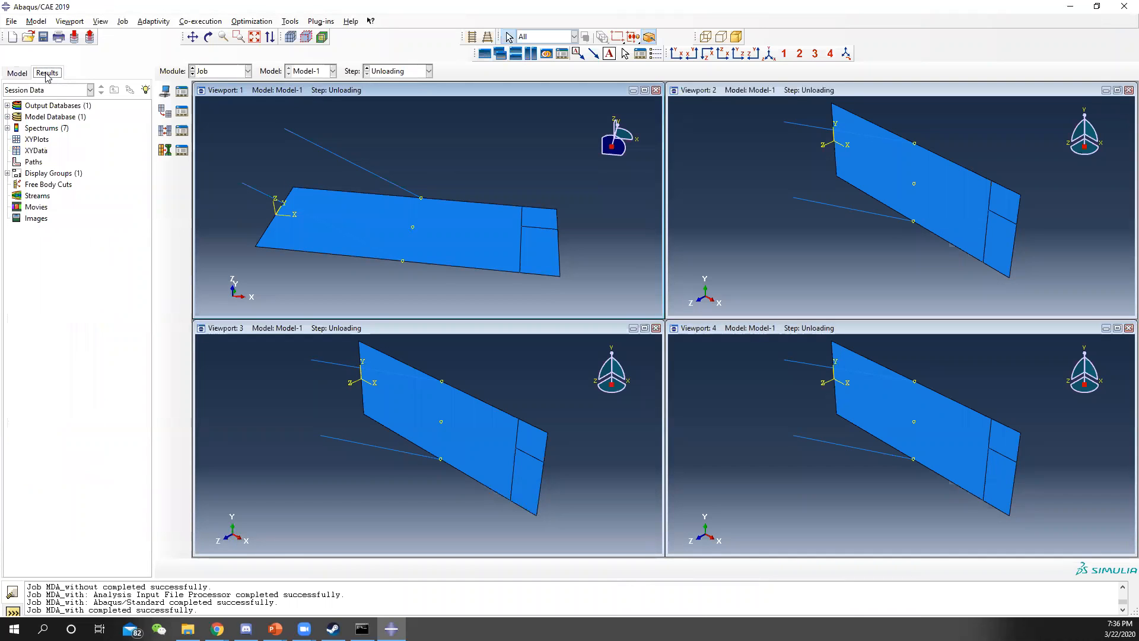
pyautogui.rightClick(58, 105)
pyautogui.click(65, 129)
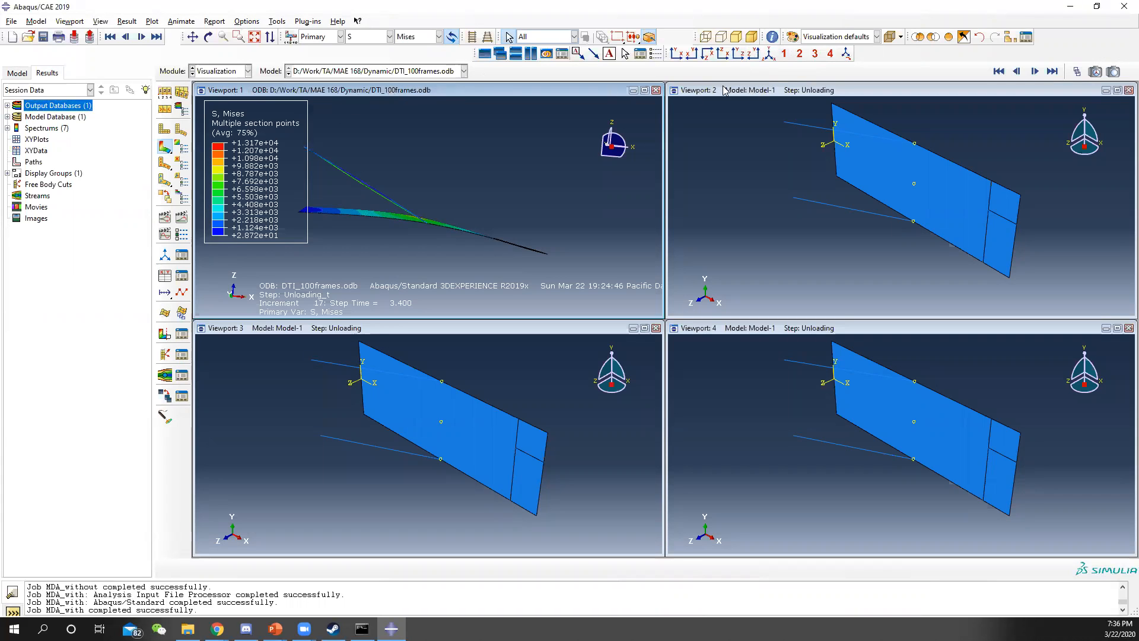
# Step: Open the DTI_500frames.odb results in Viewport 2
pyautogui.click(17, 72)
pyautogui.click(48, 72)
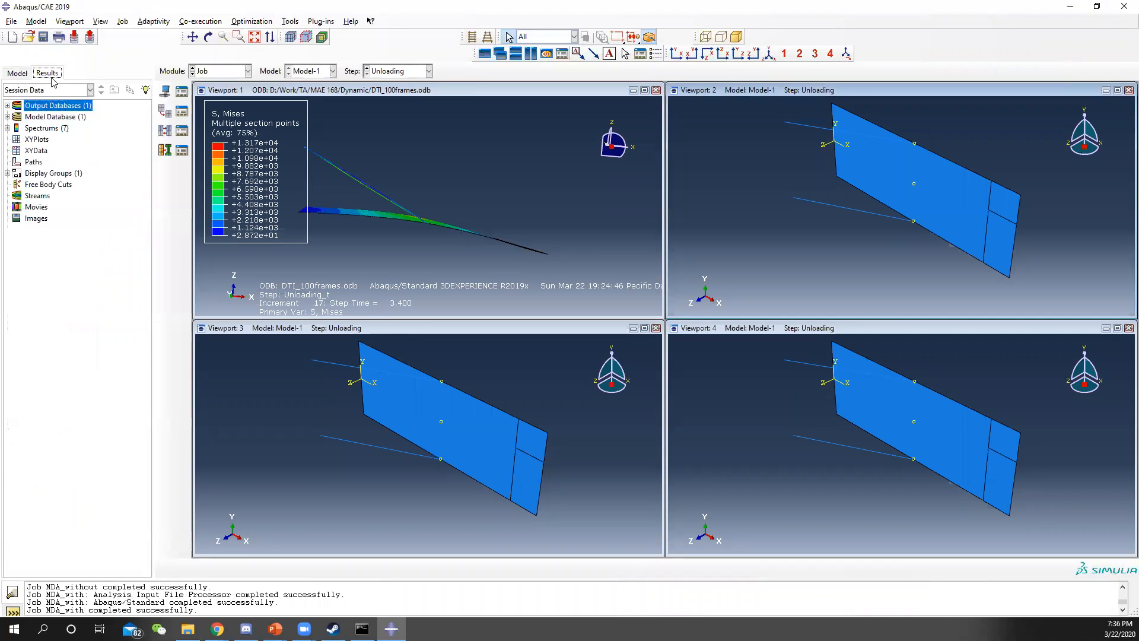
pyautogui.rightClick(62, 108)
pyautogui.click(80, 124)
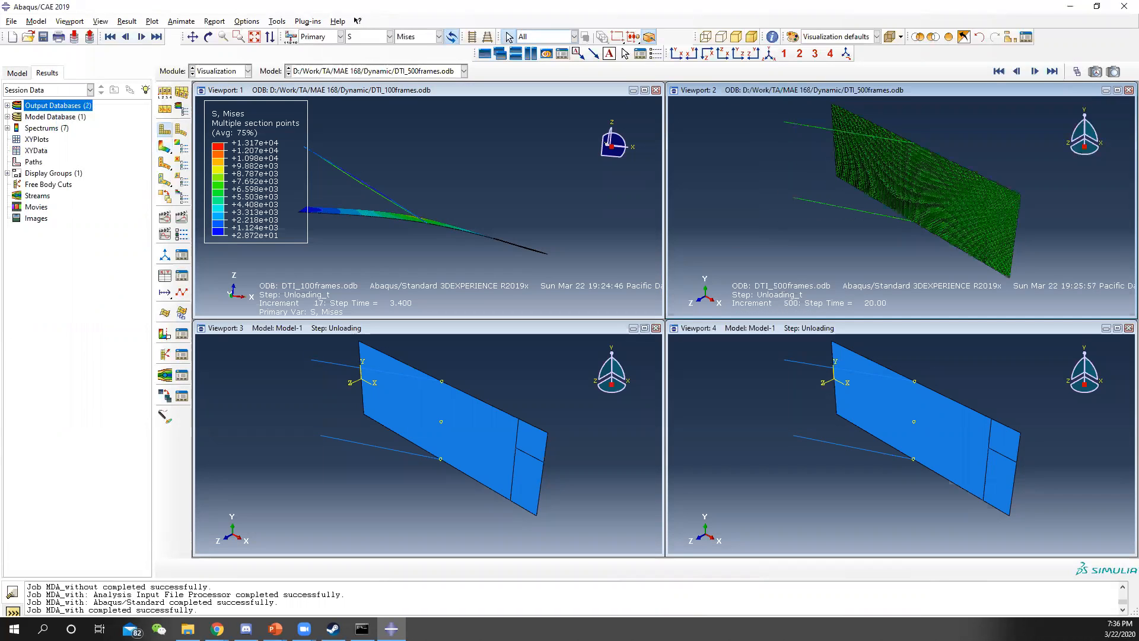
# Step: Display the results of the MDA_without job in Viewport 3
pyautogui.click(384, 333)
pyautogui.click(221, 71)
pyautogui.click(367, 246)
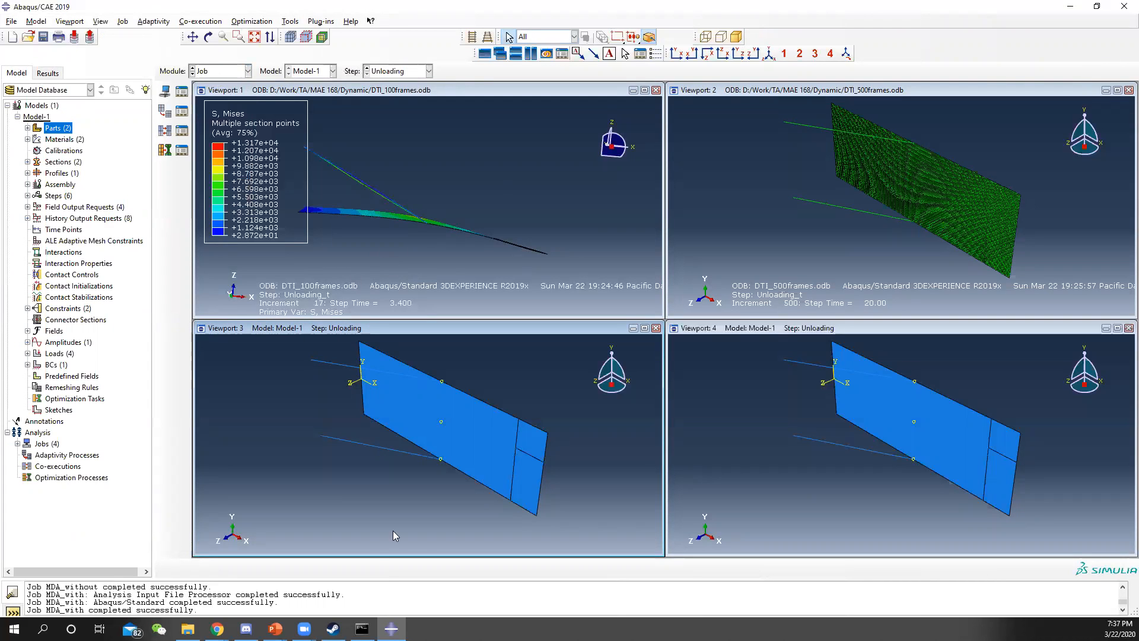
pyautogui.click(182, 92)
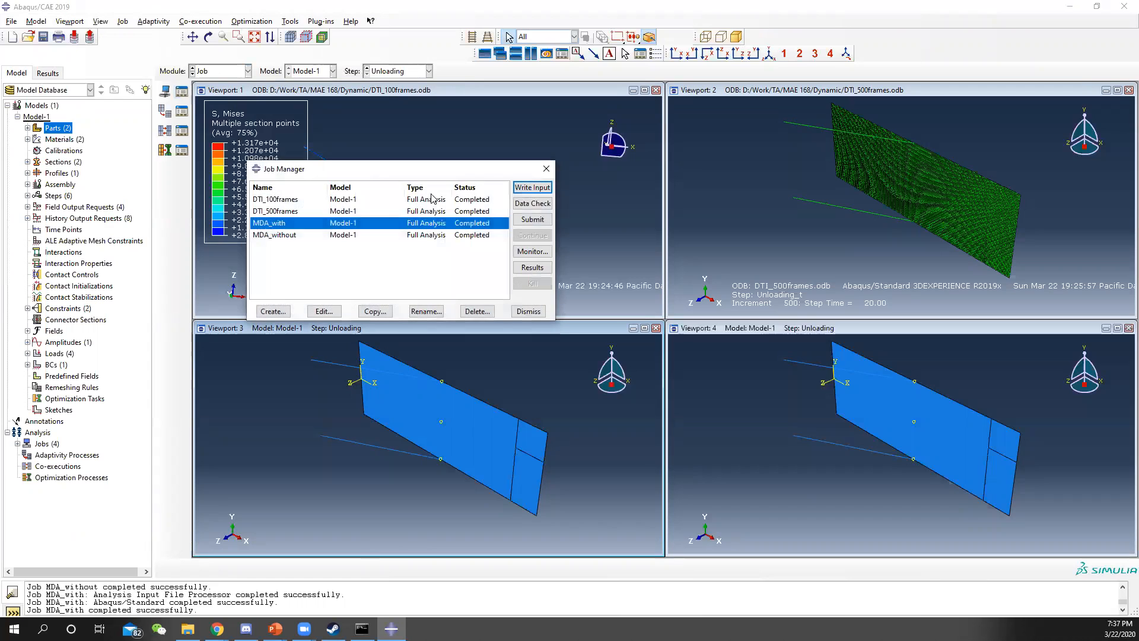
pyautogui.click(286, 236)
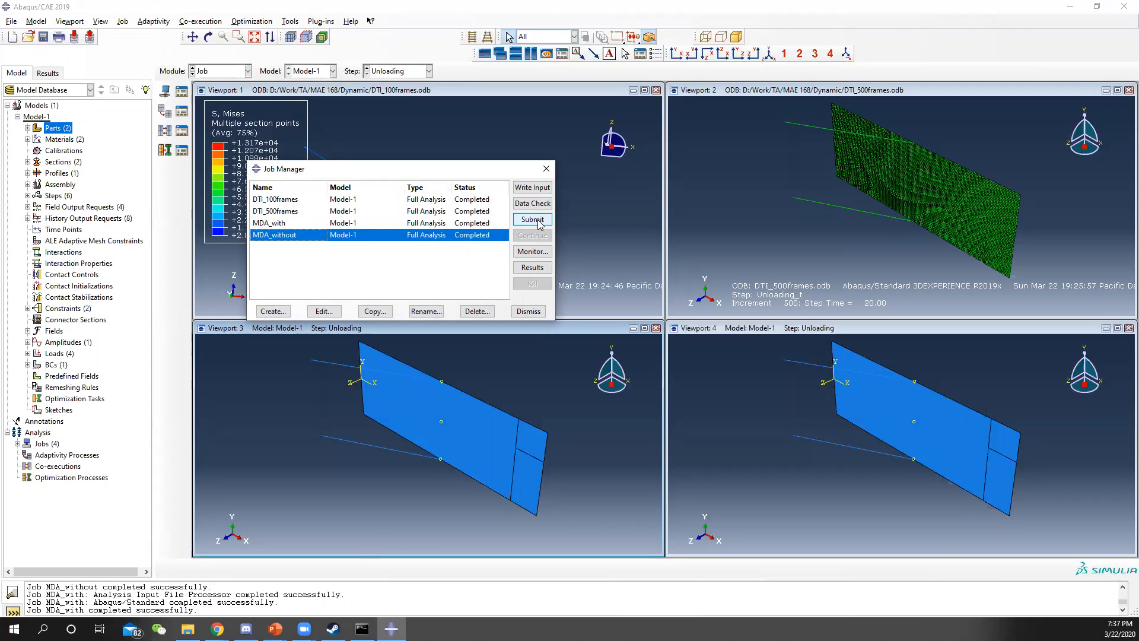
pyautogui.click(532, 267)
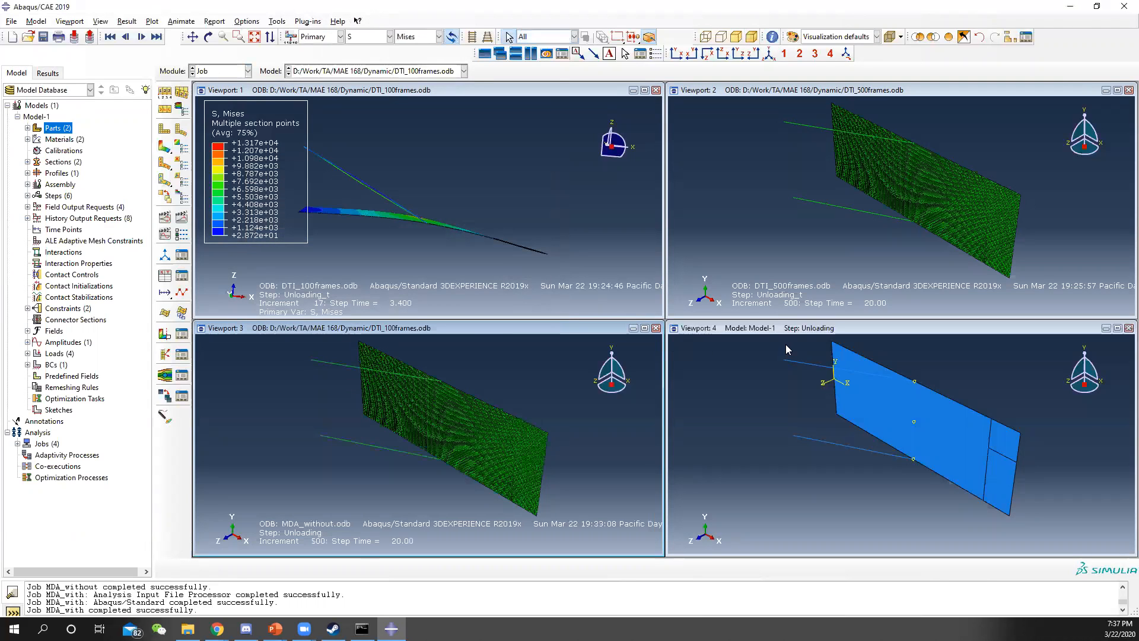
# Step: Display the results of the MDA_with job in Viewport 4
pyautogui.click(771, 331)
pyautogui.click(324, 224)
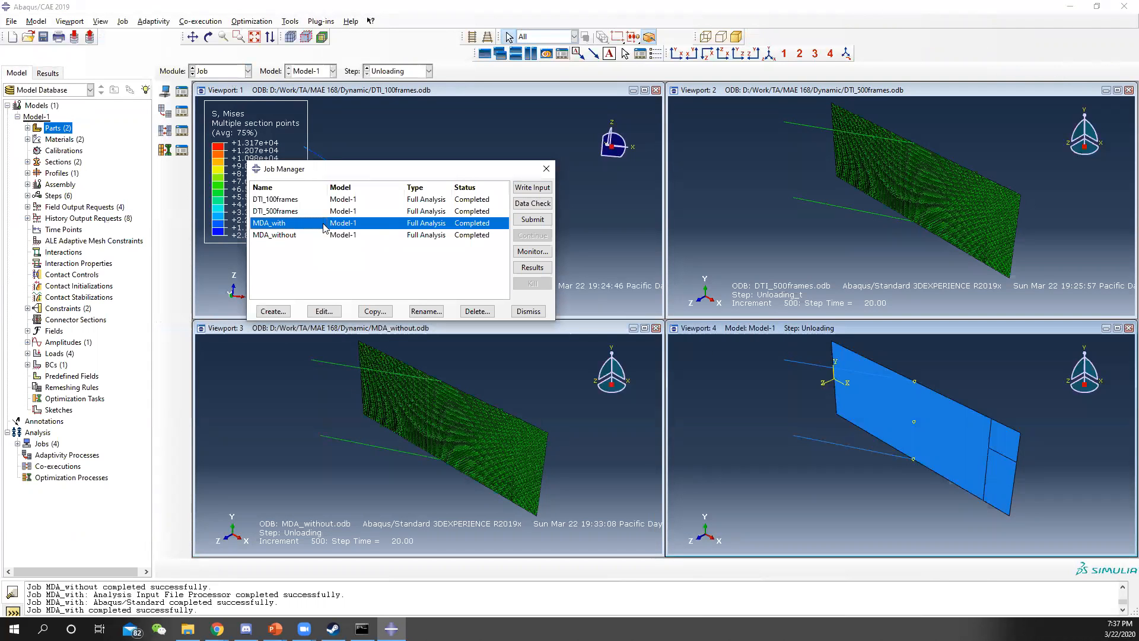
pyautogui.click(532, 268)
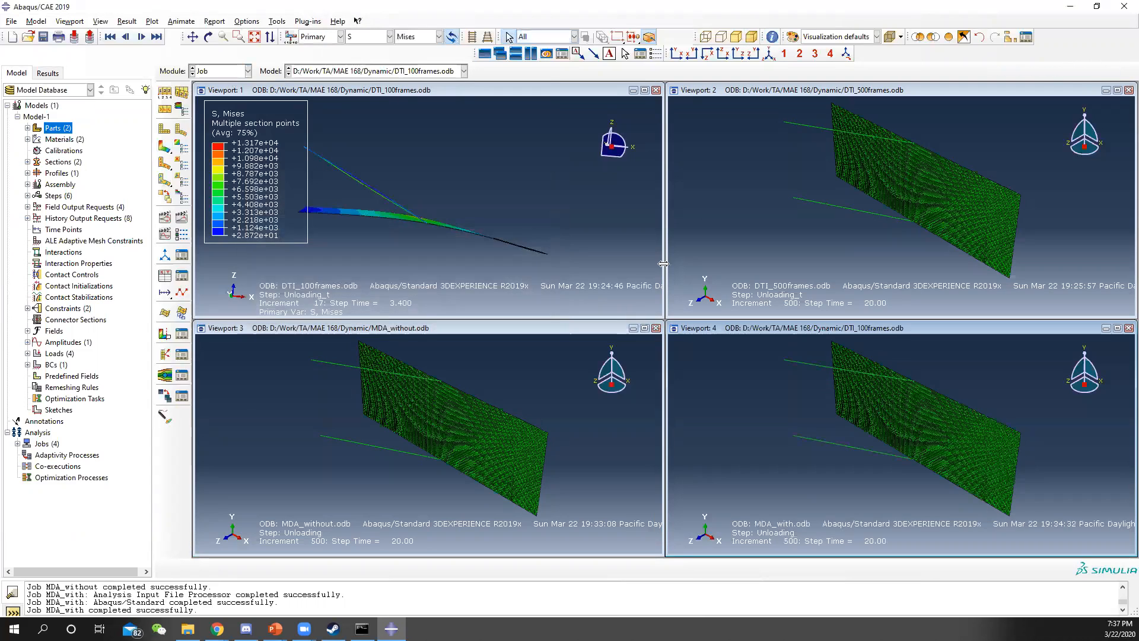
# Step: Link the four viewports from Viewport 1, apply the X-Z view and rotate all models together to an oblique view
pyautogui.click(384, 93)
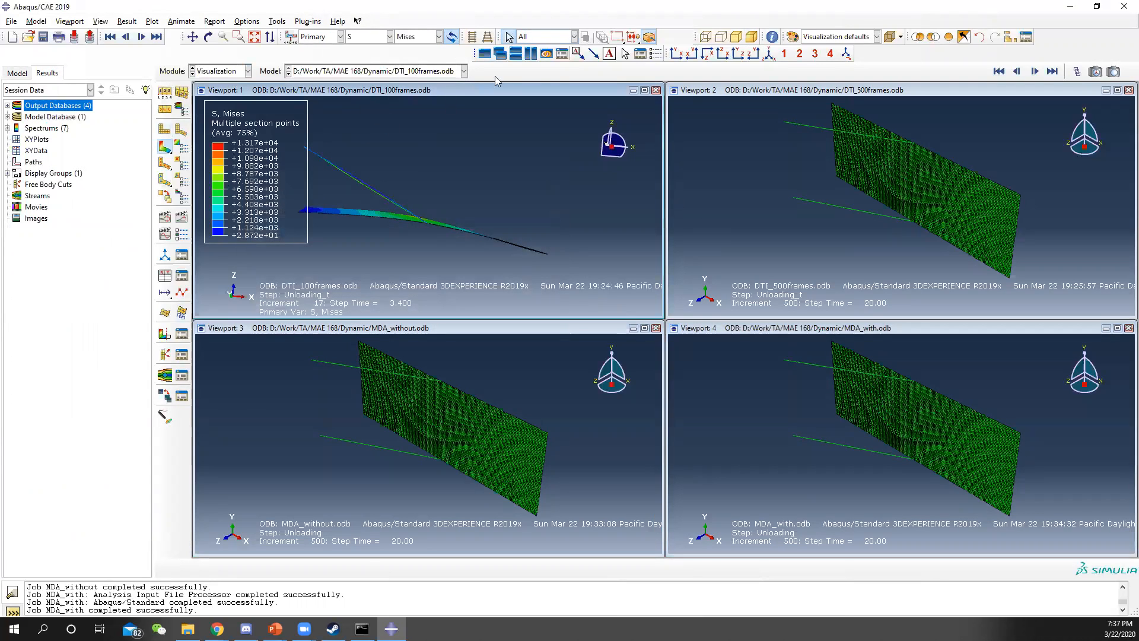
pyautogui.click(546, 54)
pyautogui.click(723, 54)
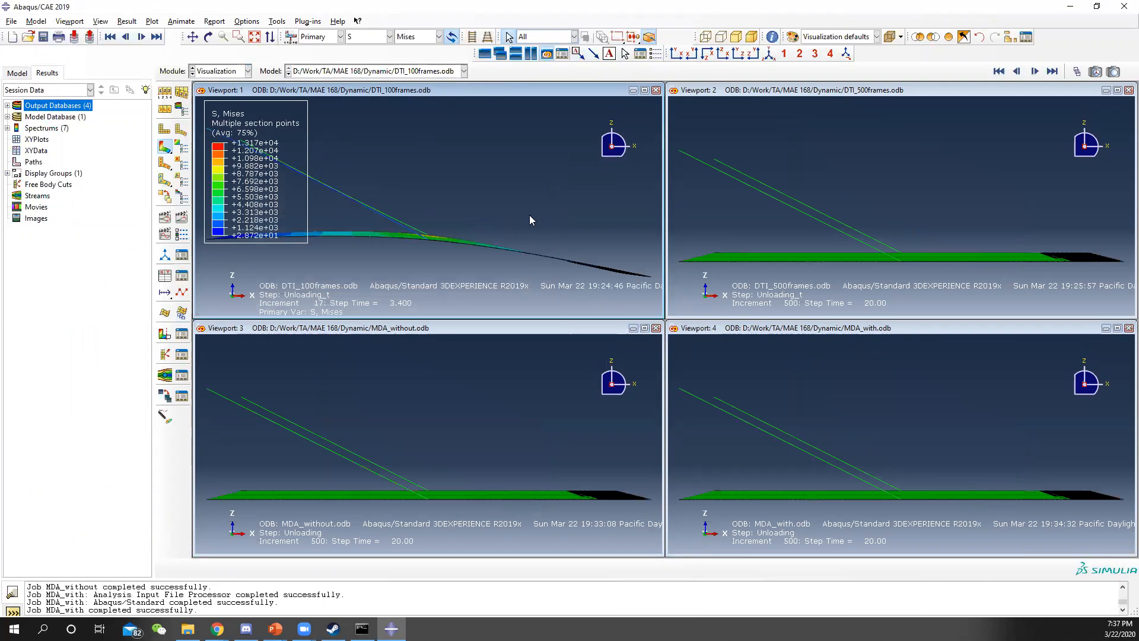
pyautogui.keyDown('ctrl'); pyautogui.keyDown('alt'); pyautogui.moveTo(494, 231); pyautogui.dragTo(468, 218); pyautogui.keyUp('alt'); pyautogui.keyUp('ctrl')
pyautogui.keyDown('ctrl'); pyautogui.keyDown('alt'); pyautogui.moveTo(389, 209); pyautogui.dragTo(437, 249); pyautogui.keyUp('alt'); pyautogui.keyUp('ctrl')
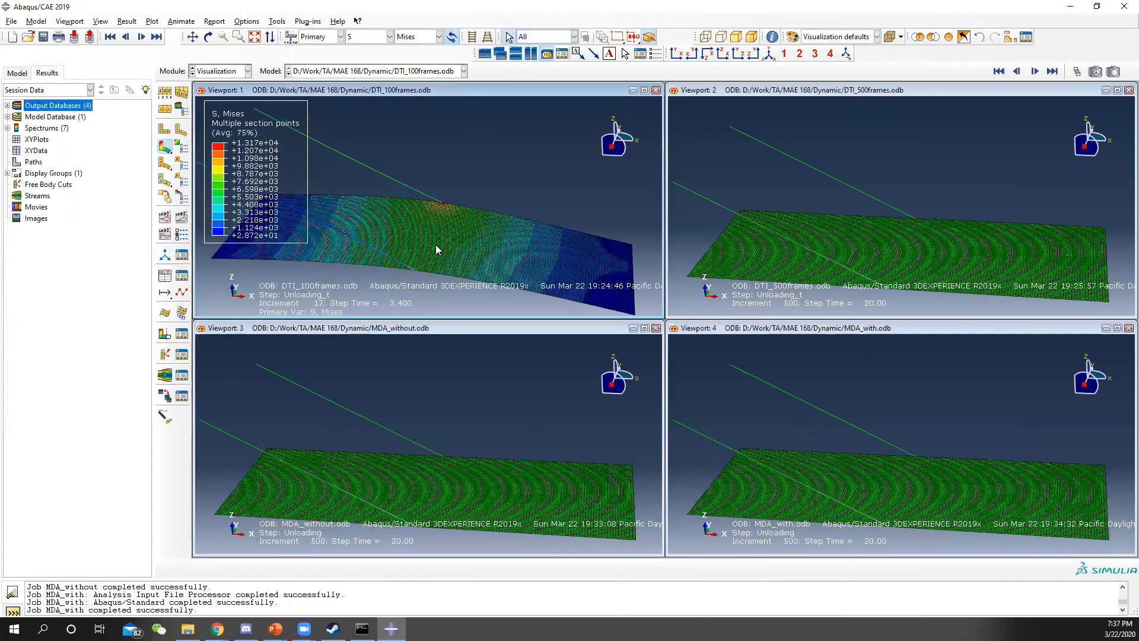
# Step: Plot the Mises stress contours on the deformed shape in all four viewports
pyautogui.click(362, 38)
pyautogui.click(355, 51)
pyautogui.click(164, 145)
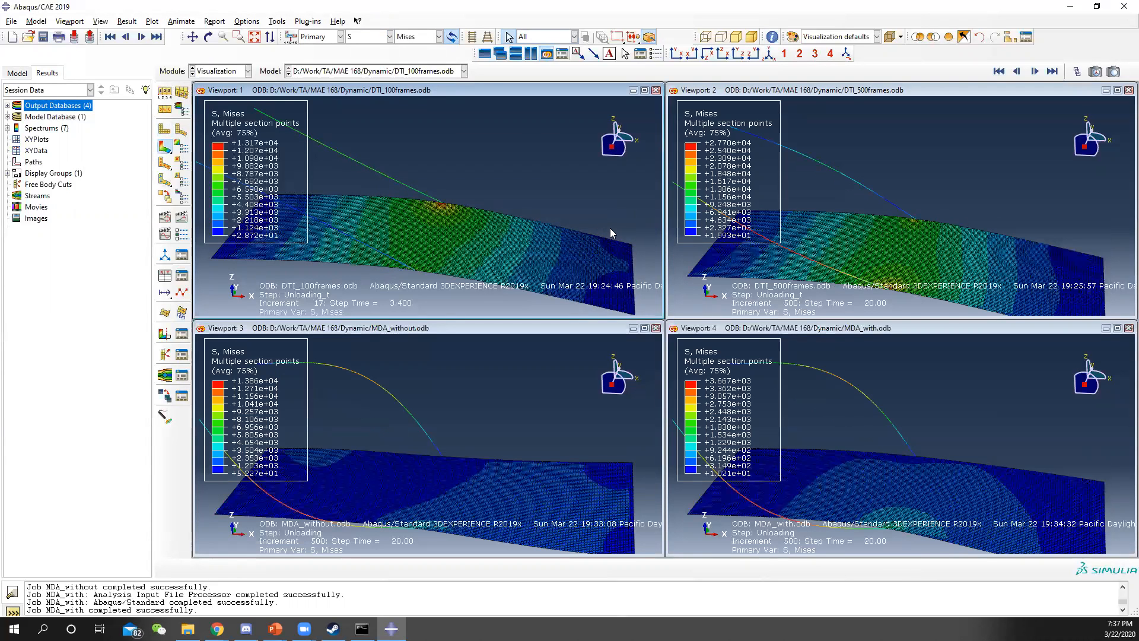
pyautogui.keyDown('ctrl'); pyautogui.keyDown('alt'); pyautogui.moveTo(522, 203); pyautogui.dragTo(451, 234); pyautogui.keyUp('alt'); pyautogui.keyUp('ctrl')
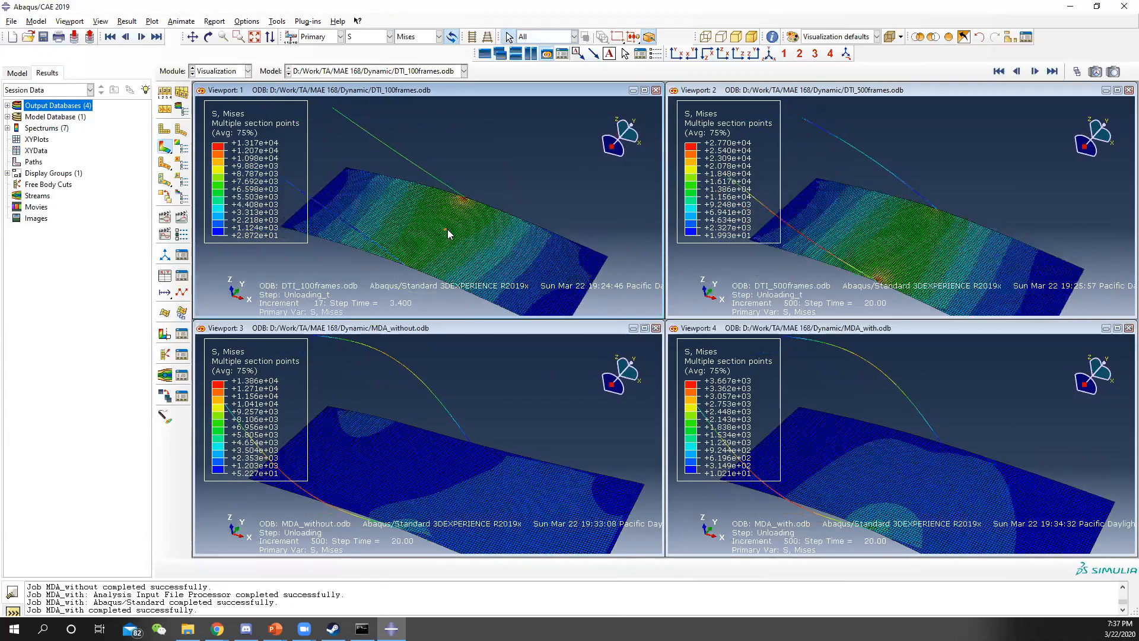
# Step: Change the contour variable in all four viewports to displacement U, component U3
pyautogui.click(383, 37)
pyautogui.click(365, 61)
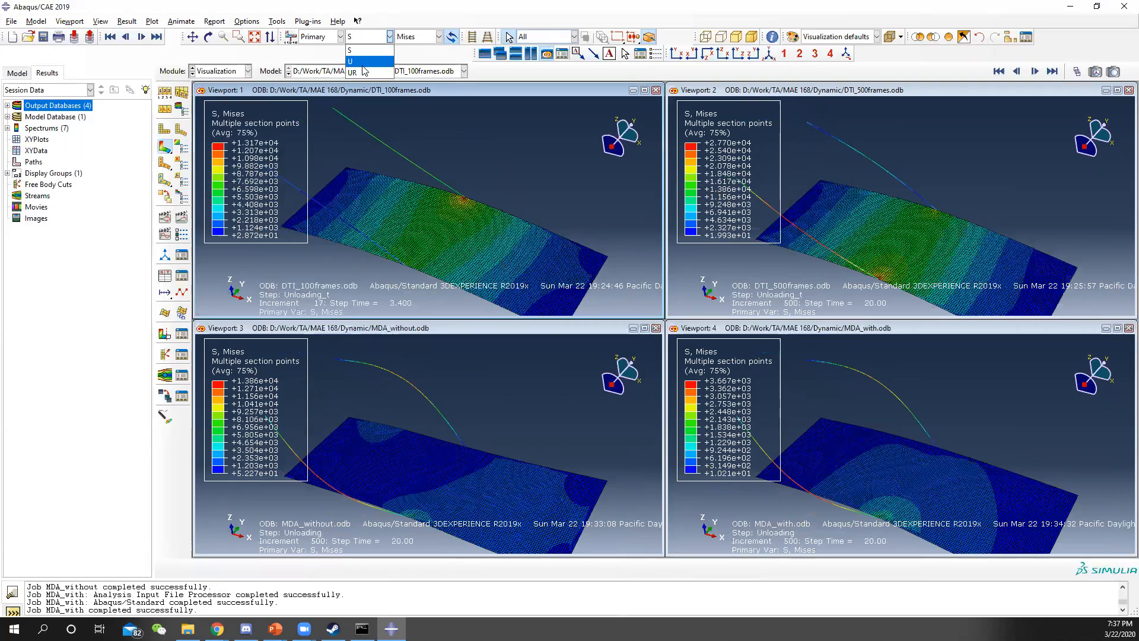
pyautogui.click(433, 38)
pyautogui.click(419, 85)
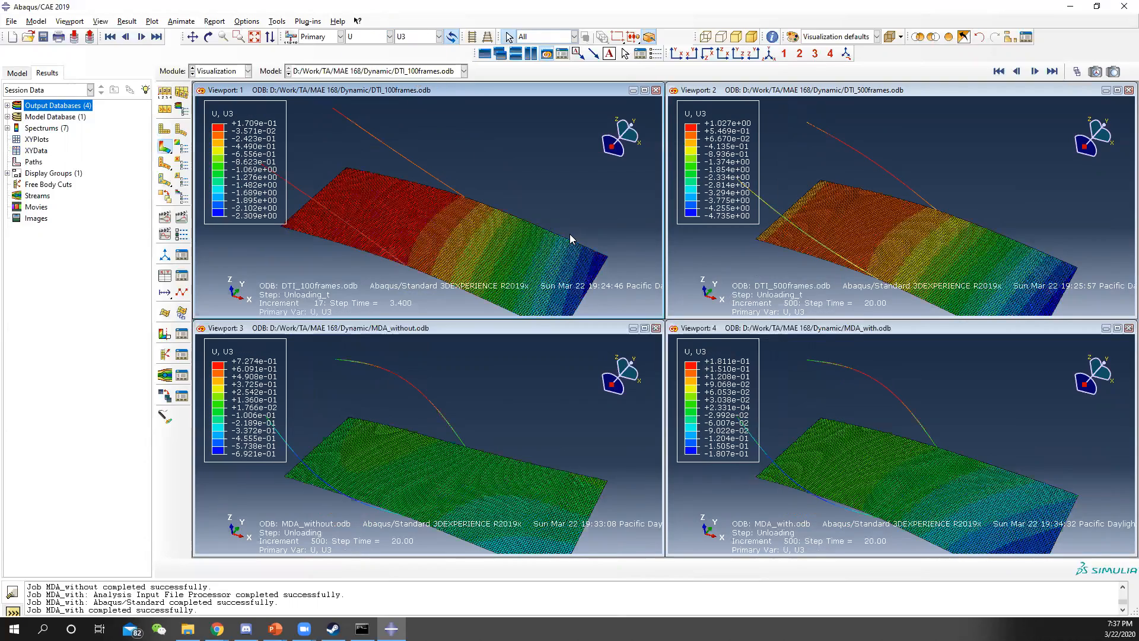
pyautogui.keyDown('ctrl'); pyautogui.keyDown('alt'); pyautogui.moveTo(593, 391); pyautogui.dragTo(570, 425); pyautogui.keyUp('alt'); pyautogui.keyUp('ctrl')
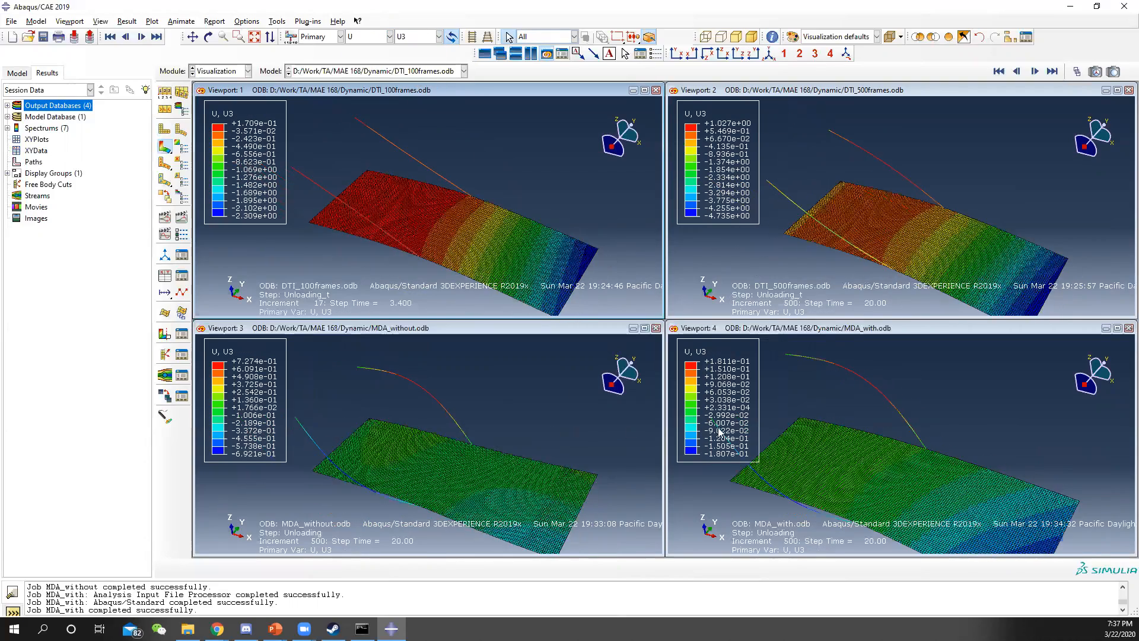
# Step: Step through the Modal_analysis frames of MDA_without in Viewport 3, from the base state up to mode 18
pyautogui.click(448, 328)
pyautogui.click(1076, 72)
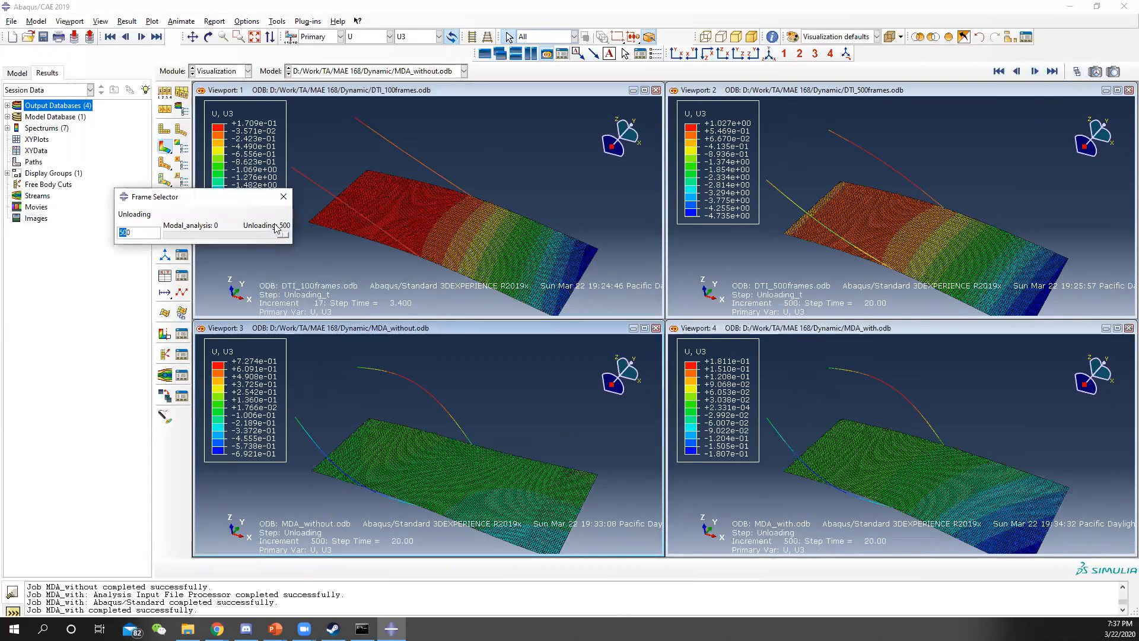
pyautogui.moveTo(283, 234); pyautogui.dragTo(172, 235)
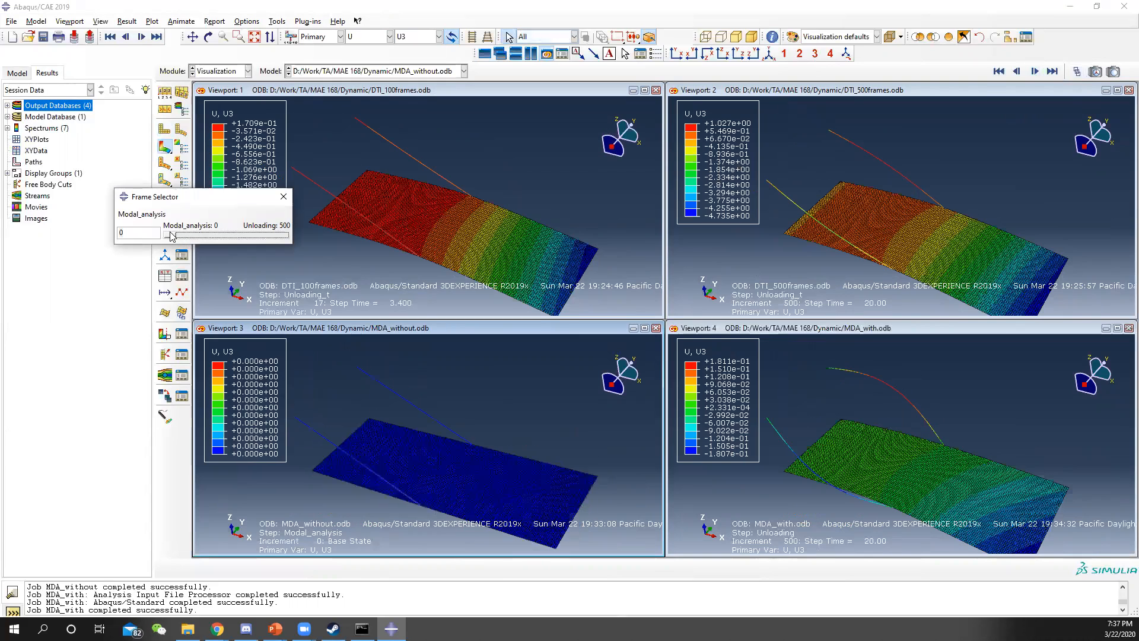
pyautogui.click(171, 235)
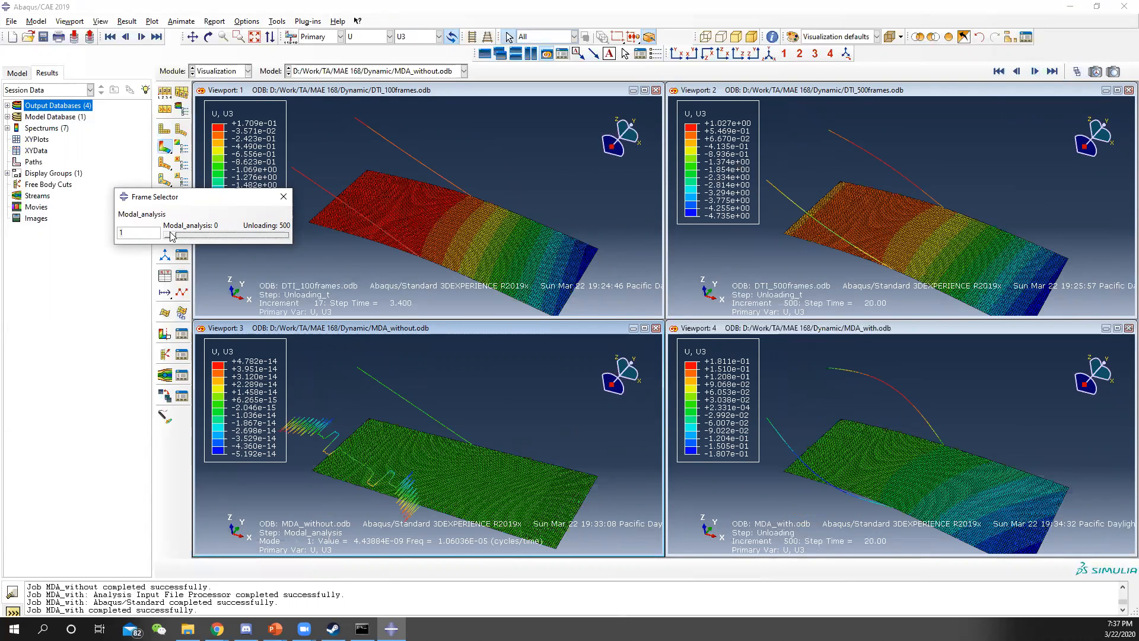
pyautogui.click(171, 235)
pyautogui.click(171, 236)
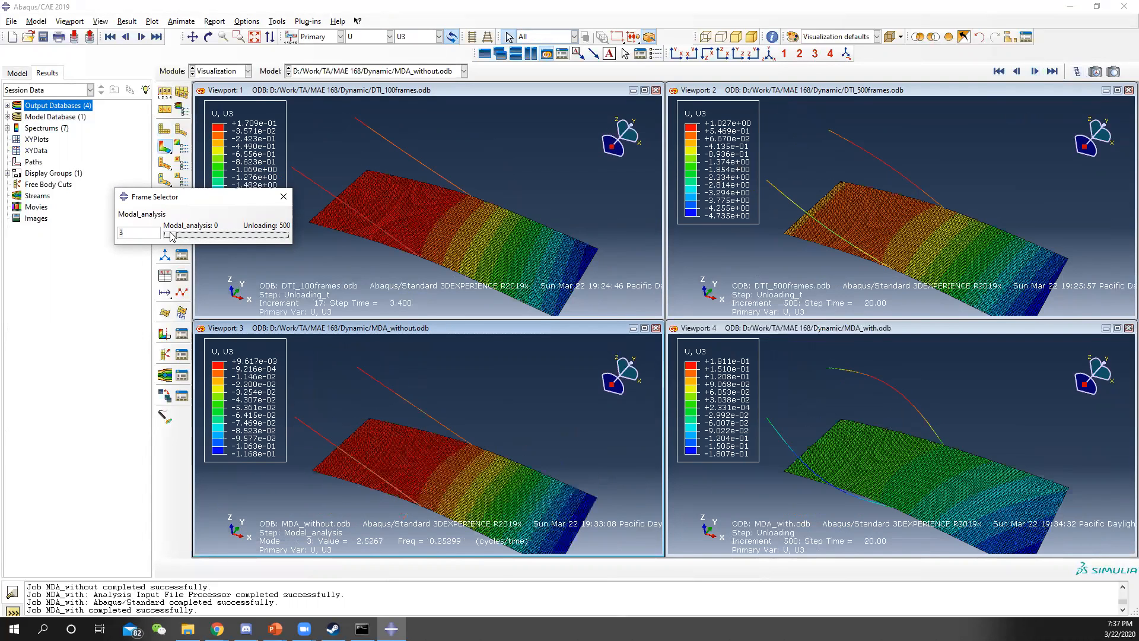
pyautogui.click(171, 236)
pyautogui.click(171, 235)
pyautogui.click(171, 236)
pyautogui.click(172, 235)
pyautogui.click(171, 235)
pyautogui.click(171, 235)
pyautogui.click(171, 235)
pyautogui.click(171, 235)
pyautogui.click(171, 236)
pyautogui.click(171, 236)
pyautogui.click(172, 235)
pyautogui.click(172, 236)
pyautogui.click(171, 235)
pyautogui.click(172, 236)
pyautogui.click(172, 235)
pyautogui.moveTo(136, 235); pyautogui.dragTo(117, 236)
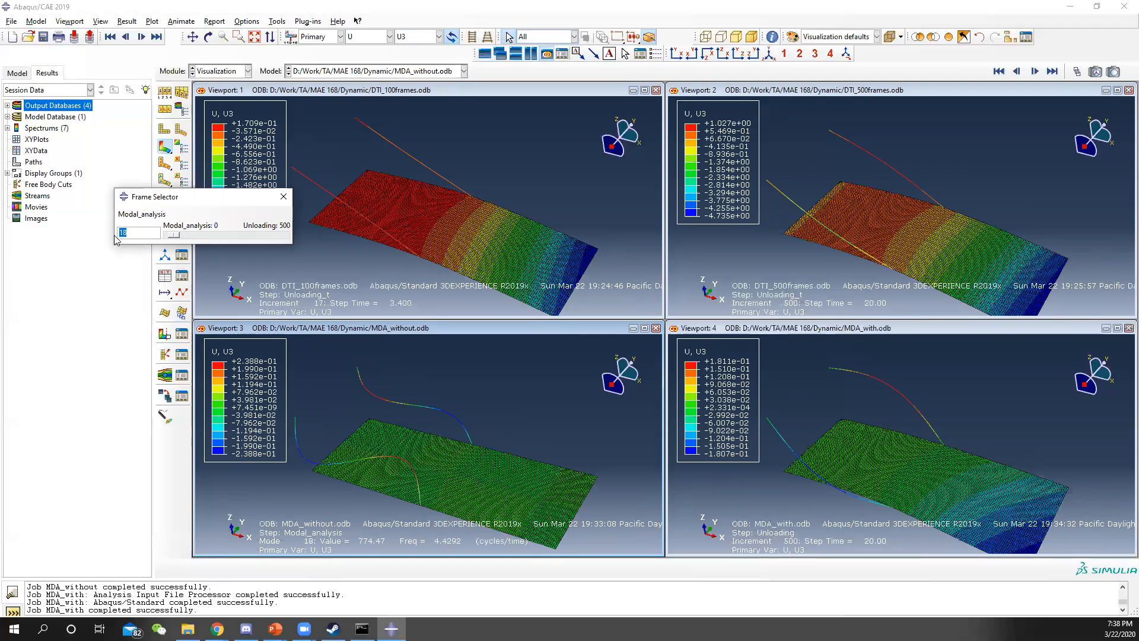
# Step: Examine the start of the Loading_f and Unloading steps of MDA_without, ending on Unloading frame 0
pyautogui.click(174, 234)
pyautogui.click(176, 236)
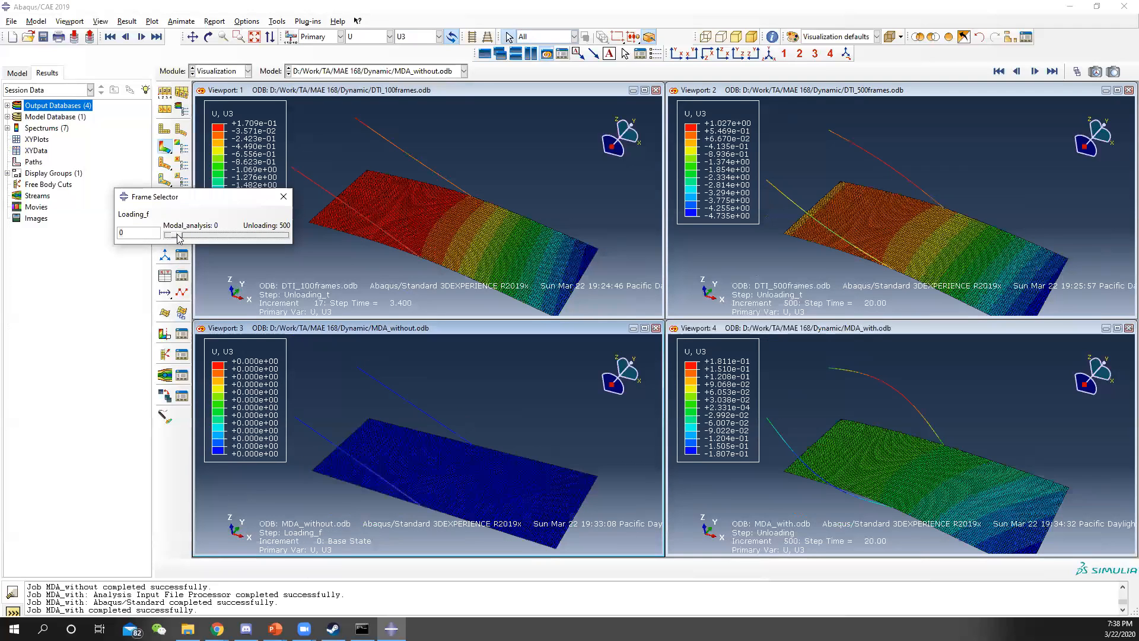
pyautogui.click(138, 234)
pyautogui.click(179, 237)
pyautogui.click(180, 237)
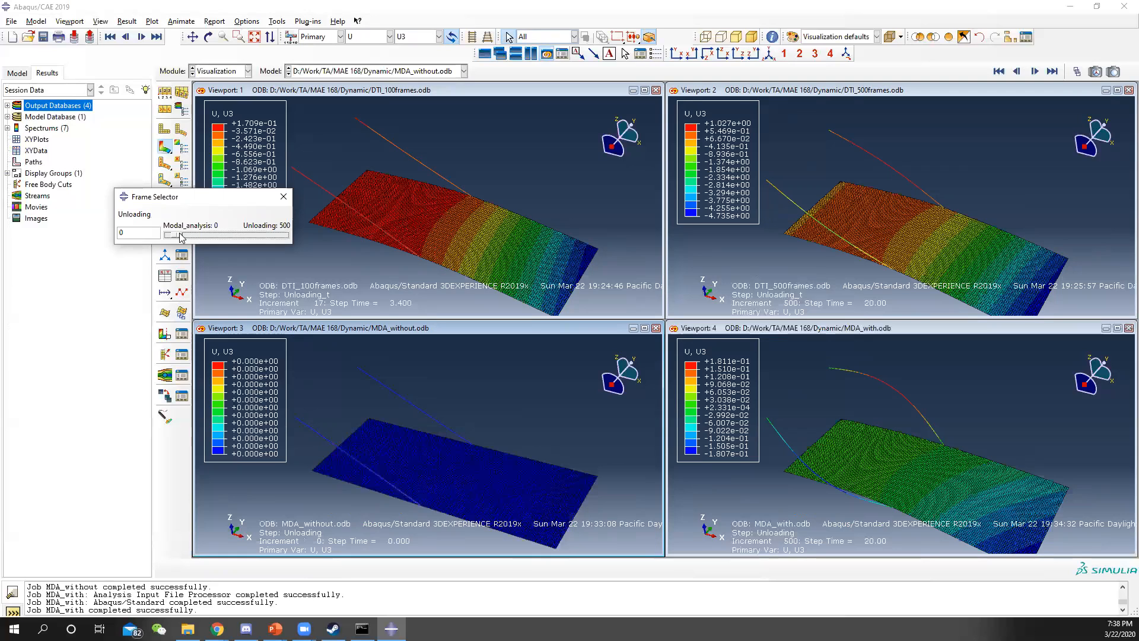
pyautogui.click(181, 237)
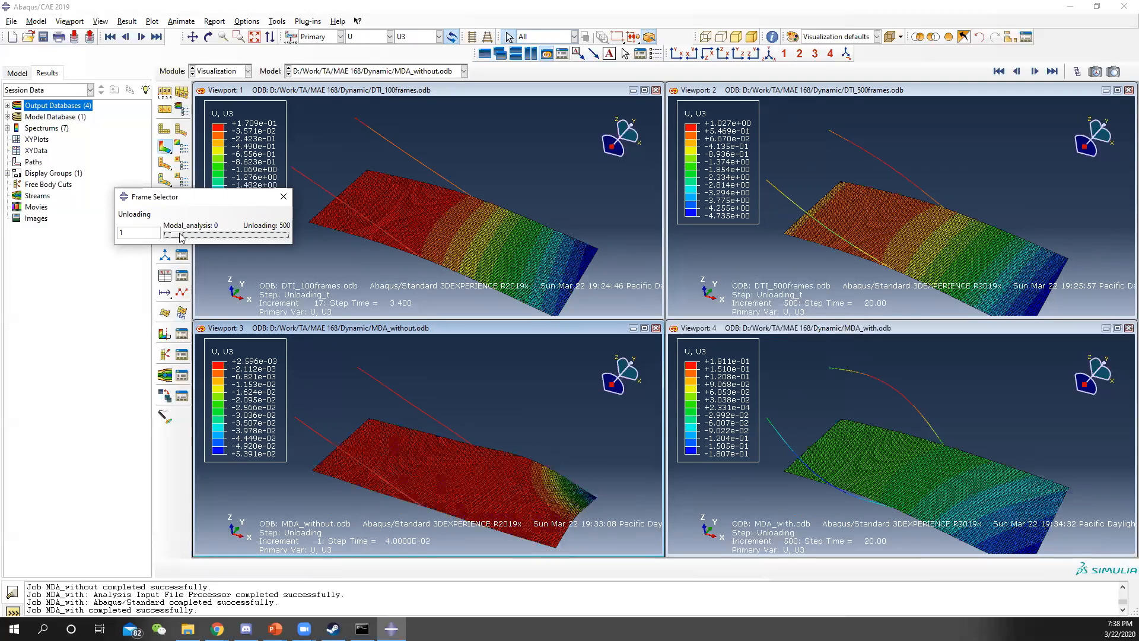
pyautogui.press('Left')
# Step: Activate Viewport 4 and edit the Unloading modal dynamics step to use initial conditions when applicable
pyautogui.click(860, 332)
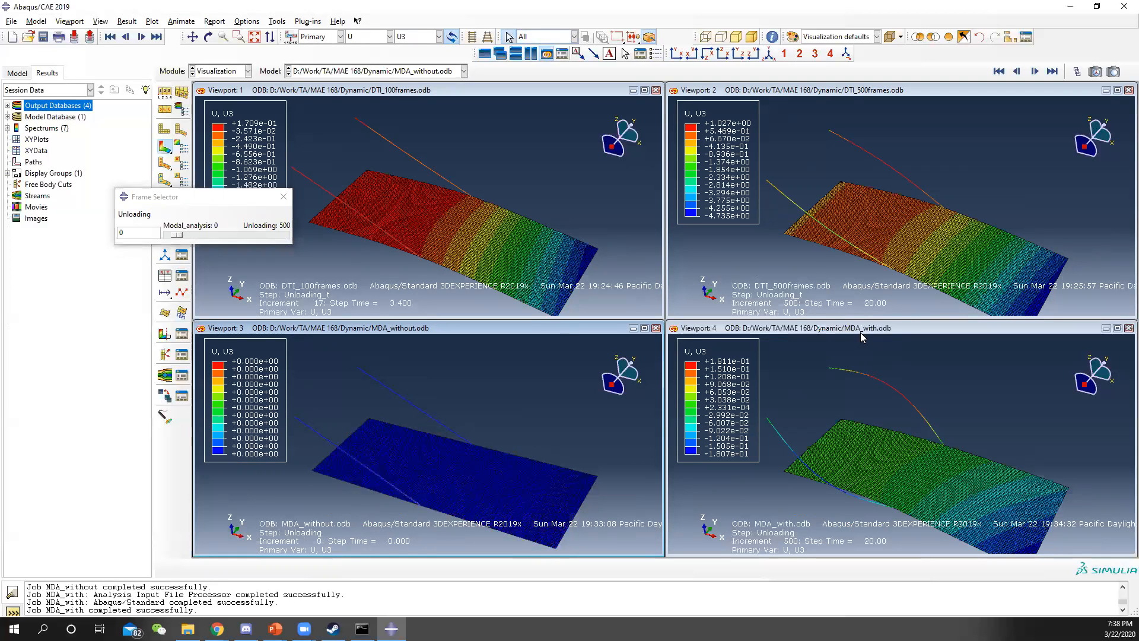
pyautogui.click(284, 196)
pyautogui.click(220, 71)
pyautogui.click(220, 140)
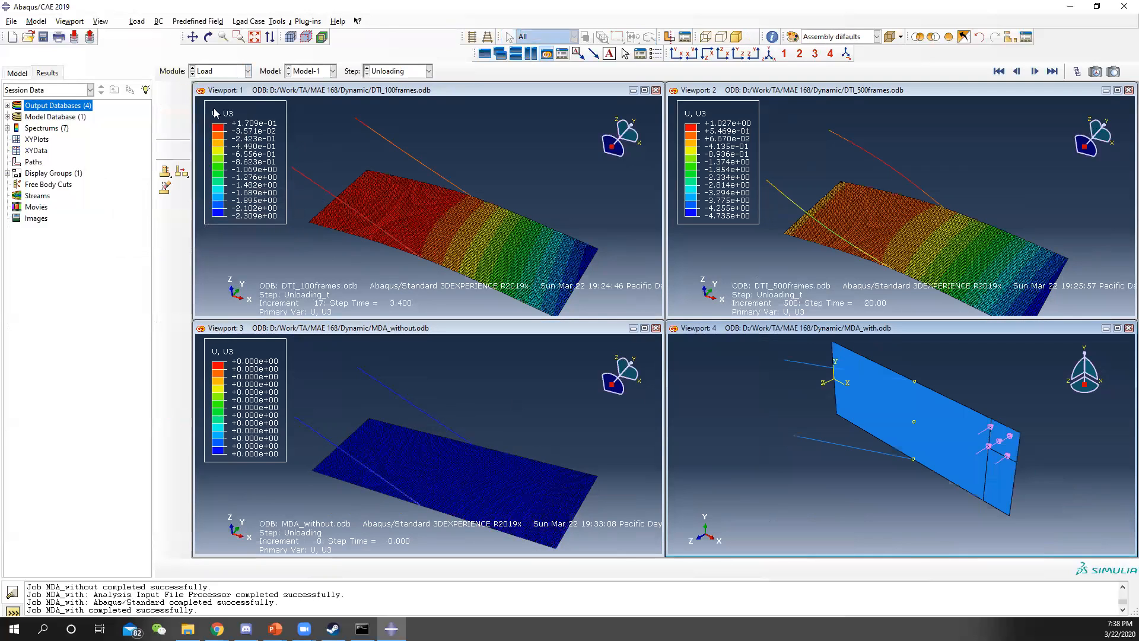
pyautogui.click(220, 71)
pyautogui.click(220, 117)
pyautogui.click(182, 93)
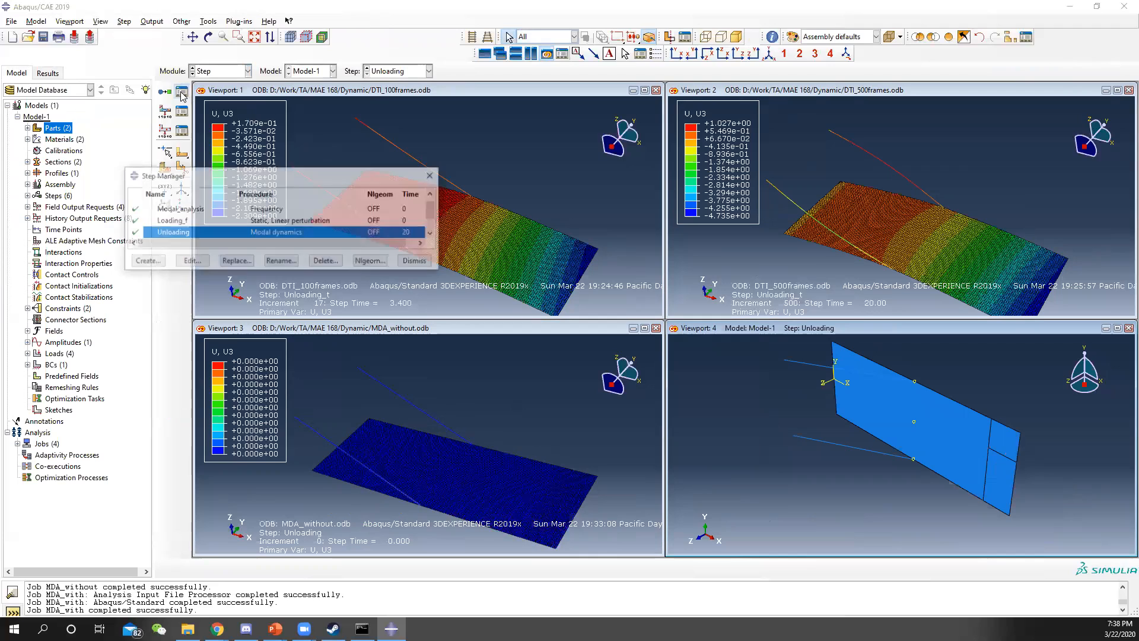
pyautogui.scroll(-2, 178, 214)
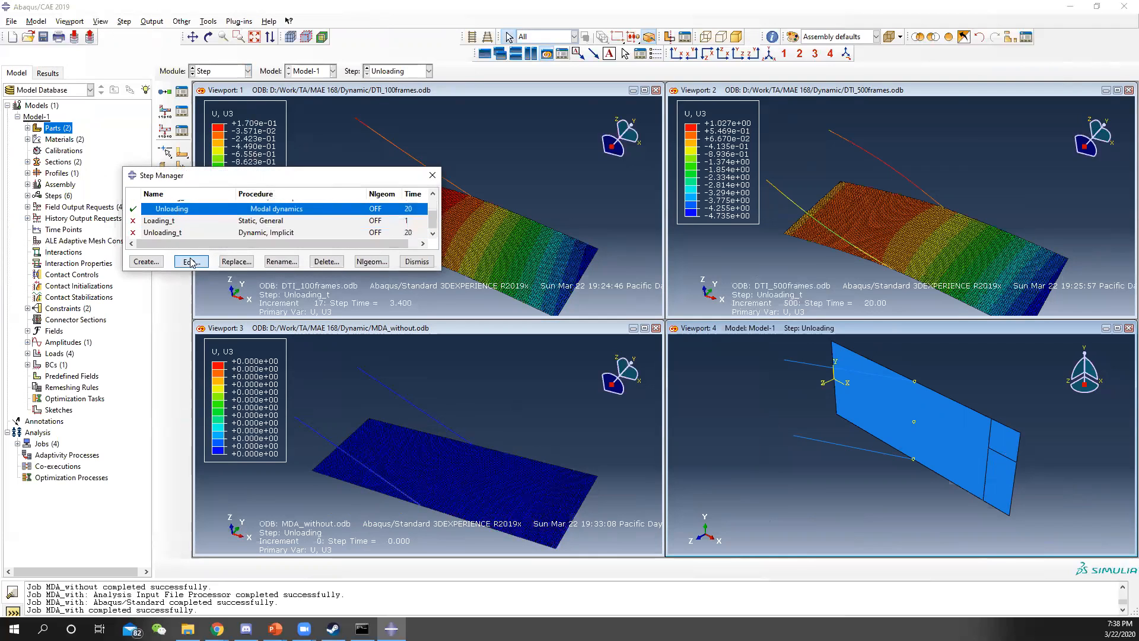
pyautogui.click(191, 261)
pyautogui.click(635, 194)
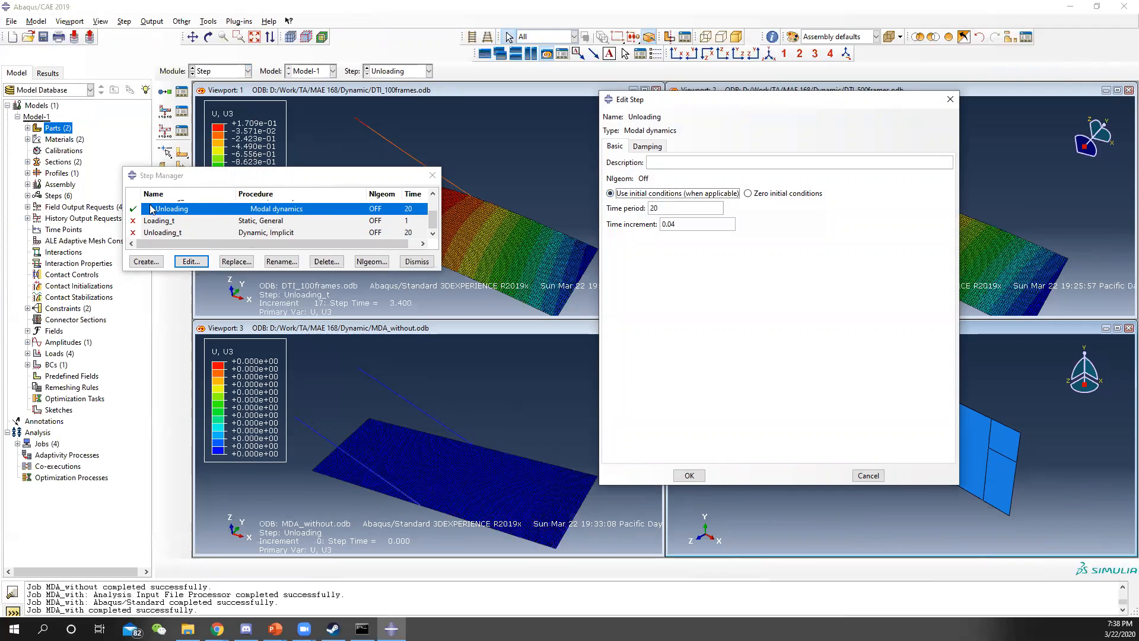
pyautogui.scroll(2, 160, 220)
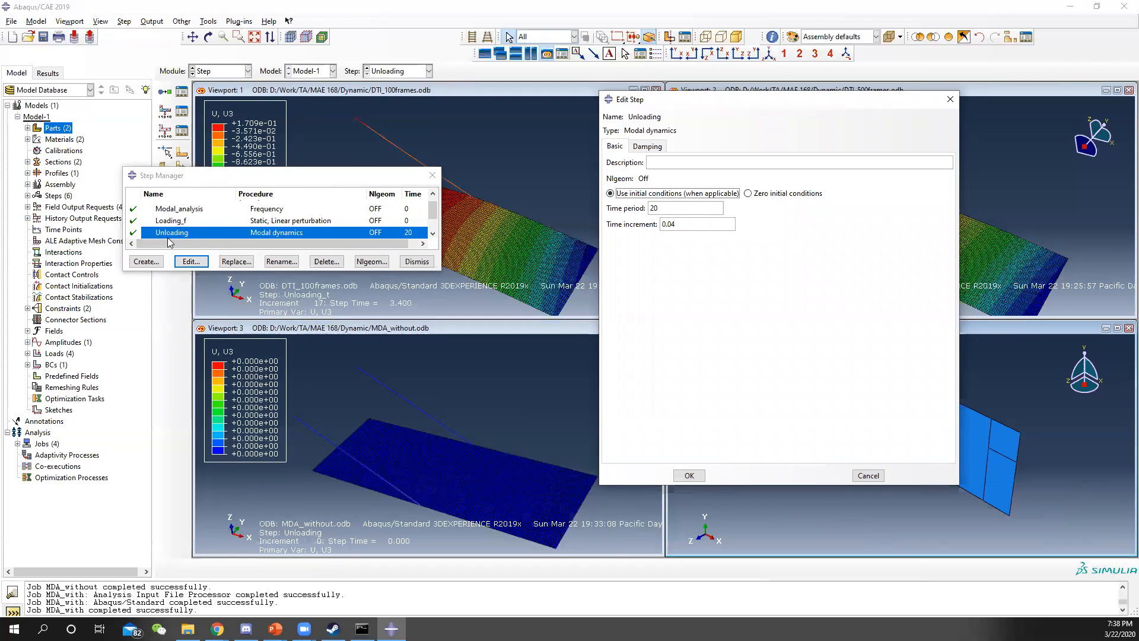
pyautogui.click(689, 477)
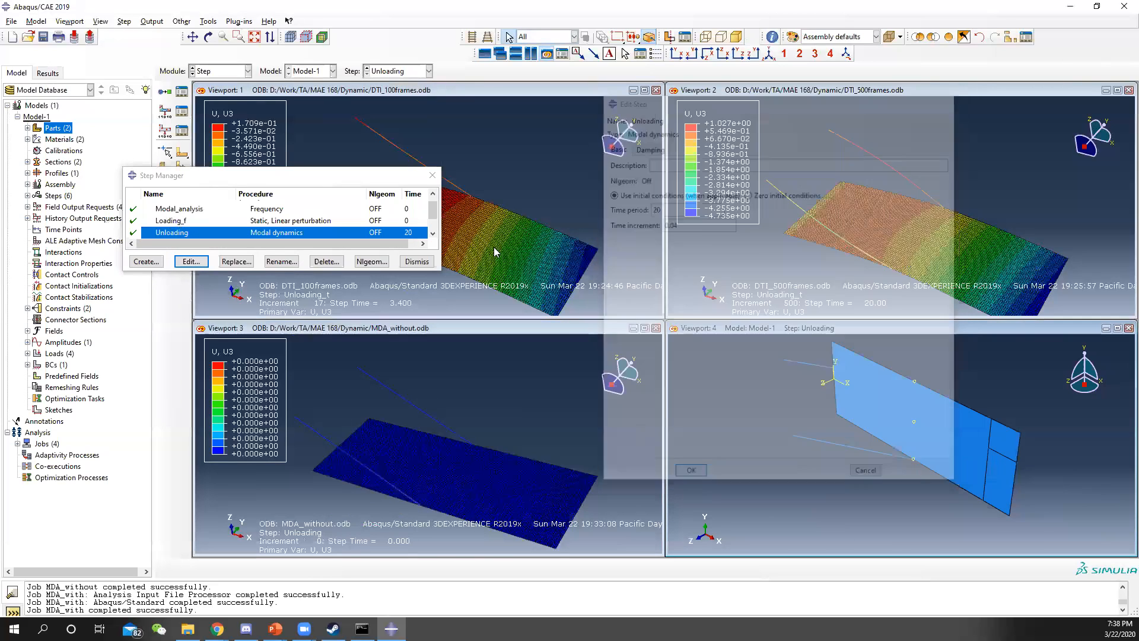
pyautogui.click(432, 175)
# Step: Resubmit the MDA_with job, overwriting its existing job files
pyautogui.click(215, 71)
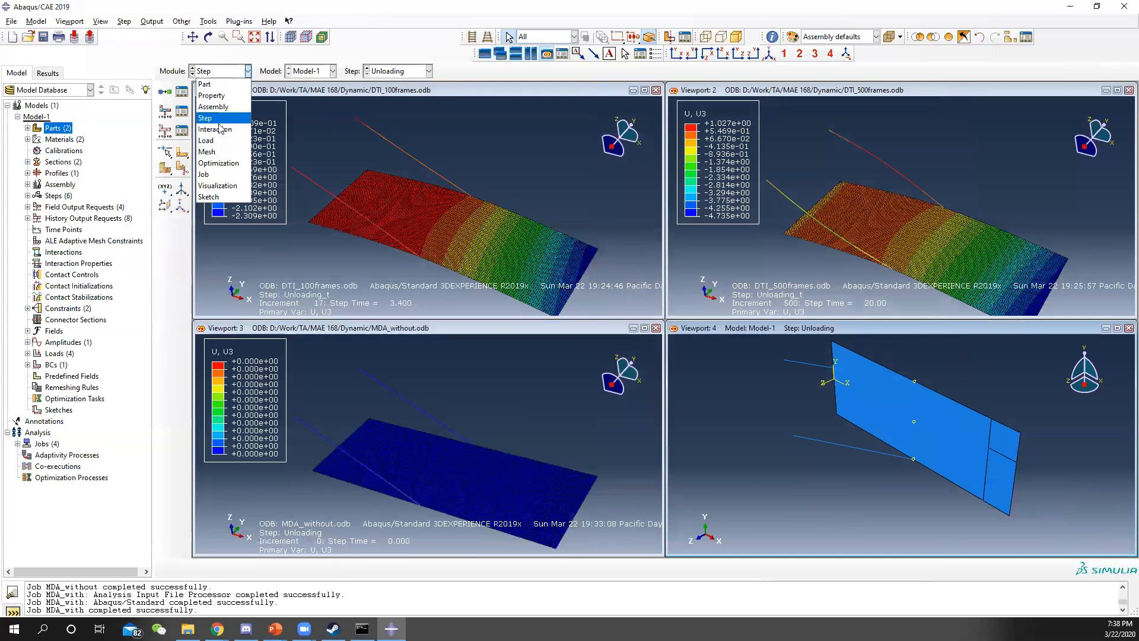
pyautogui.click(207, 174)
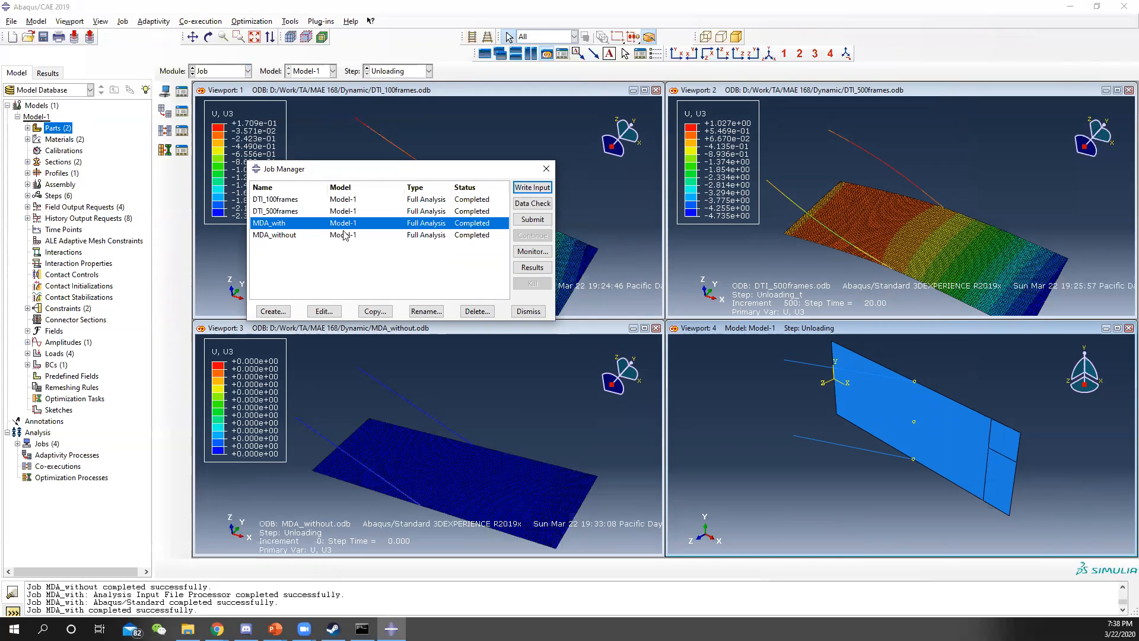
pyautogui.click(215, 72)
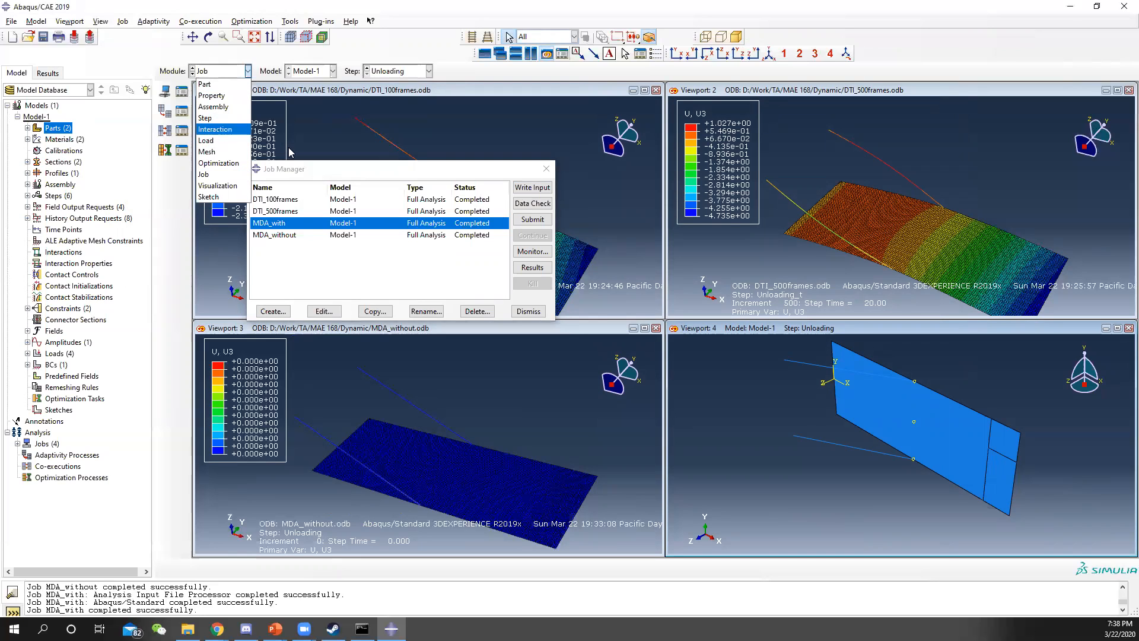
pyautogui.click(328, 256)
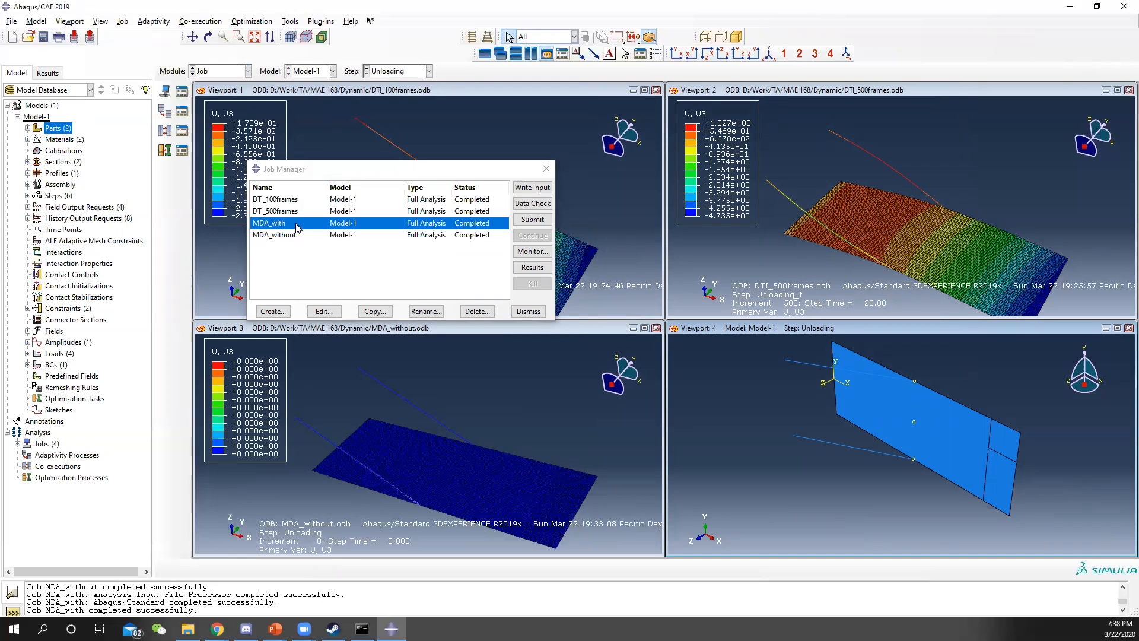
pyautogui.click(541, 221)
pyautogui.click(262, 336)
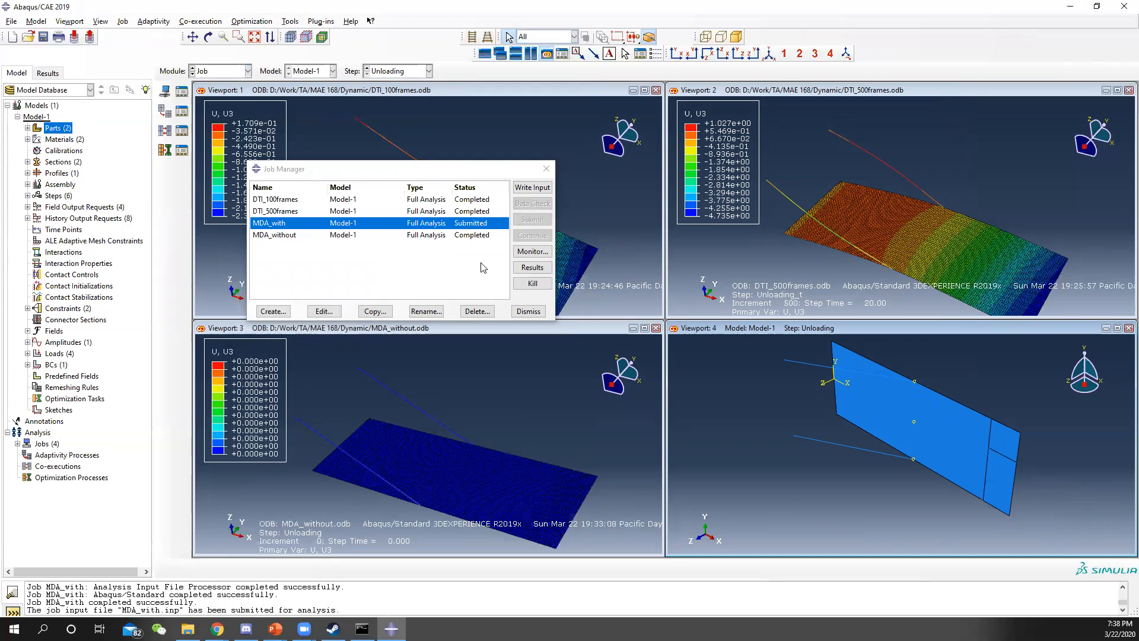
# Step: Set the critical damping fraction for modes 1 to 30 of the Unloading step to 0
pyautogui.click(217, 70)
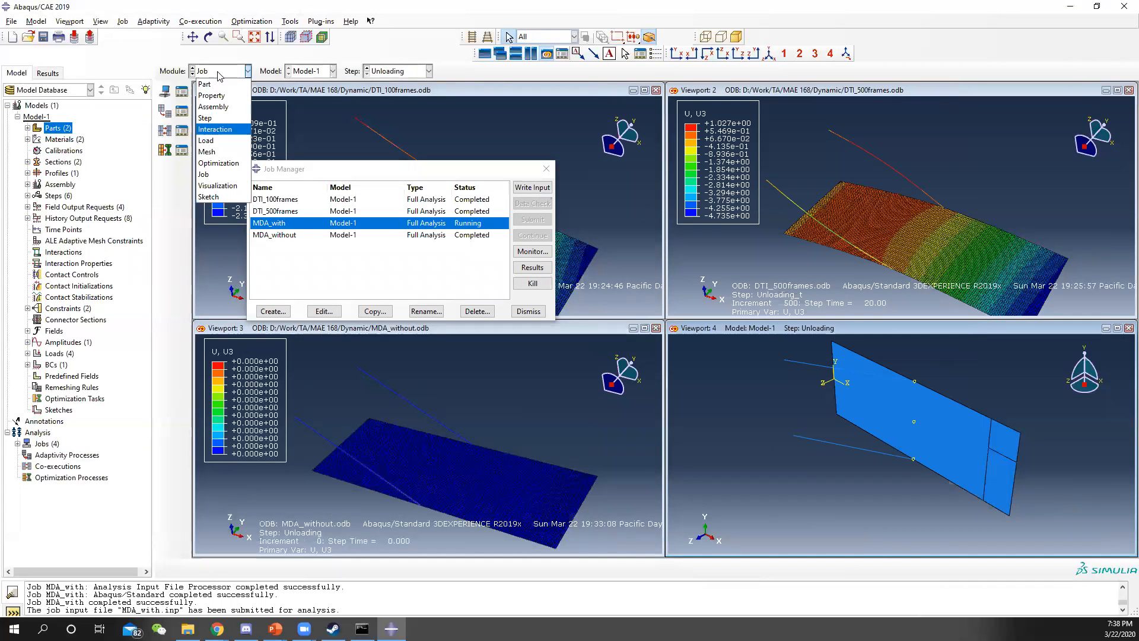
pyautogui.click(218, 123)
pyautogui.click(182, 91)
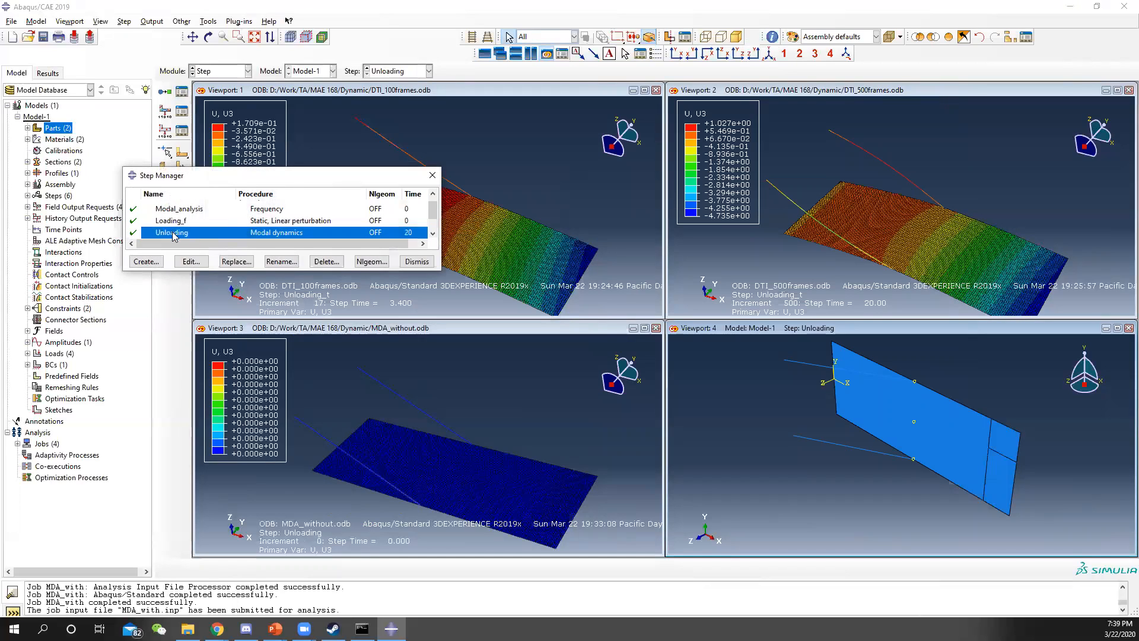
pyautogui.scroll(1, 196, 230)
pyautogui.scroll(-3, 195, 230)
pyautogui.scroll(3, 195, 229)
pyautogui.scroll(-3, 196, 230)
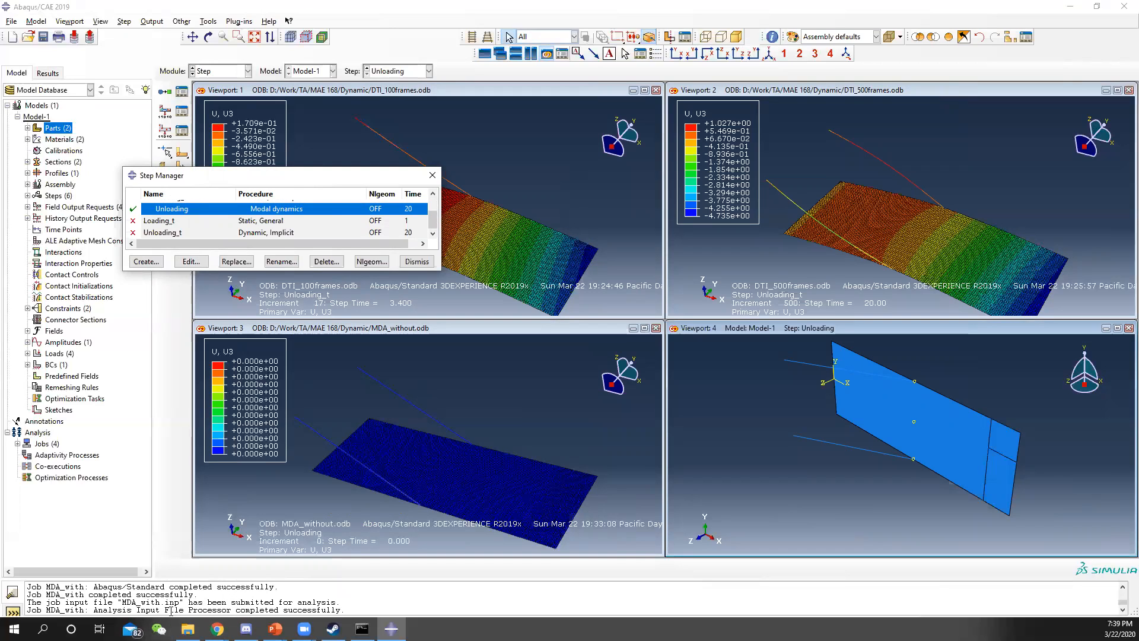
pyautogui.click(190, 261)
pyautogui.click(652, 147)
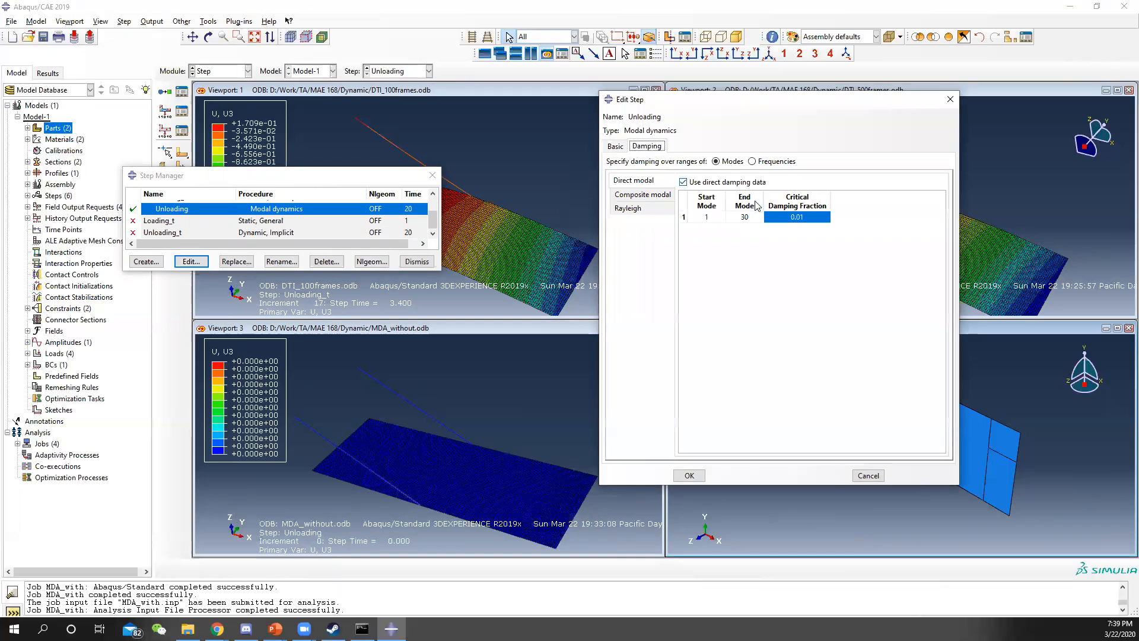
pyautogui.doubleClick(810, 218)
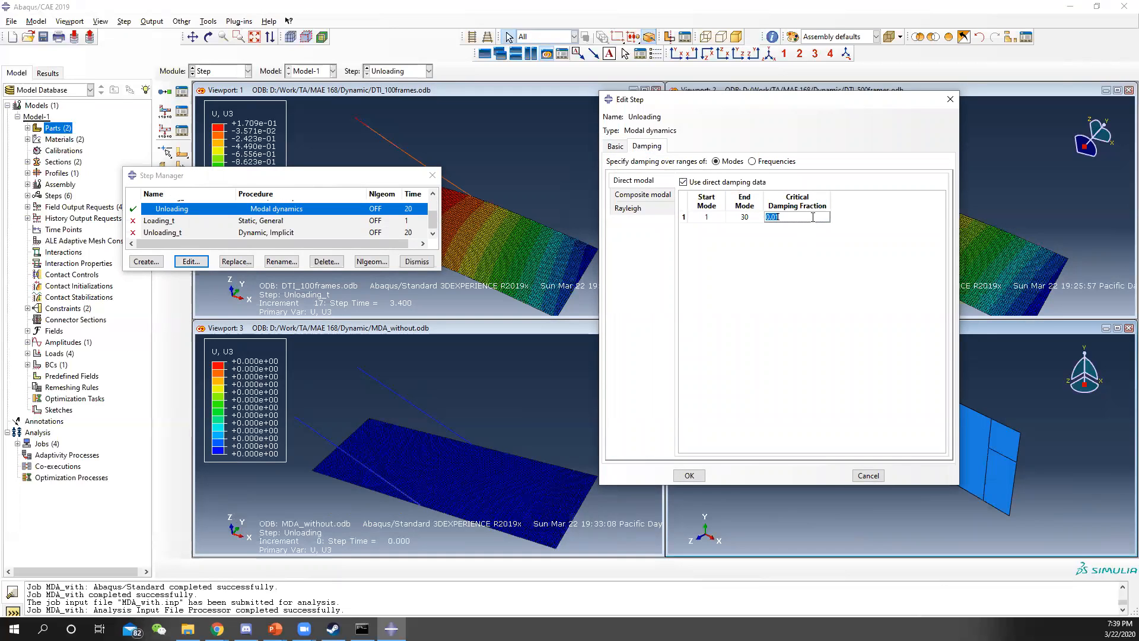
pyautogui.write('0')
pyautogui.press('Return')
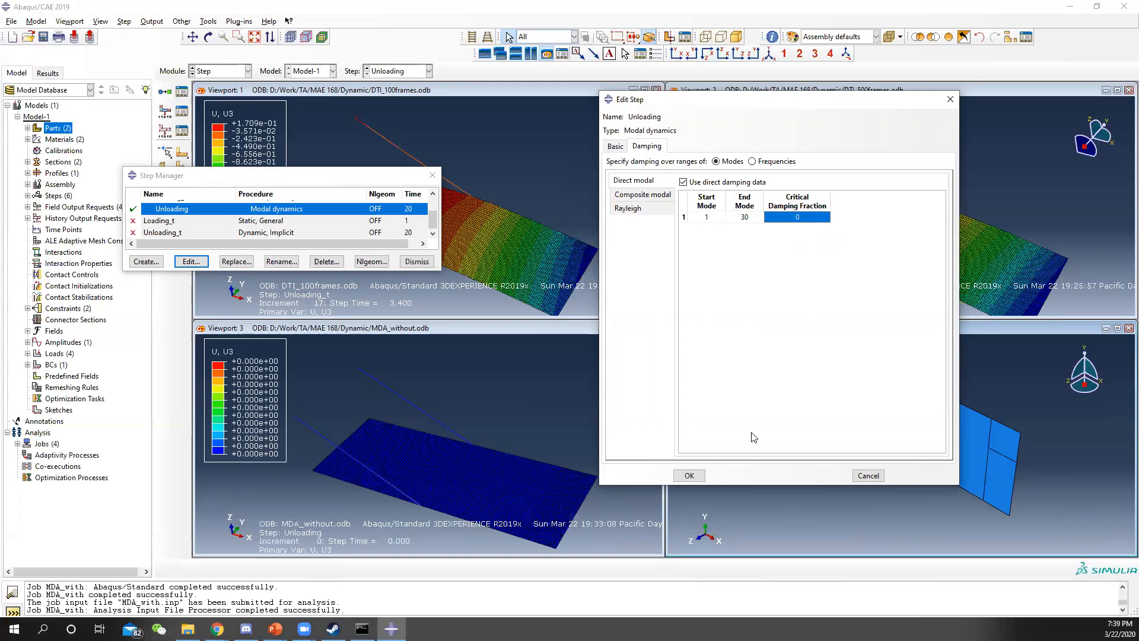
pyautogui.click(689, 475)
pyautogui.click(432, 175)
# Step: Resubmit the MDA_without job, overwriting its existing job files
pyautogui.click(224, 71)
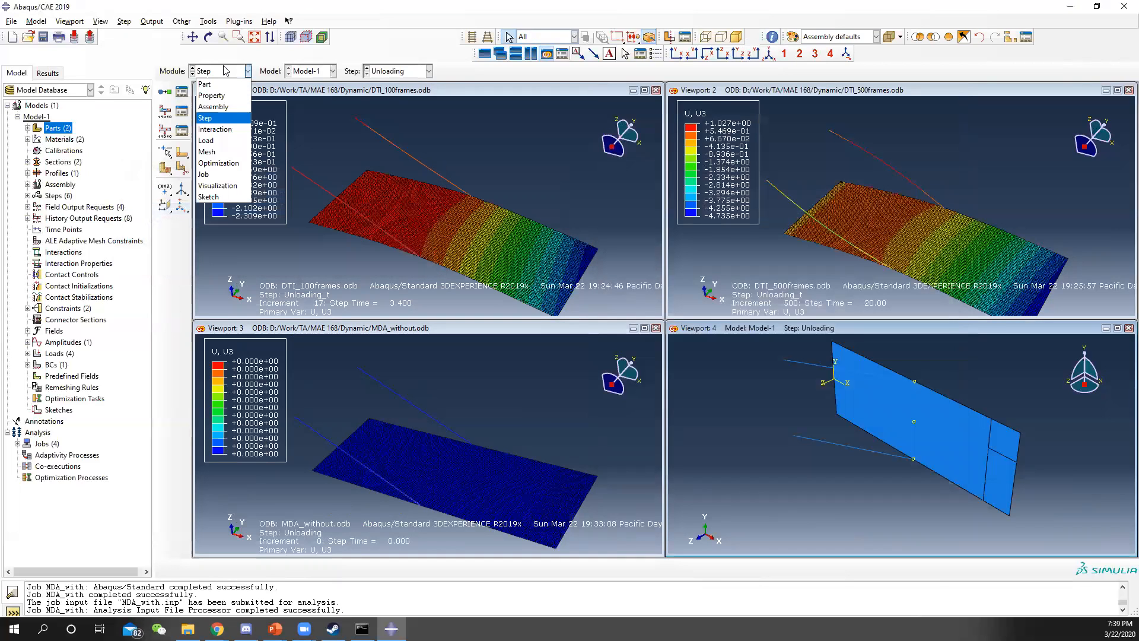
pyautogui.click(224, 173)
pyautogui.click(182, 94)
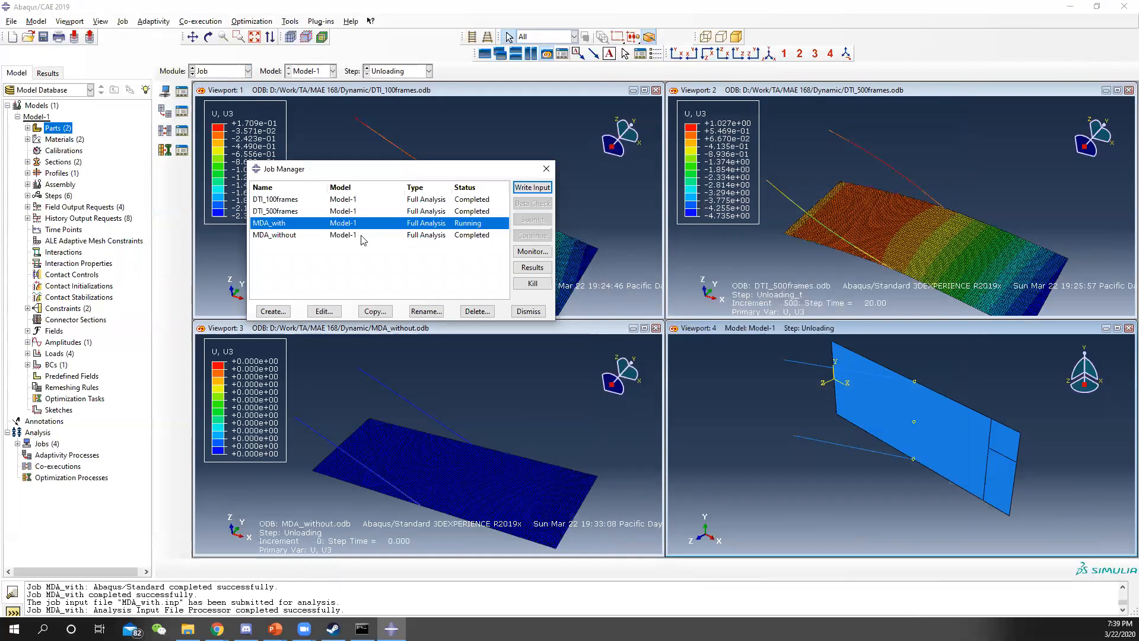
pyautogui.click(326, 234)
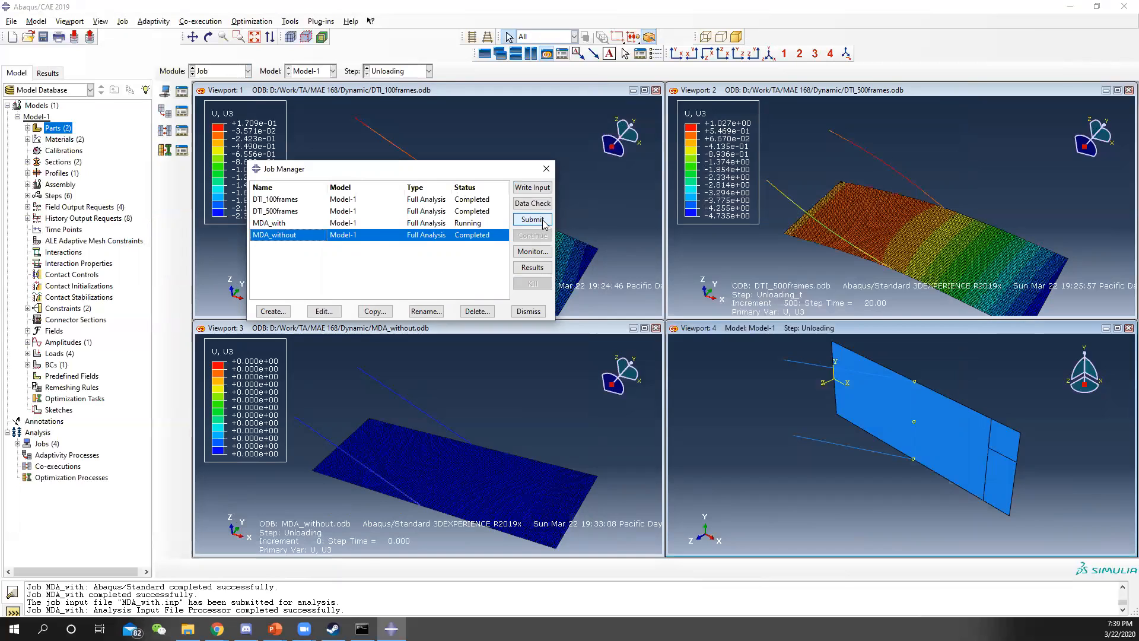
pyautogui.click(532, 219)
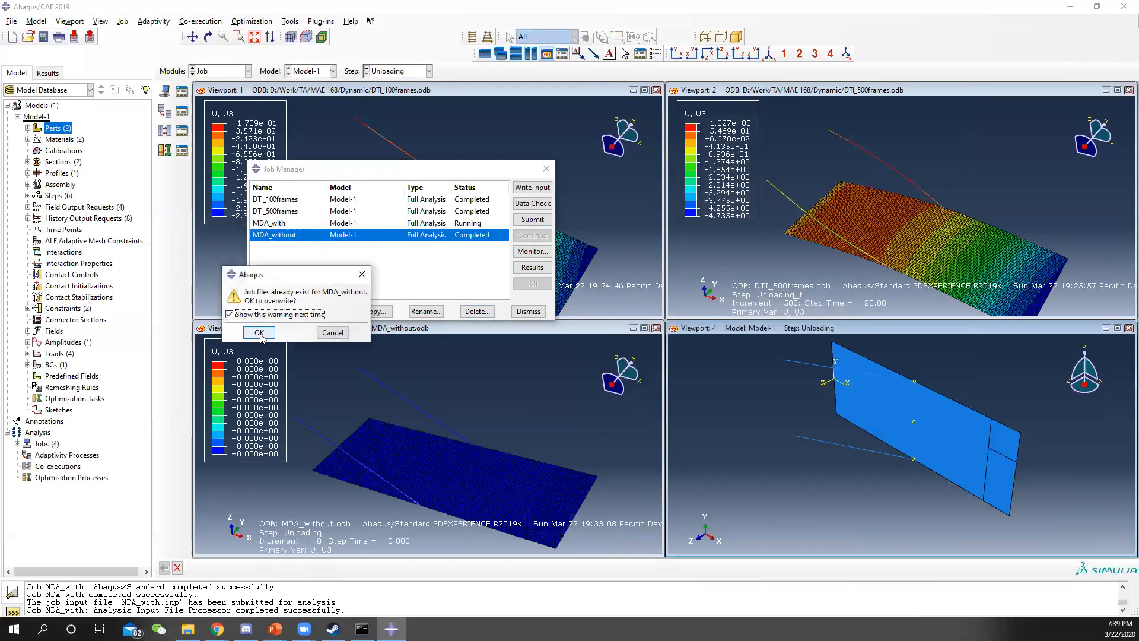
pyautogui.click(259, 333)
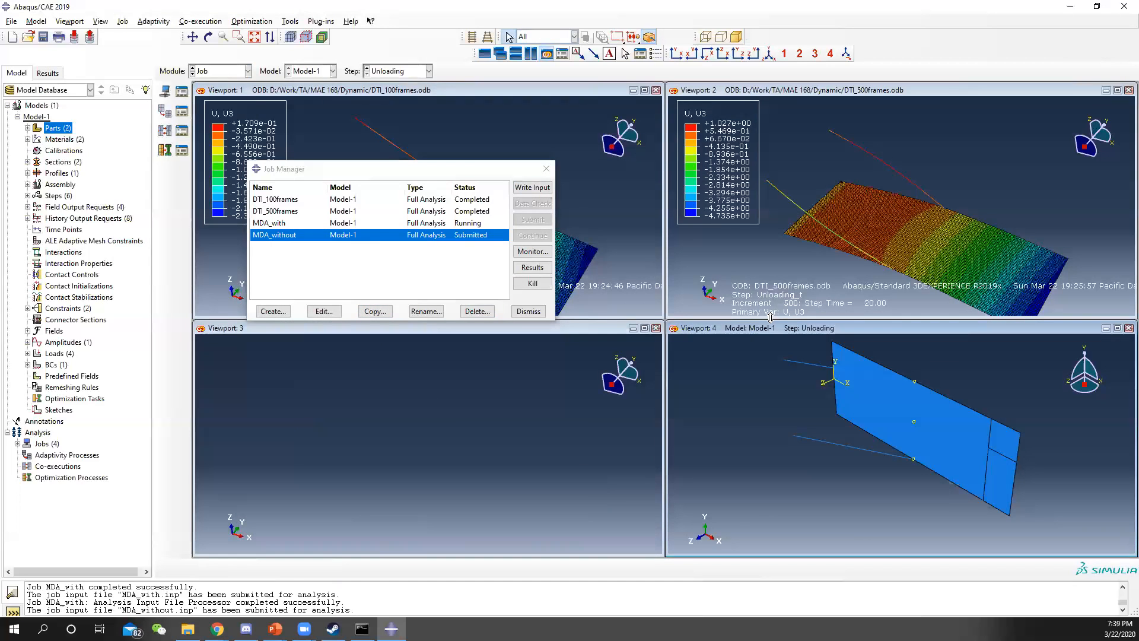
# Step: Check the progress of the MDA_with job in its monitor, and close the monitor and the job manager
pyautogui.click(429, 223)
pyautogui.click(540, 255)
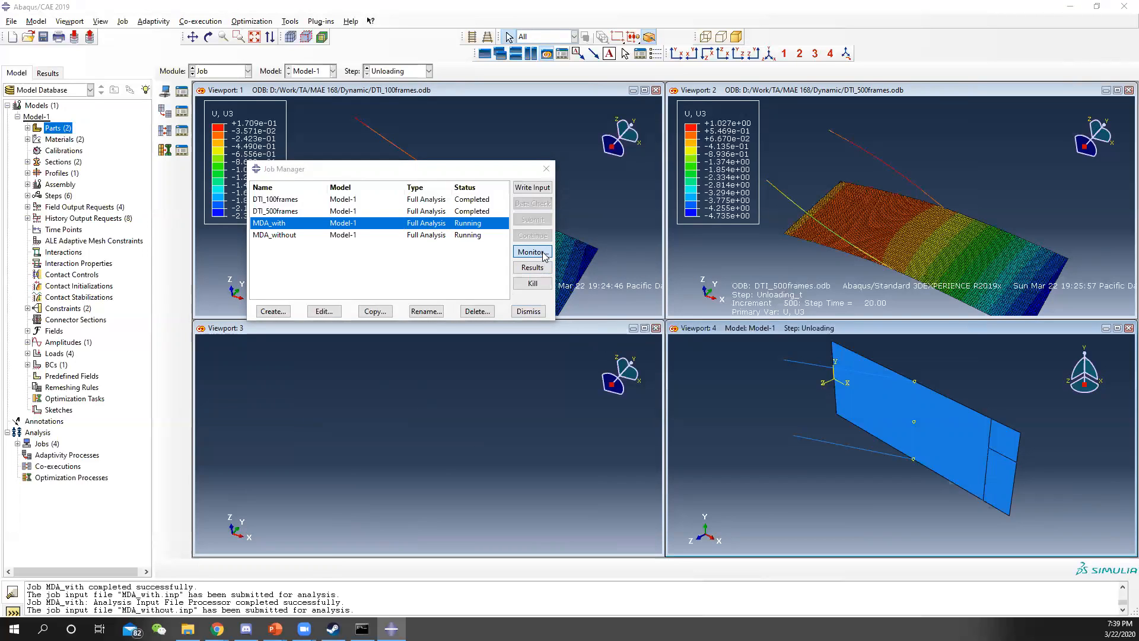
pyautogui.click(966, 155)
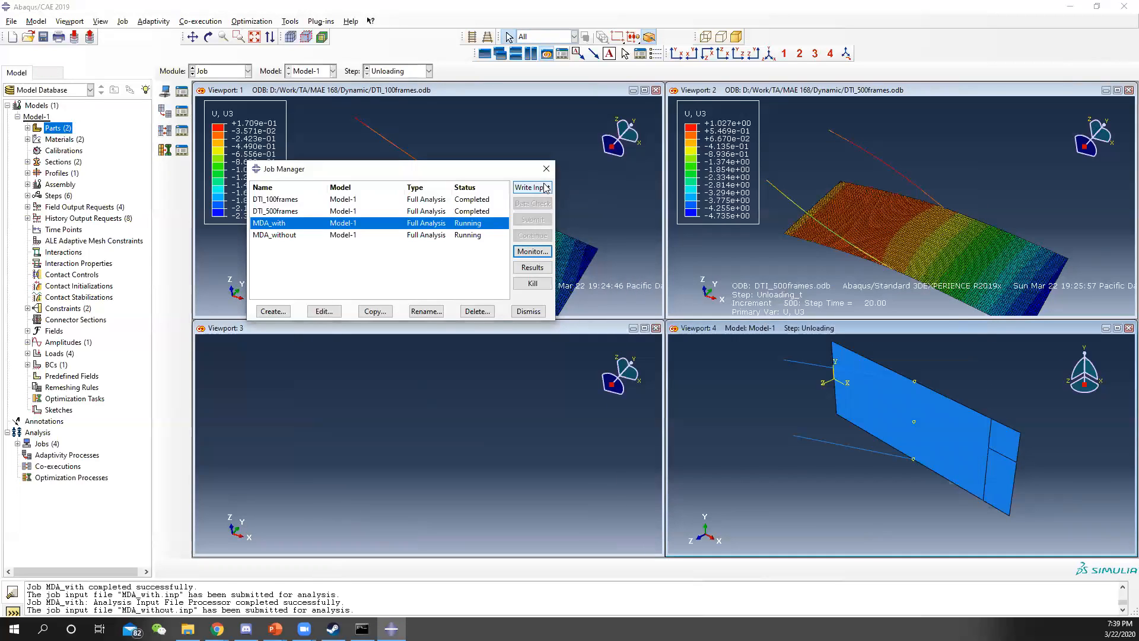
pyautogui.click(546, 169)
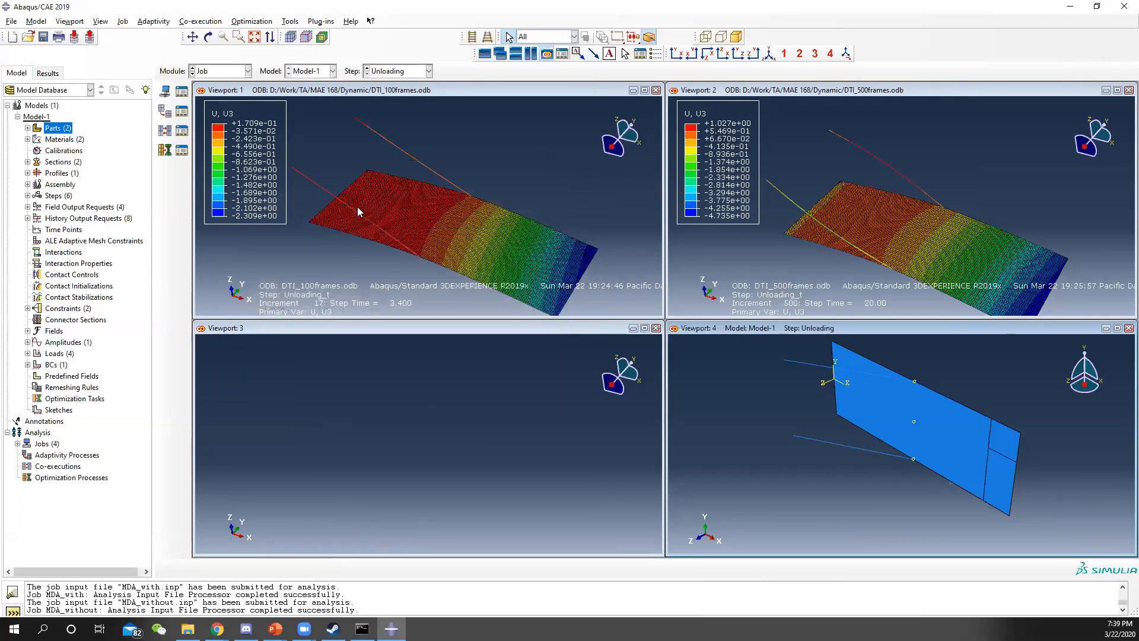
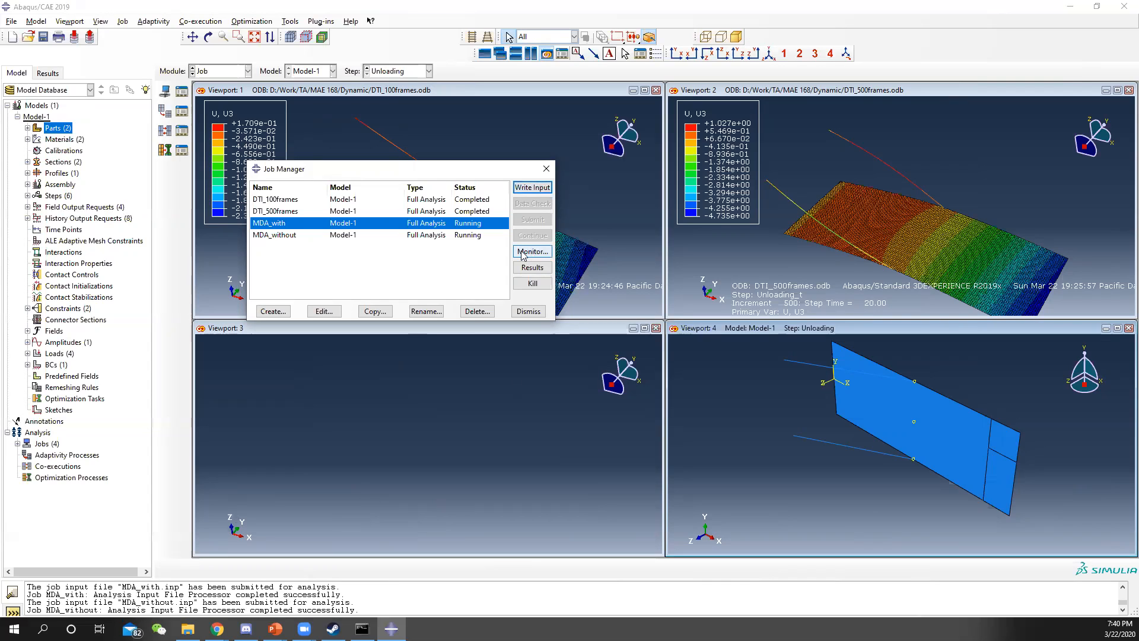
# Step: Monitor the progress of the MDA_without job
pyautogui.click(479, 236)
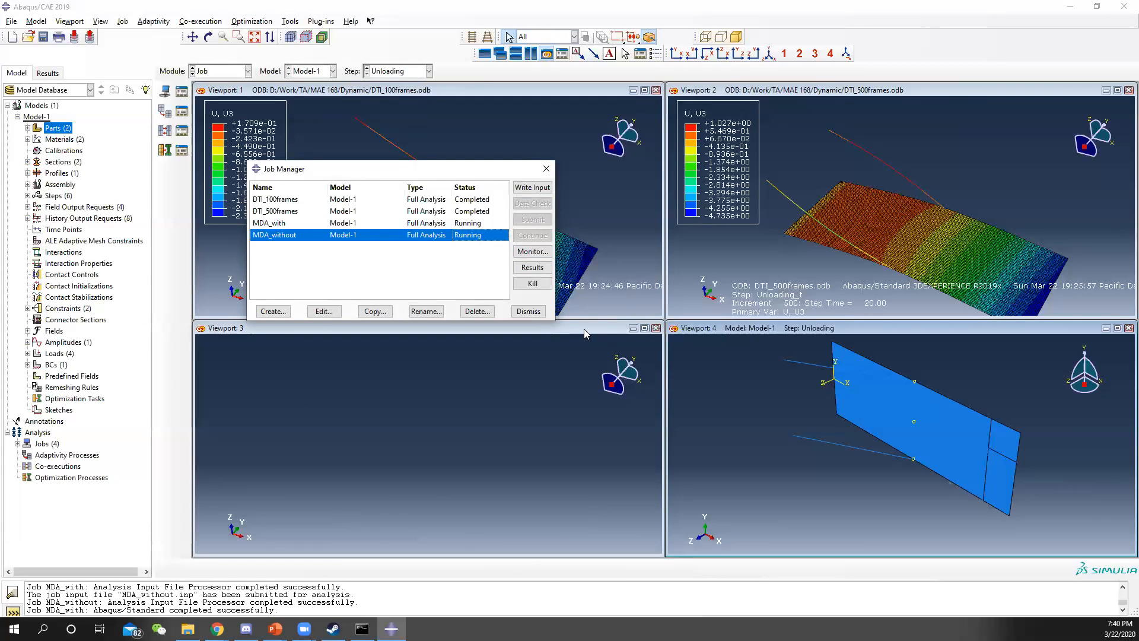
pyautogui.click(542, 254)
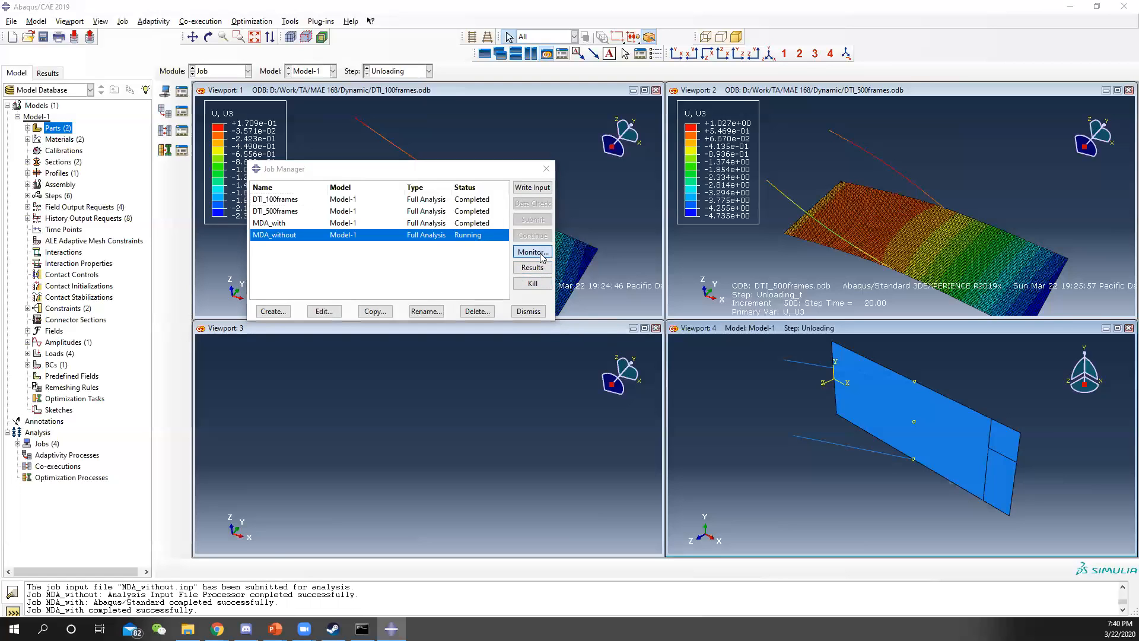
pyautogui.moveTo(391, 628)
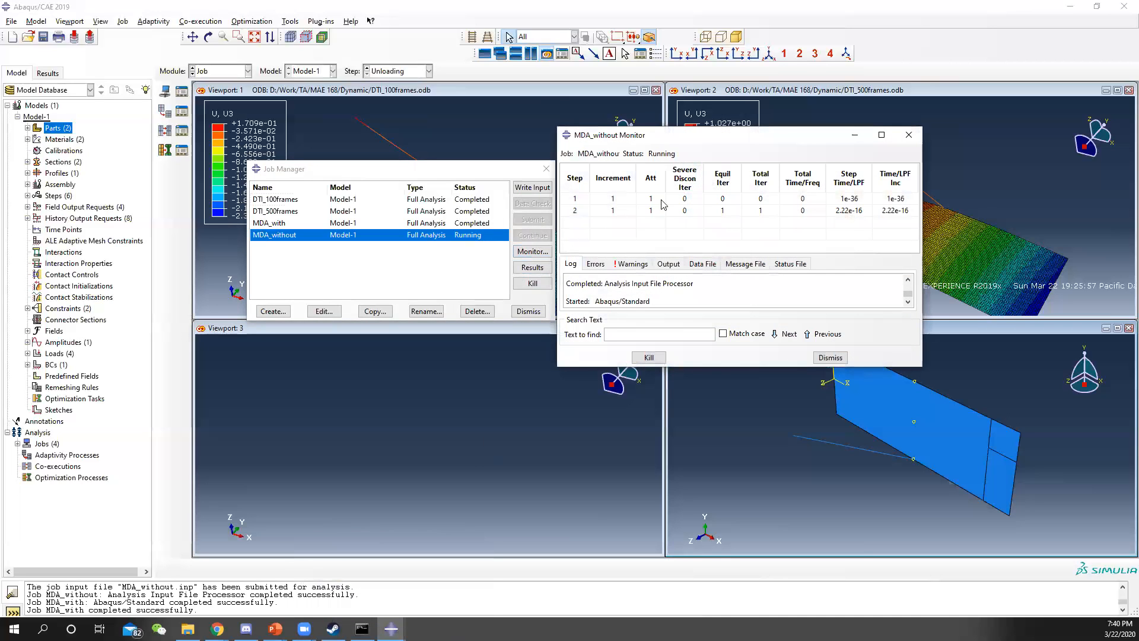
pyautogui.moveTo(730, 140); pyautogui.dragTo(772, 144)
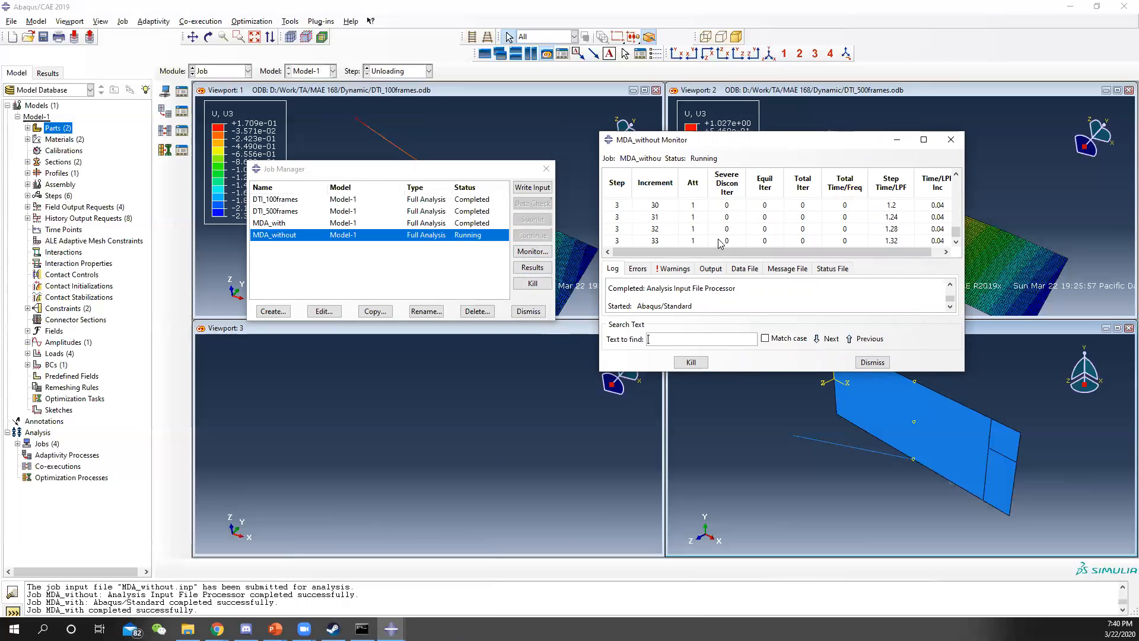
# Step: Open the MDA_with results in Viewport 4 and plot contours on the deformed shape
pyautogui.click(472, 225)
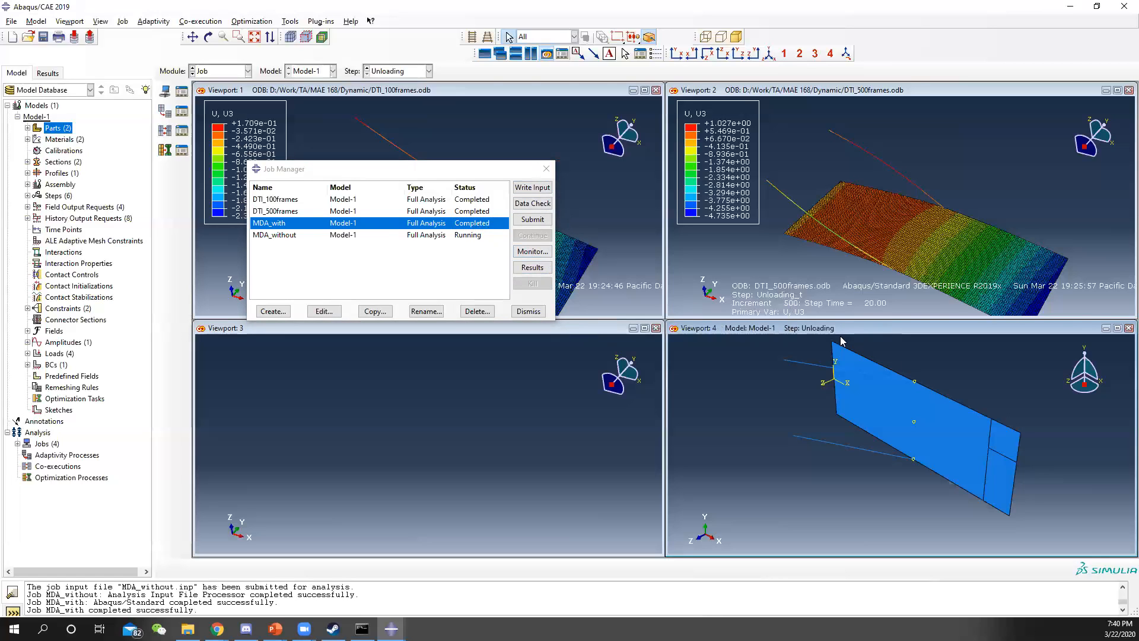
pyautogui.click(539, 268)
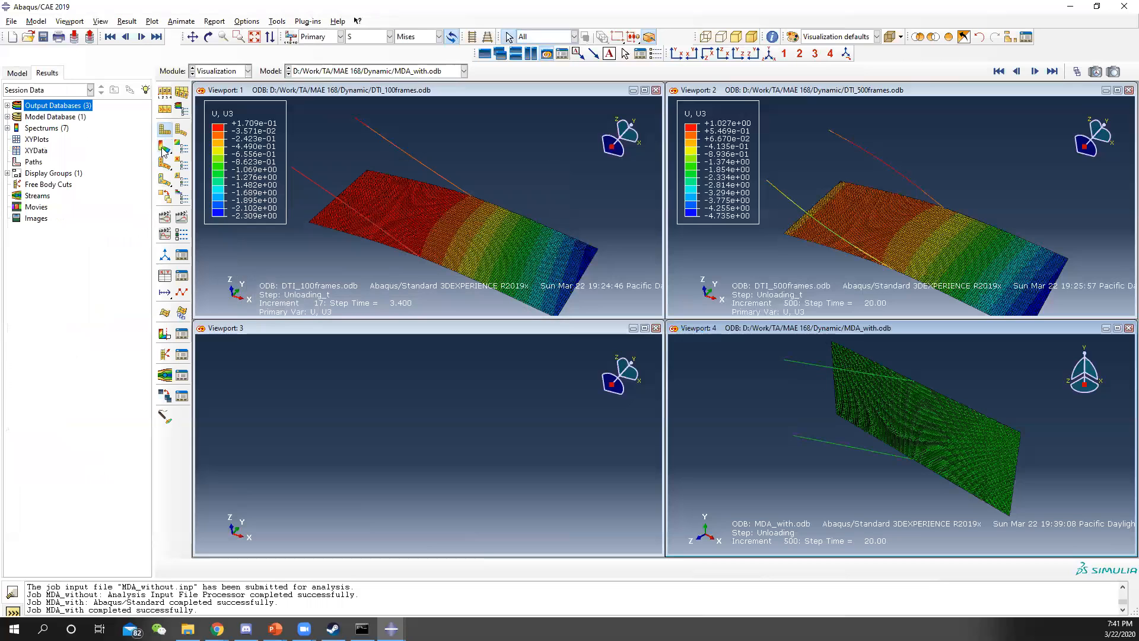
pyautogui.click(164, 146)
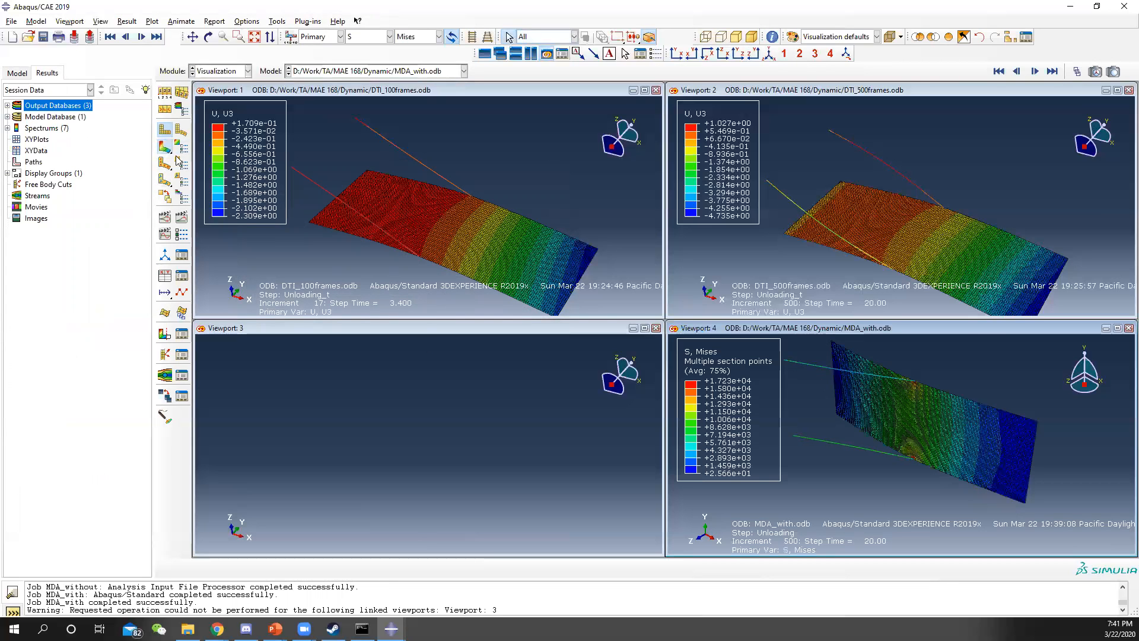
pyautogui.keyDown('ctrl'); pyautogui.keyDown('alt'); pyautogui.moveTo(883, 372); pyautogui.dragTo(881, 366); pyautogui.keyUp('alt'); pyautogui.keyUp('ctrl')
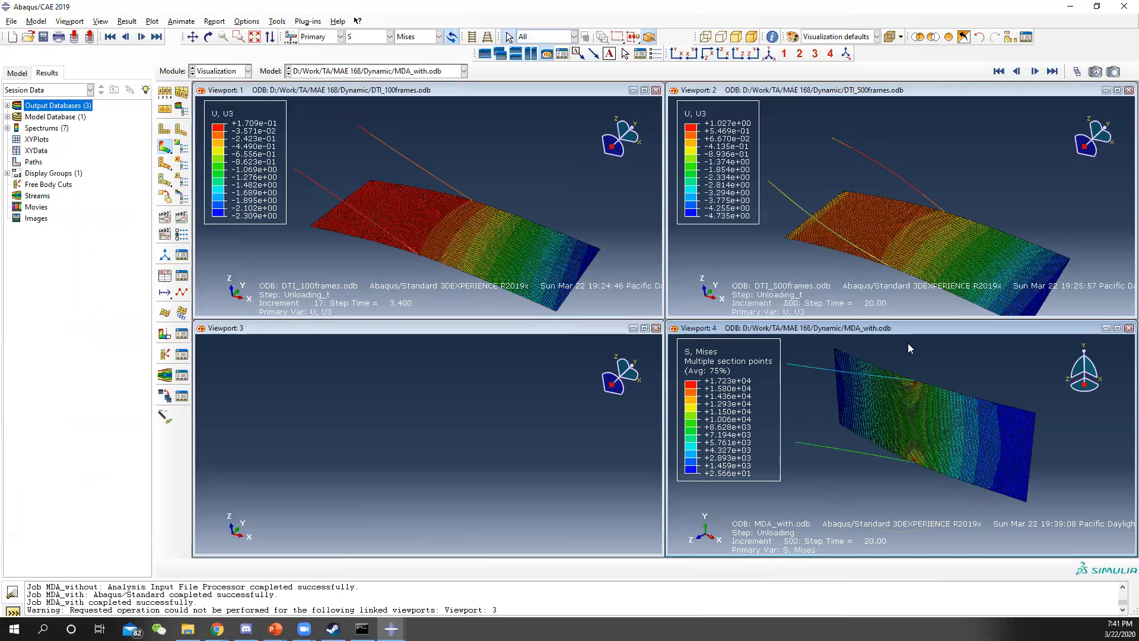
# Step: Set the contour variable of the linked viewports to displacement U, component U3
pyautogui.click(366, 39)
pyautogui.click(351, 61)
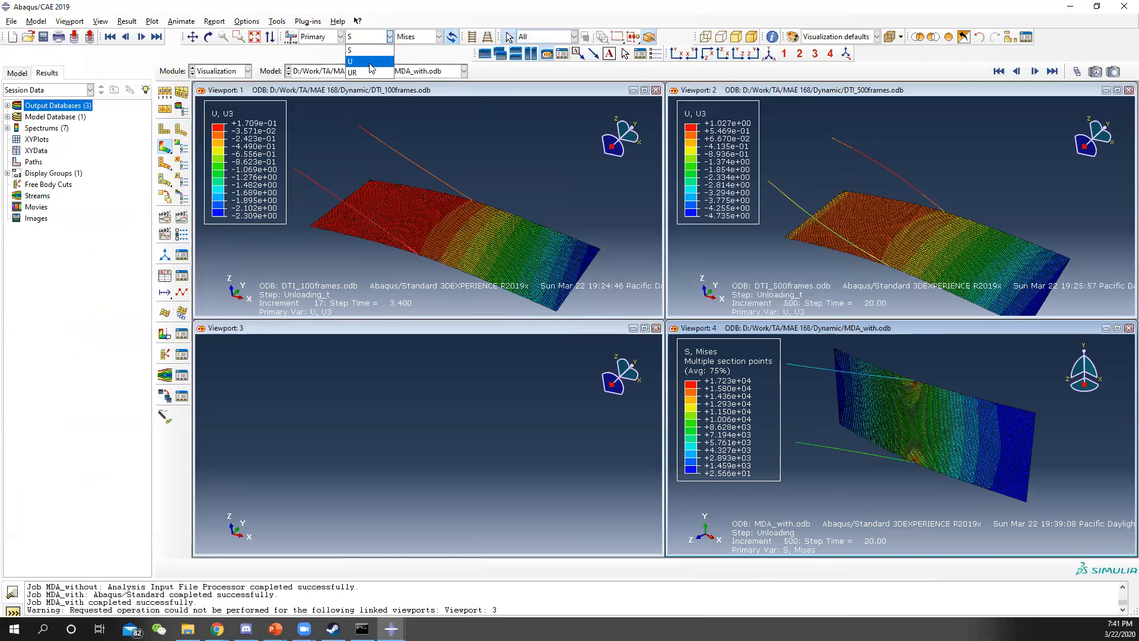
pyautogui.click(420, 37)
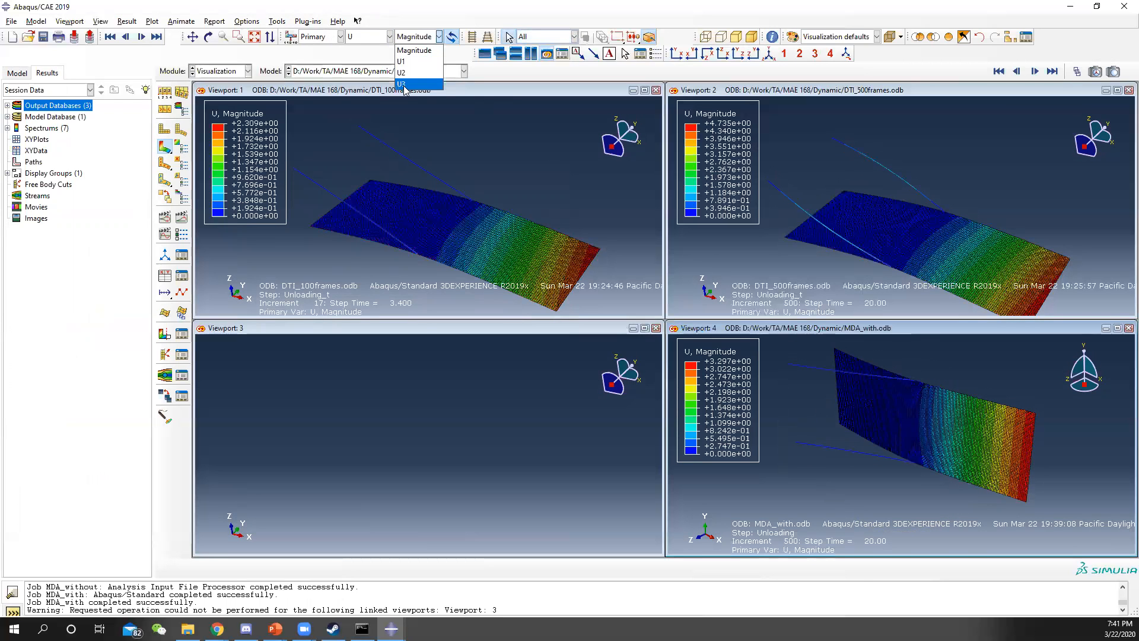
pyautogui.click(405, 85)
# Step: Switch the displacement contours of the linked viewports to component U1
pyautogui.click(435, 37)
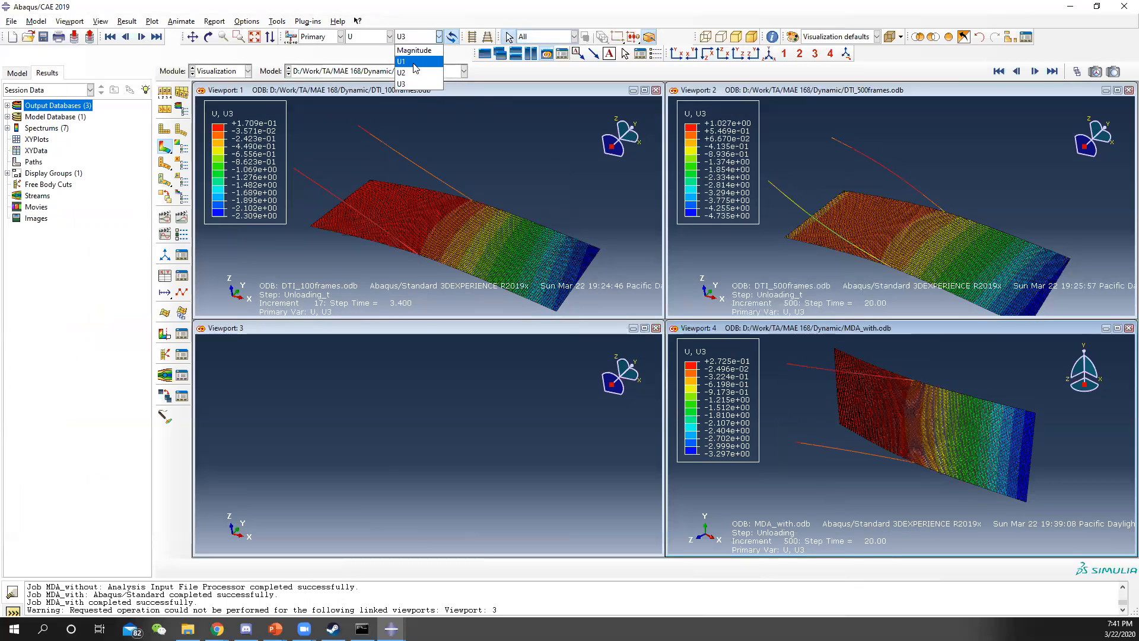
pyautogui.click(415, 62)
pyautogui.click(415, 37)
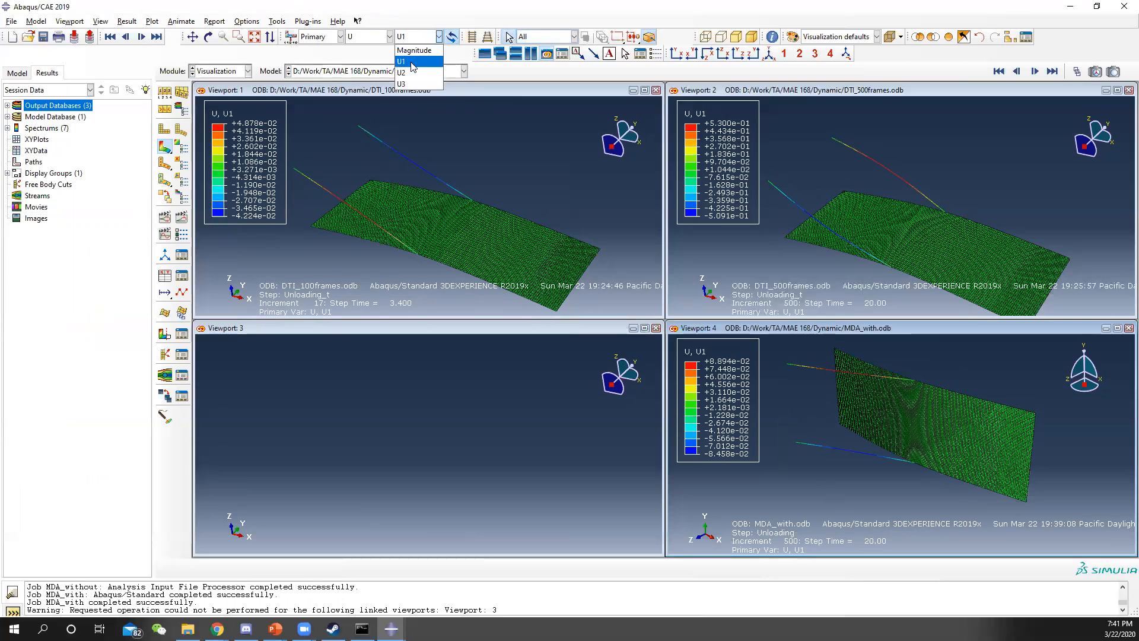
pyautogui.click(614, 70)
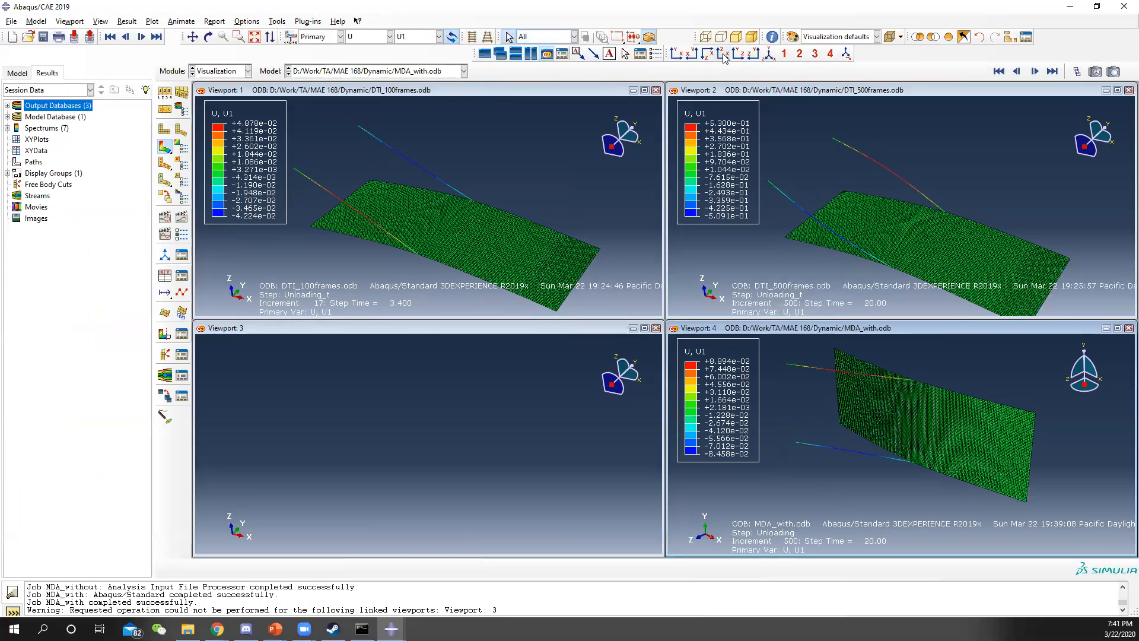
# Step: Check the increments of the MDA_without job in its monitor and close the monitor
pyautogui.moveTo(391, 628)
pyautogui.click(463, 586)
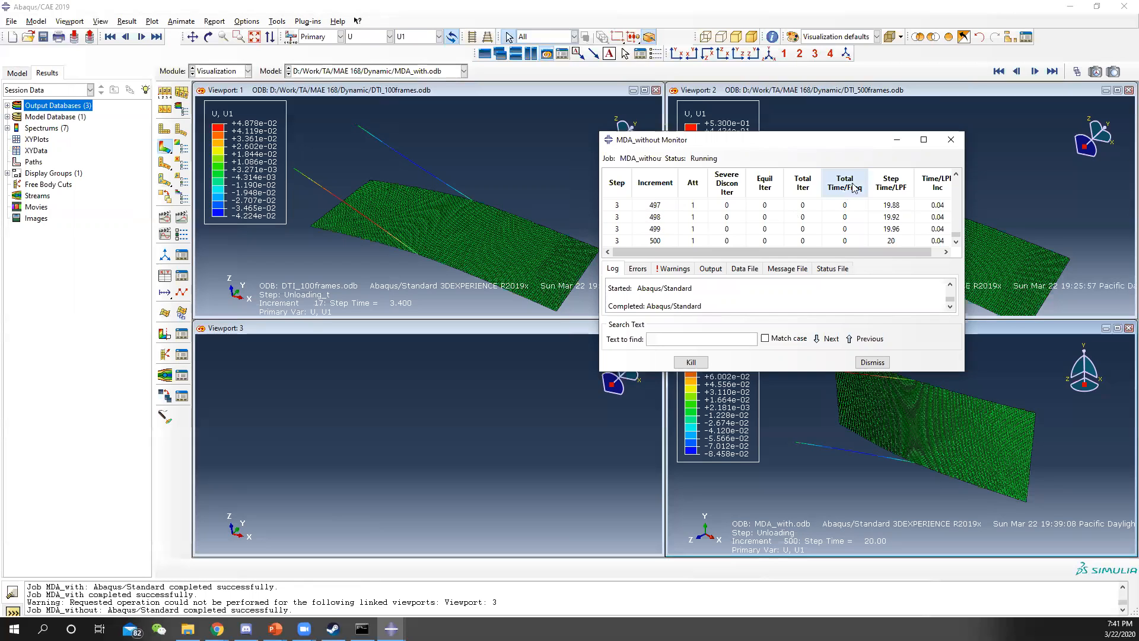
pyautogui.click(951, 140)
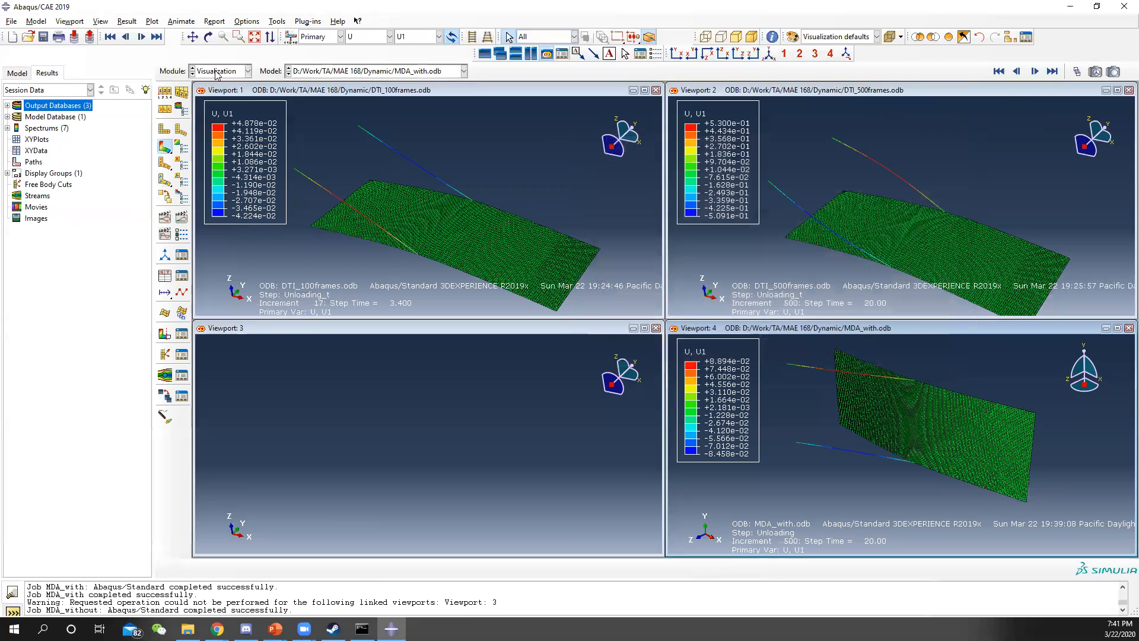
# Step: Open the MDA_without job results in the empty Viewport 3
pyautogui.click(330, 328)
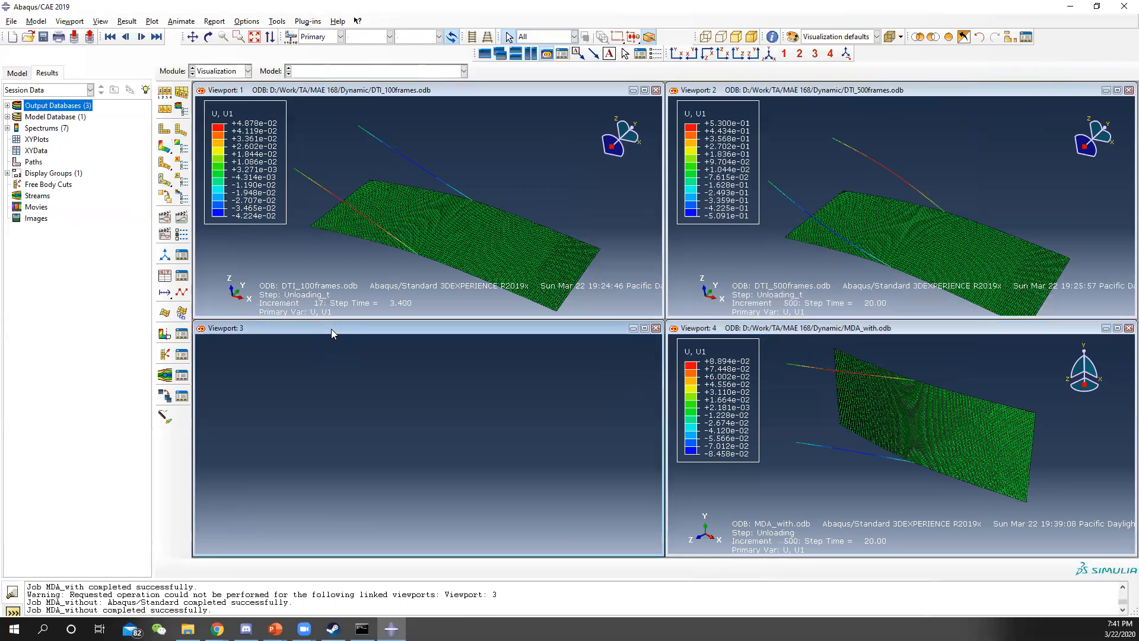
pyautogui.click(230, 74)
pyautogui.click(217, 178)
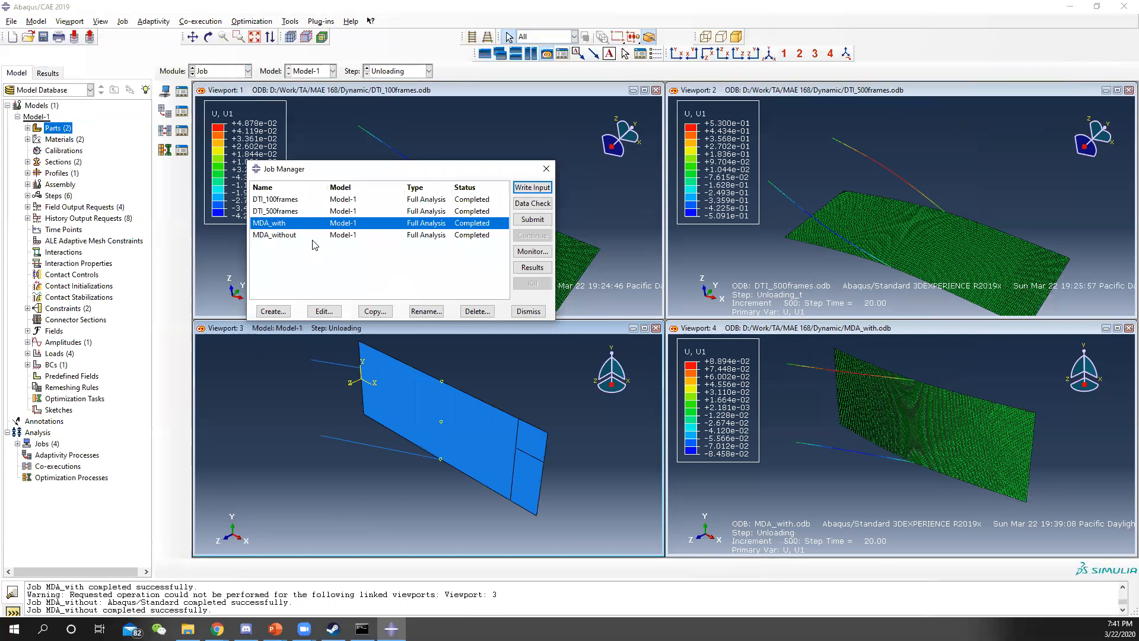
pyautogui.click(308, 236)
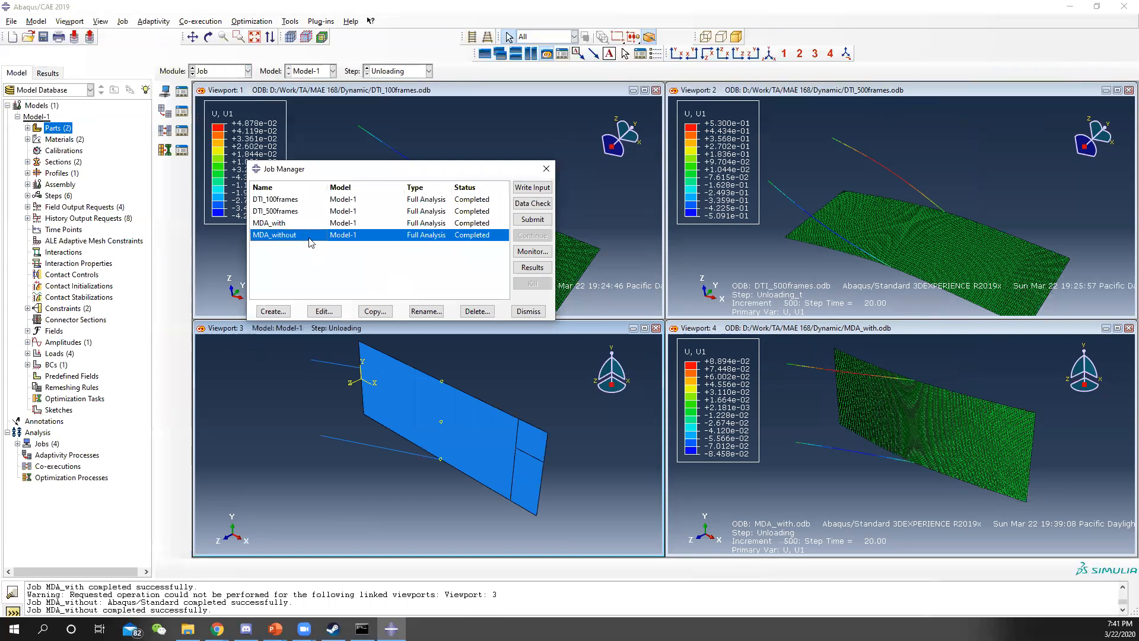
pyautogui.click(533, 269)
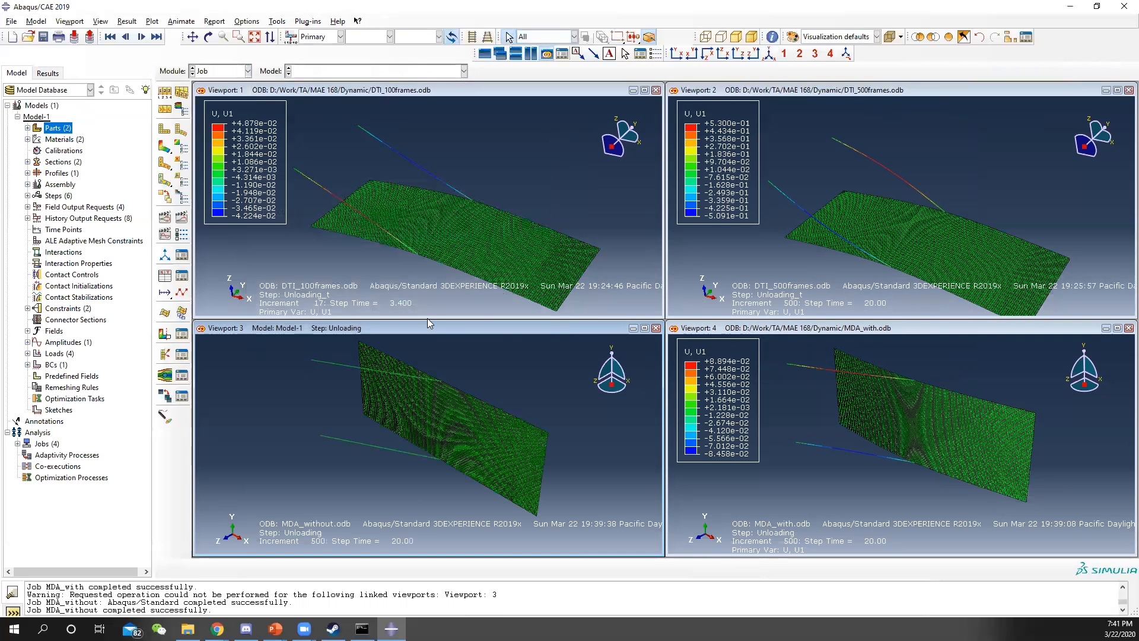
# Step: Align all linked viewports to the X-Z view and rotate them together to an oblique view of the plate
pyautogui.click(515, 90)
pyautogui.click(721, 55)
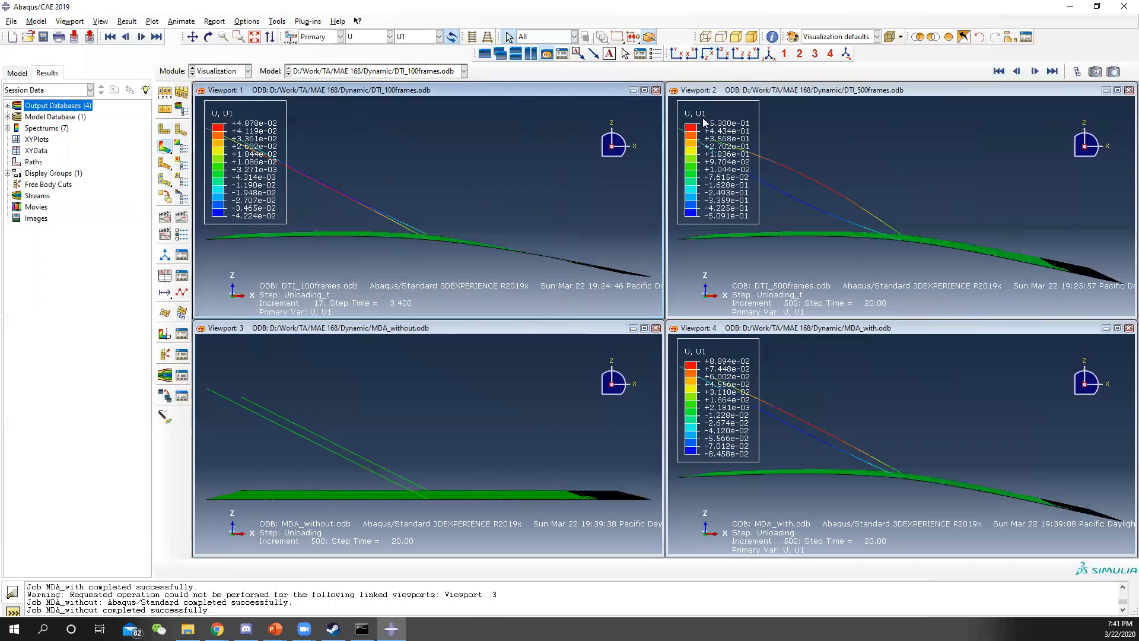
pyautogui.keyDown('ctrl'); pyautogui.keyDown('alt'); pyautogui.moveTo(507, 208); pyautogui.dragTo(401, 236); pyautogui.keyUp('alt'); pyautogui.keyUp('ctrl')
pyautogui.scroll(-3, 408, 232)
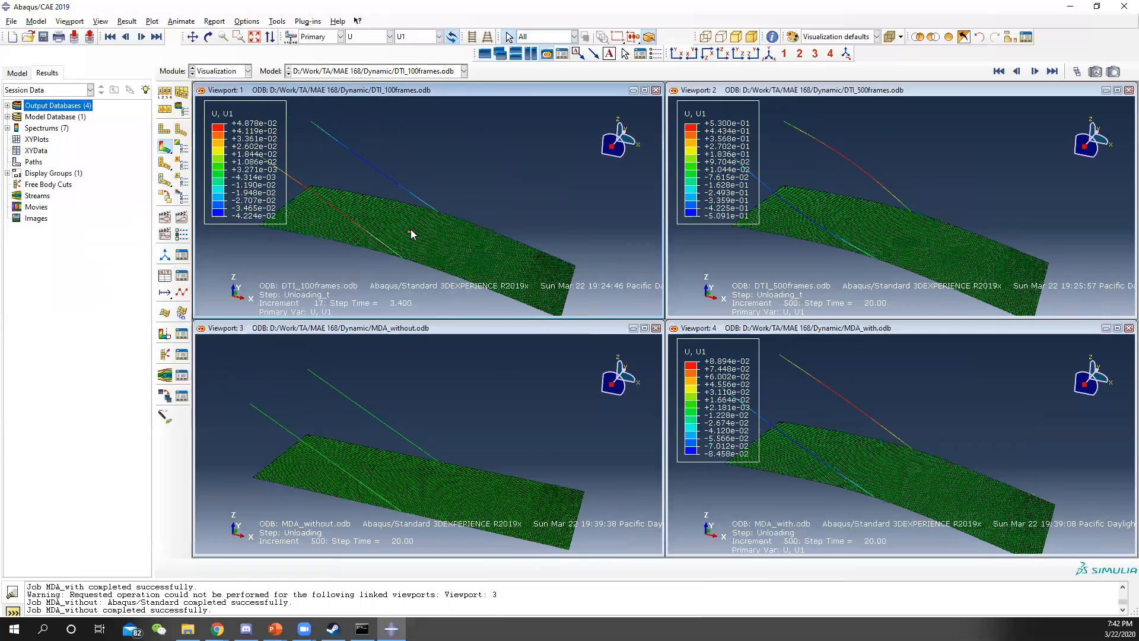
# Step: Plot contours on the deformed shape in all linked viewports and set the displacement component to U3
pyautogui.click(440, 328)
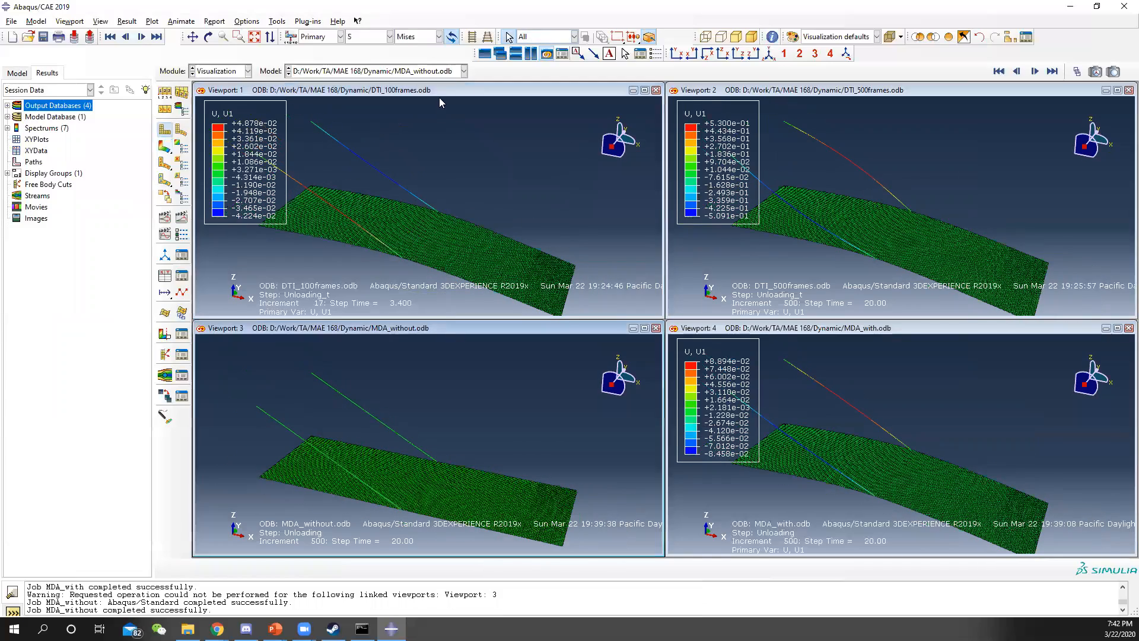
pyautogui.click(430, 176)
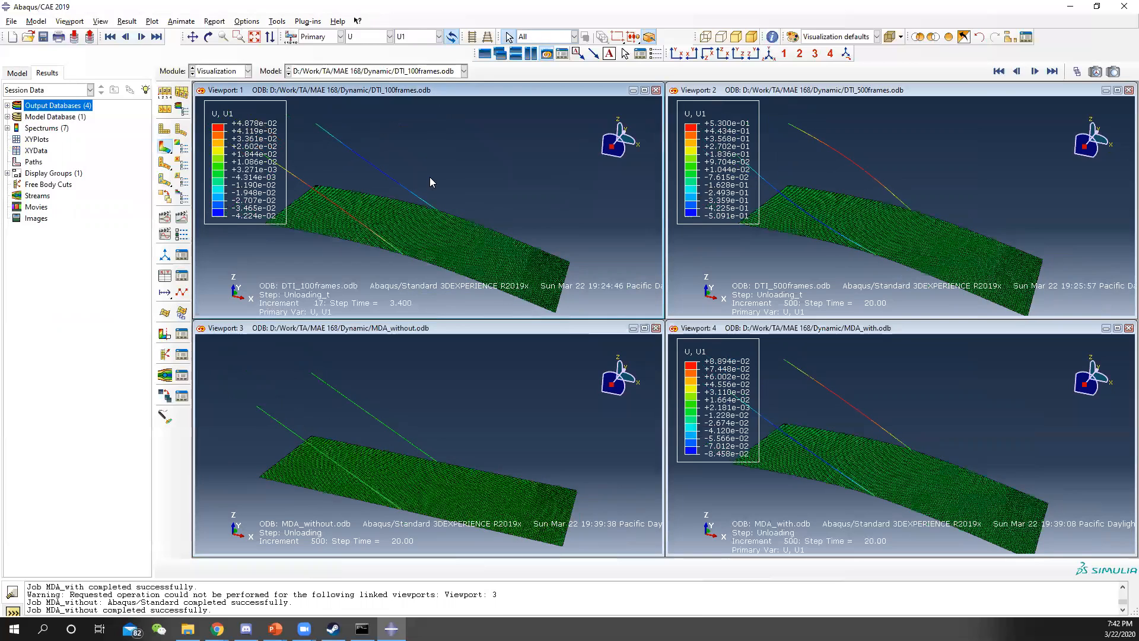
pyautogui.click(164, 129)
pyautogui.click(165, 147)
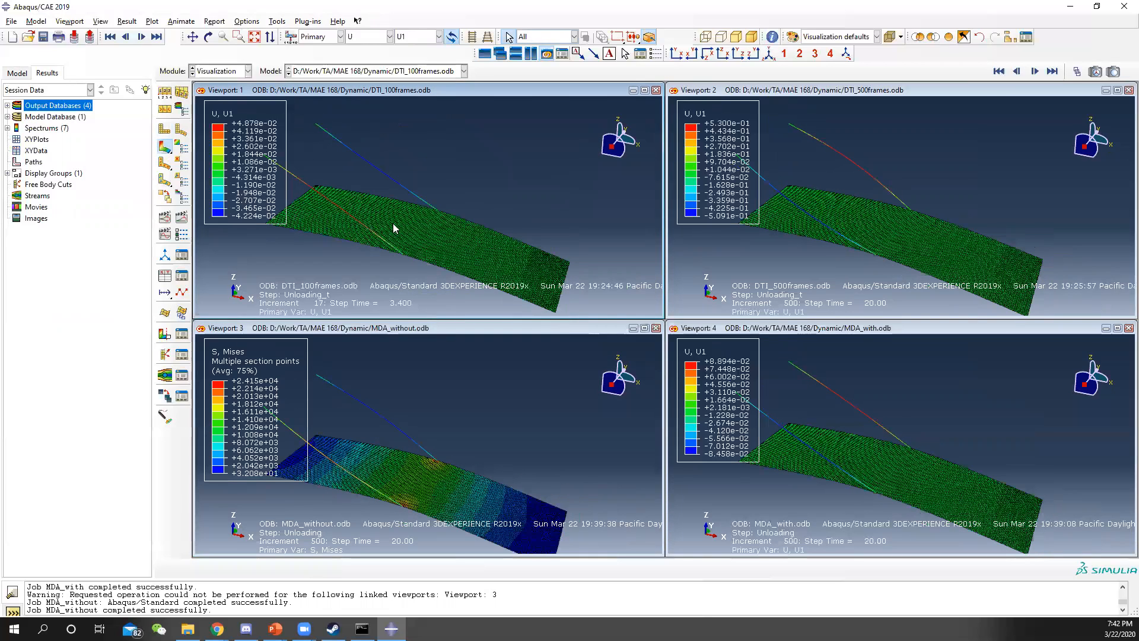
pyautogui.click(420, 37)
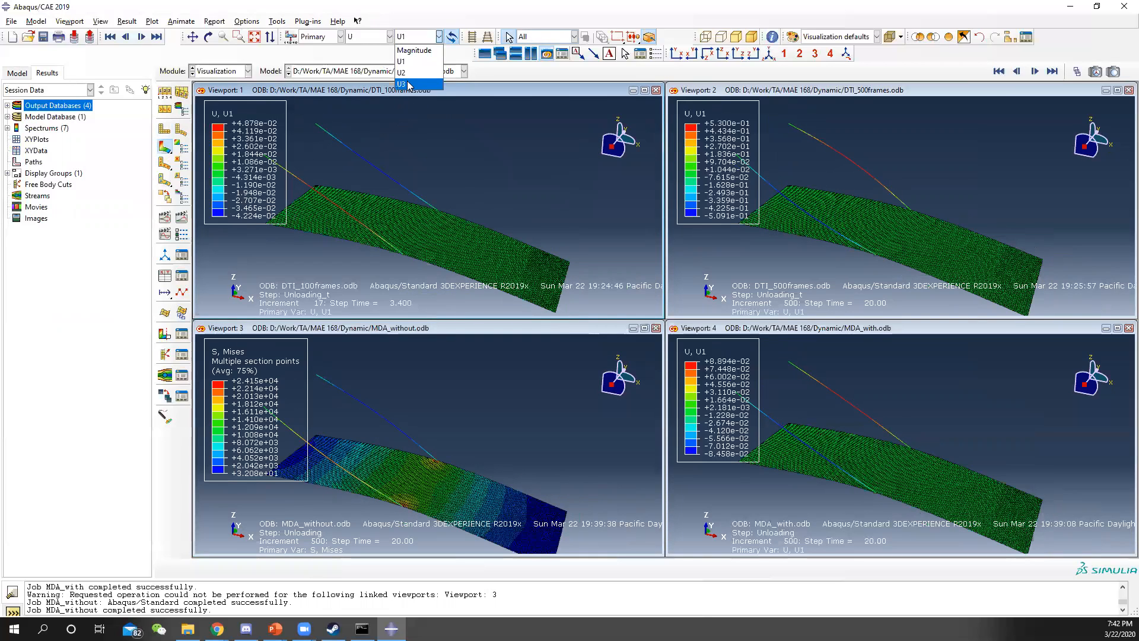
pyautogui.click(415, 79)
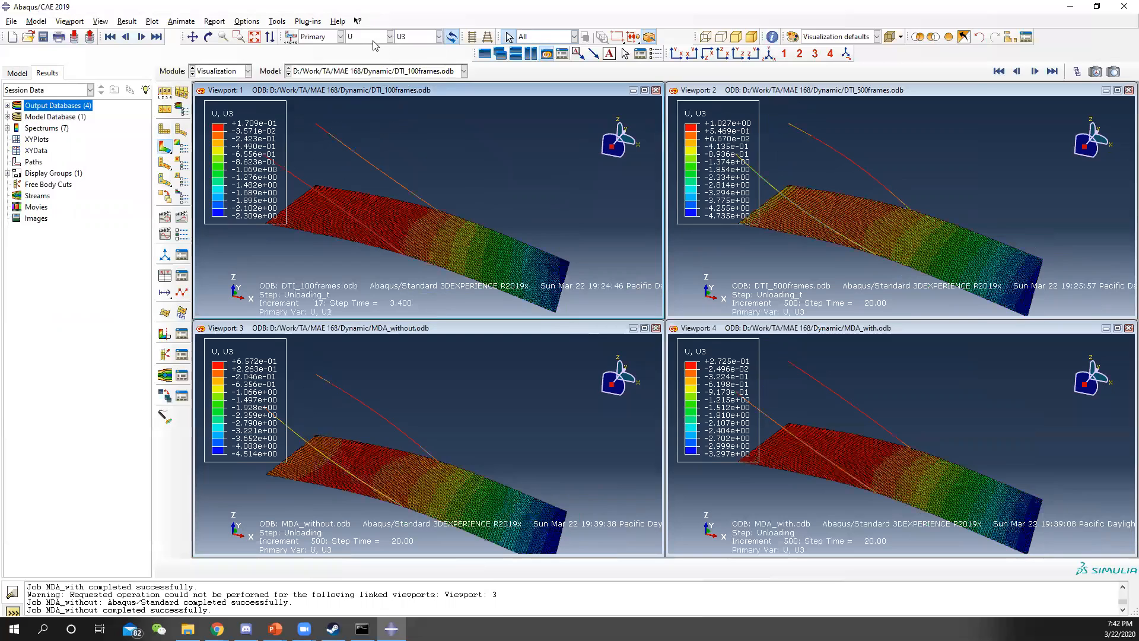
# Step: Show frame 0 of the Unloading step for the MDA_with and MDA_without results in Viewports 4 and 3
pyautogui.click(879, 330)
pyautogui.click(1076, 71)
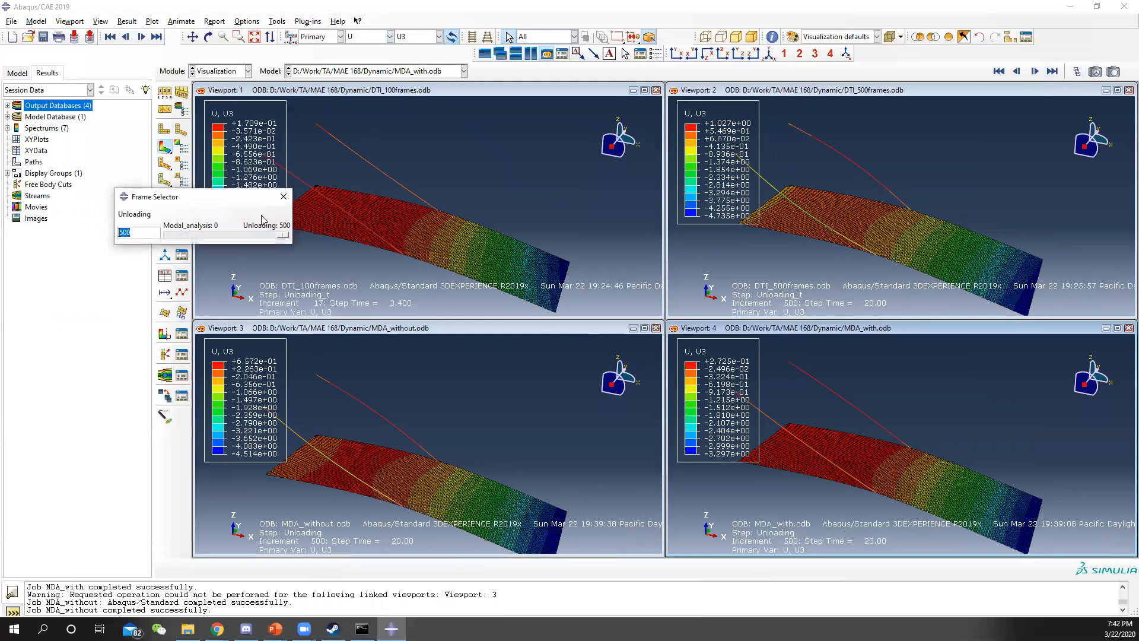
pyautogui.write('0')
pyautogui.press('Return')
pyautogui.click(463, 329)
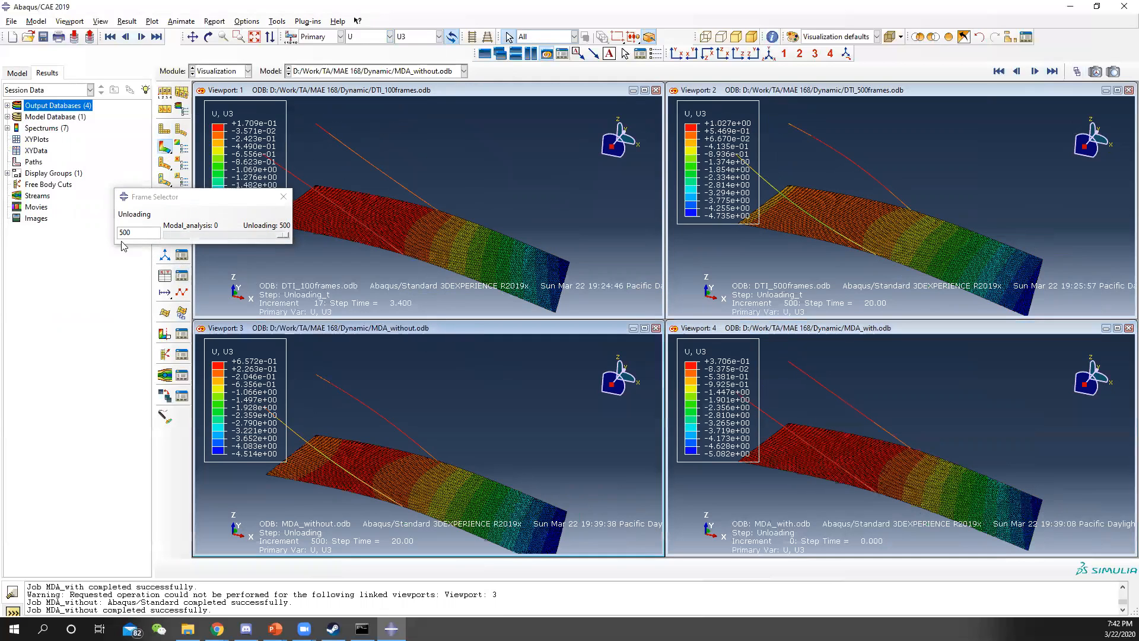
pyautogui.moveTo(143, 232); pyautogui.dragTo(82, 242)
pyautogui.write('0')
pyautogui.press('Return')
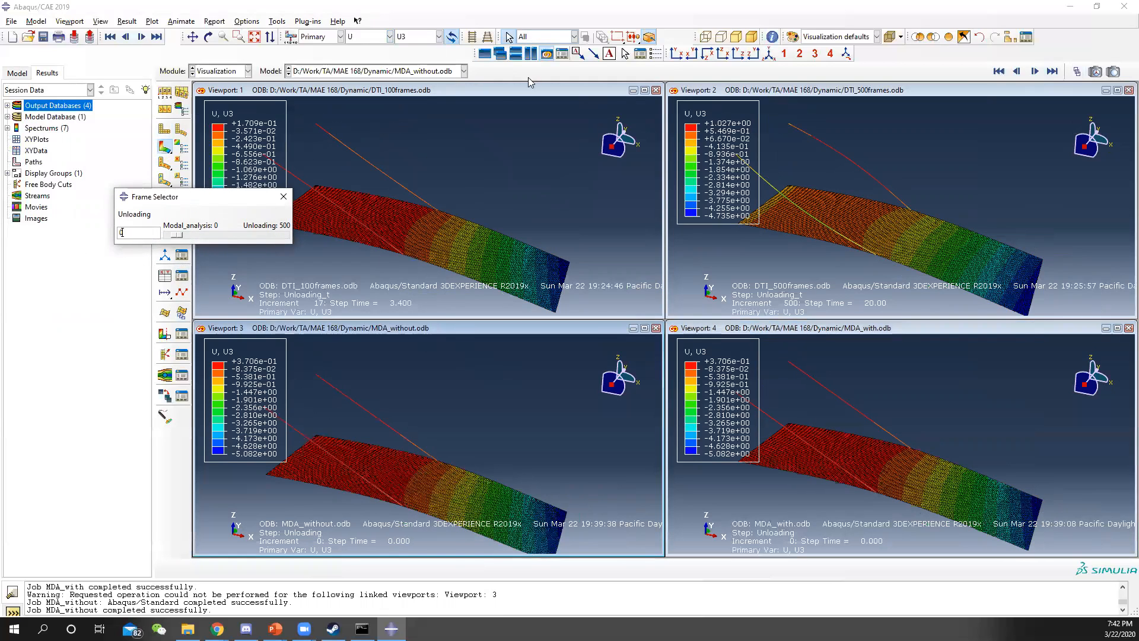
# Step: Show frame 0 of the Unloading_t step for both DTI results in Viewports 1 and 2, and close the frame selector
pyautogui.click(493, 90)
pyautogui.press('Return')
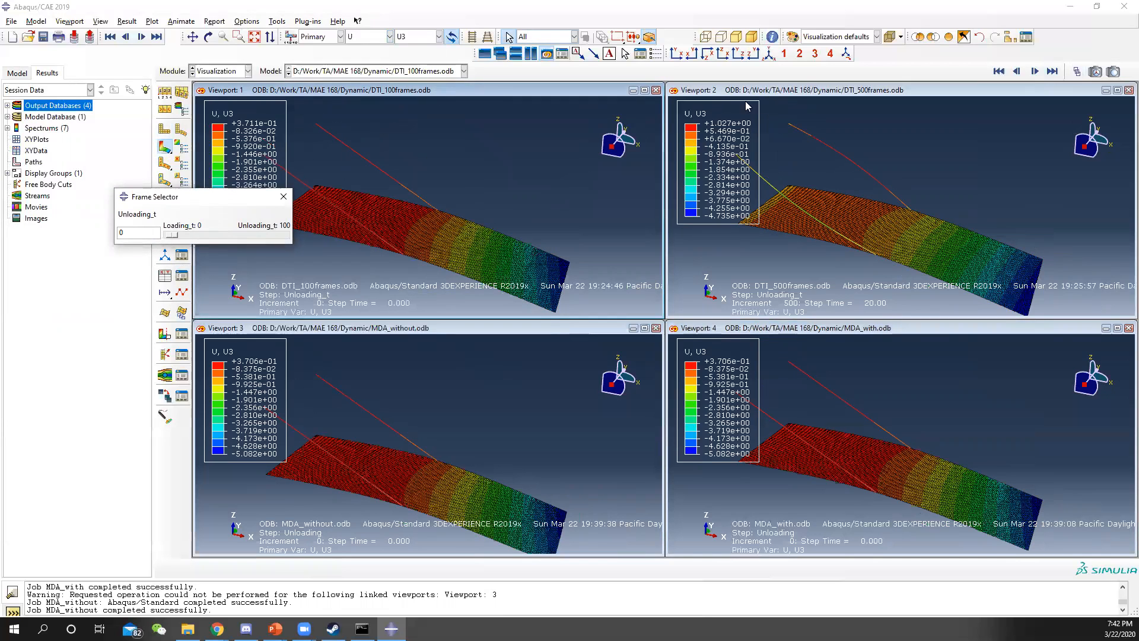
pyautogui.click(791, 90)
pyautogui.moveTo(142, 232); pyautogui.dragTo(52, 231)
pyautogui.write('0')
pyautogui.press('Return')
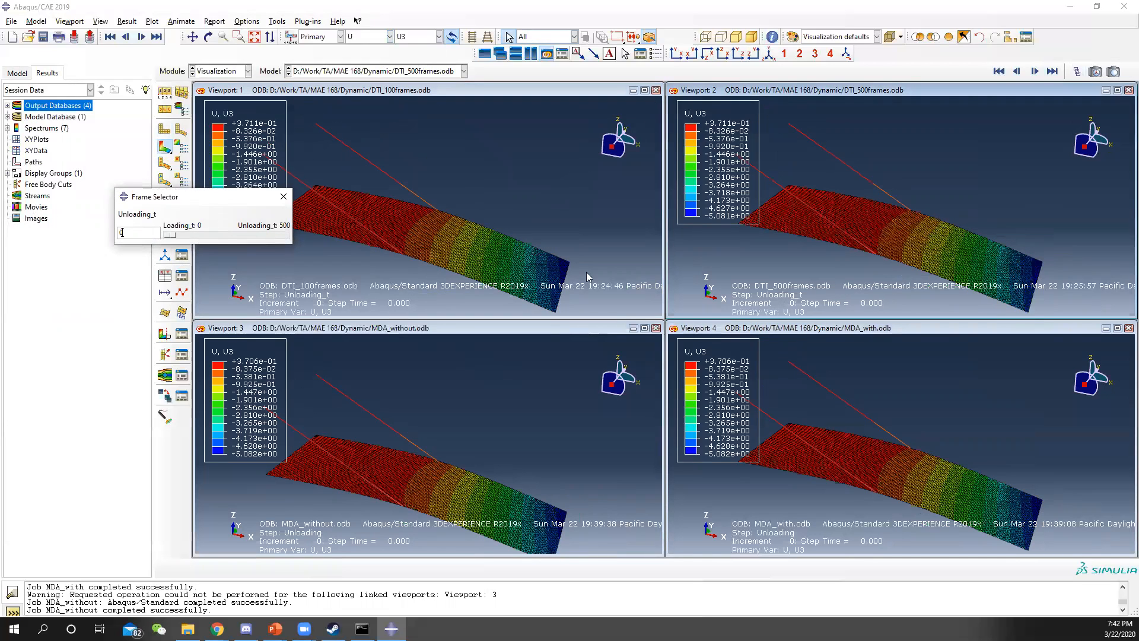
pyautogui.click(283, 197)
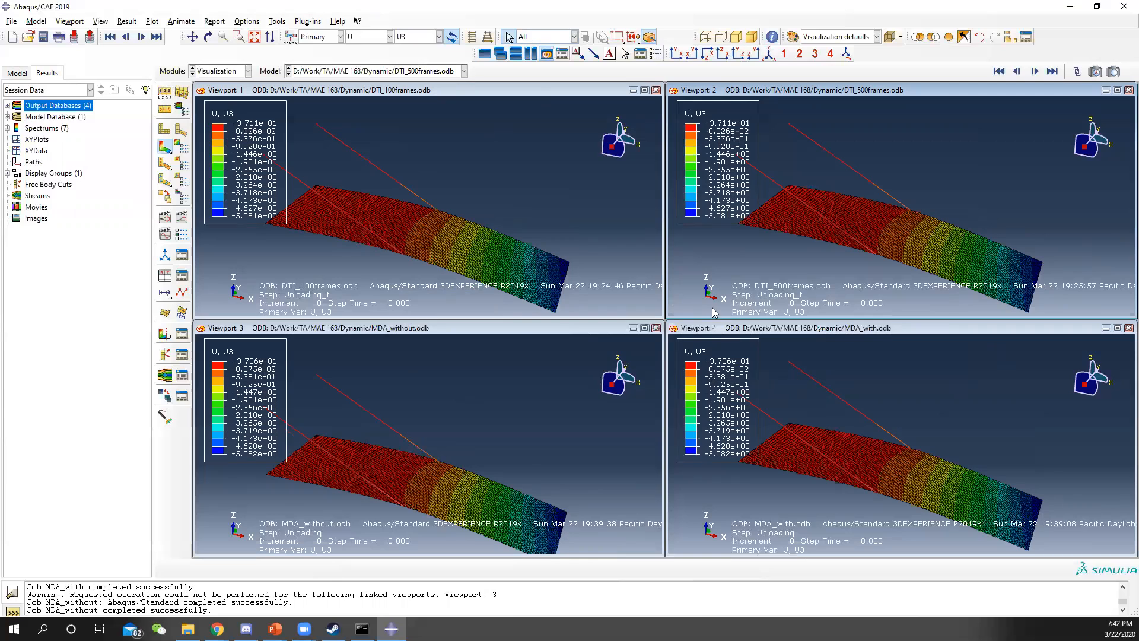
# Step: Show frame 250 of Unloading_t for DTI_500frames in Viewport 2 and frame 50 for DTI_100frames in Viewport 1
pyautogui.click(1076, 72)
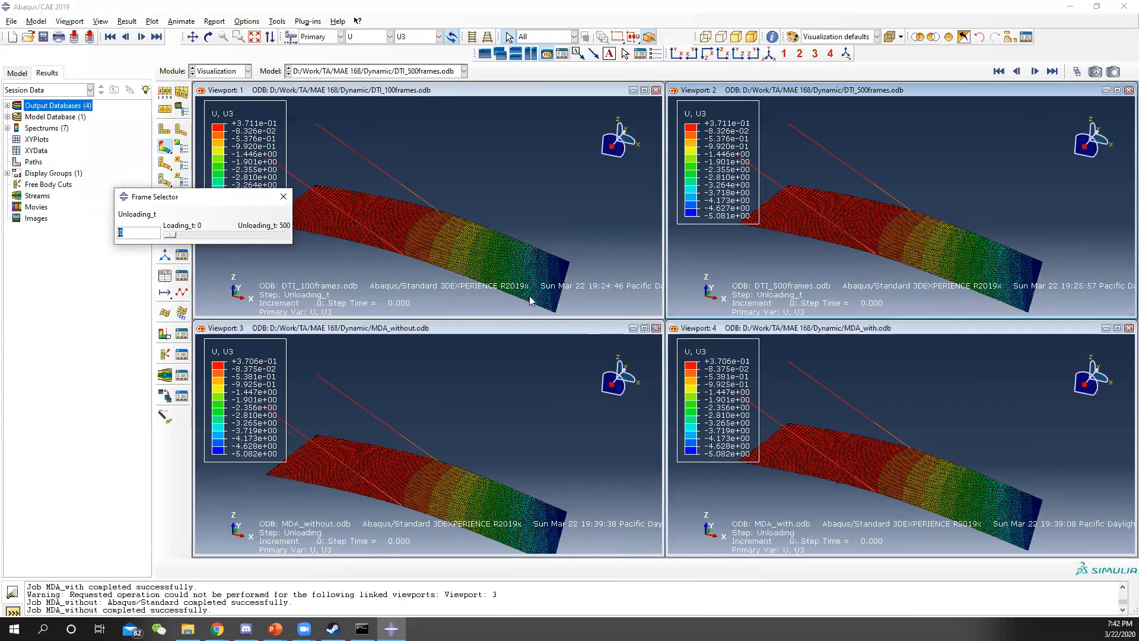
pyautogui.click(282, 195)
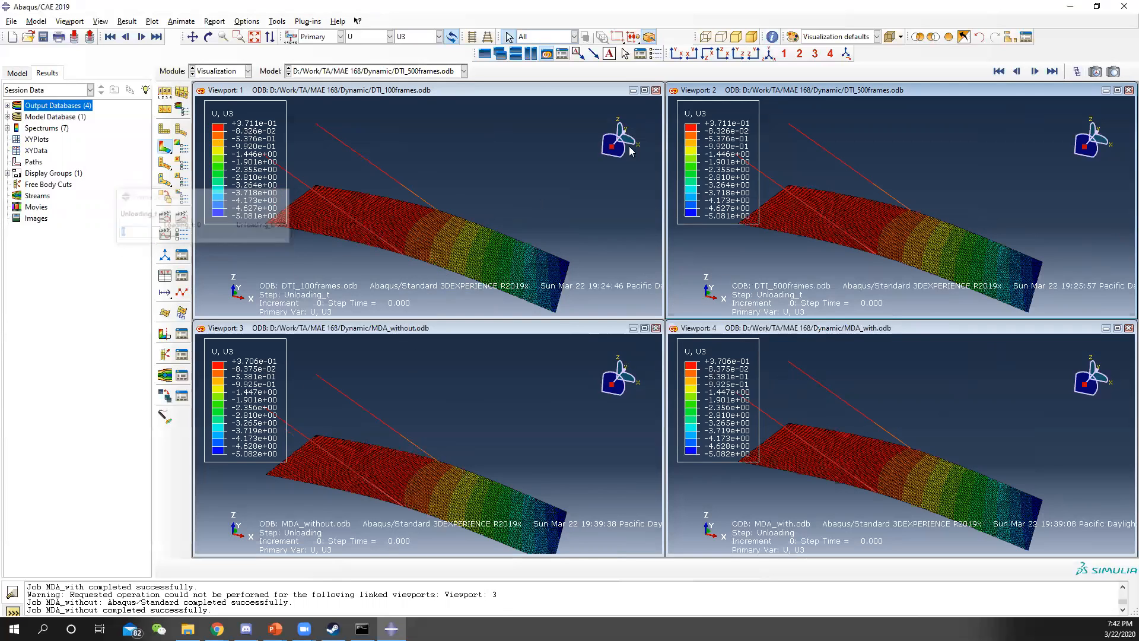
pyautogui.click(1078, 72)
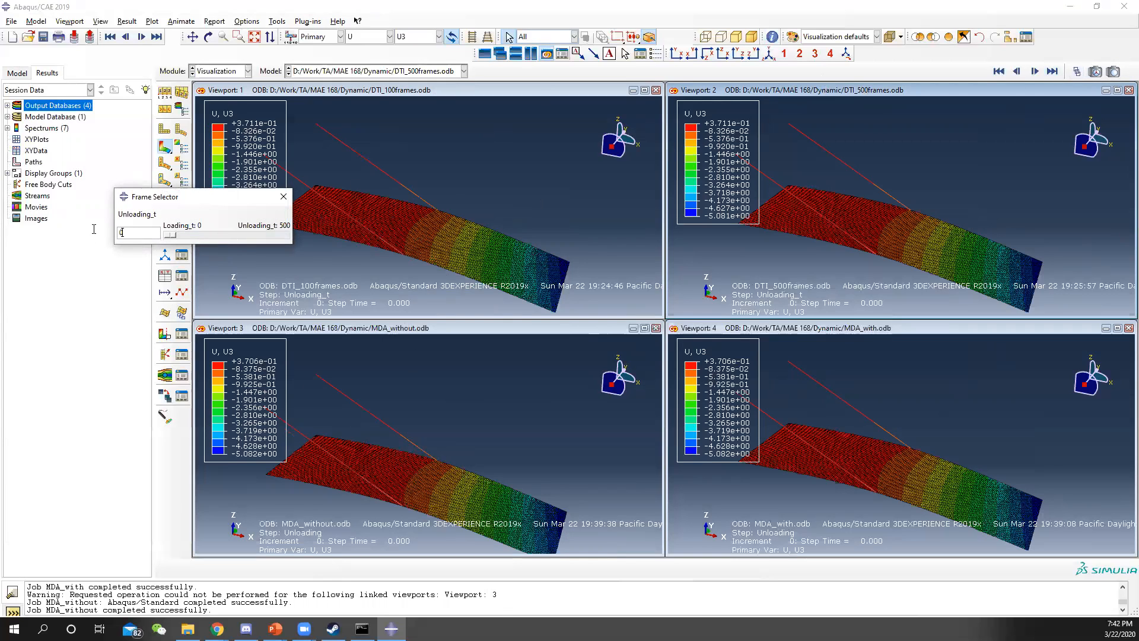
pyautogui.write('250')
pyautogui.press('Return')
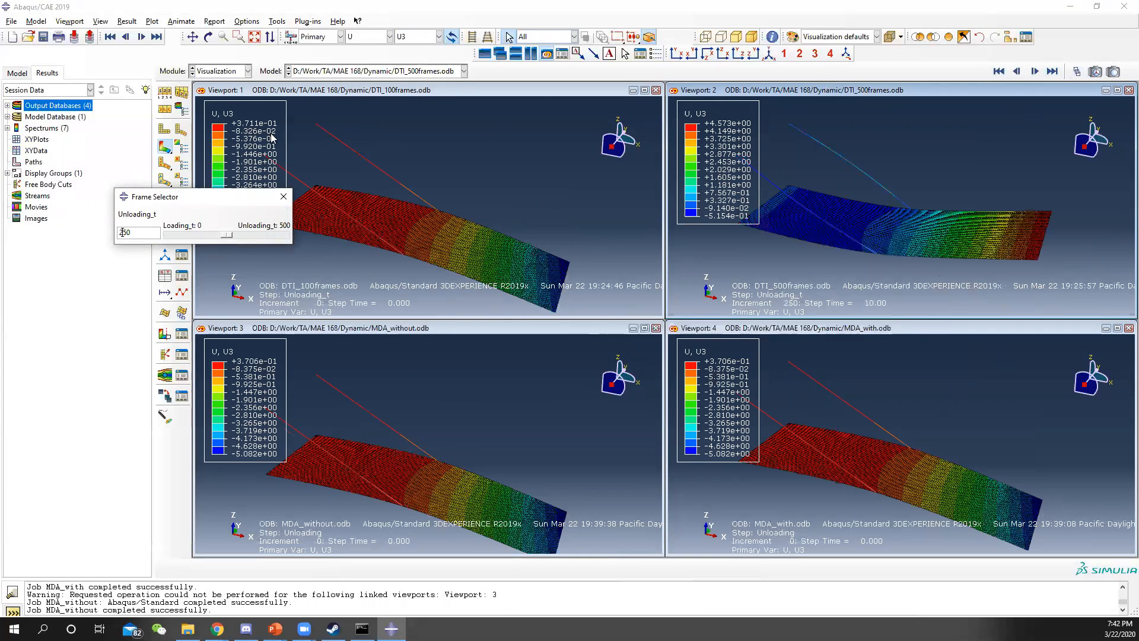
pyautogui.click(413, 90)
pyautogui.click(134, 238)
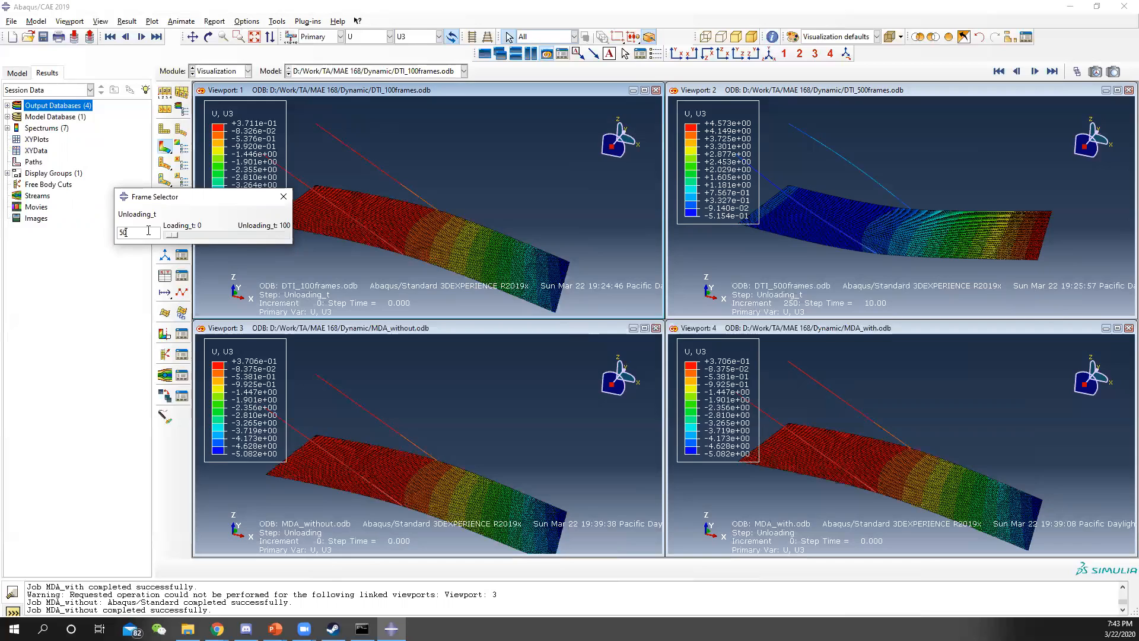
pyautogui.write('50')
pyautogui.press('Return')
# Step: Show frame 250 of the Unloading step for MDA_without in Viewport 3 and MDA_with in Viewport 4
pyautogui.click(497, 343)
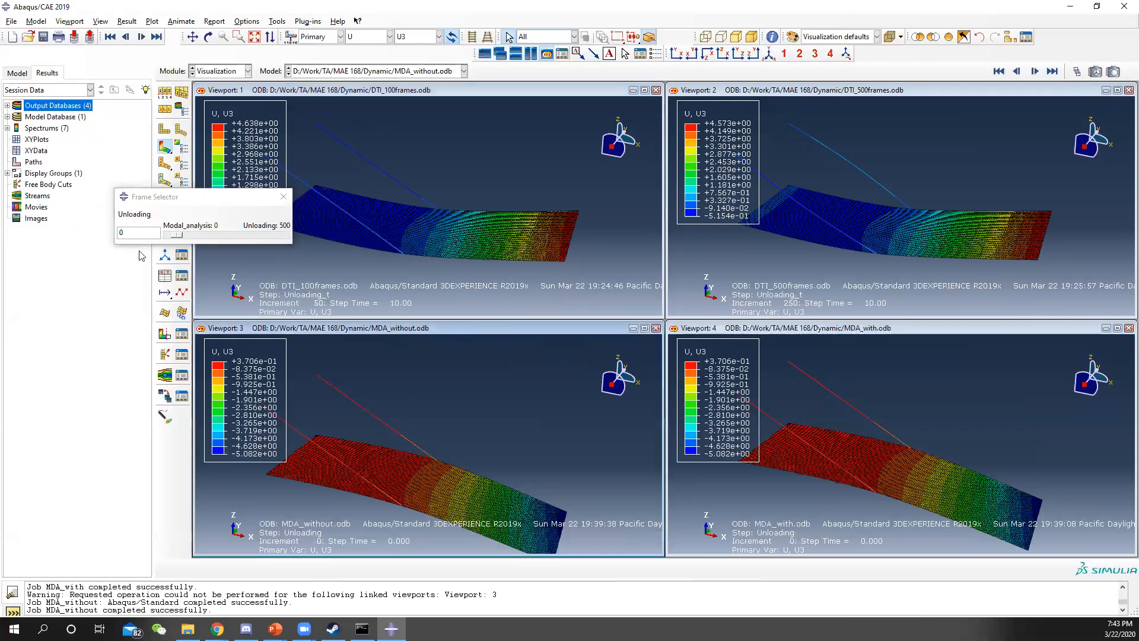
pyautogui.write('250')
pyautogui.press('Return')
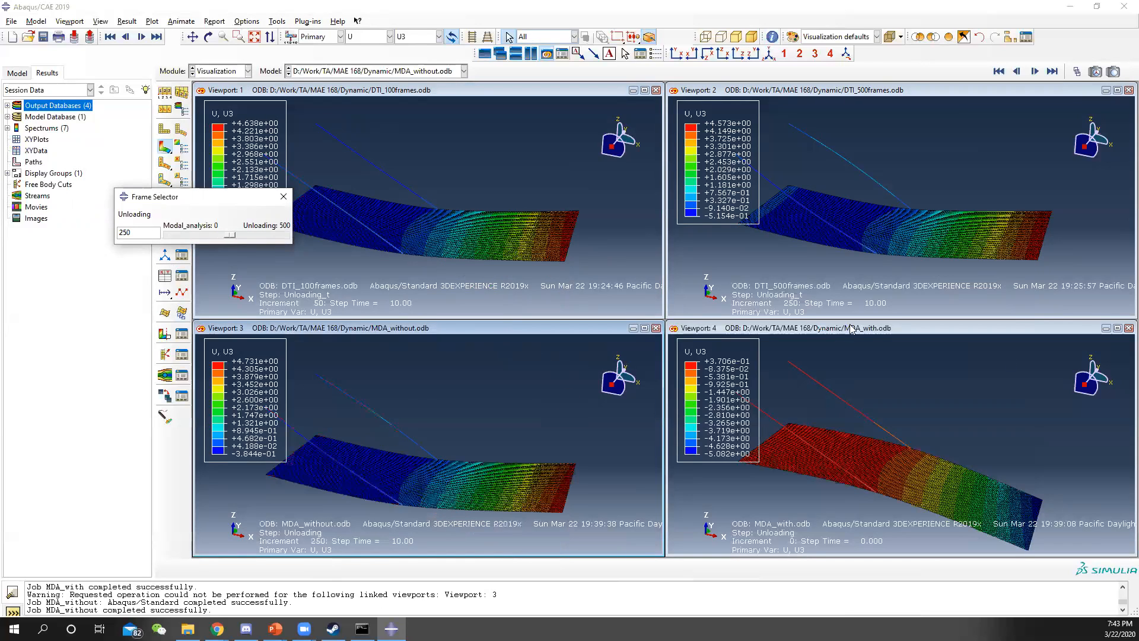
pyautogui.click(881, 326)
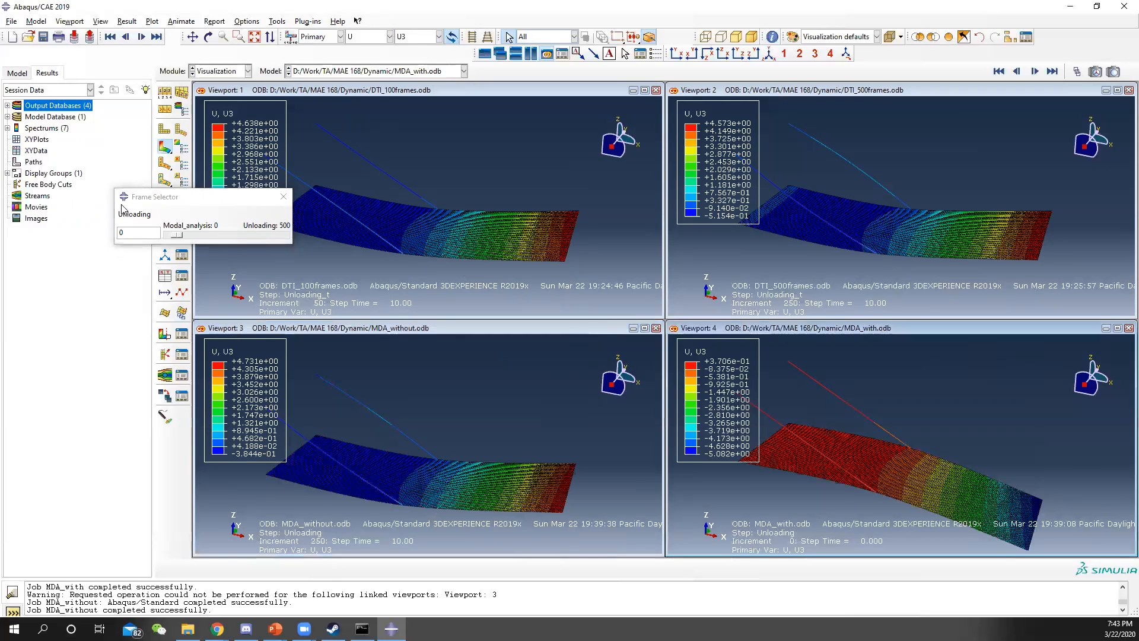
pyautogui.press('Return')
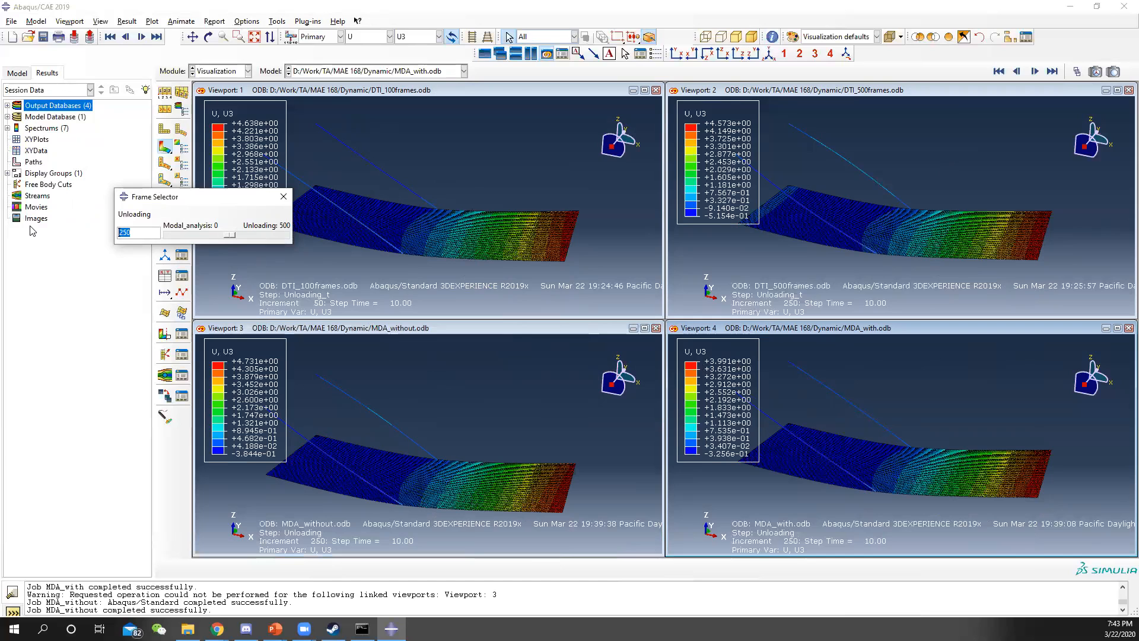
# Step: Show frame 500 of the Unloading step for MDA_with in Viewport 4 and MDA_without in Viewport 3
pyautogui.write('500')
pyautogui.press('Return')
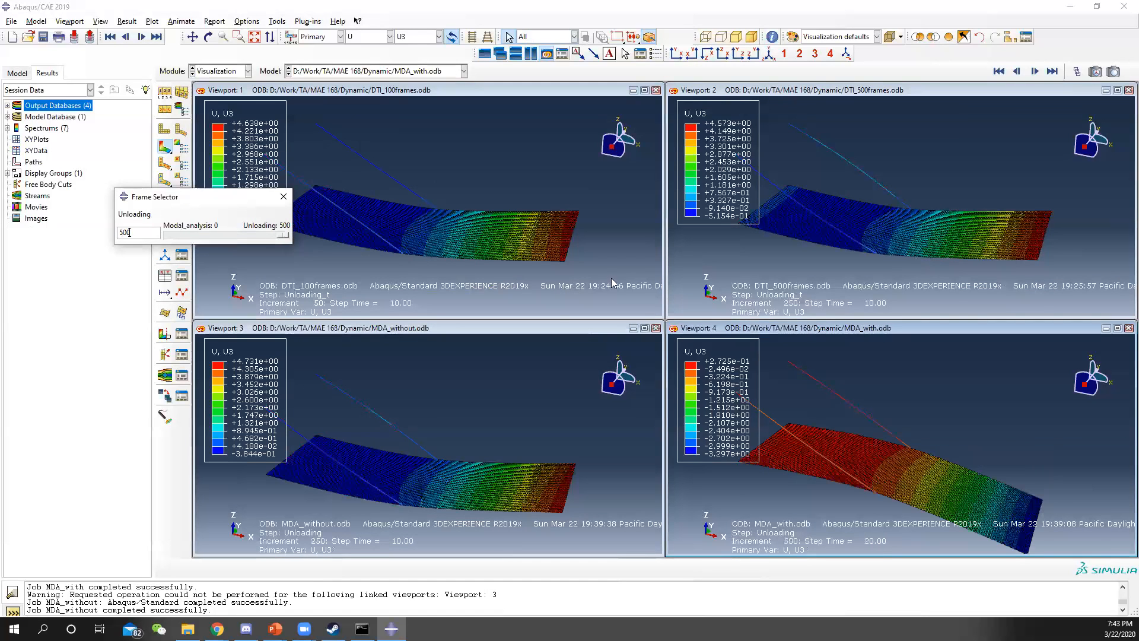
pyautogui.click(543, 323)
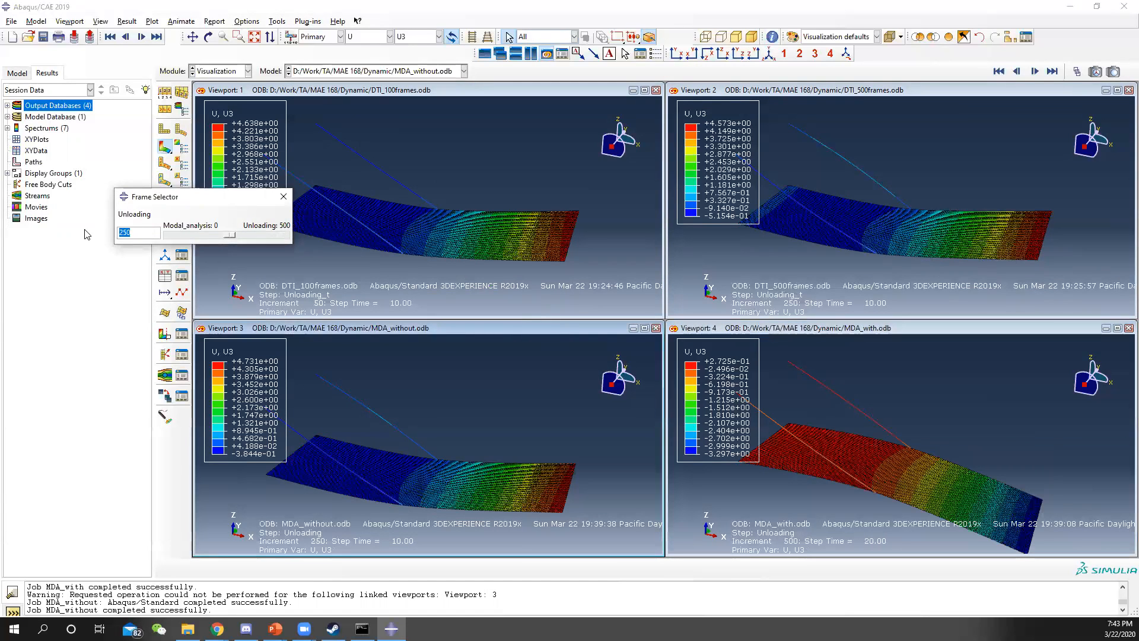
pyautogui.write('50')
pyautogui.press('Return')
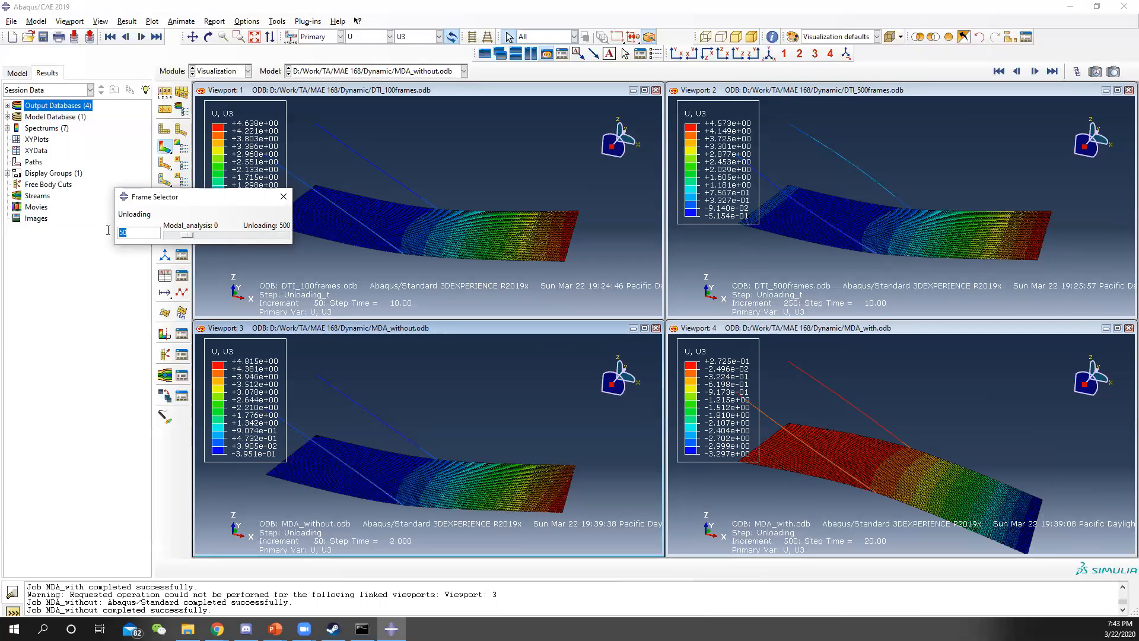
pyautogui.press('Return')
# Step: Show frame 100 of Unloading_t for DTI_100frames and frame 500 for DTI_500frames, and close the frame selector
pyautogui.click(493, 88)
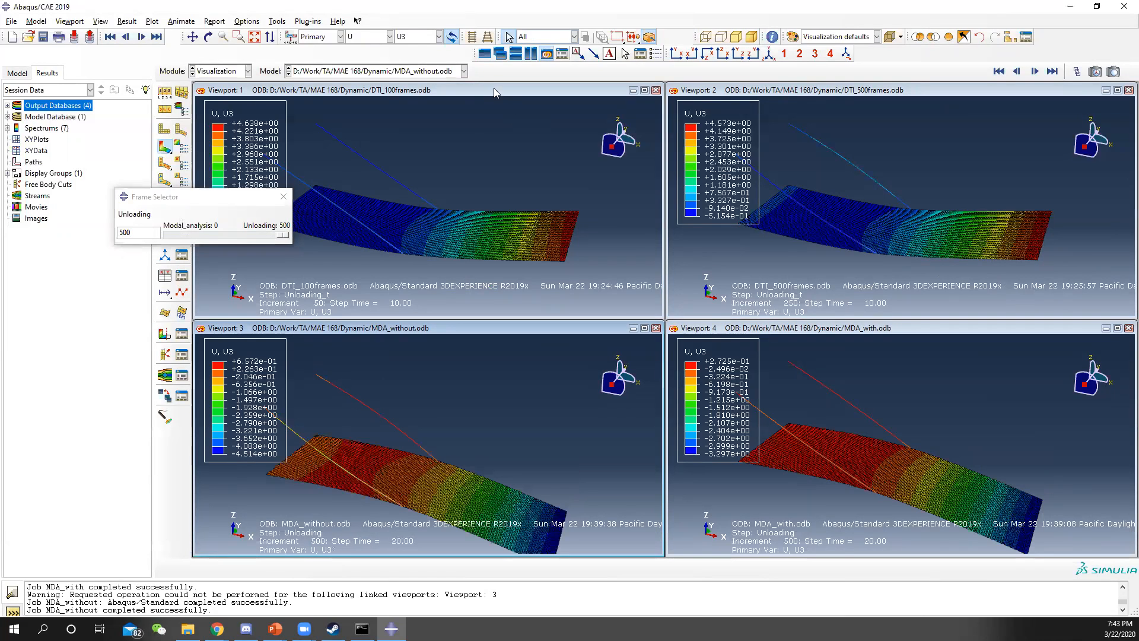
pyautogui.click(140, 235)
pyautogui.doubleClick(140, 236)
pyautogui.write('10')
pyautogui.press('Return')
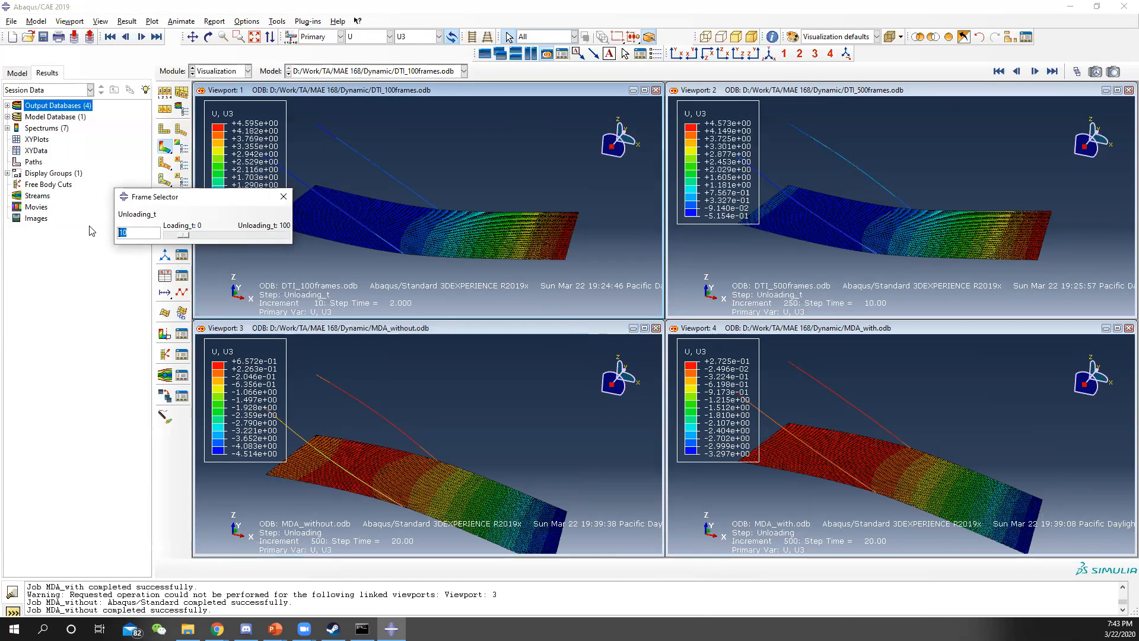
pyautogui.write('0')
pyautogui.press('Return')
pyautogui.click(800, 97)
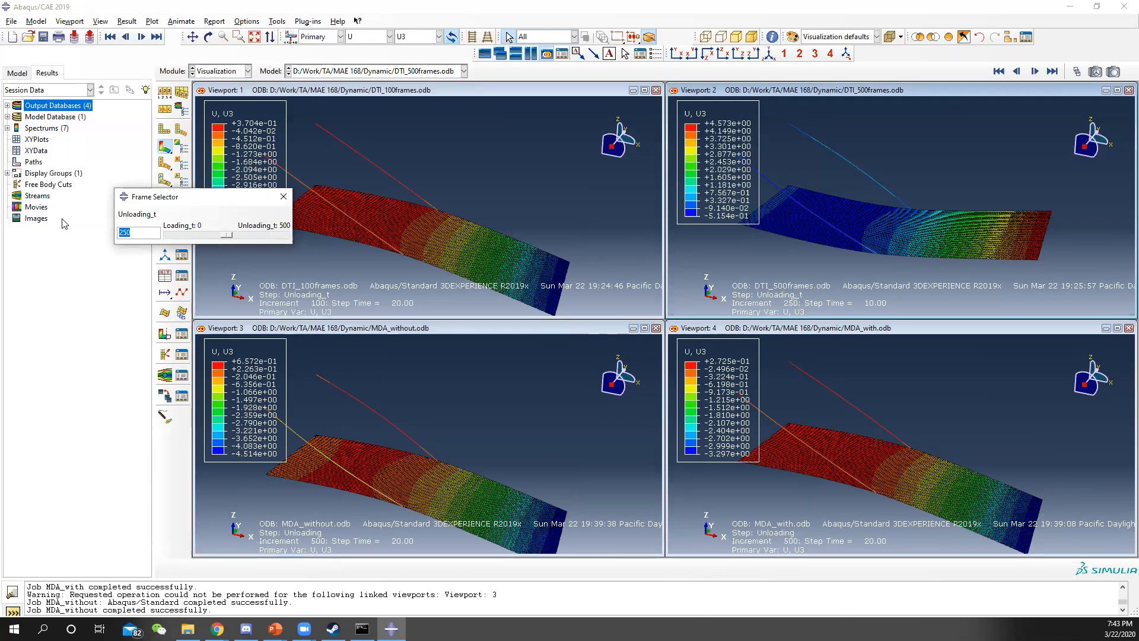
pyautogui.write('500')
pyautogui.press('Return')
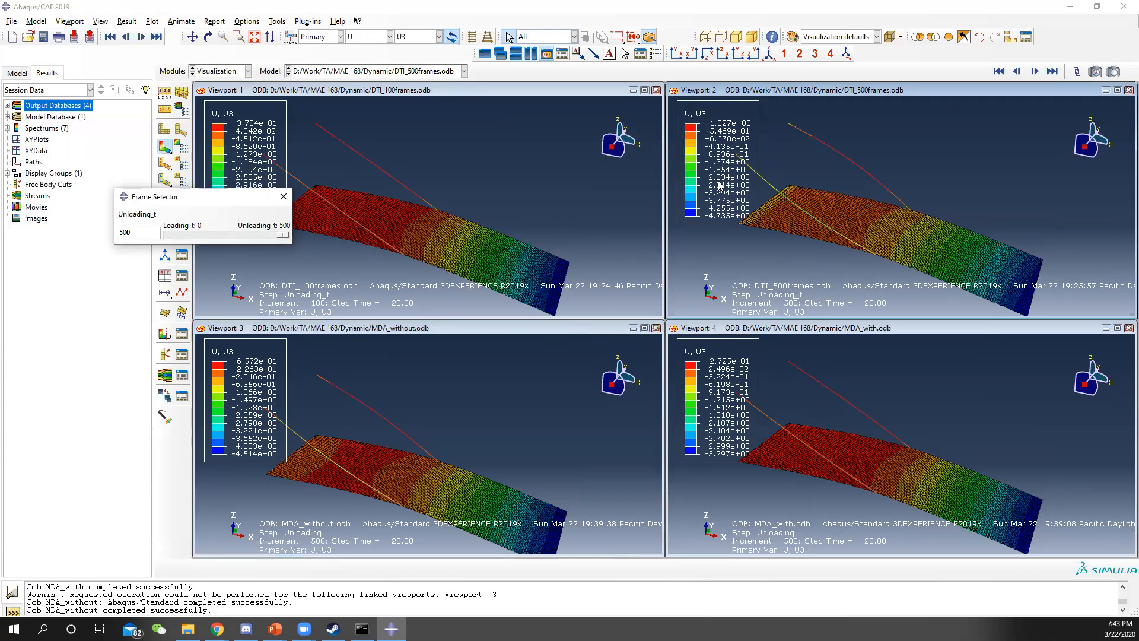
pyautogui.click(377, 91)
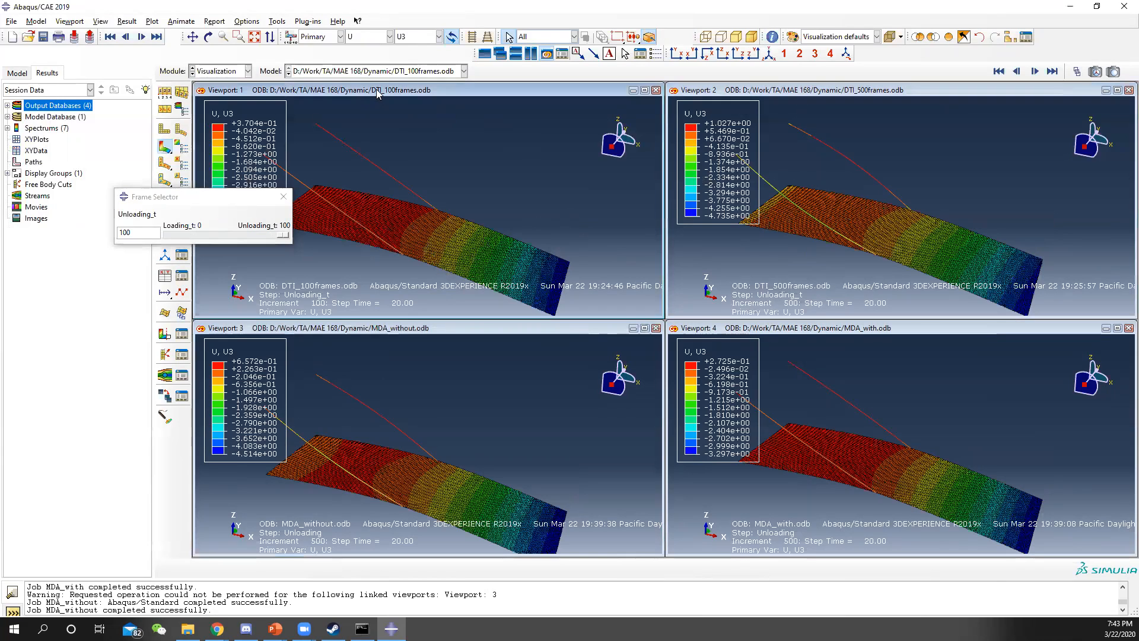
pyautogui.click(284, 198)
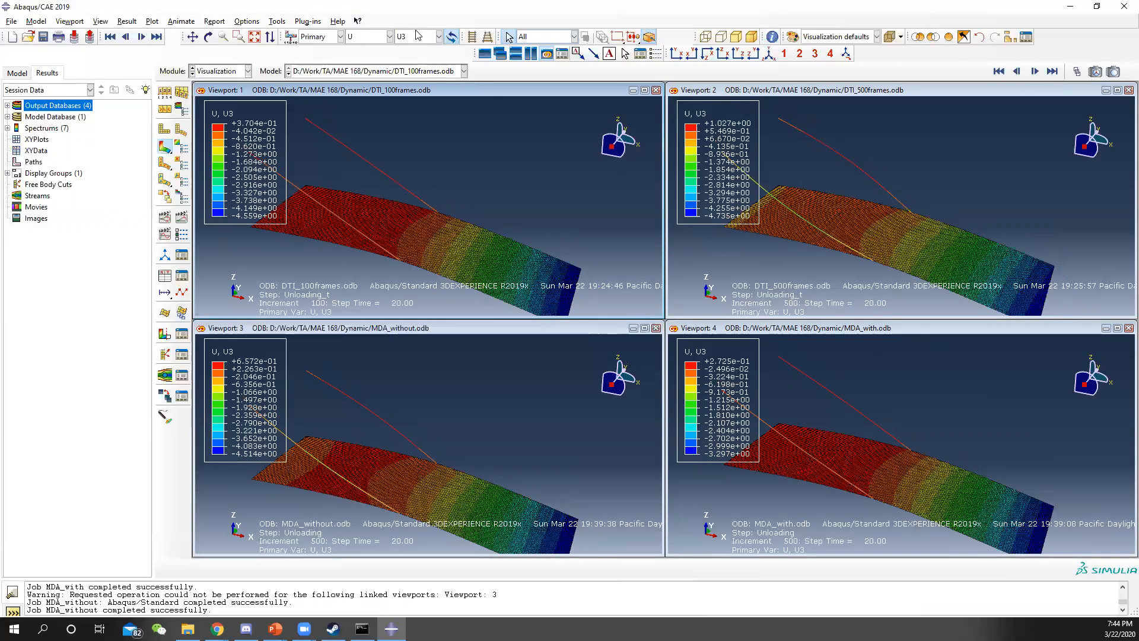
# Step: Save the U3 history output at REF1 from DTI_100frames as XY data frame100_ref1, plotted without applying it to linked viewports
pyautogui.click(308, 22)
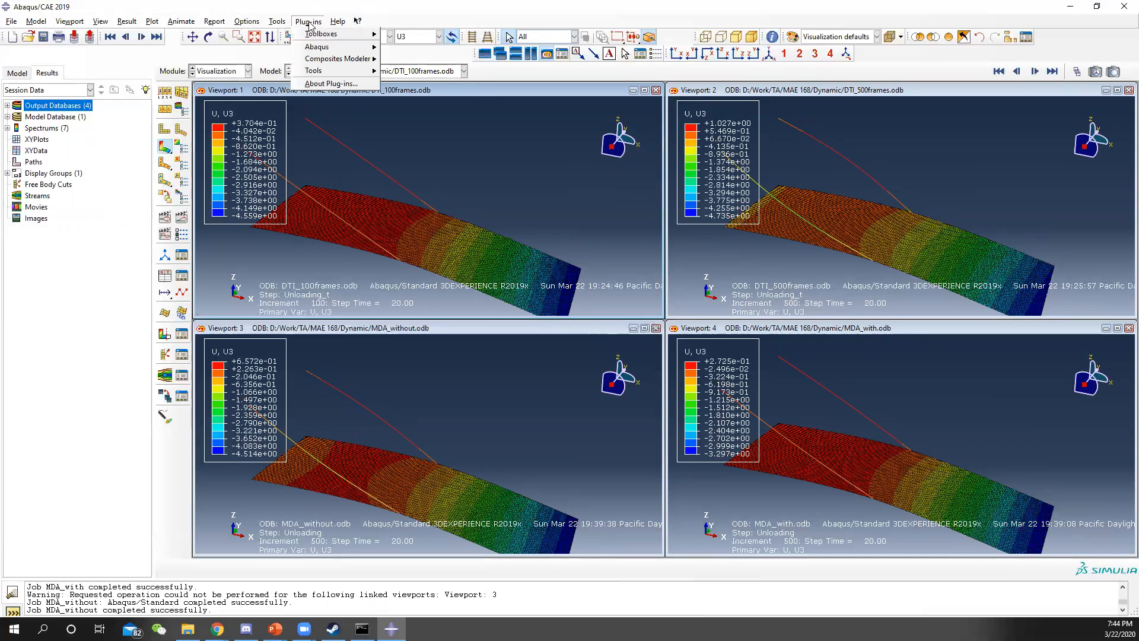
pyautogui.moveTo(285, 24)
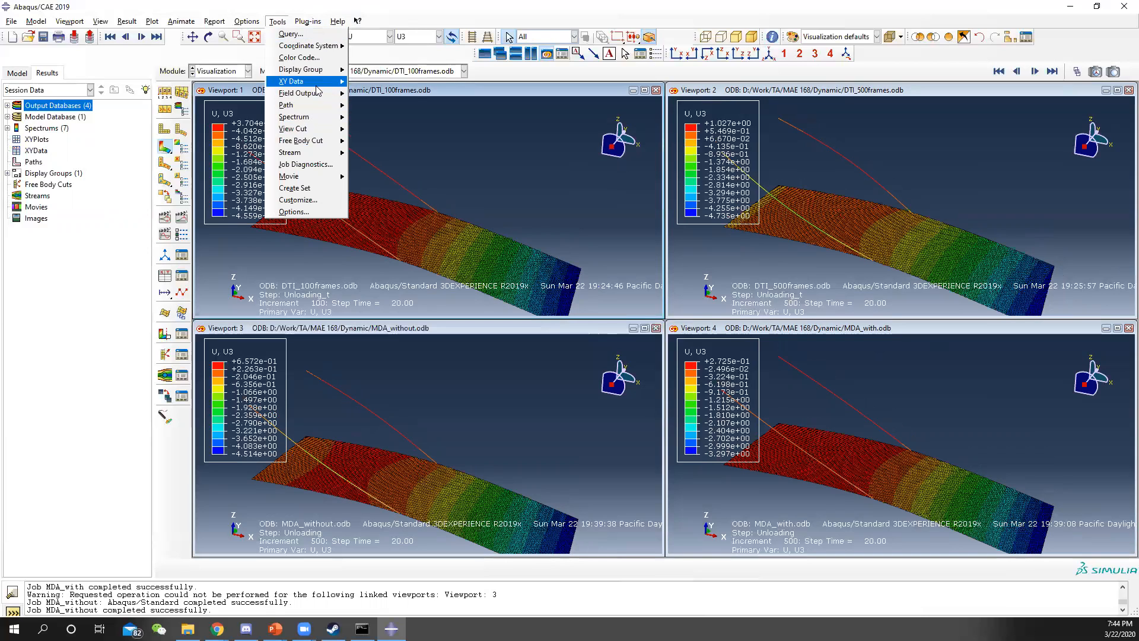
pyautogui.moveTo(323, 82)
pyautogui.click(403, 83)
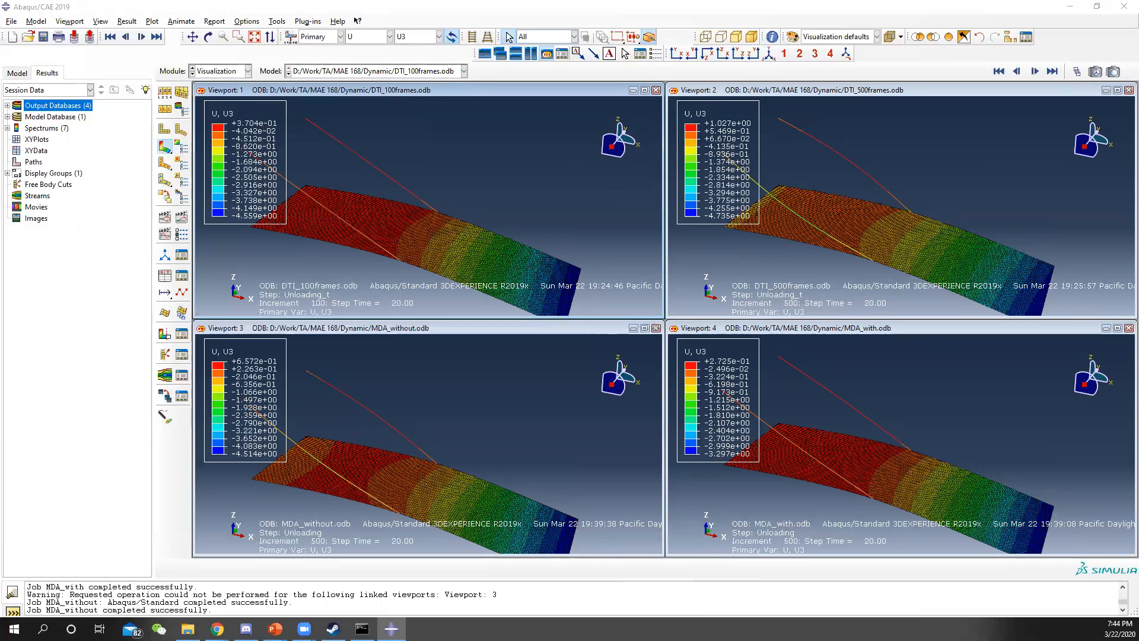
pyautogui.click(278, 21)
pyautogui.moveTo(321, 81)
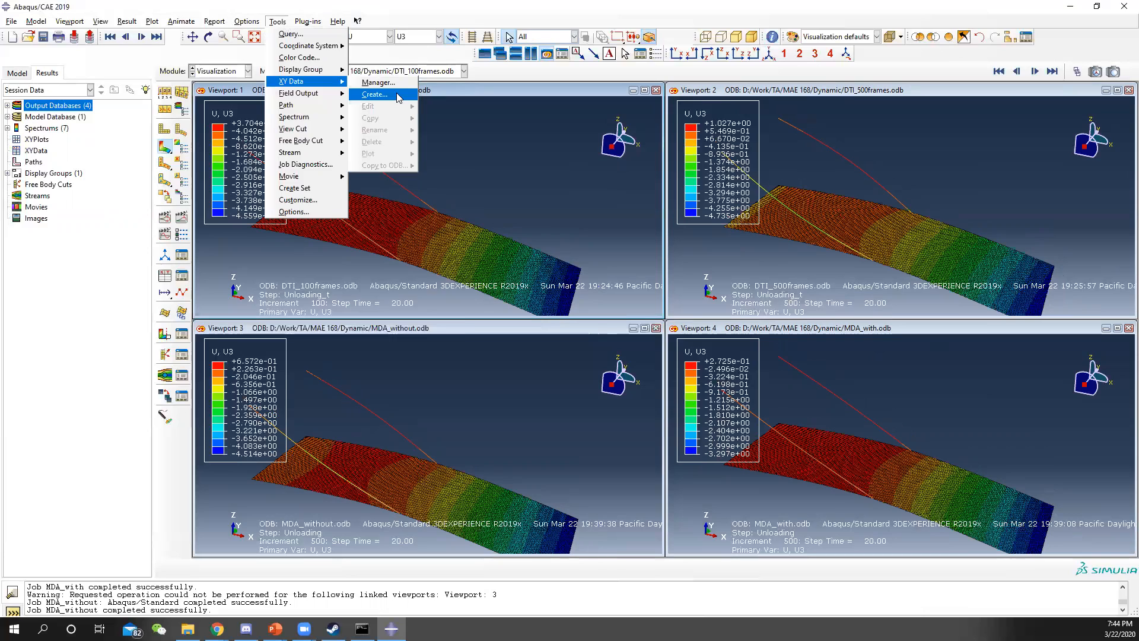
pyautogui.click(399, 96)
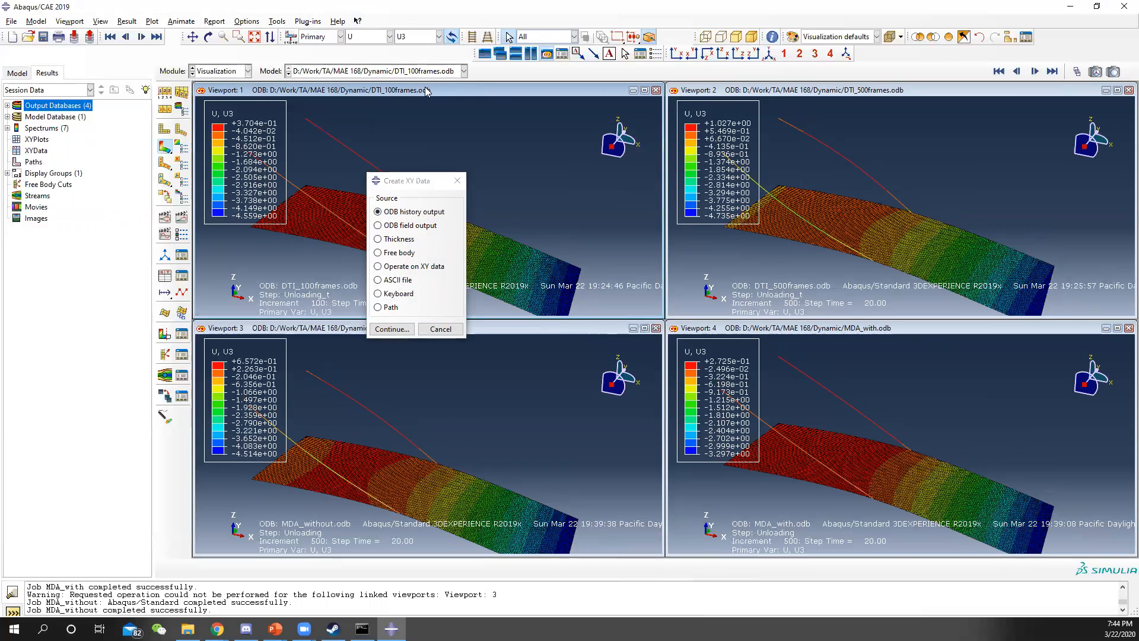
pyautogui.click(393, 329)
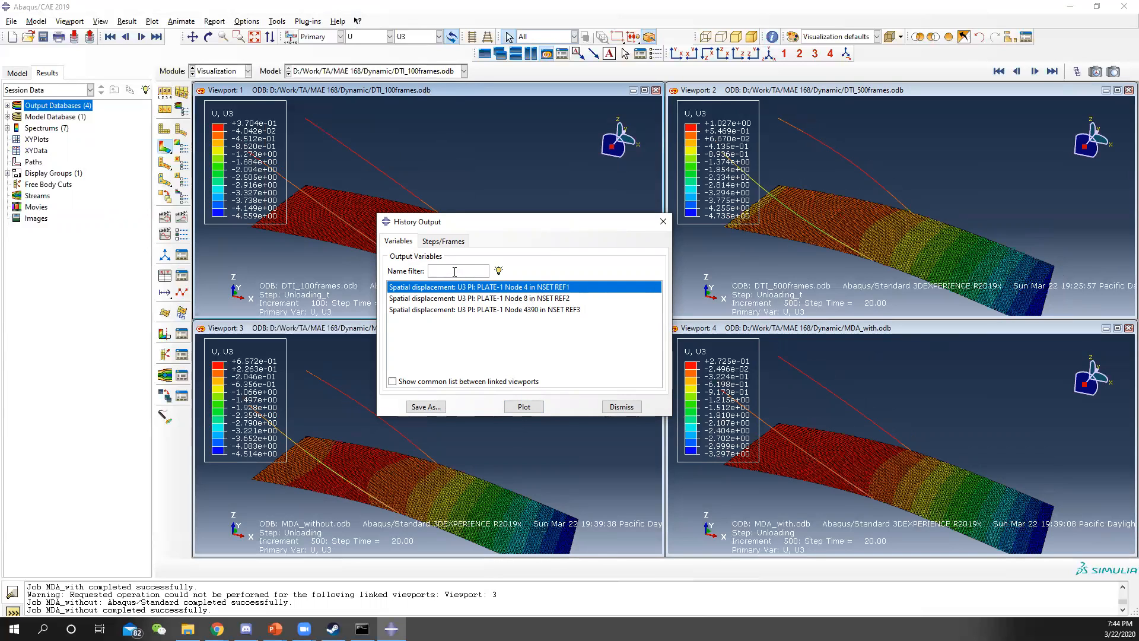
pyautogui.click(426, 406)
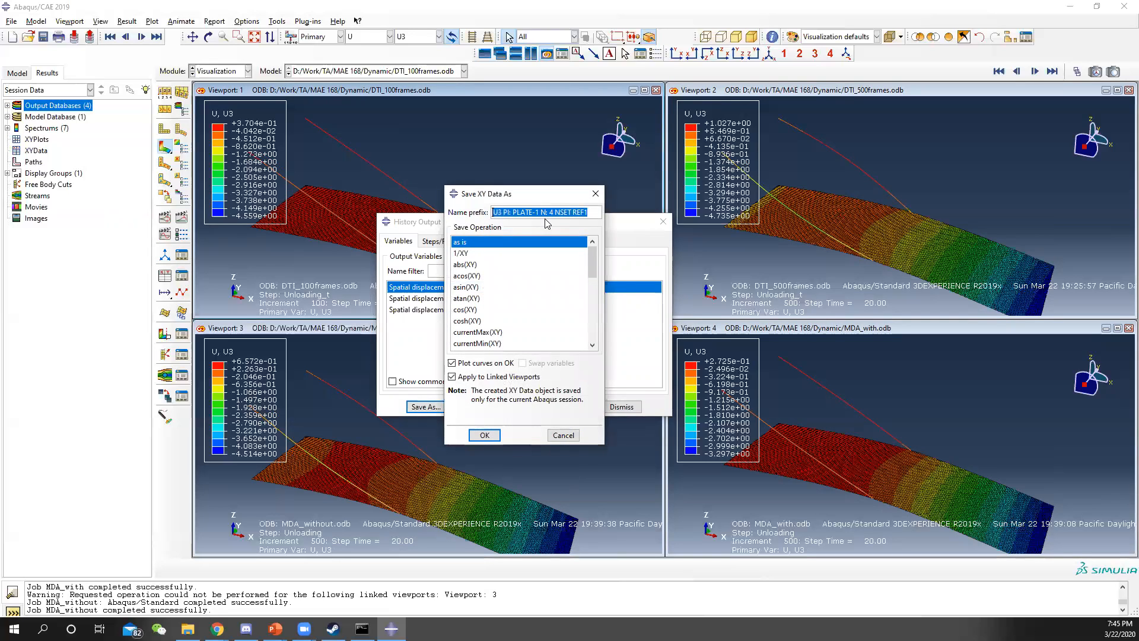
pyautogui.write('frame100_ref1')
pyautogui.click(458, 378)
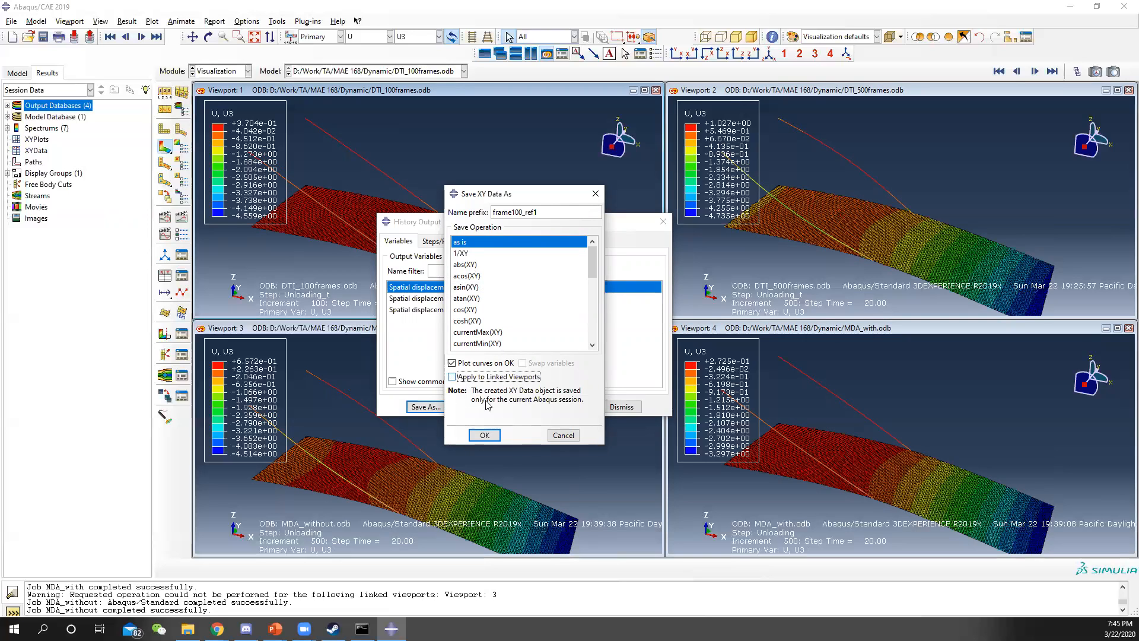
pyautogui.click(484, 435)
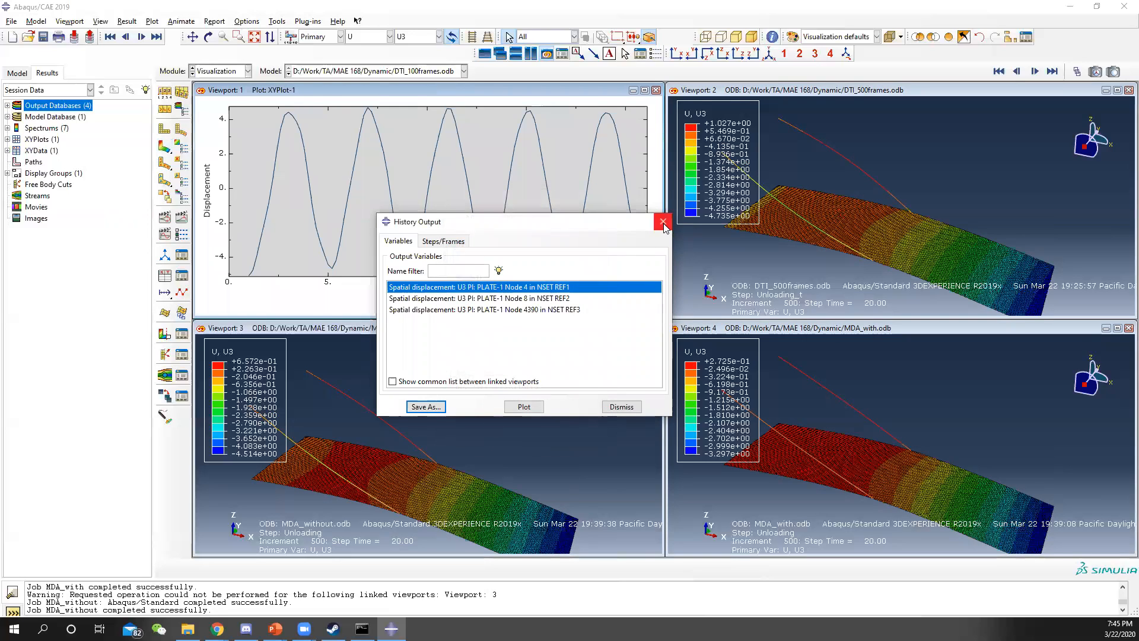
# Step: Make Viewport 2 with the DTI_500frames results current and restore the four-viewport tiled layout
pyautogui.click(768, 91)
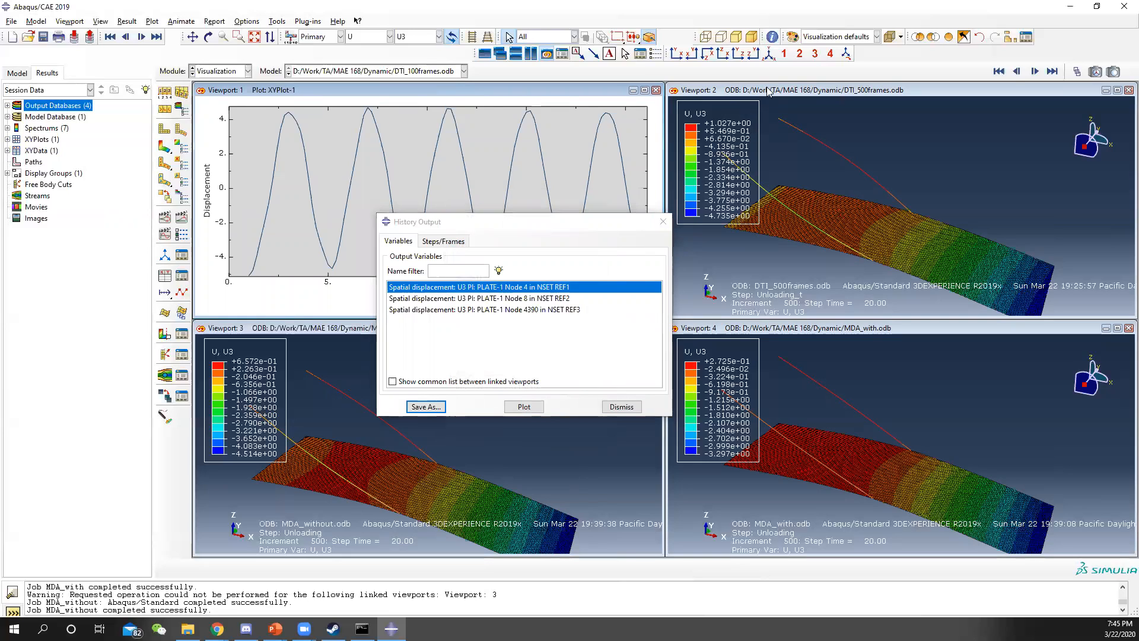
pyautogui.click(471, 231)
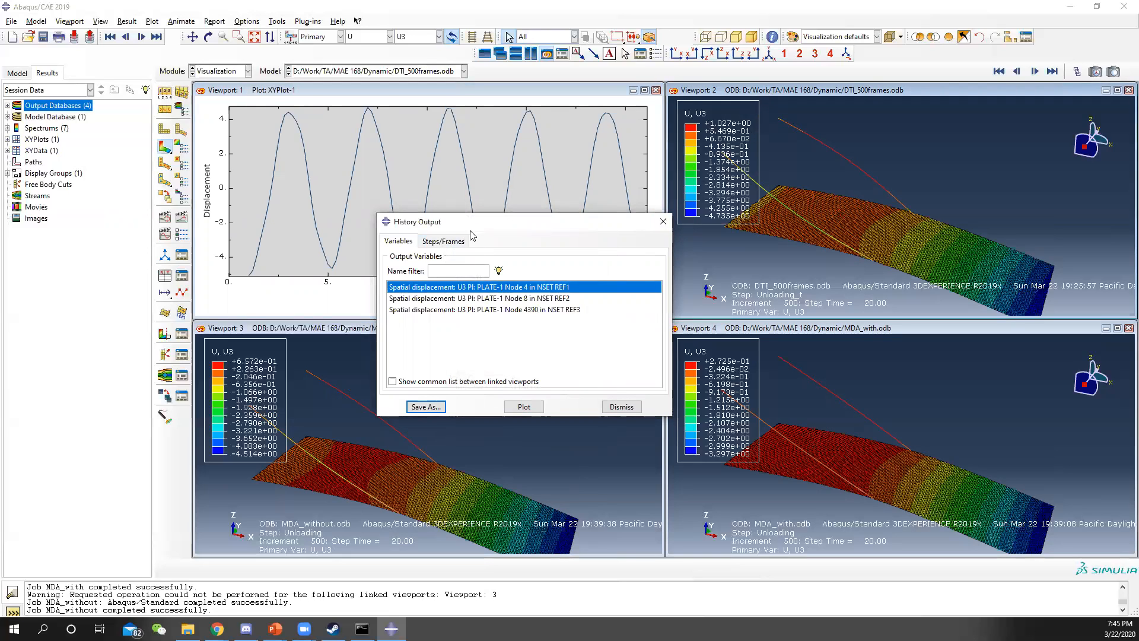
pyautogui.doubleClick(758, 89)
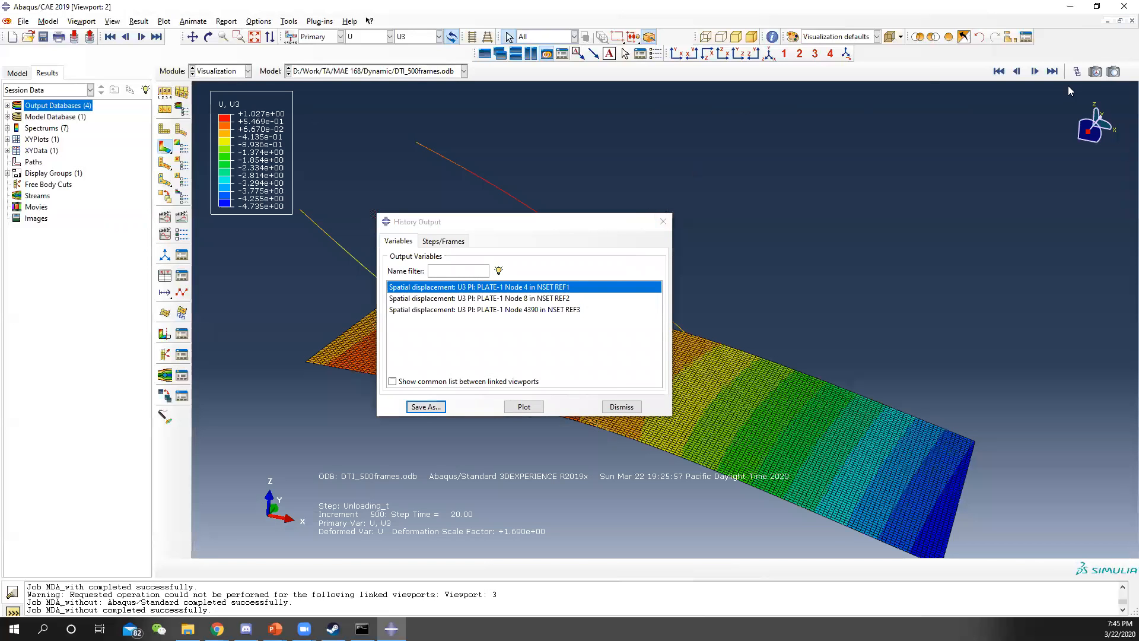
pyautogui.click(516, 54)
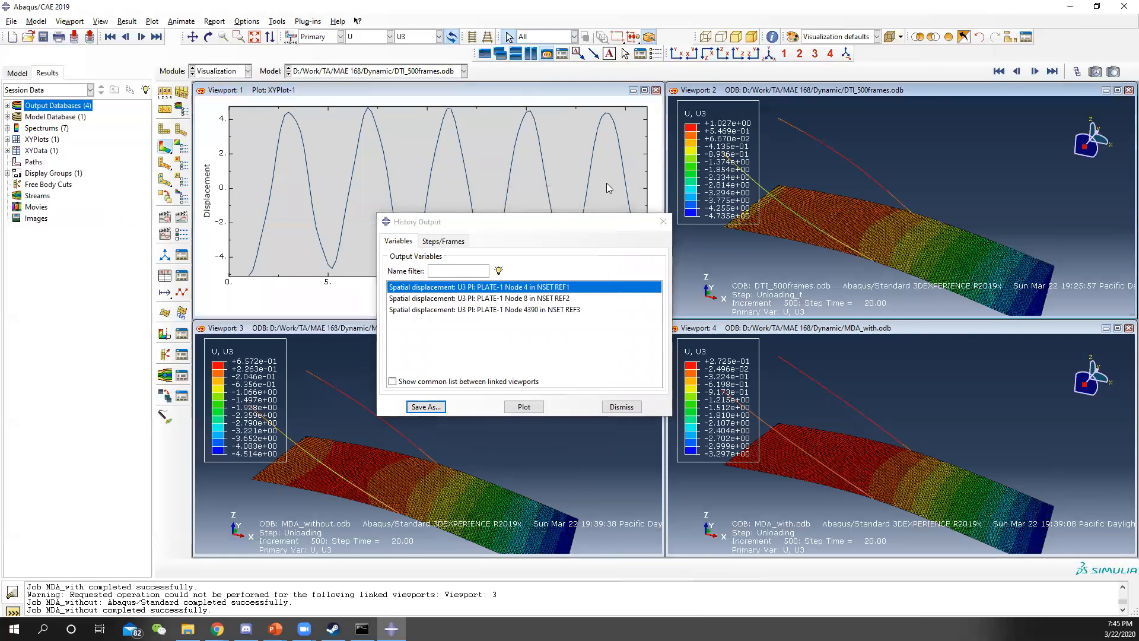
pyautogui.click(425, 407)
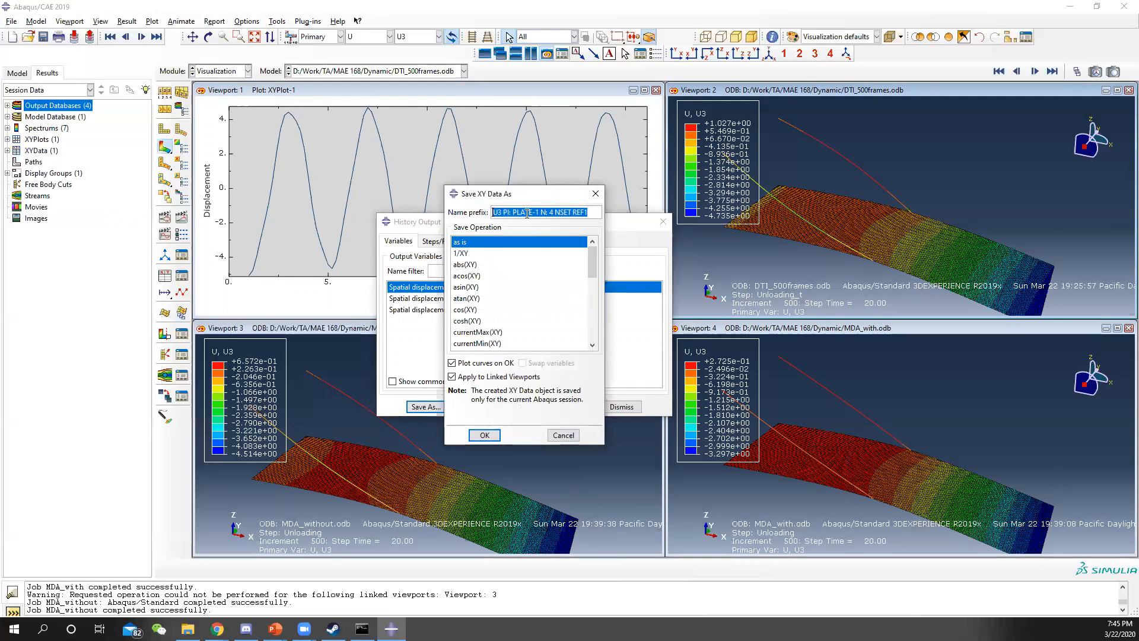
pyautogui.click(596, 194)
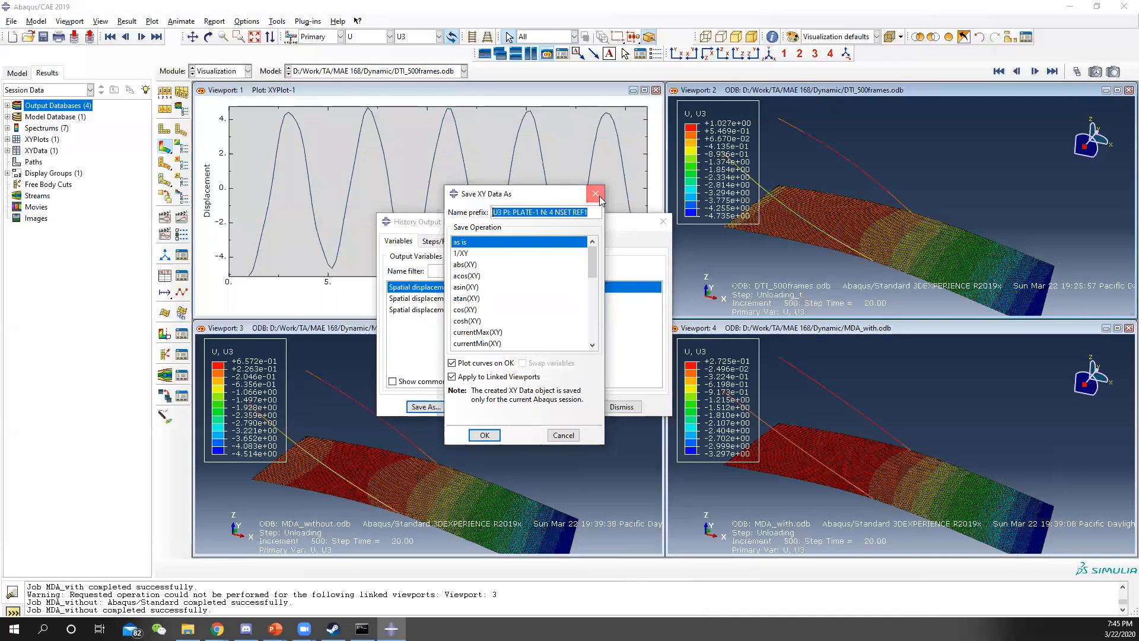
pyautogui.click(663, 221)
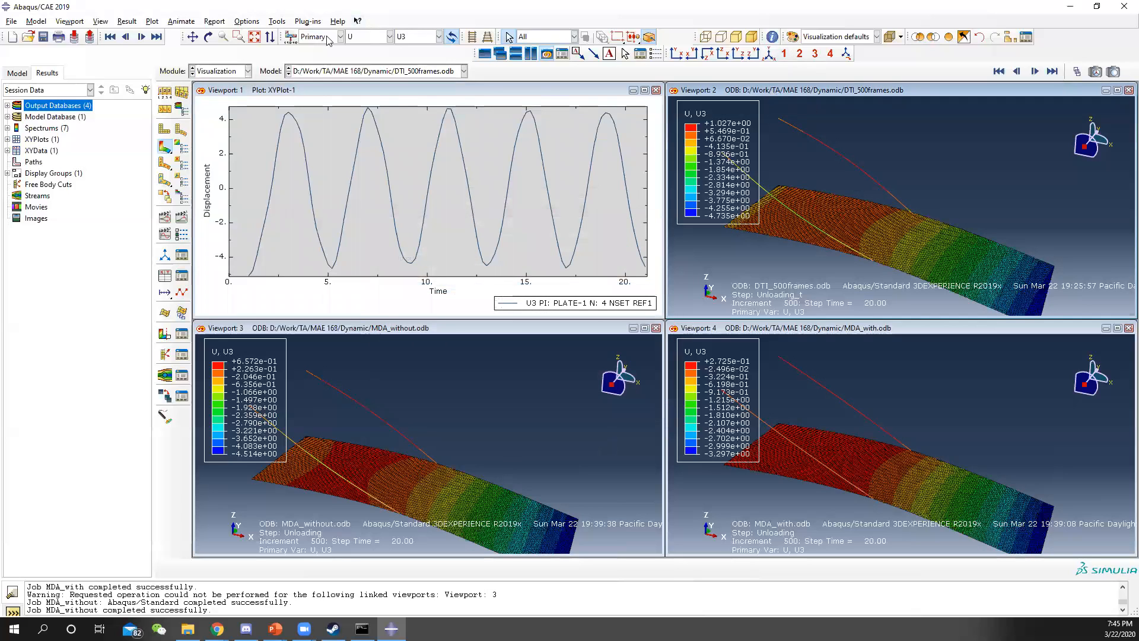
# Step: Save the U3 history output at REF1 from DTI_500frames as XY data frame500_ref1, plotted and applied to linked viewports
pyautogui.click(278, 22)
pyautogui.moveTo(308, 82)
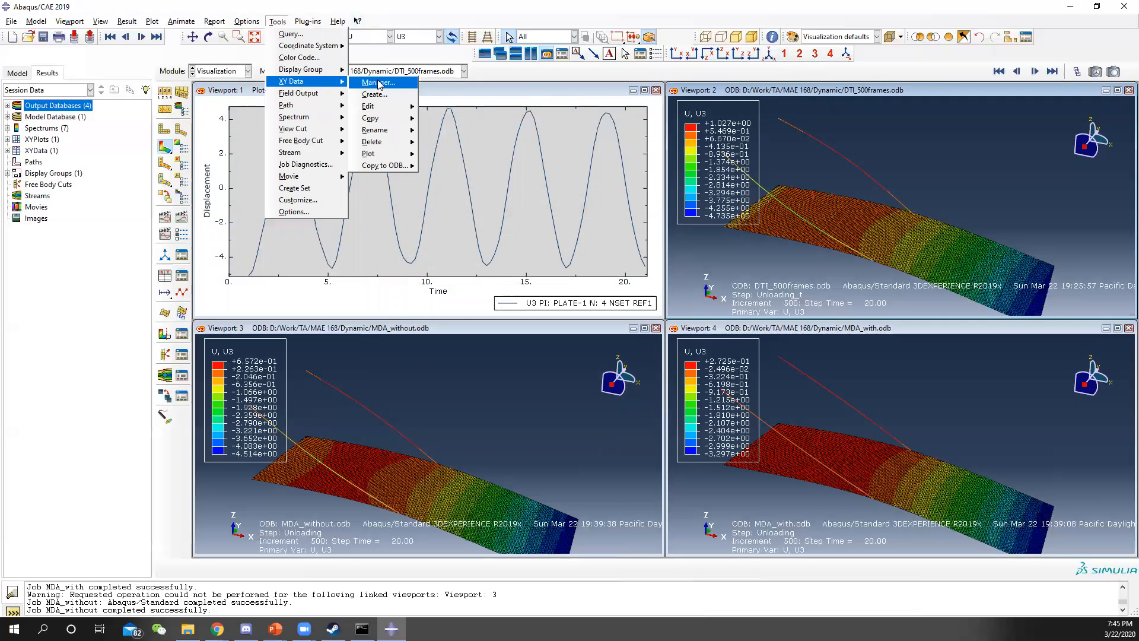
pyautogui.click(374, 93)
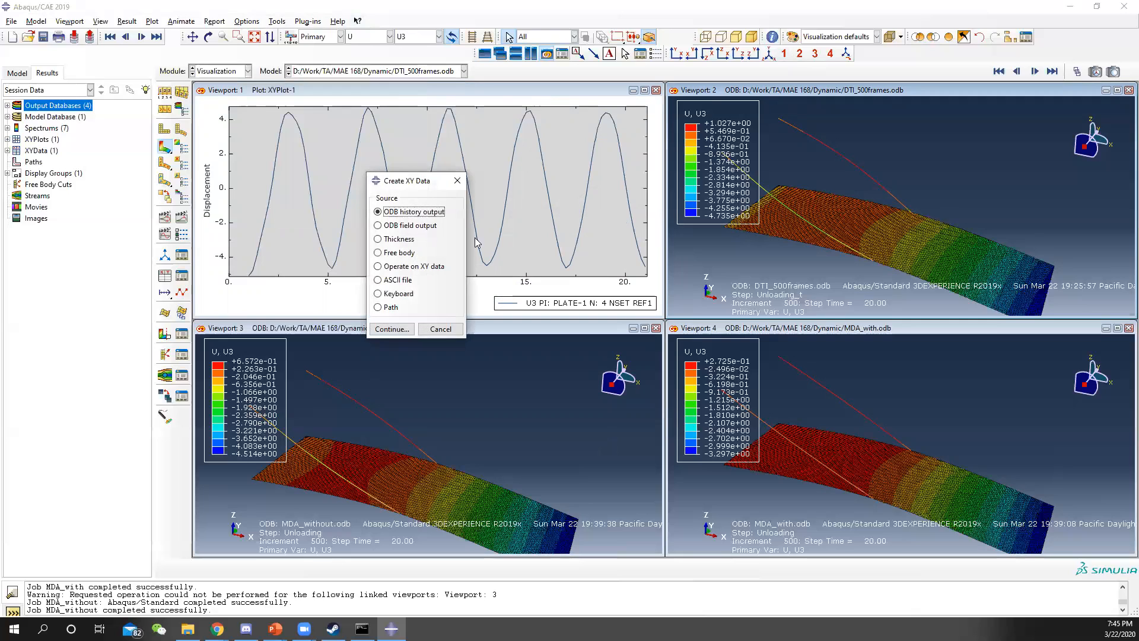
pyautogui.click(387, 330)
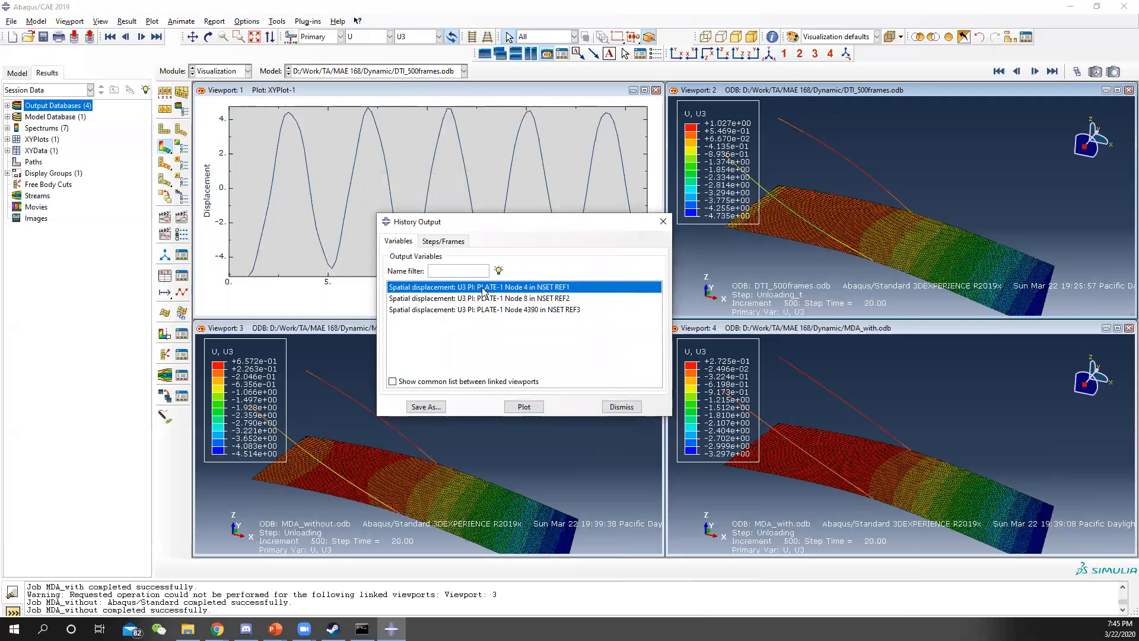
pyautogui.click(428, 407)
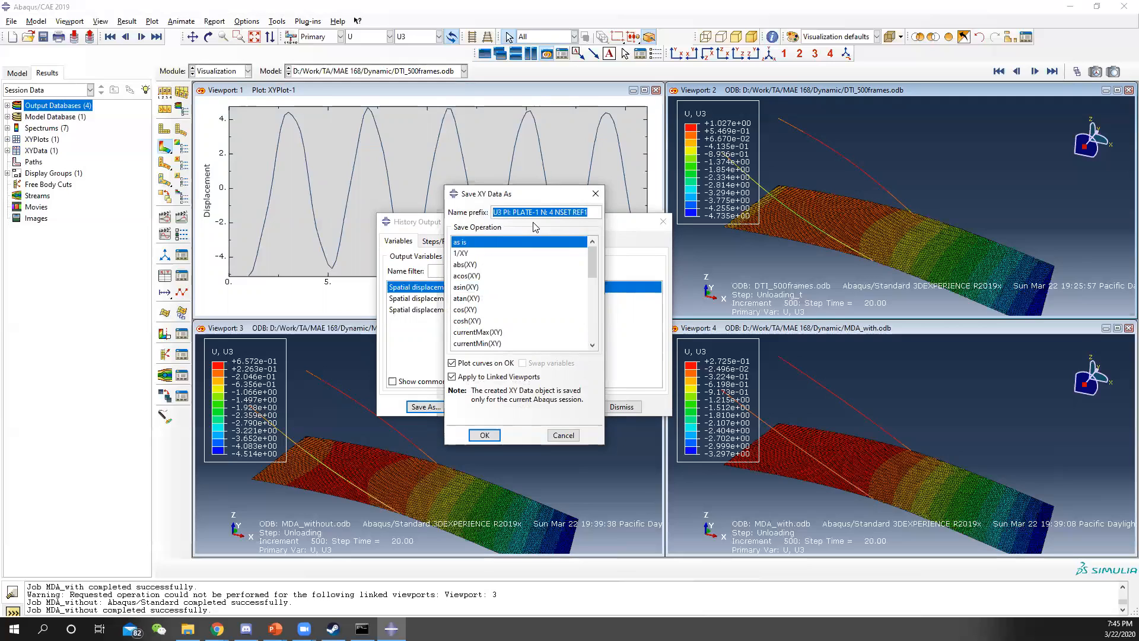
pyautogui.write('frame500_ref')
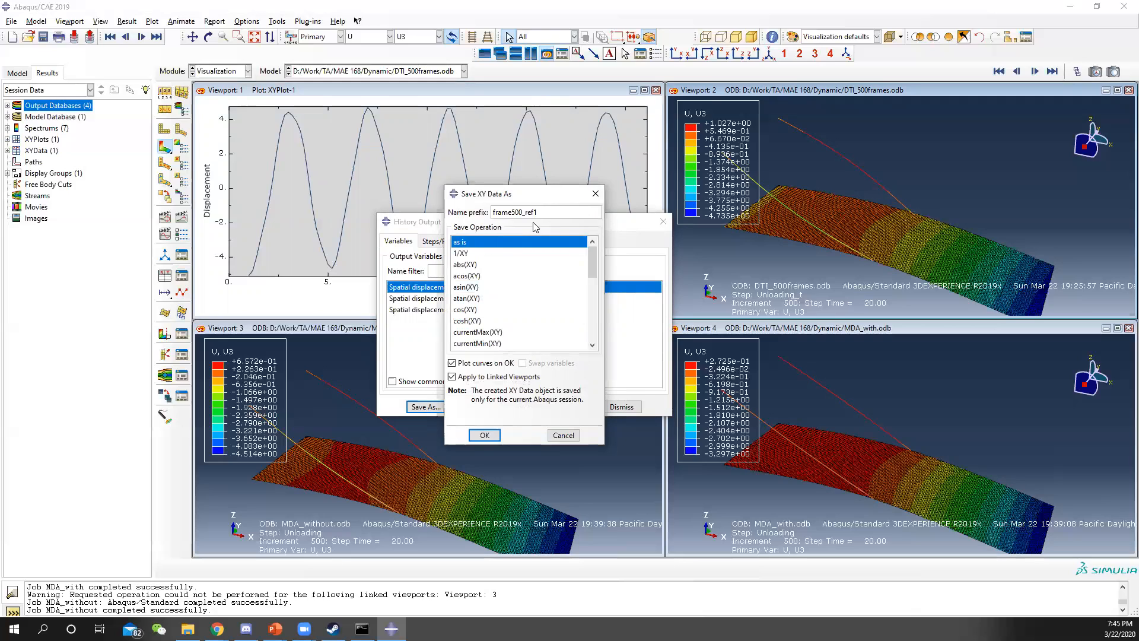
pyautogui.click(484, 435)
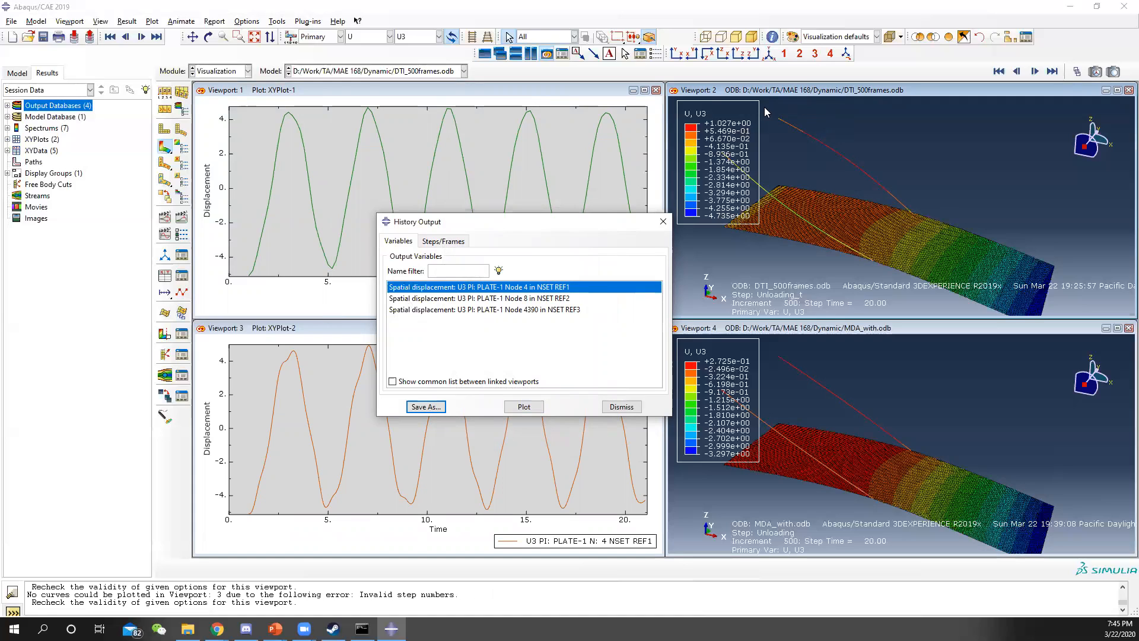
# Step: Maximize Viewport 2, save its U3 history output at REF1 again as XY data frame500_ref1, and close the history output dialog
pyautogui.doubleClick(809, 89)
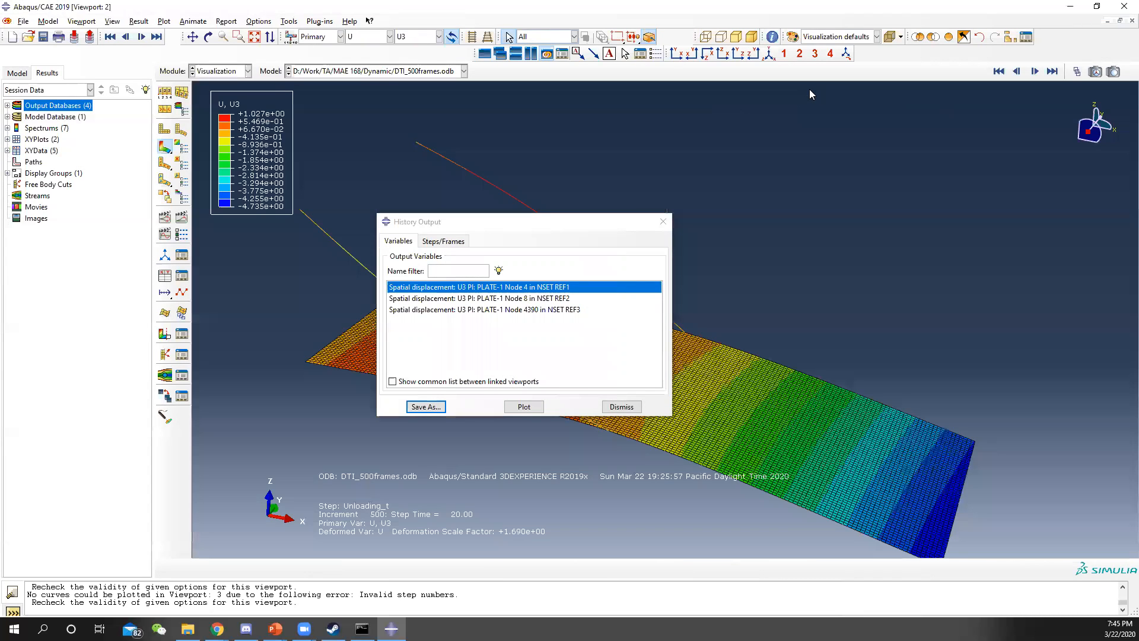
pyautogui.click(663, 221)
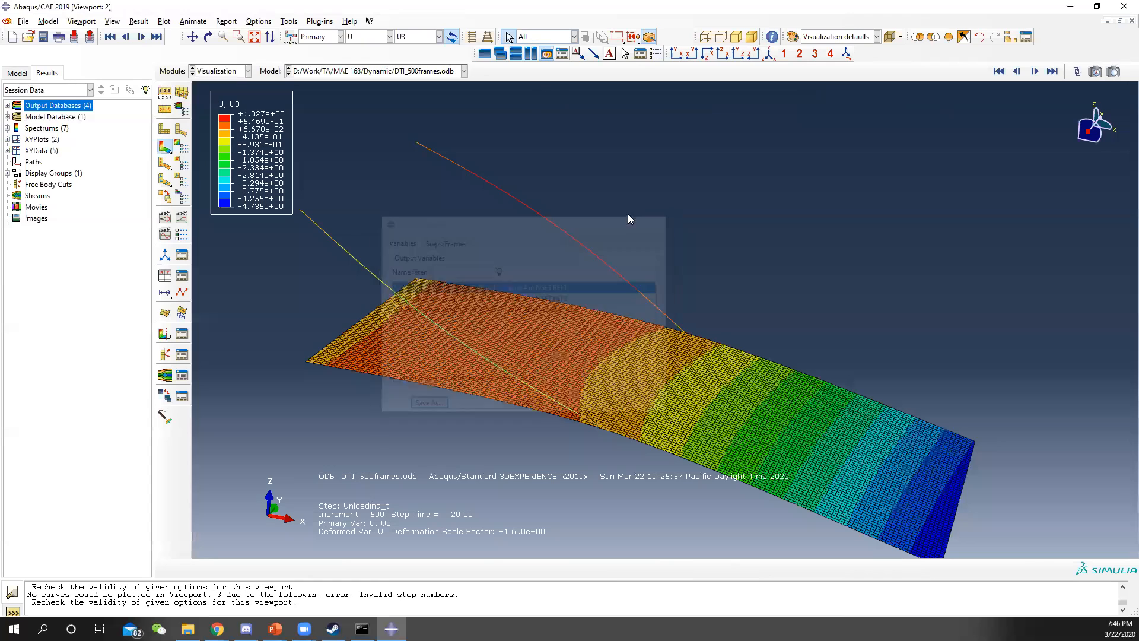
pyautogui.click(290, 21)
pyautogui.moveTo(320, 83)
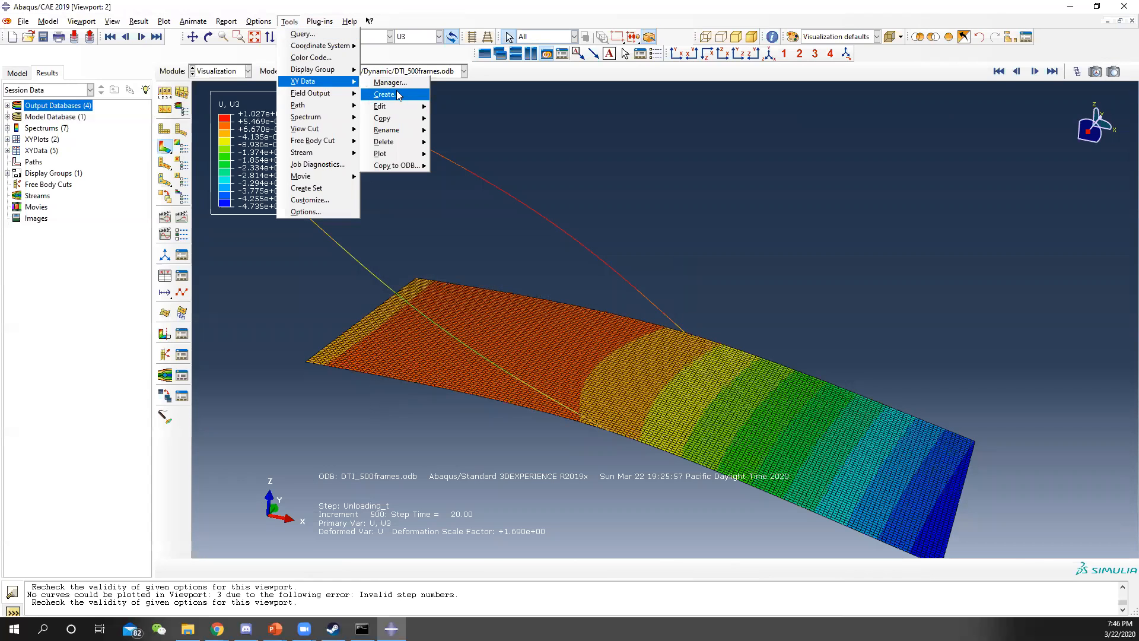
pyautogui.click(399, 95)
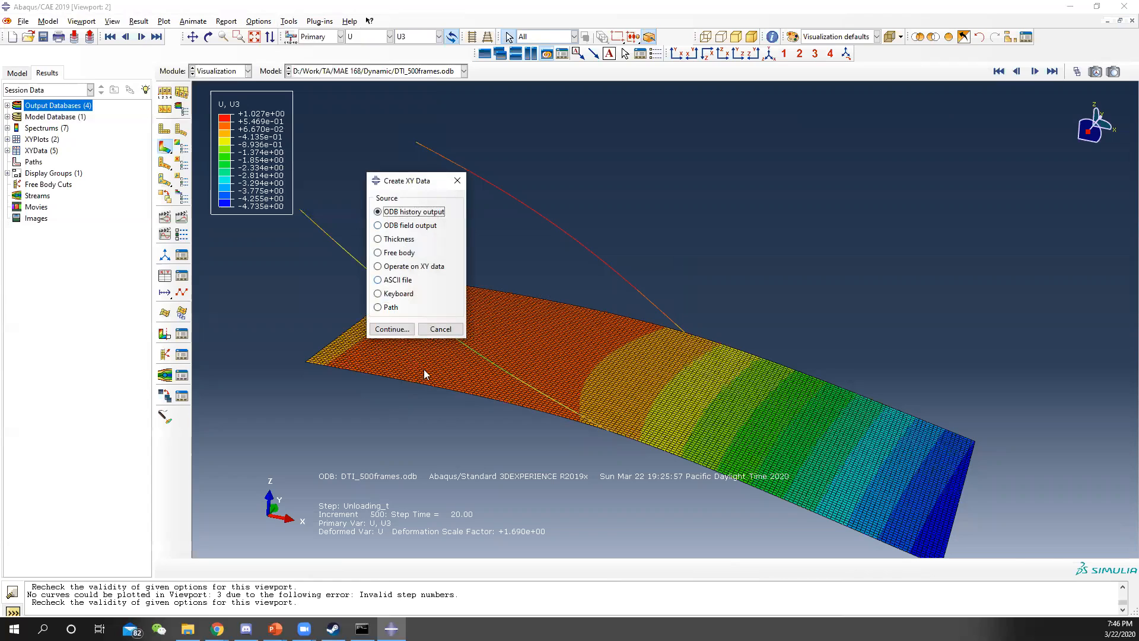
pyautogui.click(400, 332)
pyautogui.click(439, 408)
pyautogui.write('r')
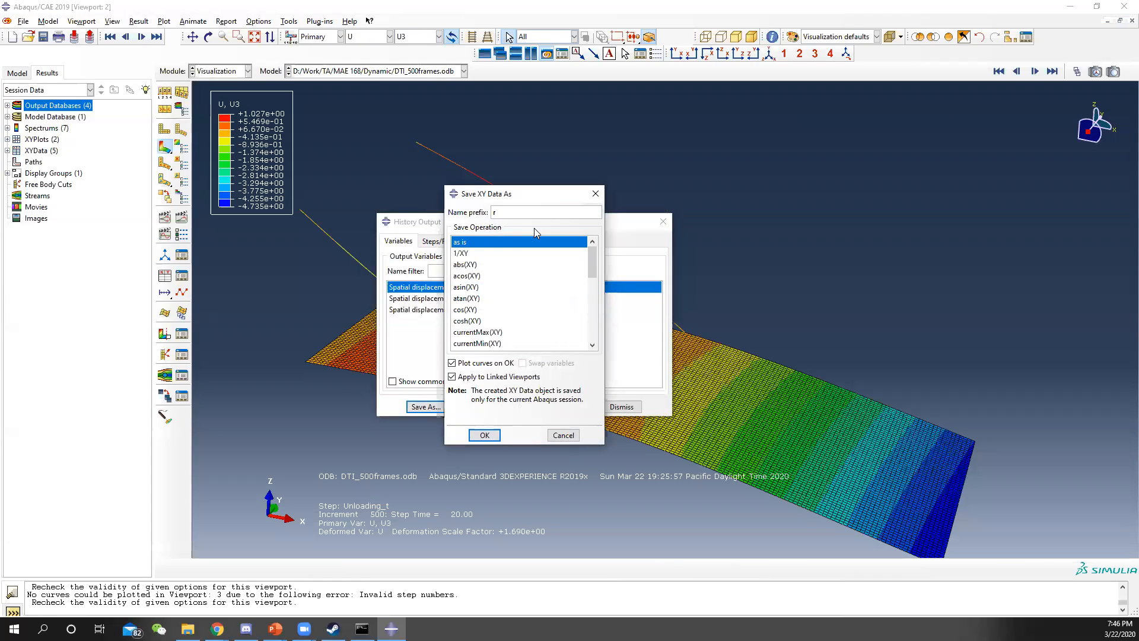
pyautogui.write('e')
pyautogui.press('BackSpace')
pyautogui.press('BackSpace')
pyautogui.write('frea')
pyautogui.write('e500_ref1')
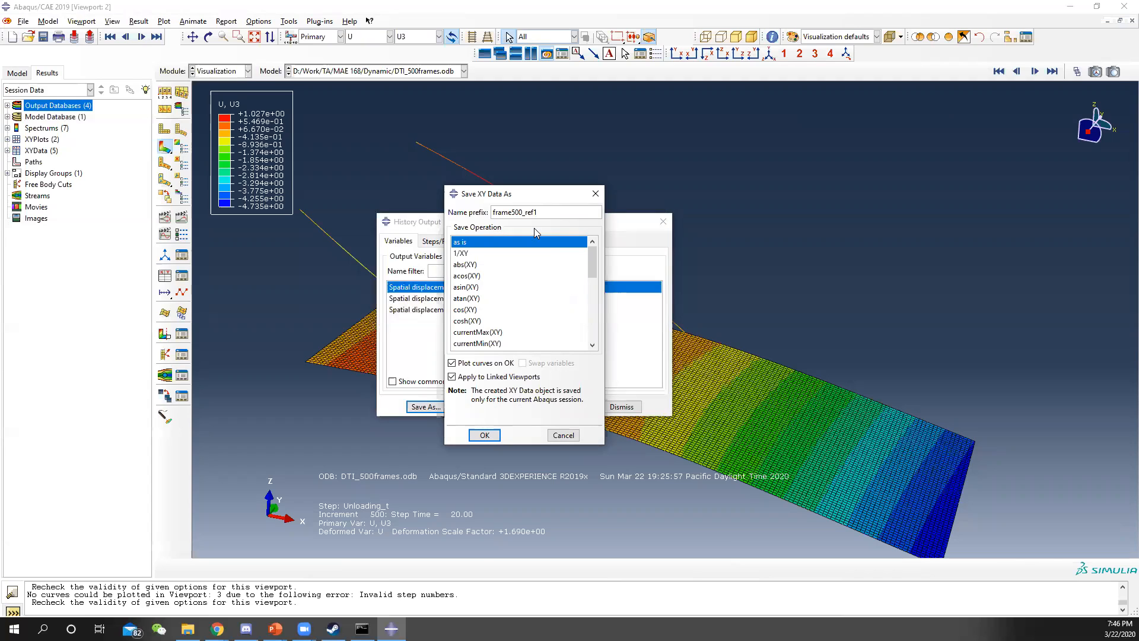
pyautogui.click(485, 434)
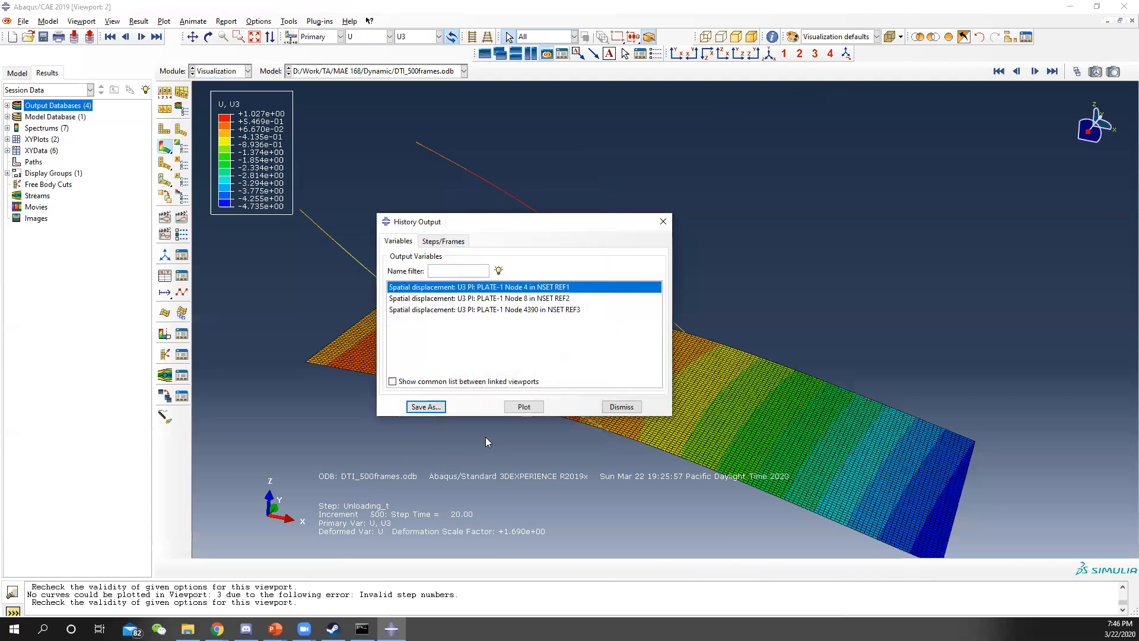
pyautogui.click(660, 220)
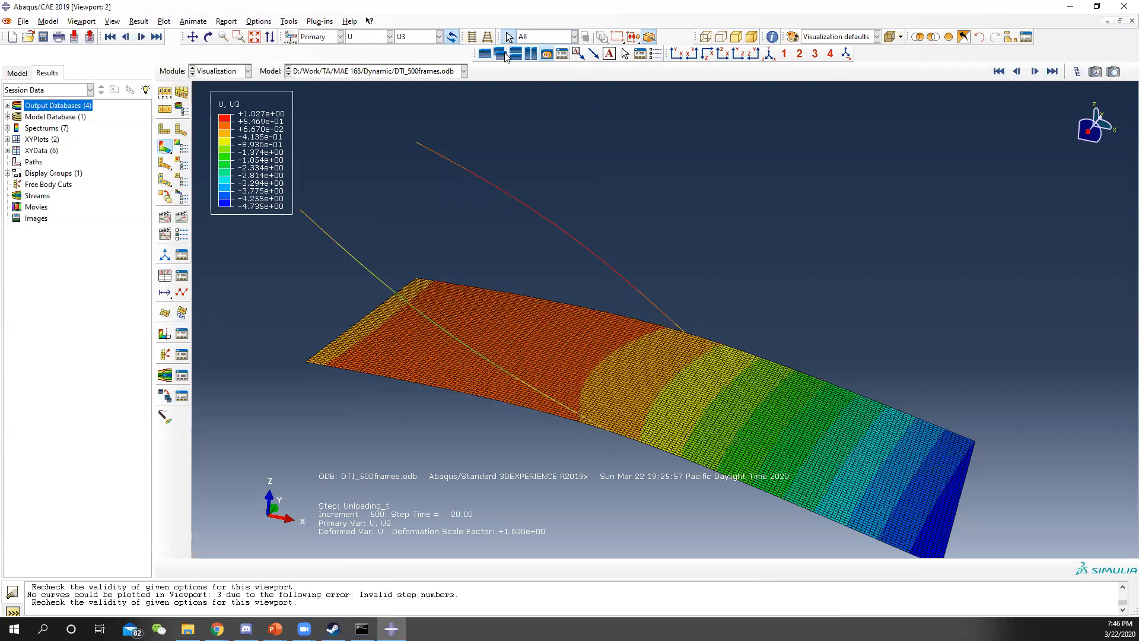
# Step: Replace Viewport 3 with a new viewport and arrange all four viewports in a tiled layout
pyautogui.click(515, 54)
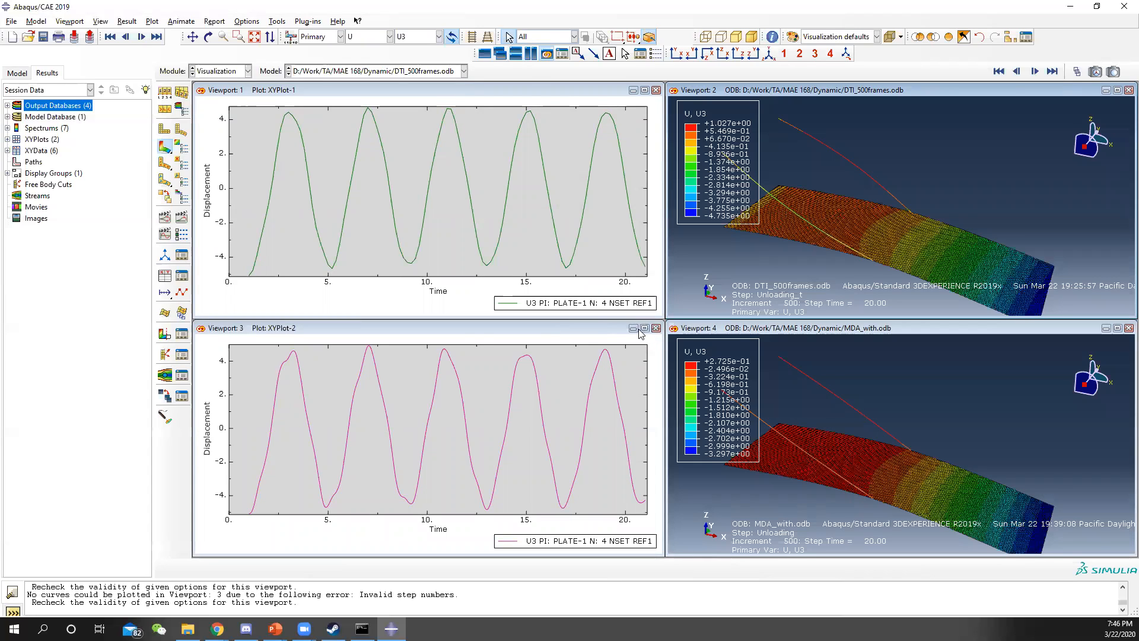
pyautogui.click(656, 328)
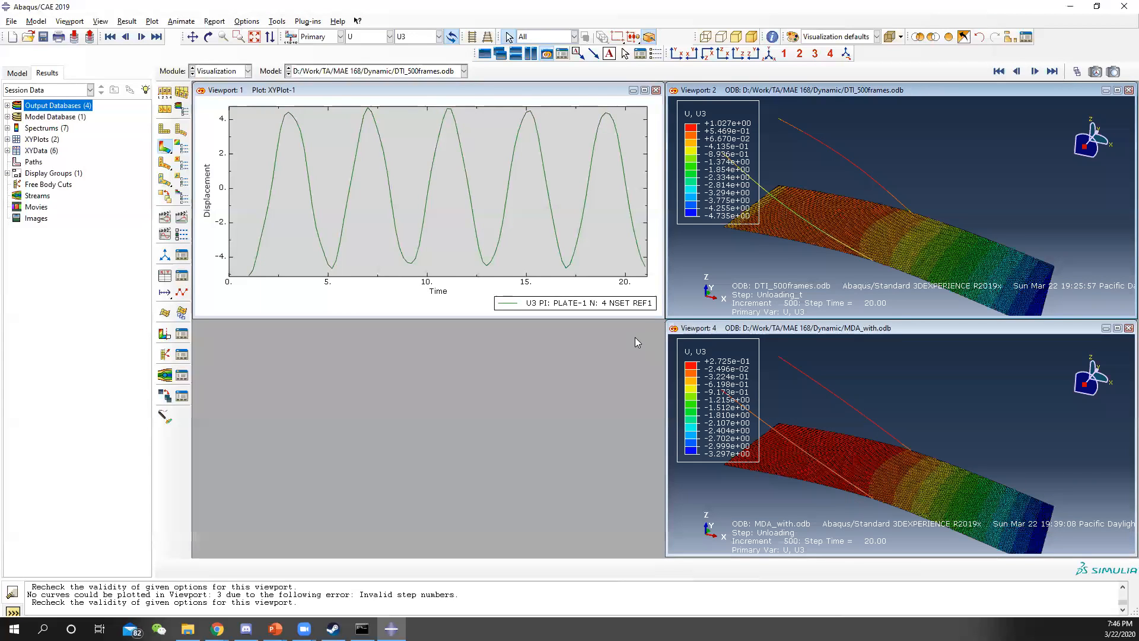
pyautogui.click(484, 55)
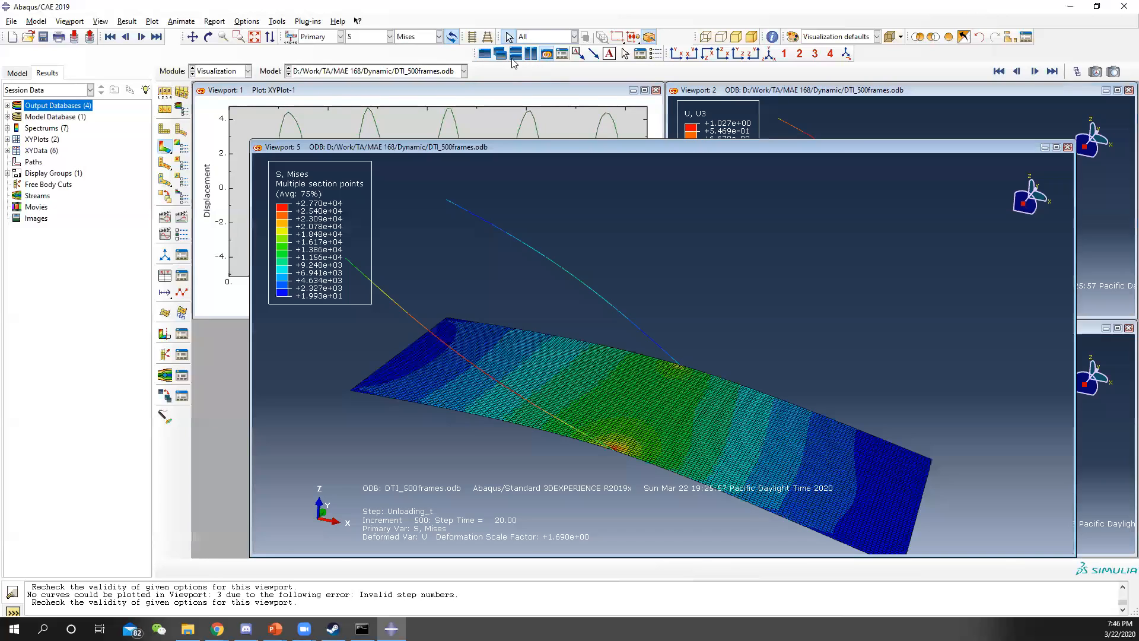
pyautogui.click(500, 54)
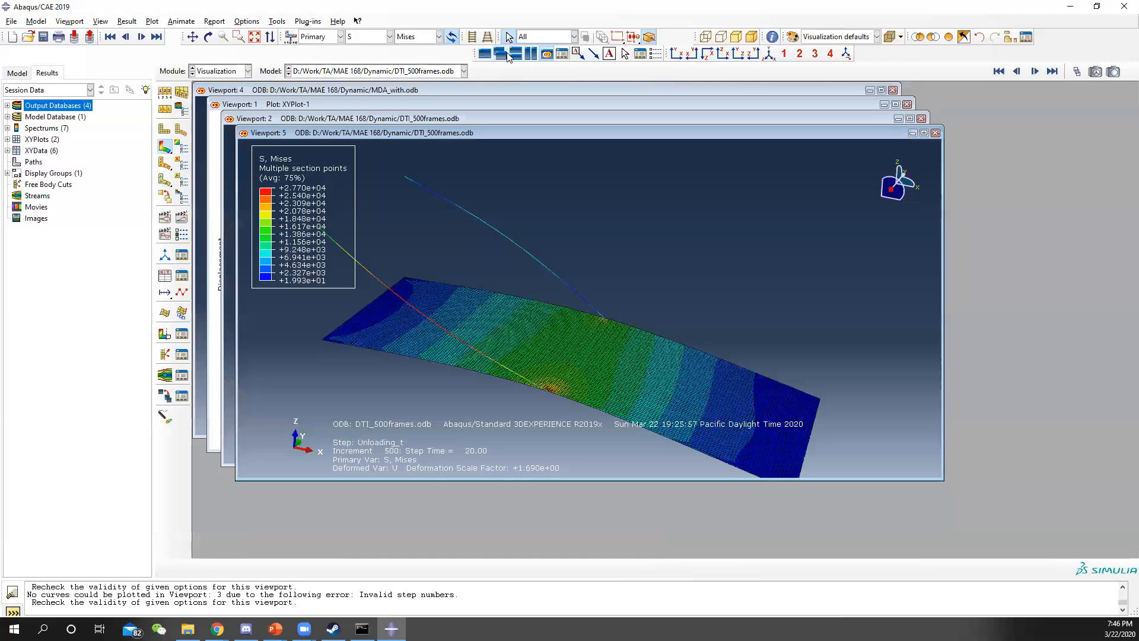
pyautogui.click(515, 54)
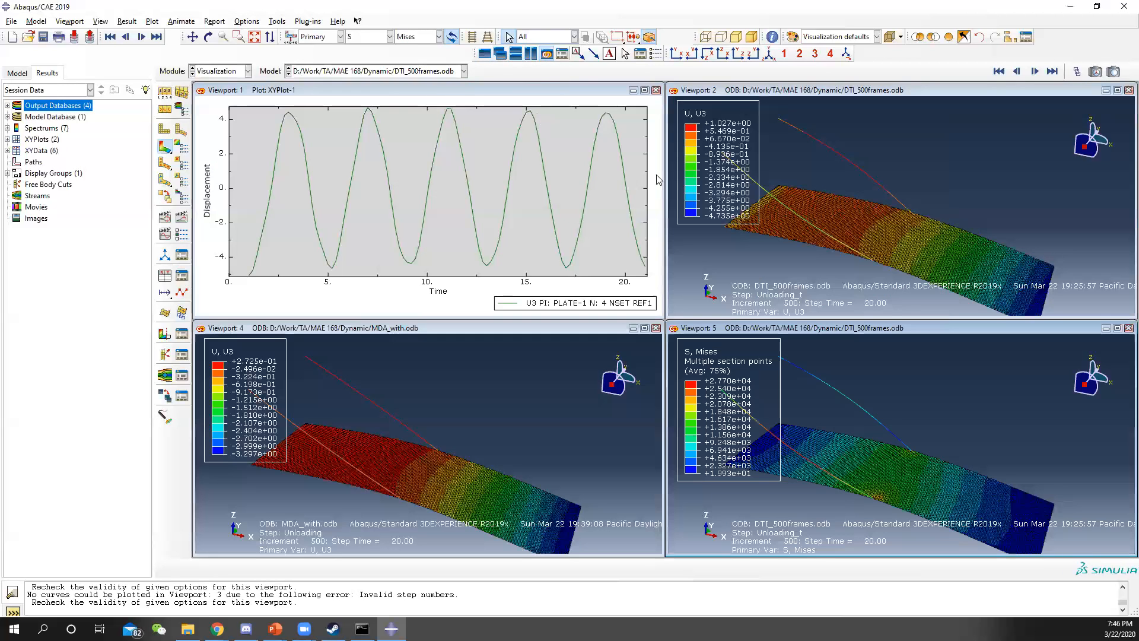
# Step: Plot the saved XY data frame500_ref1 in Viewport 2
pyautogui.click(763, 90)
pyautogui.click(278, 22)
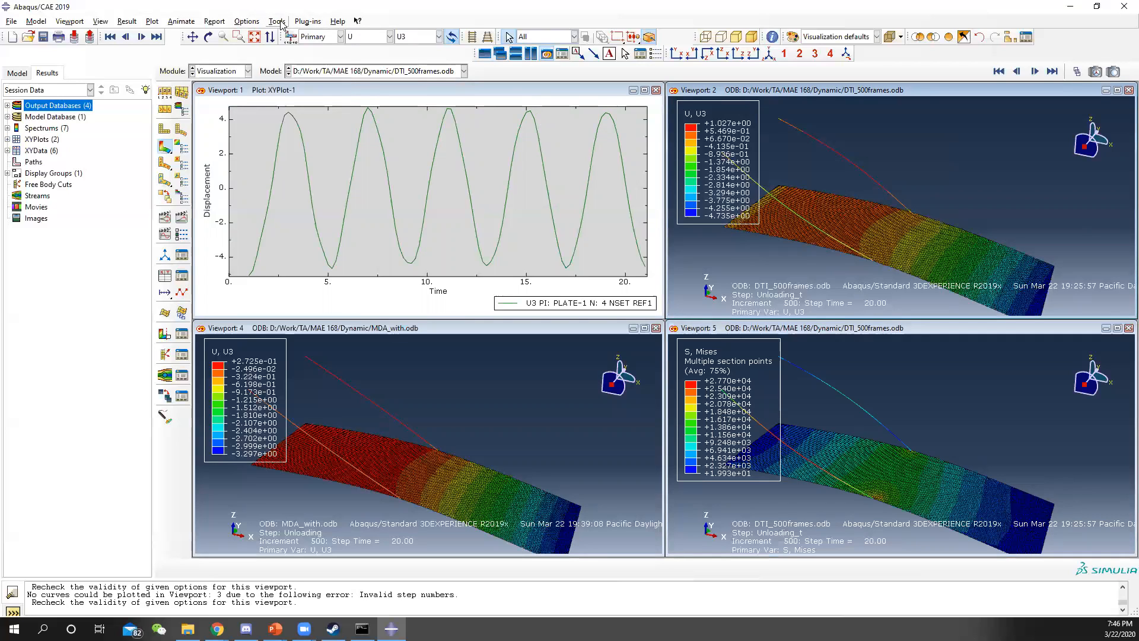
pyautogui.moveTo(305, 81)
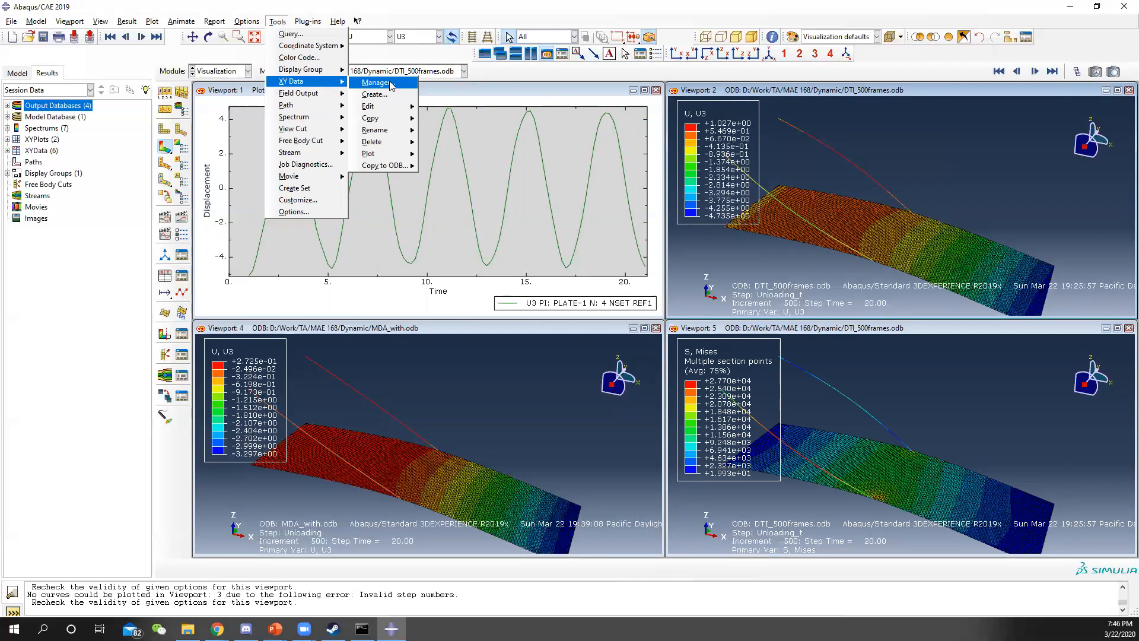
pyautogui.click(391, 83)
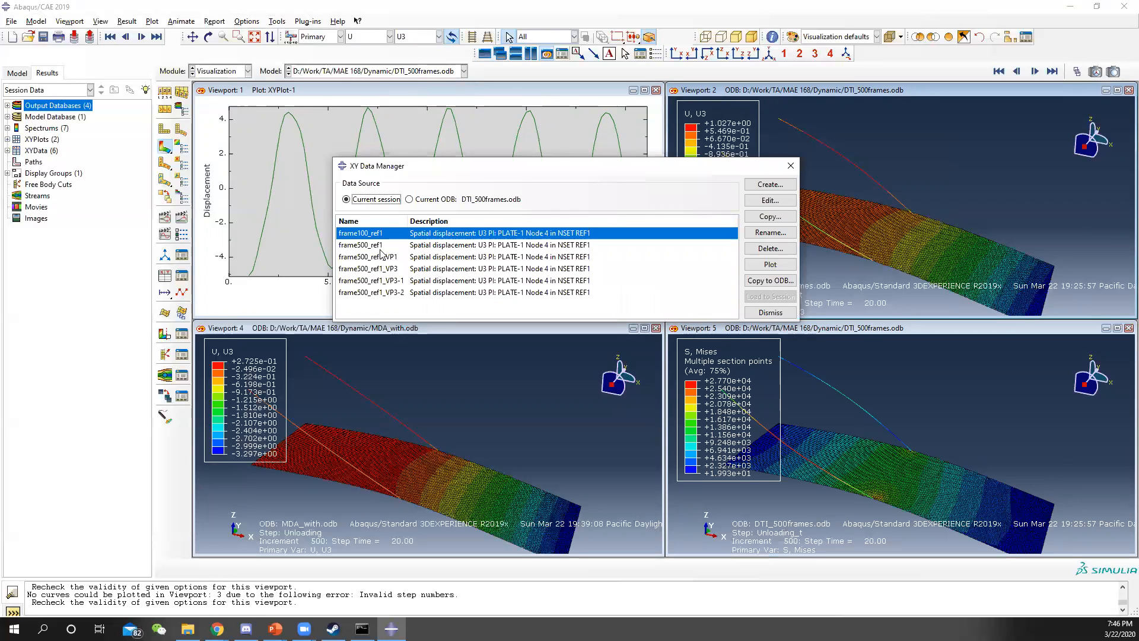
pyautogui.click(381, 247)
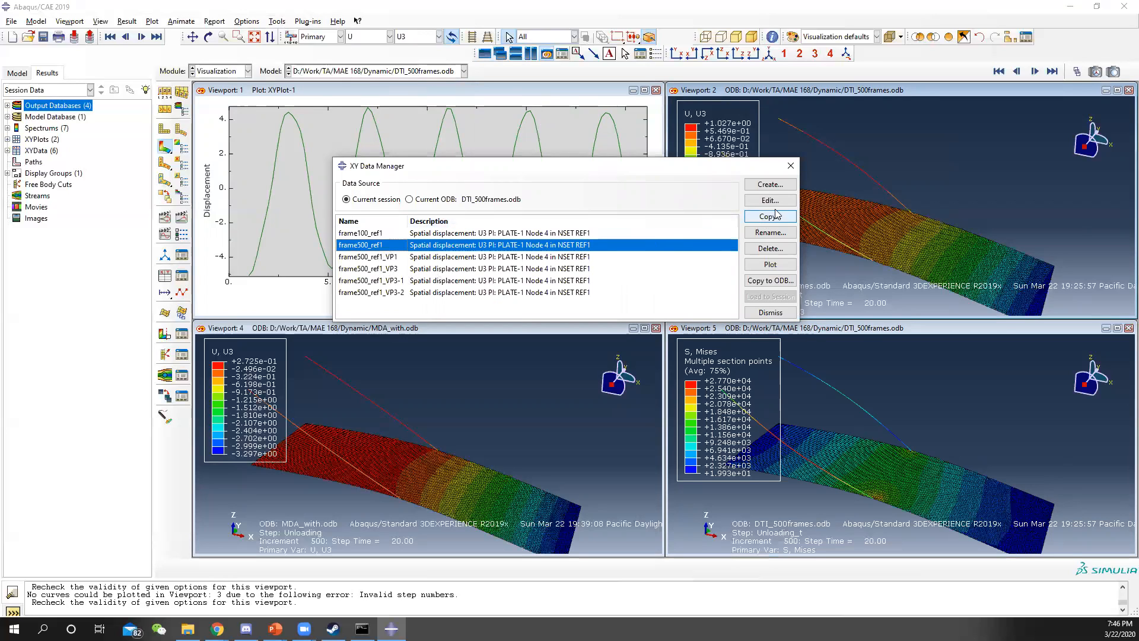
pyautogui.click(776, 265)
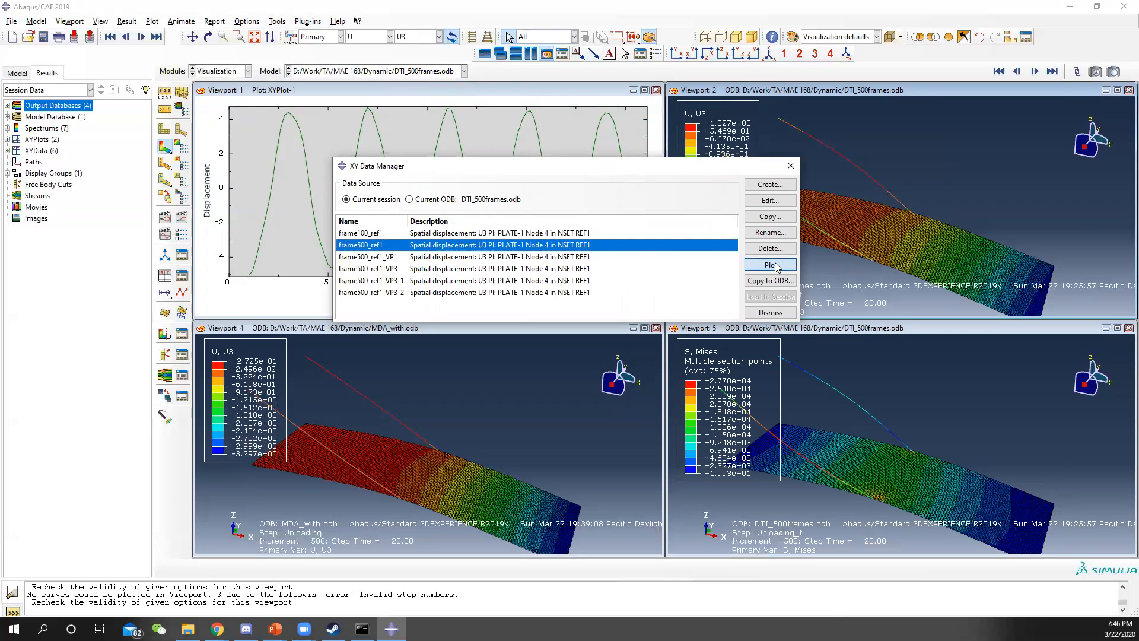
# Step: Delete the extra XY data frame500_ref1_VP1, frame500_ref1_VP3, frame500_ref1_VP3-1 and frame500_ref1_VP3-2
pyautogui.click(398, 257)
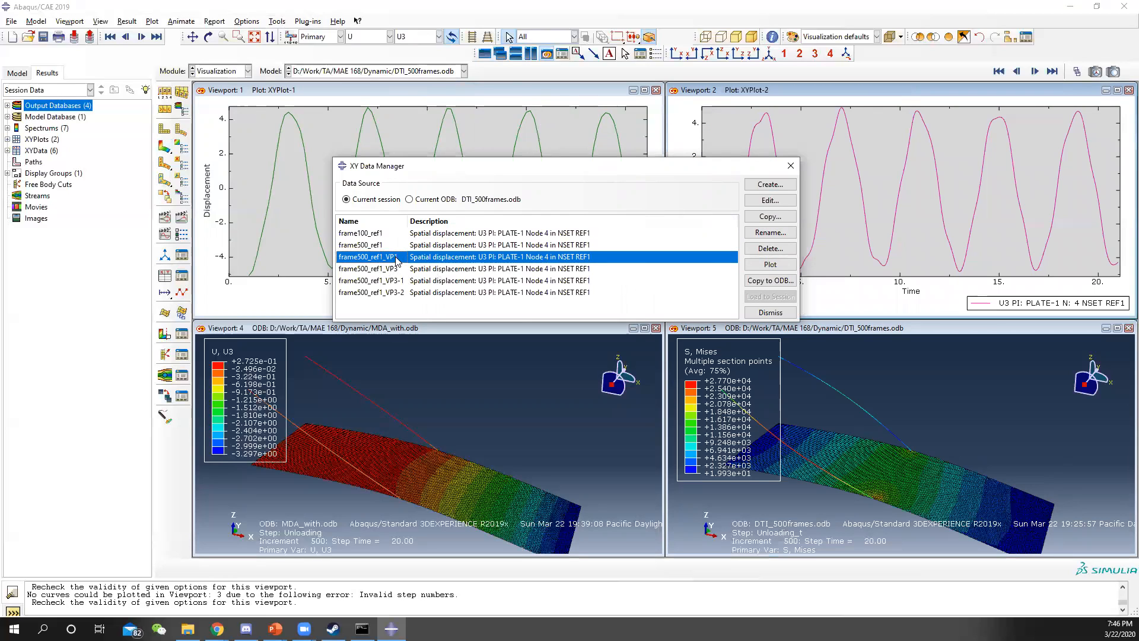
pyautogui.keyDown('shift'); pyautogui.click(398, 293); pyautogui.keyUp('shift')
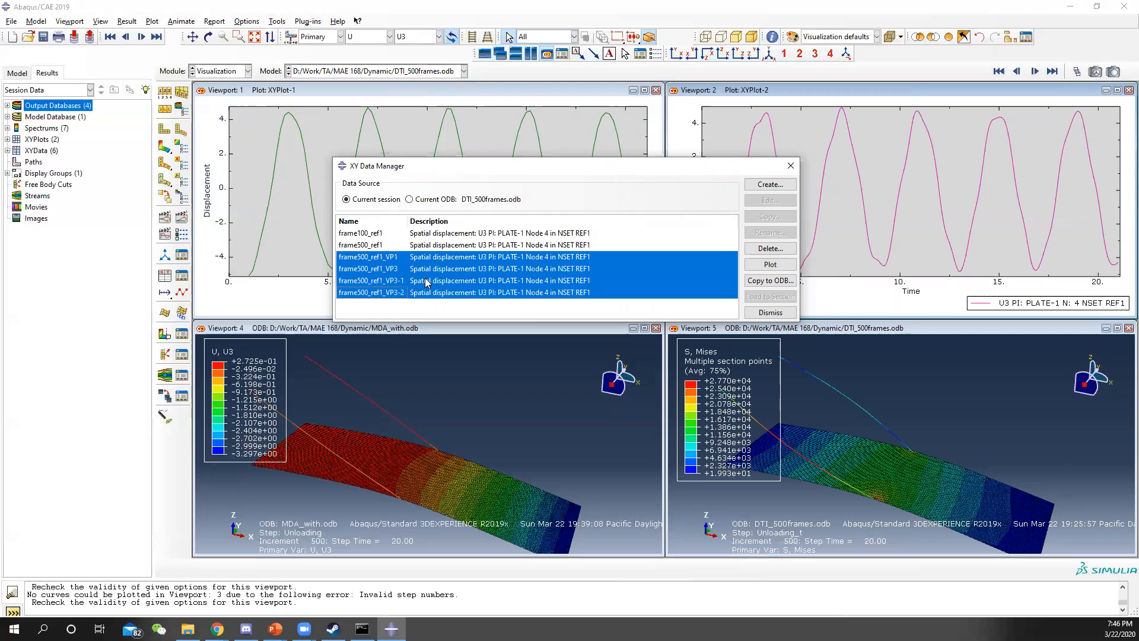
pyautogui.click(773, 247)
pyautogui.click(541, 328)
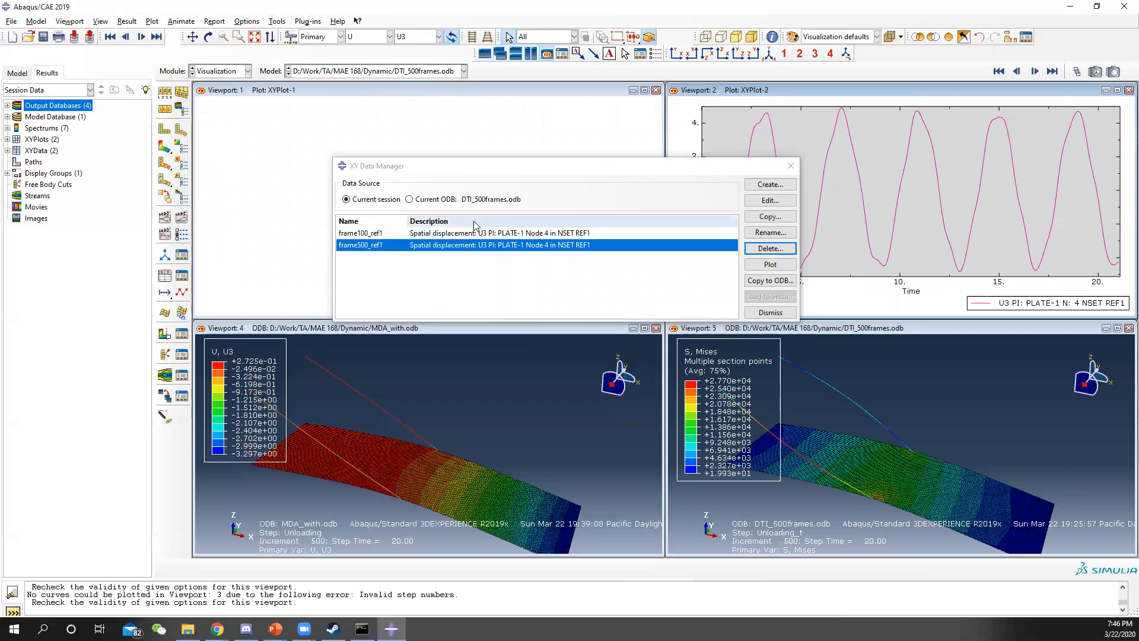
# Step: Plot the saved XY data frame100_ref1 in Viewport 1 and close the XY data manager
pyautogui.click(413, 233)
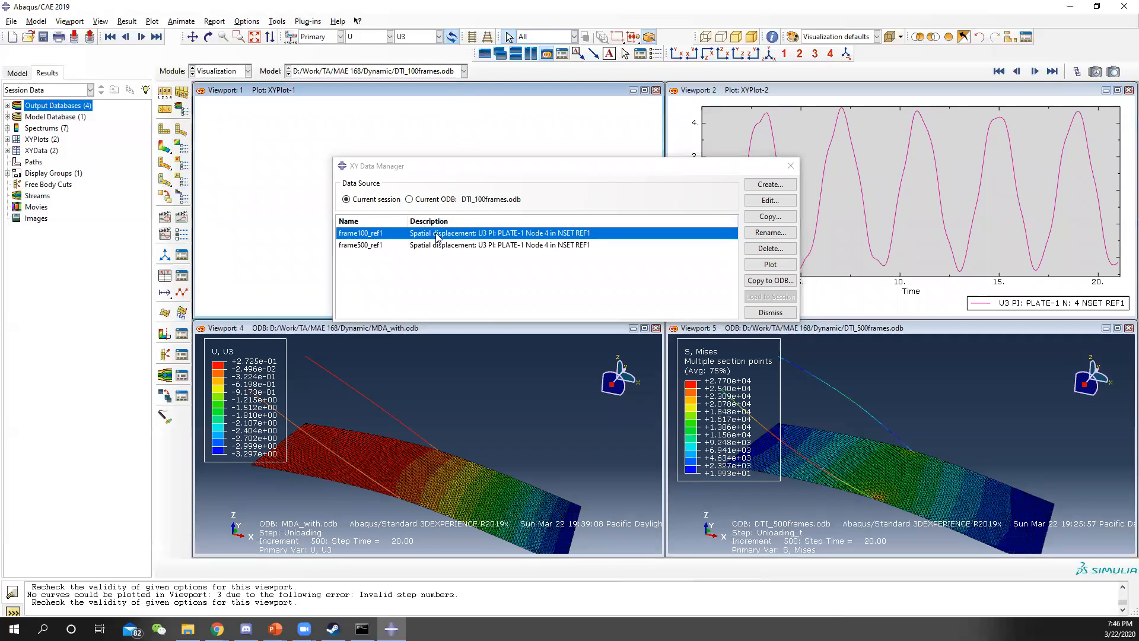
pyautogui.click(770, 264)
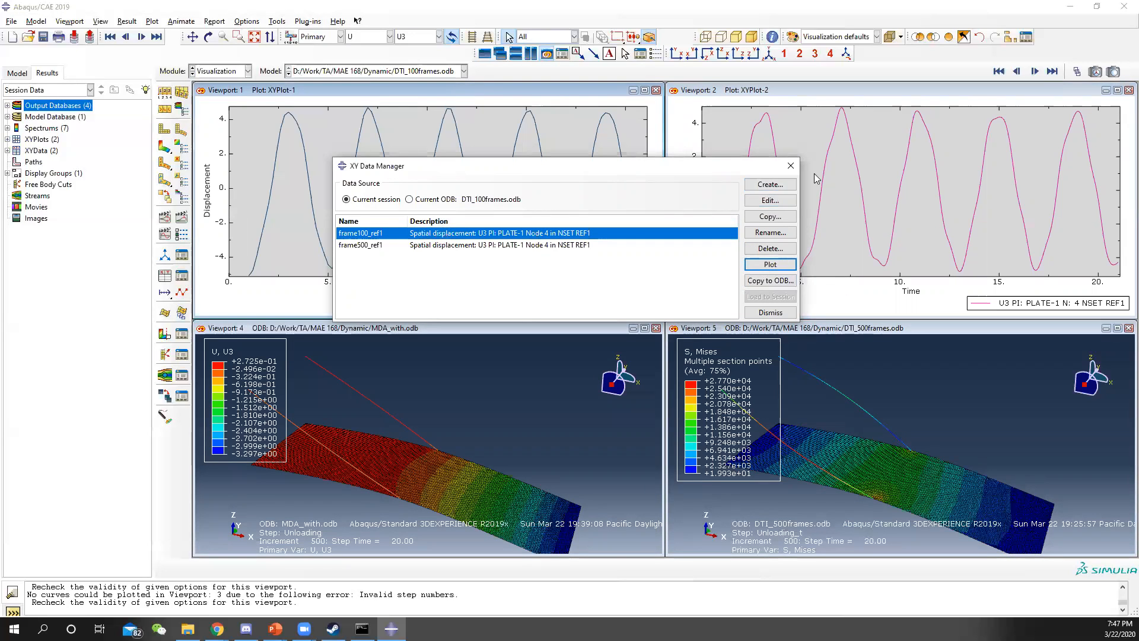
pyautogui.click(790, 167)
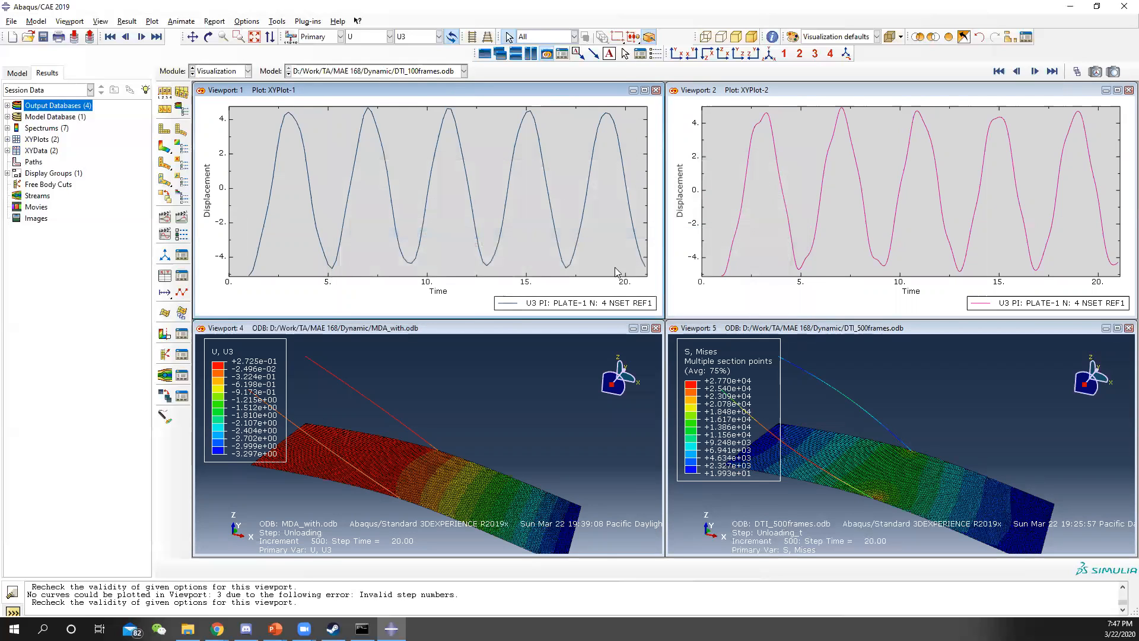
# Step: For Viewport 4, start creating XY data from the ODB history output and select spatial displacement U3 at Node 4 in NSET REF1
pyautogui.click(365, 332)
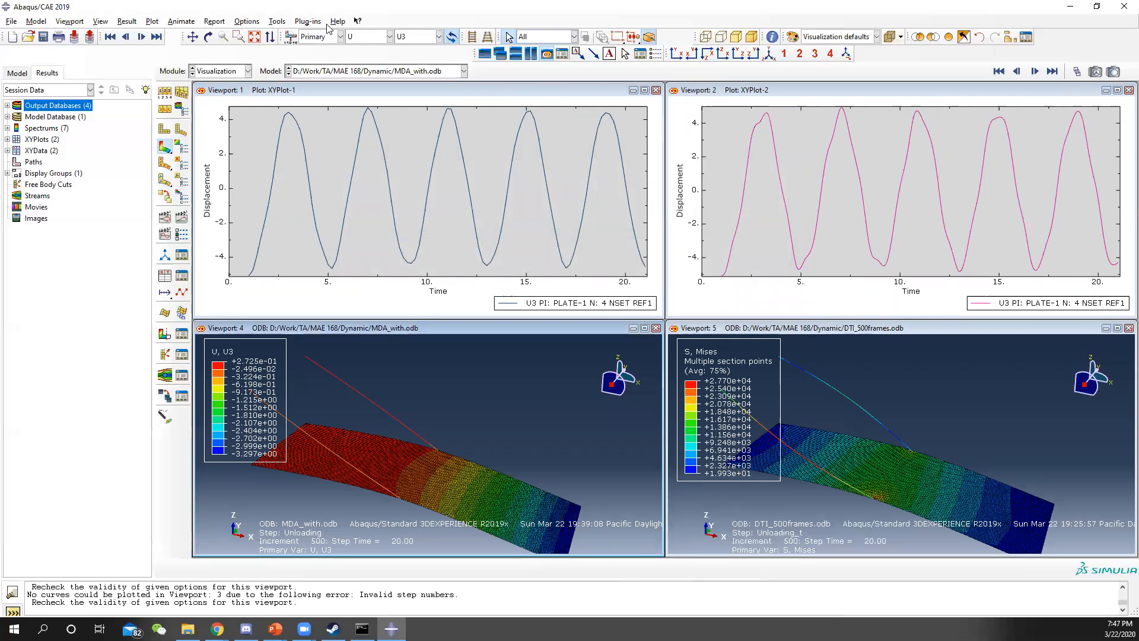
pyautogui.click(278, 22)
pyautogui.moveTo(308, 21)
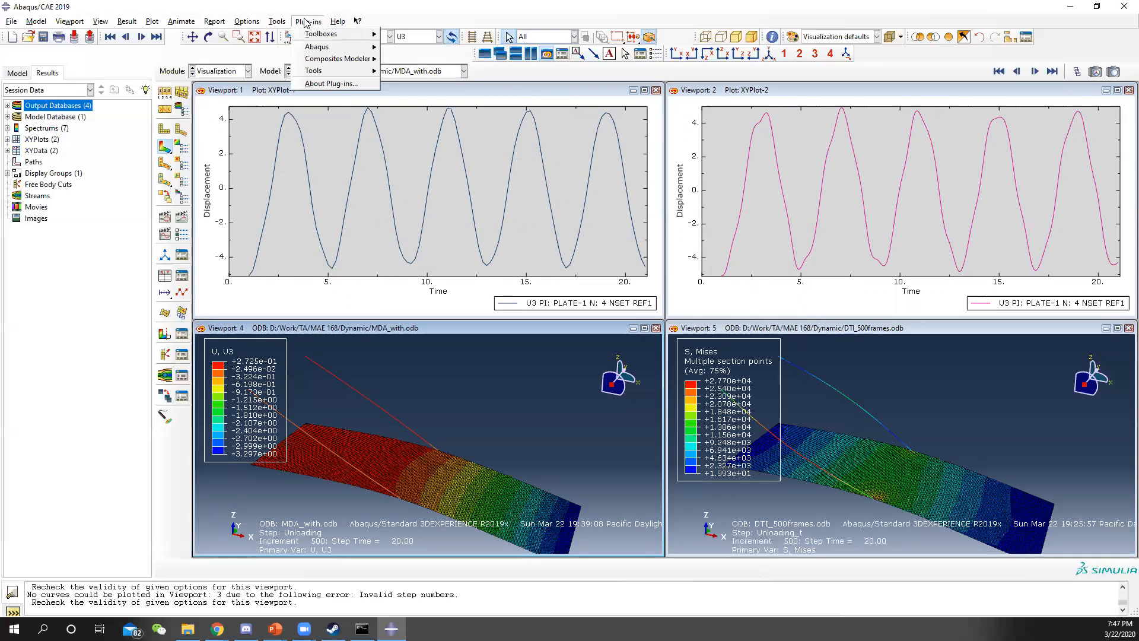
pyautogui.moveTo(247, 22)
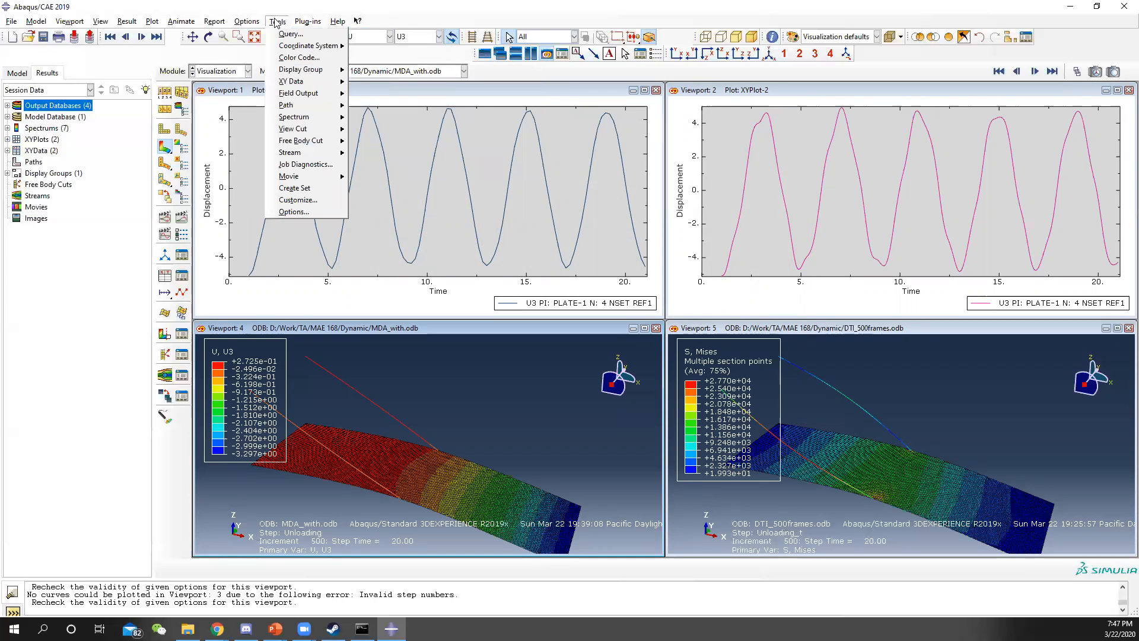
pyautogui.click(371, 94)
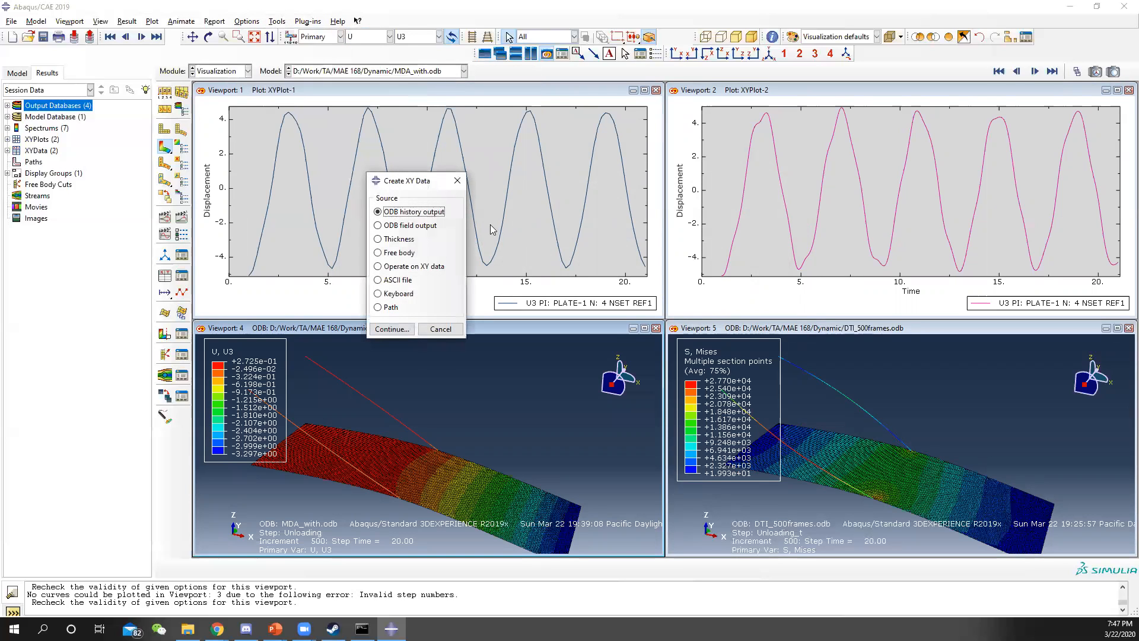
pyautogui.click(391, 328)
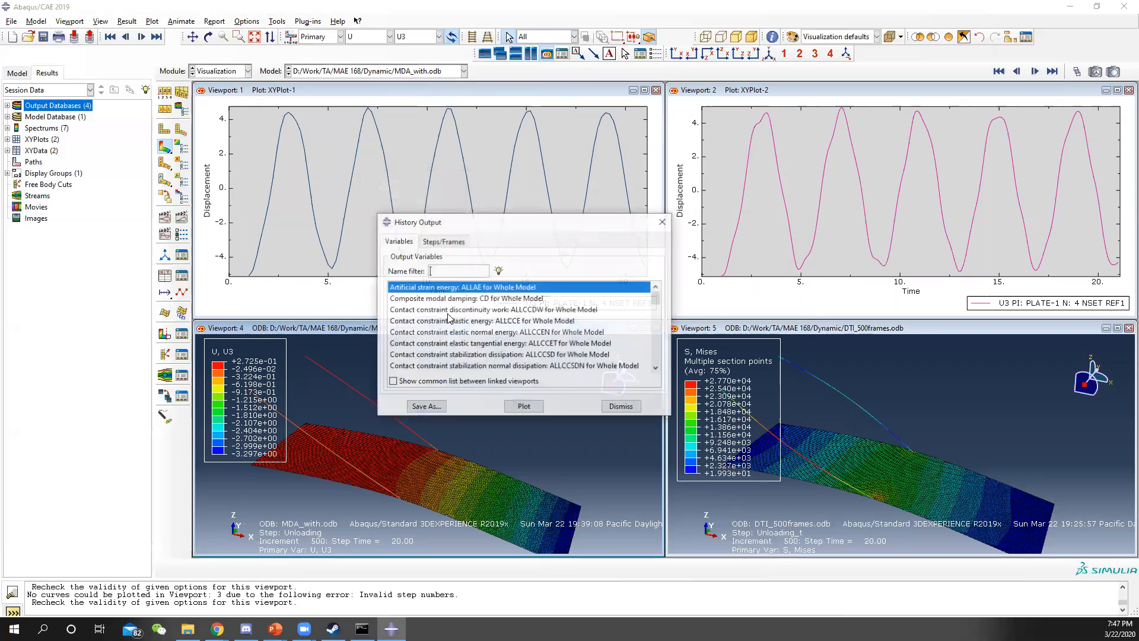
pyautogui.scroll(-10, 486, 308)
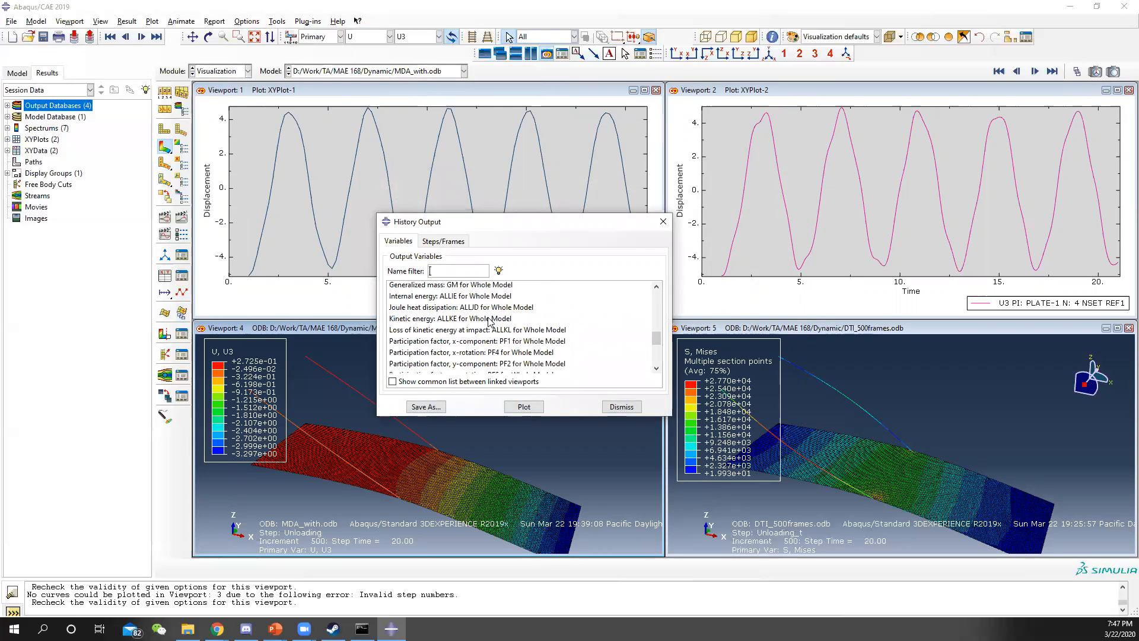
pyautogui.scroll(6, 496, 314)
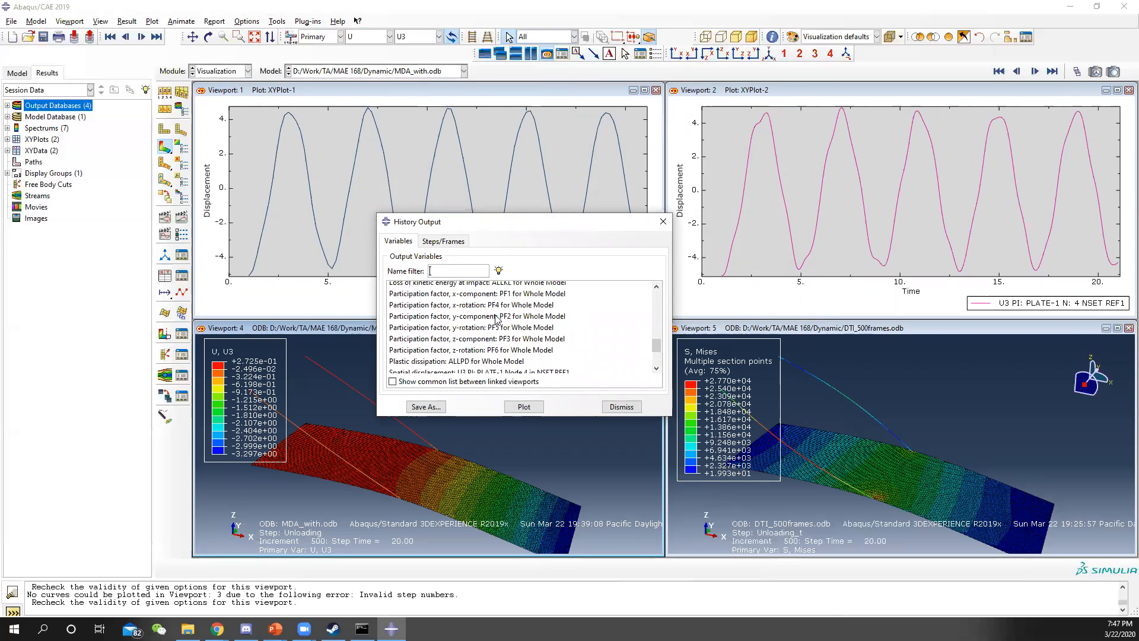
pyautogui.scroll(8, 490, 310)
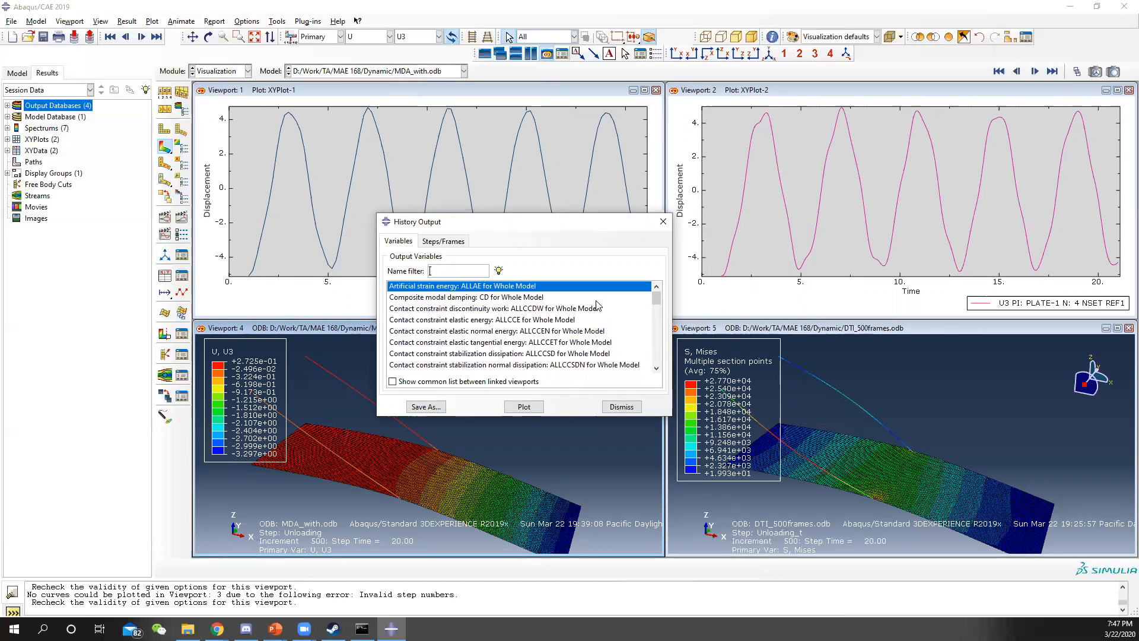
pyautogui.scroll(-2, 624, 301)
pyautogui.moveTo(654, 308); pyautogui.dragTo(651, 362)
pyautogui.click(498, 300)
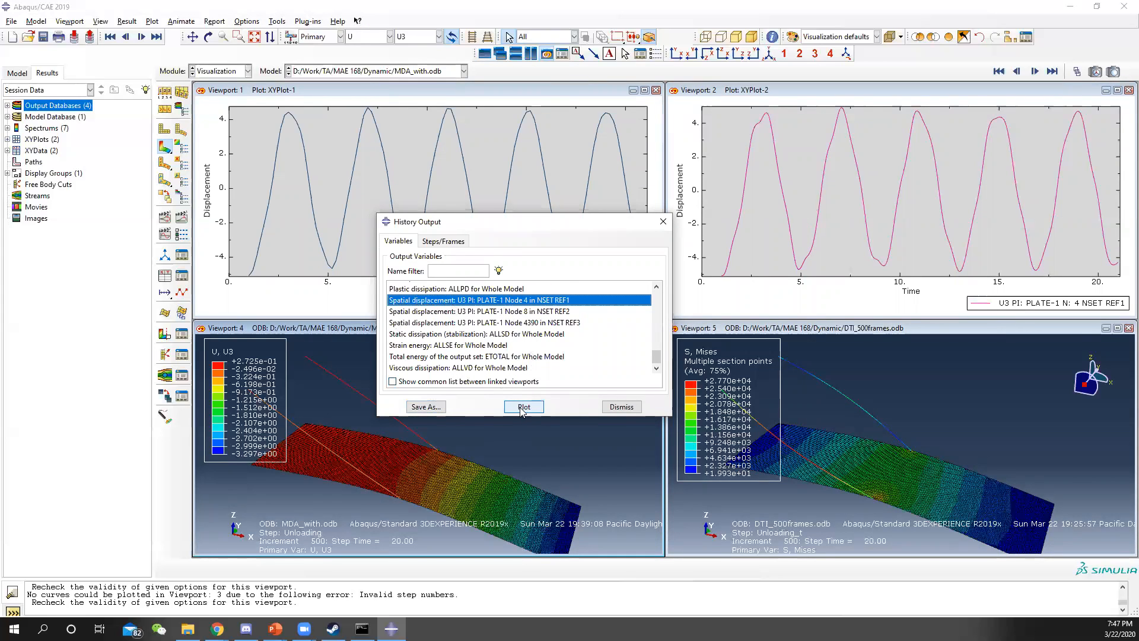
# Step: Save the selected curve as MDA_without without applying it to linked viewports, and close the history output dialog
pyautogui.click(425, 407)
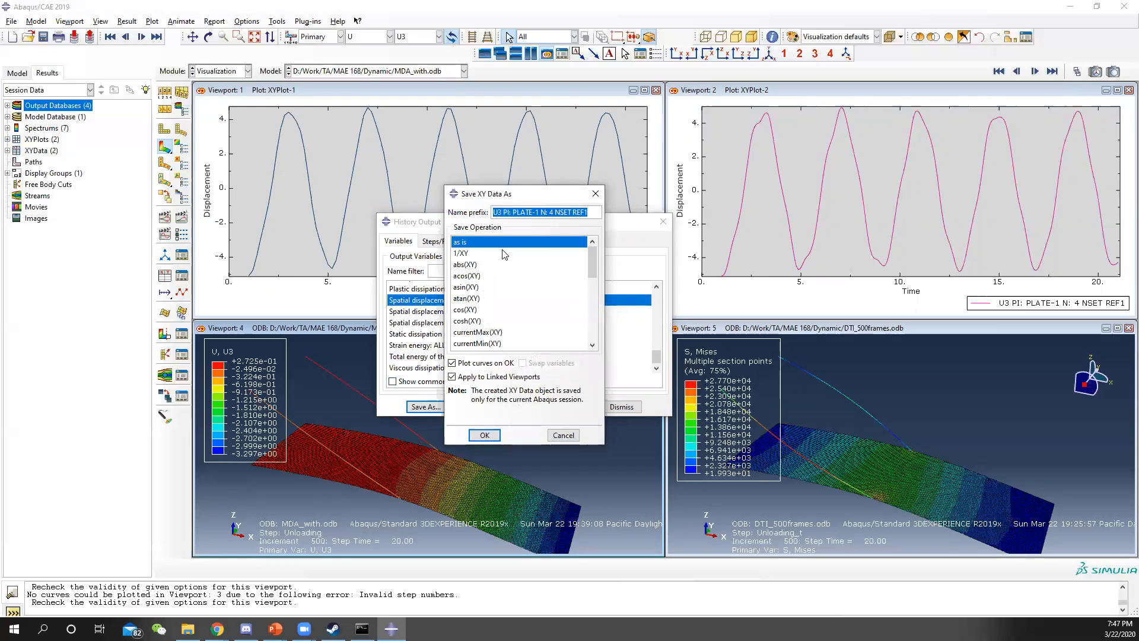
pyautogui.click(454, 377)
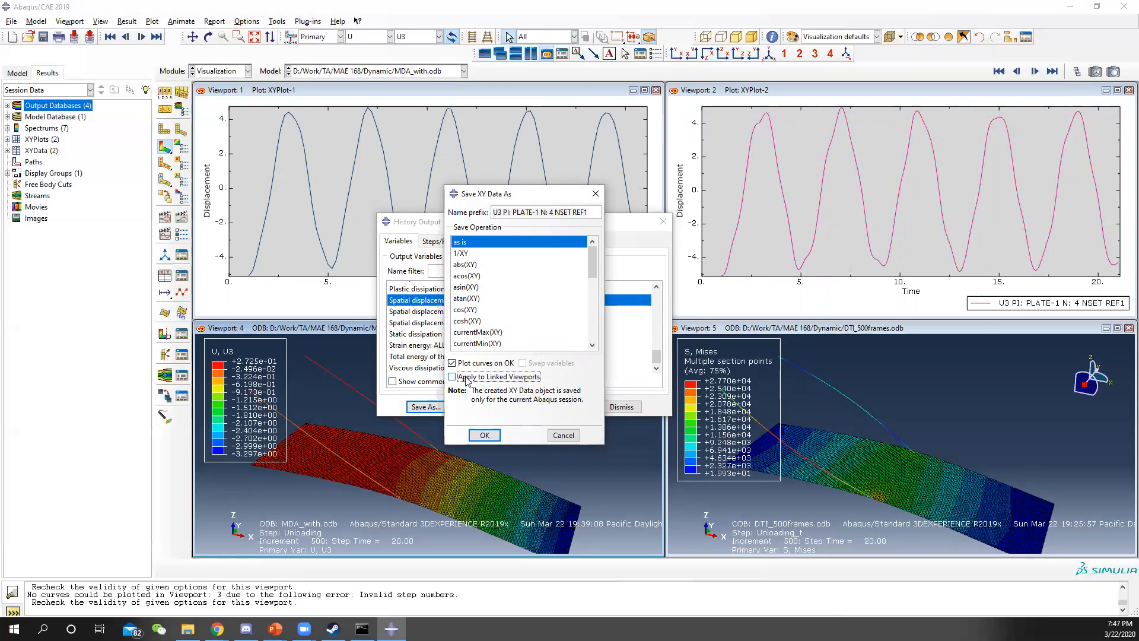
pyautogui.moveTo(583, 216); pyautogui.dragTo(420, 215)
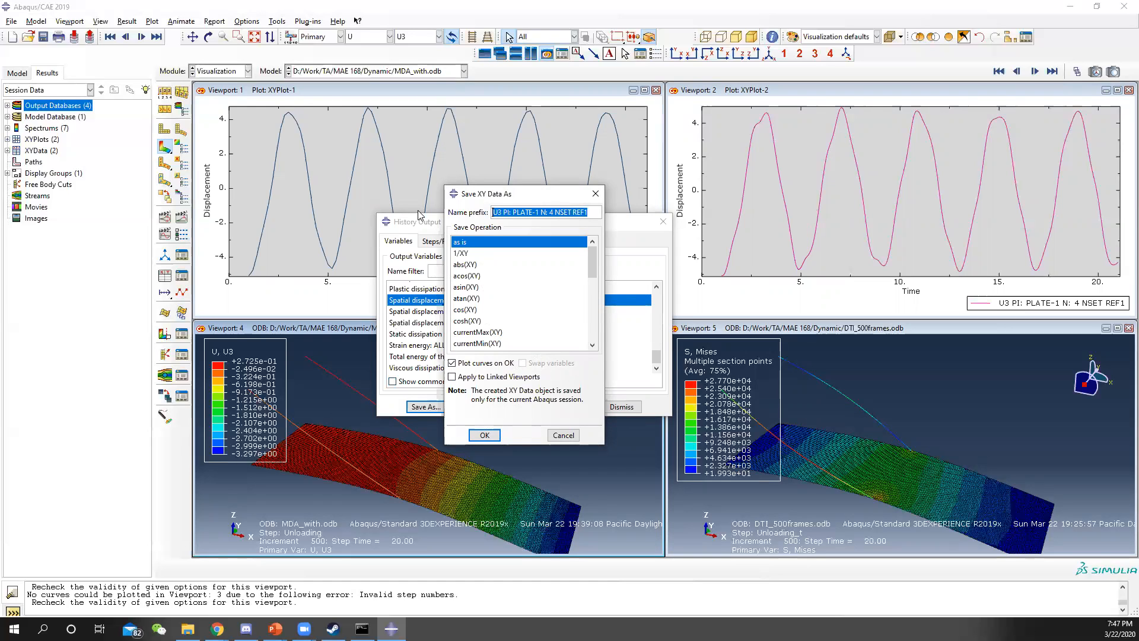
pyautogui.write('MDA_without')
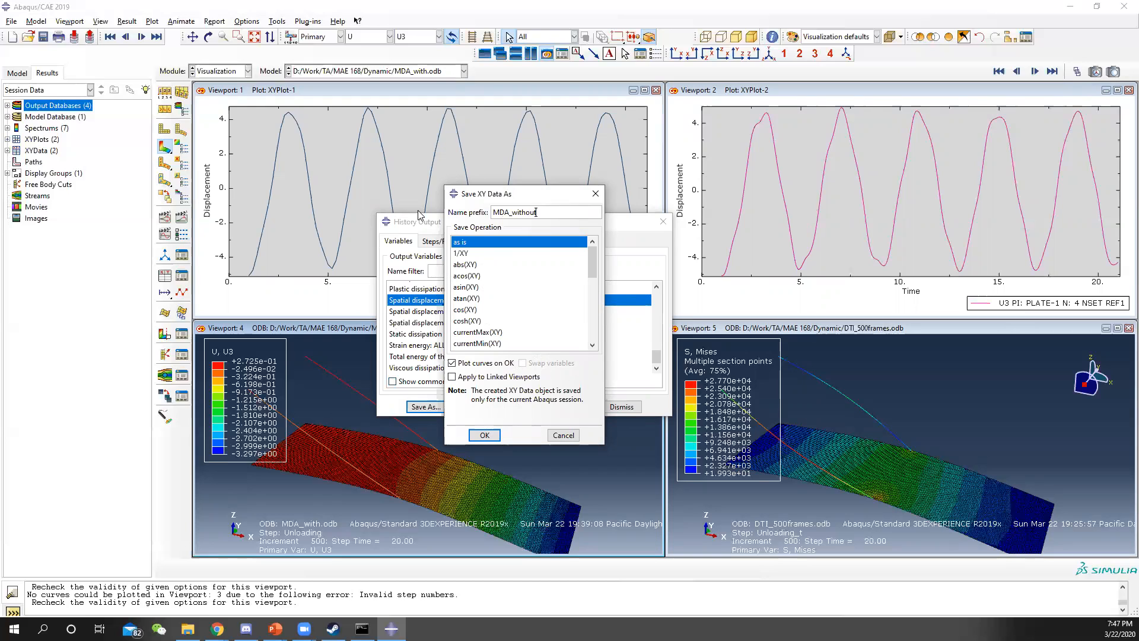
pyautogui.click(483, 436)
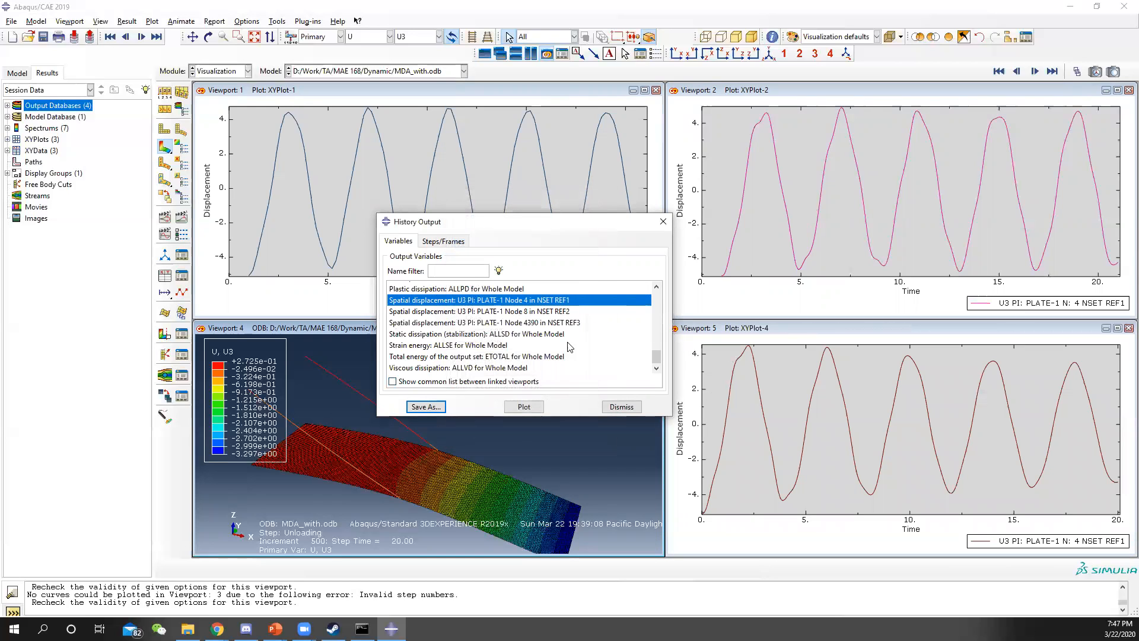
pyautogui.click(346, 330)
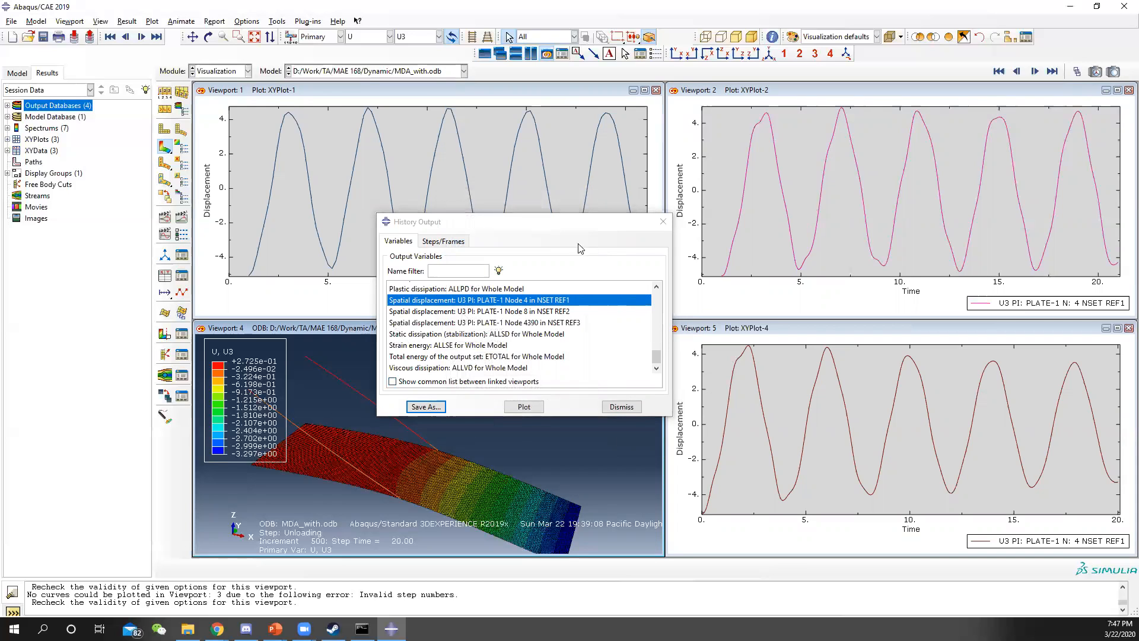
pyautogui.click(662, 222)
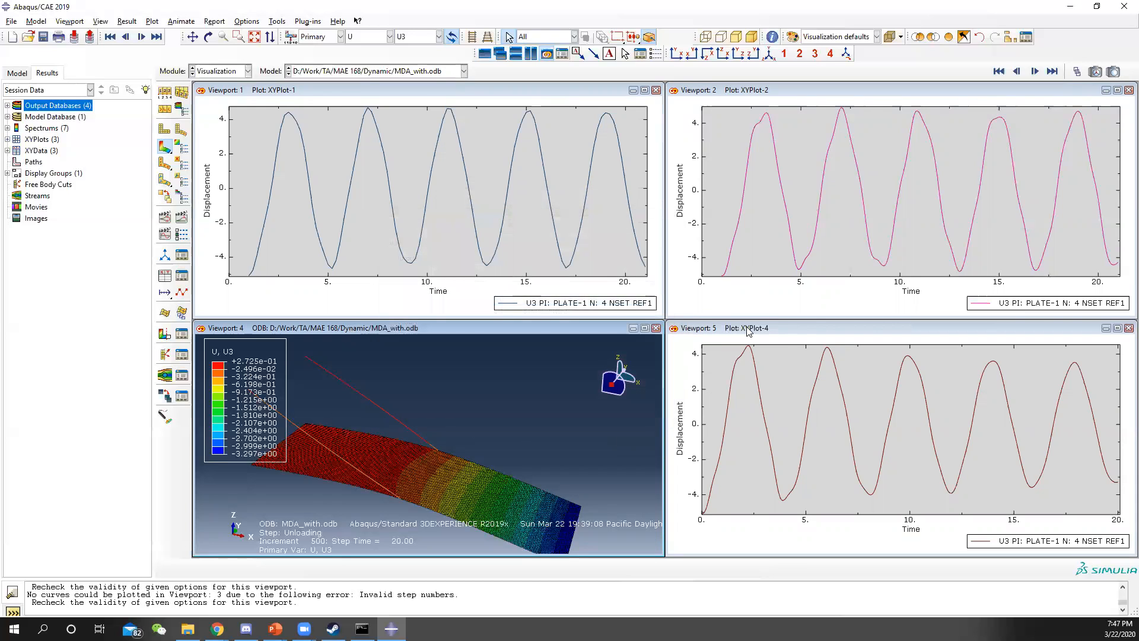
# Step: Swap the positions of Viewports 4 and 5 and maximize Viewport 4
pyautogui.moveTo(749, 331); pyautogui.dragTo(789, 325)
pyautogui.moveTo(541, 344); pyautogui.dragTo(506, 327)
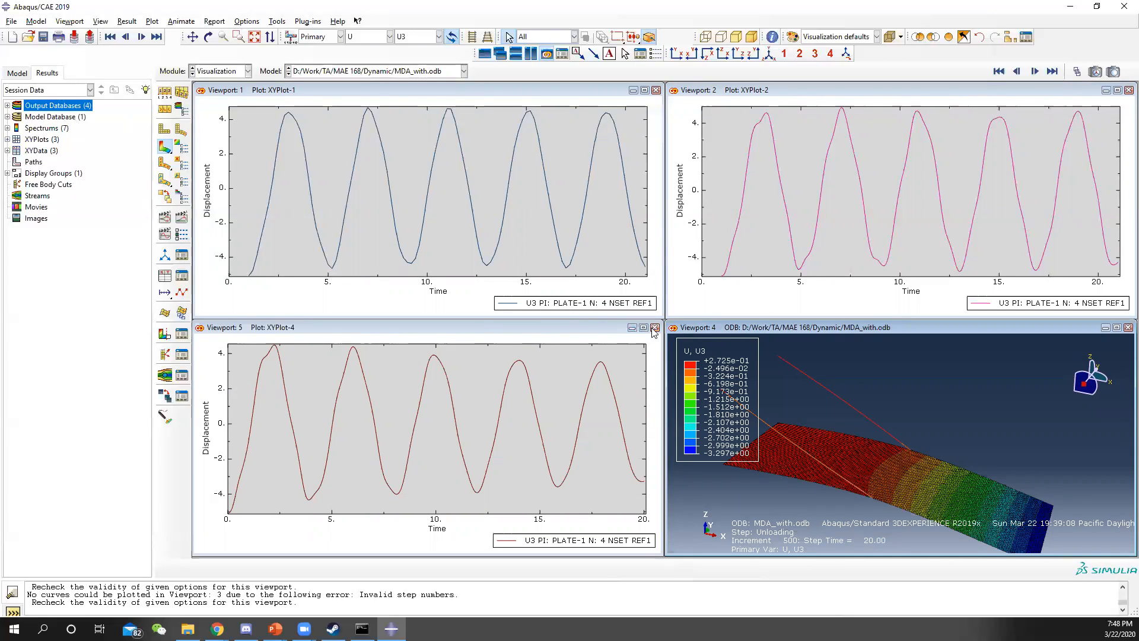
pyautogui.doubleClick(705, 328)
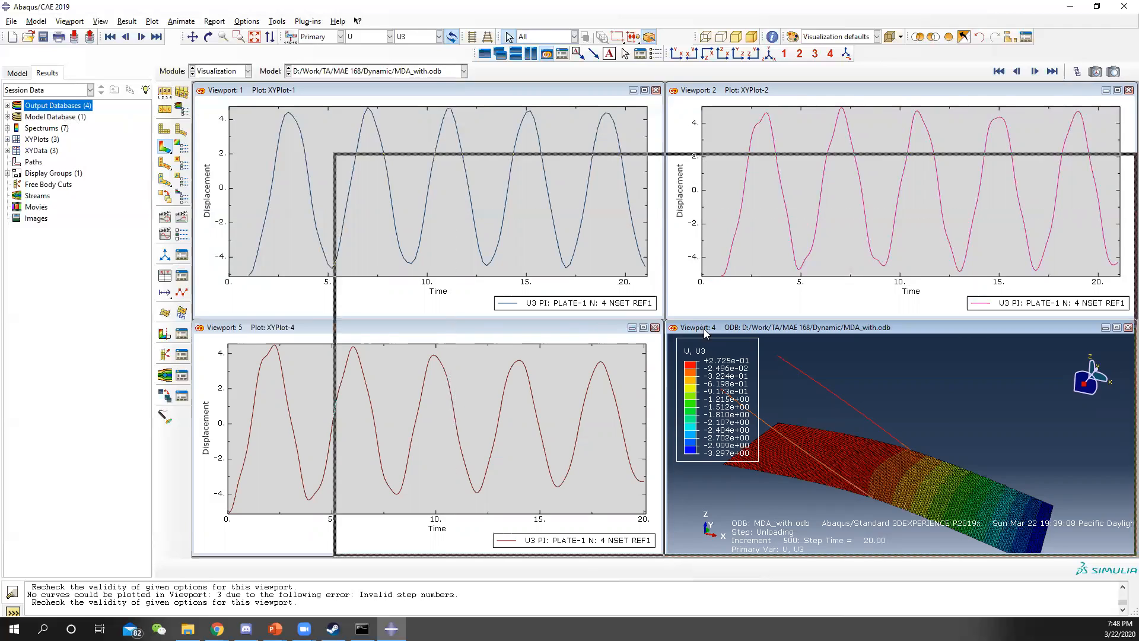
# Step: Plot the saved XY data MDA_without in Viewport 4 and arrange the four viewports in a tiled layout
pyautogui.click(289, 22)
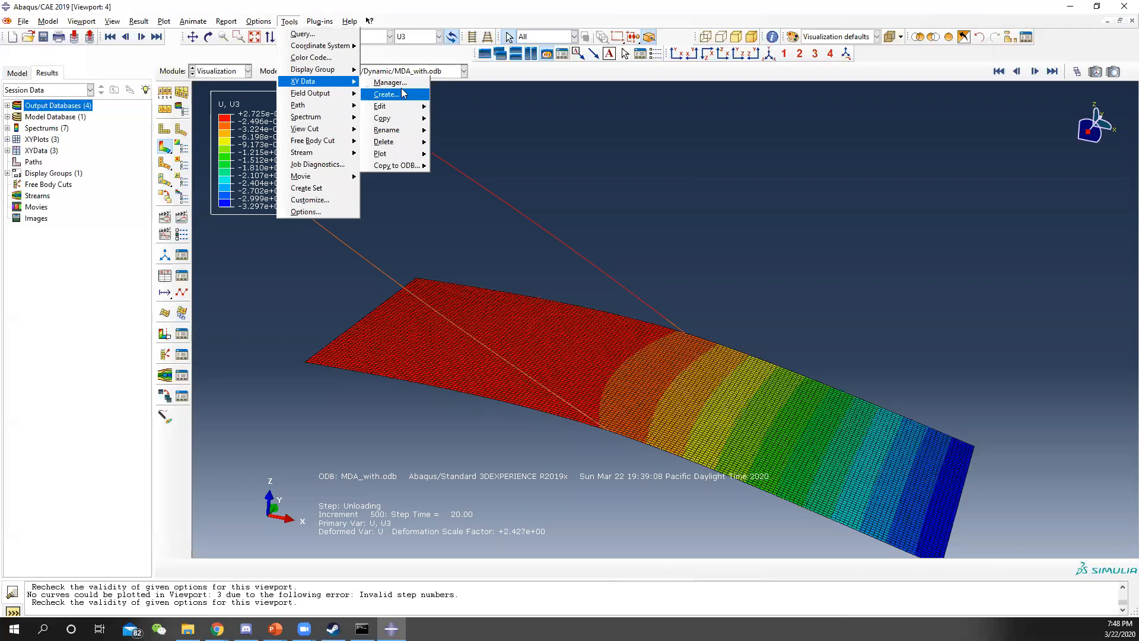
pyautogui.click(393, 83)
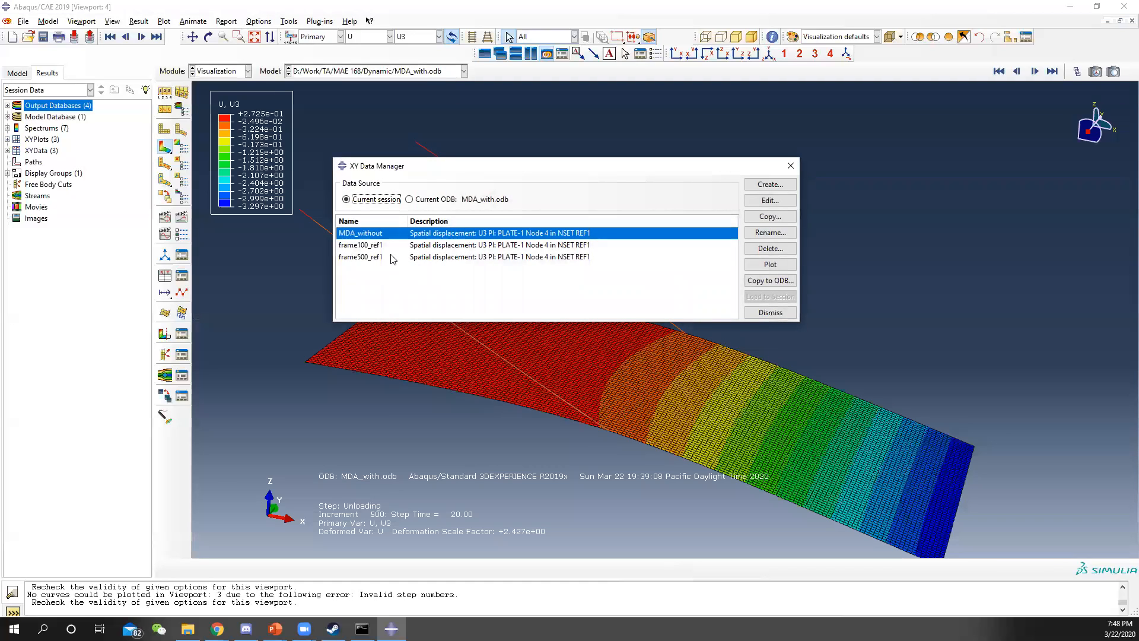
pyautogui.click(783, 265)
pyautogui.click(790, 165)
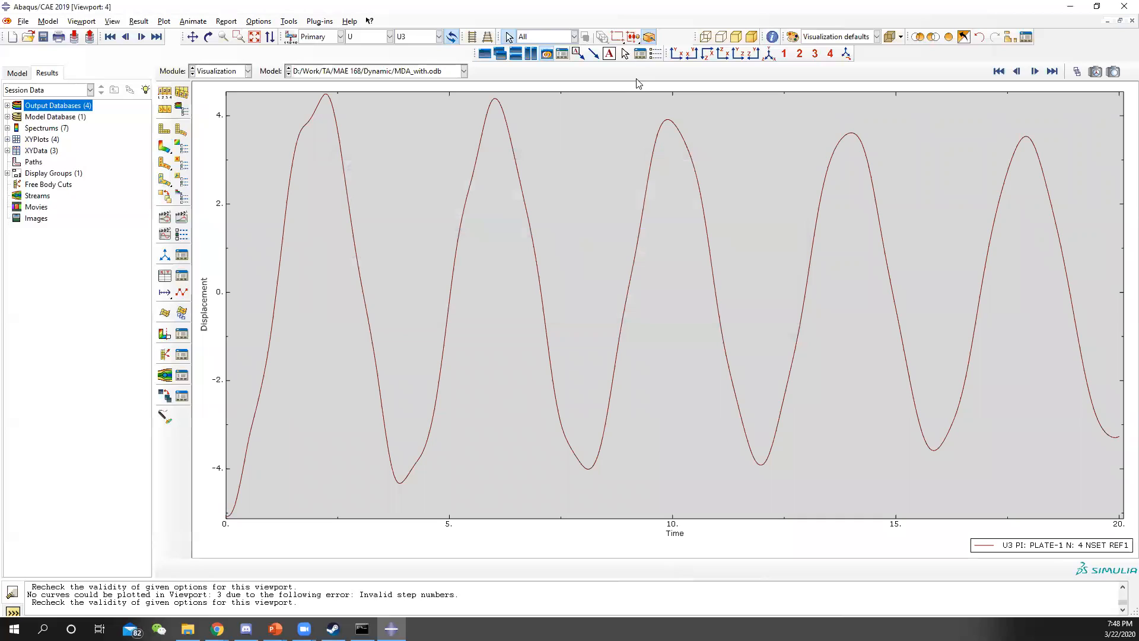
pyautogui.click(516, 53)
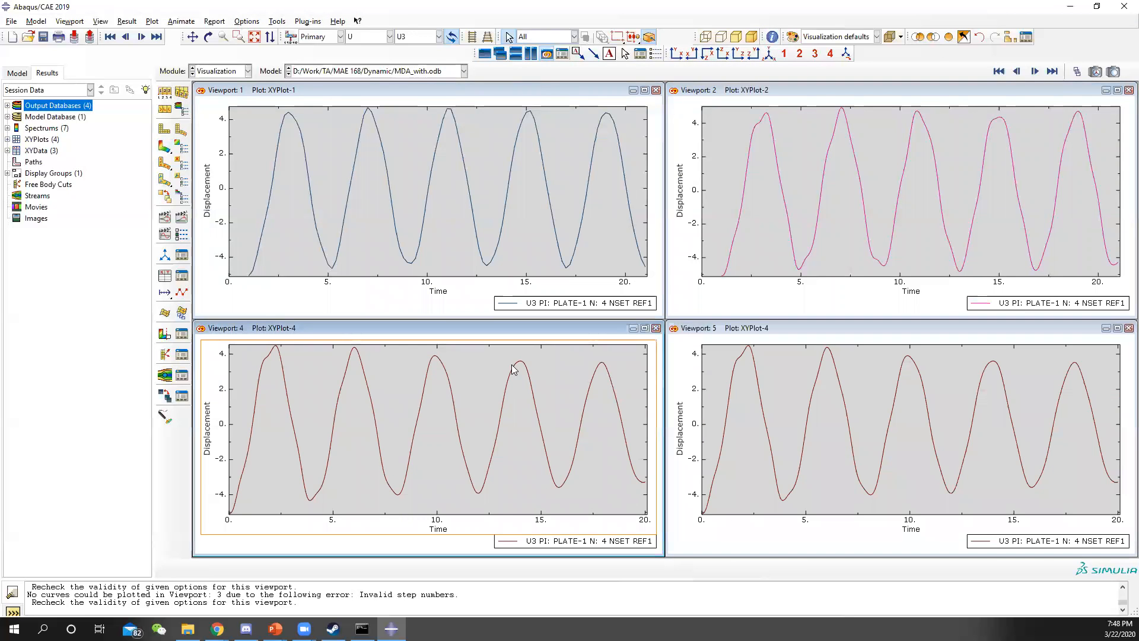
# Step: Replace Viewport 4 with a new viewport and tile all four viewports
pyautogui.click(656, 328)
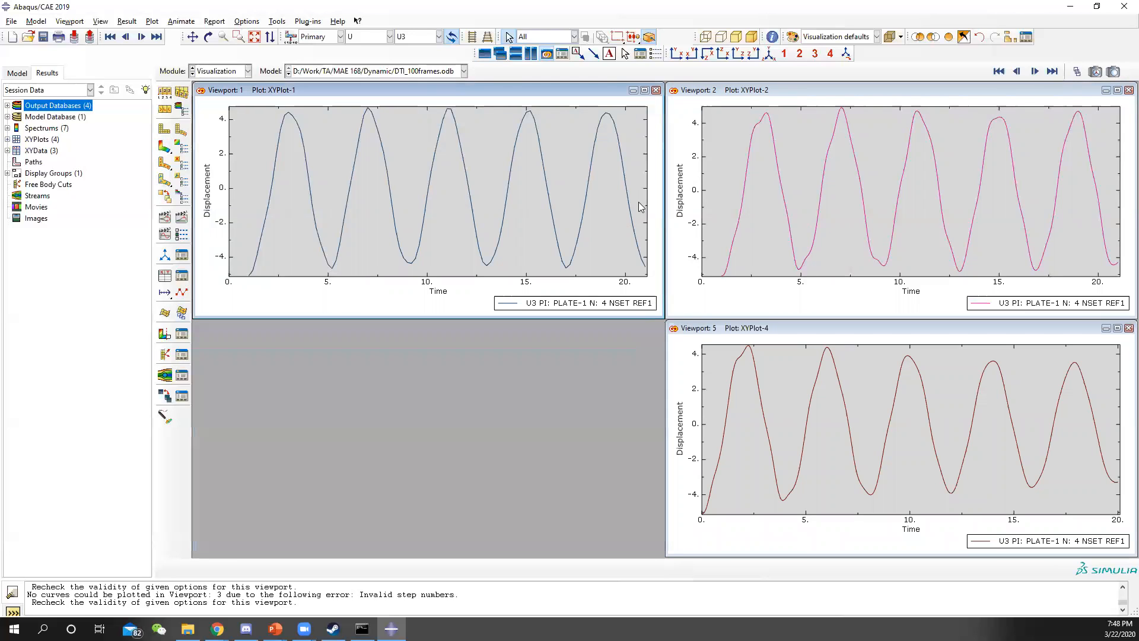
pyautogui.click(486, 55)
pyautogui.click(484, 54)
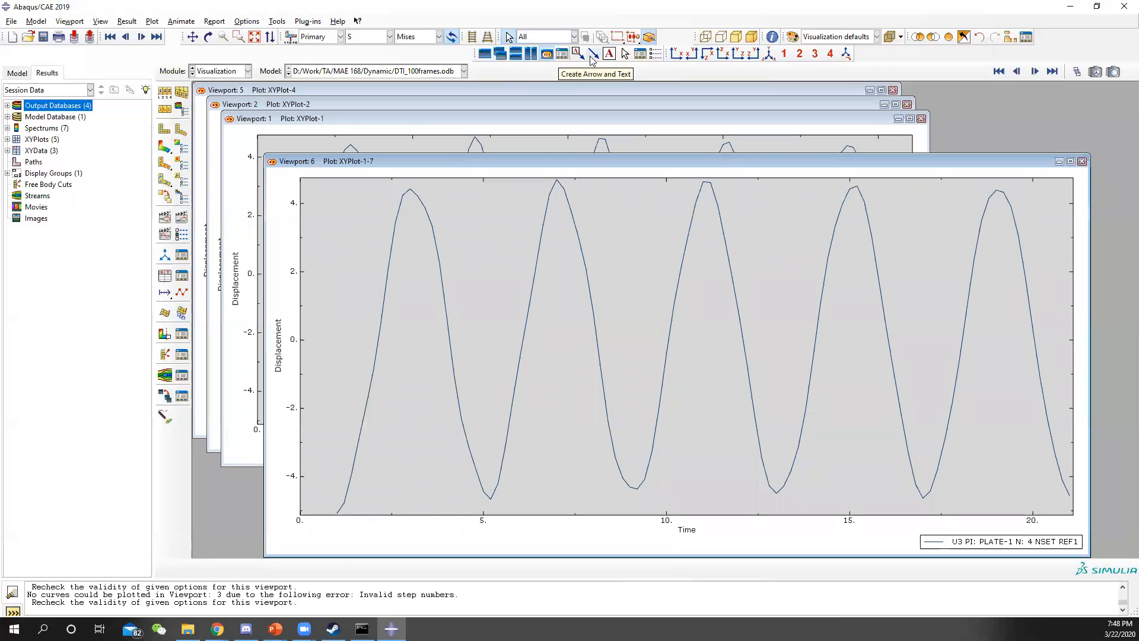
pyautogui.click(519, 55)
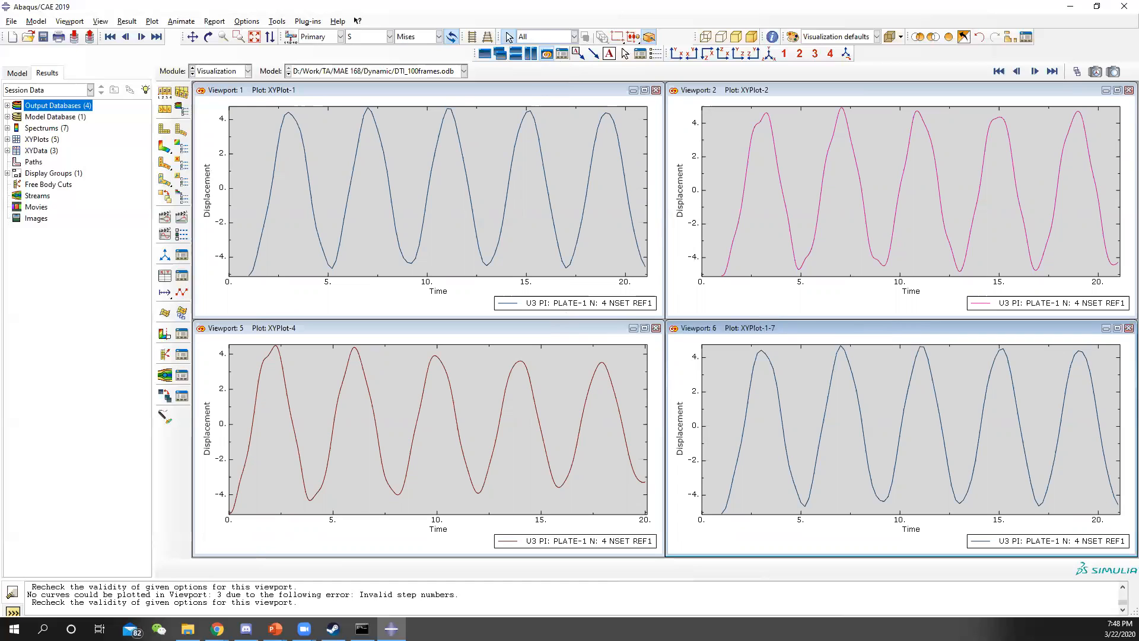
# Step: Display the output database MDA_without.odb in Viewport 5 and MDA_with.odb in Viewport 6
pyautogui.click(8, 105)
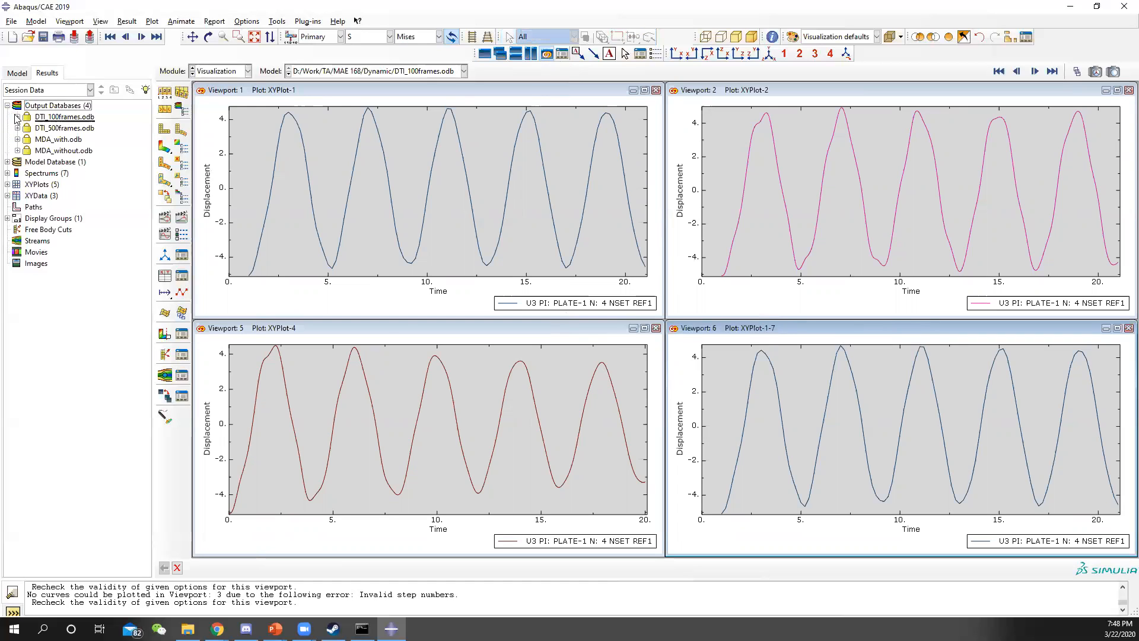
pyautogui.click(382, 324)
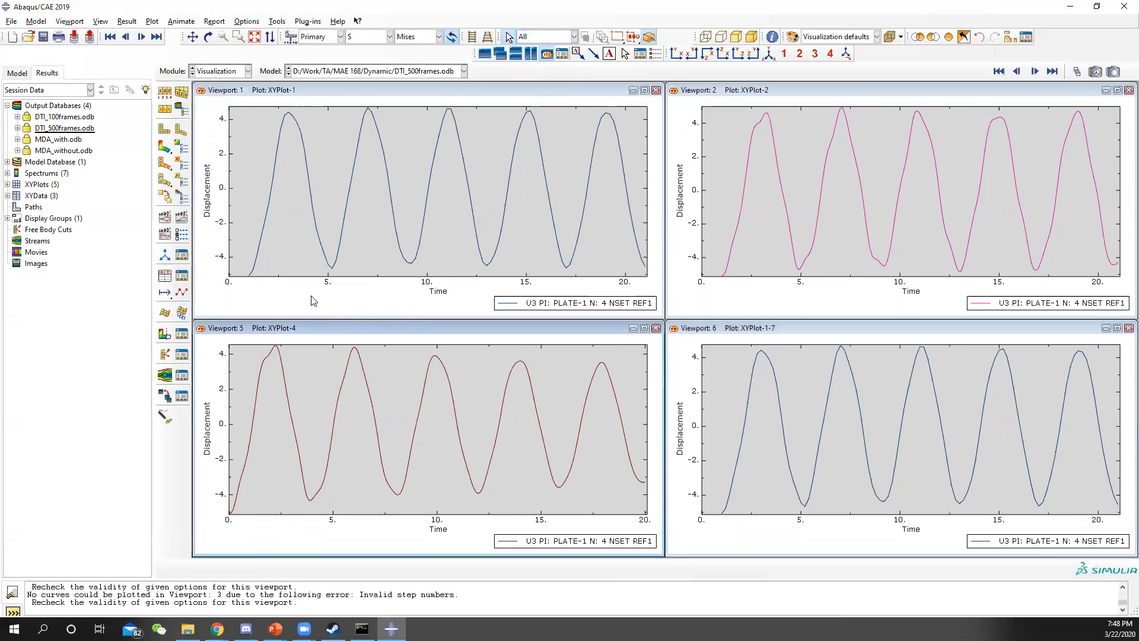
pyautogui.doubleClick(64, 151)
pyautogui.doubleClick(60, 138)
# Step: Make Viewport 5 current and delete the saved XY data MDA_without in the XY data manager
pyautogui.click(437, 328)
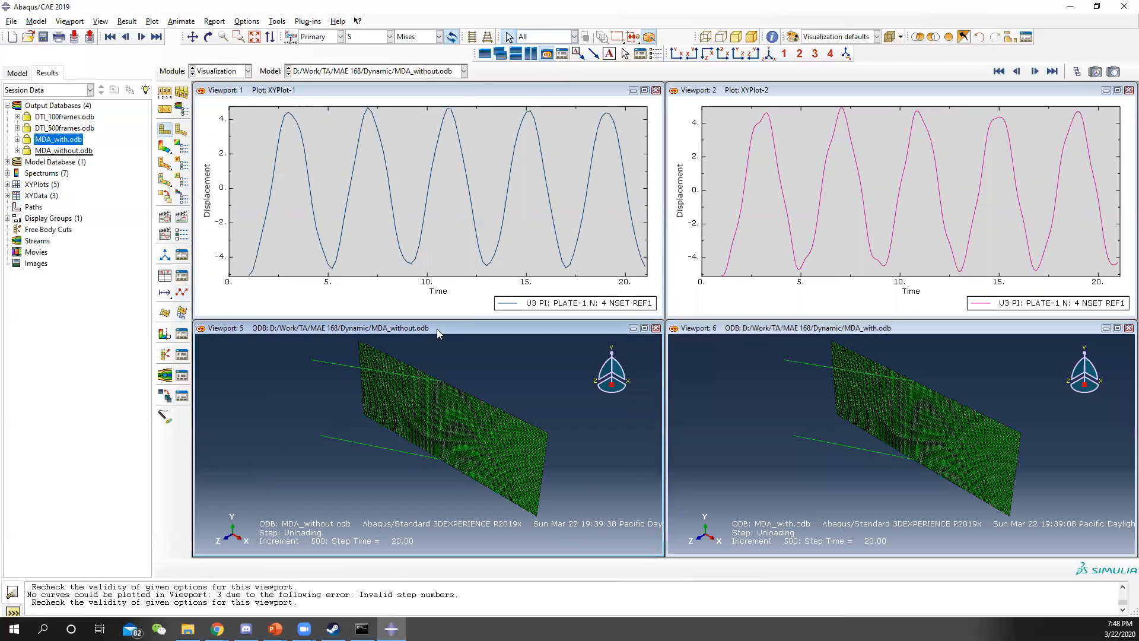
pyautogui.click(277, 22)
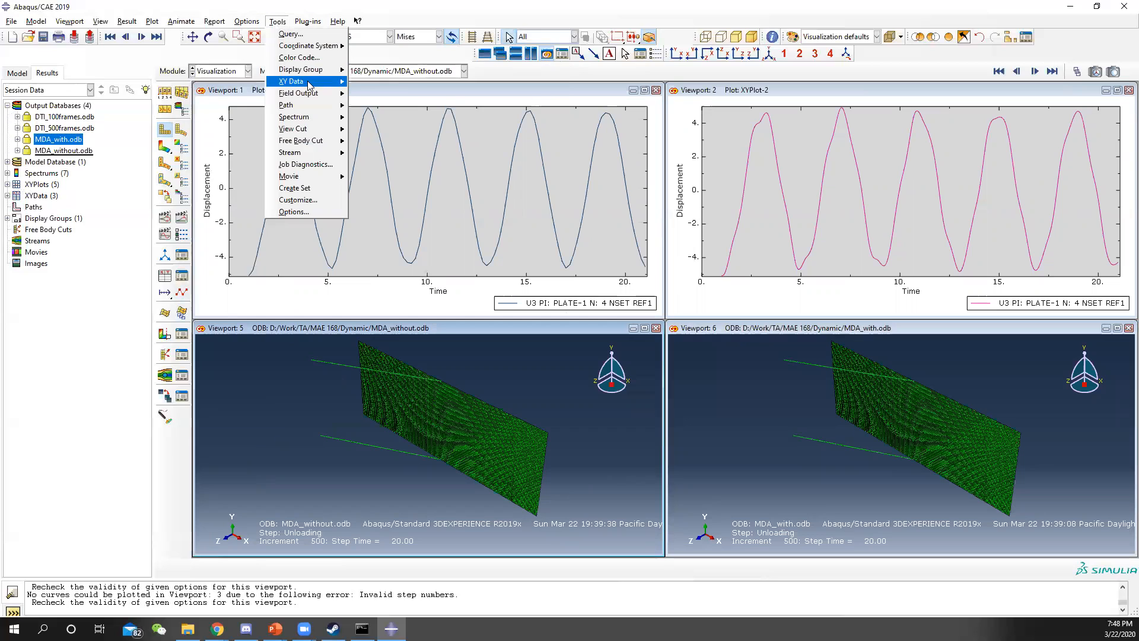
pyautogui.moveTo(320, 81)
pyautogui.click(386, 84)
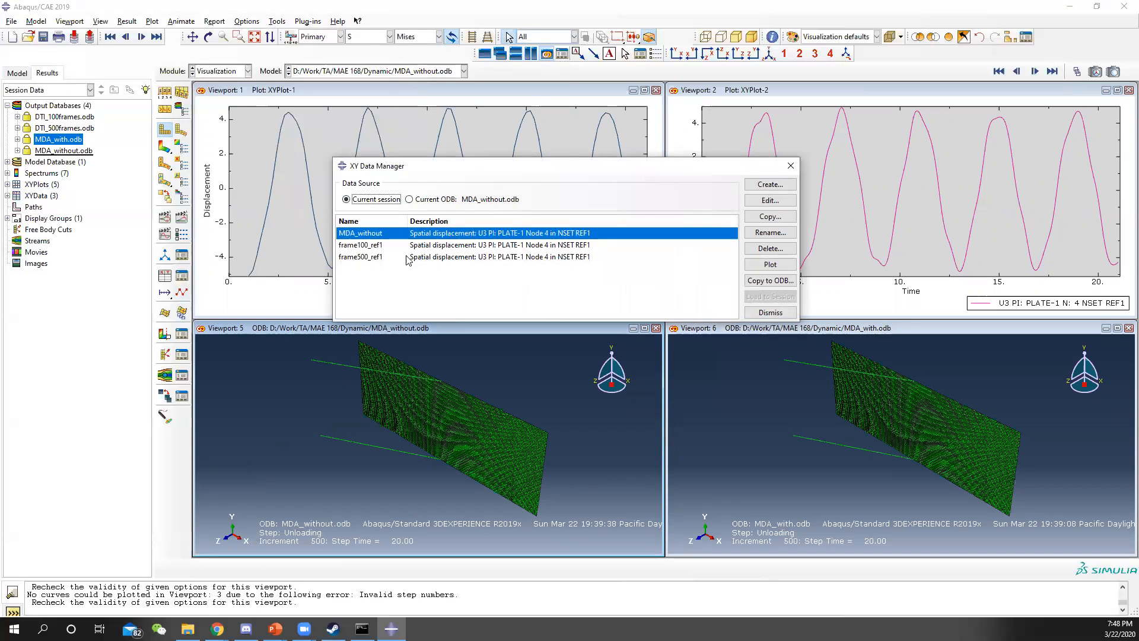
pyautogui.click(778, 250)
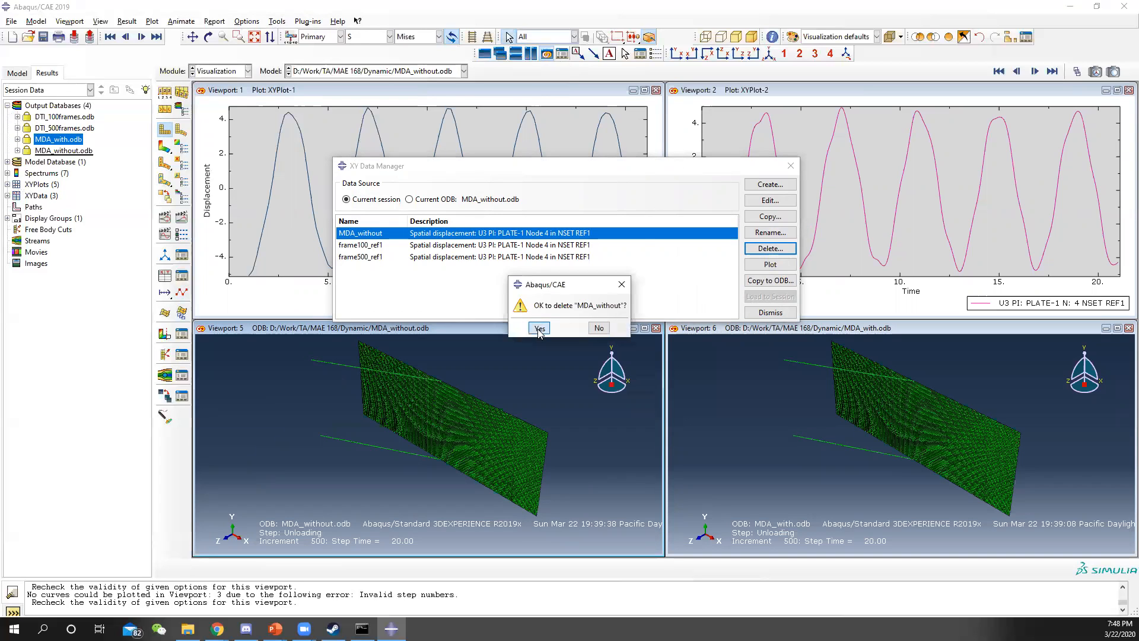
pyautogui.click(539, 329)
# Step: Start new XY data from the history output of MDA_without.odb, choosing spatial displacement U3 at Node 4 in NSET REF1
pyautogui.click(770, 184)
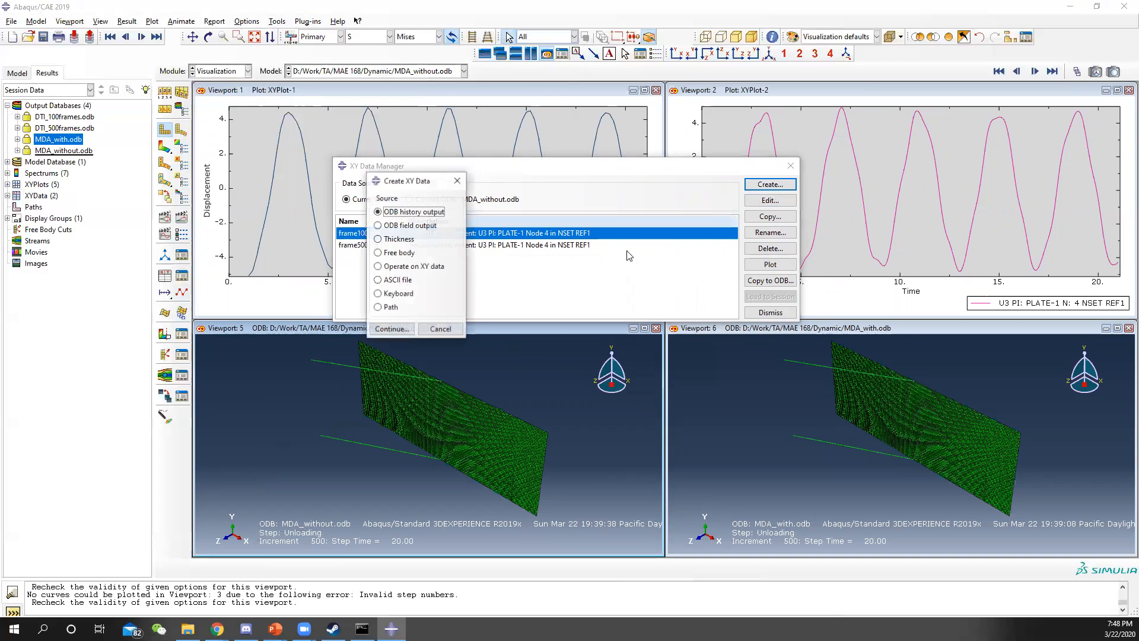
pyautogui.click(399, 330)
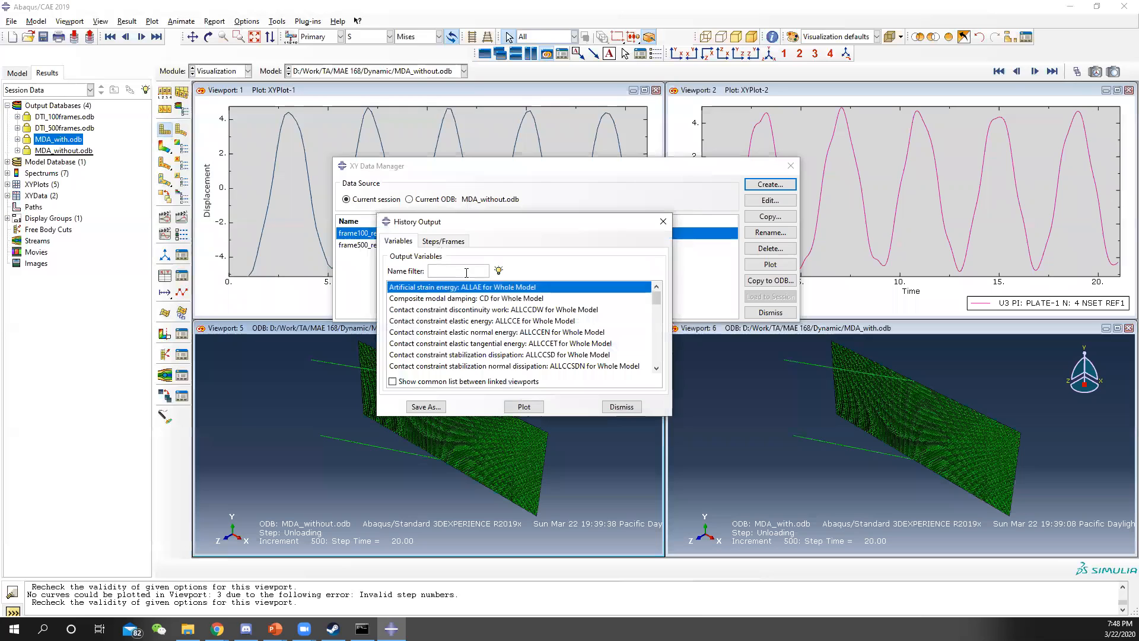
pyautogui.scroll(-12, 513, 346)
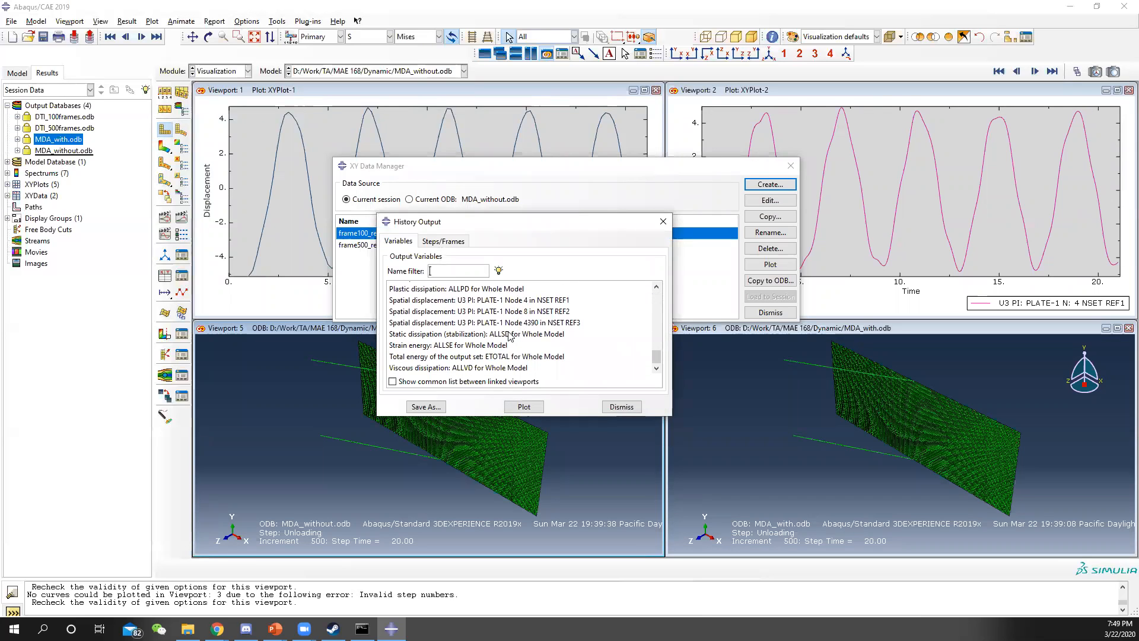
pyautogui.scroll(1, 508, 335)
pyautogui.click(543, 323)
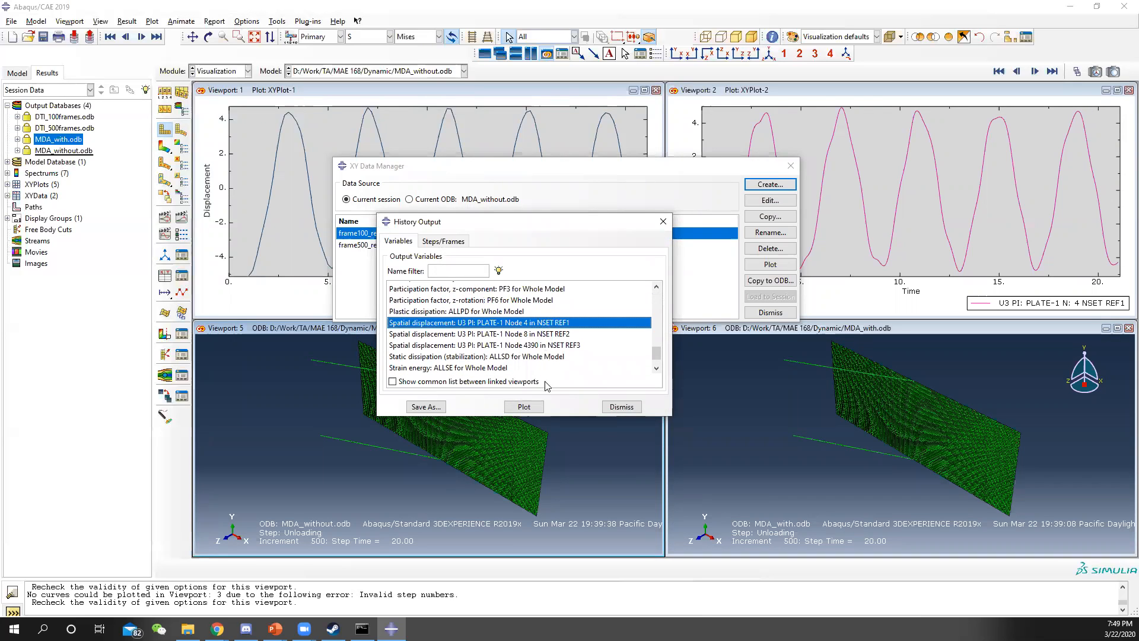
# Step: Save the selected history curve as MDA_without with plotting on OK and linked viewports turned off, and plot it in Viewport 5
pyautogui.click(439, 408)
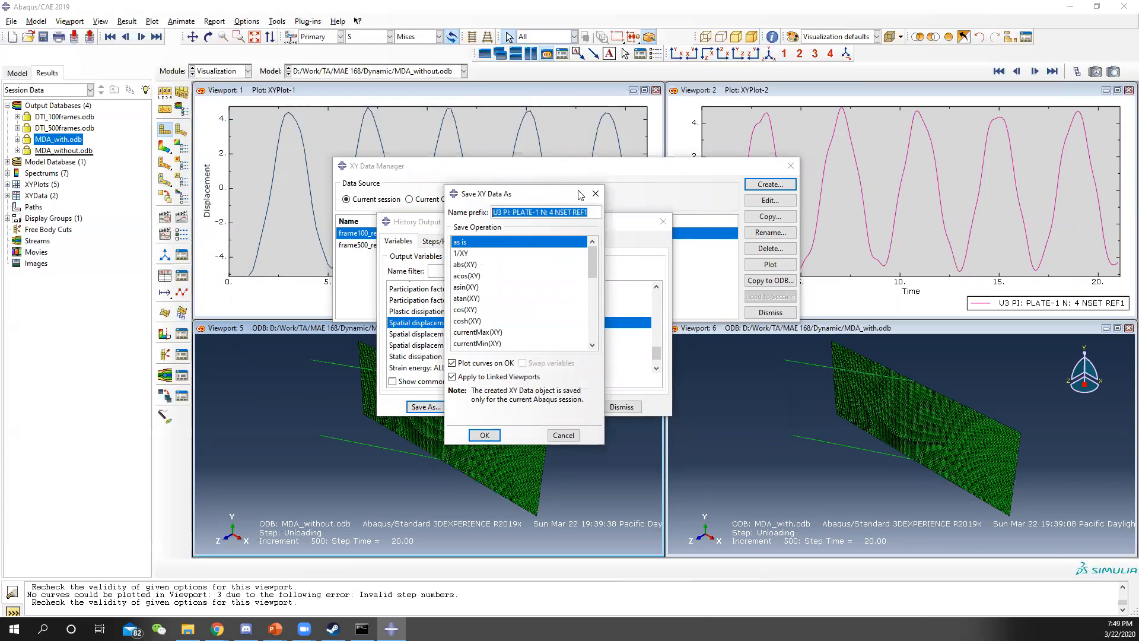
pyautogui.write('MDA_without')
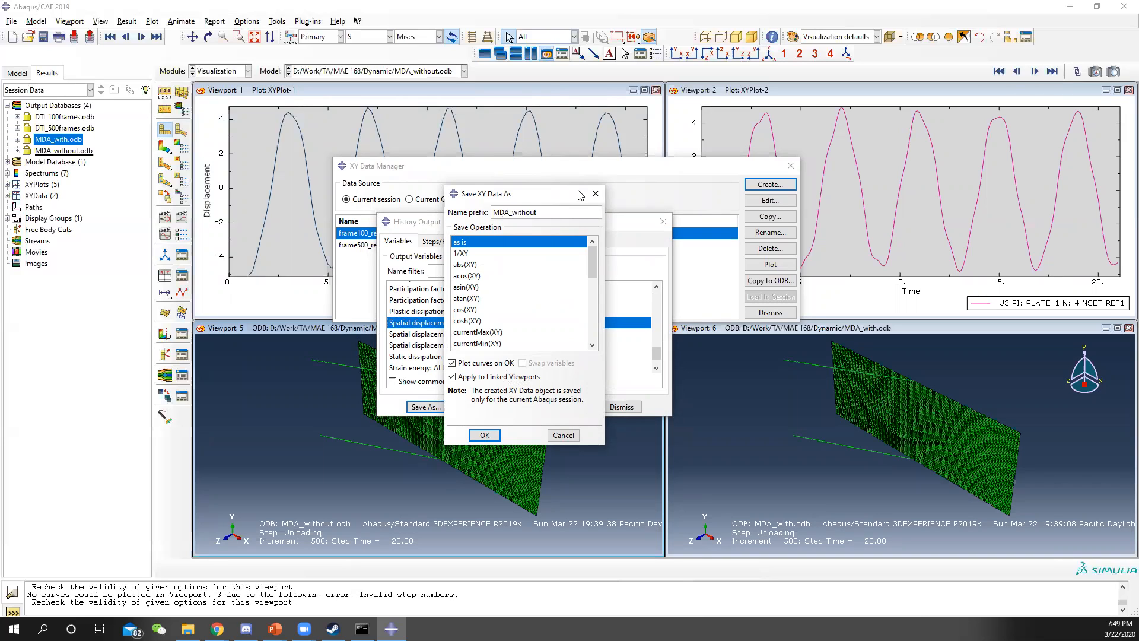
pyautogui.click(452, 376)
pyautogui.click(452, 362)
pyautogui.click(485, 436)
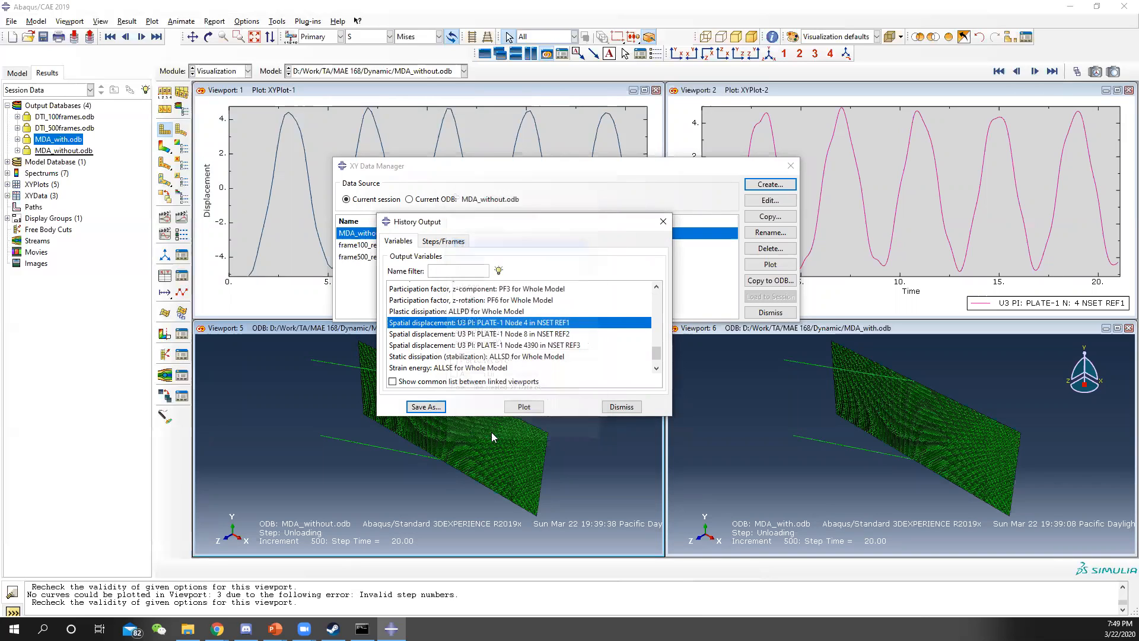
pyautogui.click(662, 221)
pyautogui.click(769, 264)
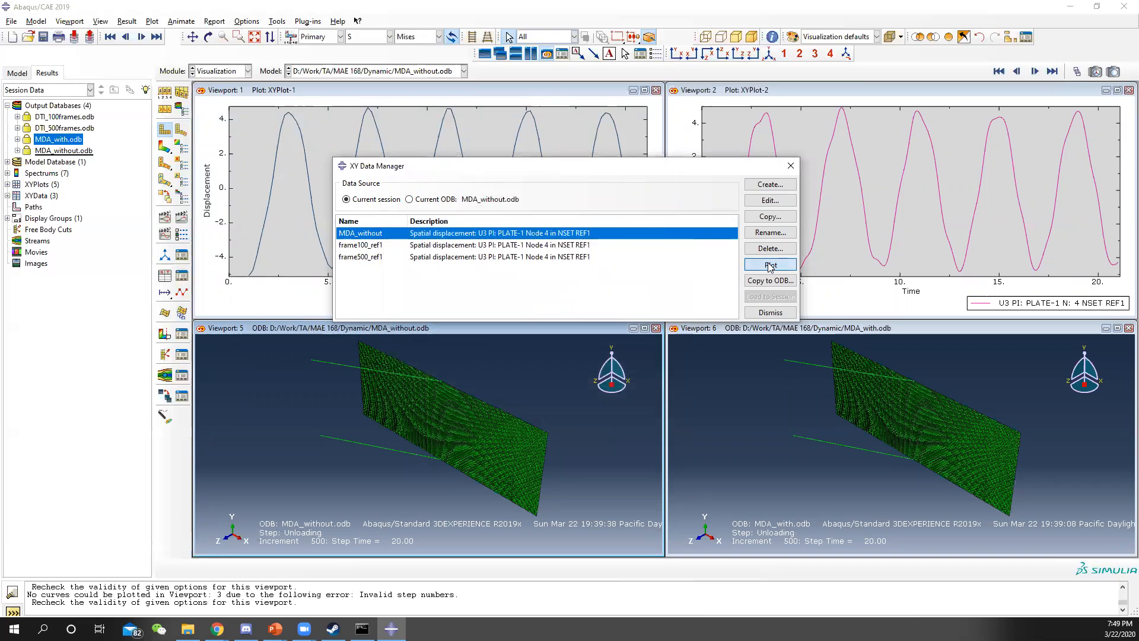
# Step: Make Viewport 6 current and start XY data from MDA_with.odb's history output, choosing U3 at Node 4 in NSET REF1
pyautogui.click(867, 329)
pyautogui.click(770, 185)
pyautogui.click(391, 329)
pyautogui.scroll(-6, 528, 319)
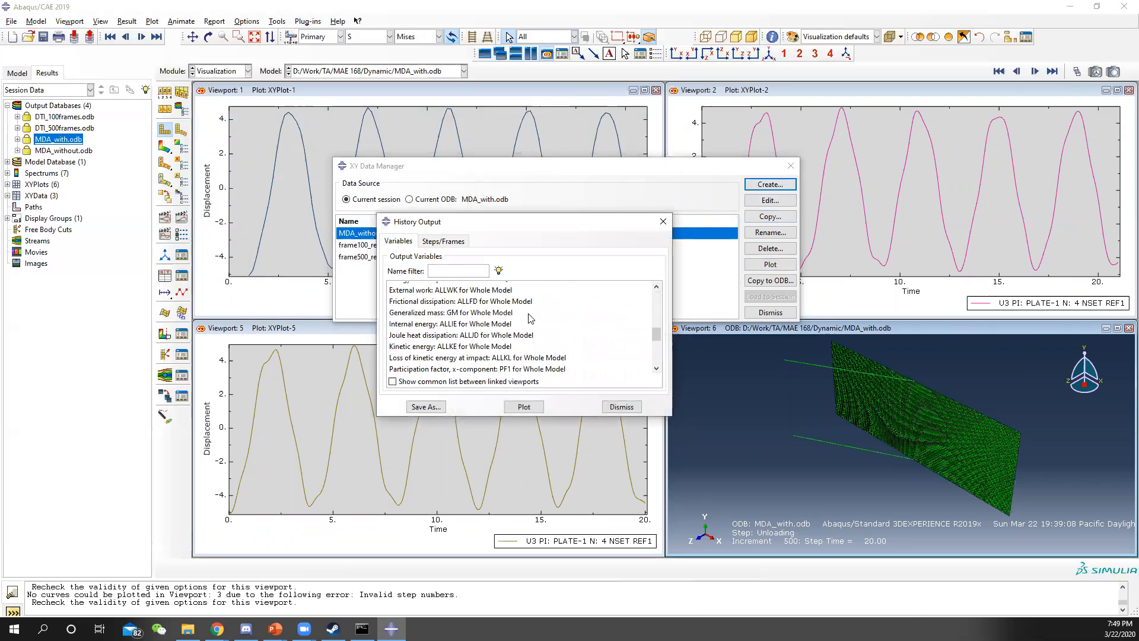
pyautogui.click(484, 300)
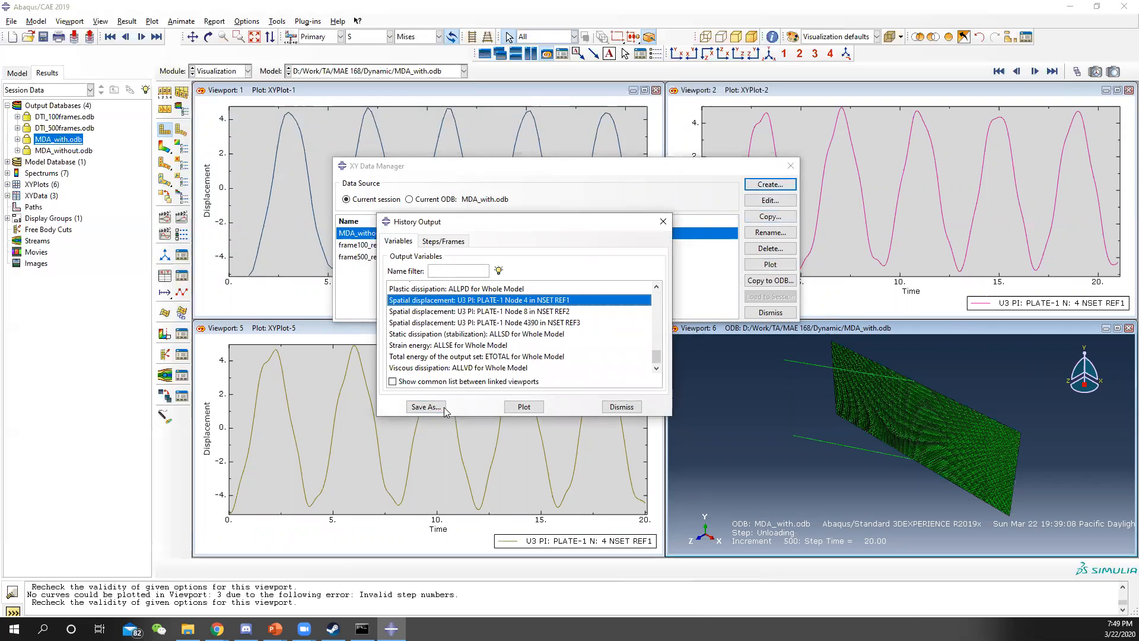
# Step: Save the selected history curve as MDA_with, plotting on OK and linked viewports turned off, plot it in Viewport 6 and close the XY data manager
pyautogui.click(426, 406)
pyautogui.write('MDA_w')
pyautogui.click(478, 363)
pyautogui.click(481, 377)
pyautogui.click(484, 434)
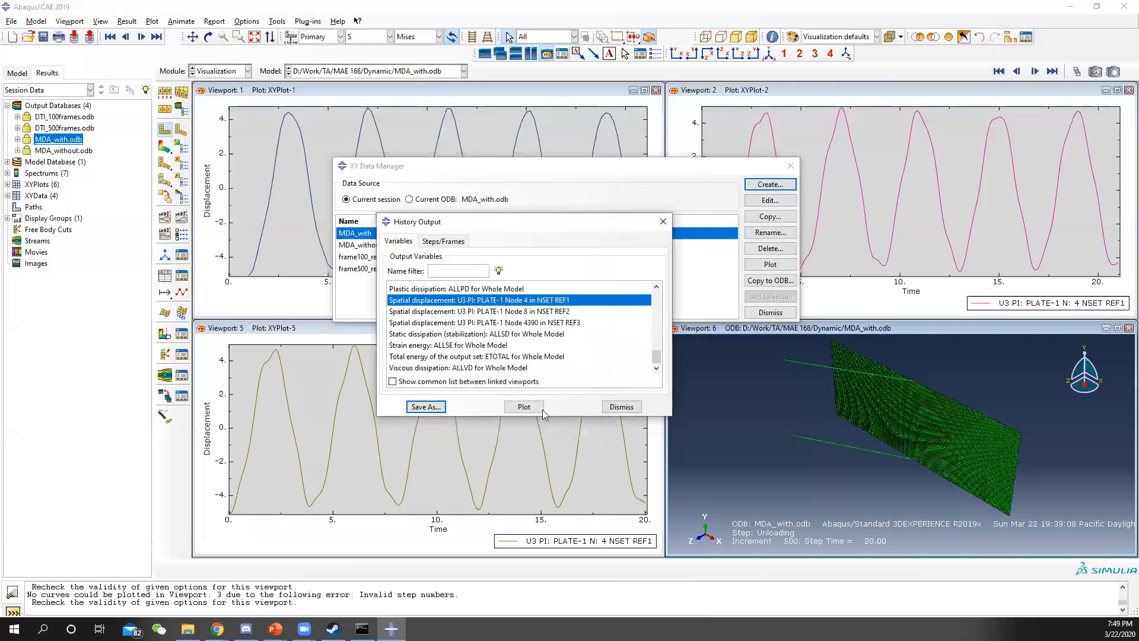
pyautogui.click(663, 221)
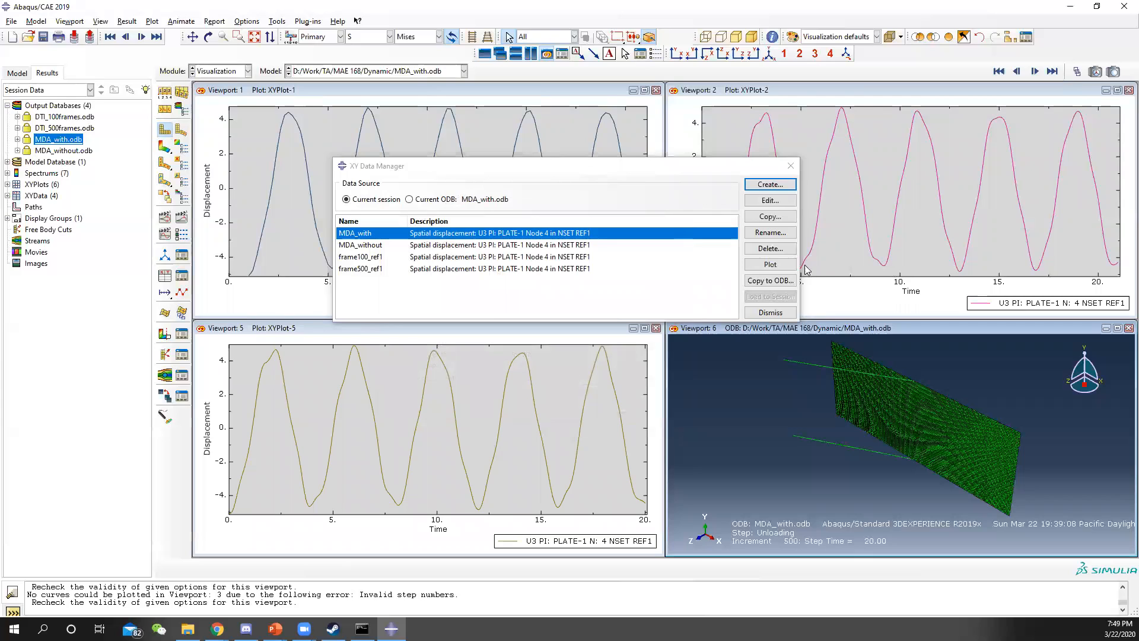
pyautogui.click(771, 264)
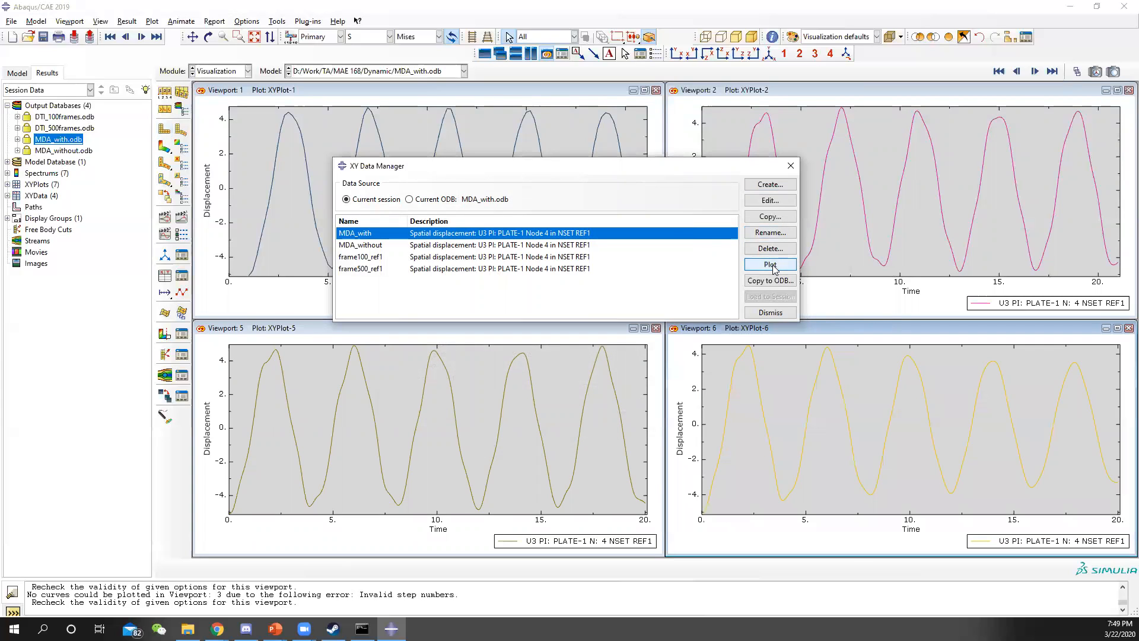
pyautogui.click(790, 165)
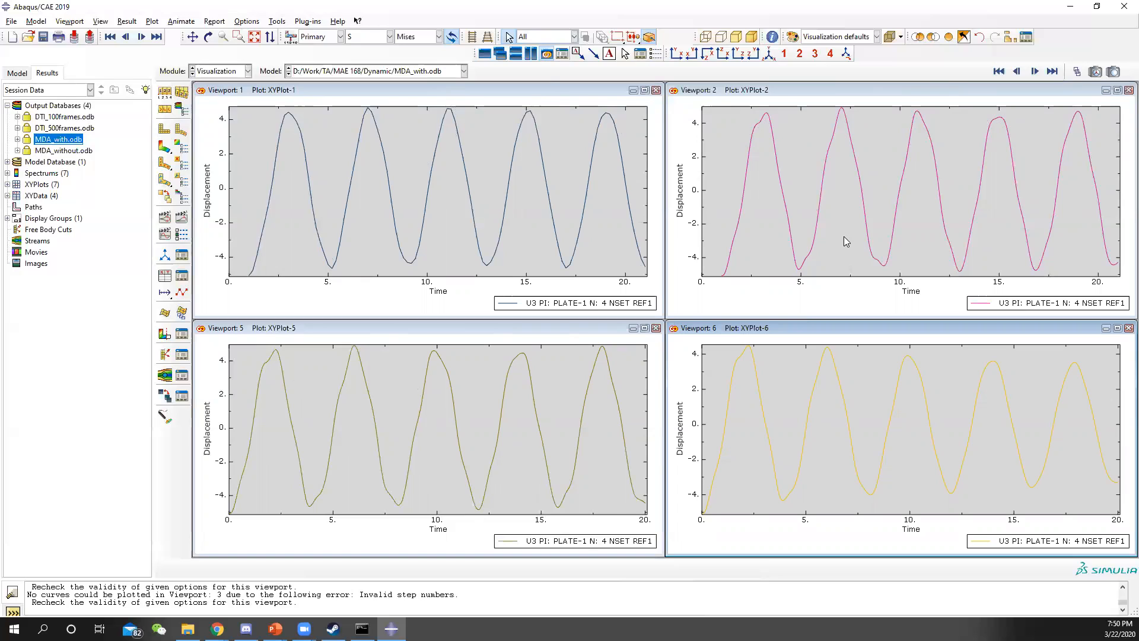
pyautogui.click(754, 436)
pyautogui.click(408, 423)
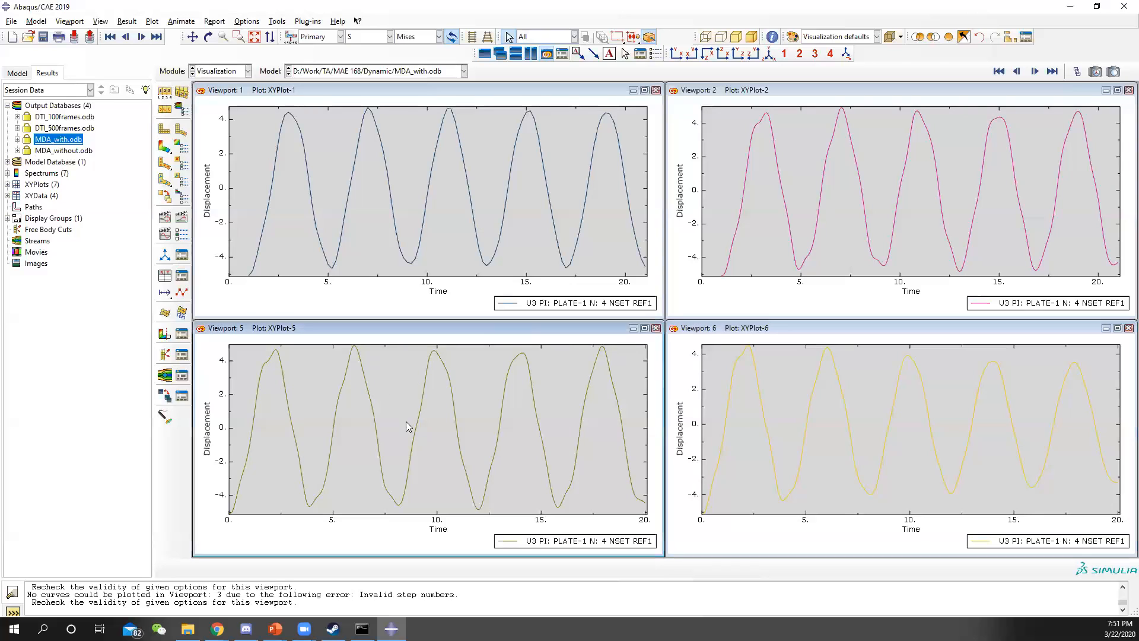
# Step: Switch to the PowerPoint slide show and go back from the Problem Statement slide to the title slide
pyautogui.moveTo(275, 629)
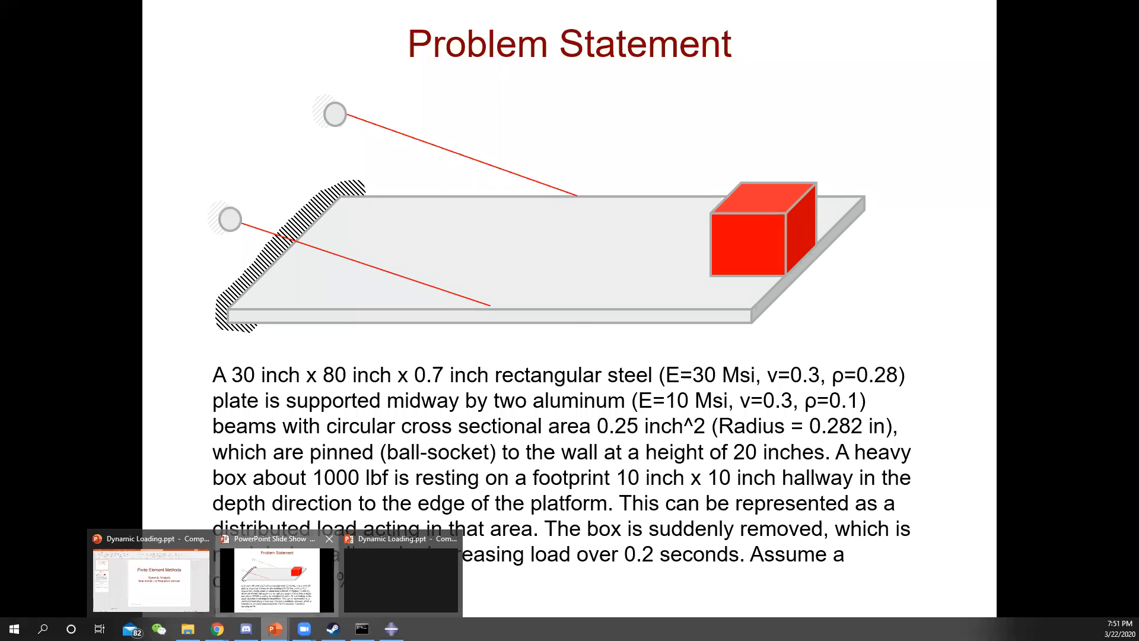
pyautogui.click(316, 574)
pyautogui.press('Left')
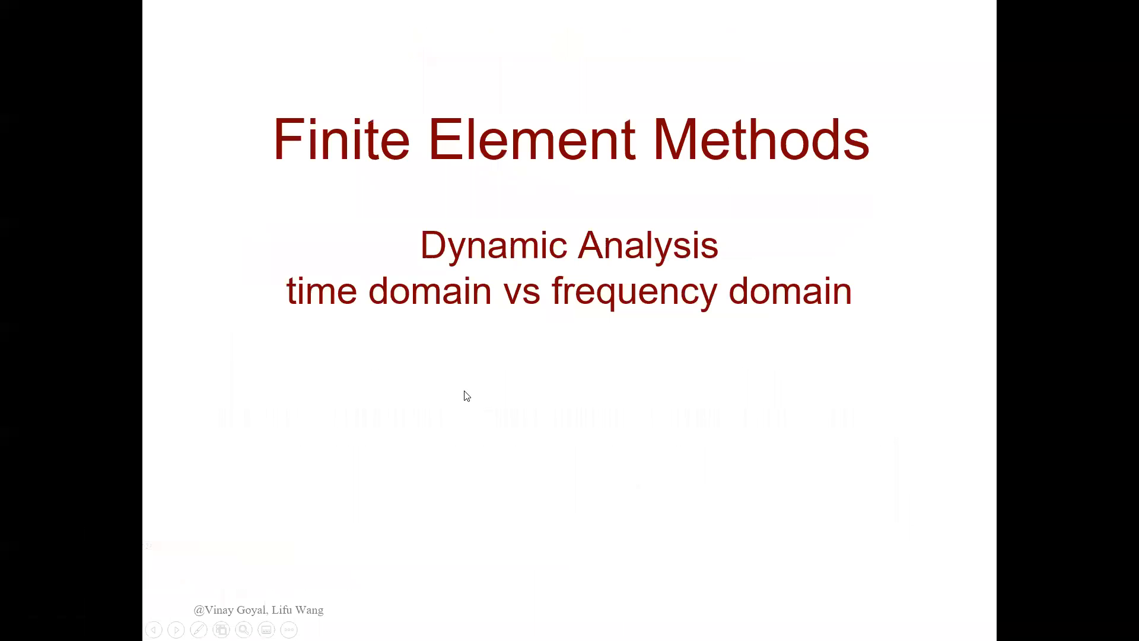